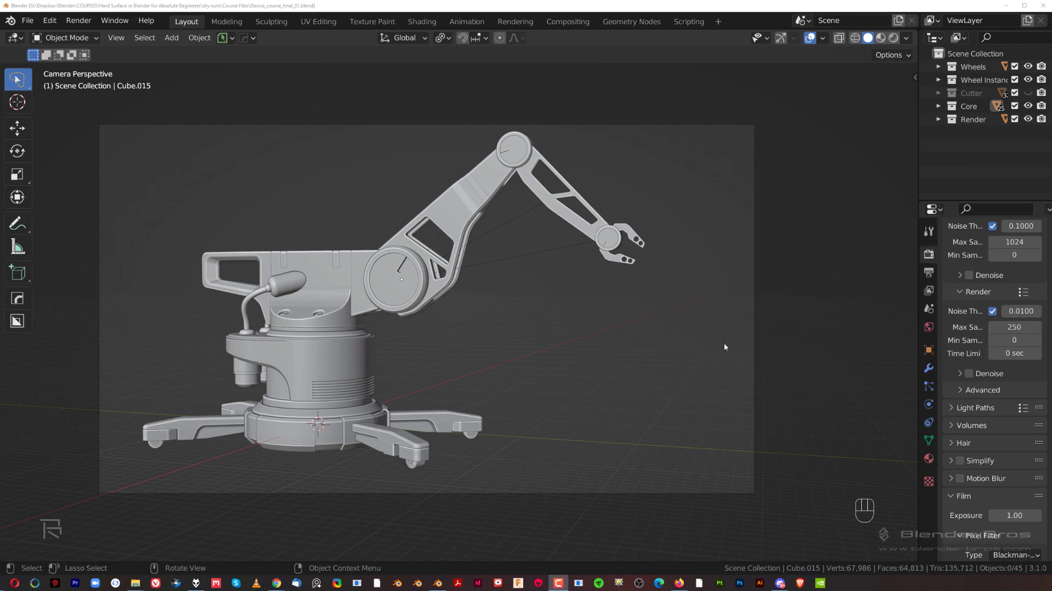
Step: Switch to the right-side orthographic view with Material Preview shading and open the viewport shading options
middle_click_drag(432, 325, 526, 294)
scroll(419, 291, "up", 3)
key("KP_5")
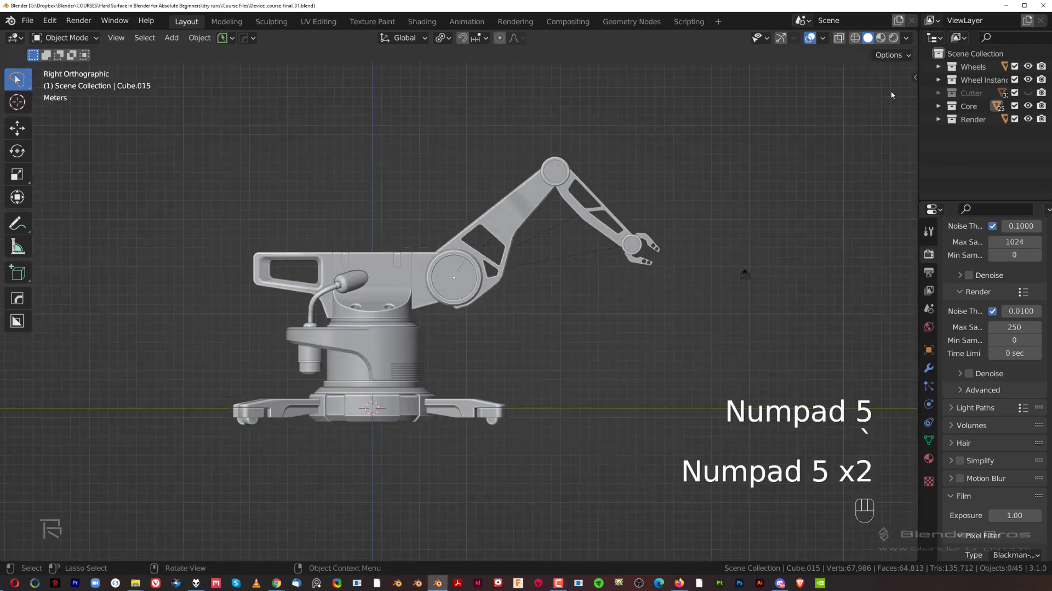
left_click(881, 39)
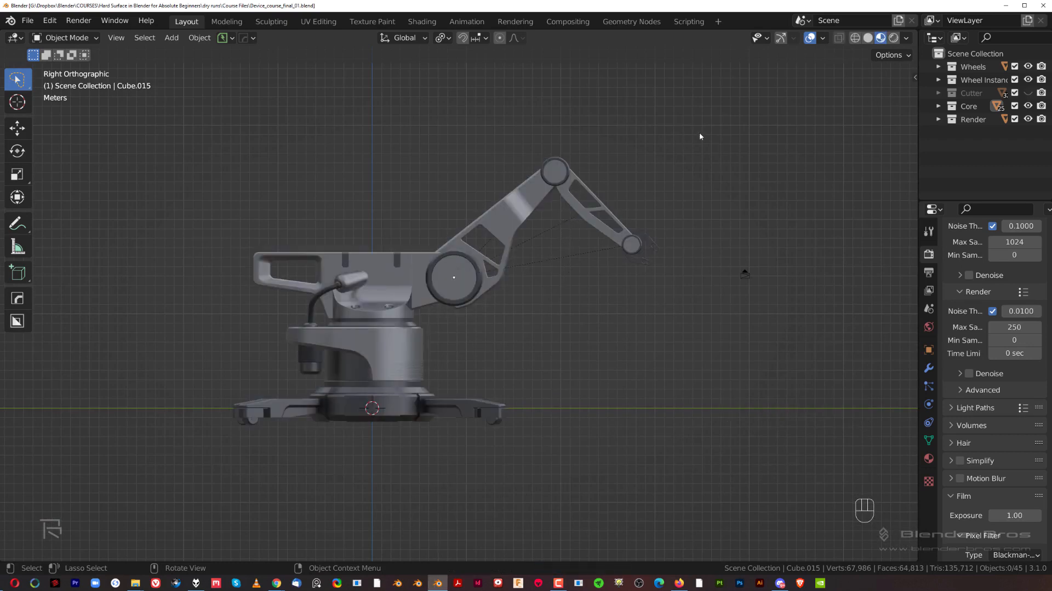
left_click(906, 39)
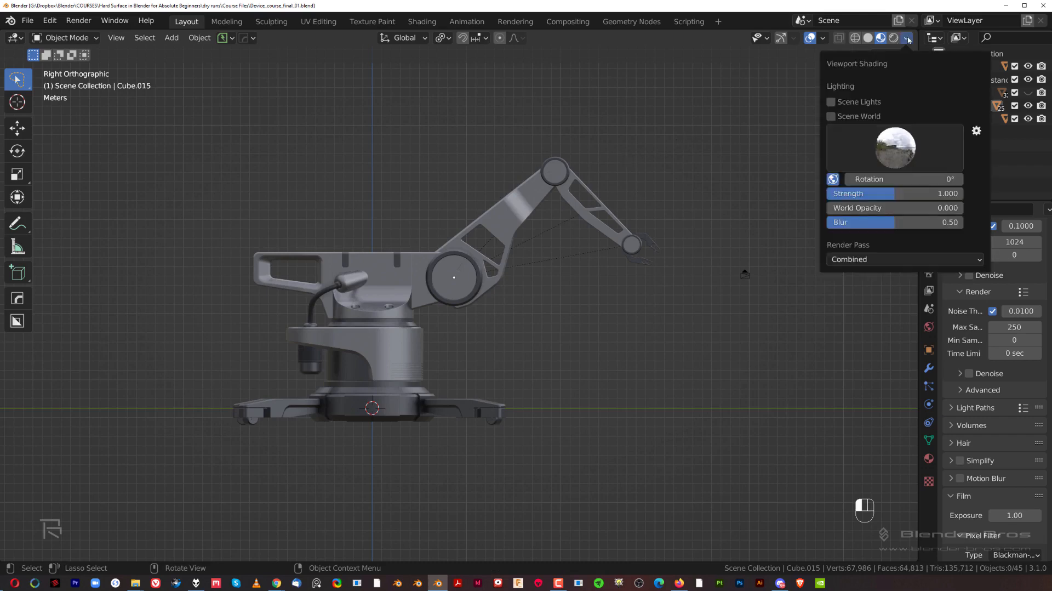
Step: Examine the robot arm from the side, from its overall shape down to the capsule-shaped housing at the hose's end
scroll(501, 304, "up", 3)
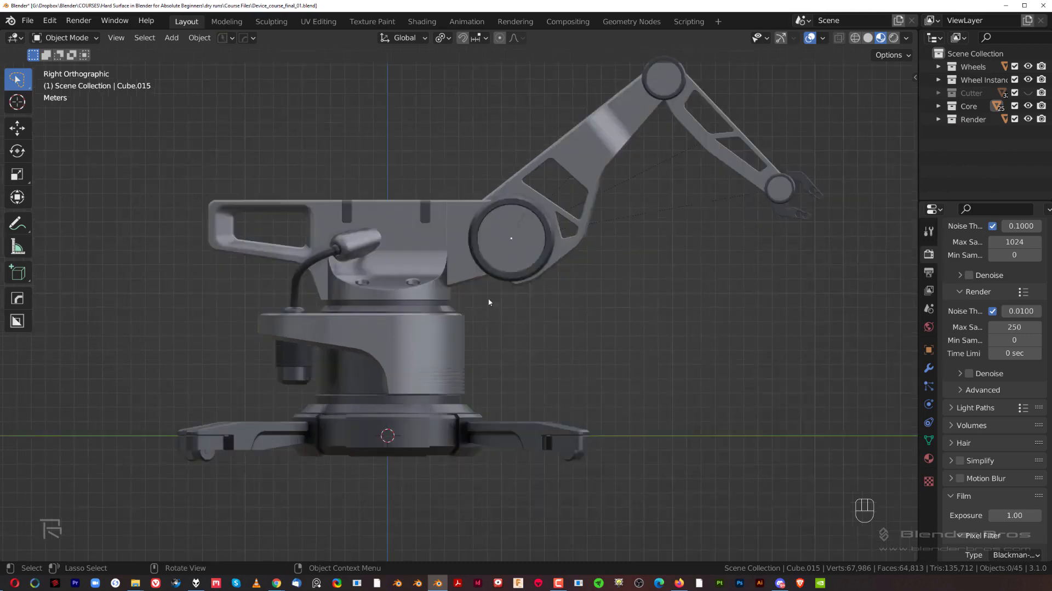
middle_click_drag(487, 338, 501, 304, "shift")
middle_click_drag(603, 259, 464, 312, "shift")
middle_click_drag(467, 244, 484, 239, "shift")
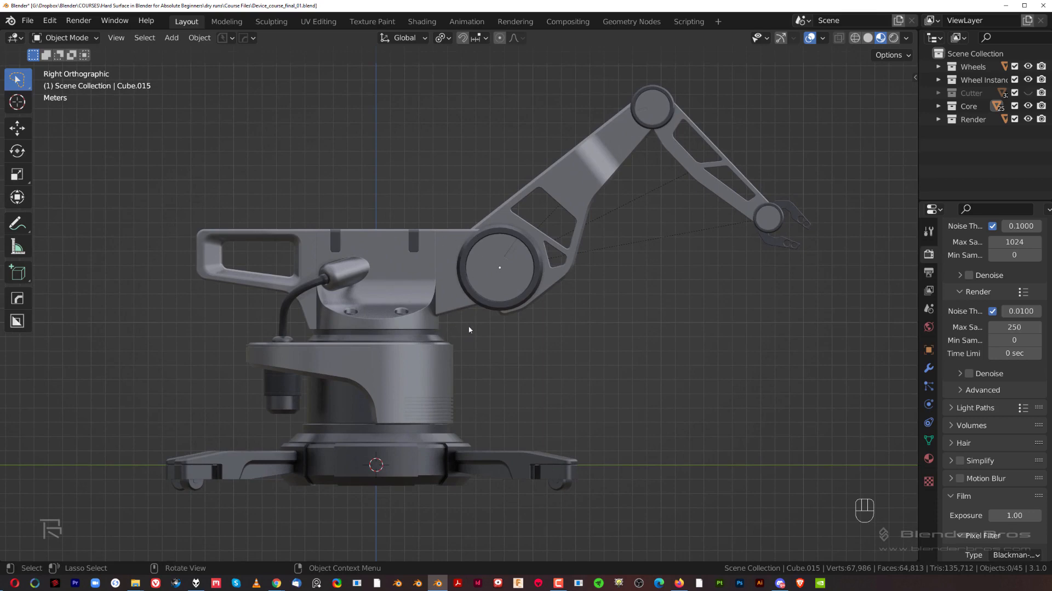
middle_click_drag(452, 289, 422, 291, "shift")
scroll(423, 291, "up", 1)
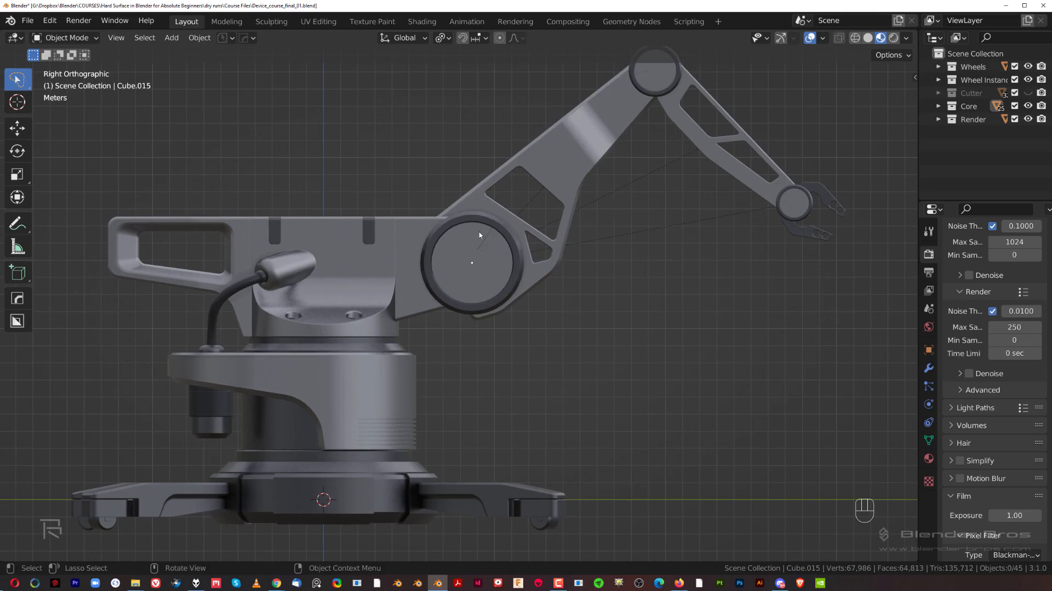
middle_click_drag(334, 263, 360, 280, "shift")
scroll(381, 270, "up", 3)
middle_click_drag(360, 279, 493, 247, "shift")
scroll(475, 269, "up", 2)
Step: Enter Edit Mode on the capsule-shaped housing and select one face loop around its body next to the rounded end
key("grave")
scroll(433, 231, "up", 2)
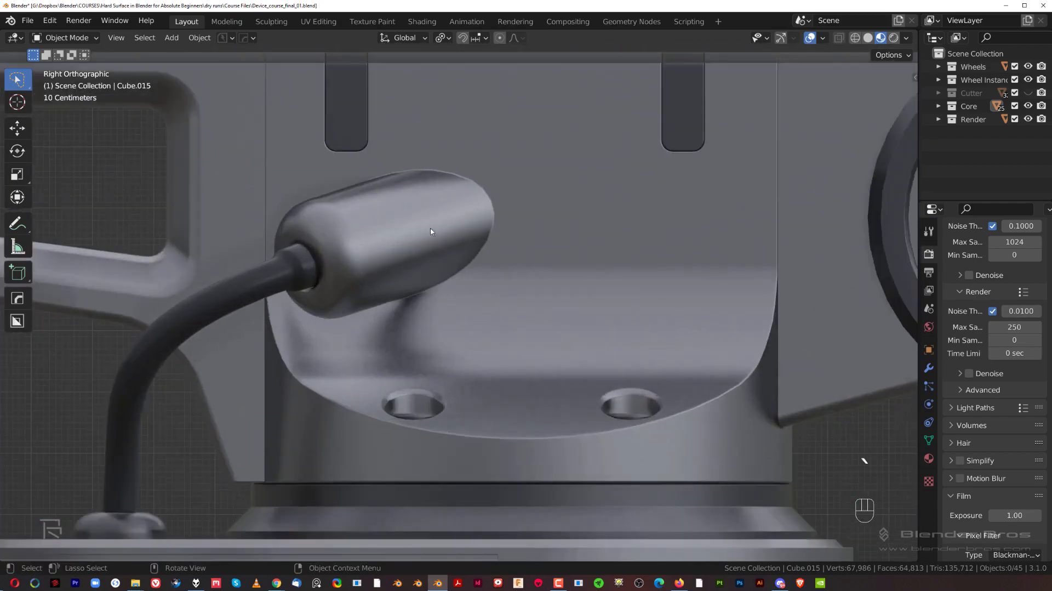
middle_click_drag(389, 247, 397, 255)
scroll(397, 256, "down", 2)
left_click(396, 256)
key("Tab")
scroll(435, 287, "up", 3)
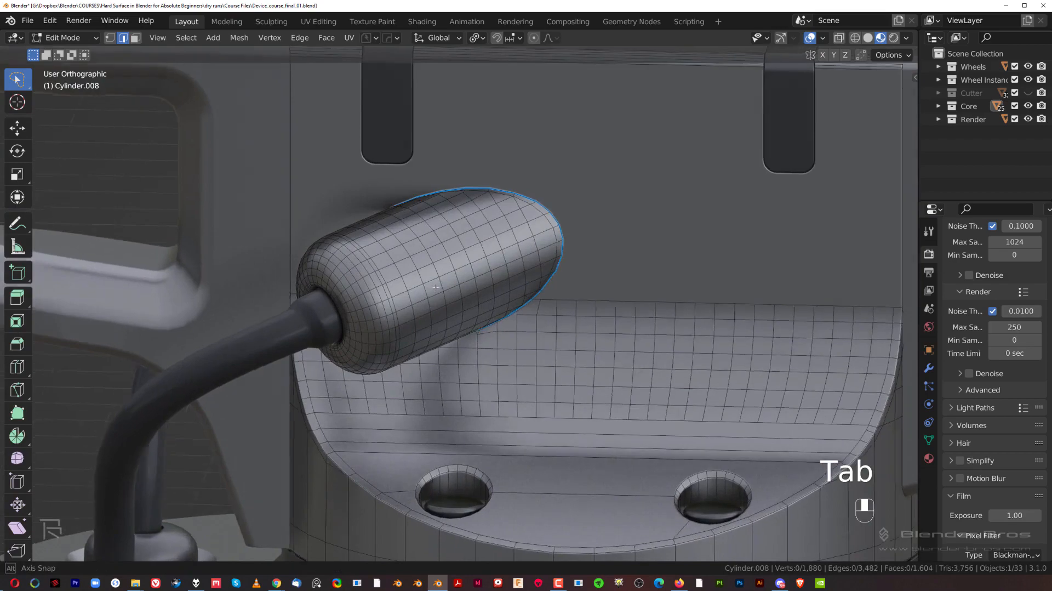
middle_click_drag(436, 287, 381, 256)
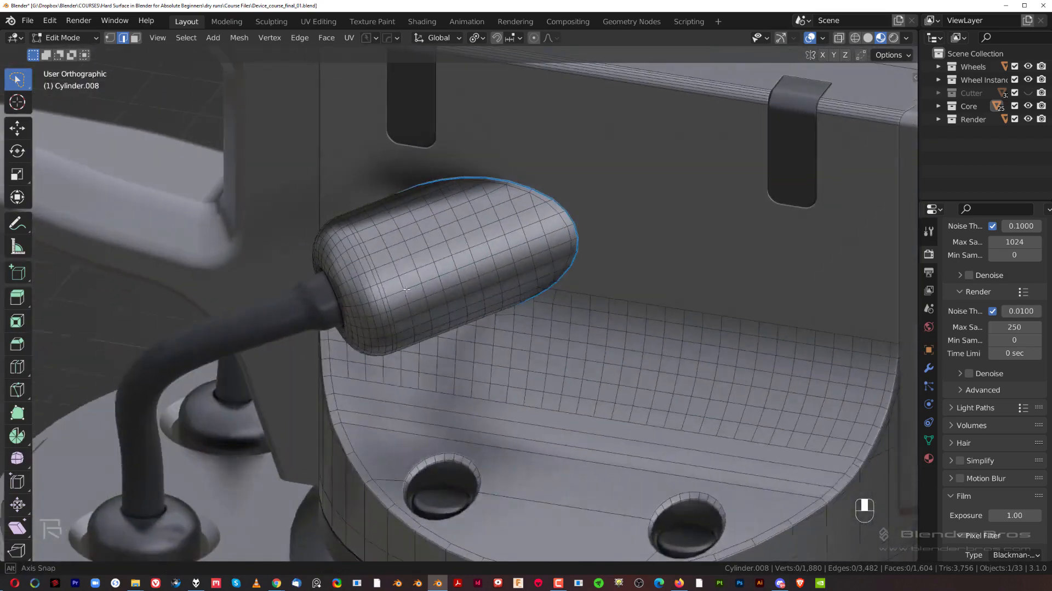
key("Tab")
left_click(447, 251)
left_click(376, 247, "alt")
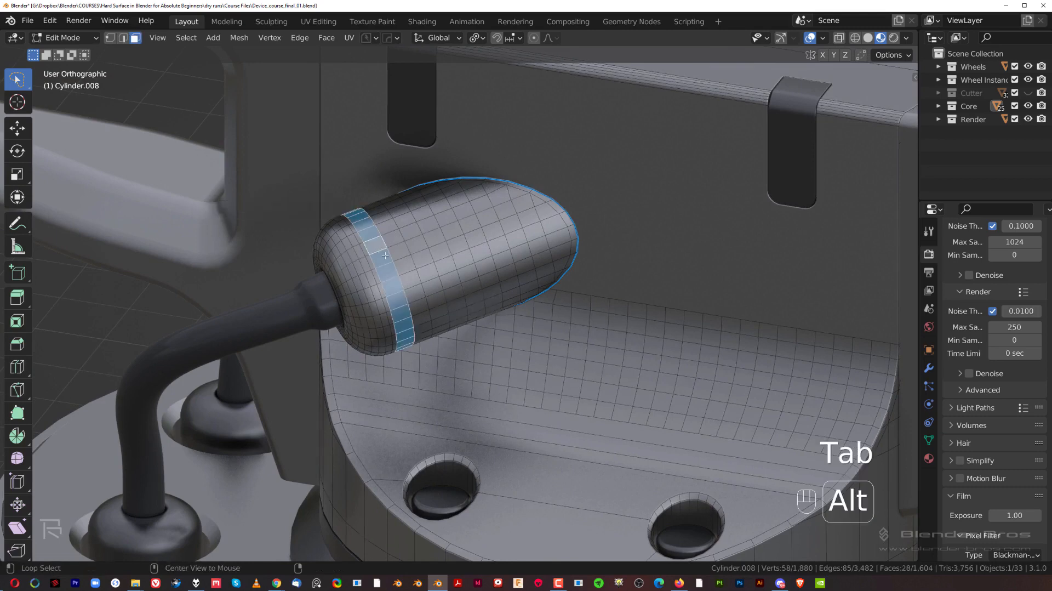
Step: Try to unwrap the selected face loop to trim 002 of the BB Trim 11 sheet
middle_click_drag(377, 248, 447, 264)
key("d")
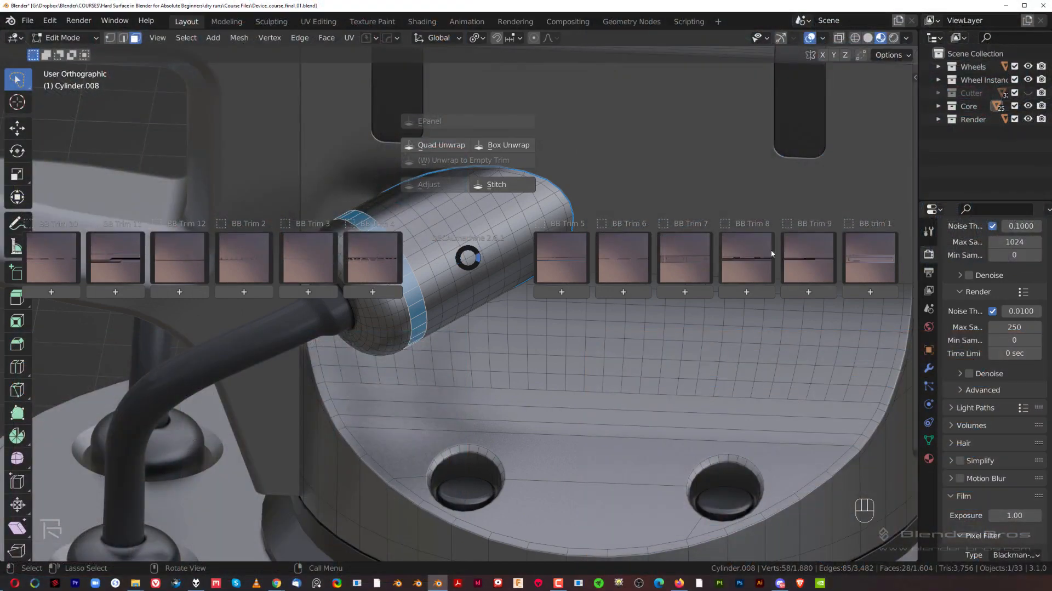
left_click(124, 263)
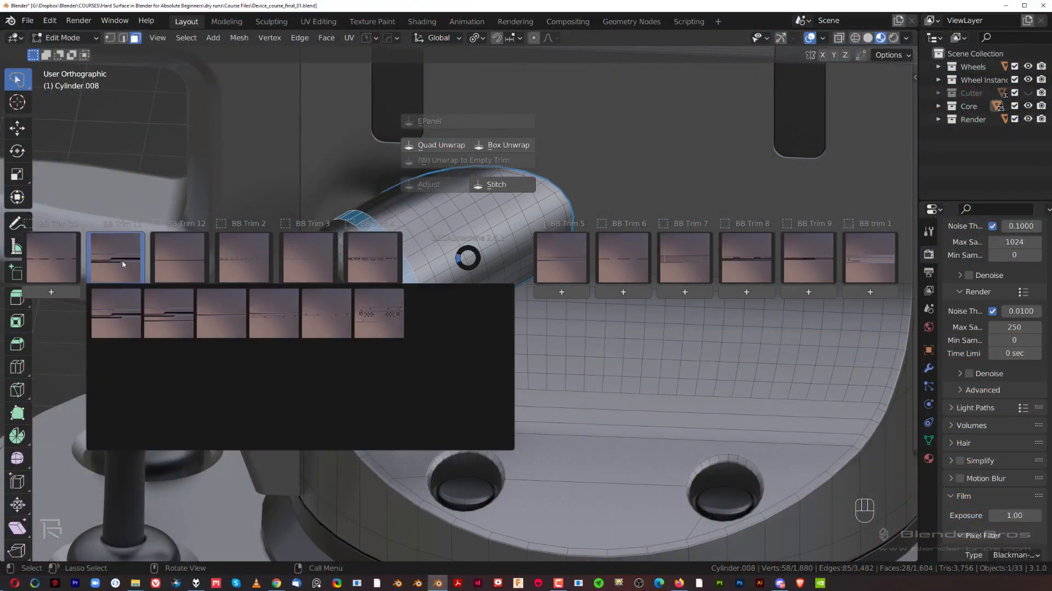
left_click(157, 315)
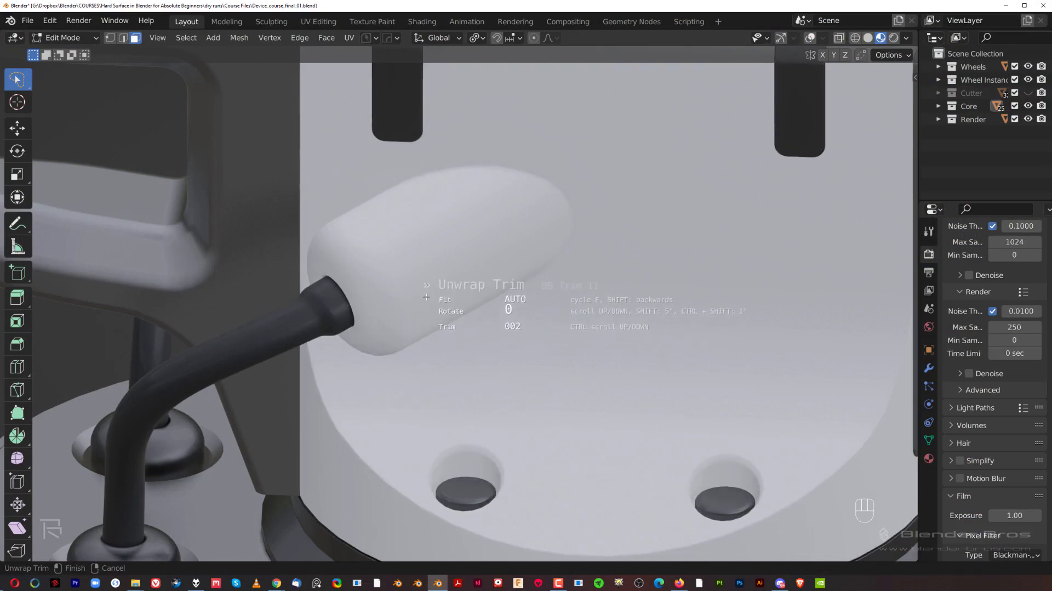
left_click(444, 268)
scroll(453, 244, "down", 2)
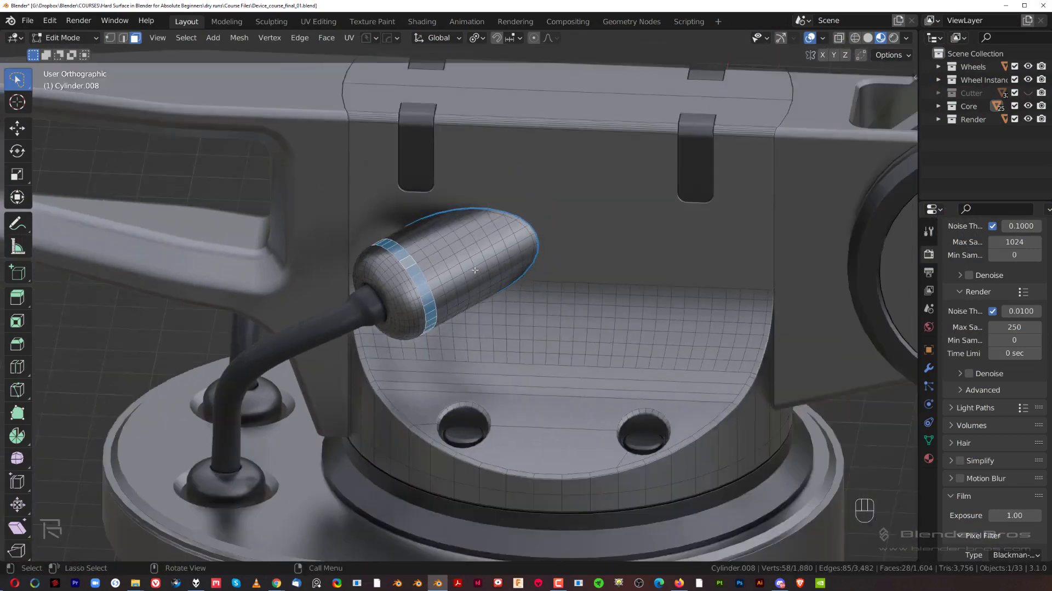
Step: Start a DECALmachine trim unwrap of the selected face loop, choosing trim 002 from the full BB Trim 11 sheet
scroll(465, 260, "up", 2)
middle_click_drag(467, 263, 504, 260, "shift")
scroll(382, 209, "down", 2)
scroll(508, 263, "up", 2)
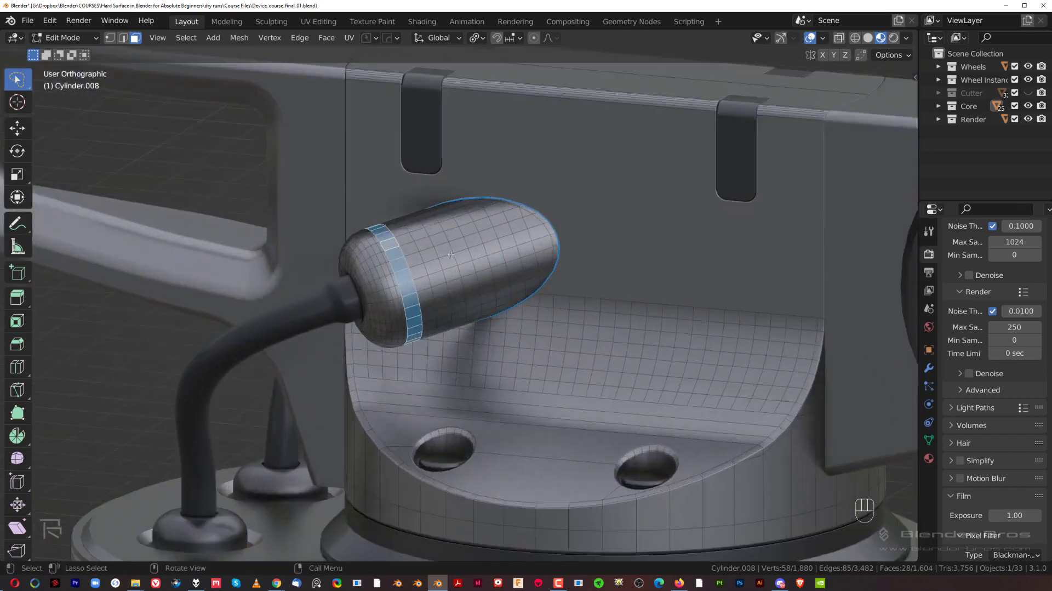
key("d")
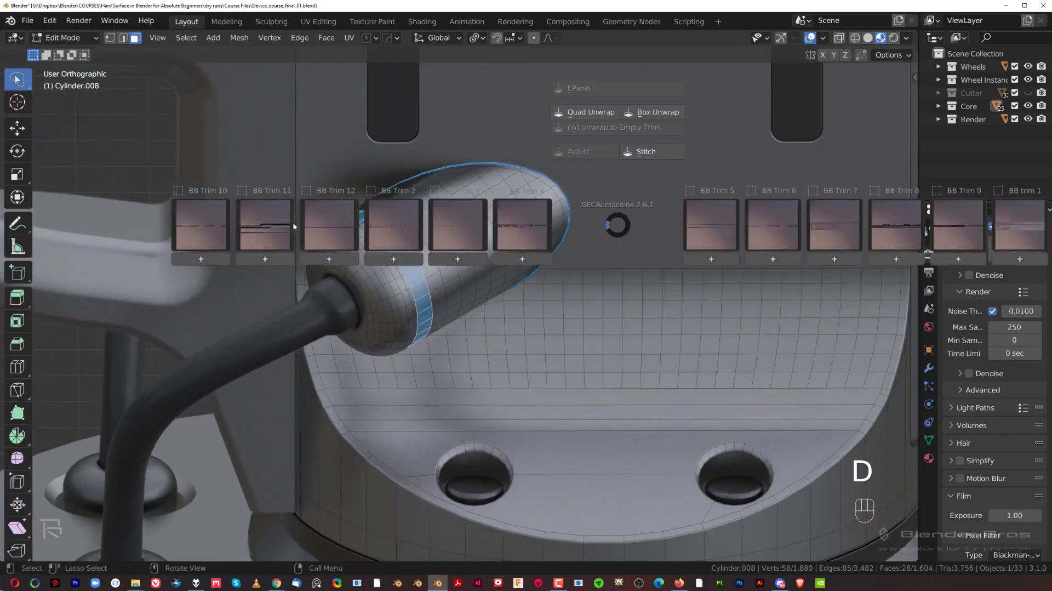
key("alt")
mouse_move(278, 227)
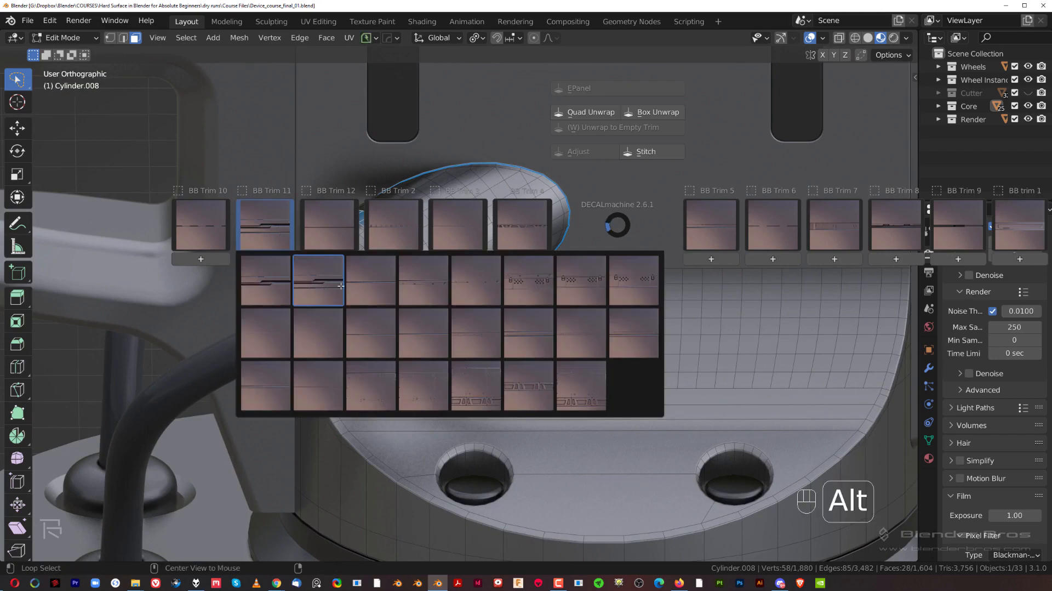
left_click(404, 286)
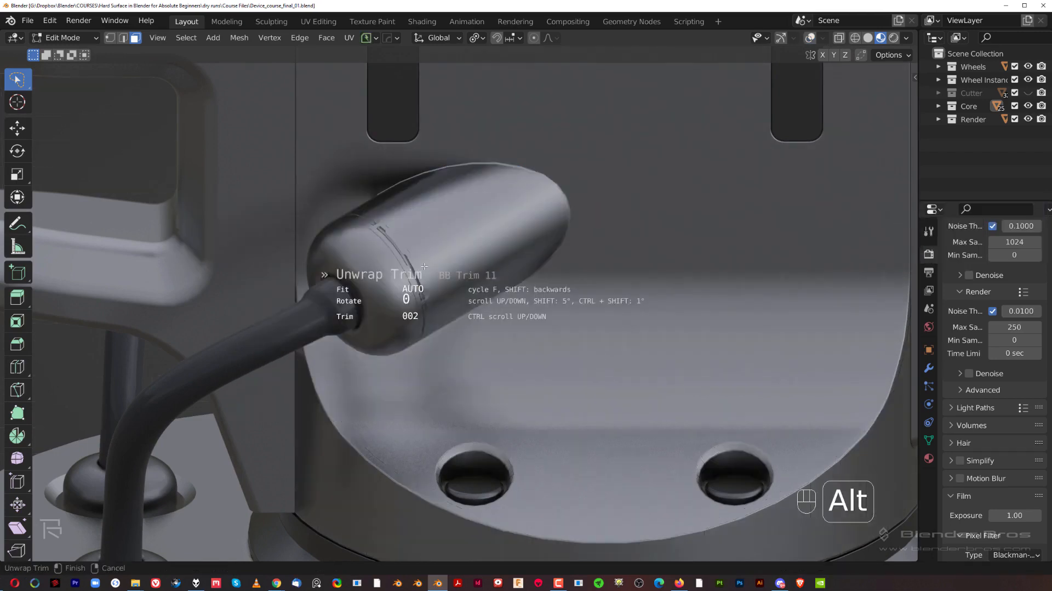
Step: Cycle through the BB Trim 11 trims on the capsule's face loop and apply trim 001 with automatic fit
middle_click_drag(424, 267, 493, 271)
scroll(401, 258, "down", 1)
scroll(401, 258, "up", 1)
scroll(400, 257, "up", 1, "ctrl")
scroll(493, 271, "up", 1, "ctrl")
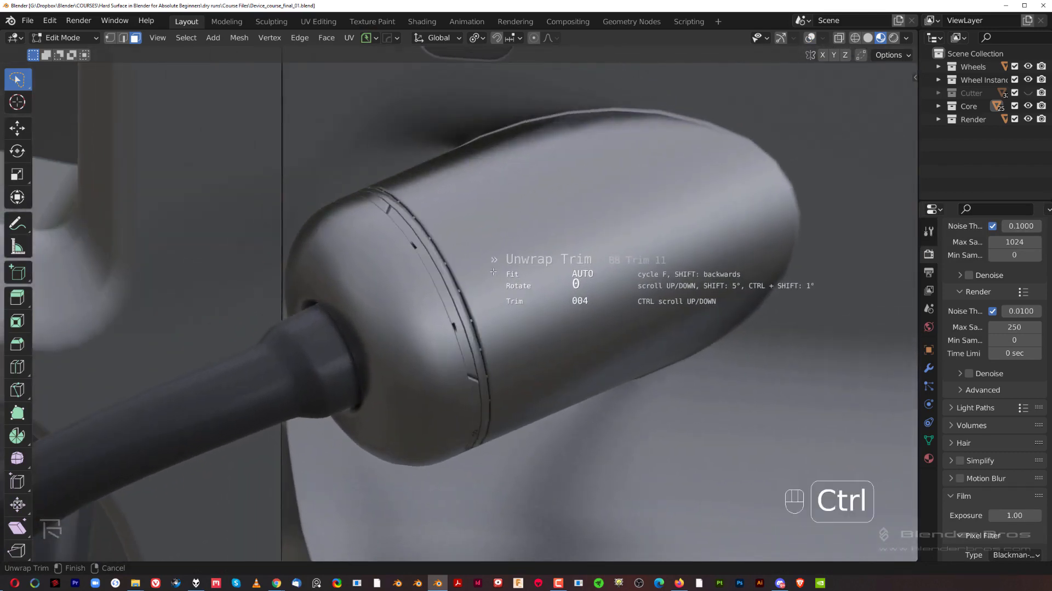
scroll(493, 271, "up", 5, "ctrl")
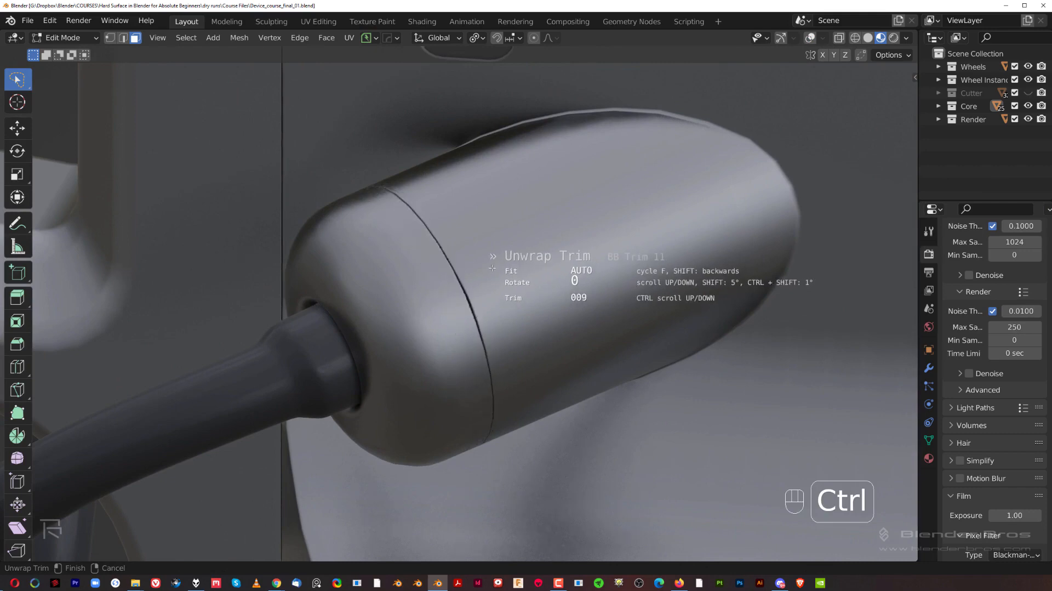
scroll(492, 268, "up", 5, "ctrl")
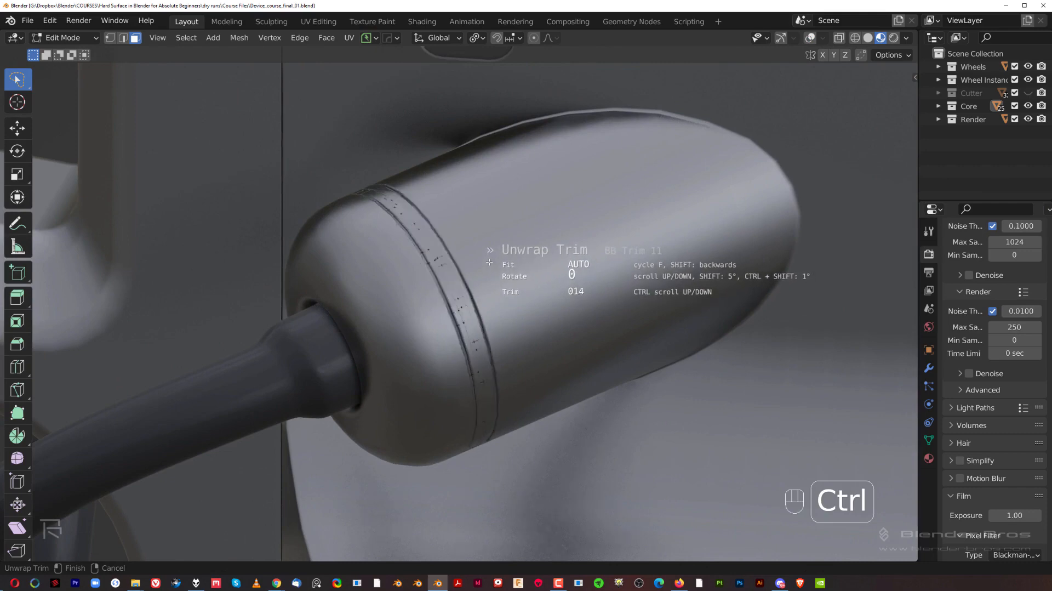
scroll(489, 262, "up", 5, "ctrl")
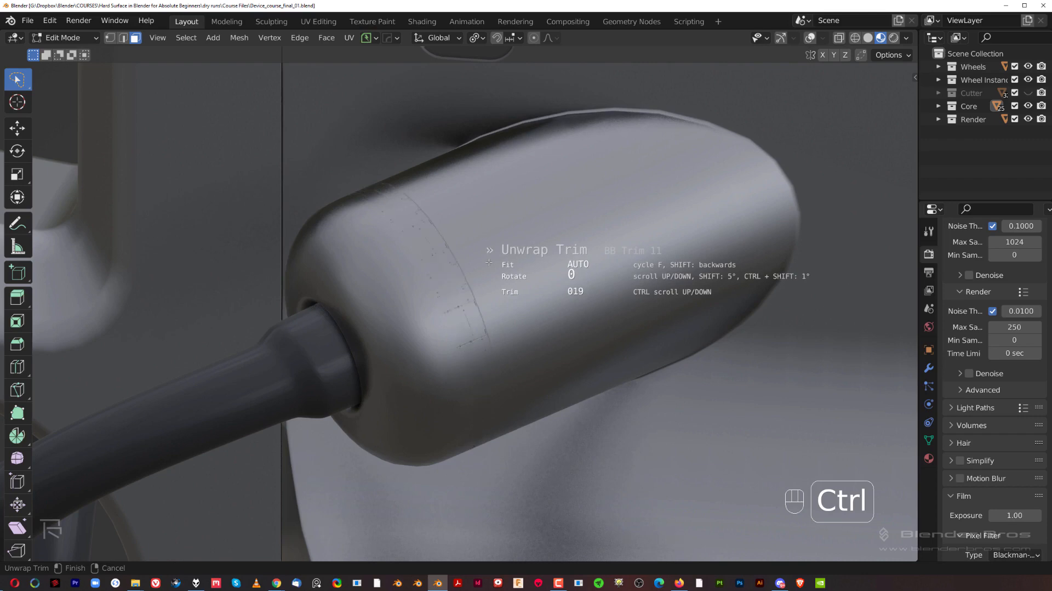
scroll(487, 259, "up", 4, "ctrl")
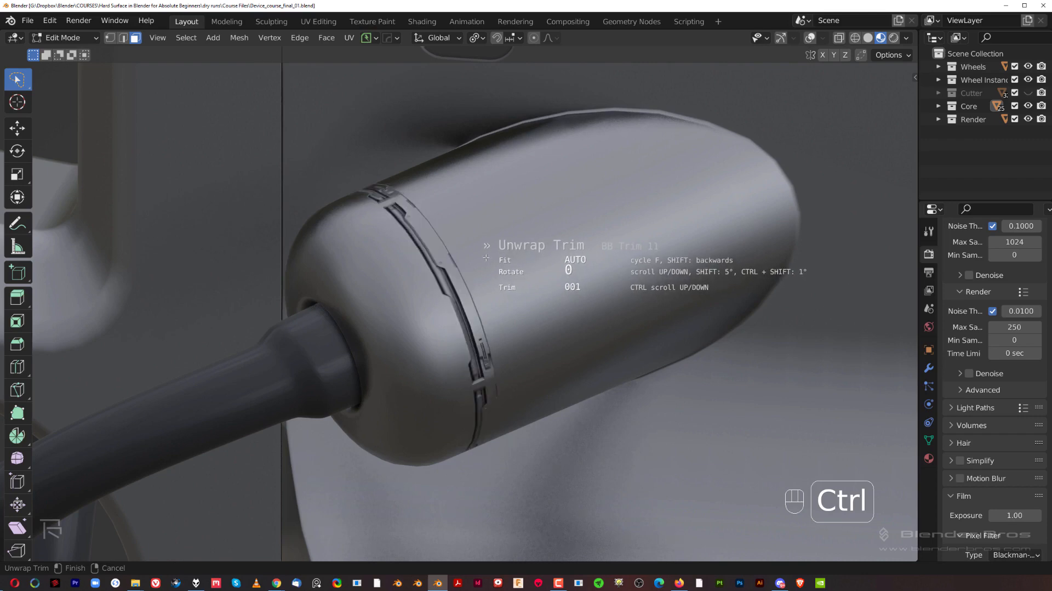
left_click(486, 259)
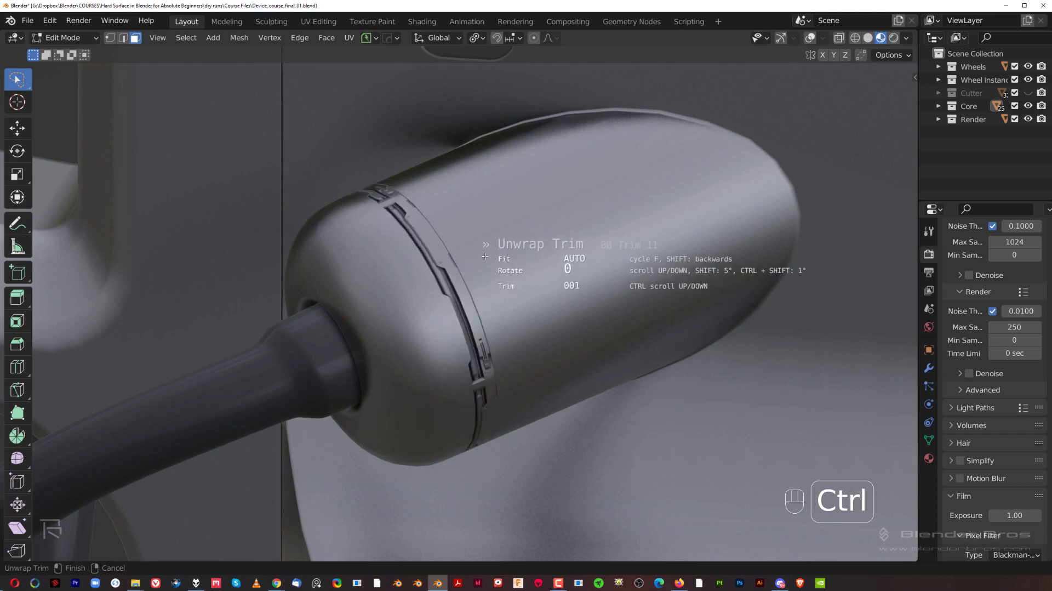
Step: Return to Object Mode and examine the new panel seam on the capsule from a distance
key("Tab")
left_click(493, 172)
scroll(502, 214, "down", 9)
middle_click_drag(517, 243, 485, 143)
scroll(532, 225, "down", 2)
scroll(485, 143, "up", 3)
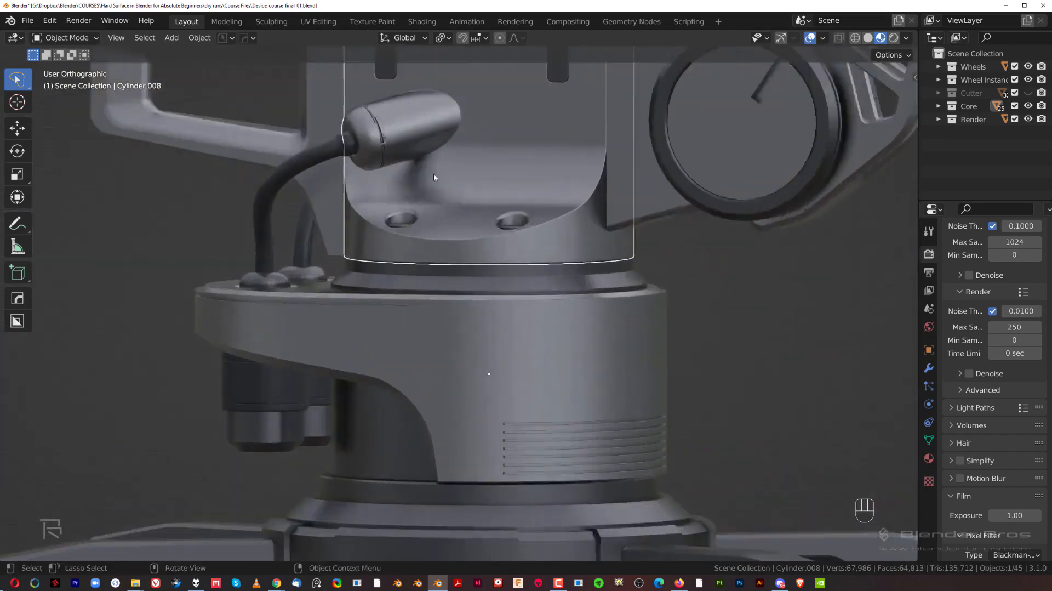
Step: In Edit Mode, select three adjacent face rings around the hose opening on the capsule's rounded end
middle_click_drag(390, 188, 430, 341, "shift")
scroll(429, 341, "up", 6)
middle_click_drag(432, 212, 521, 254, "shift")
key("Tab")
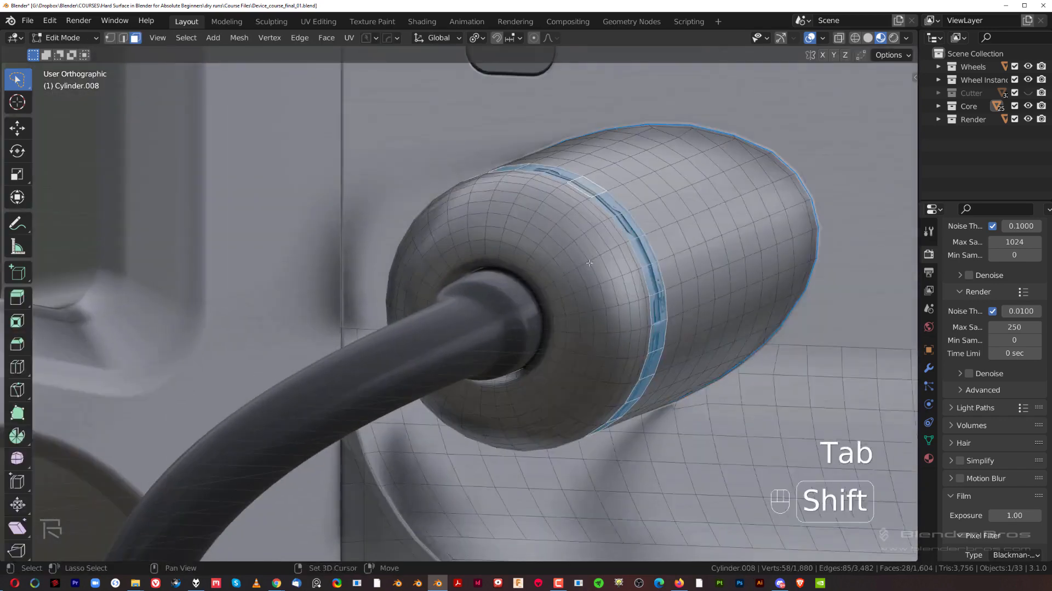
middle_click_drag(589, 262, 441, 283, "shift")
left_click(446, 282, "alt")
left_click(446, 269, "alt+shift")
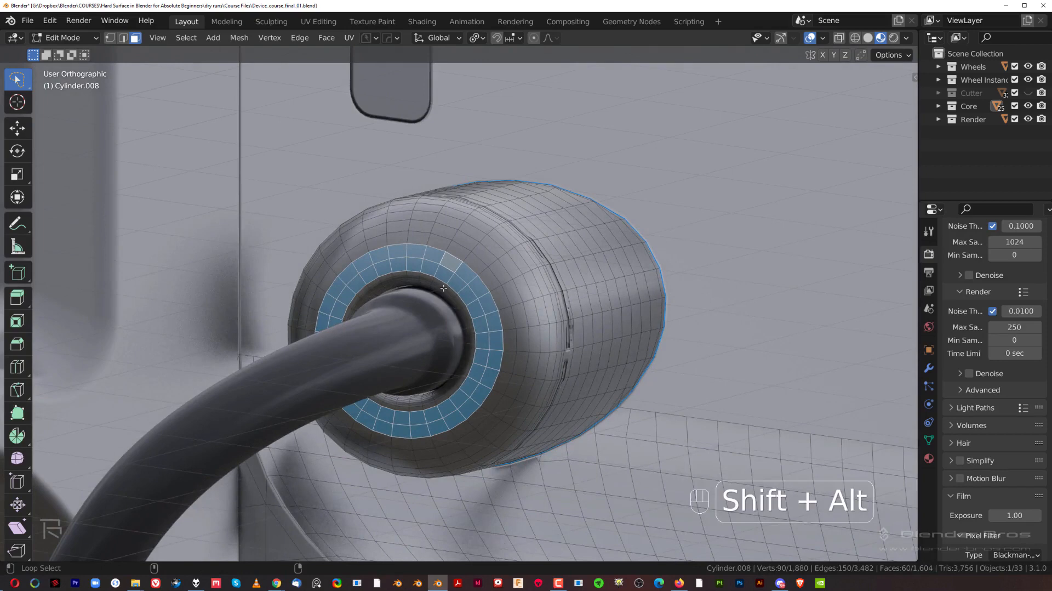
left_click(443, 288, "alt+shift")
key("ctrl+z")
left_click(458, 287, "alt+shift")
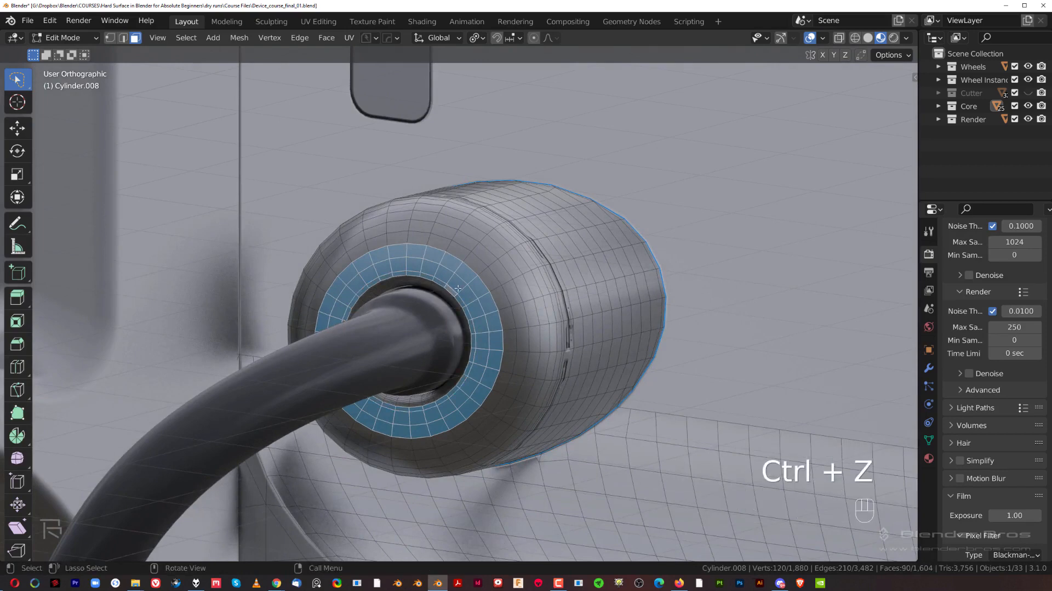
Step: Unwrap the rings around the hose opening to trim 007 of the BB Trim 9 sheet, with automatic fit
middle_click_drag(458, 287, 458, 285)
scroll(458, 284, "up", 2)
key("d")
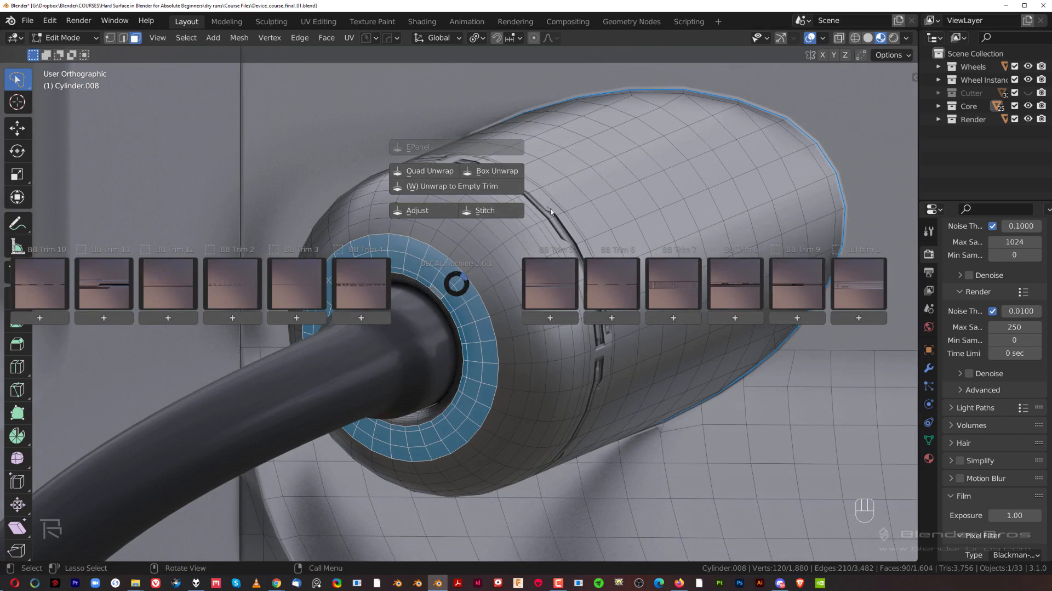
left_click(797, 283)
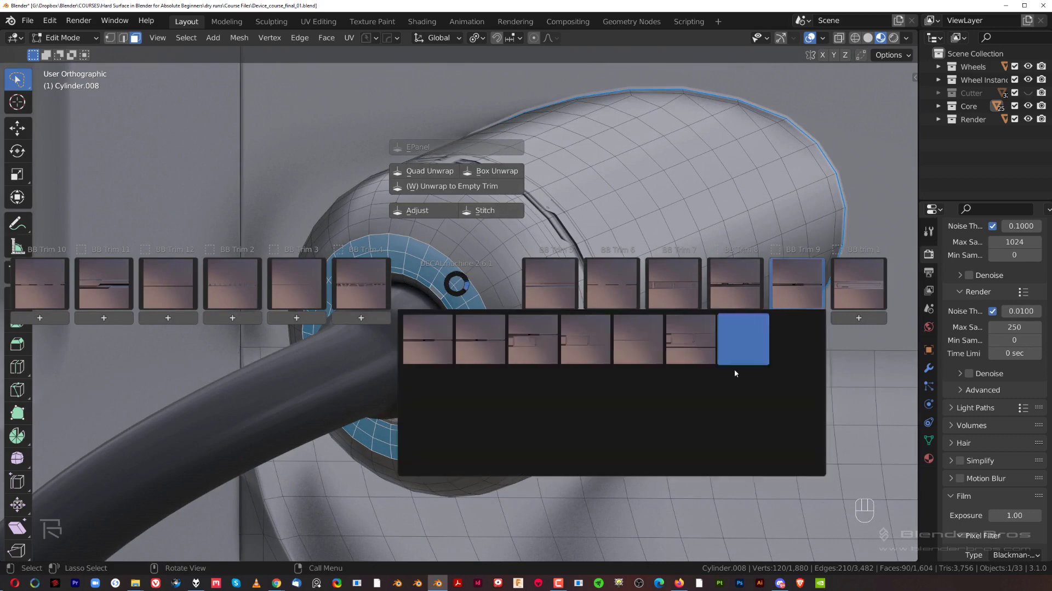
left_click(553, 345)
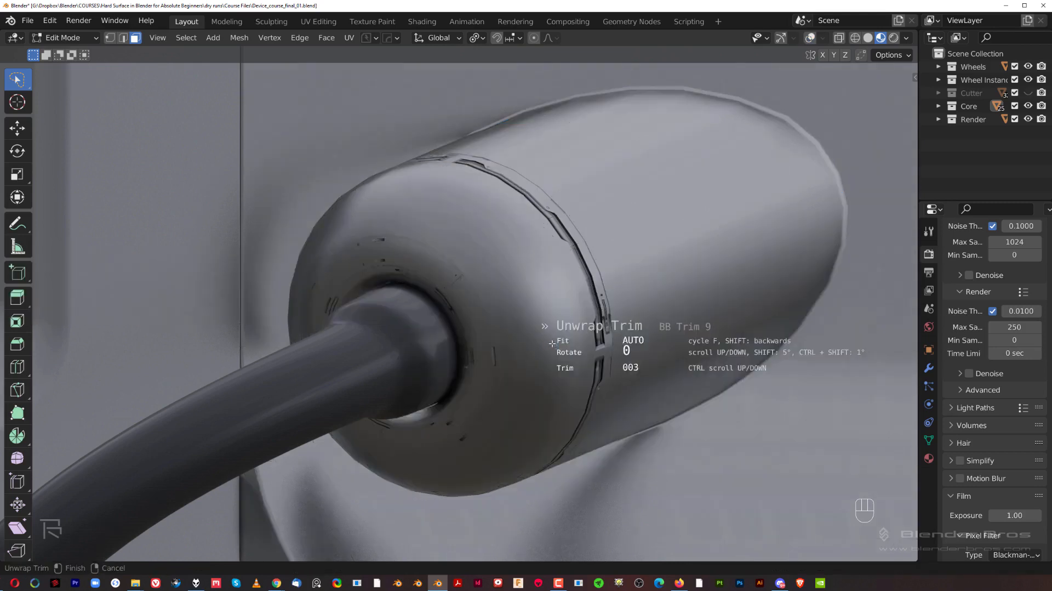
scroll(549, 342, "up", 4, "ctrl")
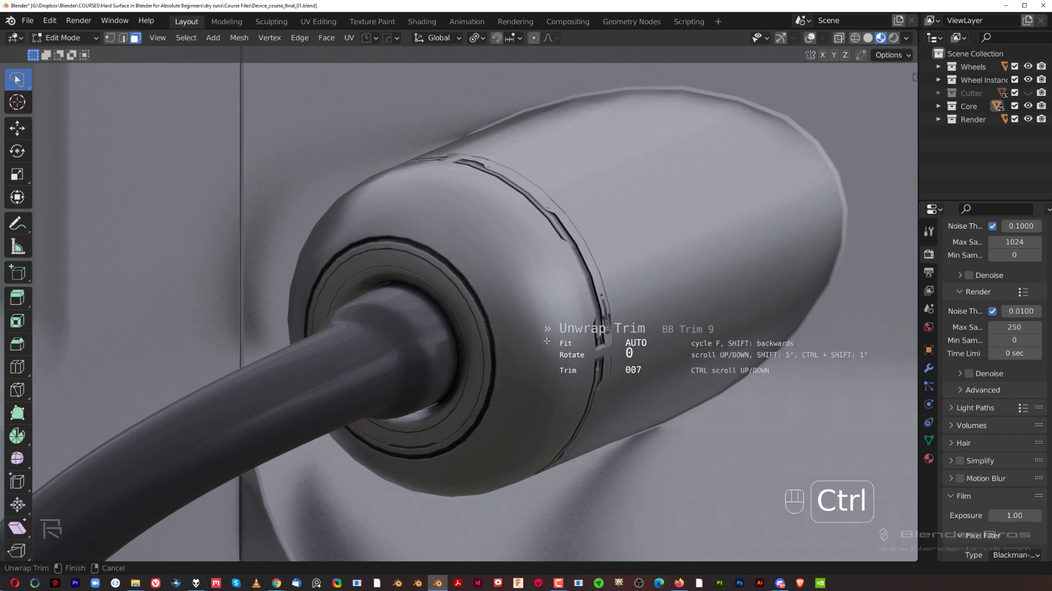
left_click(545, 339)
Step: Leave Edit Mode and examine the trim rings around the hose opening together with the rest of the machine
key("Tab")
scroll(483, 208, "down", 2)
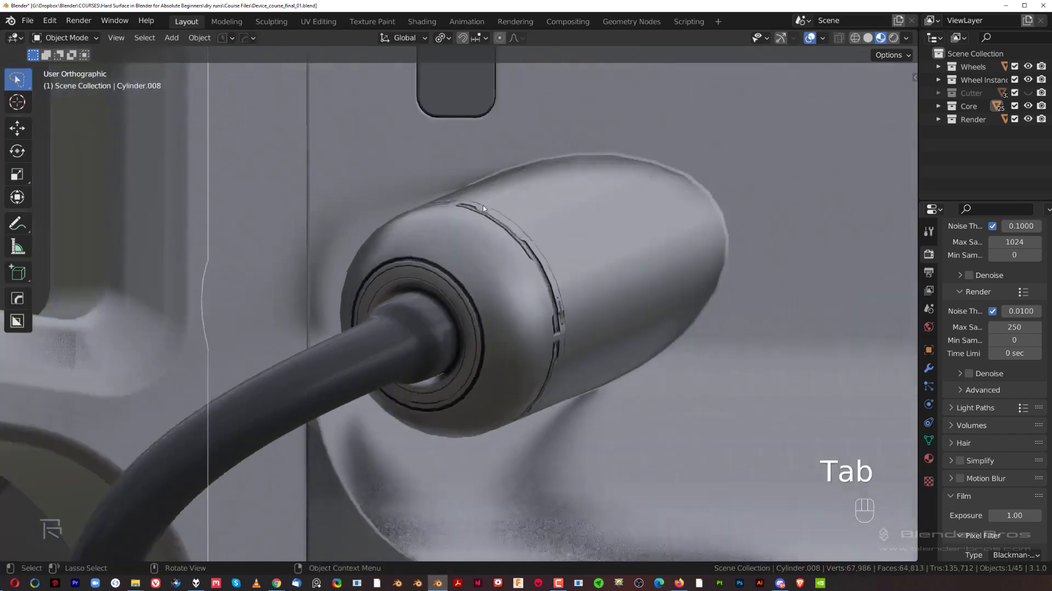
scroll(484, 208, "down", 8)
left_click(475, 167)
scroll(476, 167, "down", 3)
middle_click_drag(498, 249, 404, 313)
Step: In Edit Mode, select the adjacent face rings around the capsule's cylindrical body behind the panel seam, then return to Object Mode
scroll(454, 255, "up", 3)
key("grave")
scroll(471, 265, "up", 5)
scroll(416, 255, "up", 3)
key("Tab")
left_click(307, 307, "alt")
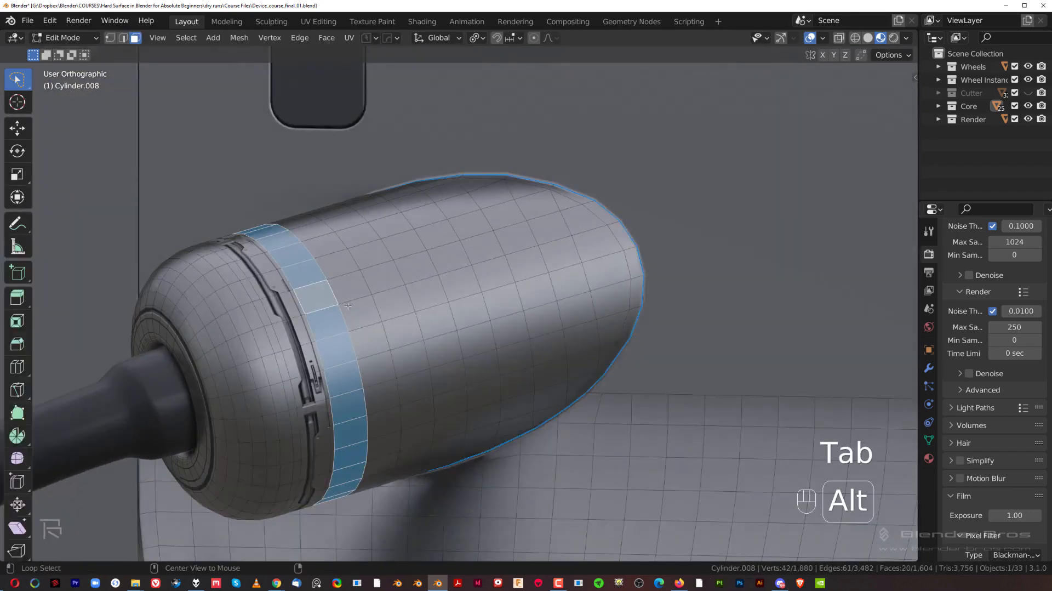
left_click(350, 298, "alt+shift")
left_click(400, 288, "alt+shift")
left_click(459, 274, "alt+shift")
left_click(482, 249, "alt+shift")
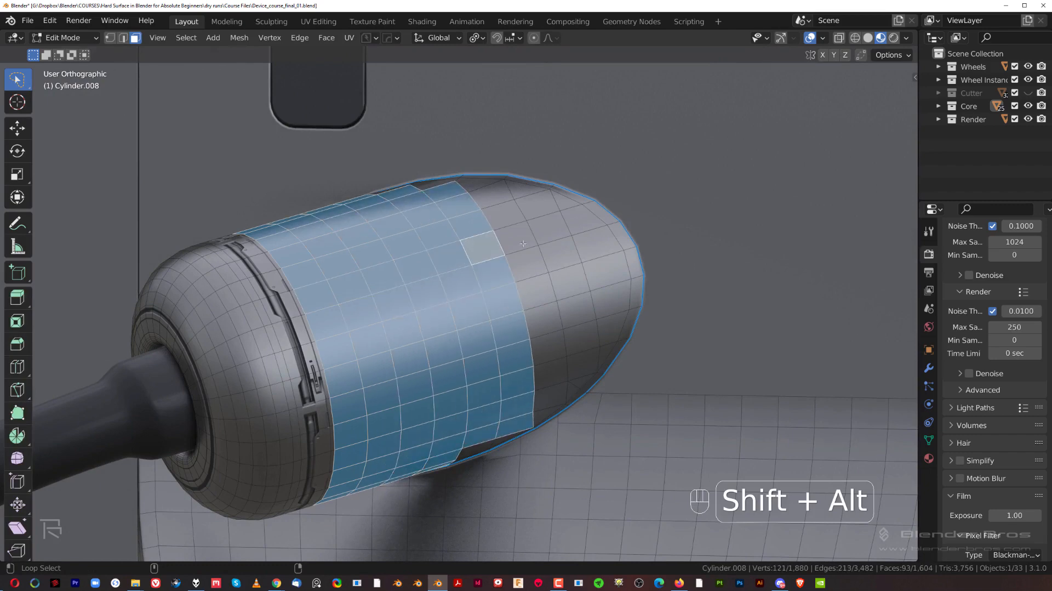
scroll(538, 243, "down", 3)
key("Tab")
middle_click_drag(567, 257, 537, 265)
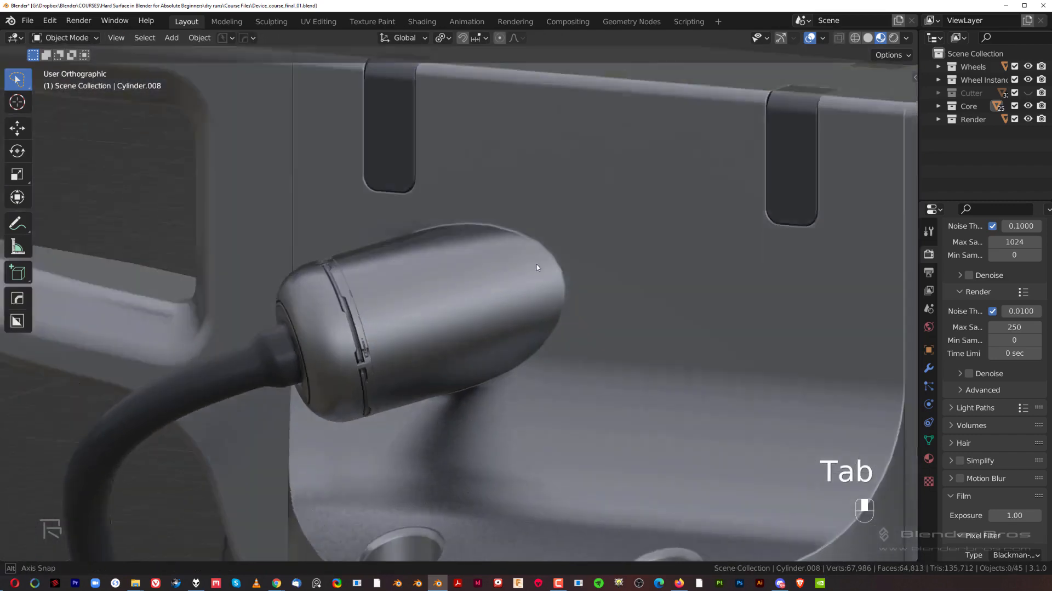
Step: In Edit Mode, try face-loop selections at the capsule's far end, including a lengthwise strip, then return to Object Mode
scroll(570, 253, "up", 2)
key("Tab")
left_click(743, 239)
left_click(574, 229, "alt")
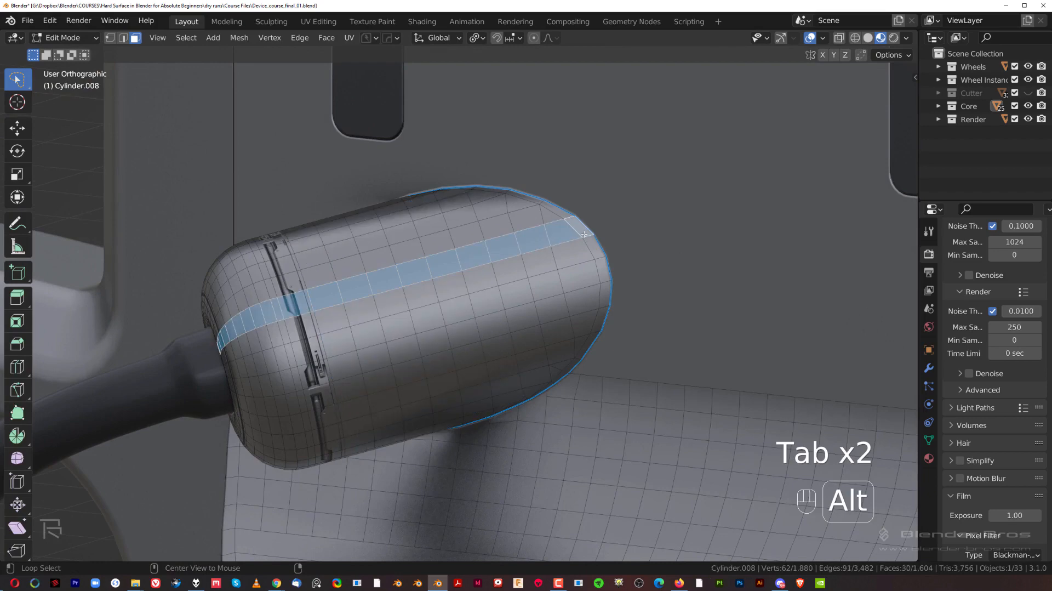
left_click(585, 235, "alt")
middle_click_drag(585, 236, 587, 199)
key("Tab")
Step: Switch to the right orthographic view and select the dark rounded clip above the capsule
left_click(584, 130)
key("grave")
left_click(735, 206)
scroll(597, 273, "down", 6)
middle_click_drag(578, 268, 536, 285, "shift")
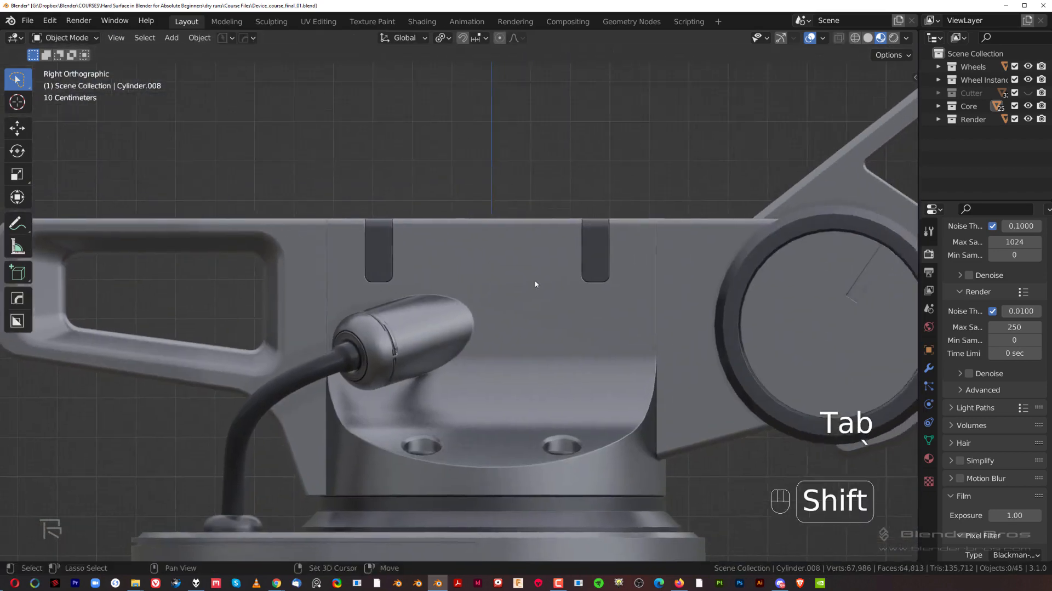
scroll(531, 285, "up", 3)
middle_click_drag(393, 286, 484, 310, "shift")
scroll(493, 272, "down", 4)
middle_click_drag(522, 274, 598, 311, "shift")
scroll(438, 279, "up", 5)
scroll(468, 264, "up", 1)
left_click(435, 207)
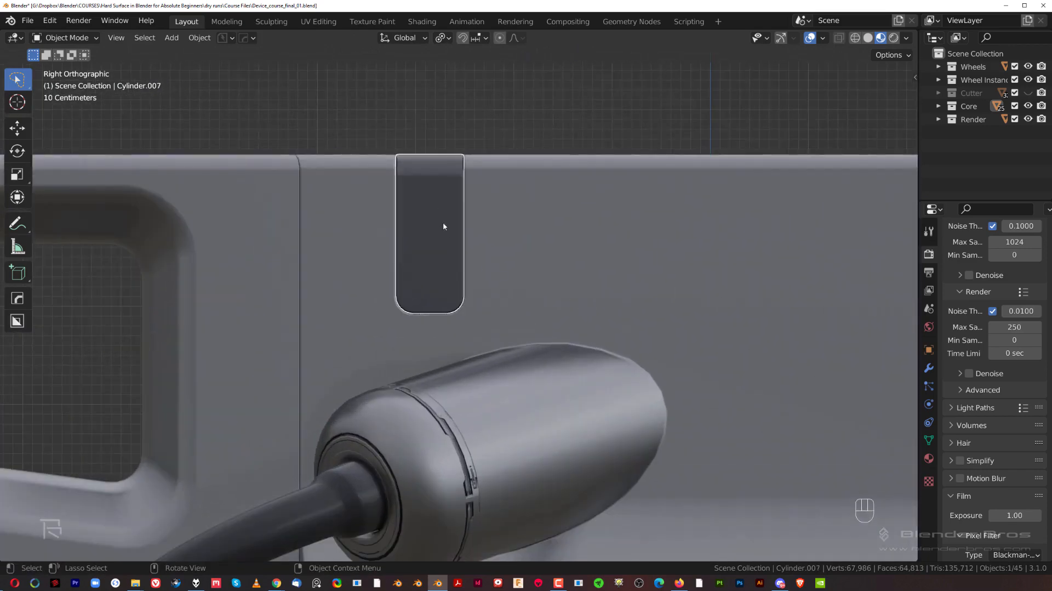
Step: Examine the dark clip and the surrounding body surface for a spot suited to a decal
scroll(443, 227, "down", 4)
middle_click_drag(526, 241, 438, 244, "shift")
scroll(603, 278, "up", 2)
middle_click_drag(382, 279, 425, 265, "shift")
scroll(509, 288, "up", 5)
scroll(452, 289, "down", 5)
scroll(478, 289, "up", 5)
scroll(434, 282, "down", 2)
scroll(413, 284, "down", 3)
scroll(458, 302, "up", 3)
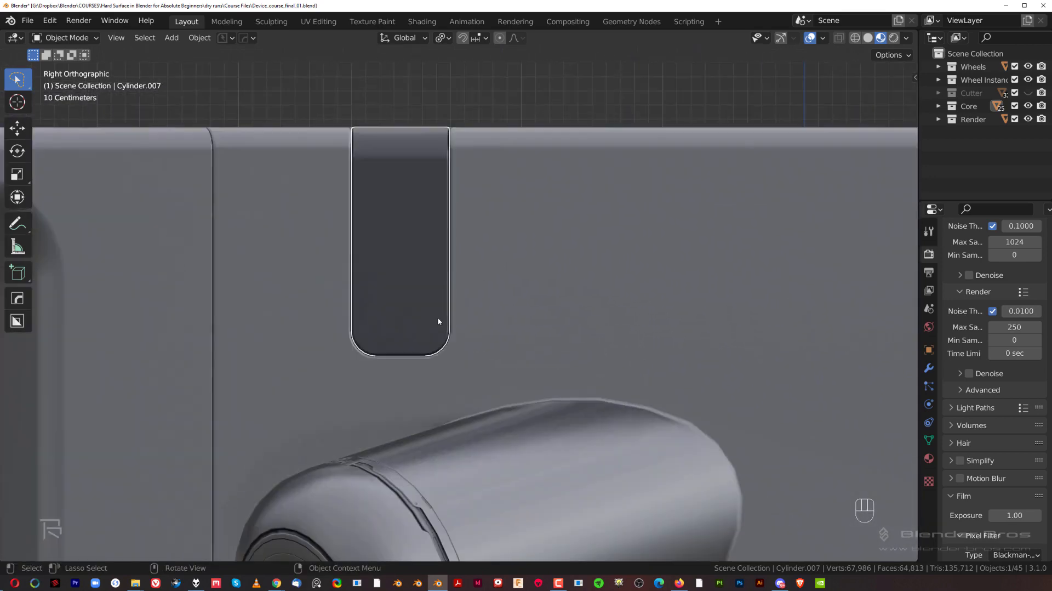
left_click(496, 332)
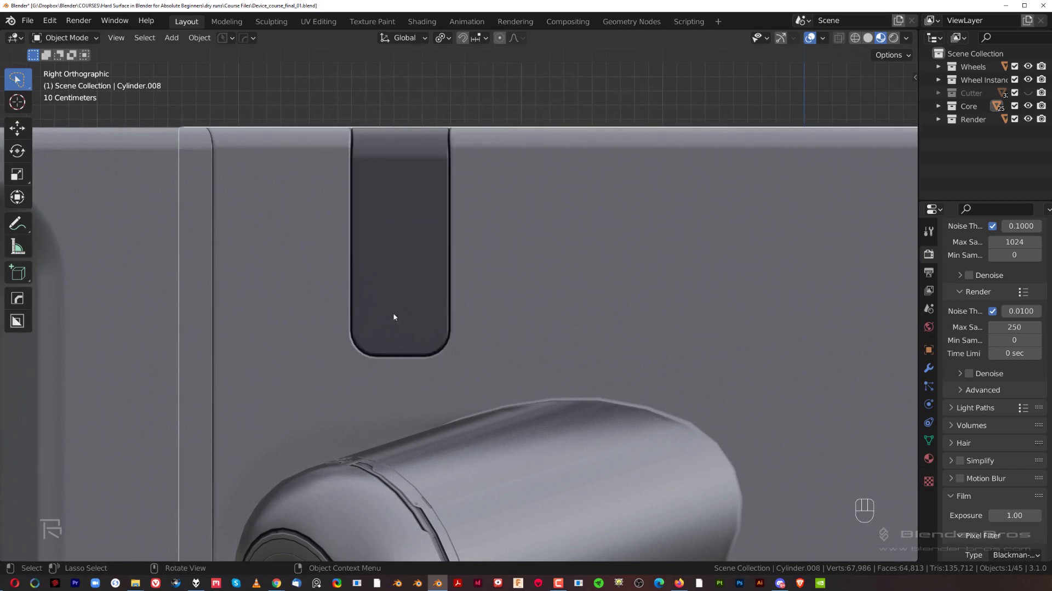
scroll(416, 339, "down", 1)
scroll(427, 274, "up", 2)
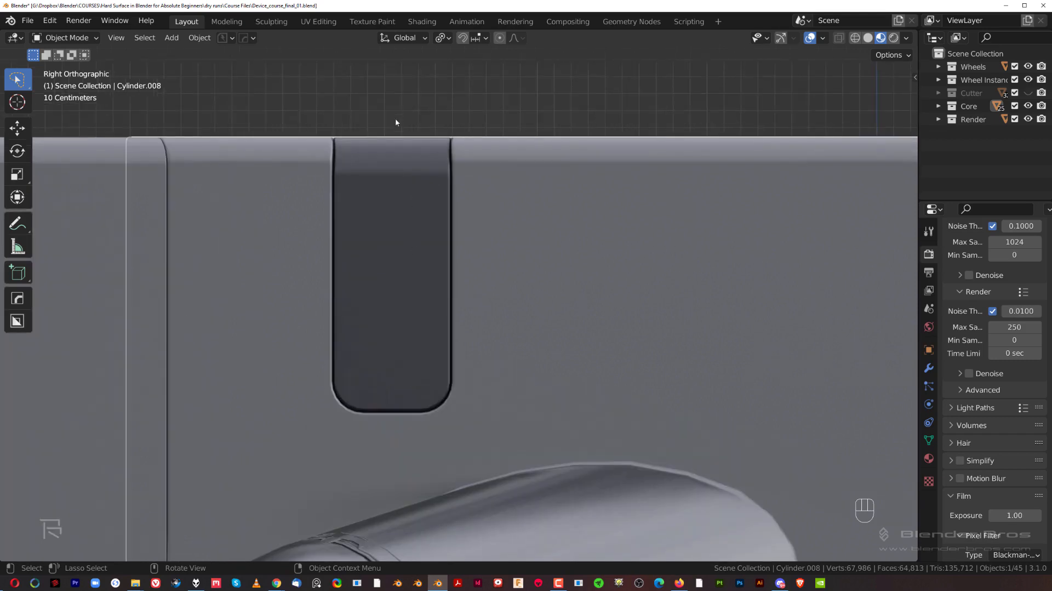
scroll(419, 272, "down", 2)
scroll(406, 287, "up", 4)
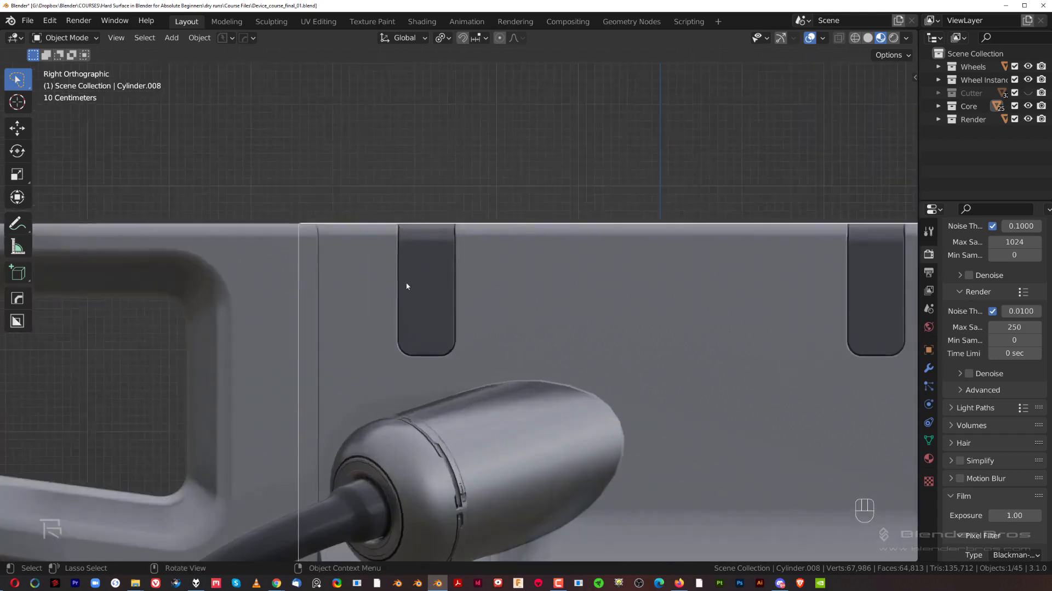
middle_click_drag(406, 286, 440, 289, "shift")
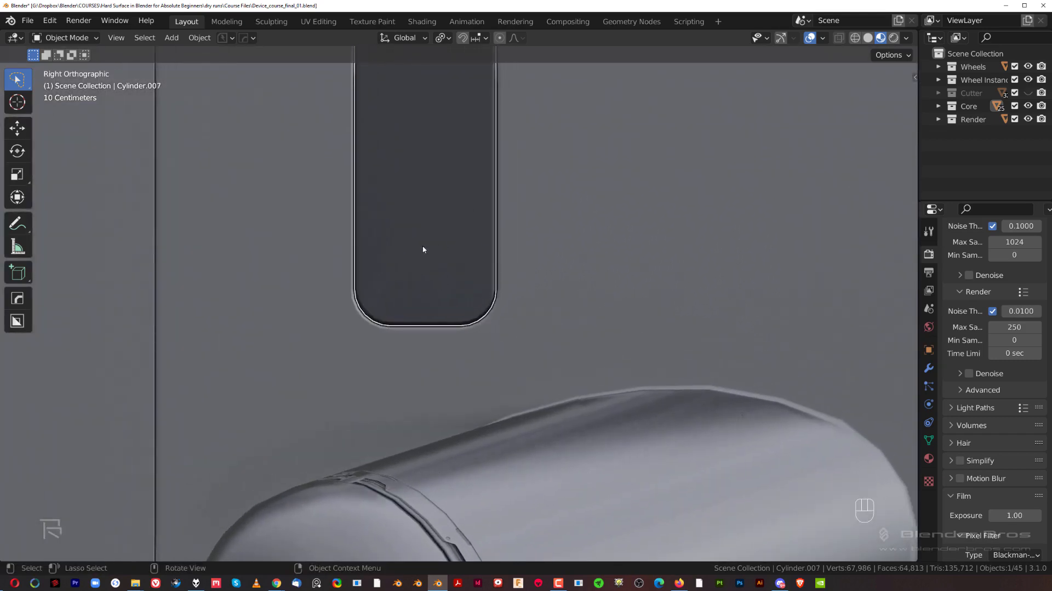
scroll(476, 288, "down", 1)
Step: Browse the DECALmachine libraries and insert decal 002 from Blender Bros Membership April 2022
key("d")
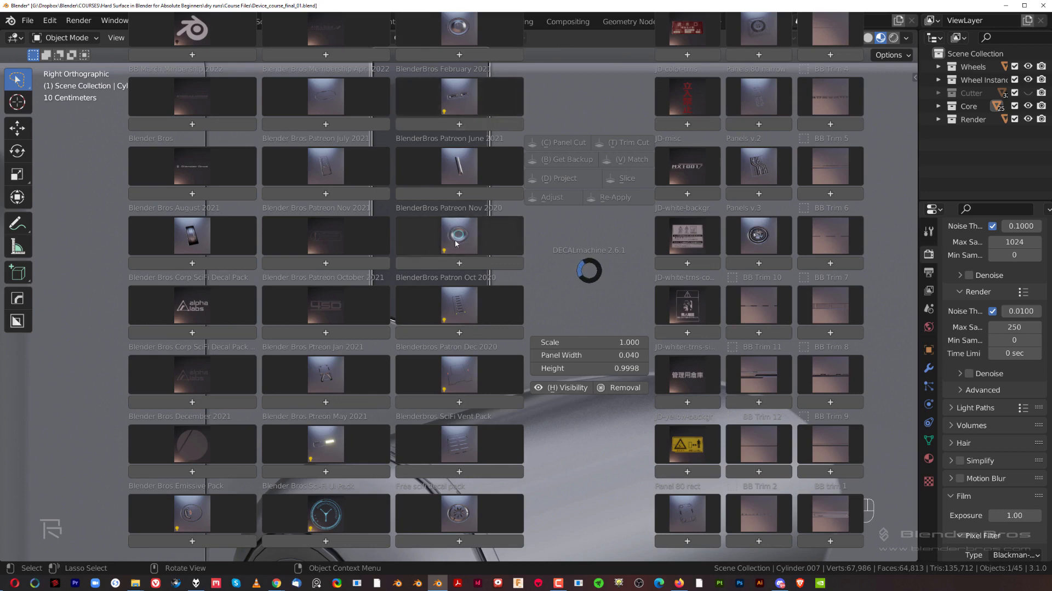
left_click(465, 168)
left_click(332, 167)
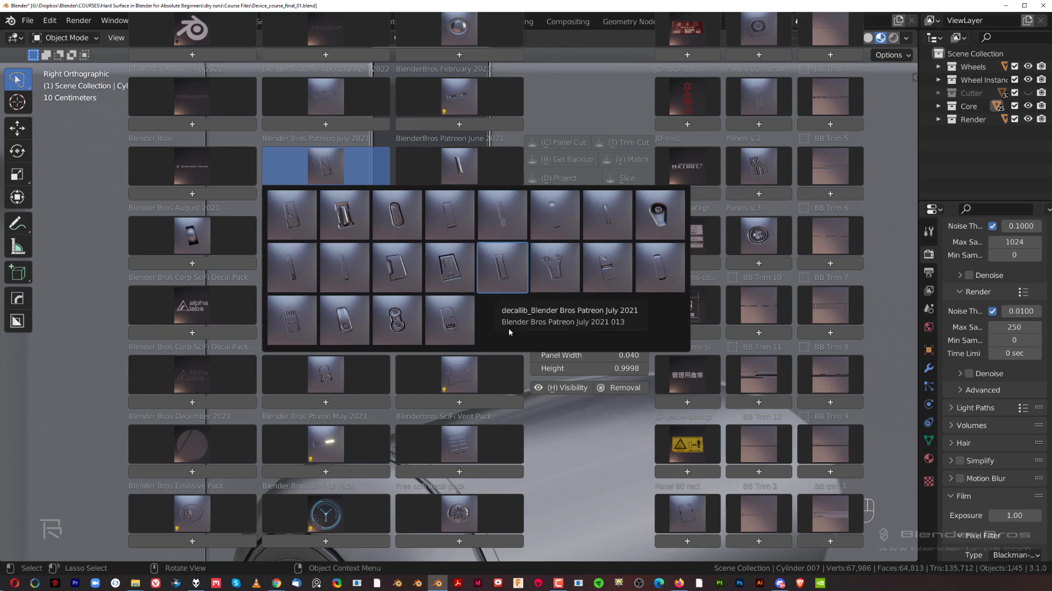
left_click(397, 214)
left_click(325, 108)
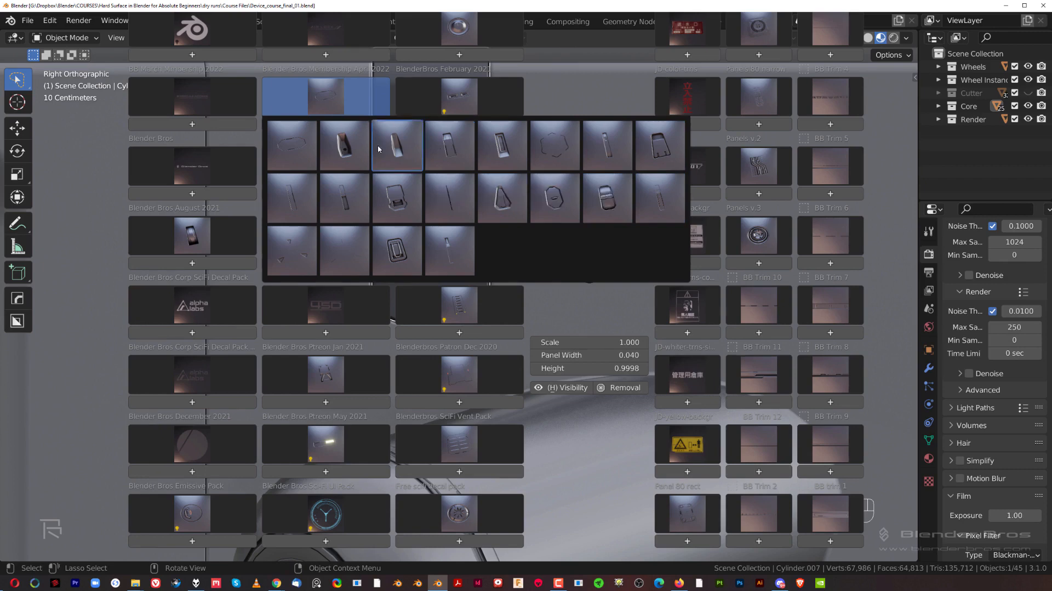
left_click(339, 152)
Step: Scale the decal to about 0.174 and place it near the lower left corner of the dark clip
key("s")
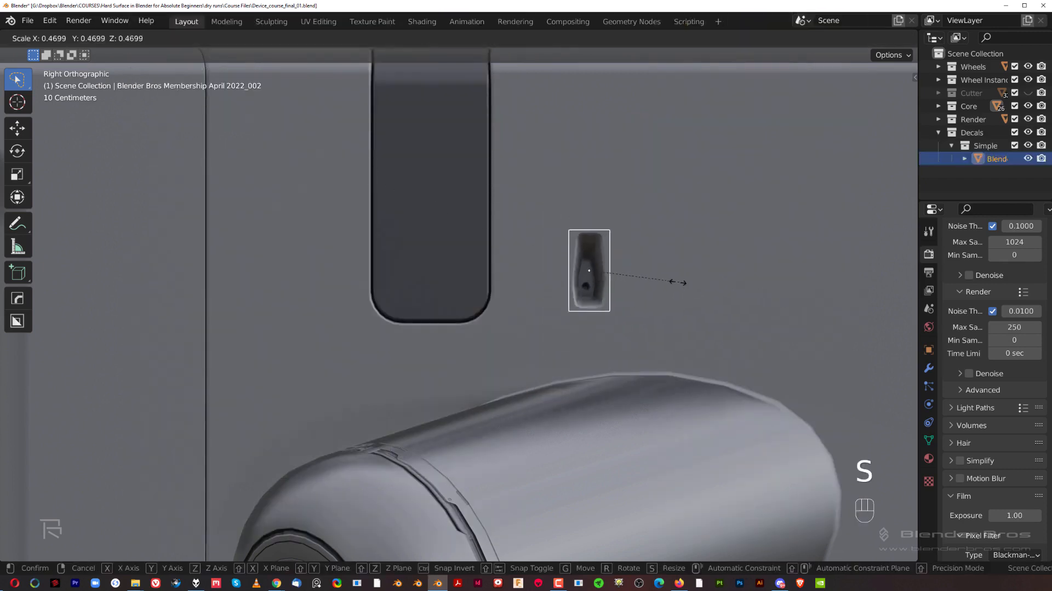
left_click(627, 277)
scroll(609, 277, "up", 1)
key("g")
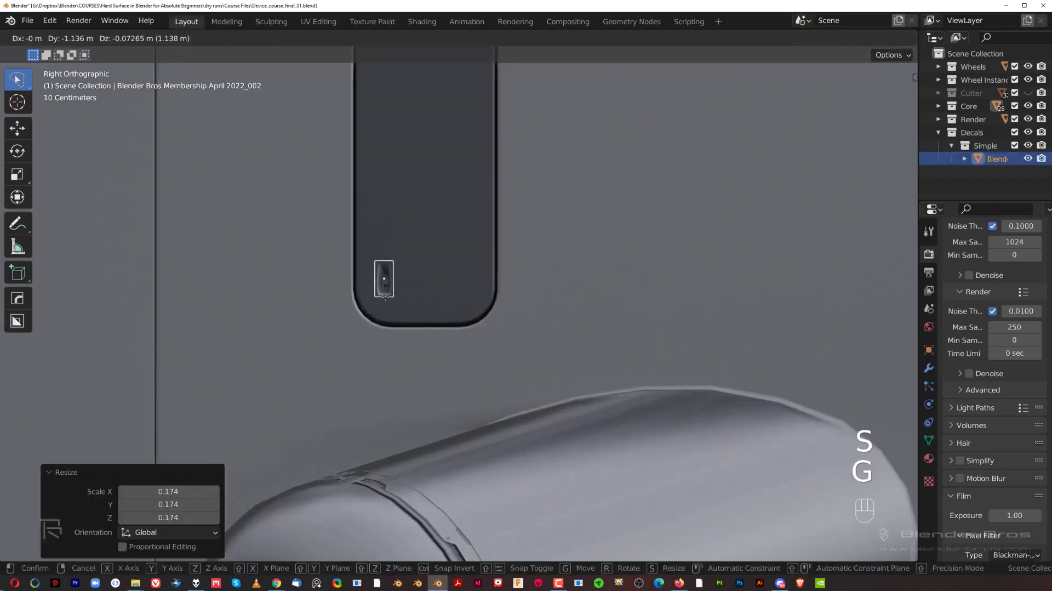
left_click(397, 300)
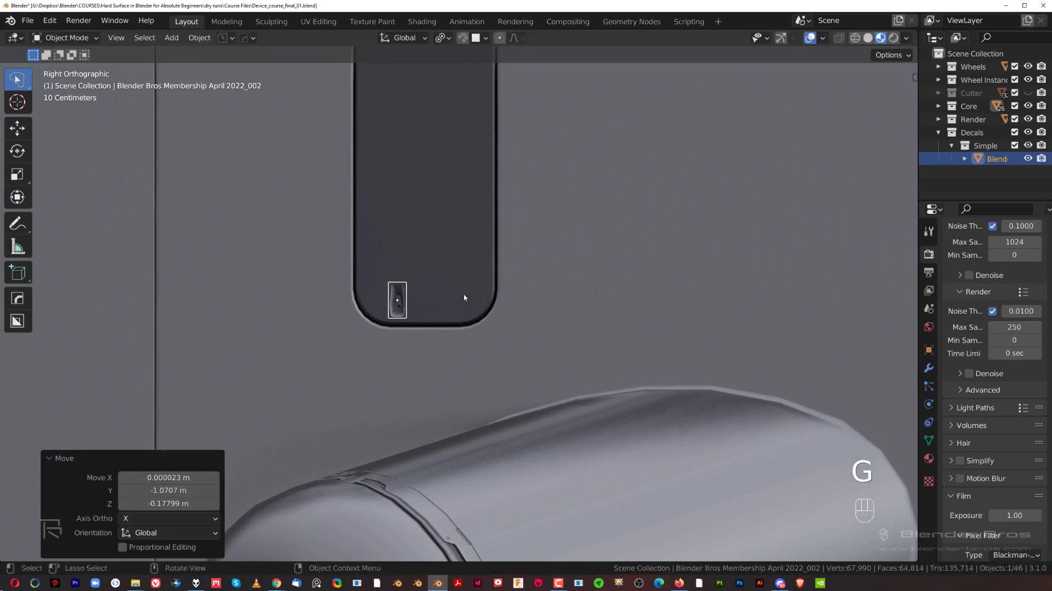
Step: Scale the decal by about 0.806 and move it about 0.042 m down to the clip's lower edge
scroll(465, 298, "up", 1)
key("s")
left_click(420, 294)
scroll(420, 295, "up", 1)
key("g")
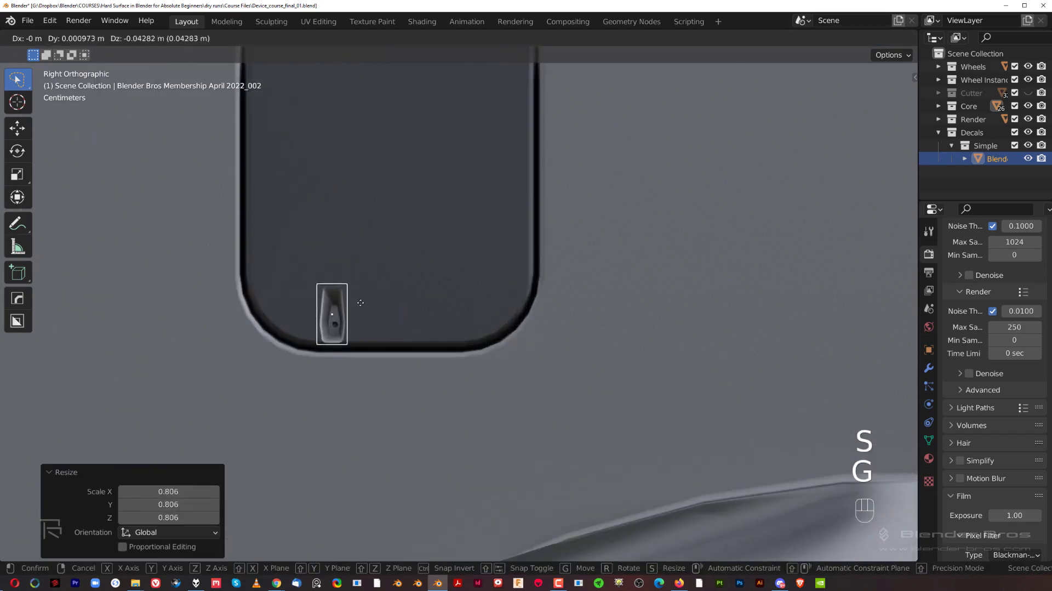
left_click(353, 309)
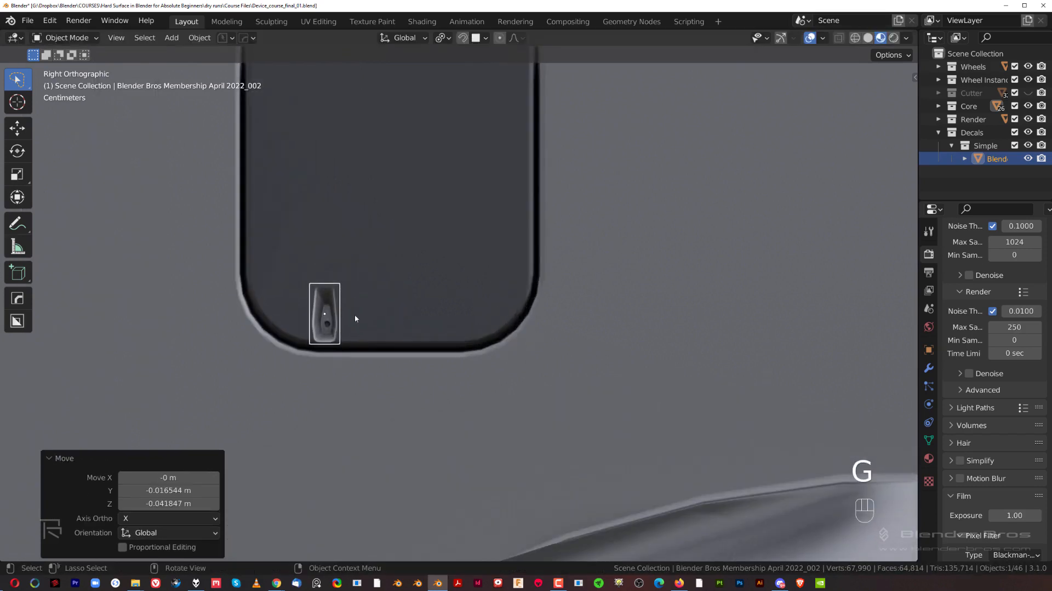
Step: Duplicate the decal about 0.3 m along the Y axis to the other side of the clip's lower edge
key("shift+d")
key("x")
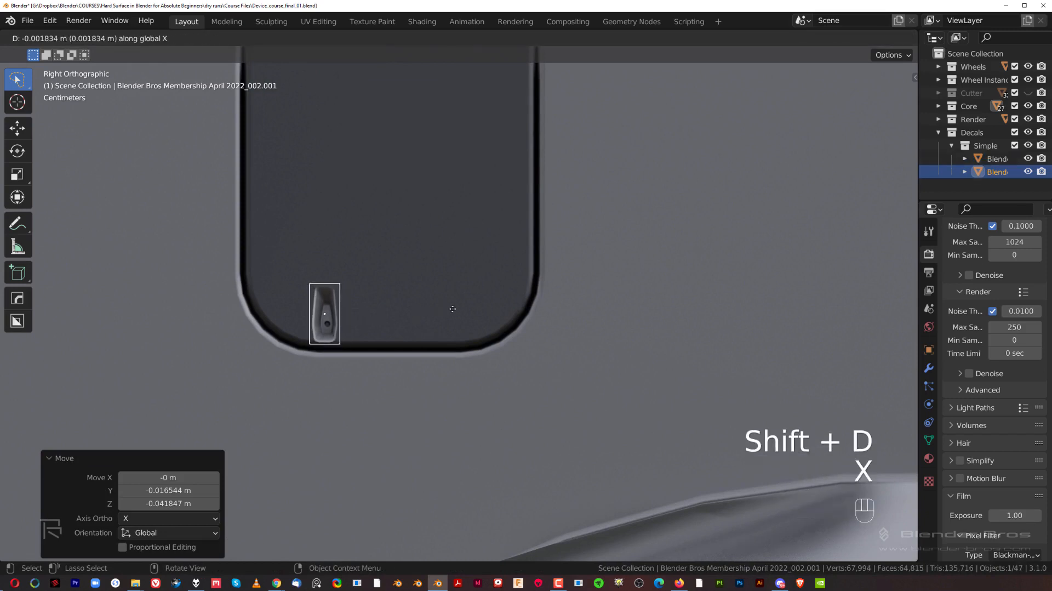
key("y")
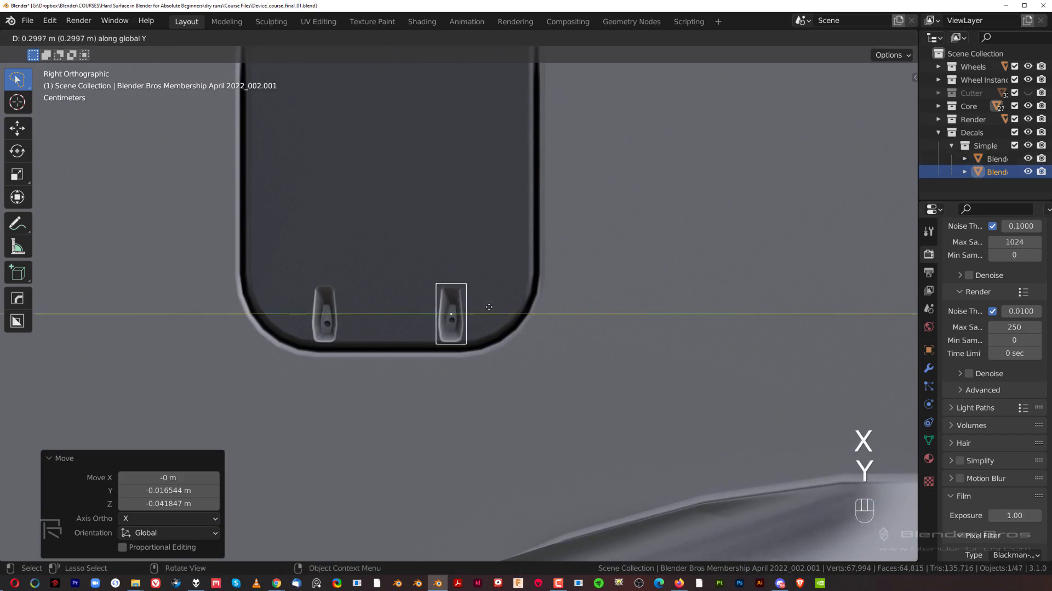
left_click(488, 312)
Step: Select both decals and project them onto the clip's surface with DECALmachine
middle_click_drag(487, 312, 477, 301)
left_click(385, 313, "shift")
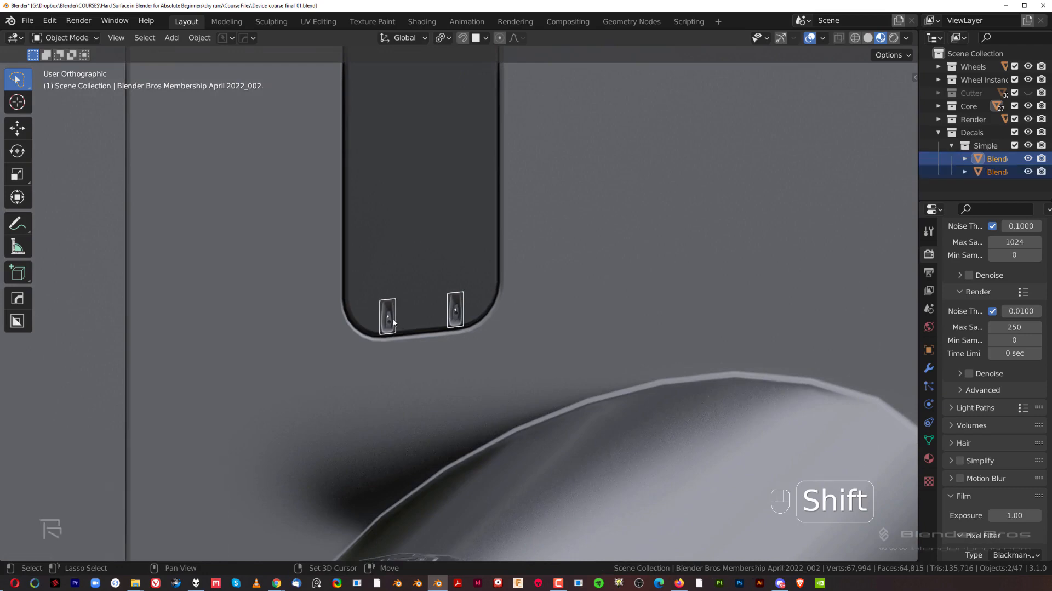
key("alt+d")
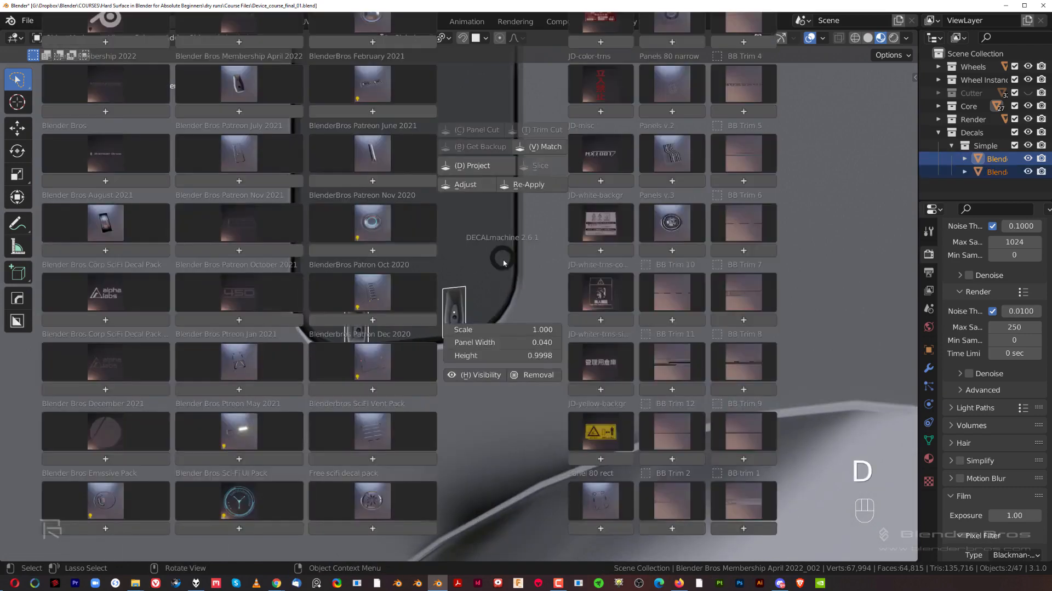
left_click(470, 167)
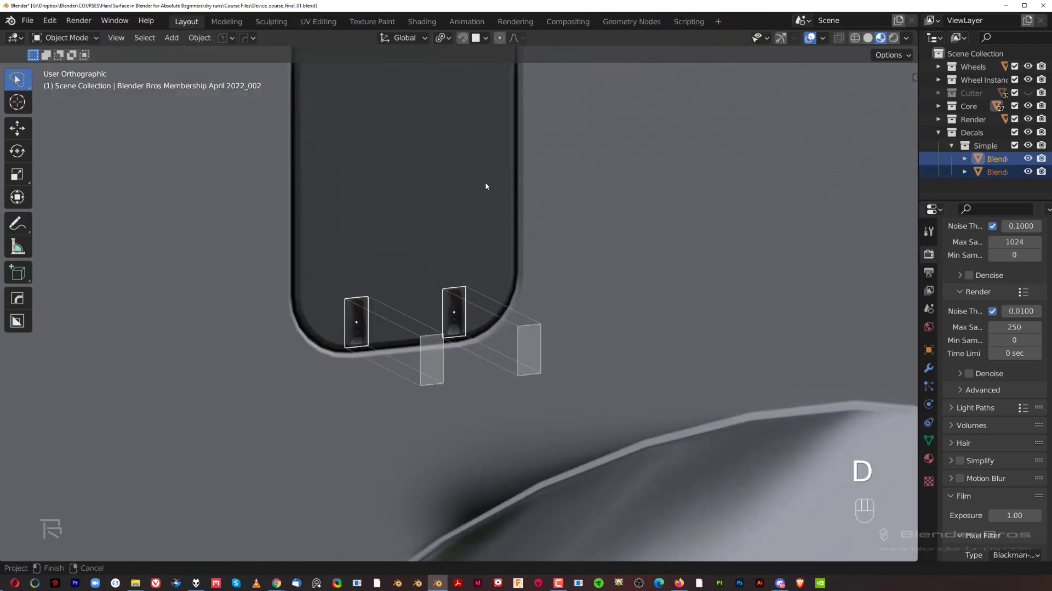
left_click(471, 232)
middle_click_drag(471, 231, 445, 244)
Step: Switch to perspective view, select both projected decals and select all their faces in Edit Mode
key("KP_5")
left_click(369, 230)
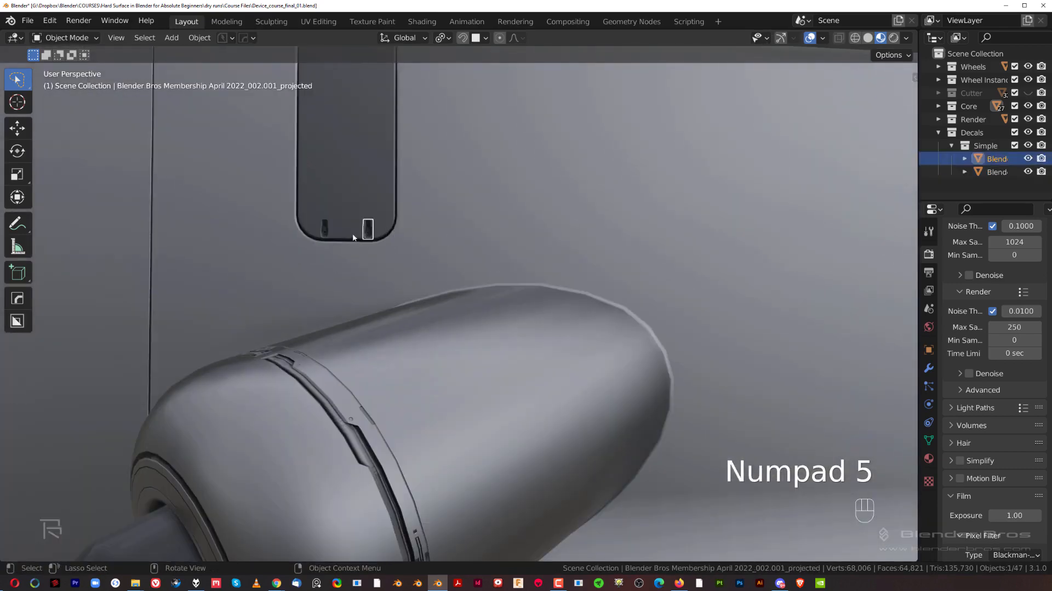
left_click(323, 233, "shift")
scroll(324, 234, "down", 6)
middle_click_drag(426, 261, 373, 280, "shift")
scroll(359, 285, "up", 2)
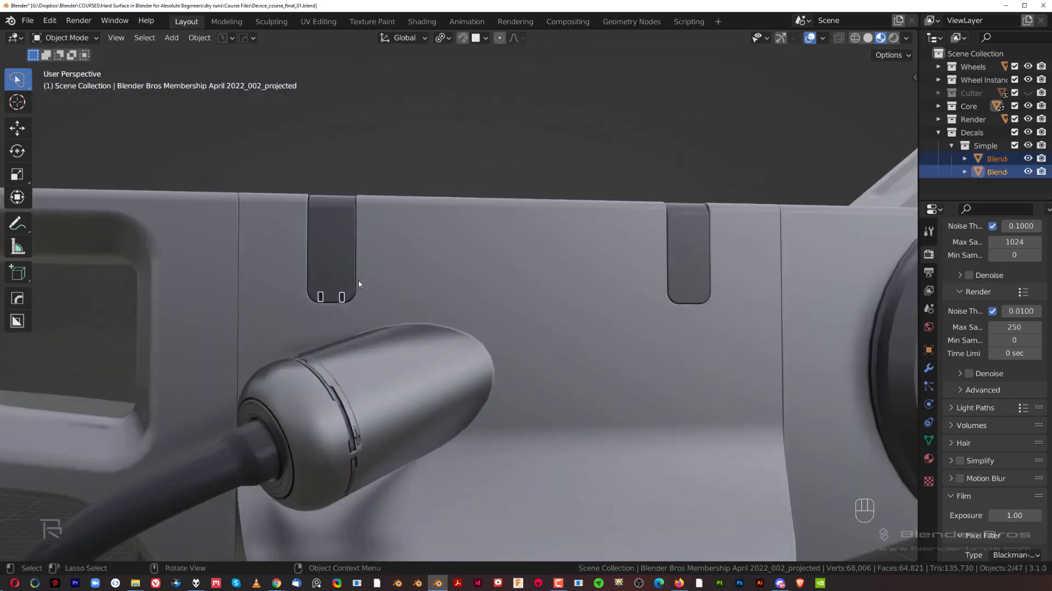
middle_click_drag(437, 282, 498, 274)
scroll(429, 291, "up", 2)
key("Tab")
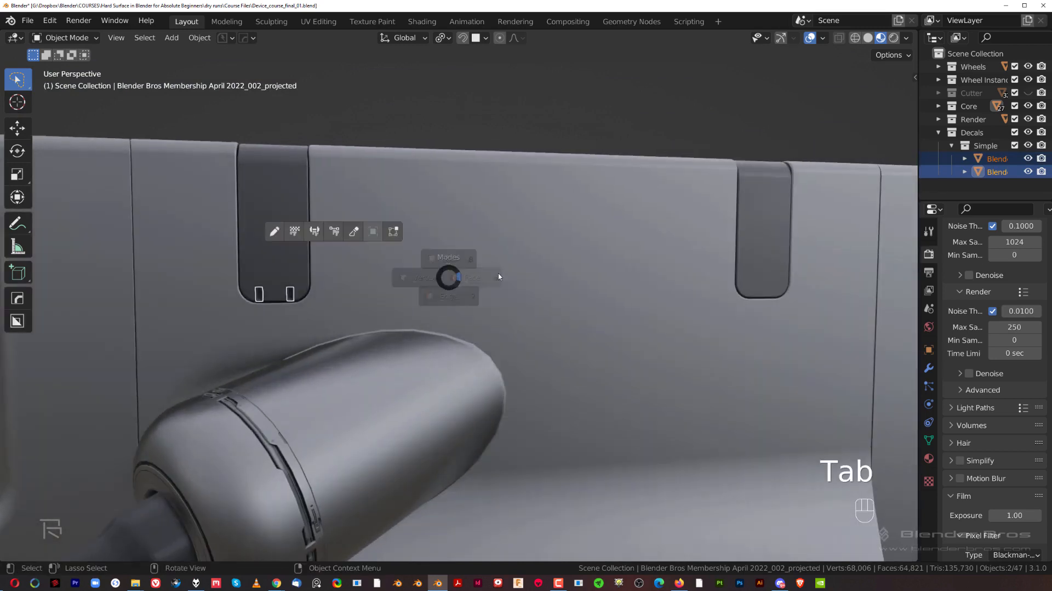
key("a")
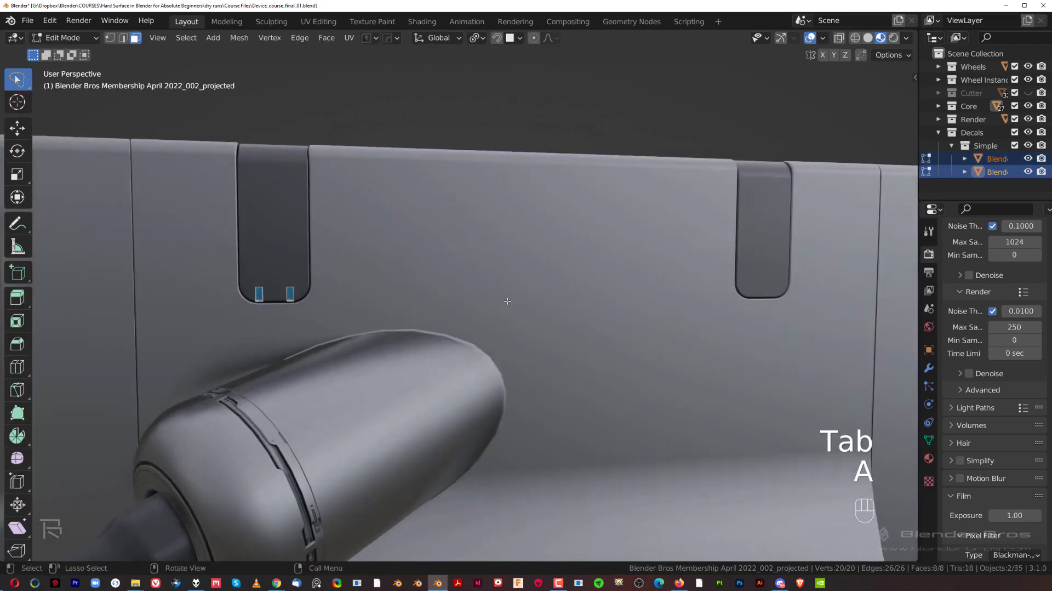
Step: Duplicate the decal faces about 5.5053 m along Y onto the second clip and return to Object Mode
key("shift+d")
key("y")
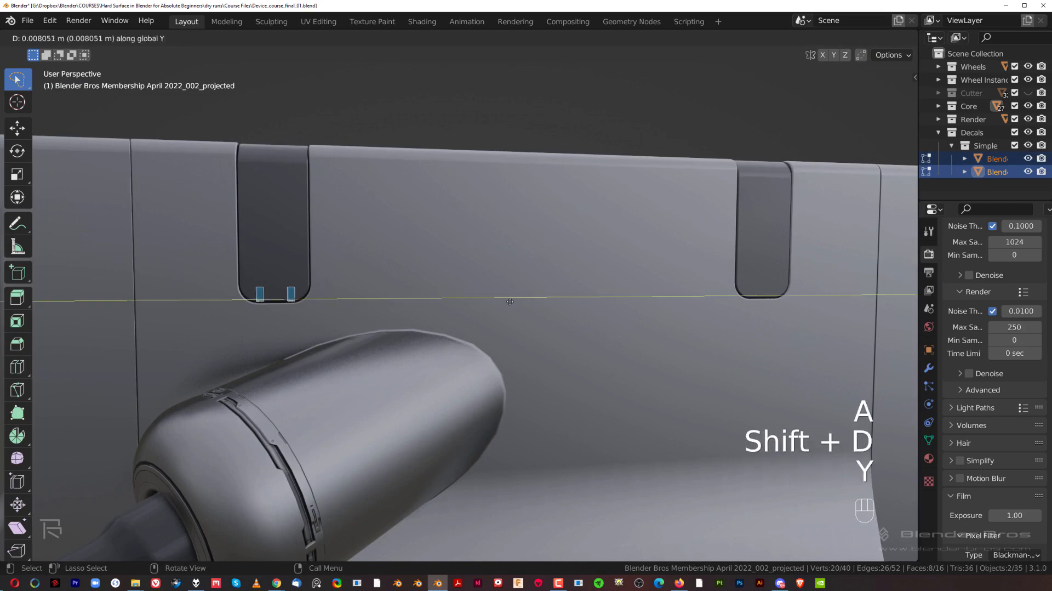
key("shift")
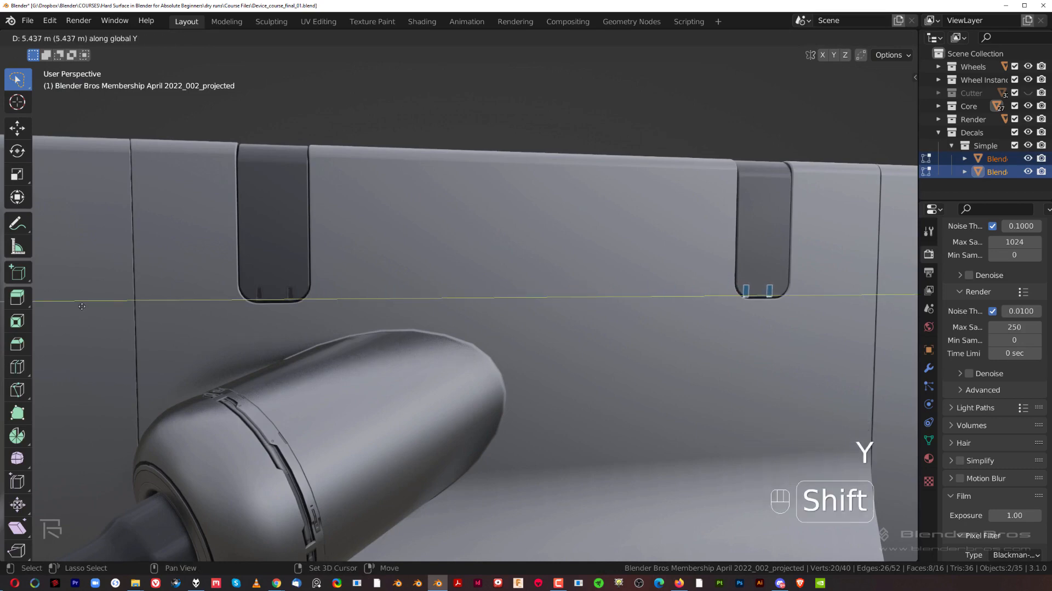
left_click(134, 318)
middle_click_drag(592, 227, 439, 227, "shift")
scroll(524, 277, "up", 4)
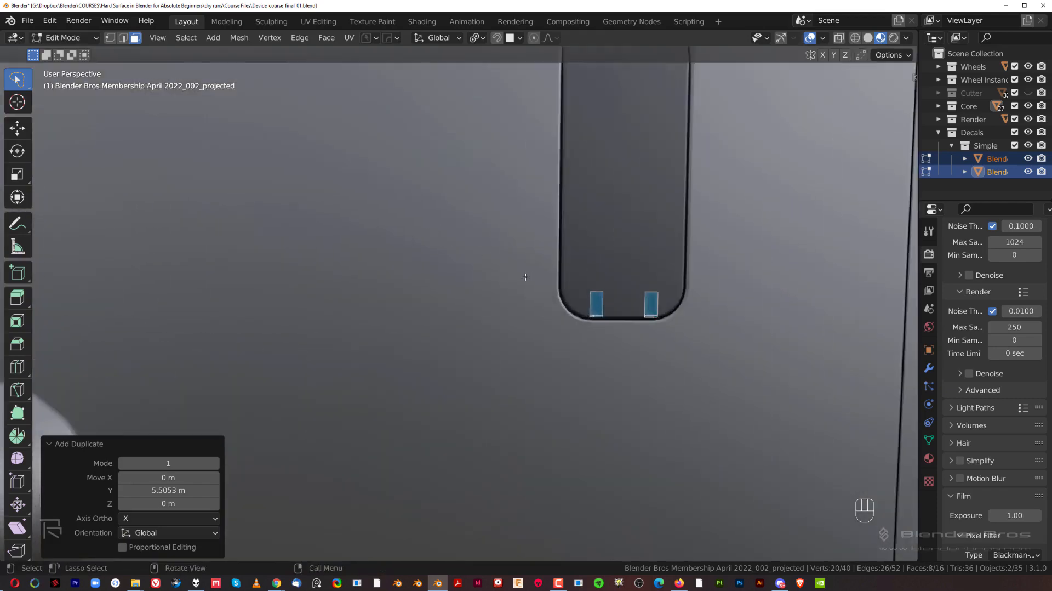
key("Tab")
scroll(578, 160, "down", 8)
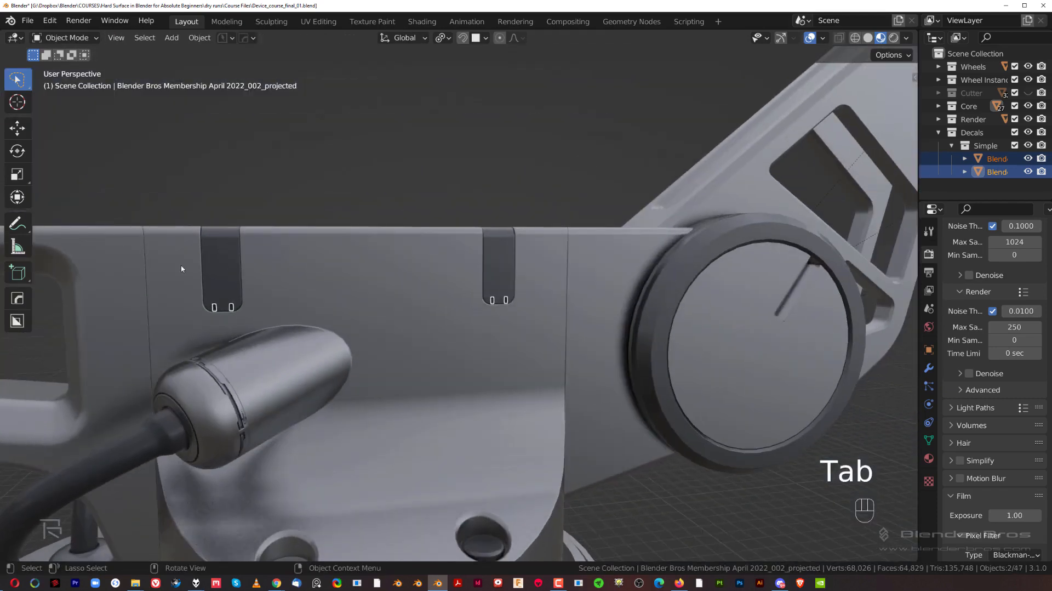
Step: Try moving the clips to test whether the decals follow them, cancelling each move
left_click(210, 266)
key("g")
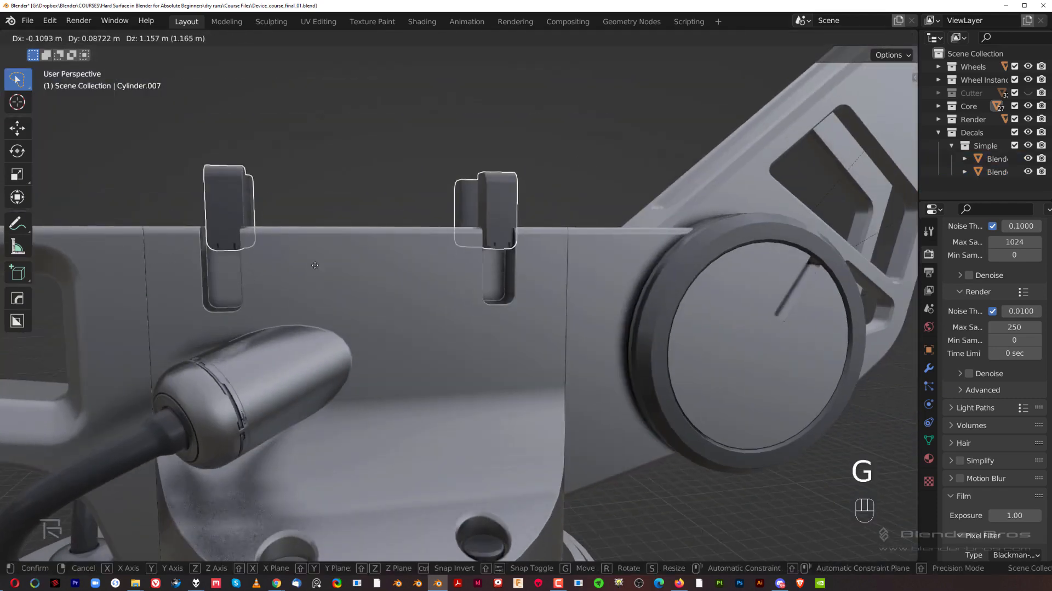
right_click(314, 229)
middle_click_drag(225, 217, 251, 211)
scroll(251, 211, "up", 3)
scroll(351, 212, "down", 3)
middle_click_drag(376, 212, 386, 259)
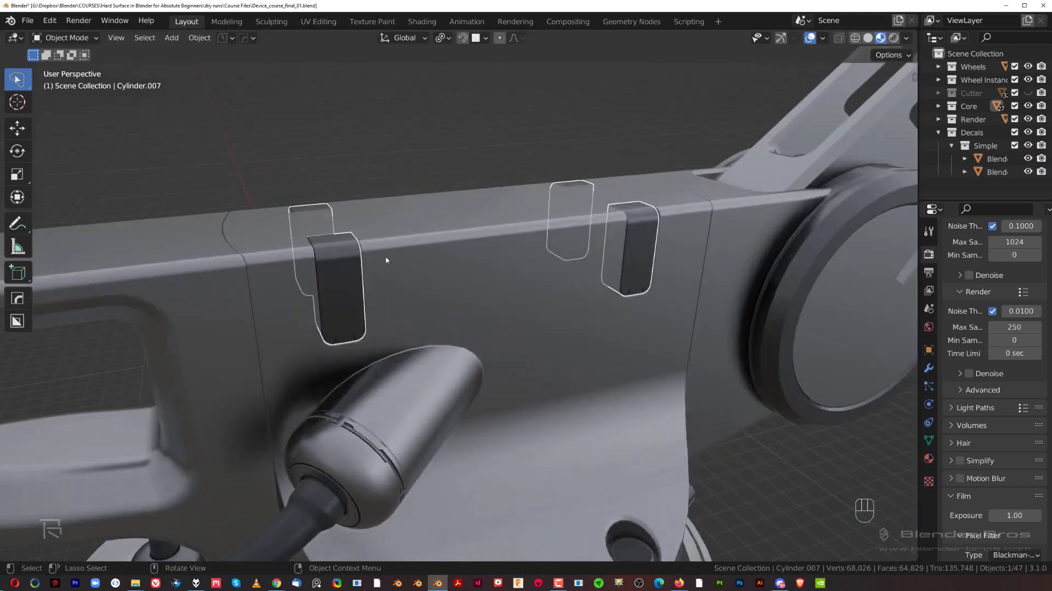
key("g")
right_click(479, 223)
middle_click_drag(479, 222, 458, 278)
scroll(458, 279, "up", 2)
Step: Select the clip decals that share a common parent
left_click(323, 367)
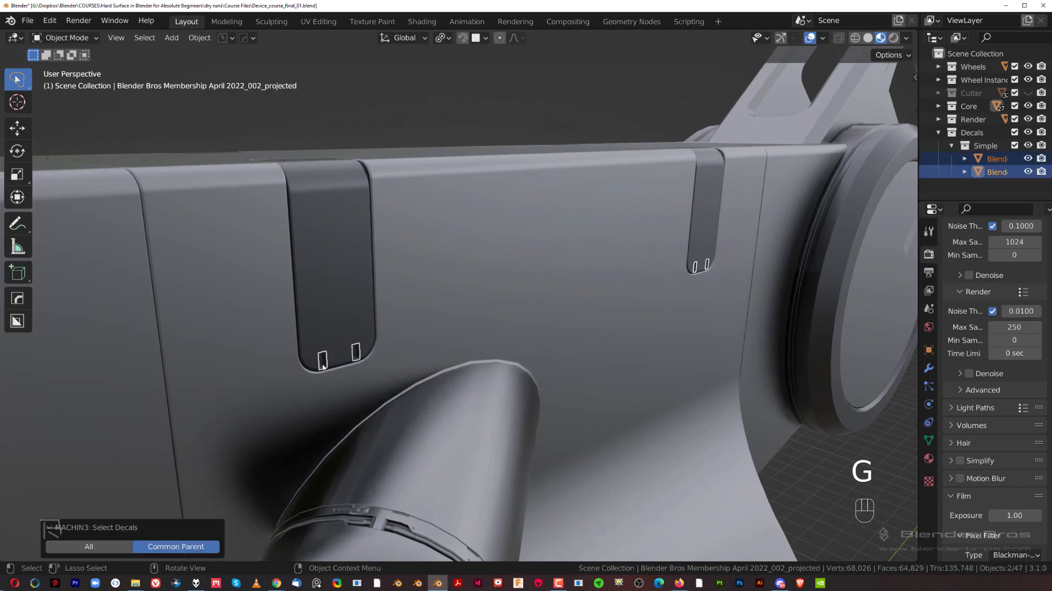
Step: Mirror both clip decals to the opposite side of the arm with a Mirror modifier, using the central arm body as the mirror object
scroll(330, 322, "down", 3)
middle_click_drag(329, 322, 540, 264)
left_click(440, 289, "shift")
key("alt+x")
scroll(542, 254, "down", 4)
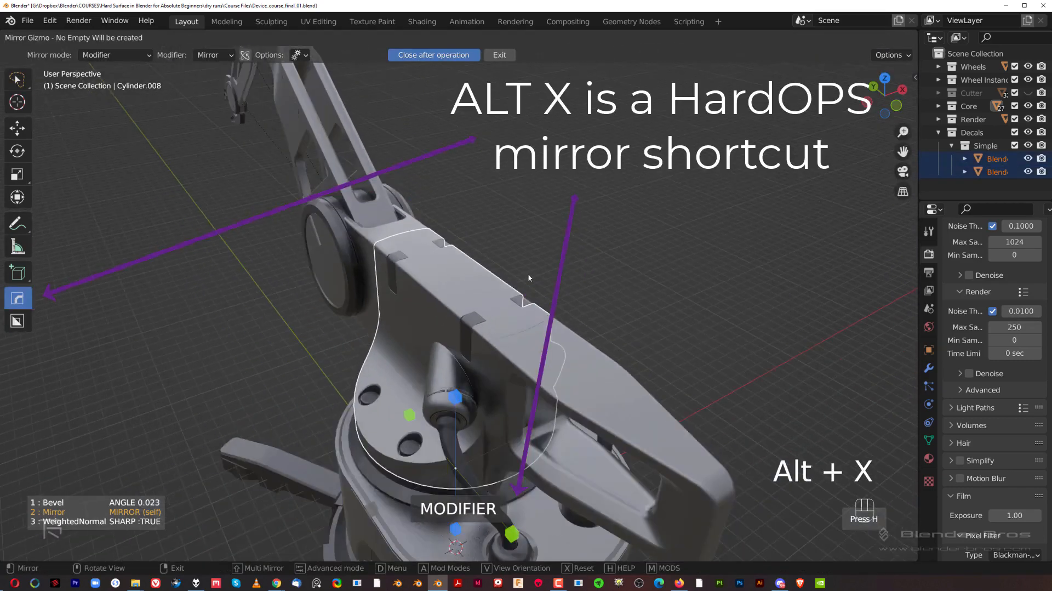
left_click(530, 390)
scroll(531, 287, "up", 6)
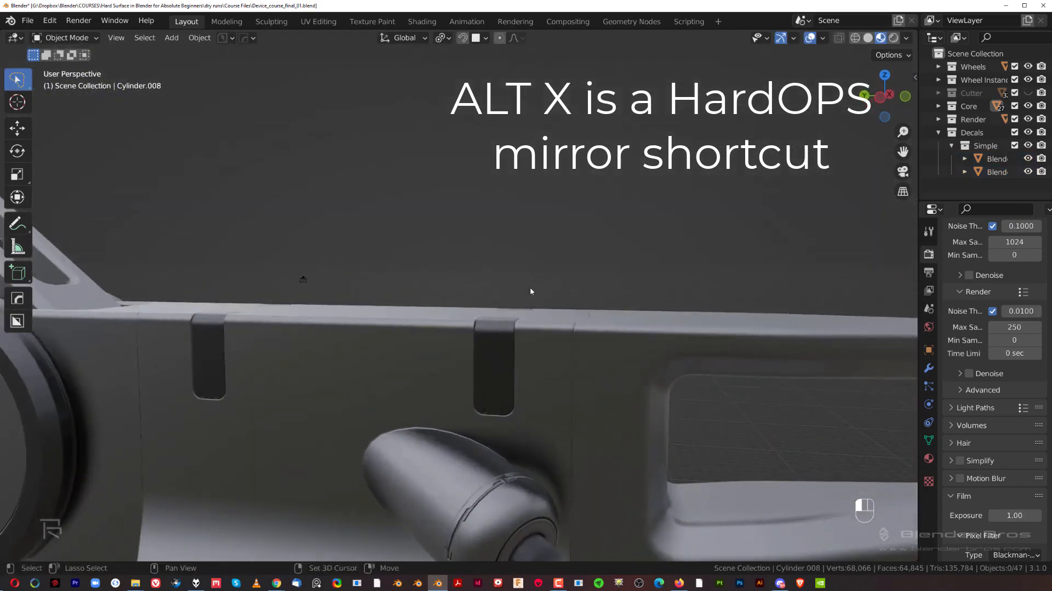
Step: Examine the mirrored clip decals on the opposite side of the arm and check which decals each clip carries
middle_click_drag(530, 291, 610, 287)
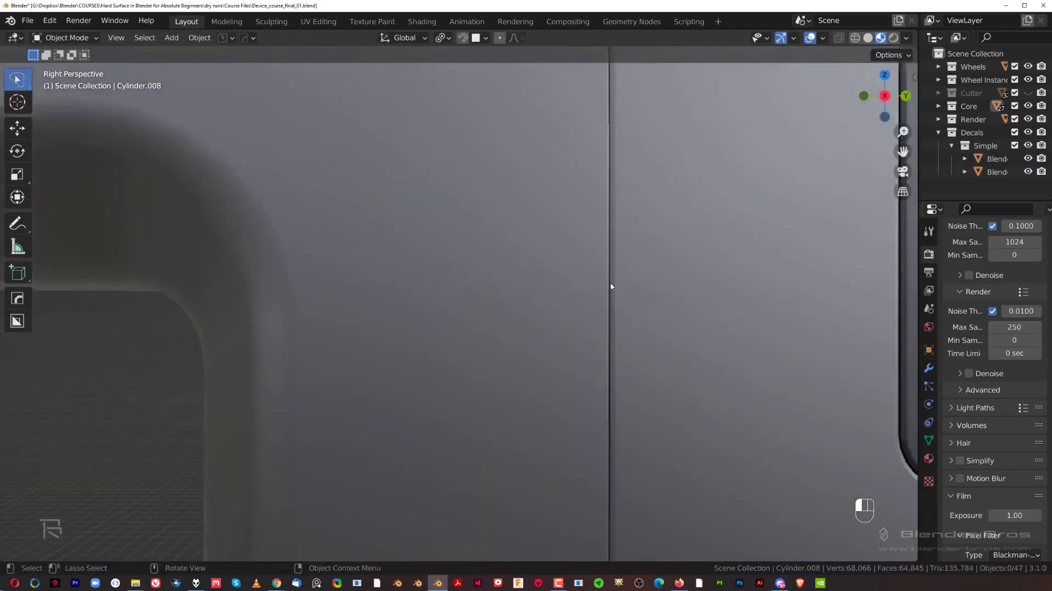
scroll(521, 263, "down", 5)
key("KP_5")
scroll(485, 263, "up", 8)
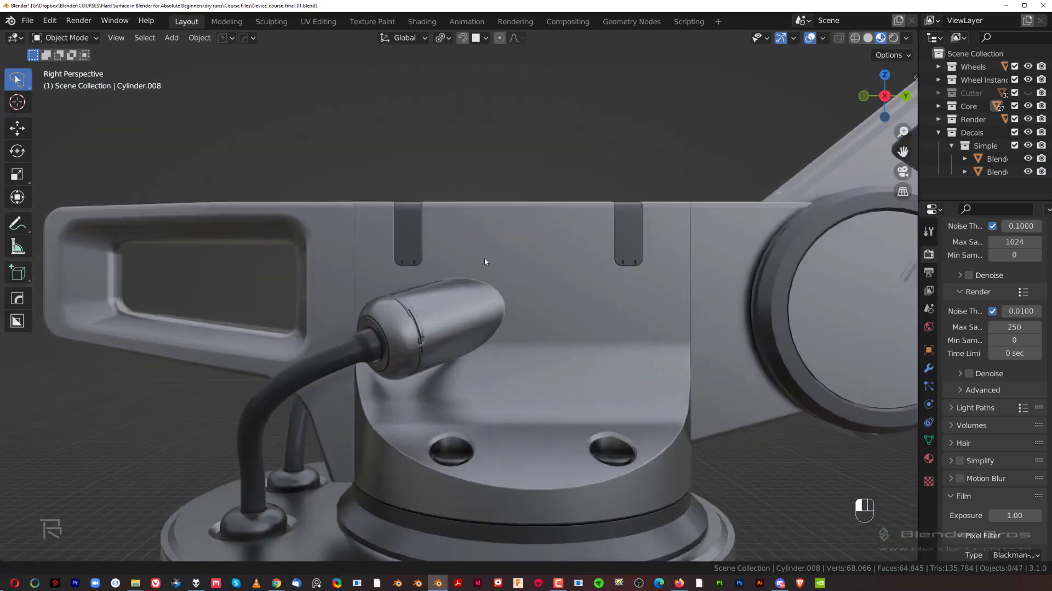
scroll(426, 297, "up", 3)
left_click(407, 297)
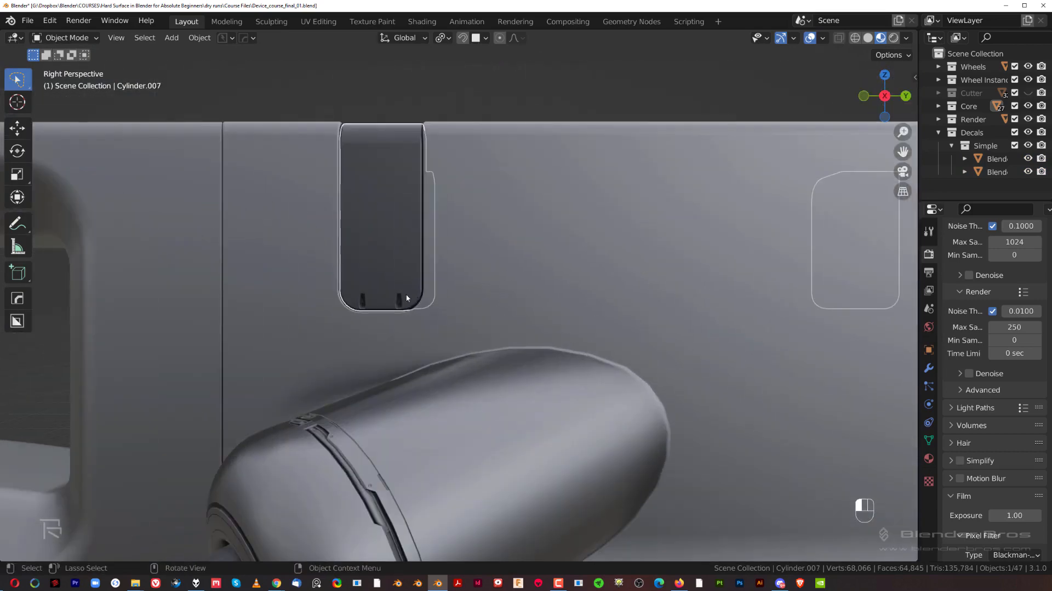
left_click(398, 300)
left_click(361, 300)
scroll(381, 321, "down", 8)
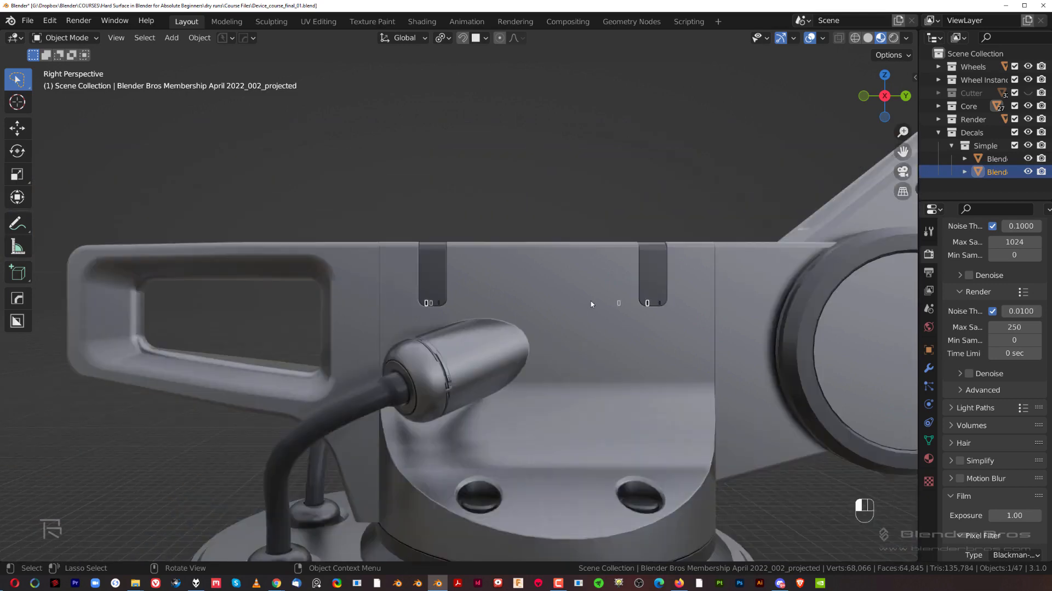
middle_click_drag(592, 303, 567, 302)
scroll(566, 302, "down", 4)
left_click(538, 200)
Step: Add two closely spaced loop cuts near the lower end of the inner base cylinder, at slide factors 0.973 and about 0.942
scroll(531, 209, "down", 2)
middle_click_drag(467, 285, 527, 290)
scroll(511, 280, "up", 3)
scroll(477, 302, "up", 2)
scroll(455, 265, "up", 2)
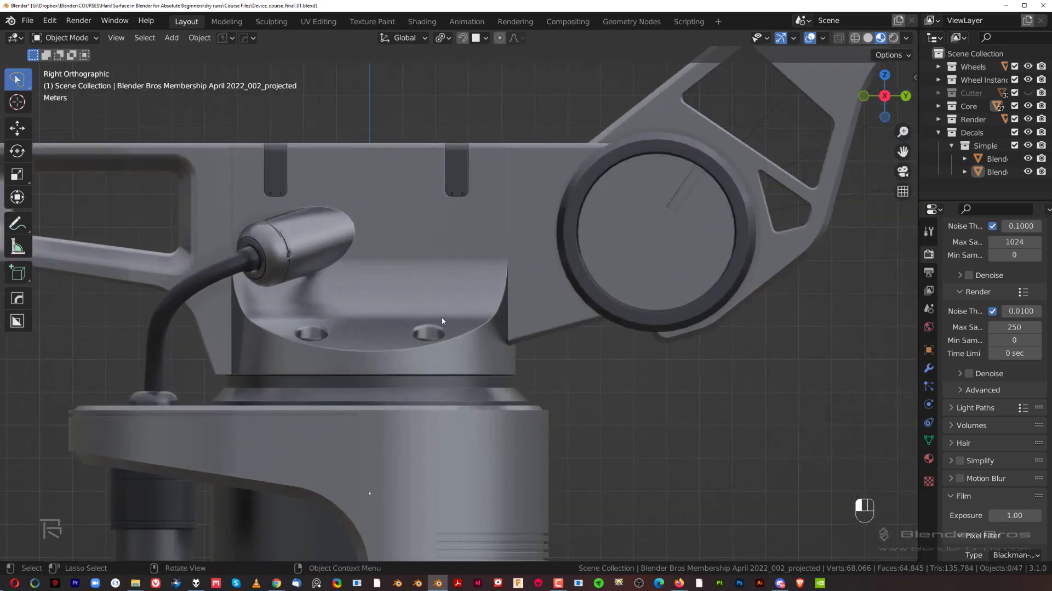
scroll(441, 317, "down", 3)
scroll(437, 247, "up", 7)
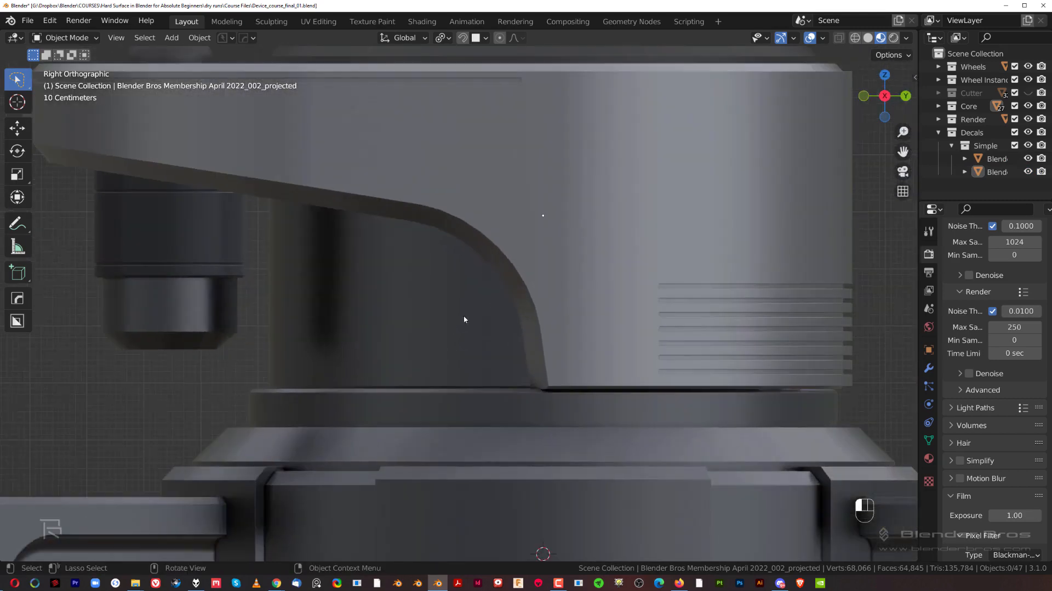
left_click(463, 319)
key("Tab")
key("ctrl+r")
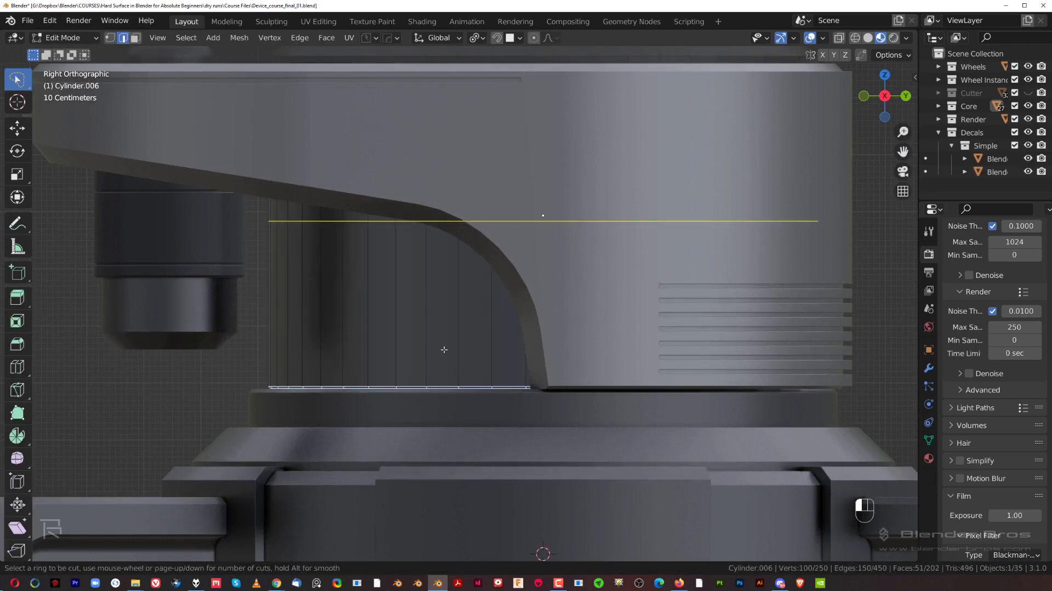
left_click(444, 349)
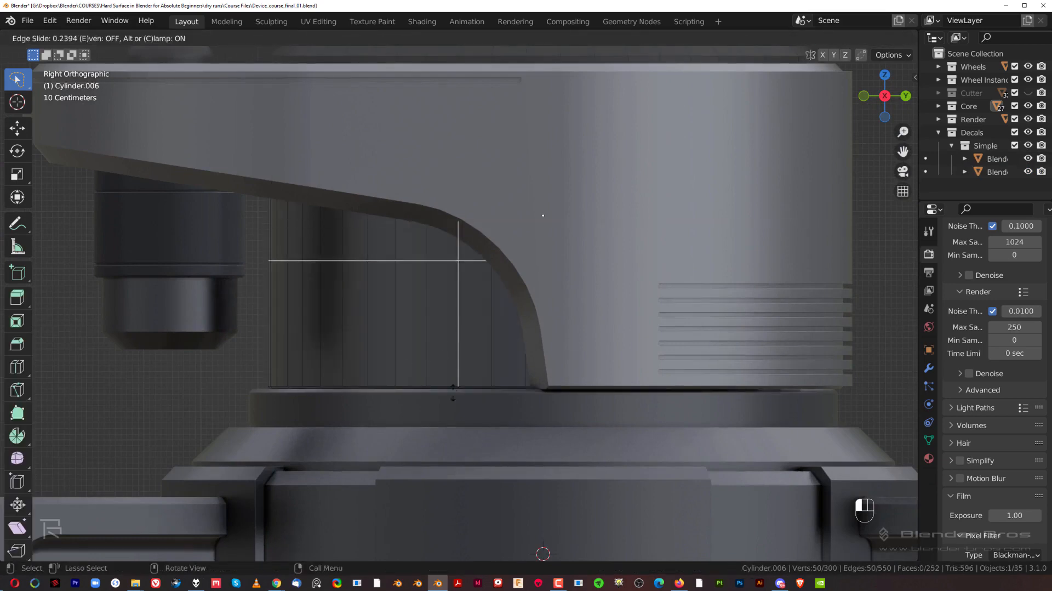
left_click(477, 510)
key("ctrl+r")
left_click(425, 357)
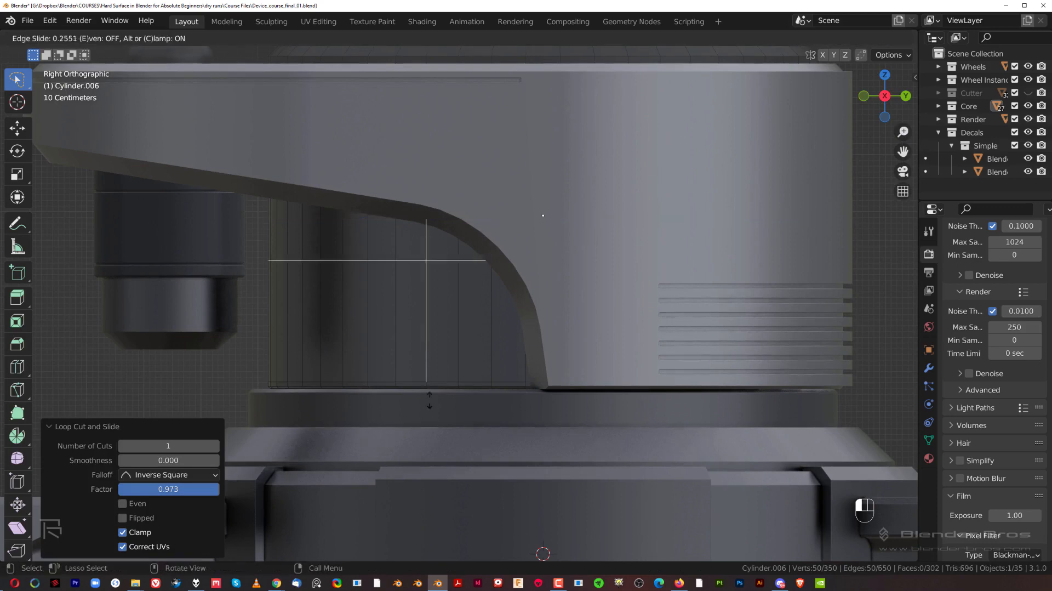
left_click(460, 508)
Step: Select the thin face loop between the two cuts, unwrap it to trim 002 of the BB Trim 8 sheet and return to Object Mode
key("Tab")
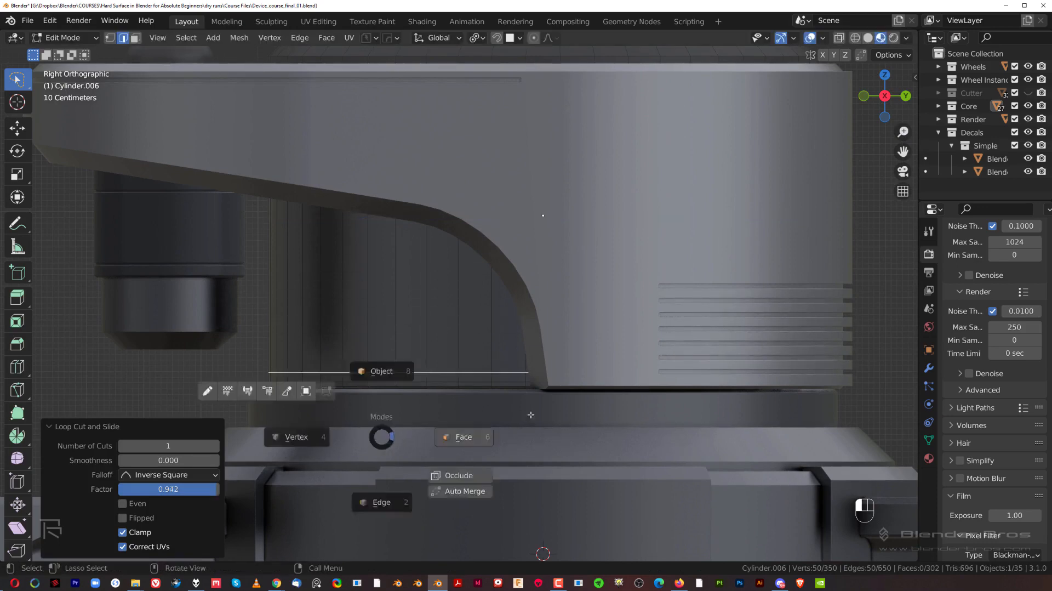
left_click(529, 416)
left_click(422, 379, "alt")
left_click(425, 375, "alt")
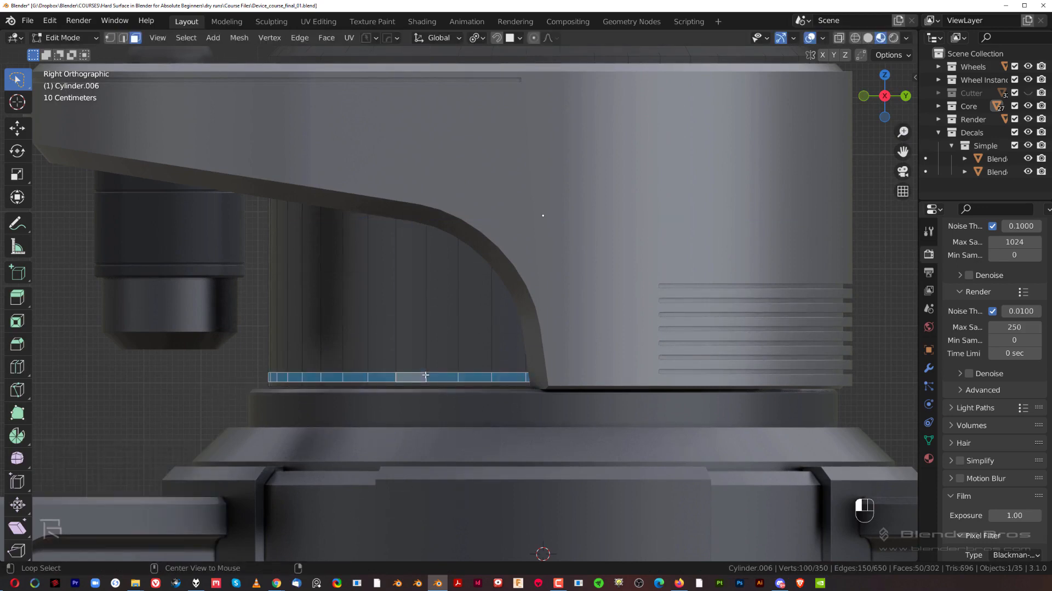
key("d")
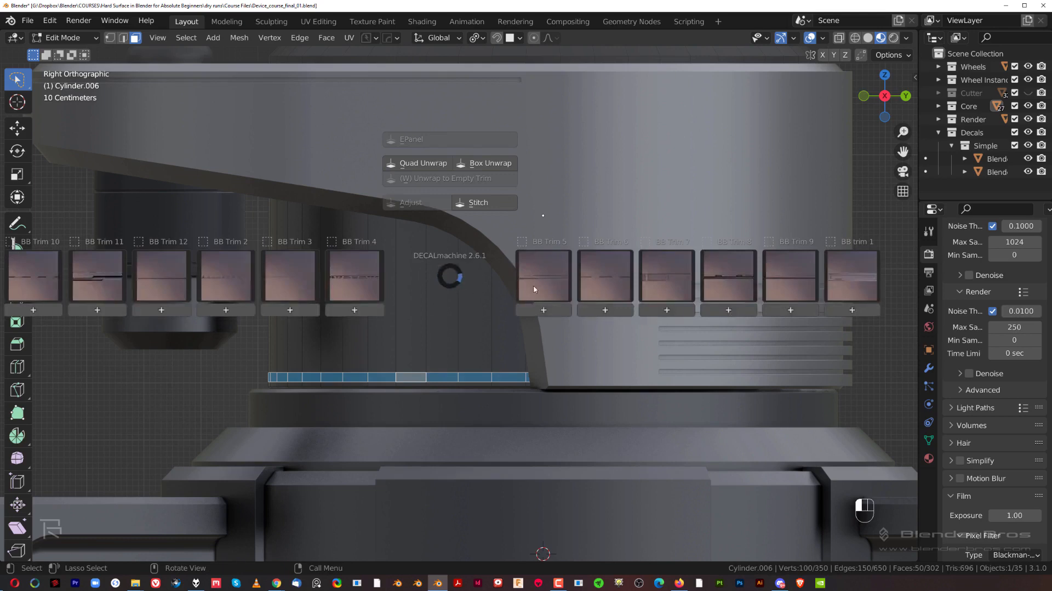
left_click(736, 274)
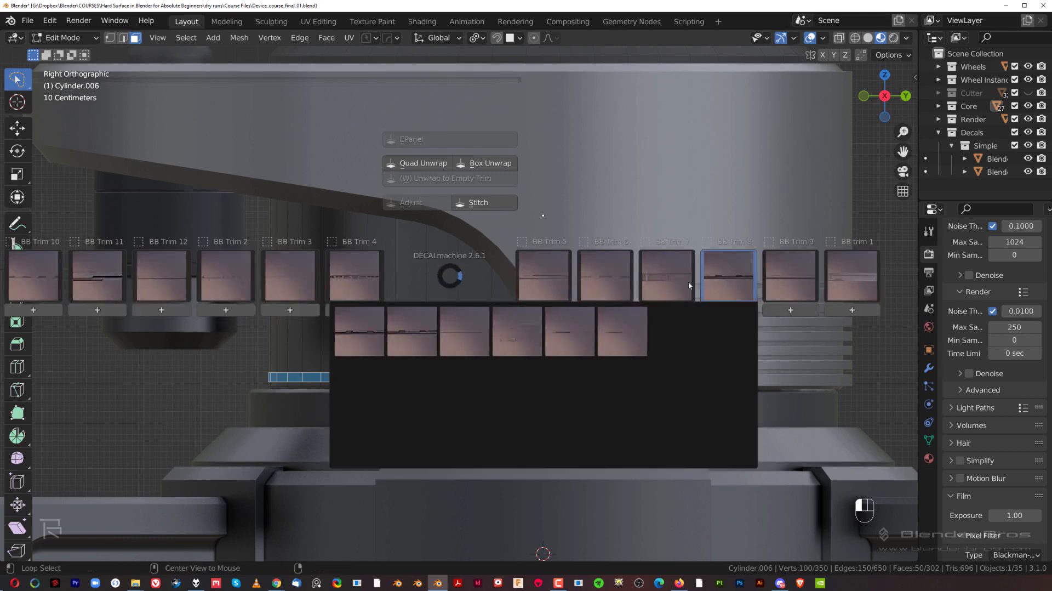
left_click(715, 287)
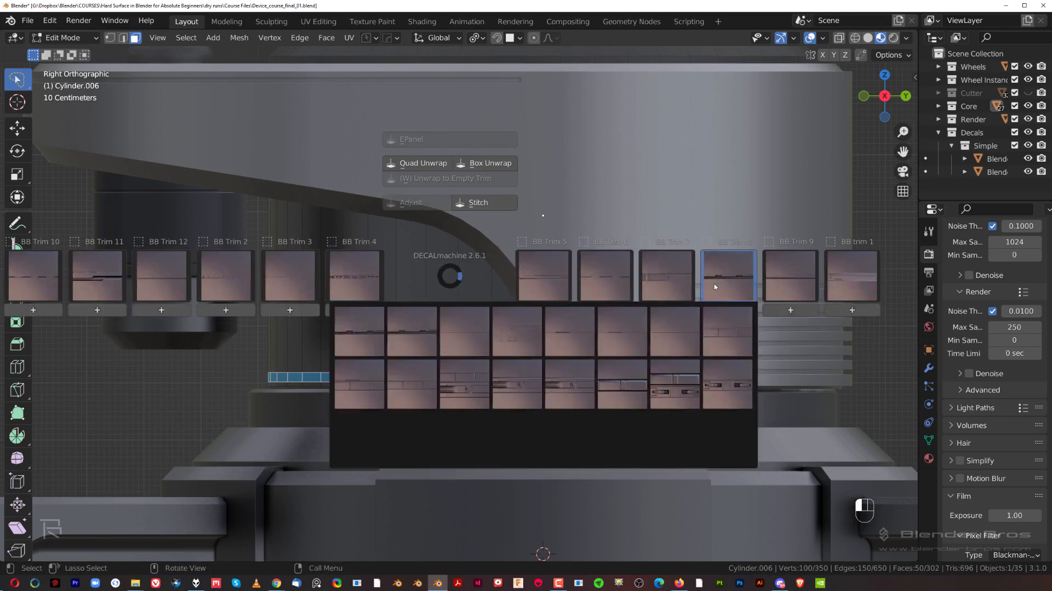
left_click(425, 347)
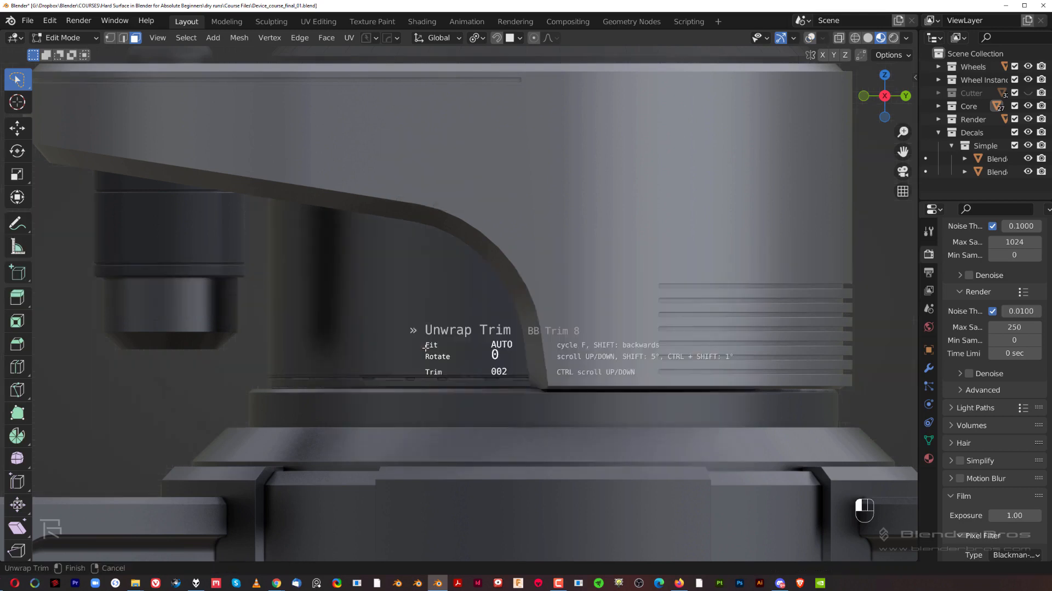
left_click(414, 201)
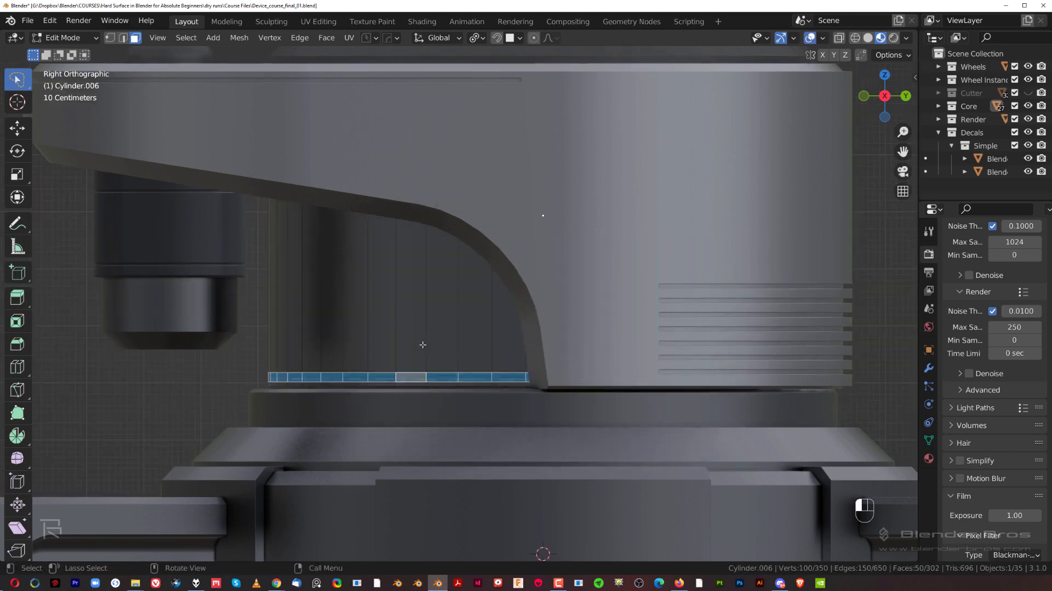
key("Tab")
Step: Select the grooved base housing from behind and insert decal 012 from the Blender Bros Corp SciFi Decal Pack GREY library
scroll(414, 201, "down", 6)
scroll(652, 297, "up", 5)
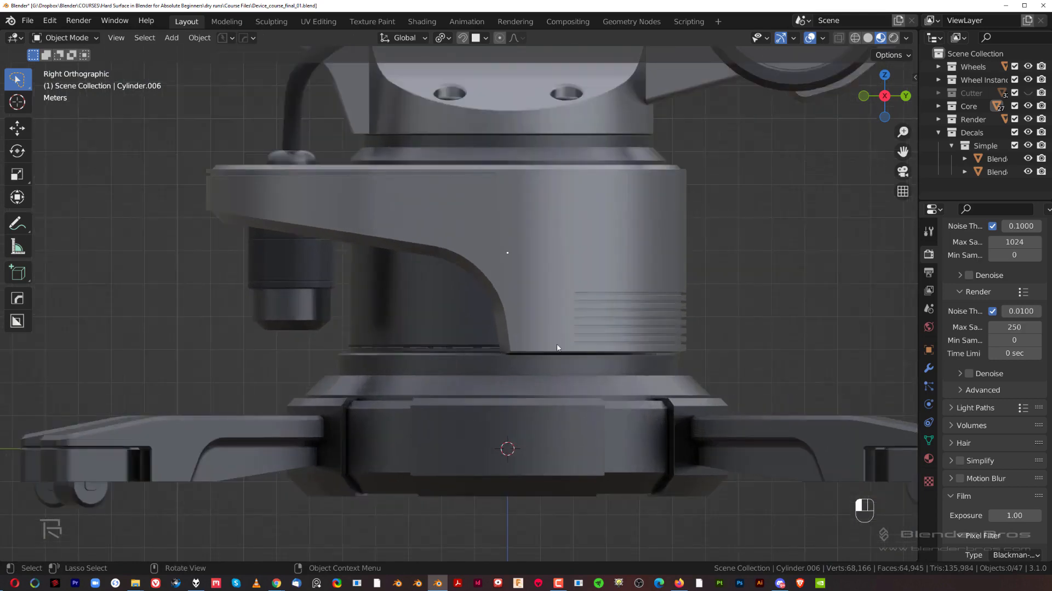
scroll(433, 367, "down", 4)
scroll(511, 299, "down", 1)
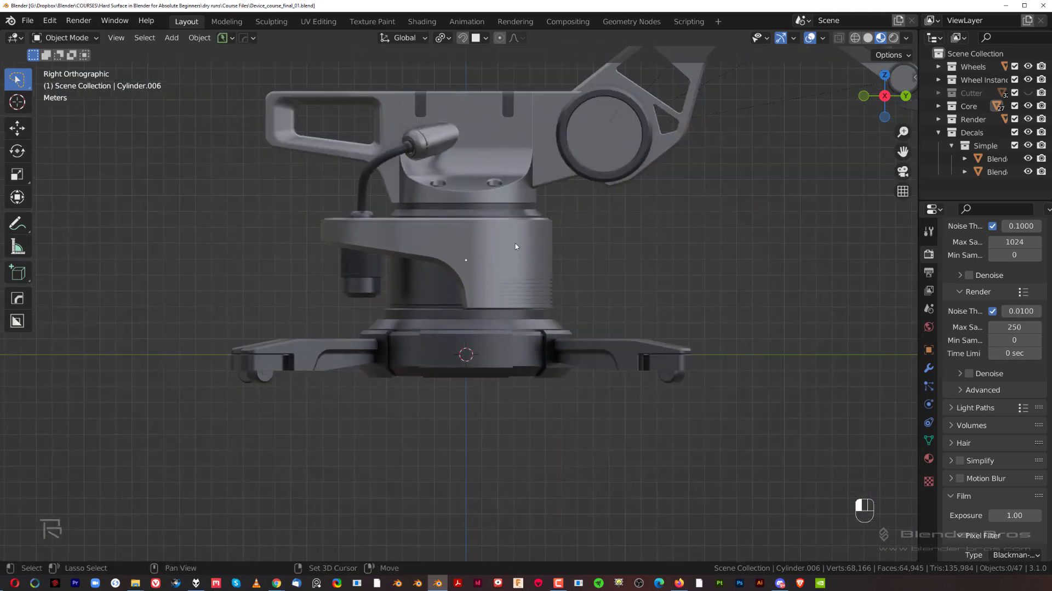
scroll(517, 244, "up", 4)
middle_click_drag(671, 242, 432, 328)
key("KP_5")
scroll(563, 332, "down", 2)
middle_click_drag(563, 332, 465, 317)
left_click(508, 264)
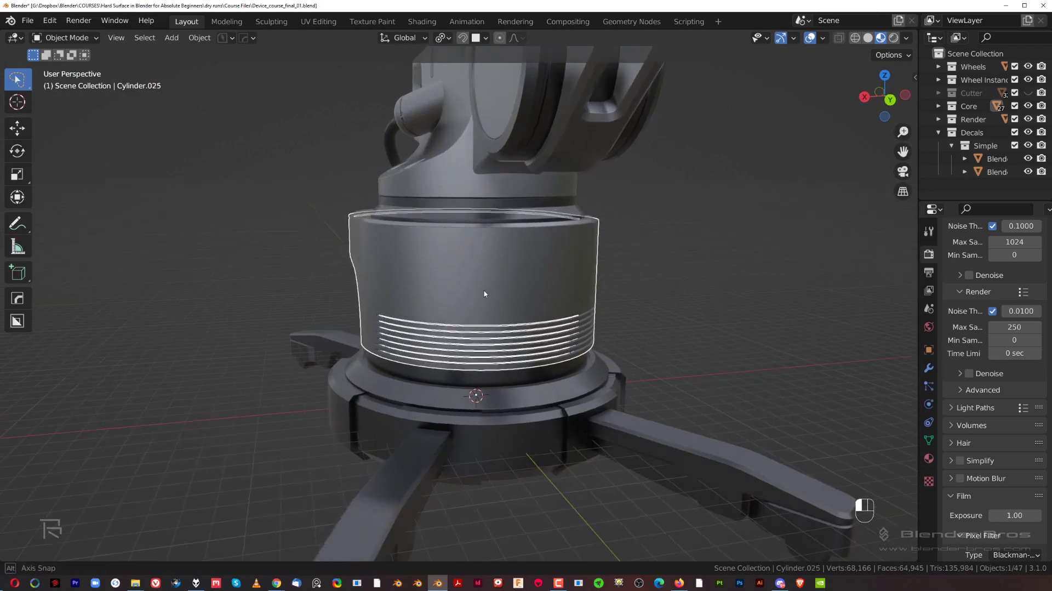
key("d")
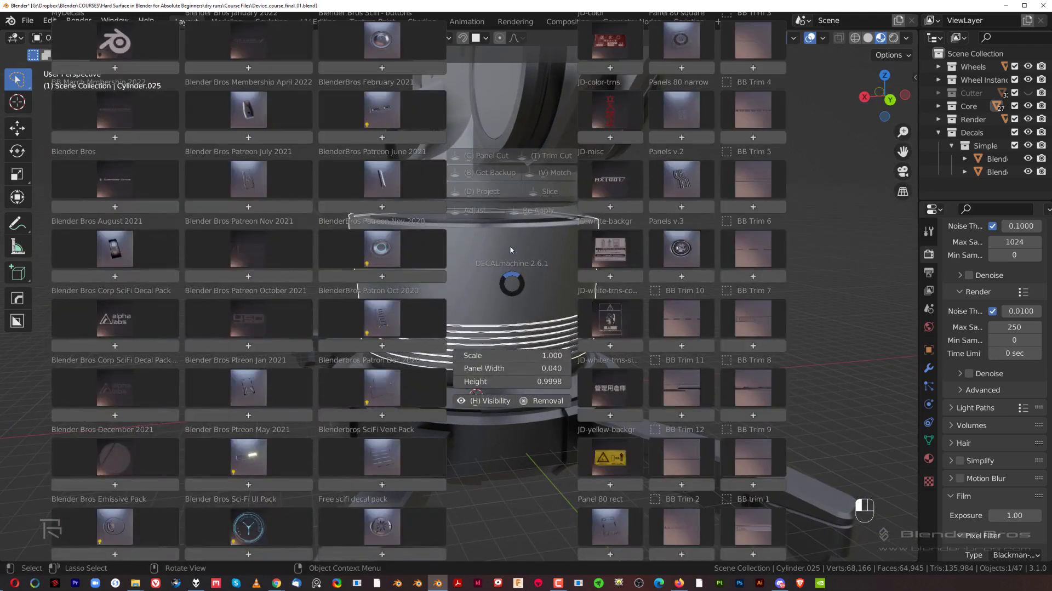
left_click(118, 394)
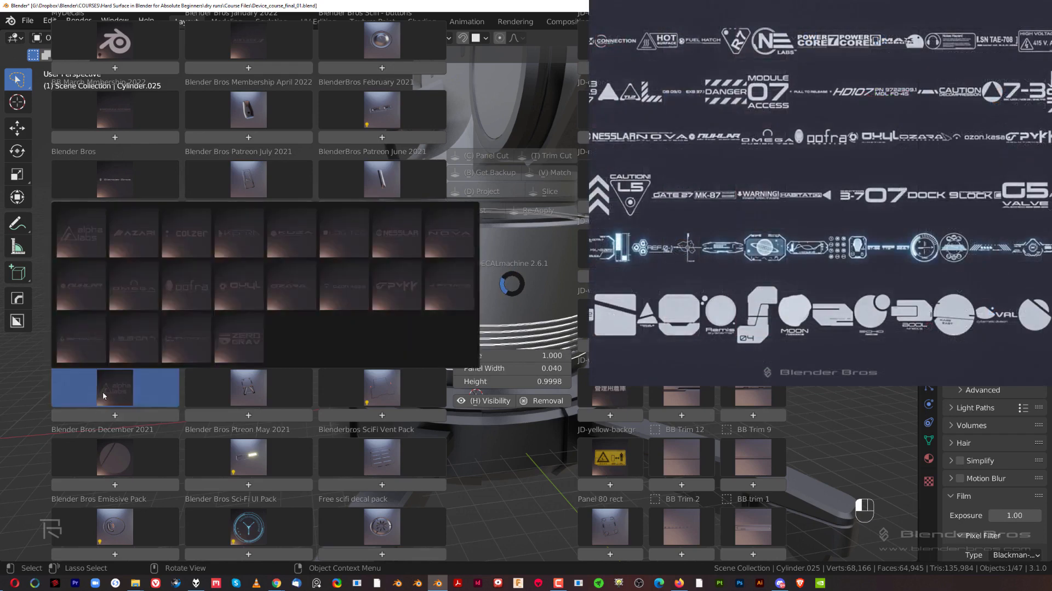
left_click(258, 295)
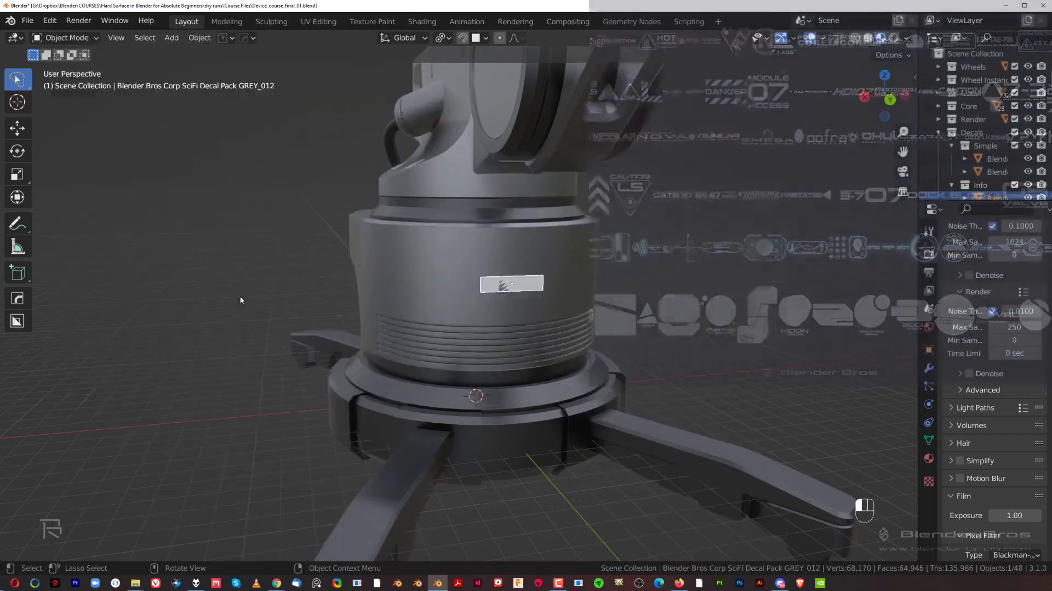
Step: Scale up the logo decal, reduce it by a factor of 0.746 and move it up about 1.51 m along Z on the housing
scroll(474, 347, "up", 4)
key("s")
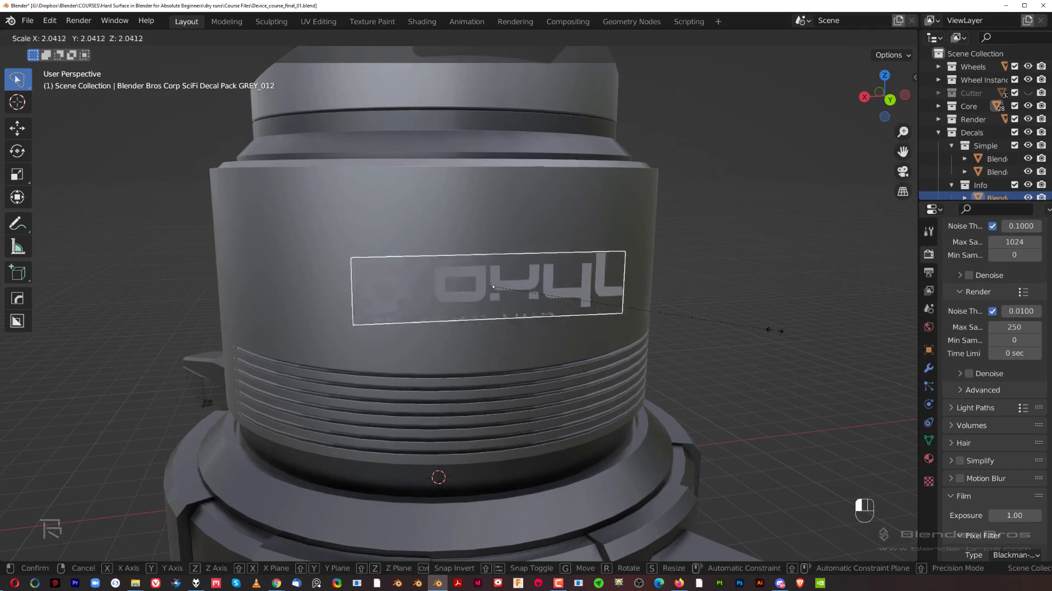
left_click(776, 330)
scroll(690, 330, "down", 1)
key("s")
left_click(575, 324)
key("g")
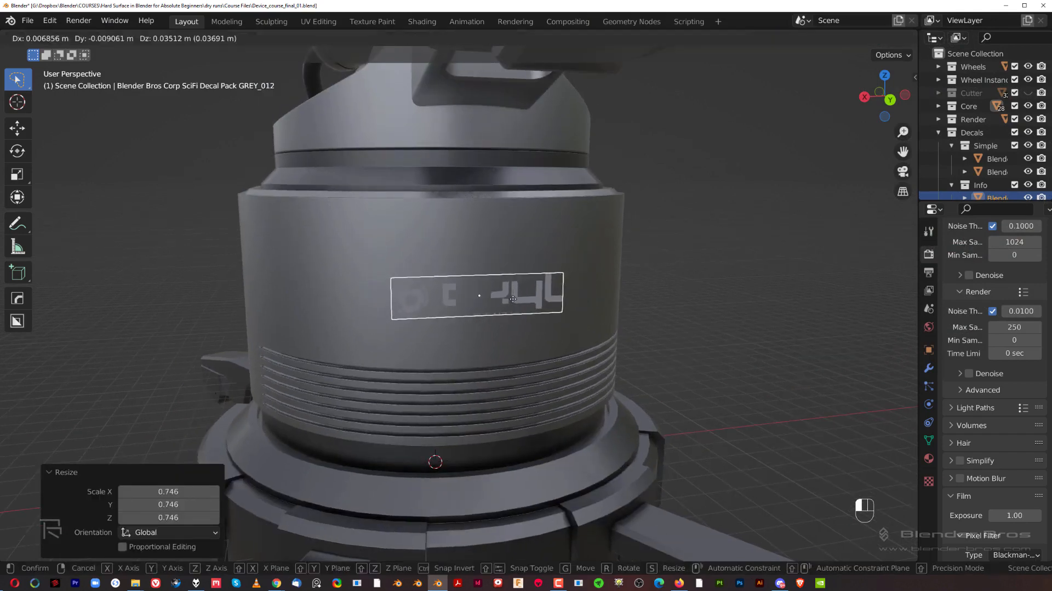
left_click(485, 227)
Step: Switch to the back view and shift the logo decal about -0.176 m along X to center it on the housing
key("grave")
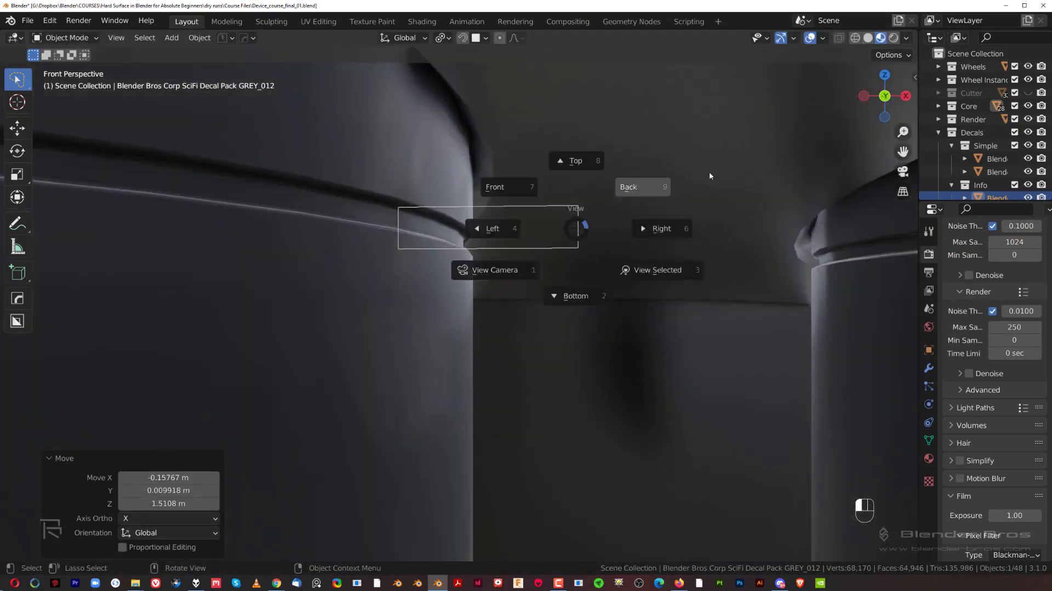
left_click(709, 174)
key("KP_Decimal")
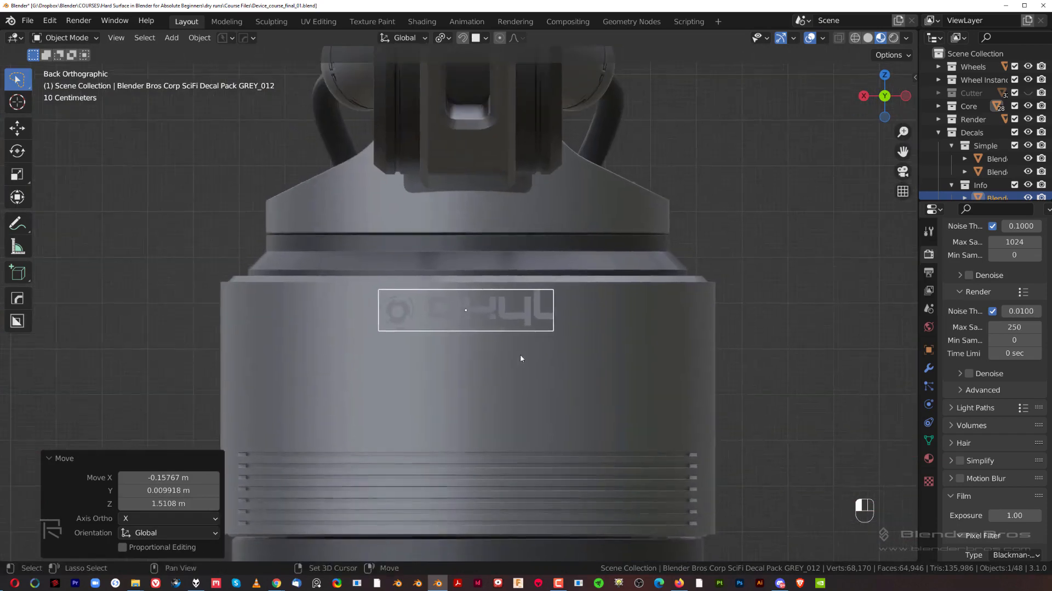
key("g")
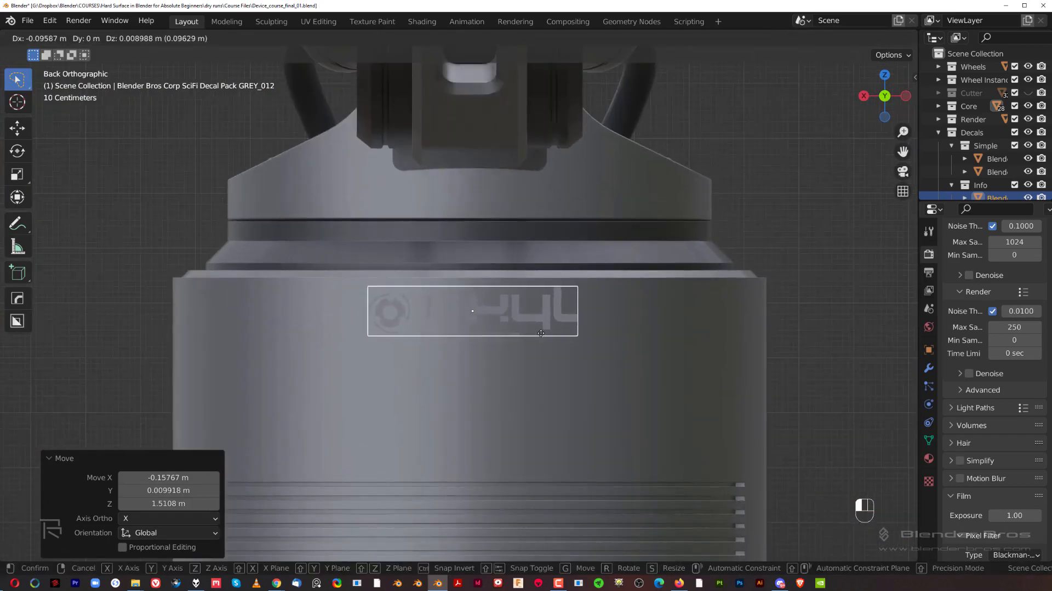
left_click(581, 332)
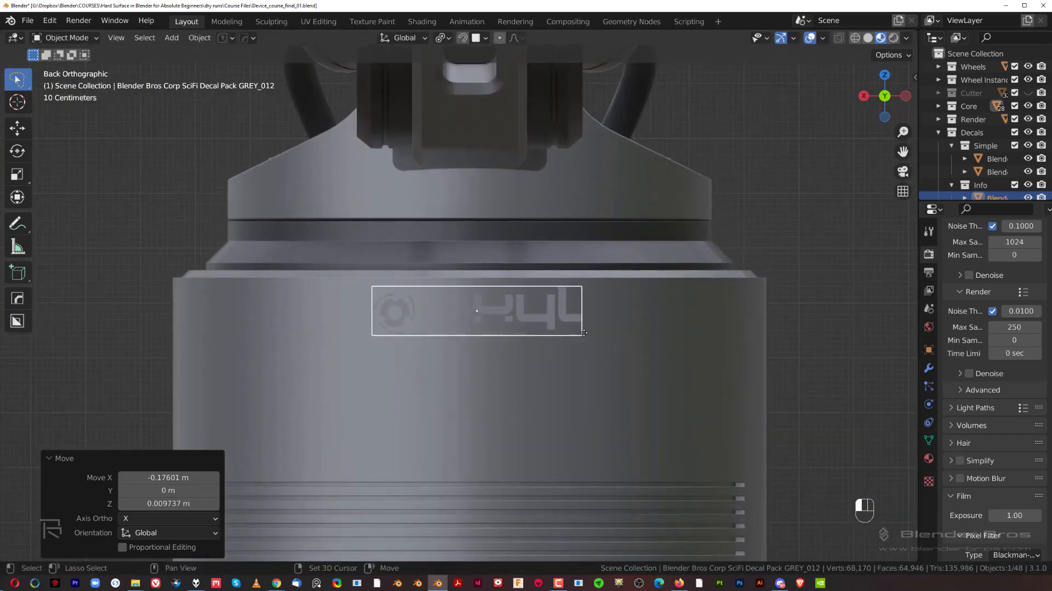
Step: Project the logo decal onto the curved surface of the base housing
scroll(532, 306, "down", 3)
key("d")
left_click(502, 211)
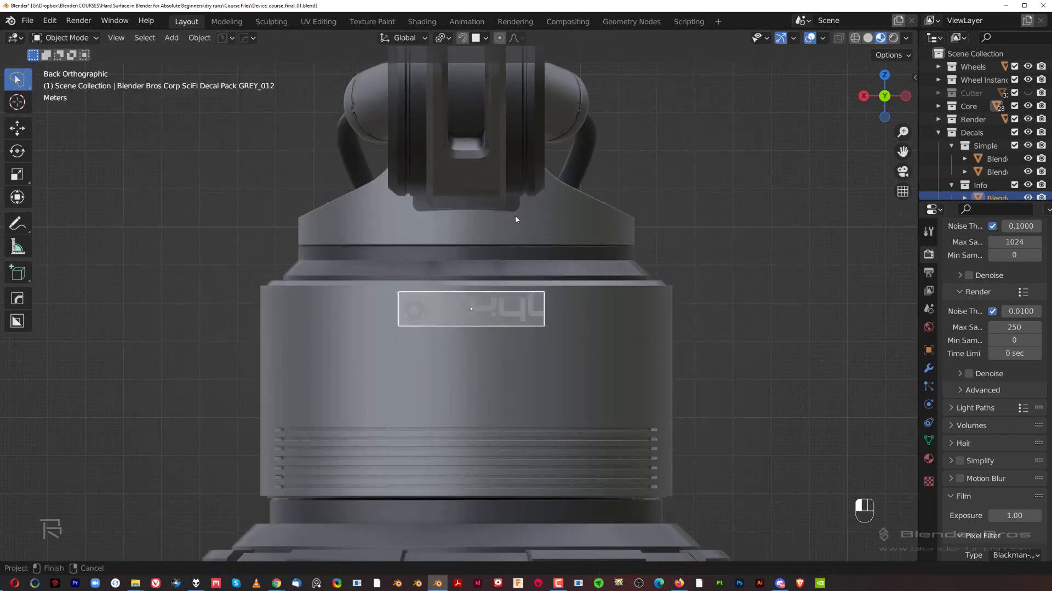
mouse_move(496, 284)
middle_mouse_down()
mouse_move(579, 284)
mouse_move(556, 323)
mouse_move(505, 345)
mouse_move(568, 323)
mouse_move(465, 281)
mouse_move(489, 295)
middle_mouse_up()
left_click(556, 324)
scroll(587, 295, "down", 5)
scroll(589, 294, "up", 6)
left_click(531, 306)
Step: Select the projected logo decal and adjust its height to lift it slightly off the housing surface
left_click(466, 282)
scroll(466, 282, "up", 2)
key("d")
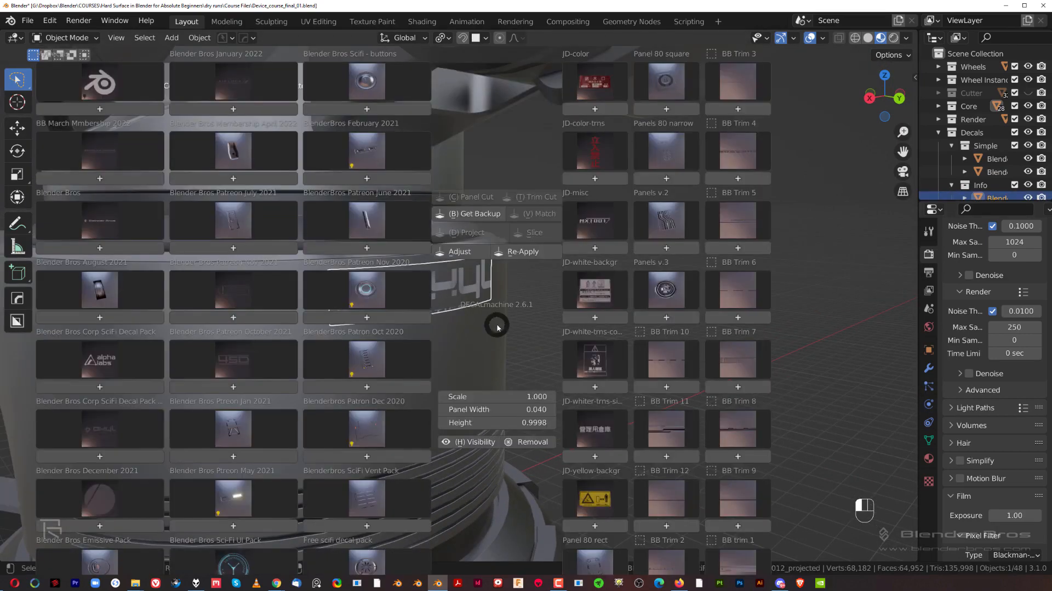
left_click(469, 253)
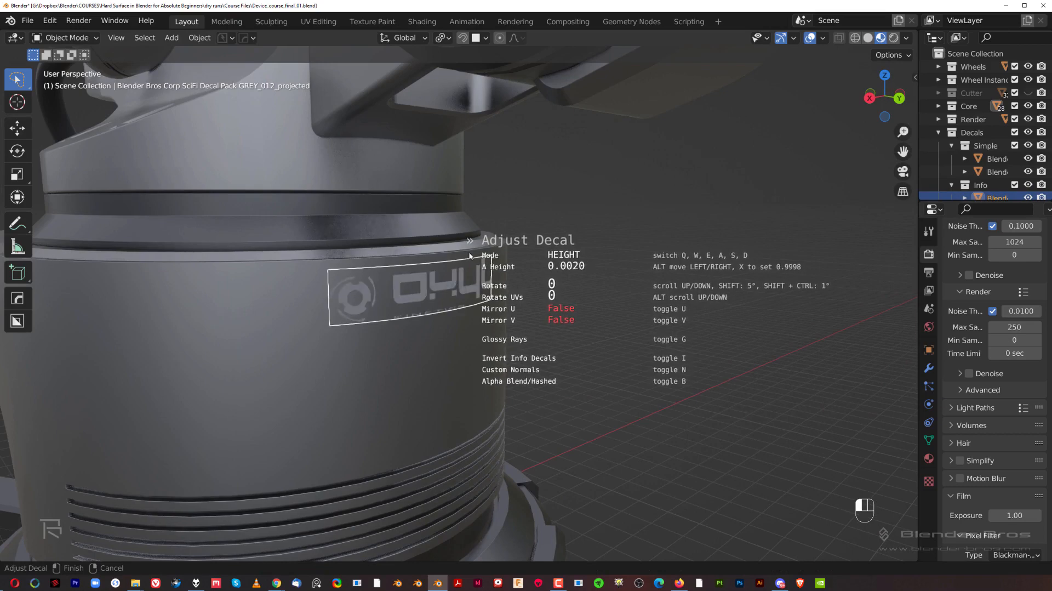
left_click(469, 255, "alt")
left_click(618, 270)
scroll(619, 271, "up", 2)
scroll(685, 302, "down", 8)
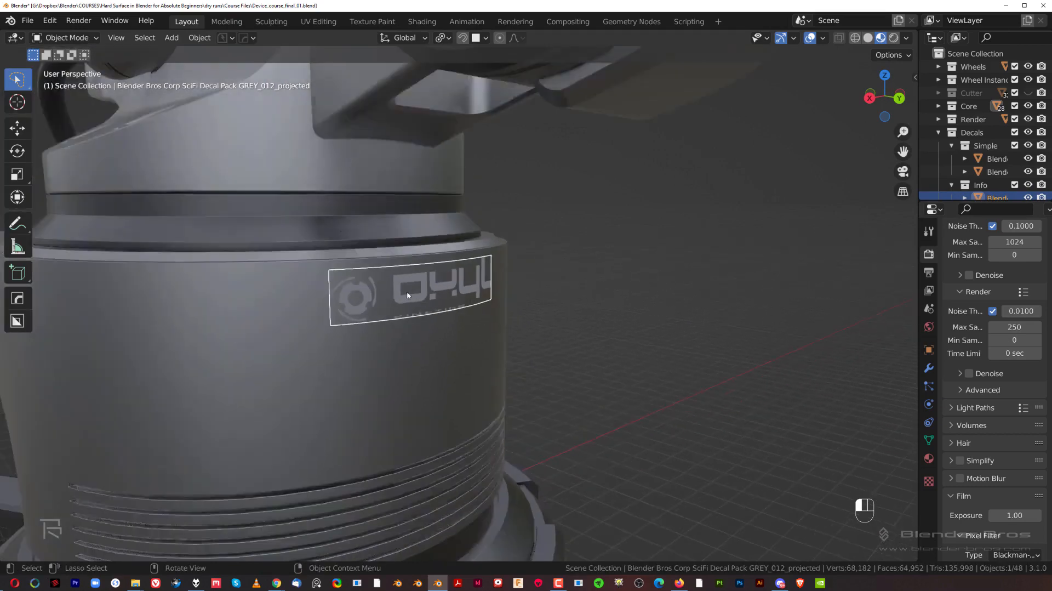
scroll(875, 392, "up", 7)
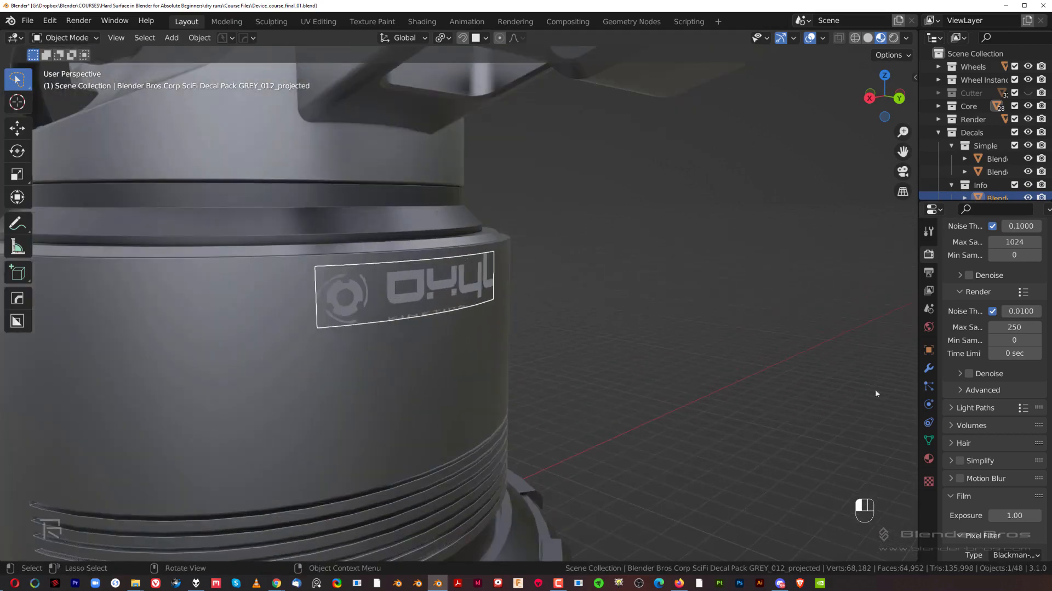
Step: Set the logo decal's material to subsurface 1.000 with a dark grey subsurface color, saturation 0.000 and value about 0.046
left_click(928, 459)
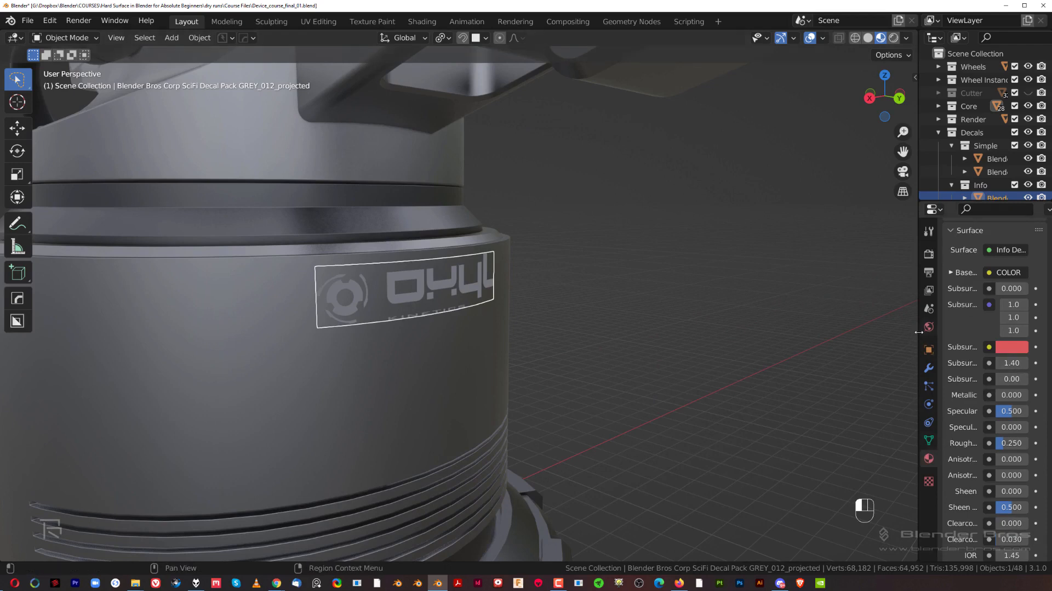
left_click_drag(917, 335, 792, 327)
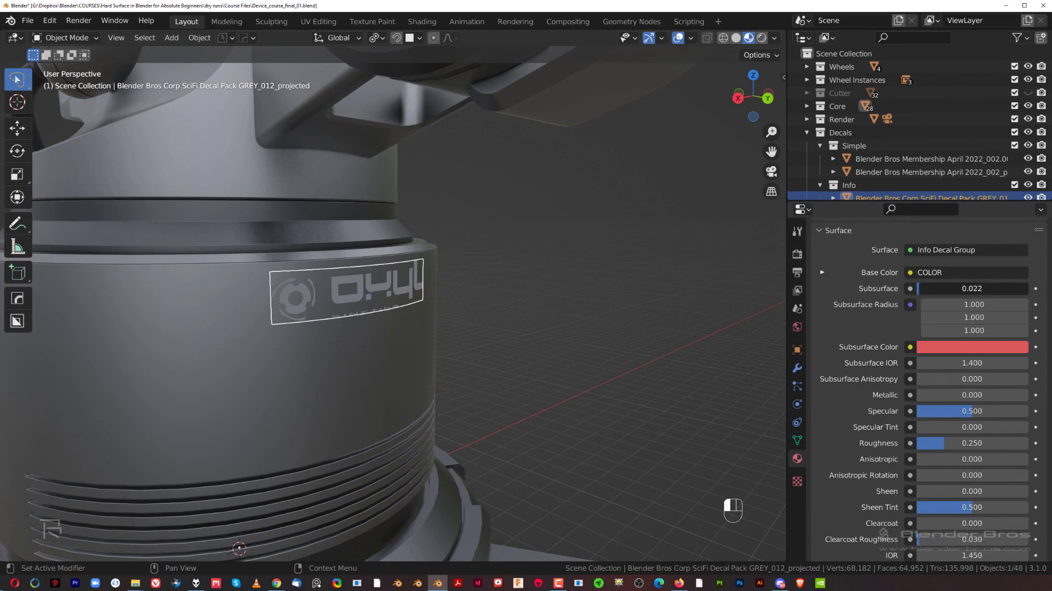
left_click(994, 349)
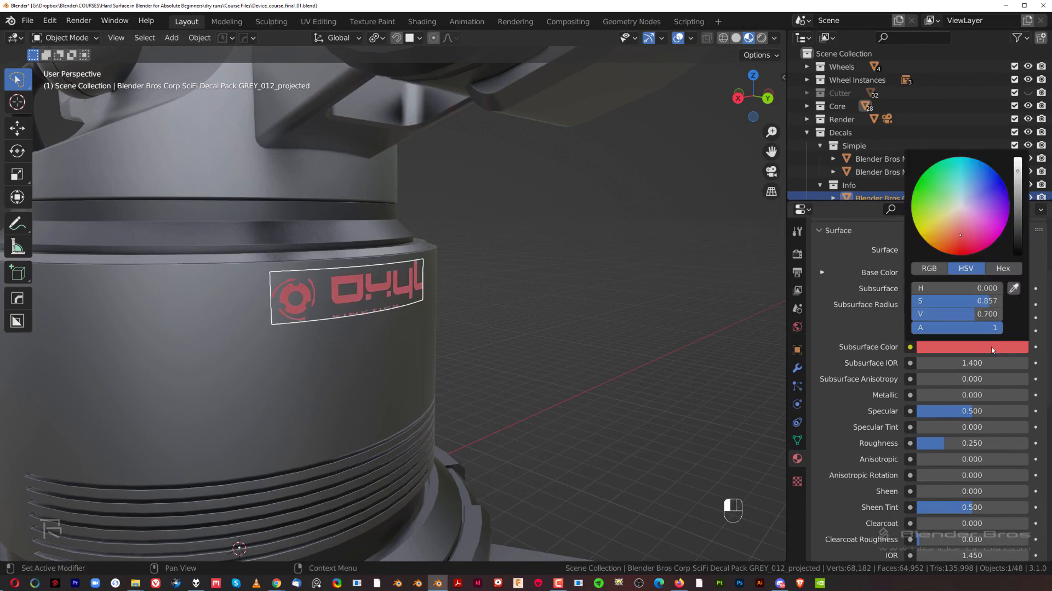
left_click_drag(978, 309, 914, 300)
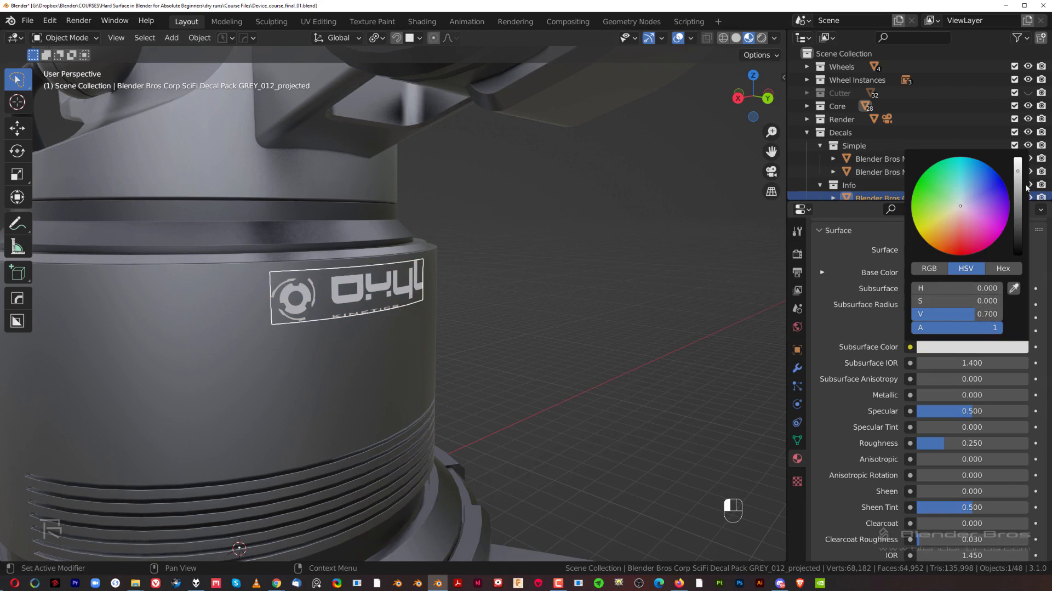
left_click_drag(1017, 180, 1017, 231)
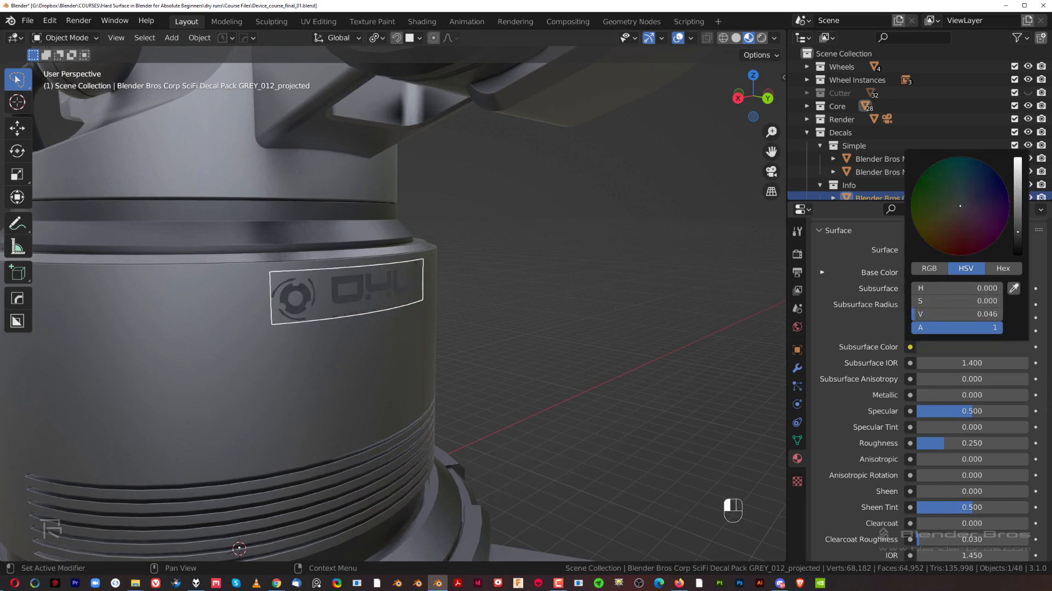
left_click(561, 314)
Step: In the right view, insert the HOT SURFACE decal from the Blender Bros Patreon Nov 2021 library on the housing and scale it to about 0.591
scroll(485, 332, "down", 7)
middle_click_drag(481, 333, 556, 318)
scroll(475, 331, "up", 6)
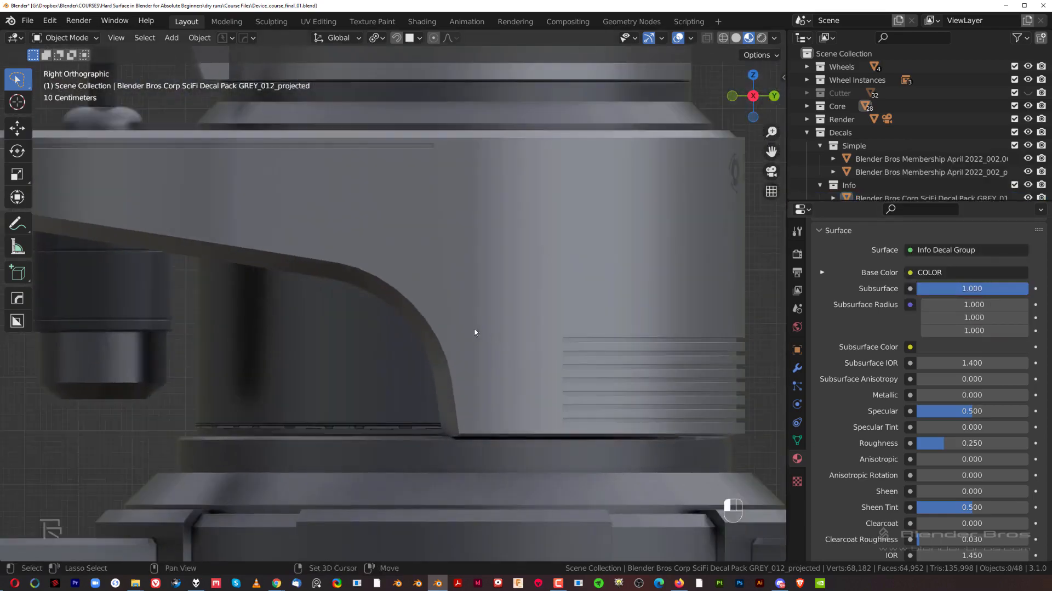
scroll(475, 331, "down", 2)
left_click(364, 363)
key("d")
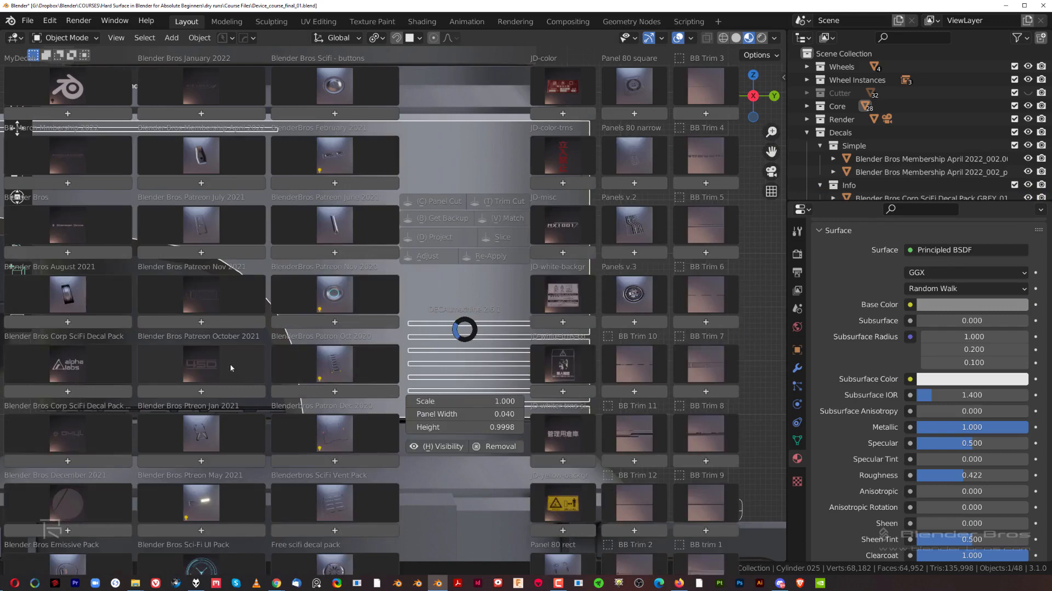
left_click(211, 305)
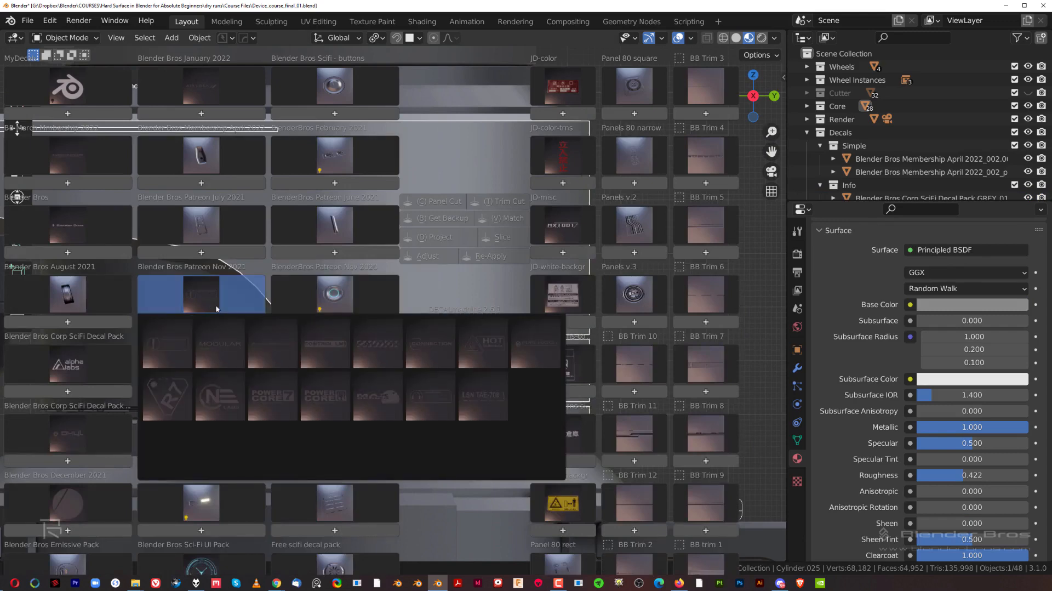
left_click(514, 359)
key("s")
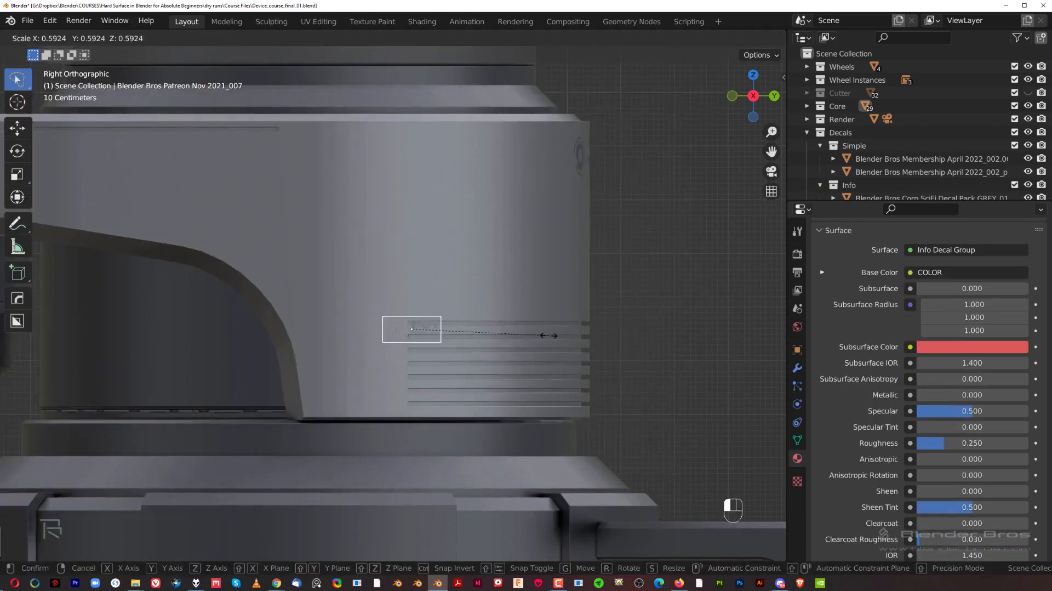
left_click(448, 357)
Step: Move the HOT SURFACE decal beside the grooves near the housing's lower edge, about -0.82 m along Y, and lower it about 1.10 m along Z
key("g")
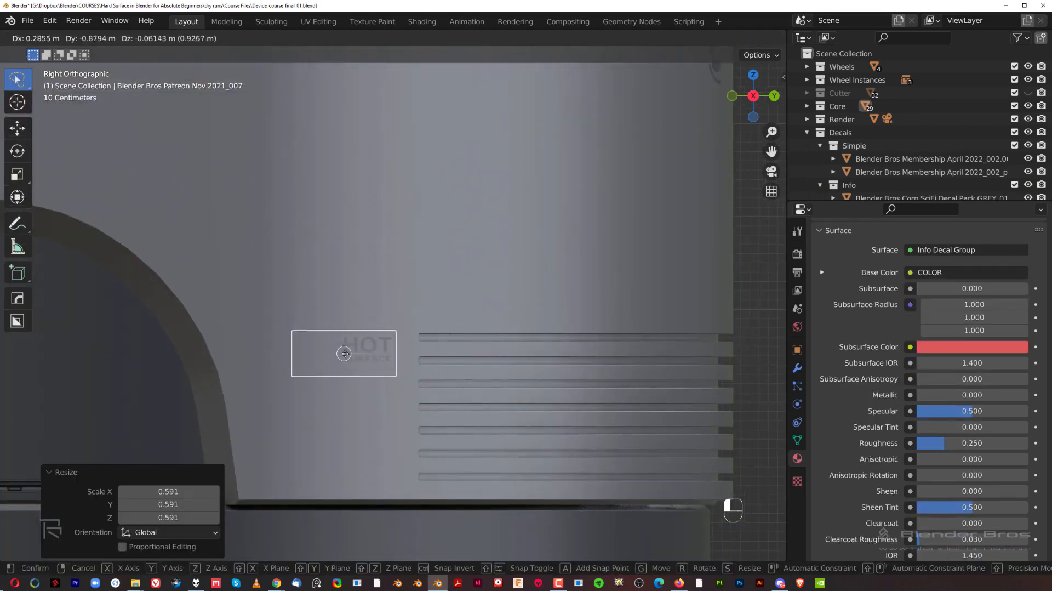
left_click(349, 356)
scroll(369, 367, "down", 3)
middle_click_drag(423, 319, 413, 294, "shift")
scroll(433, 261, "up", 2)
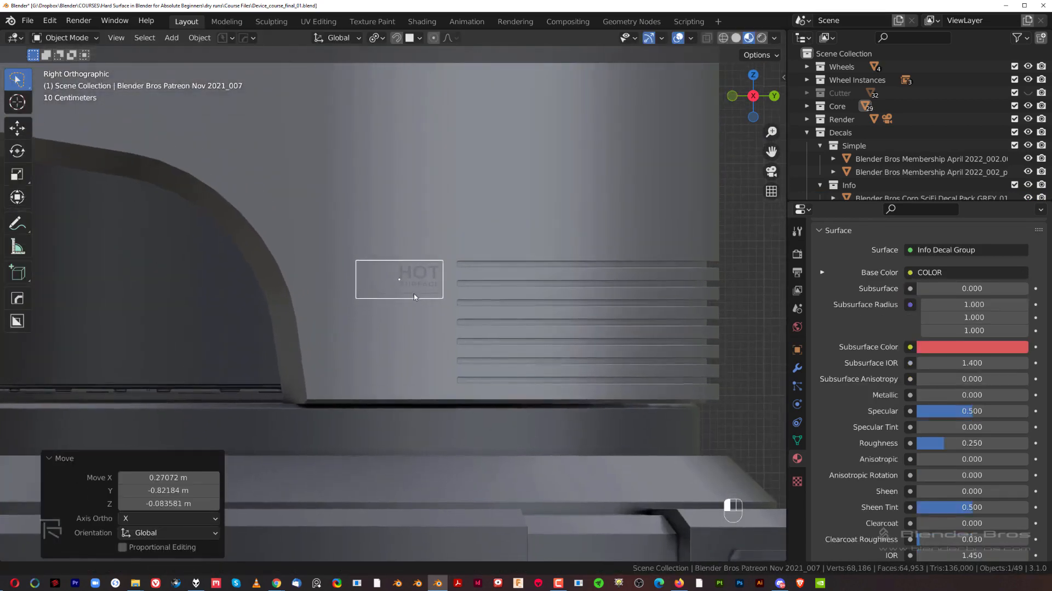
scroll(412, 268, "down", 1)
scroll(412, 268, "down", 1)
scroll(429, 293, "up", 1)
key("g")
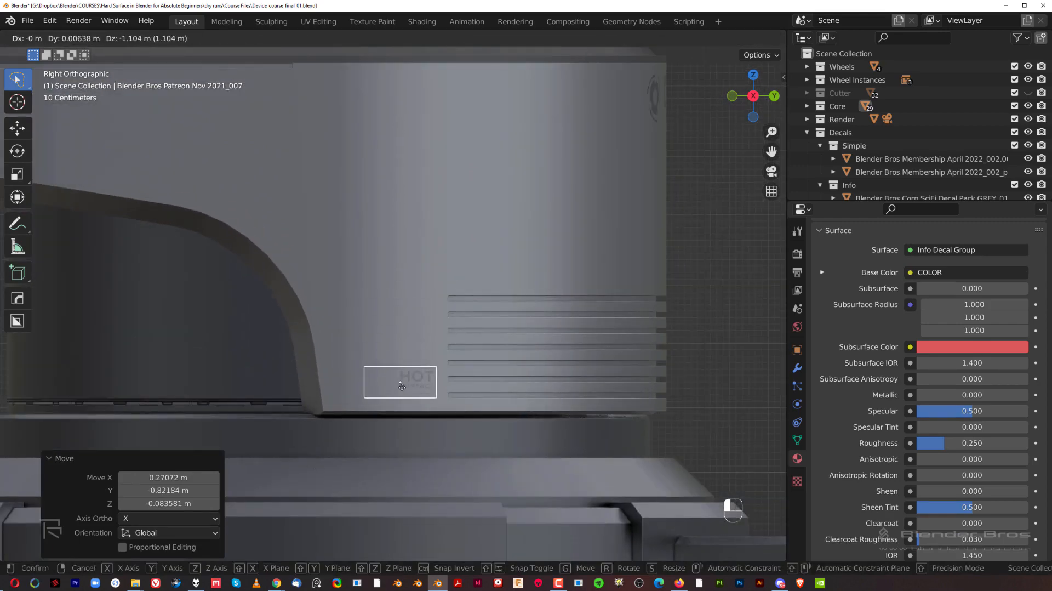
left_click(402, 387)
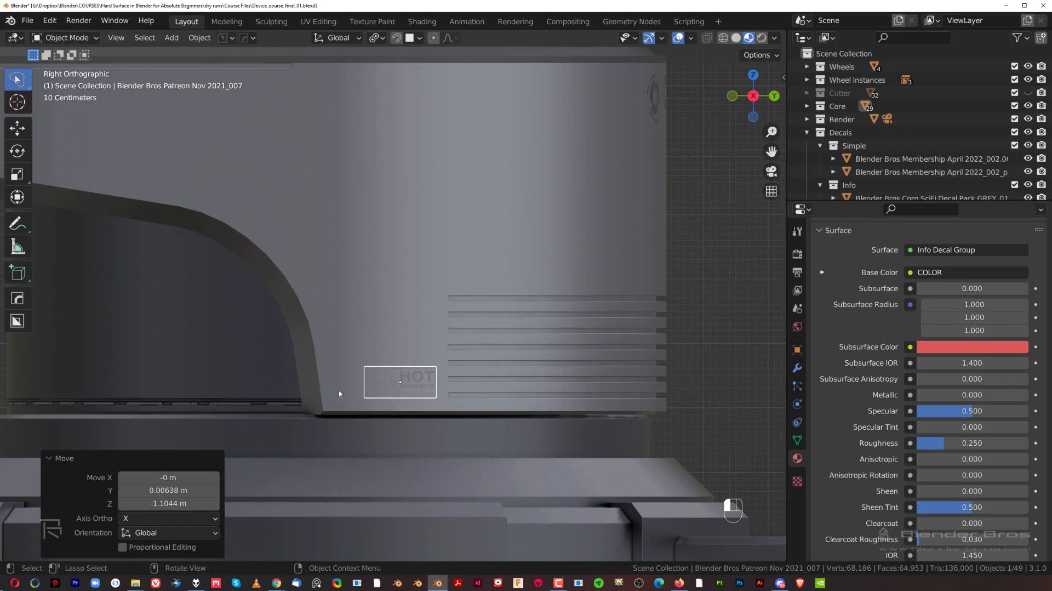
Step: Project the HOT SURFACE decal onto the curved surface of the base housing
scroll(378, 306, "down", 1)
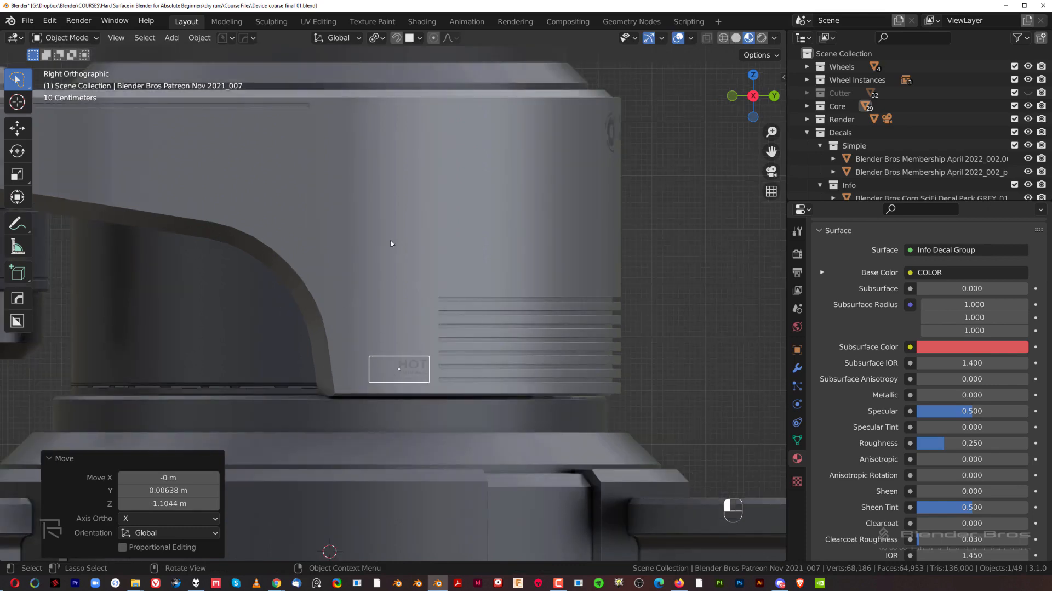
key("d")
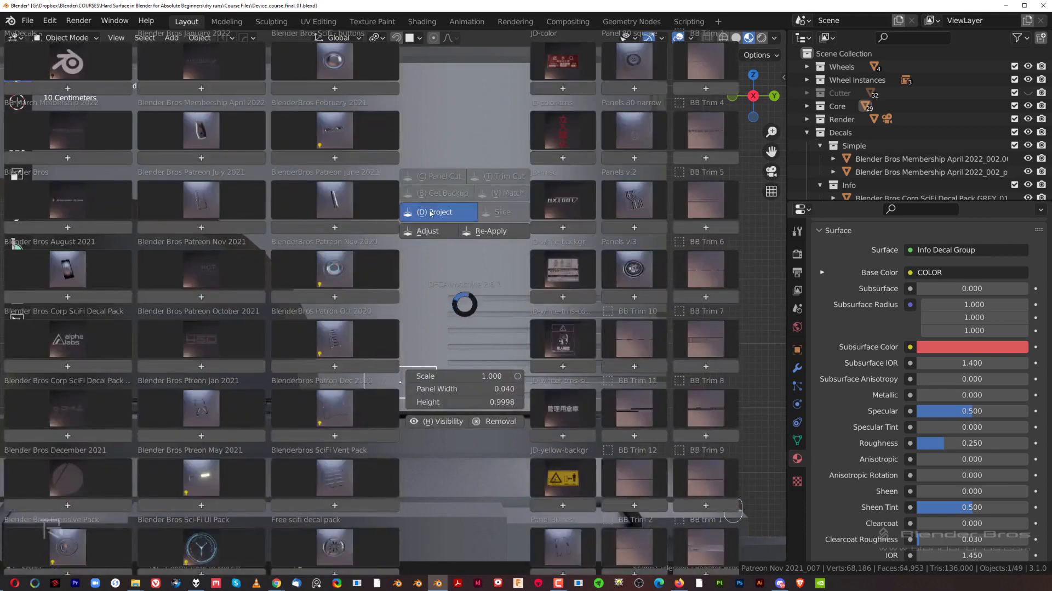
left_click(431, 214)
left_click(563, 221)
middle_click_drag(563, 220, 513, 301)
key("KP_5")
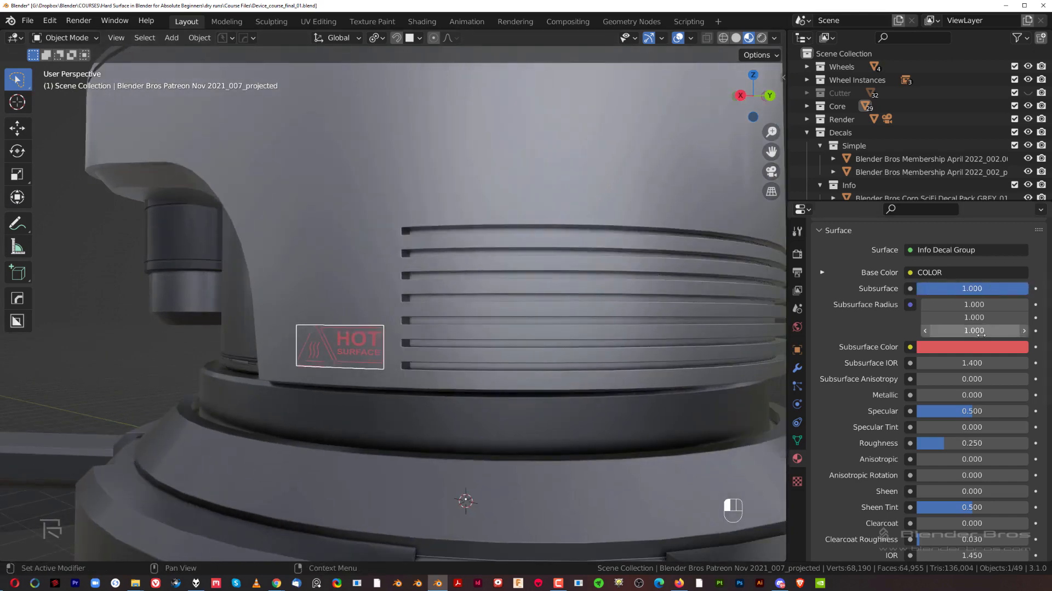
Step: Set the projected HOT SURFACE decal's material to subsurface 1.000 with a desaturated, dark grey subsurface color
left_click(980, 347)
left_click_drag(982, 302, 920, 302)
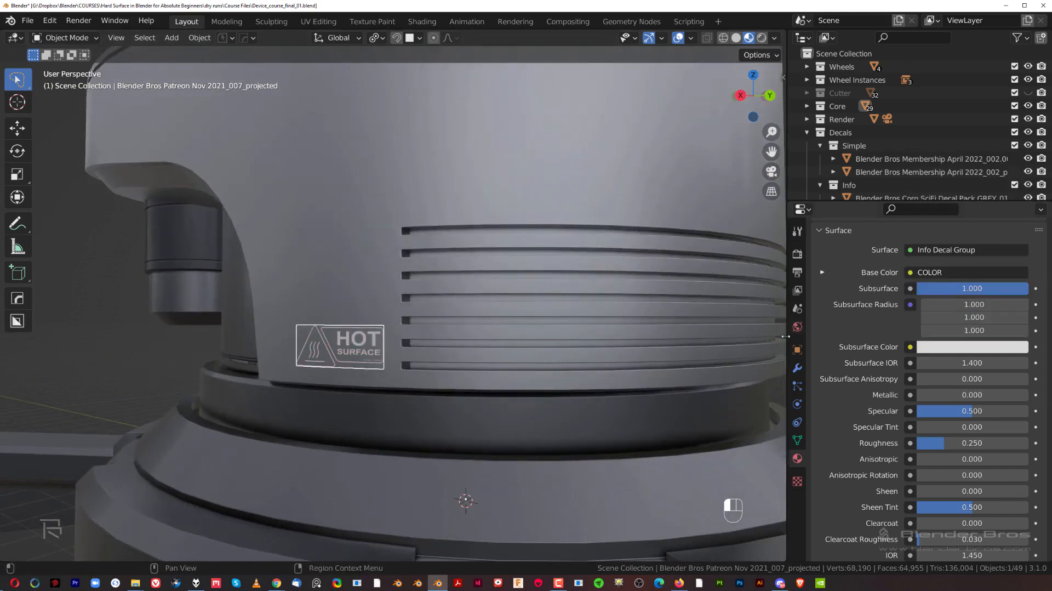
scroll(978, 337, "up", 3)
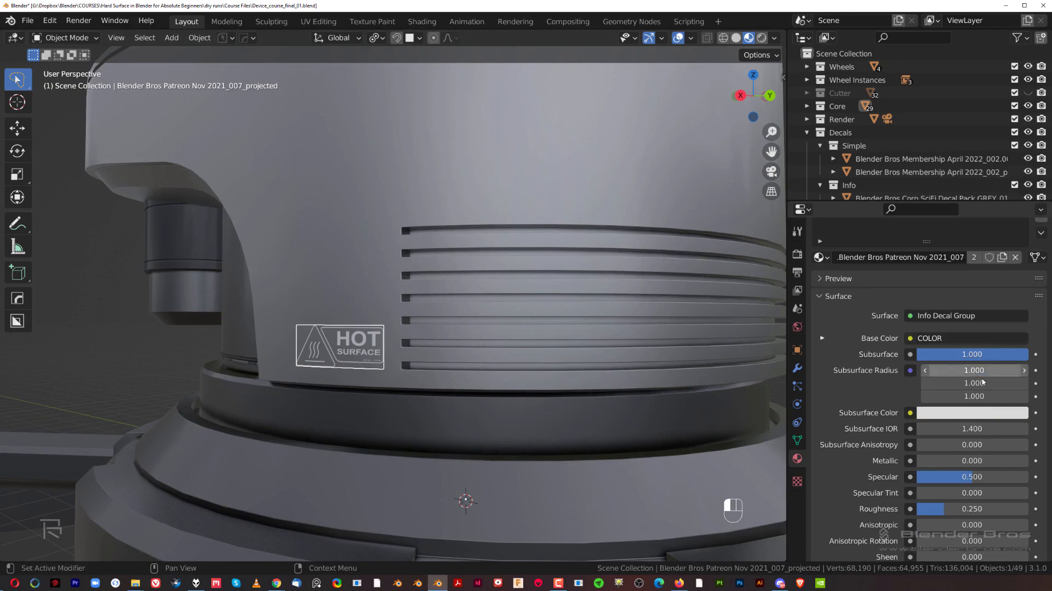
left_click(991, 416)
left_click_drag(1017, 237, 1017, 299)
scroll(533, 278, "down", 4)
left_click(623, 275)
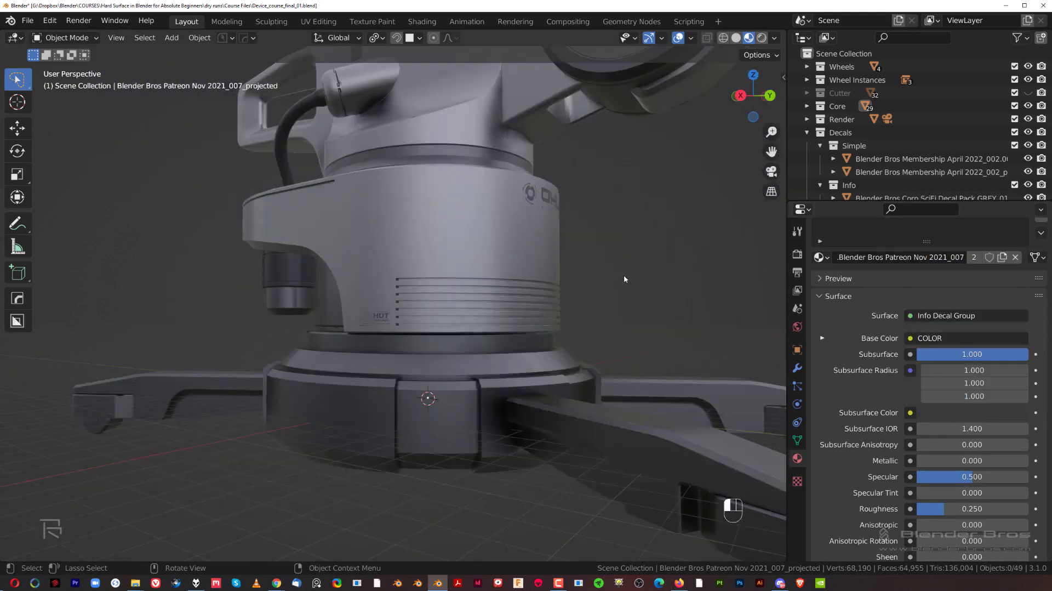
Step: Examine the base housing and its decals from perspective and right views to judge their placement and the remaining empty areas
middle_click_drag(375, 298, 353, 299)
key("grave")
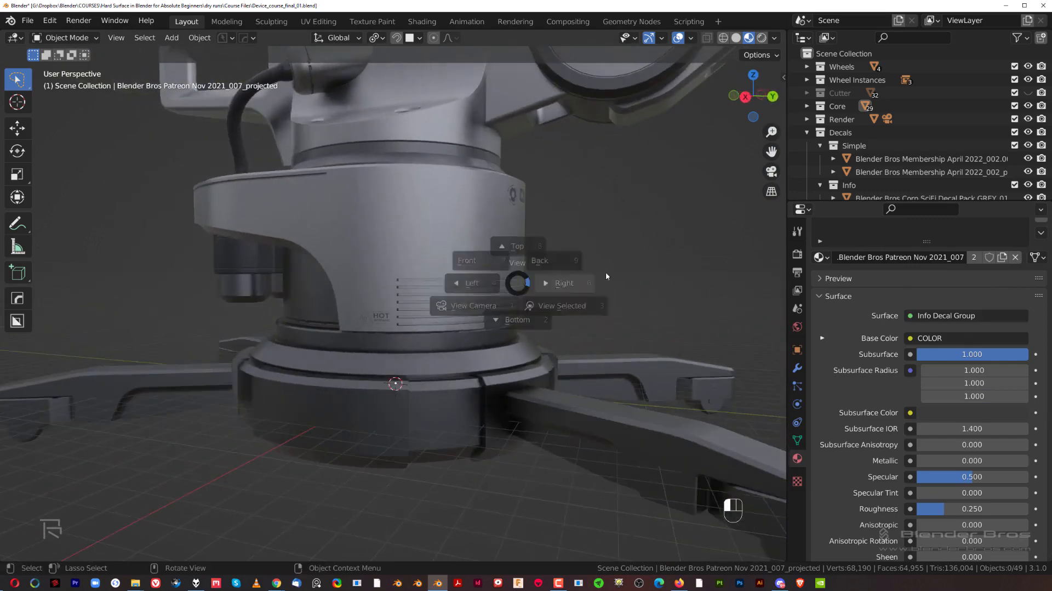
left_click(606, 271)
scroll(537, 322, "up", 5)
scroll(521, 268, "down", 7)
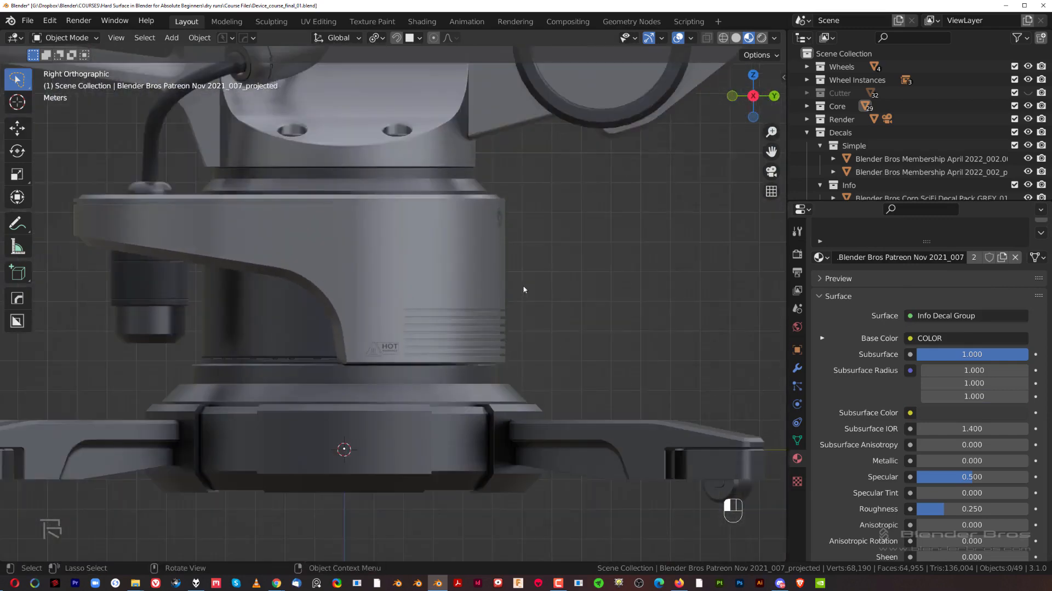
middle_click_drag(501, 294, 506, 211)
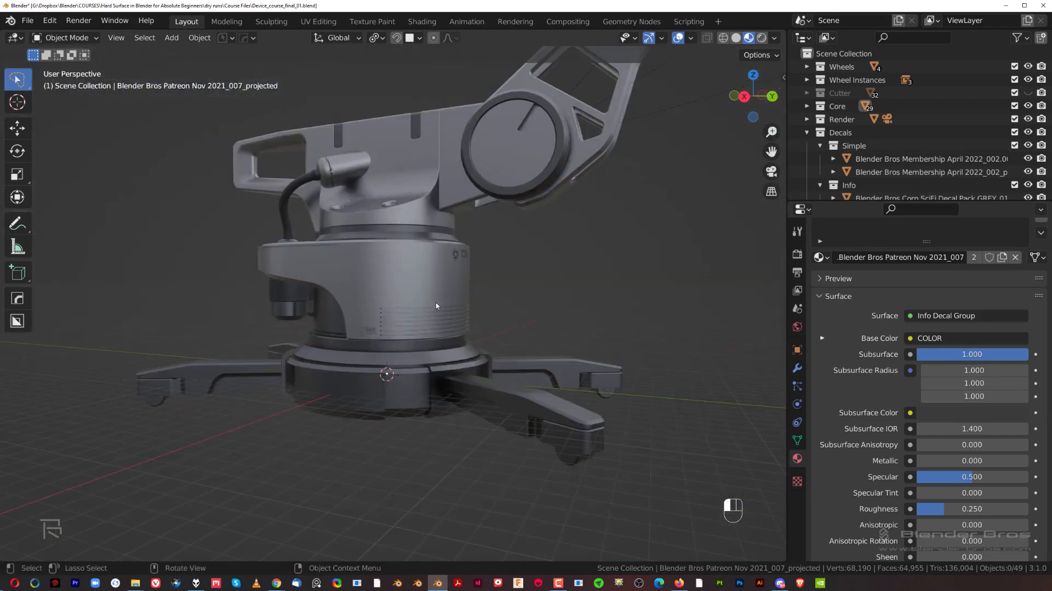
middle_click_drag(436, 305, 413, 345)
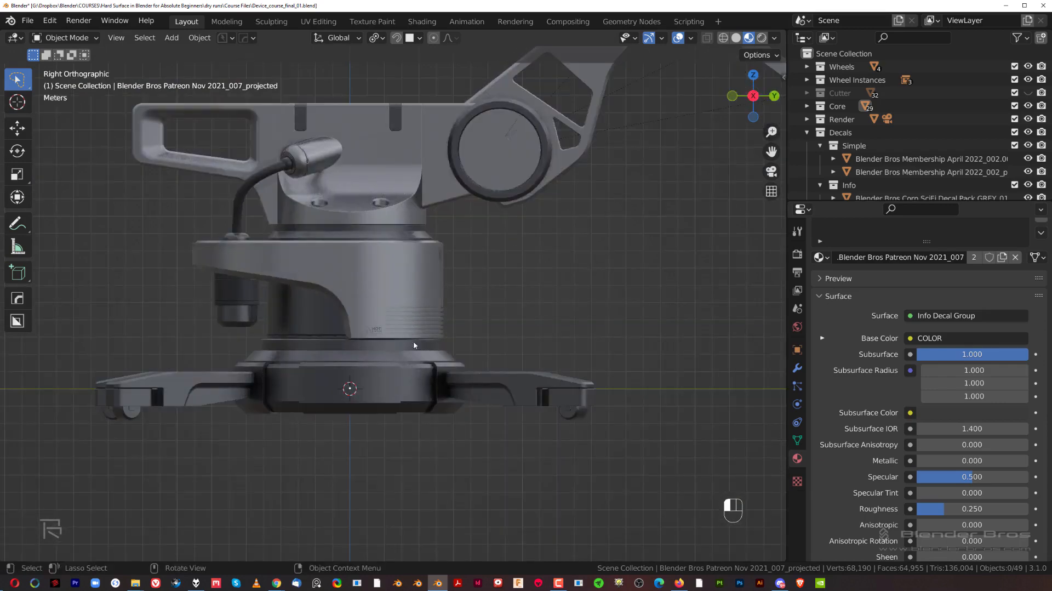
scroll(413, 345, "up", 4)
middle_click_drag(391, 208, 510, 280, "shift")
scroll(437, 311, "up", 4)
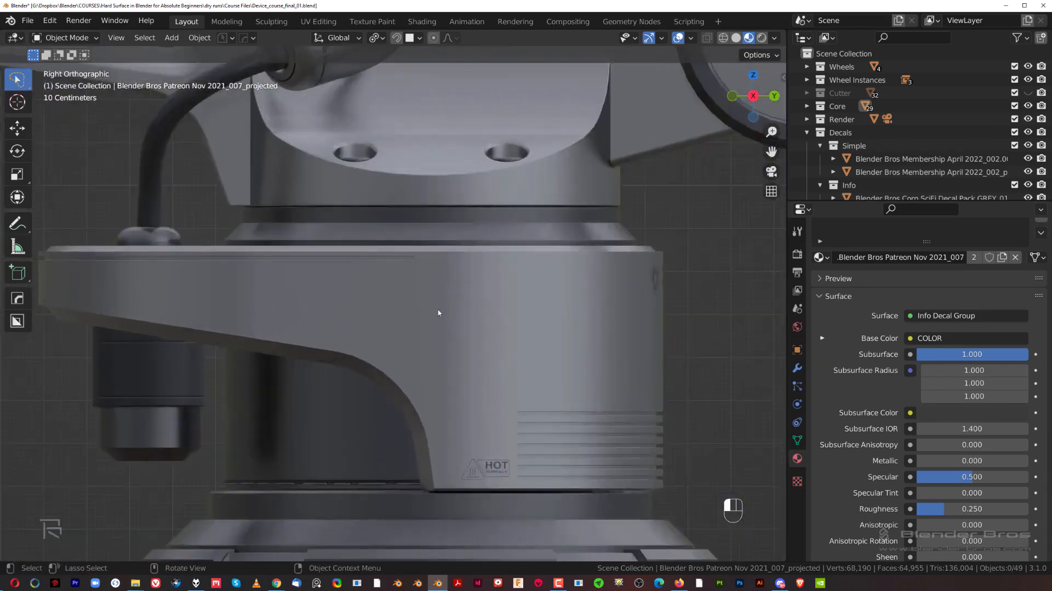
scroll(458, 310, "down", 4)
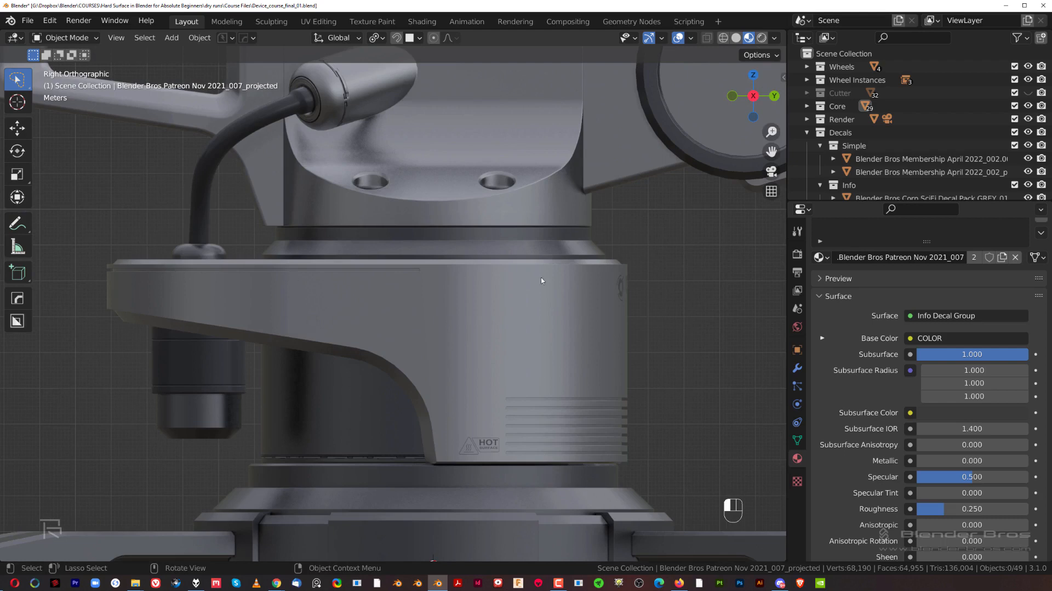
Step: Save the file and display the modifier stack of the base housing while inspecting the groove along its upper edge
key("ctrl+s")
scroll(498, 282, "up", 4)
middle_click_drag(497, 282, 534, 305)
key("KP_5")
scroll(493, 310, "up", 3)
left_click(584, 294)
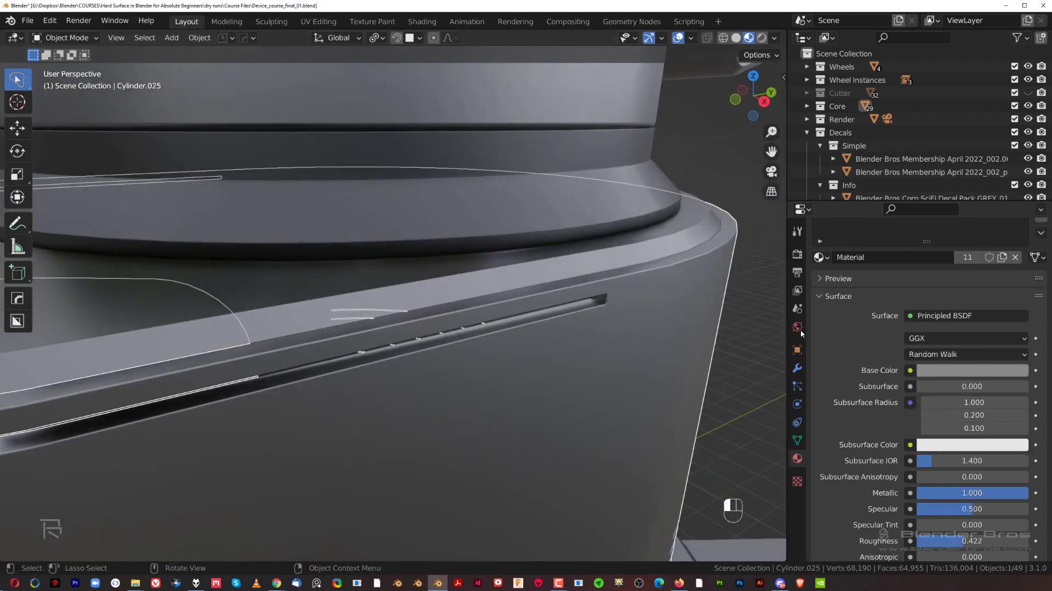
left_click(798, 367)
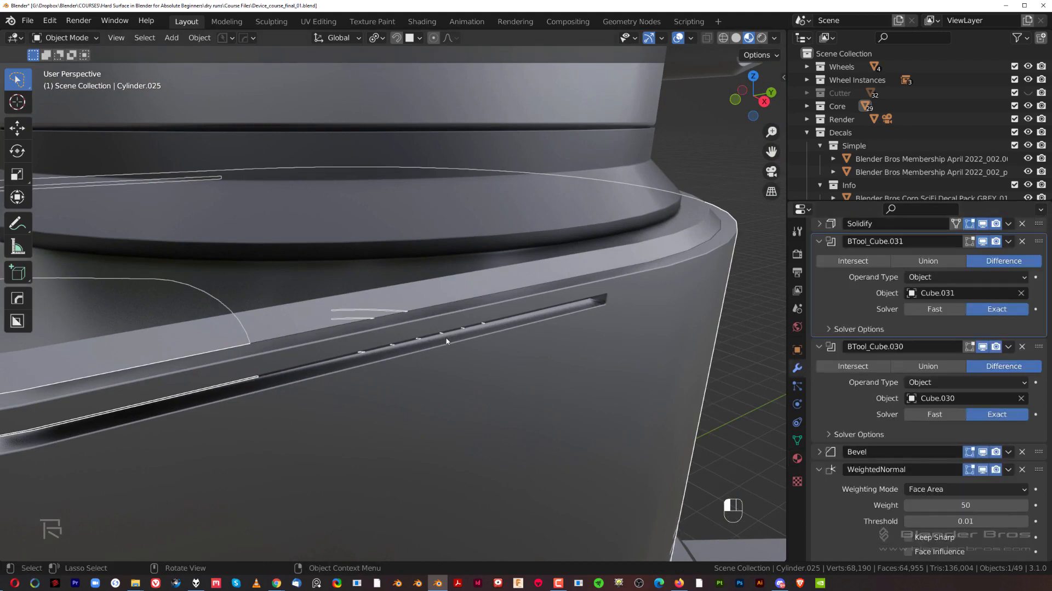
Step: Insert the panel decal 008 from the Blender Bros Membership April 2022 library on the housing in the right view and scale it to about 0.369
middle_click_drag(446, 340, 497, 352)
scroll(466, 353, "down", 11)
scroll(437, 357, "up", 1)
middle_click_drag(336, 351, 371, 306, "shift")
scroll(264, 277, "down", 1)
scroll(360, 310, "up", 3)
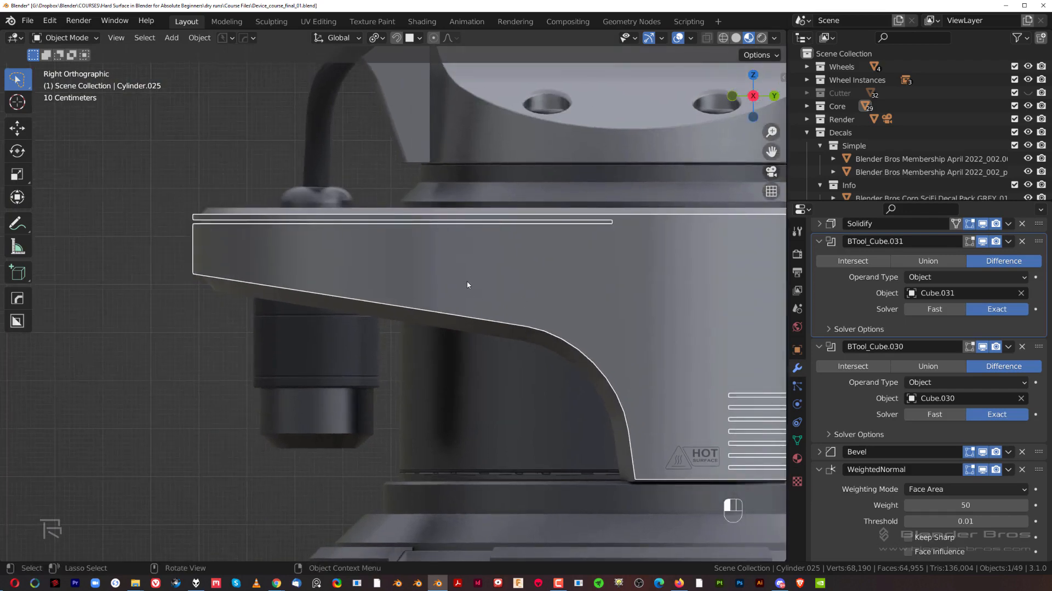
key("d")
left_click(212, 113)
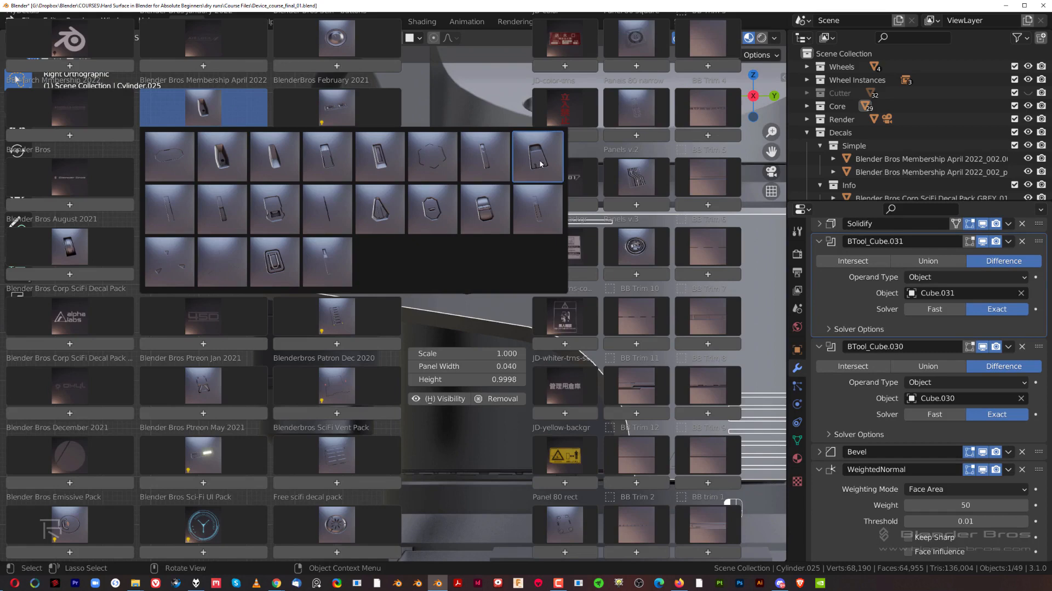
left_click(540, 163)
key("s")
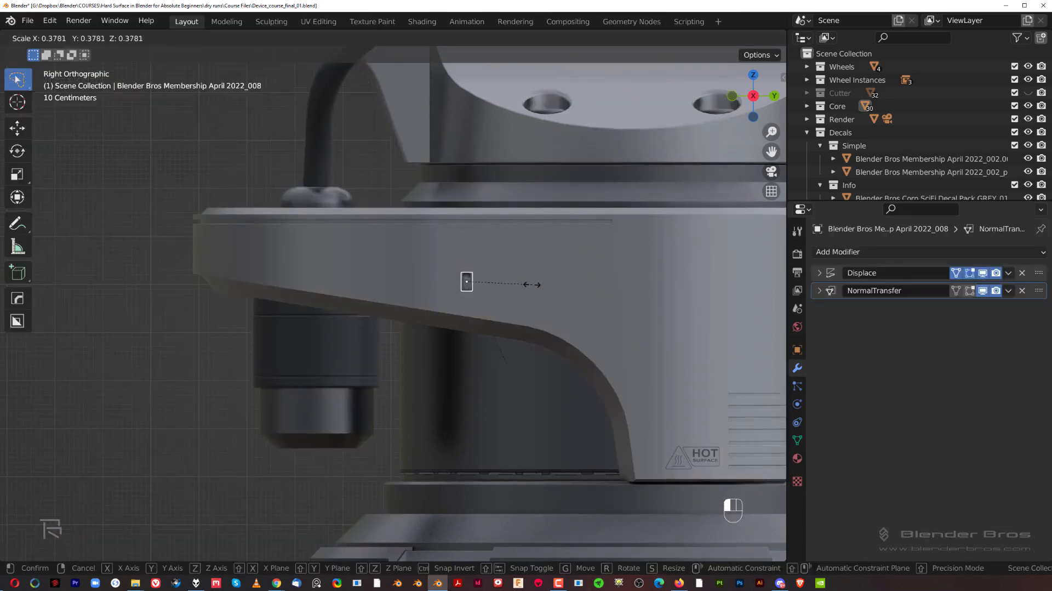
left_click(530, 284)
Step: Move the small panel decal to the narrow end of the housing, just above its sloping lower edge
scroll(465, 315, "up", 3)
key("g")
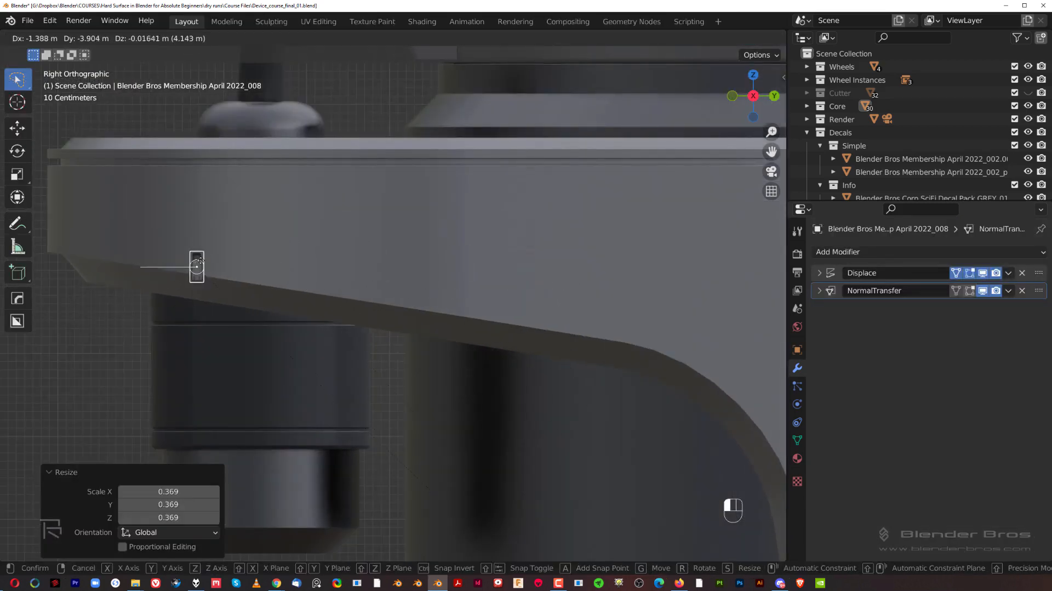
left_click(224, 263)
scroll(403, 298, "up", 4)
middle_click_drag(224, 263, 479, 304, "shift")
Step: Adjust the small panel decal's rotation so that it aligns with the sloping lower edge of the housing
key("d")
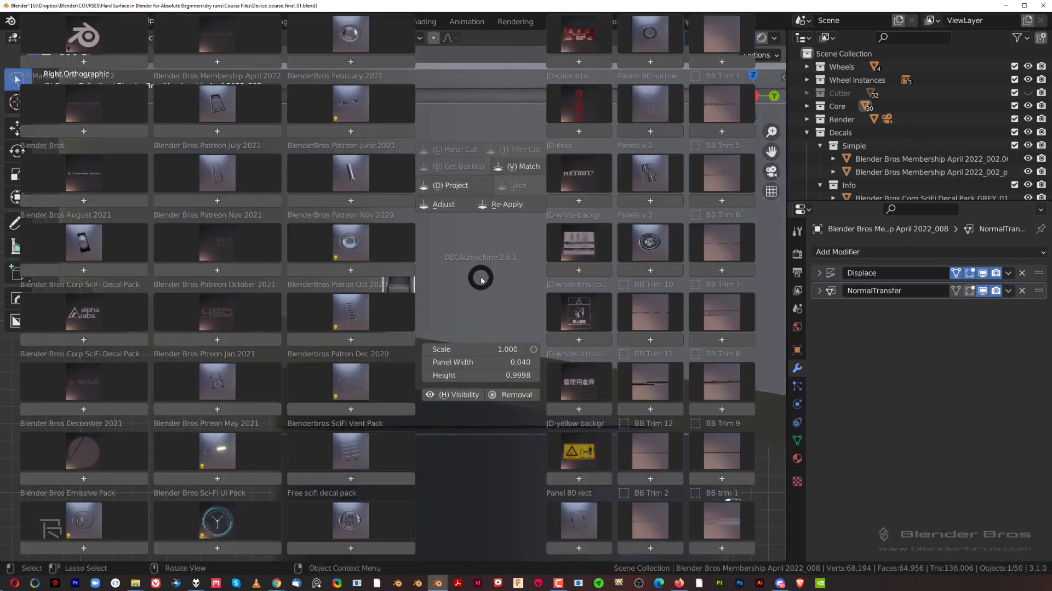
left_click(452, 205)
scroll(452, 214, "down", 3)
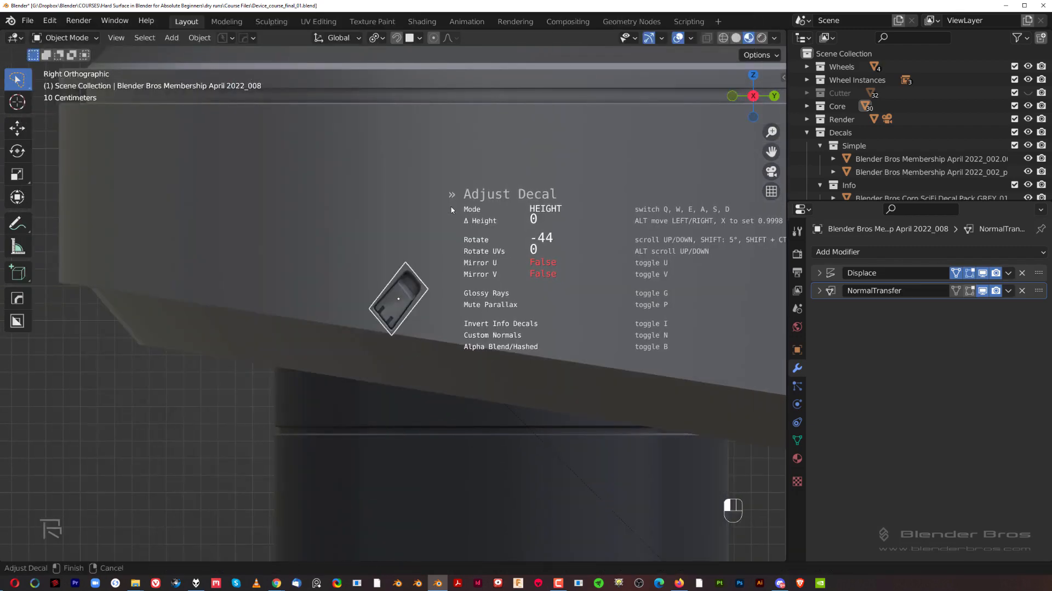
scroll(452, 214, "up", 4)
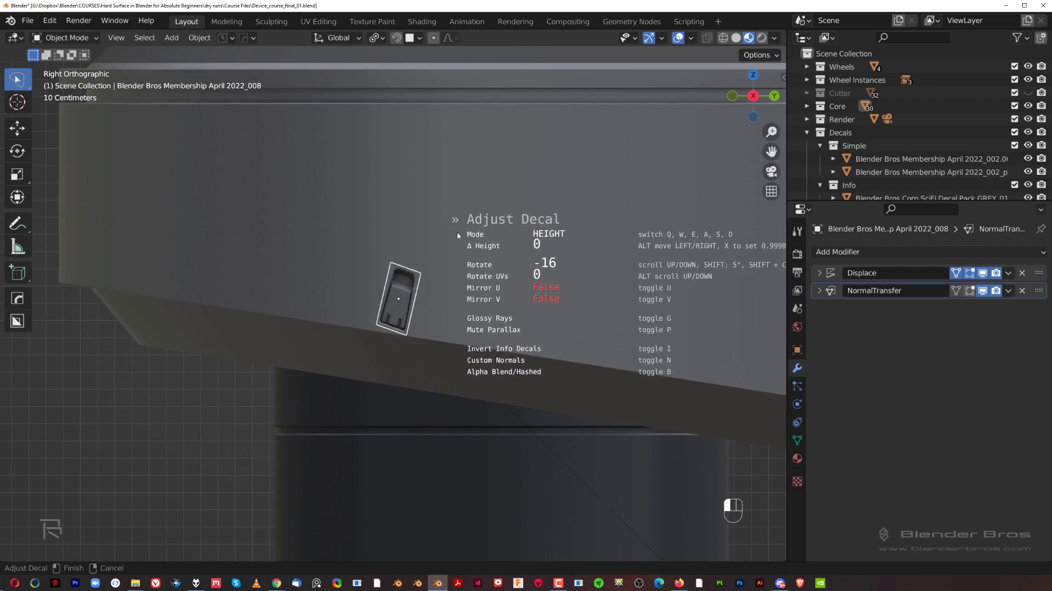
scroll(439, 235, "up", 2)
left_click(438, 241)
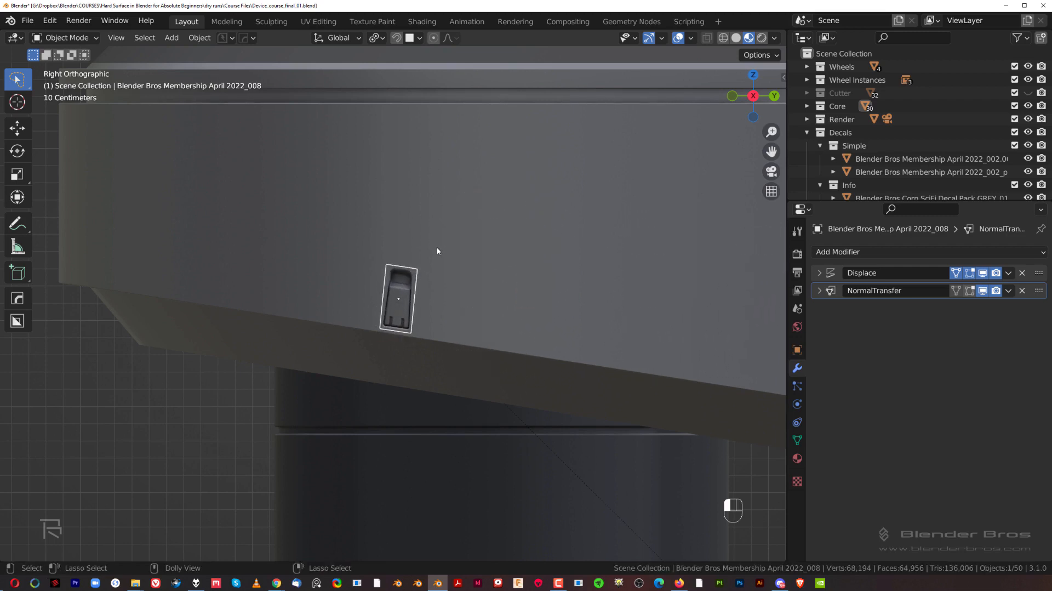
Step: Scale the small panel decal to 0.571 and move it farther toward the housing's narrow end, just above the sloping lower edge
scroll(471, 274, "down", 3)
key("s")
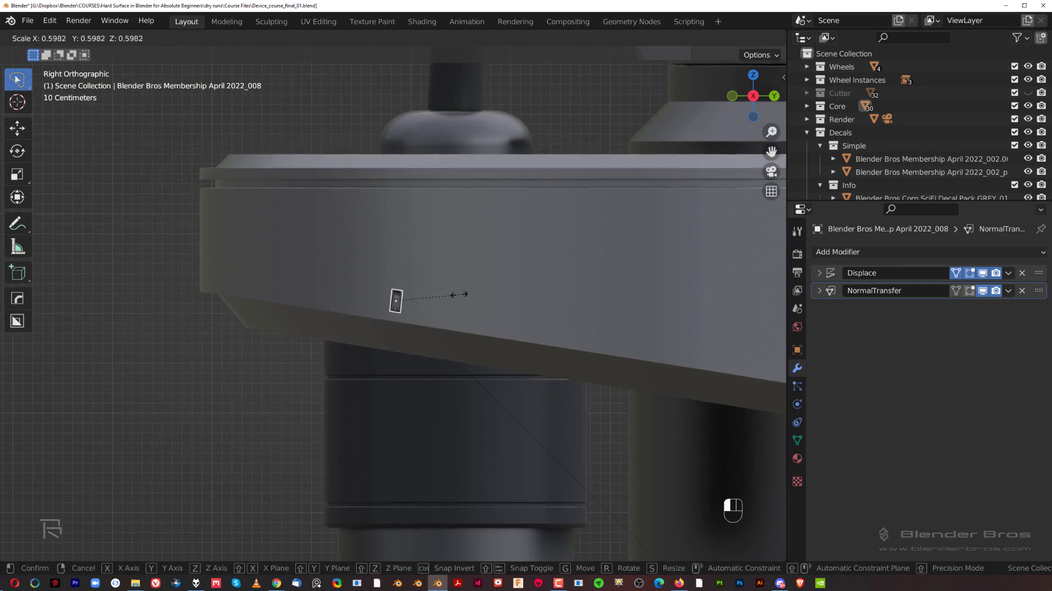
left_click(459, 294)
scroll(396, 300, "up", 2)
key("g")
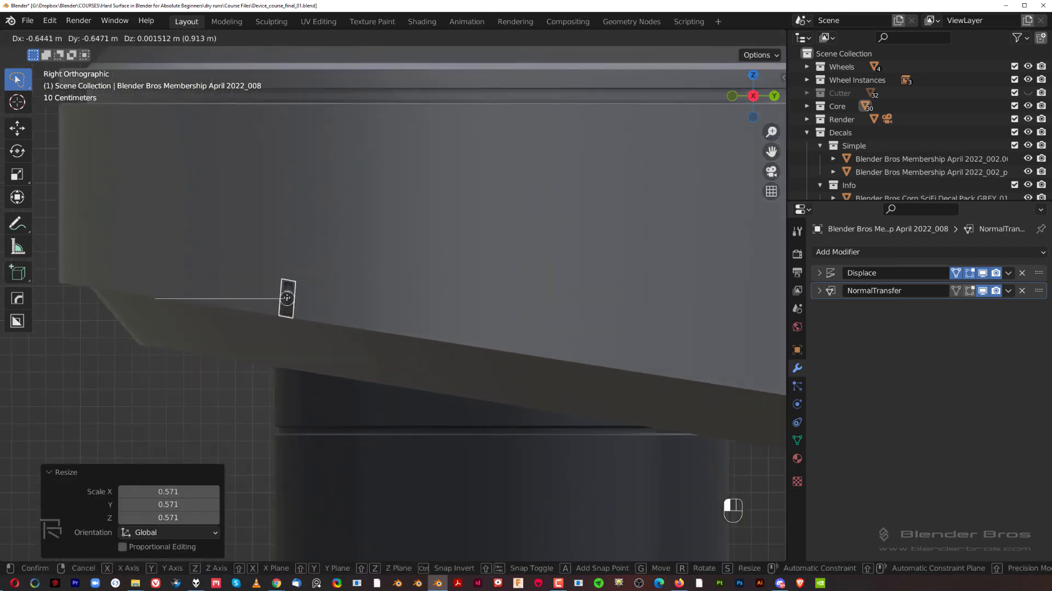
left_click(323, 300)
scroll(324, 308, "down", 1)
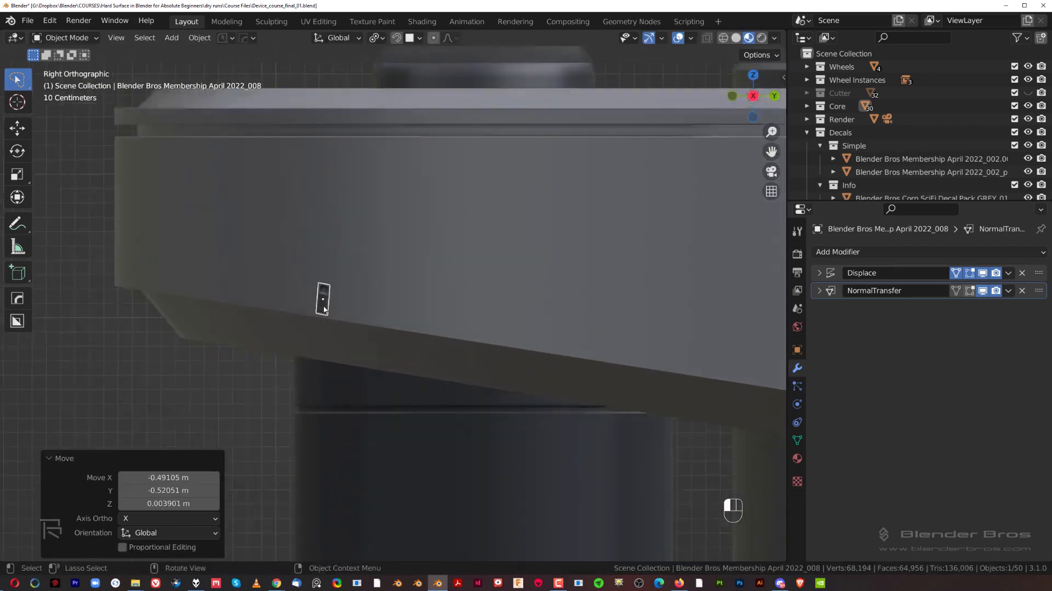
Step: Duplicate the small panel decal and fine-position the copy just above the lower edge where the slope starts to curve downward
scroll(323, 308, "down", 3)
key("shift+d")
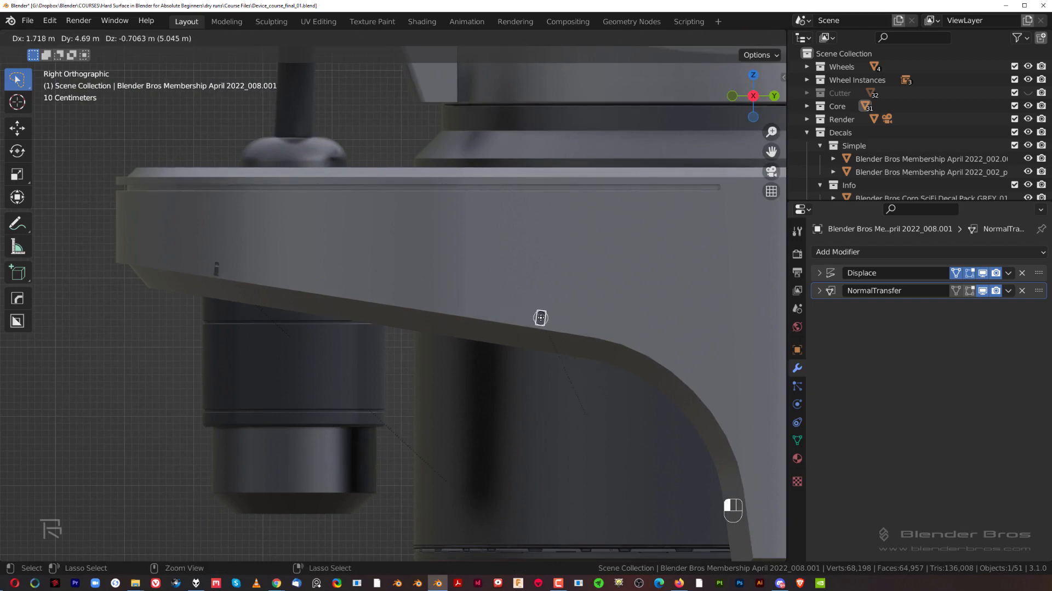
left_click(579, 323)
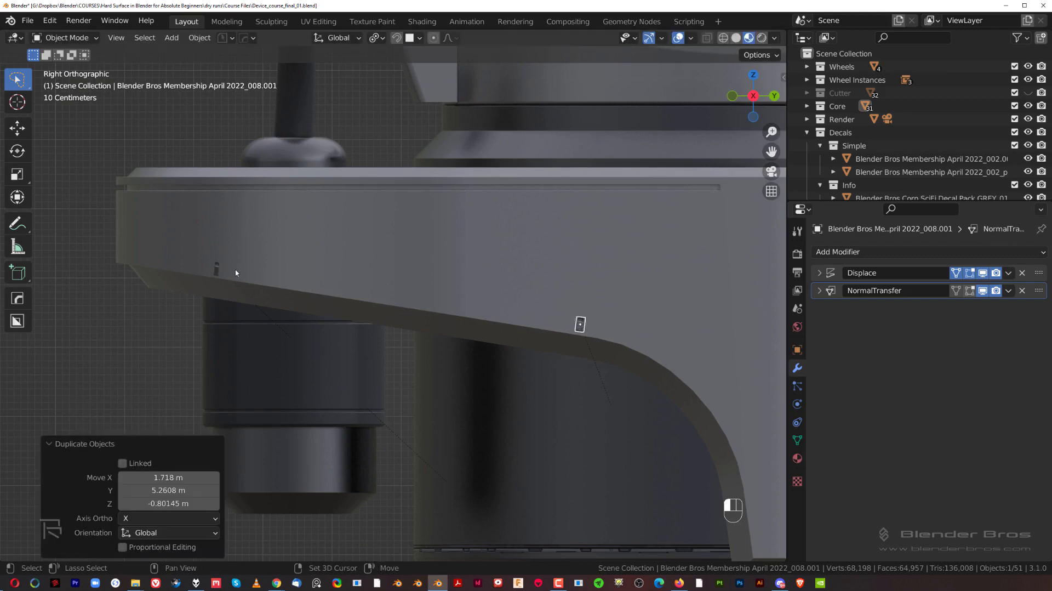
left_click(214, 272)
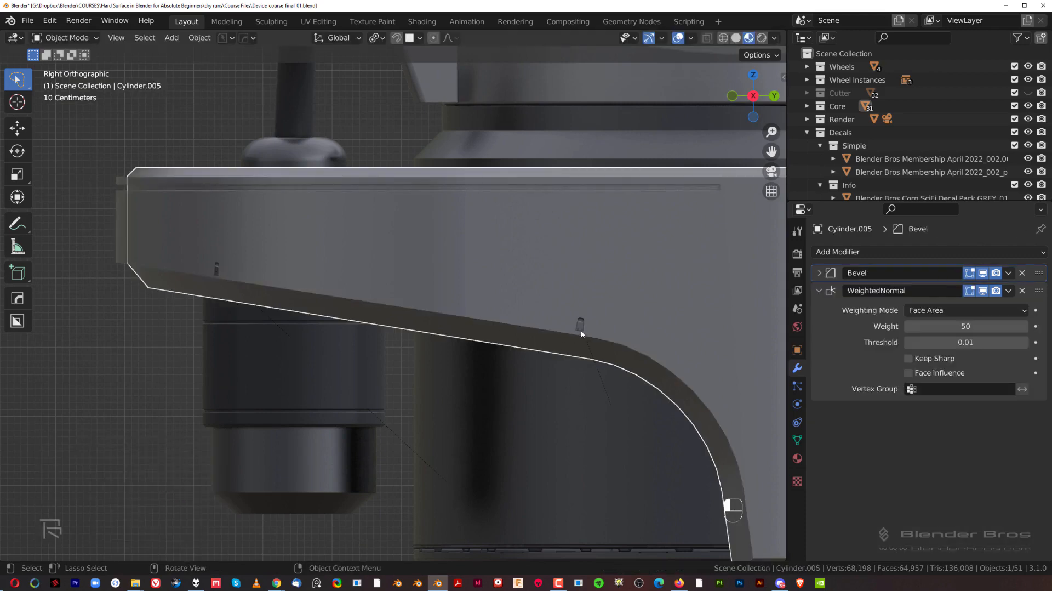
left_click(577, 320)
scroll(594, 337, "up", 4)
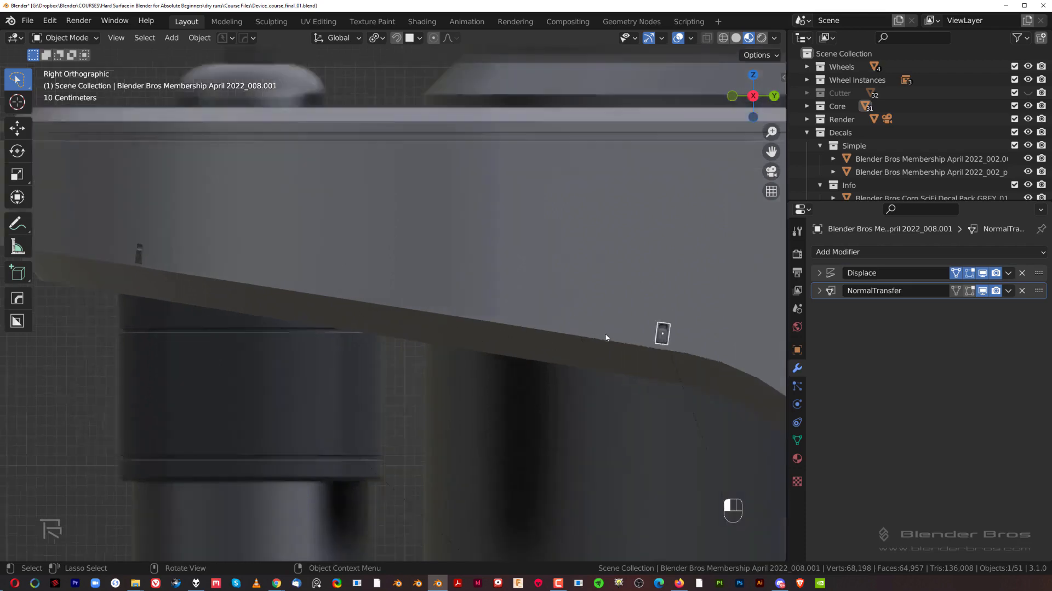
key("g")
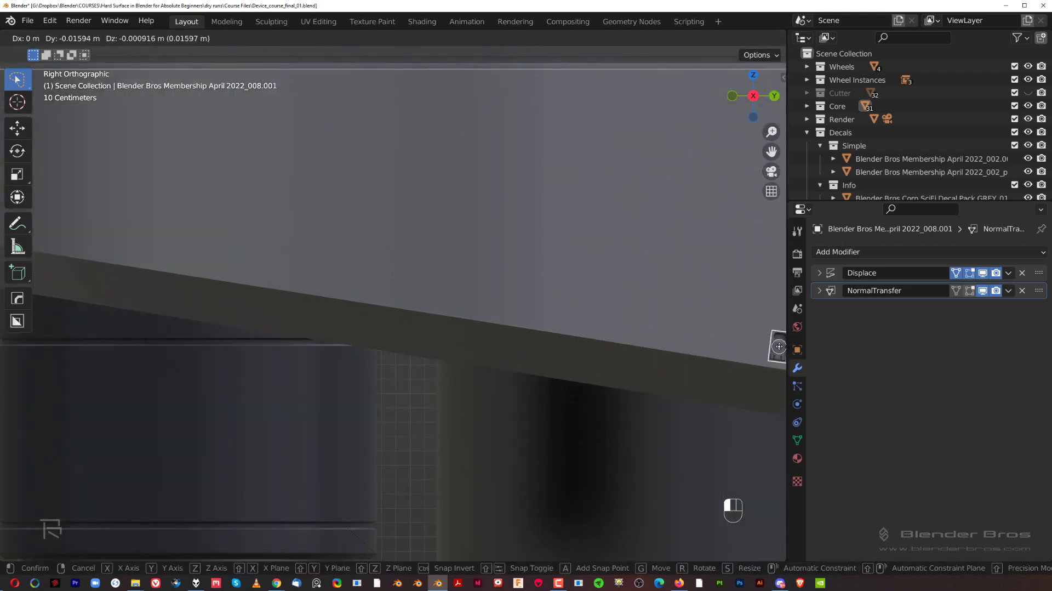
left_click(775, 348)
scroll(566, 337, "down", 4)
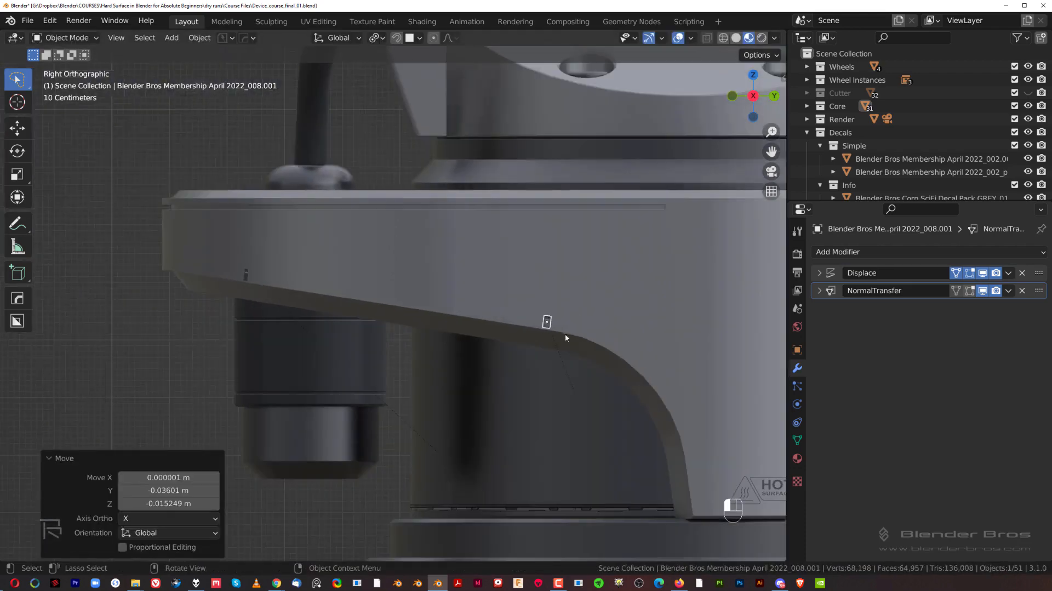
Step: Project both small panel decals onto the curved surface of the housing with DECALmachine
left_click(252, 286)
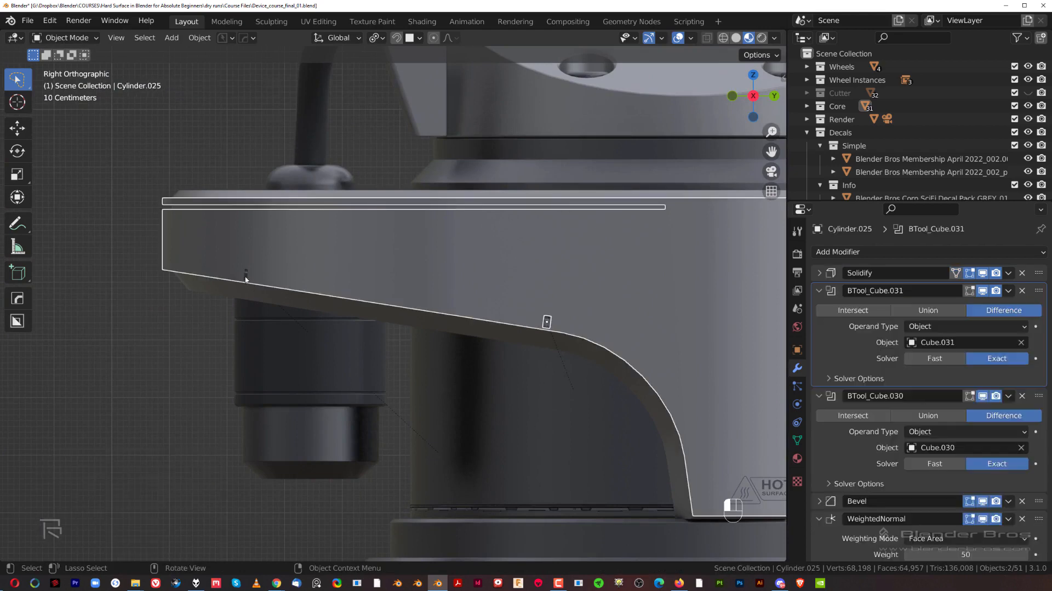
left_click(245, 274)
scroll(526, 368, "up", 3)
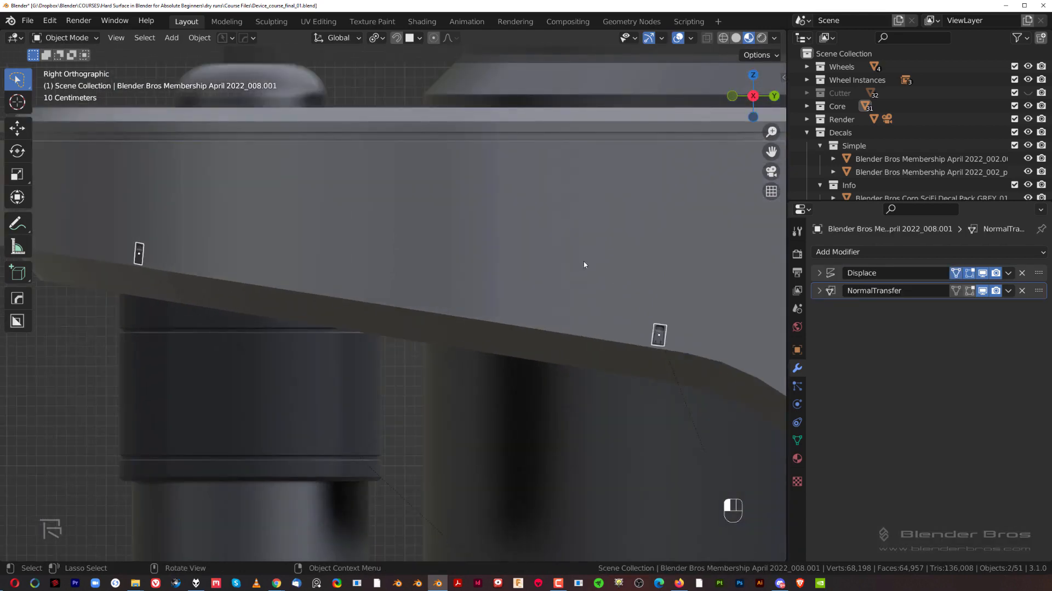
key("d")
left_click(550, 174)
left_click(590, 182)
Step: Mirror both projected decals on the X axis to the opposite side of the housing, using Cylinder.005 as mirror object
scroll(419, 259, "down", 7)
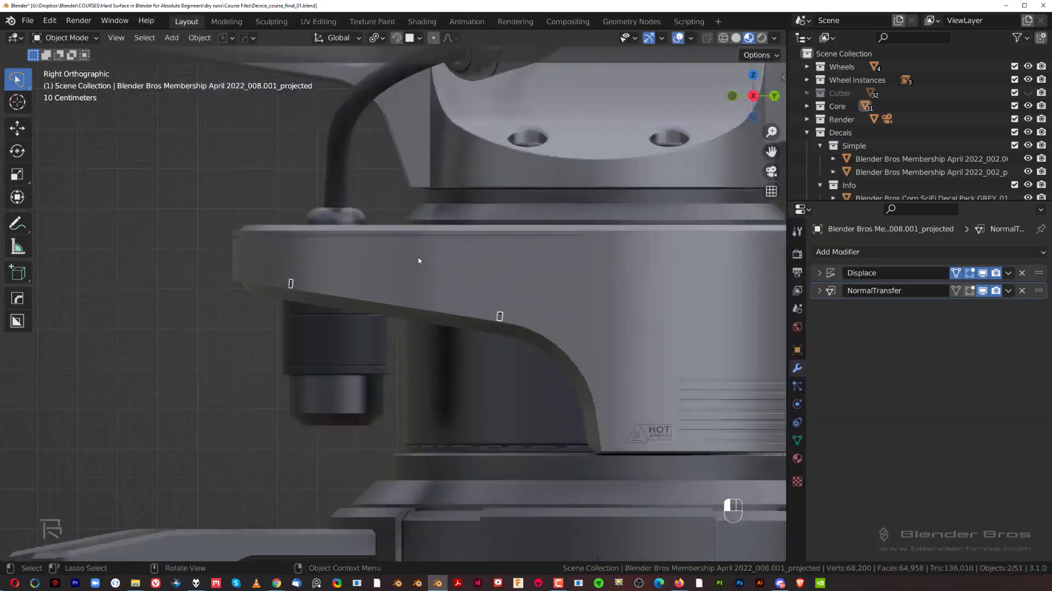
middle_click_drag(420, 259, 514, 294)
left_click(366, 257)
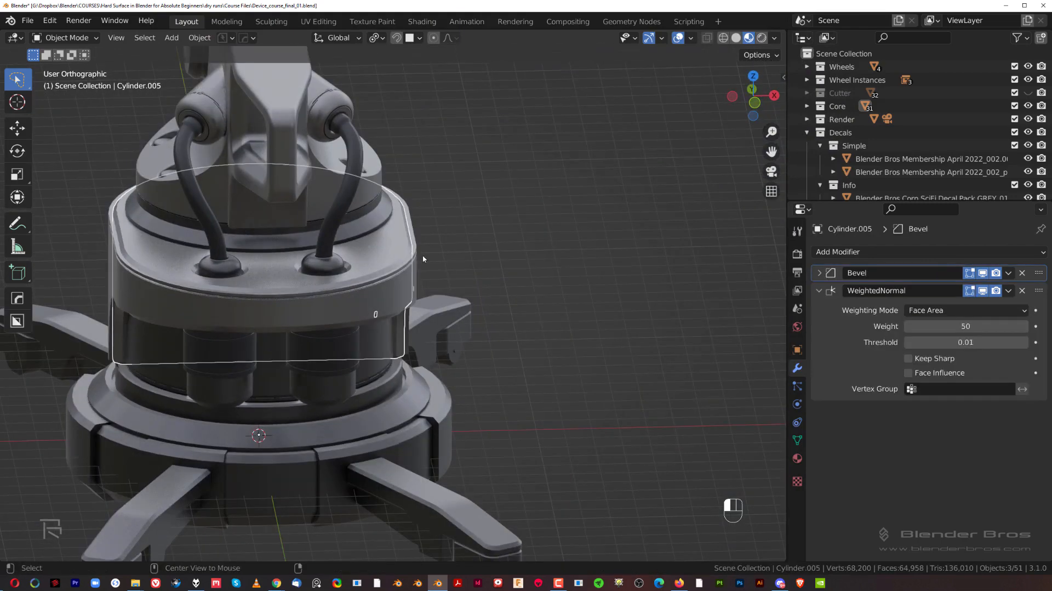
key("alt+x")
left_click(351, 433)
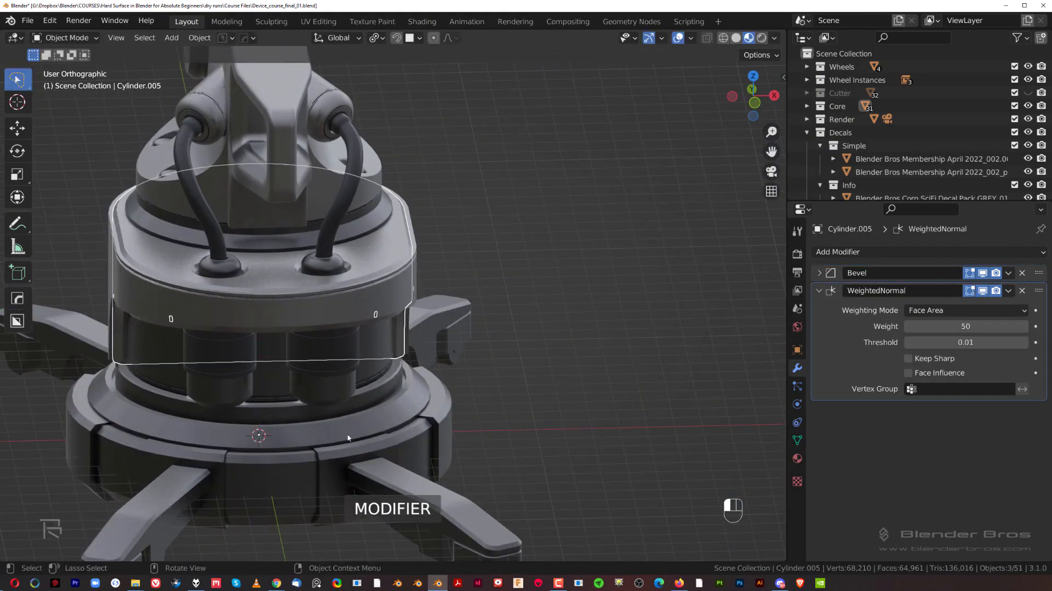
left_click(483, 258)
Step: Give the two projected panel decals a dark subset material with Match Materials in the right view
middle_click_drag(624, 255, 530, 241)
scroll(533, 282, "down", 3)
middle_click_drag(534, 281, 374, 241, "shift")
scroll(376, 273, "up", 2)
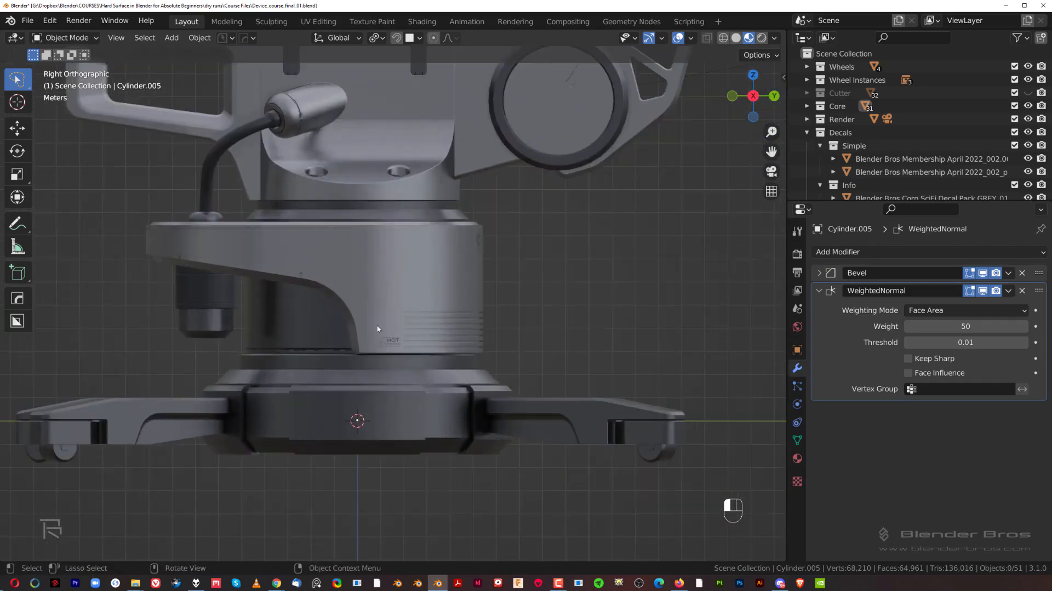
scroll(247, 267, "up", 5)
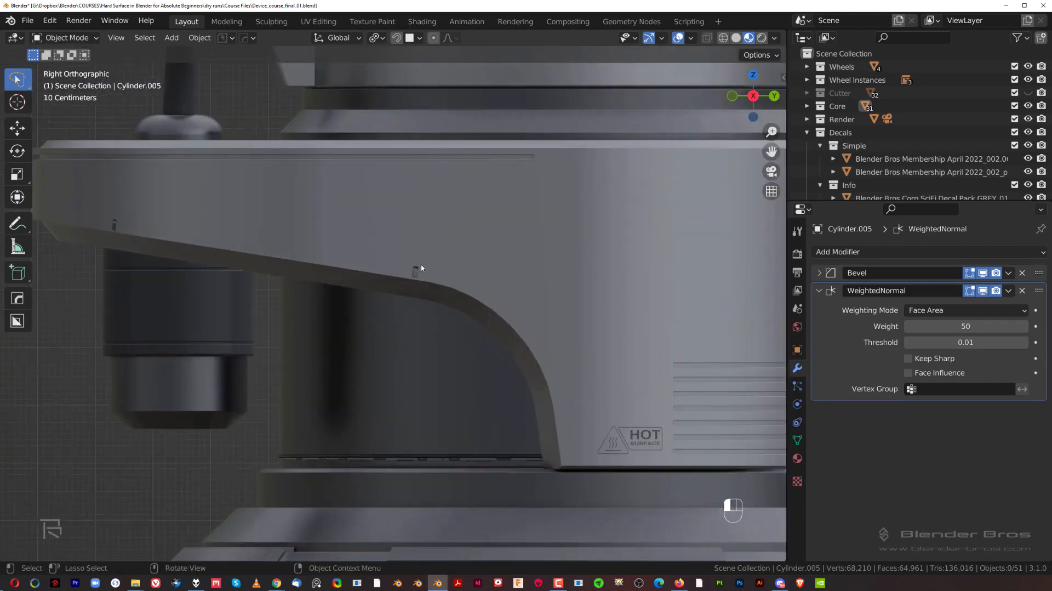
double_click(415, 273)
scroll(419, 263, "down", 3)
scroll(423, 251, "up", 7)
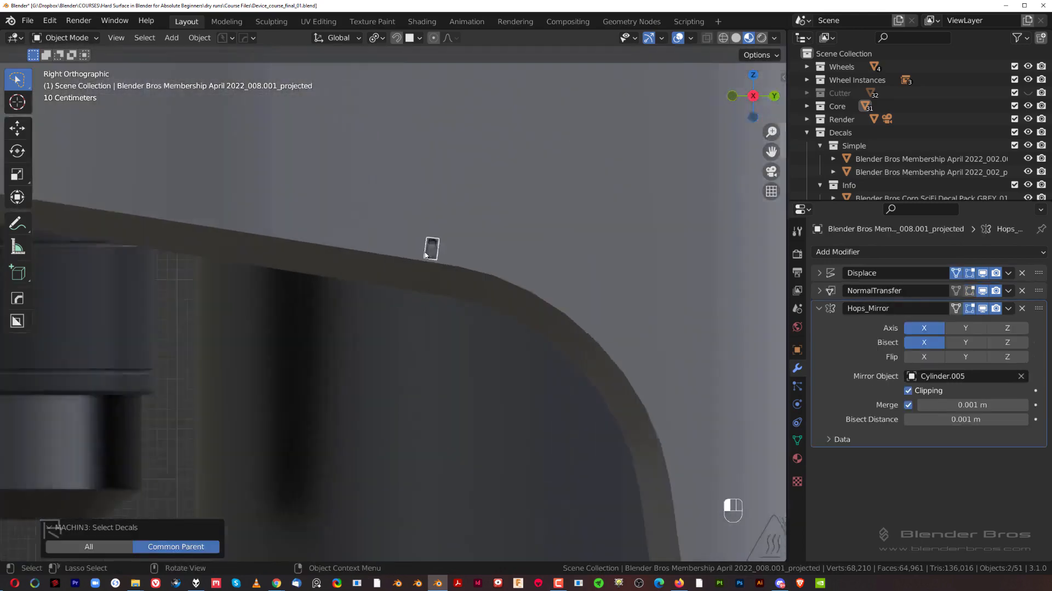
key("d")
left_click(531, 107)
scroll(522, 119, "up", 2)
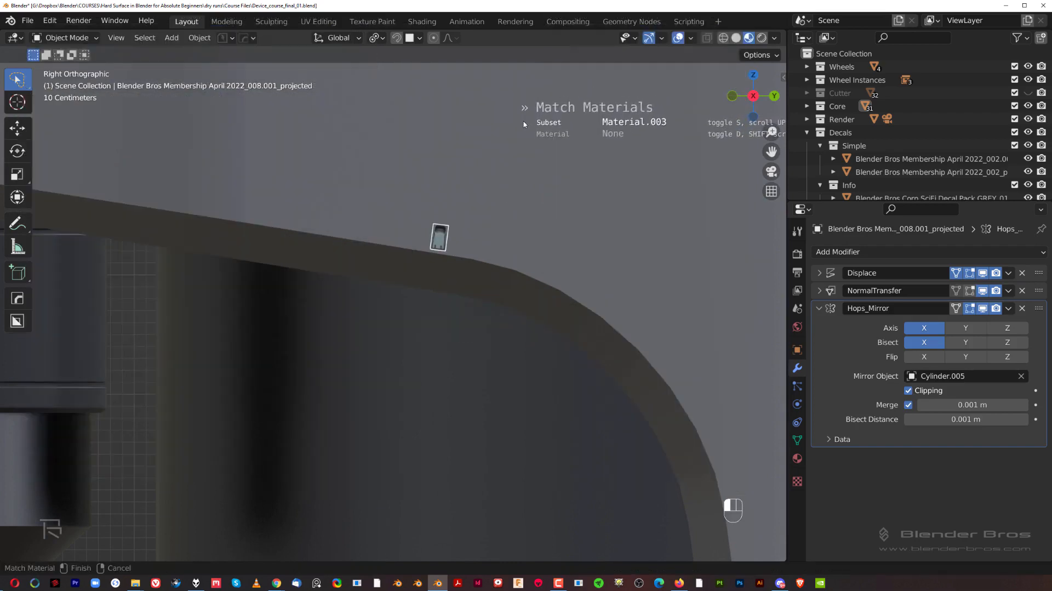
left_click(523, 120)
left_click(520, 162)
scroll(461, 220, "down", 10)
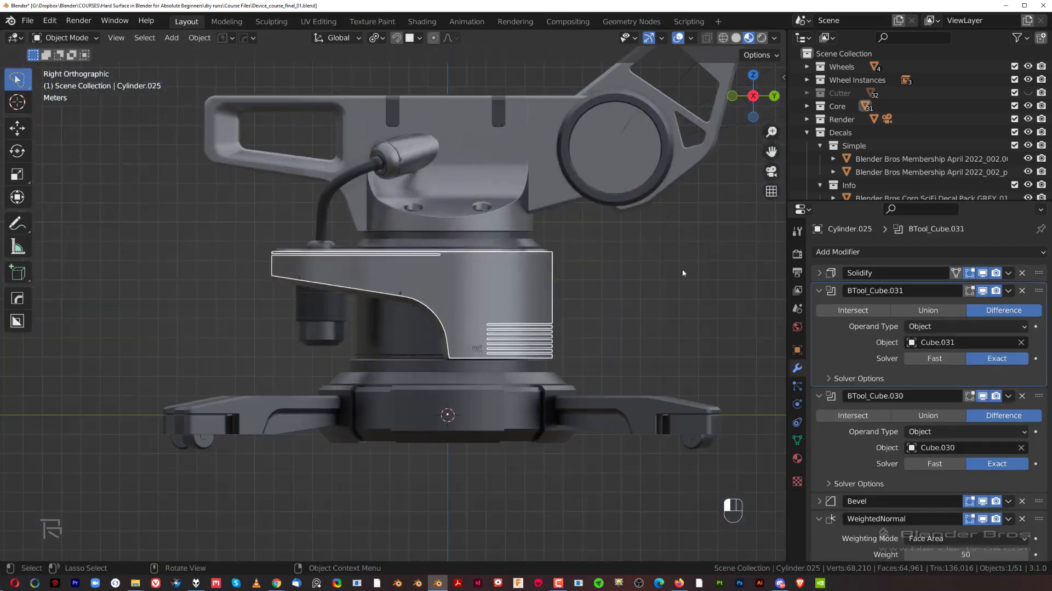
Step: Examine the decals placed on the housing from the side and in perspective
left_click(683, 272)
middle_click_drag(408, 292, 337, 290, "shift")
scroll(354, 308, "up", 2)
scroll(273, 293, "down", 1)
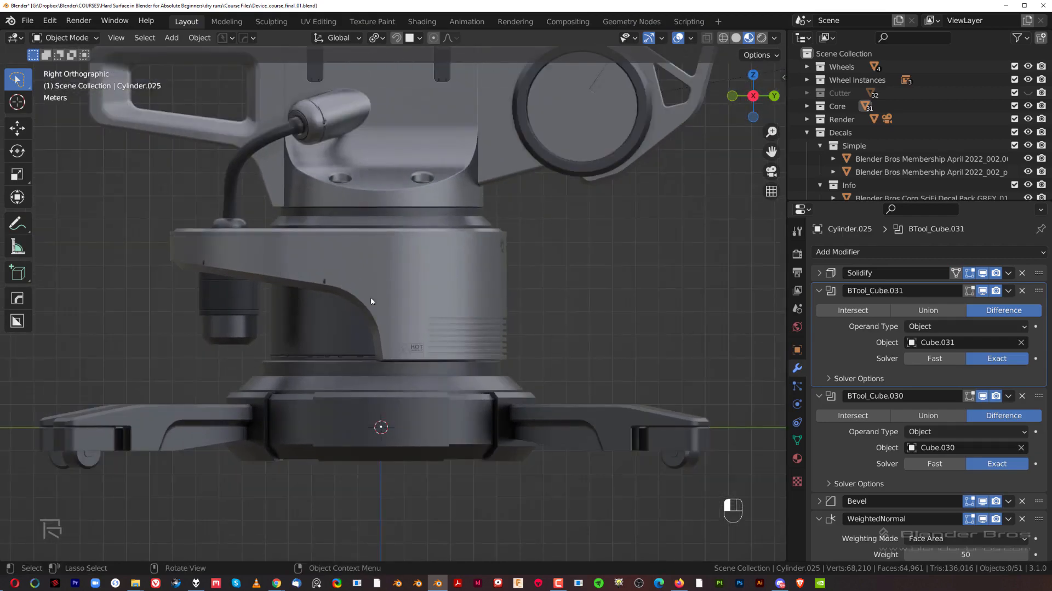
mouse_move(516, 254)
middle_mouse_down()
mouse_move(495, 252)
mouse_move(540, 262)
mouse_move(525, 251)
middle_mouse_up()
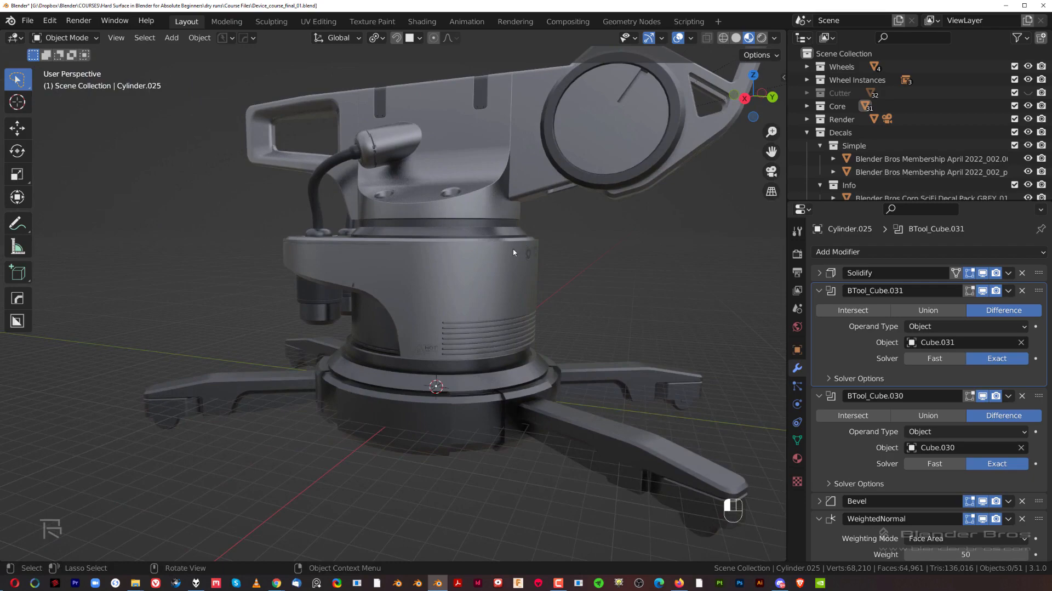
scroll(496, 261, "up", 2)
mouse_move(424, 229)
middle_mouse_down()
mouse_move(466, 225)
mouse_move(394, 304)
middle_mouse_up()
Step: Add two loop cuts near the upper edge of the ring above the housing, sliding them to factors of about -0.821 and -0.360
key("grave")
scroll(429, 248, "up", 2)
mouse_move(357, 258)
middle_mouse_down("shift")
mouse_move(439, 290)
mouse_move(401, 314)
middle_mouse_up("shift")
scroll(404, 307, "up", 3)
left_click(406, 300)
key("Tab")
key("ctrl+r")
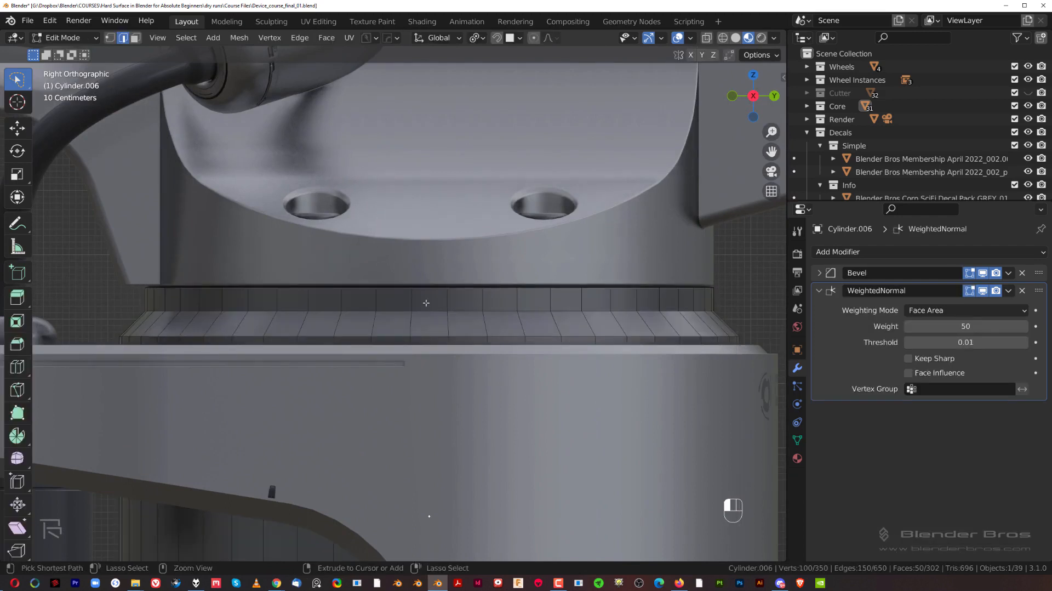
left_click(406, 290)
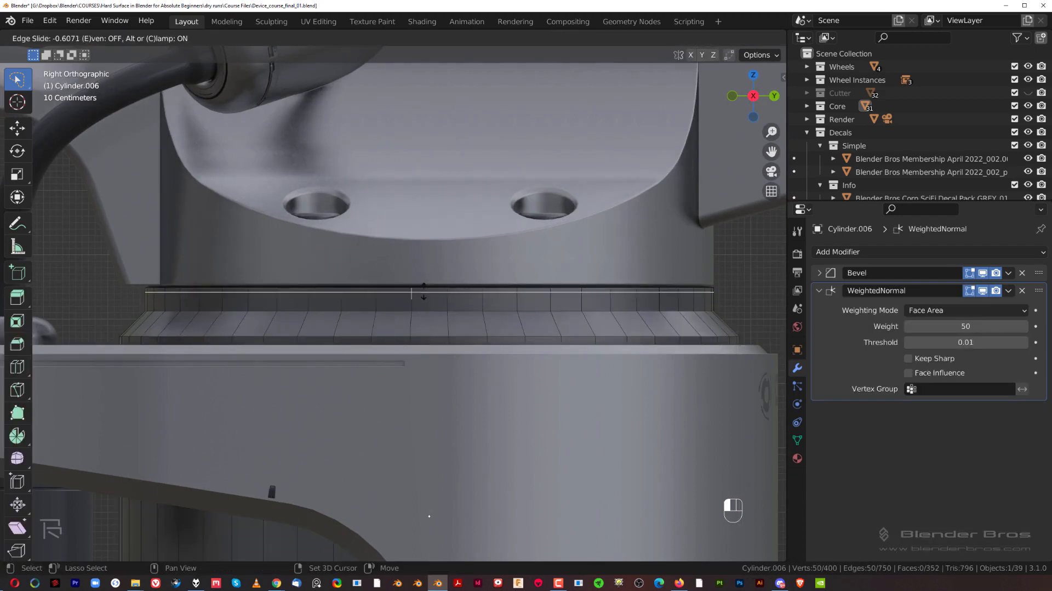
left_click(433, 267)
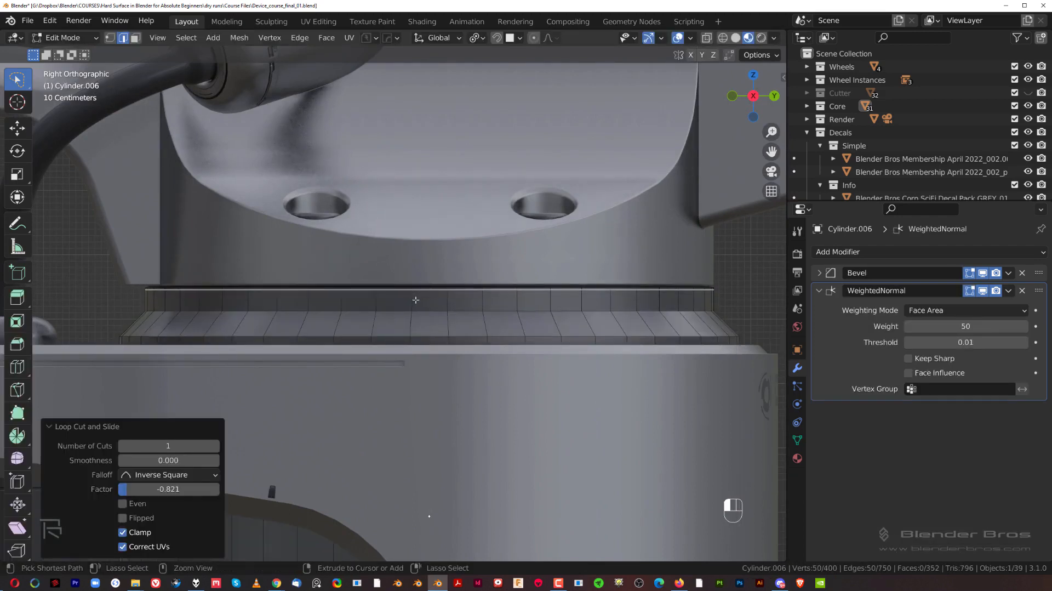
key("ctrl+r")
left_click(415, 300)
left_click(419, 263)
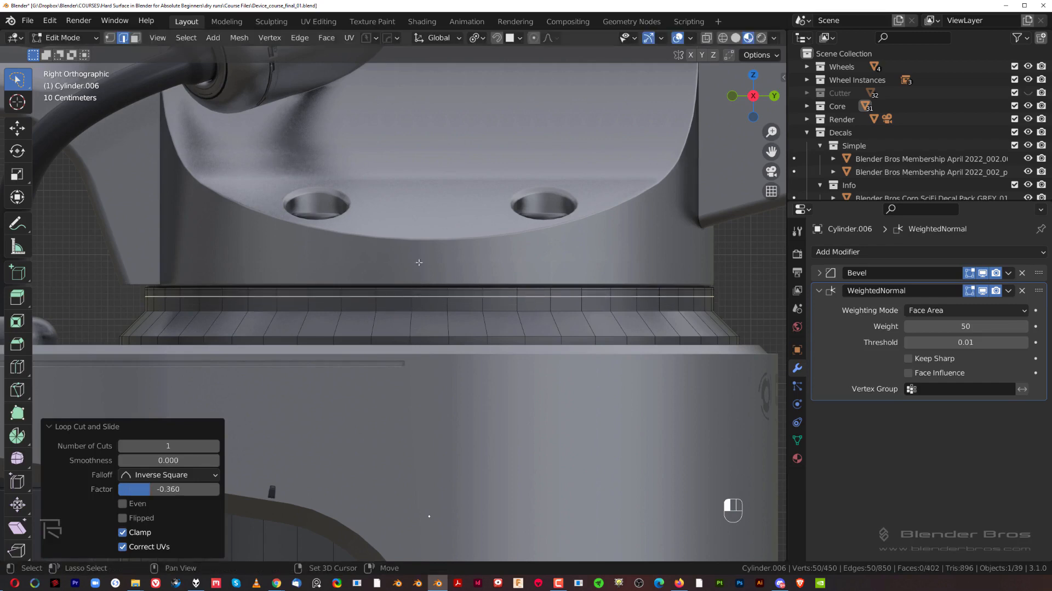
Step: Select the narrow band of faces between the two new edge loops all around the ring
key("3")
left_click(411, 289, "alt")
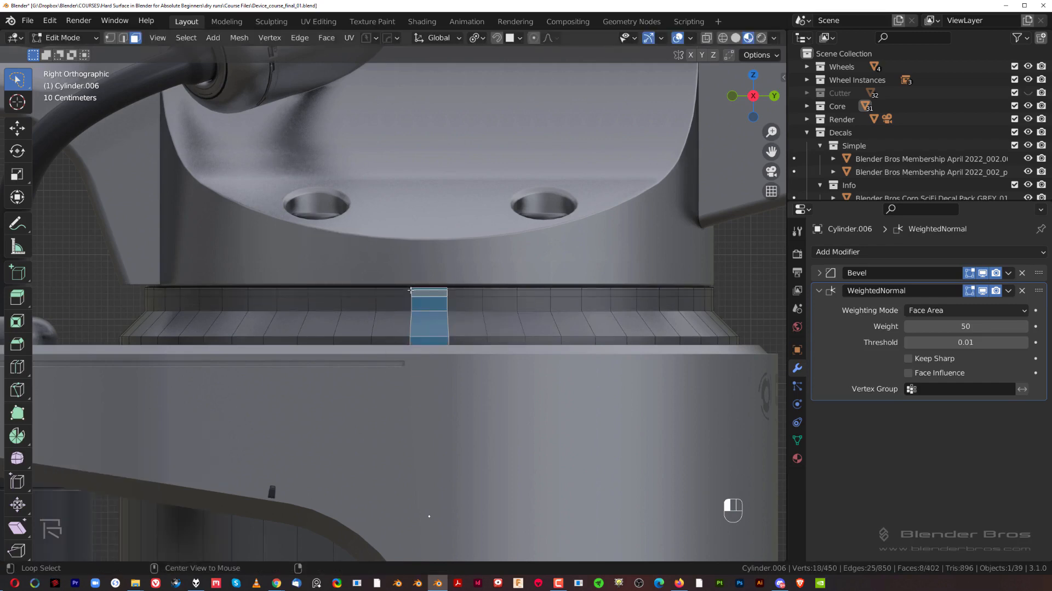
left_click(409, 293, "alt")
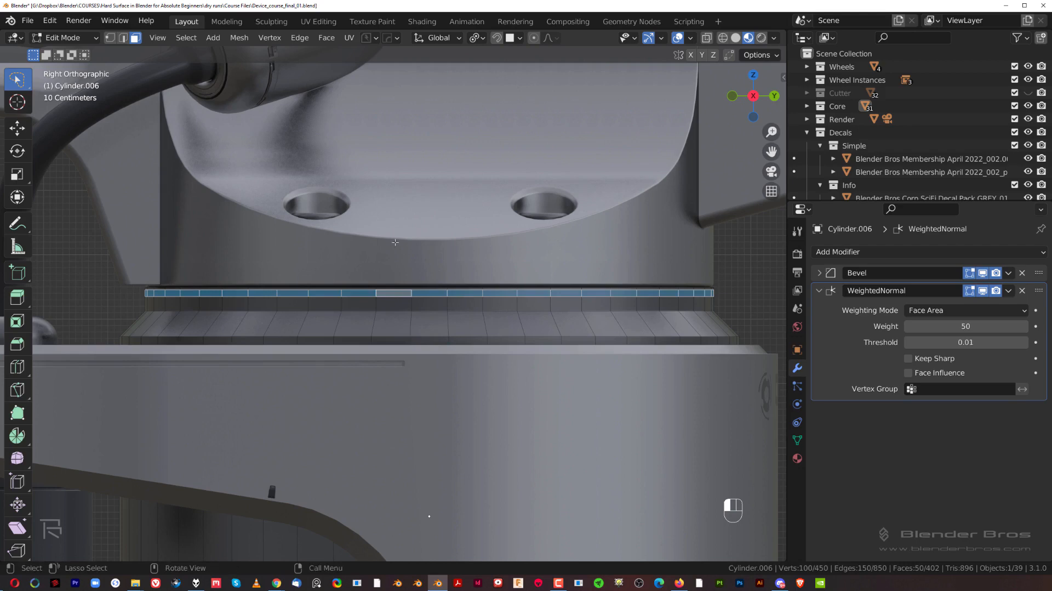
Step: Unwrap the selected face band to trim 003 of the BB Trim 9 sheet
key("d")
scroll(406, 302, "up", 5)
scroll(378, 296, "down", 2)
key("d")
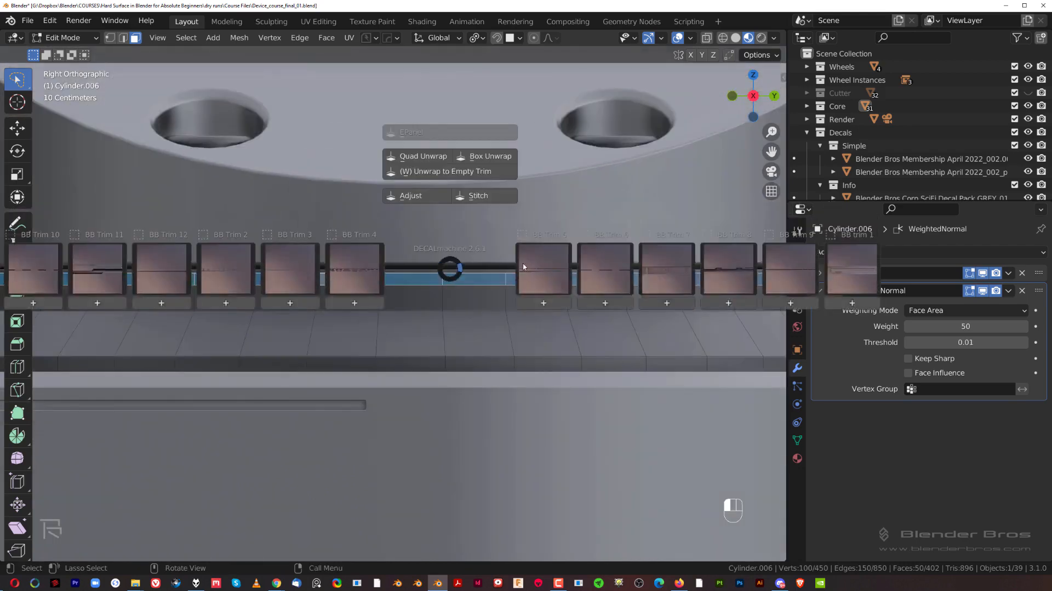
left_click(783, 264)
left_click(539, 327)
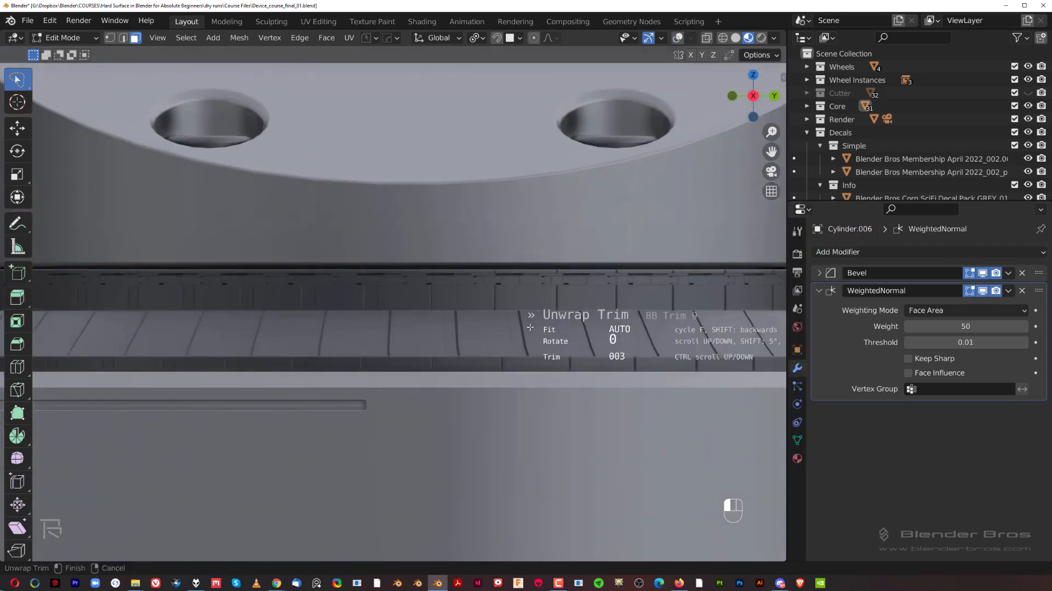
left_click(537, 323)
scroll(372, 301, "down", 12)
scroll(364, 356, "up", 7)
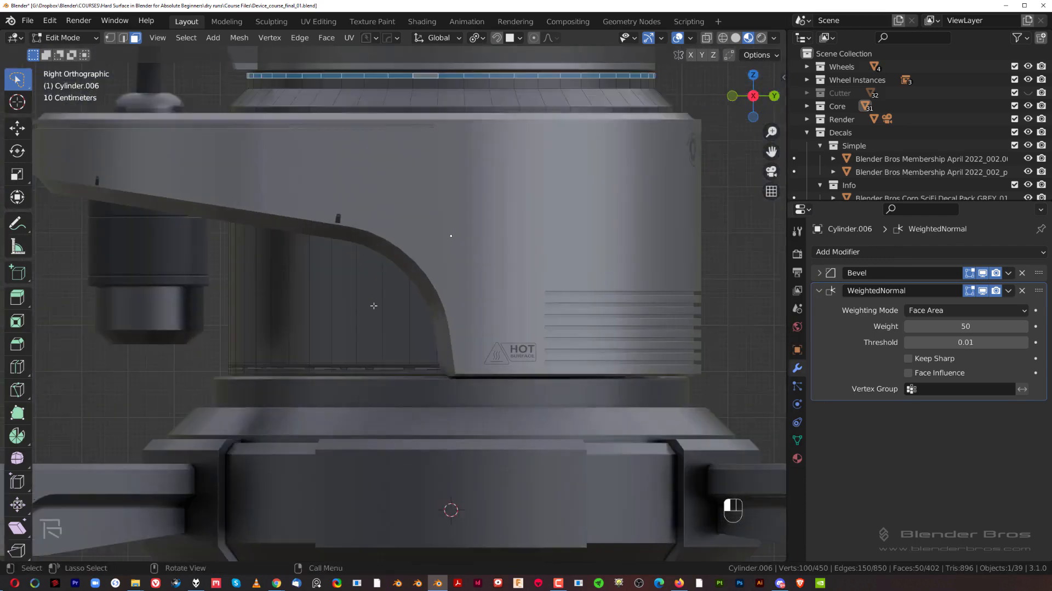
Step: Unwrap the face band to BB Trim 9 again, starting from trim 010 and cycling on to another trim
middle_click_drag(413, 144, 390, 312, "shift")
scroll(389, 312, "up", 4)
middle_click_drag(386, 242, 322, 298, "shift")
scroll(321, 298, "up", 2)
middle_click_drag(301, 248, 228, 281, "shift")
key("d")
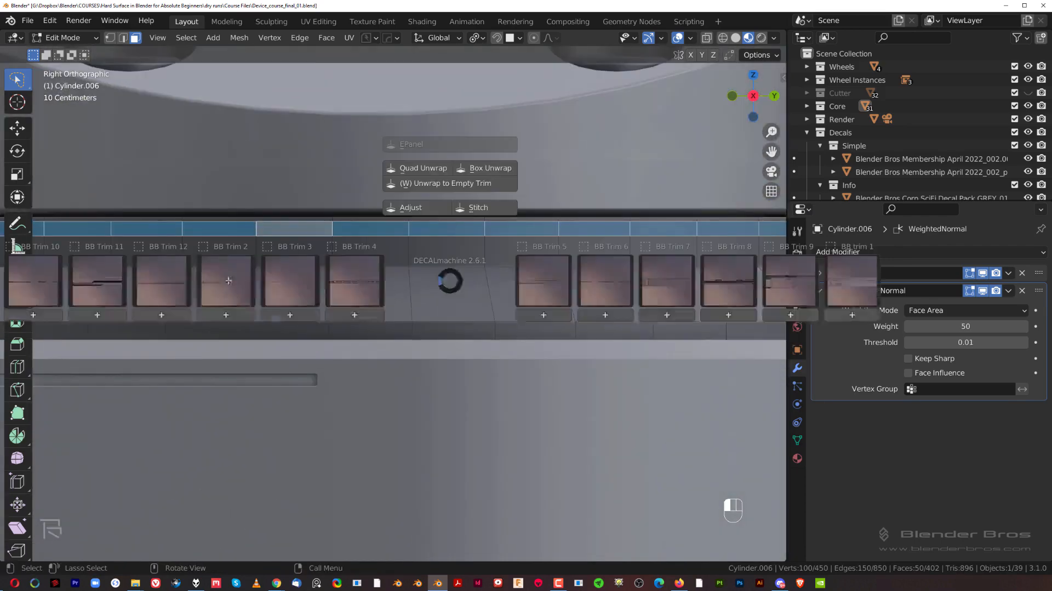
left_click(802, 295)
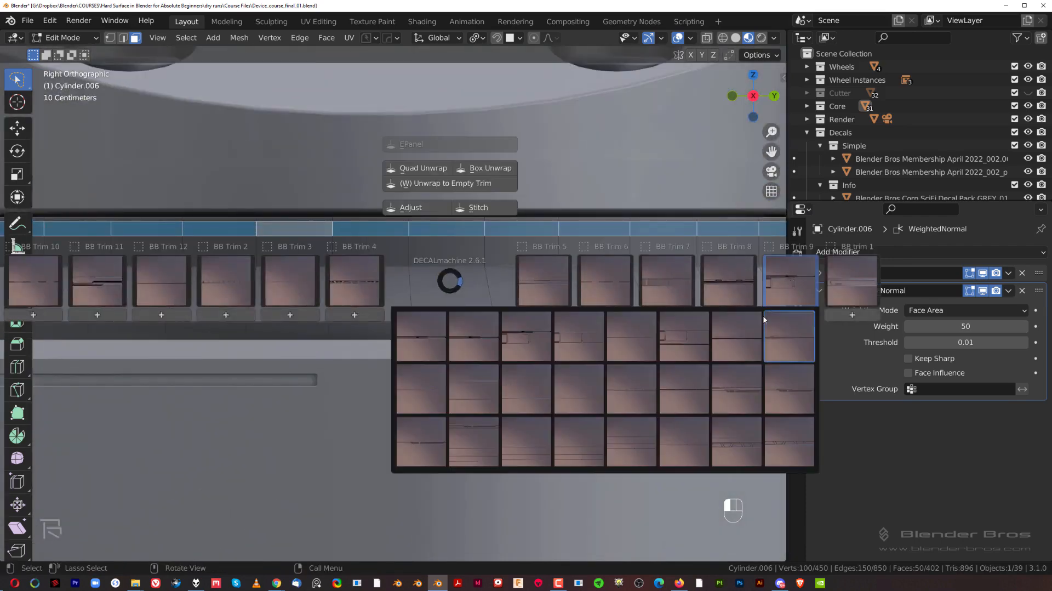
left_click(692, 340)
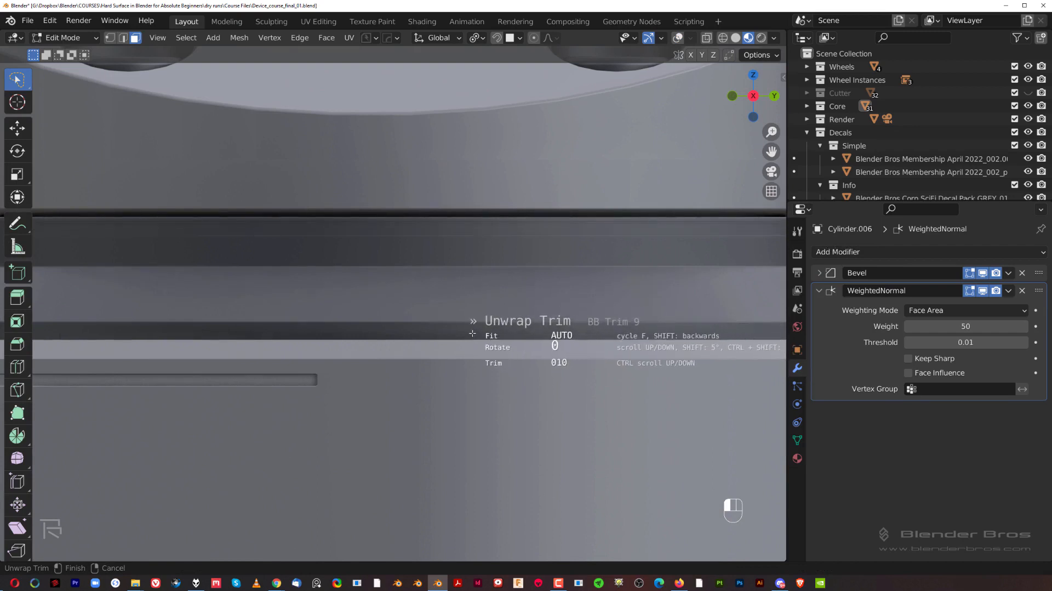
scroll(471, 330, "up", 3, "ctrl")
left_click(469, 328)
Step: Return the ring to Object Mode and clear the selection
key("Tab")
left_click(465, 219)
scroll(490, 232, "down", 4)
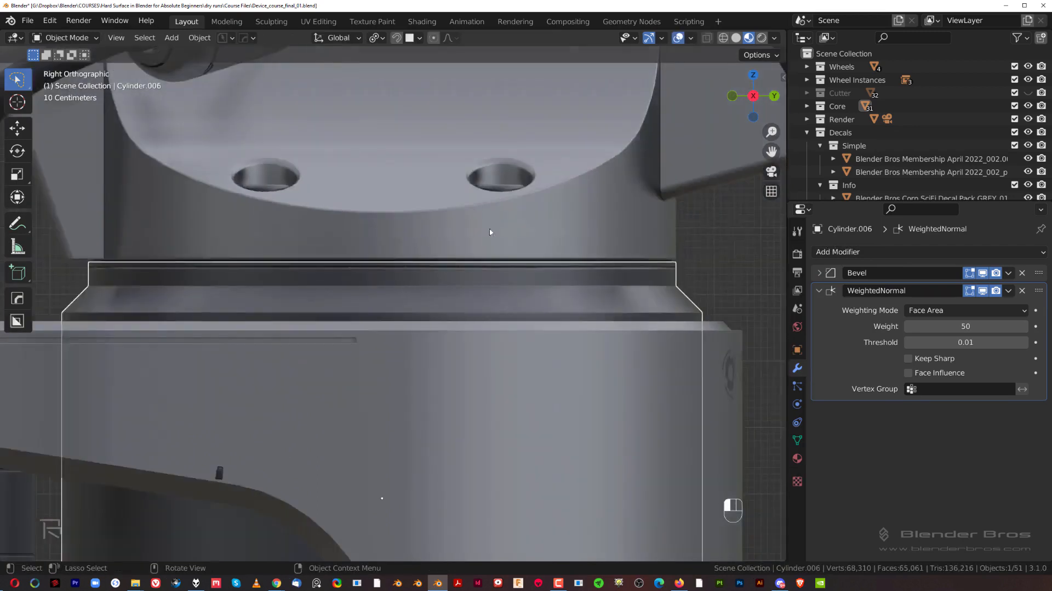
scroll(490, 232, "down", 5)
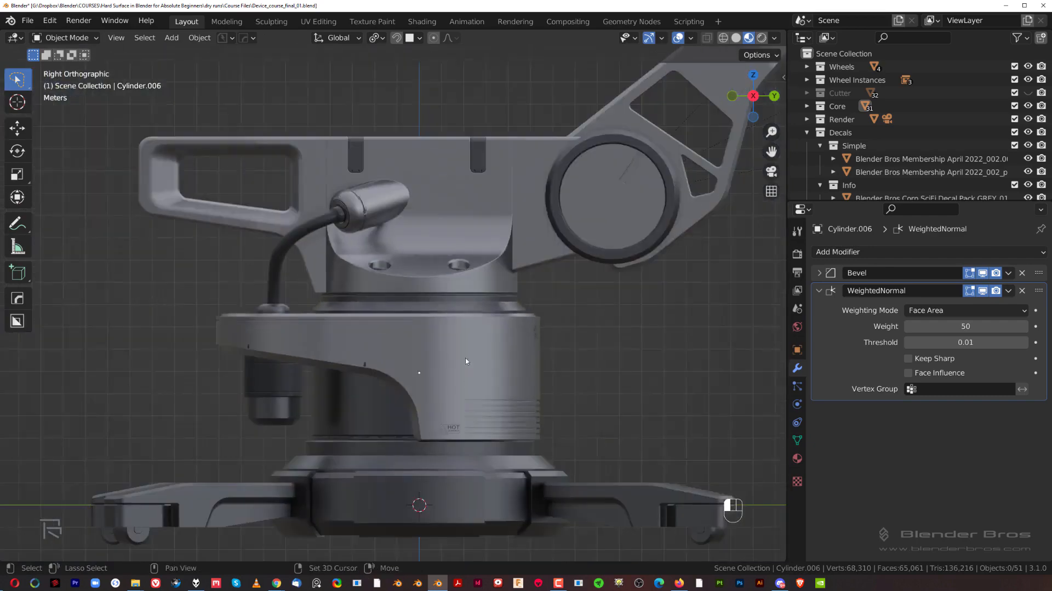
Step: Insert the Button_20 decal from the Blender Bros Scifi buttons library onto the side of the upper arm segment
scroll(465, 361, "down", 3)
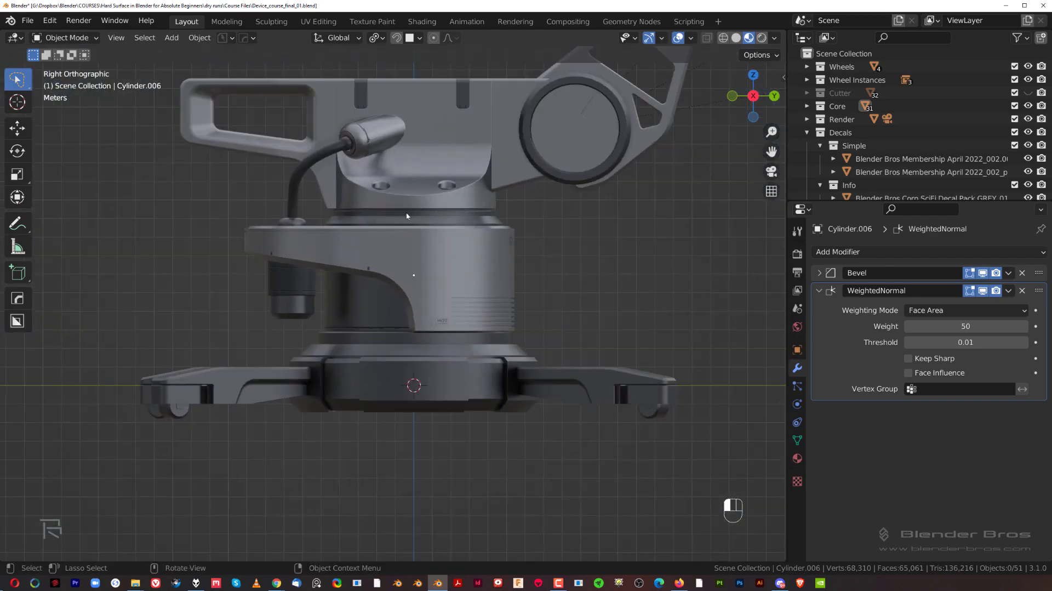
scroll(408, 237, "up", 3)
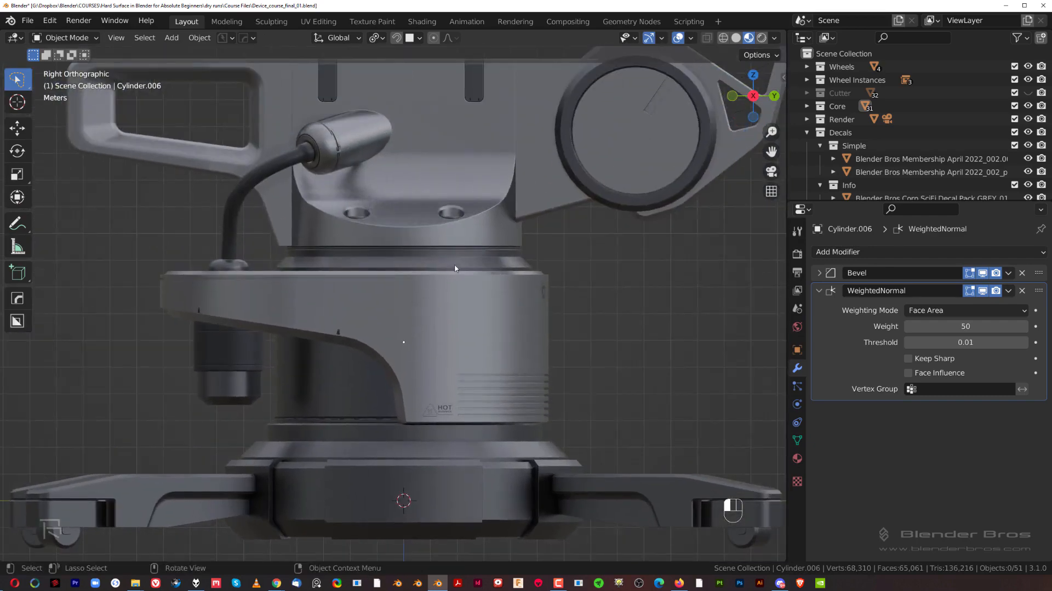
middle_click_drag(471, 238, 452, 282, "shift")
middle_click_drag(630, 195, 380, 306, "shift")
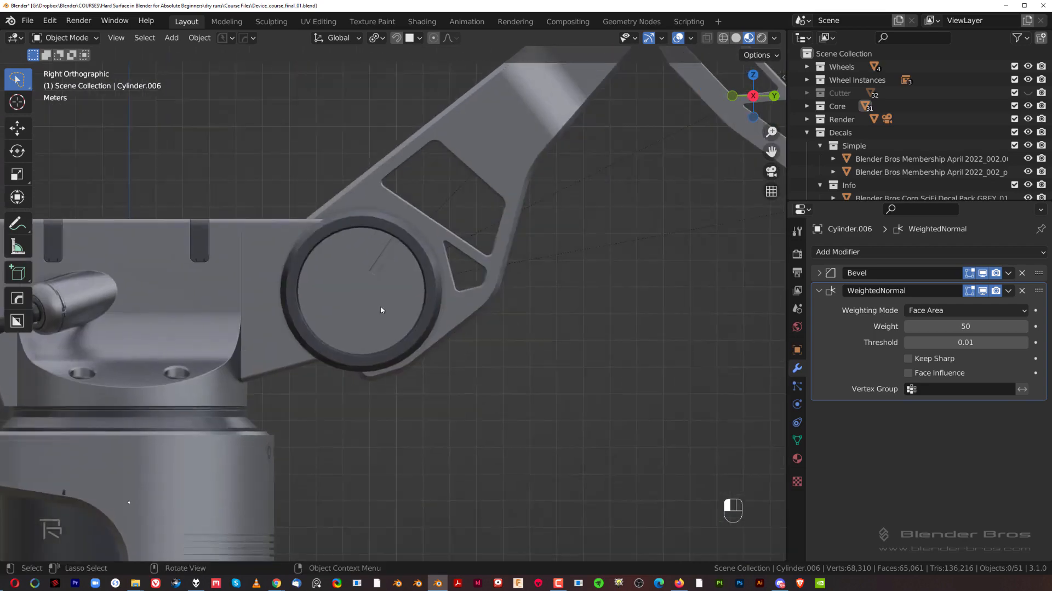
scroll(380, 296, "up", 2)
middle_click_drag(507, 257, 372, 378, "shift")
scroll(378, 367, "down", 4)
scroll(419, 255, "up", 3)
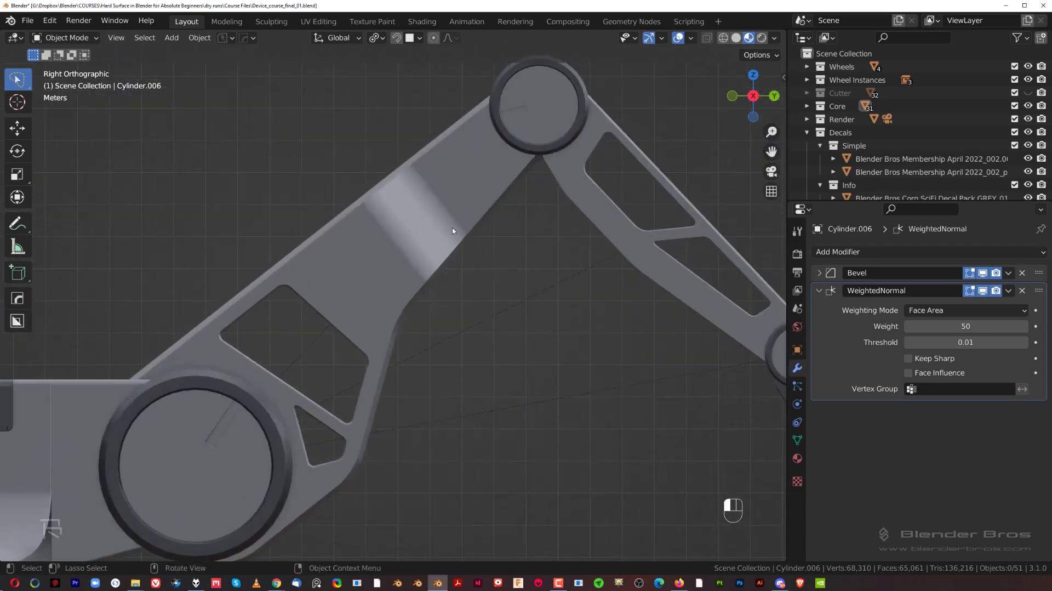
middle_click_drag(452, 230, 404, 287, "shift")
left_click(451, 213)
scroll(446, 227, "up", 3)
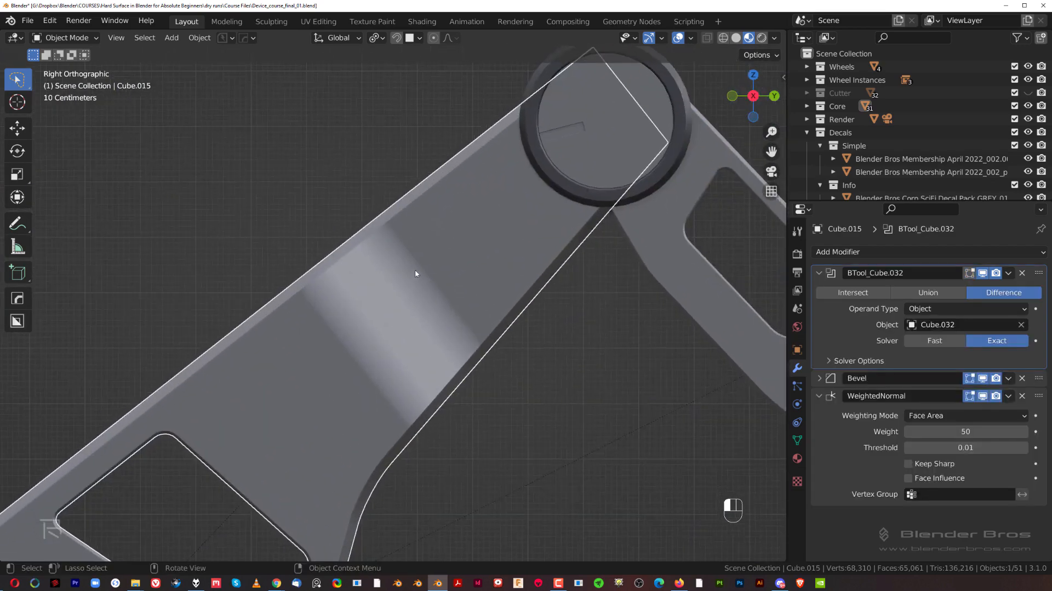
key("d")
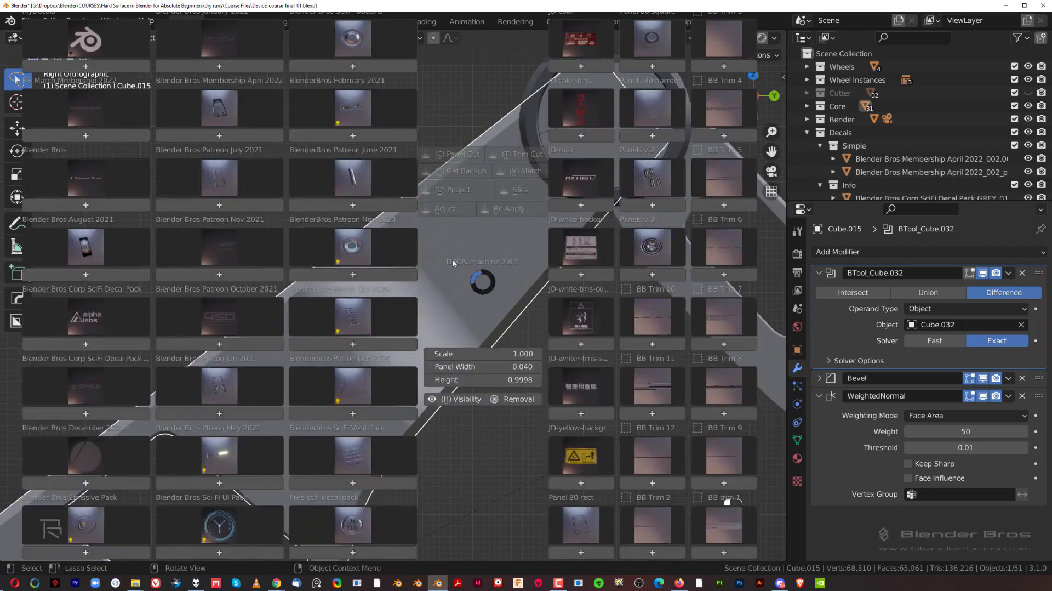
left_click(359, 54)
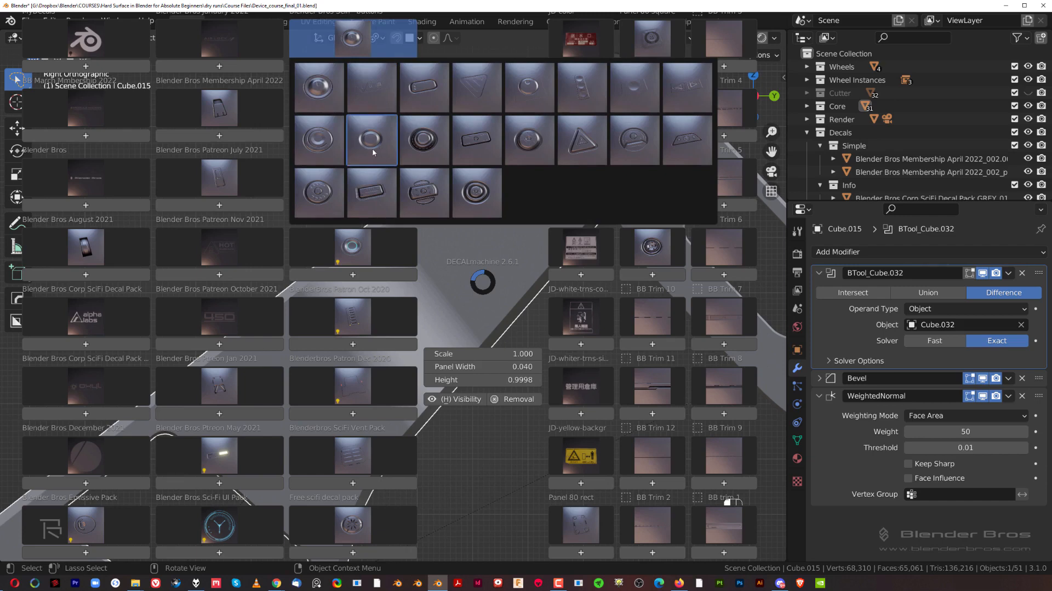
left_click(460, 204)
Step: Scale the button decal to about 0.219, enlarge it slightly, and move it to the segment's upper edge beside the elbow joint
key("s")
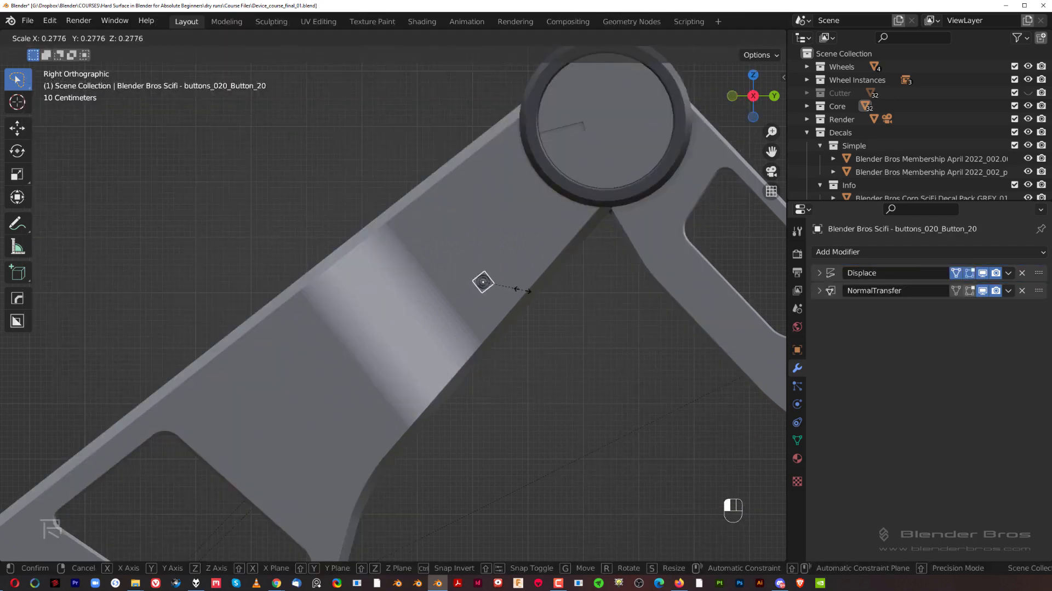
left_click(483, 313)
key("s")
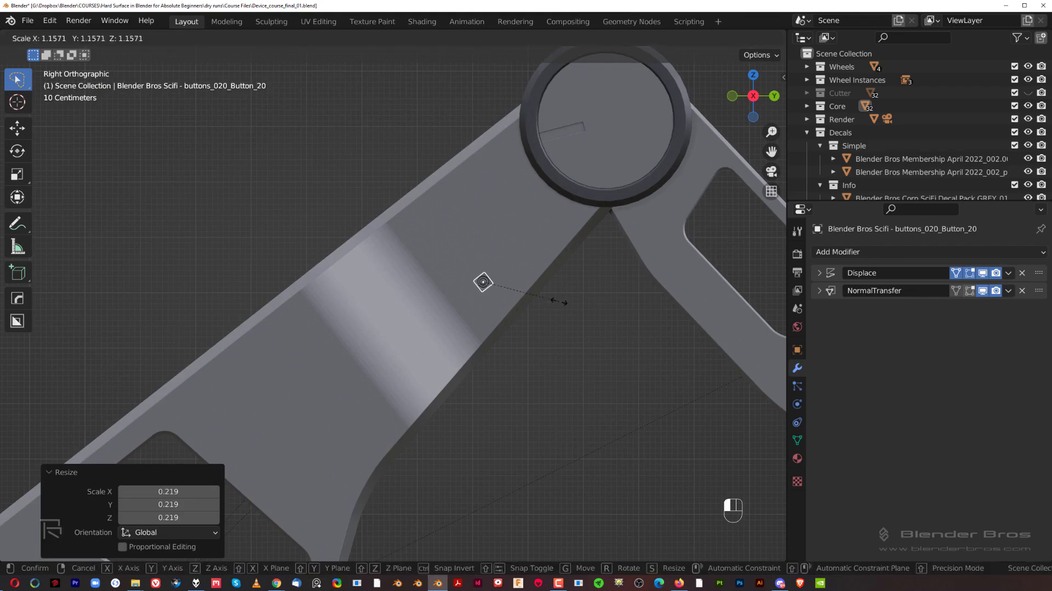
left_click(550, 299)
key("g")
left_click(487, 158)
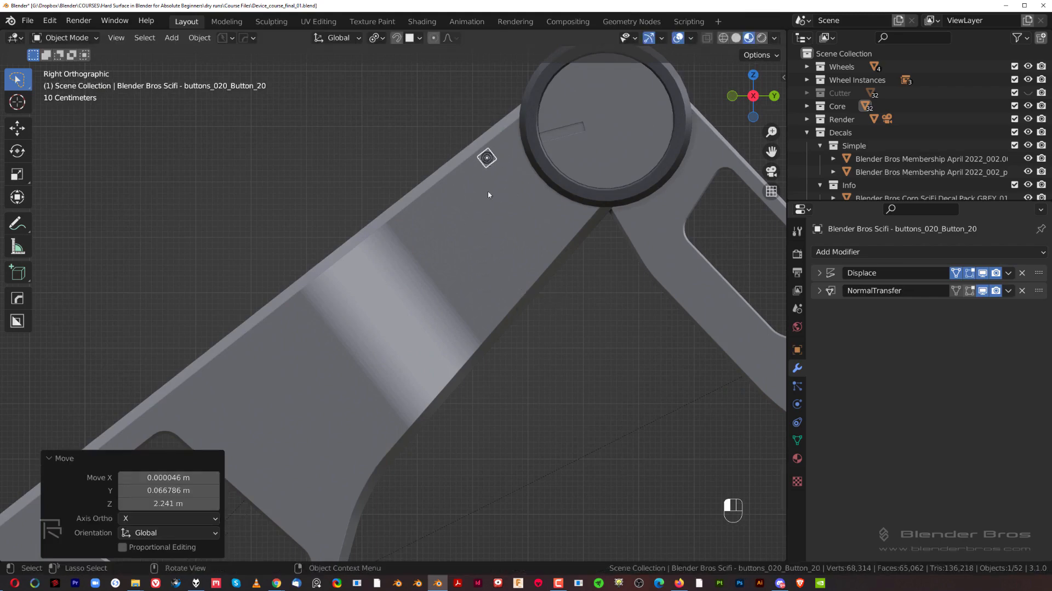
Step: Duplicate the button decal twice, placing copies at the upper arm's lower-edge bend and on its upper edge above the large cutout
scroll(515, 184, "down", 2)
key("shift+d")
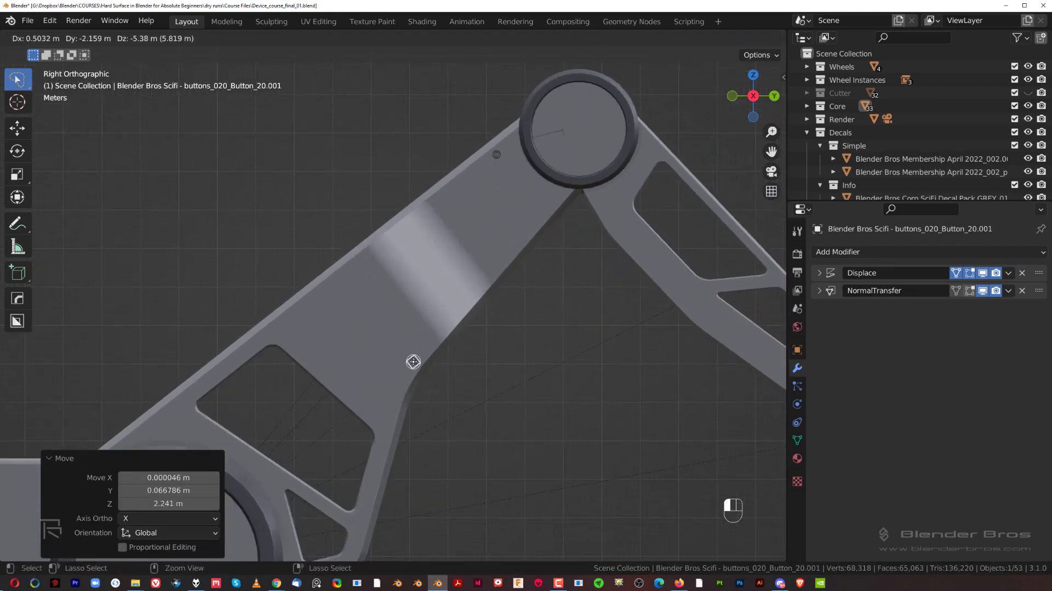
left_click(424, 346)
scroll(424, 350, "down", 2)
scroll(521, 278, "up", 3)
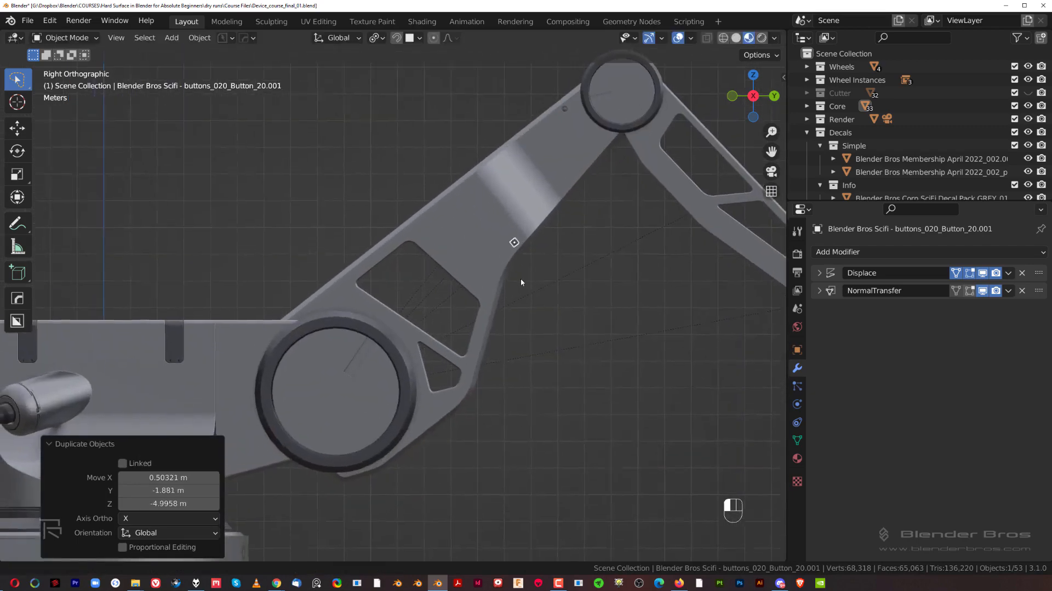
key("shift+d")
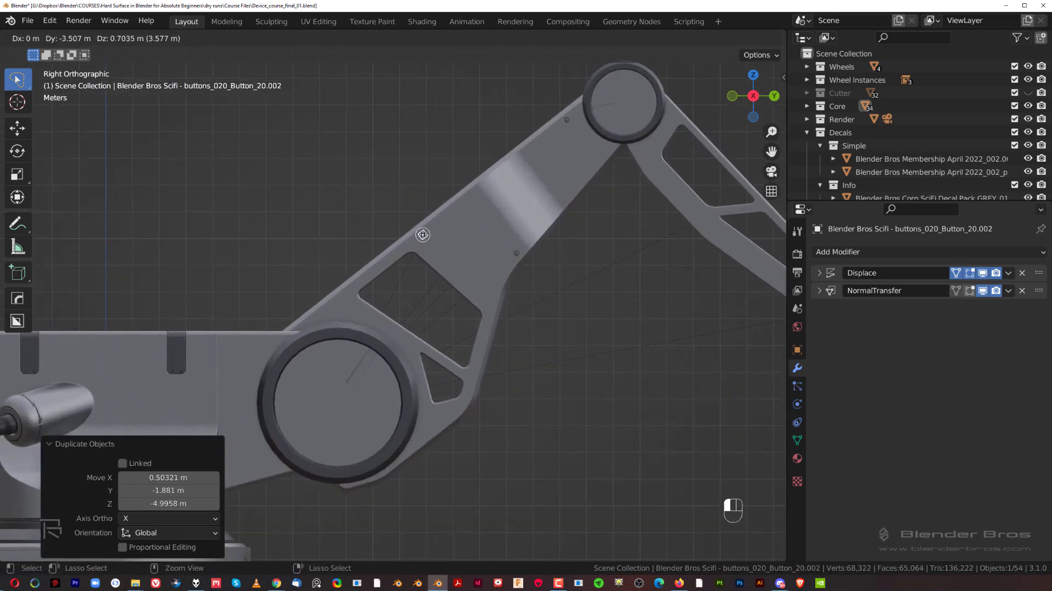
left_click(422, 237)
scroll(454, 262, "down", 2)
scroll(334, 309, "up", 2)
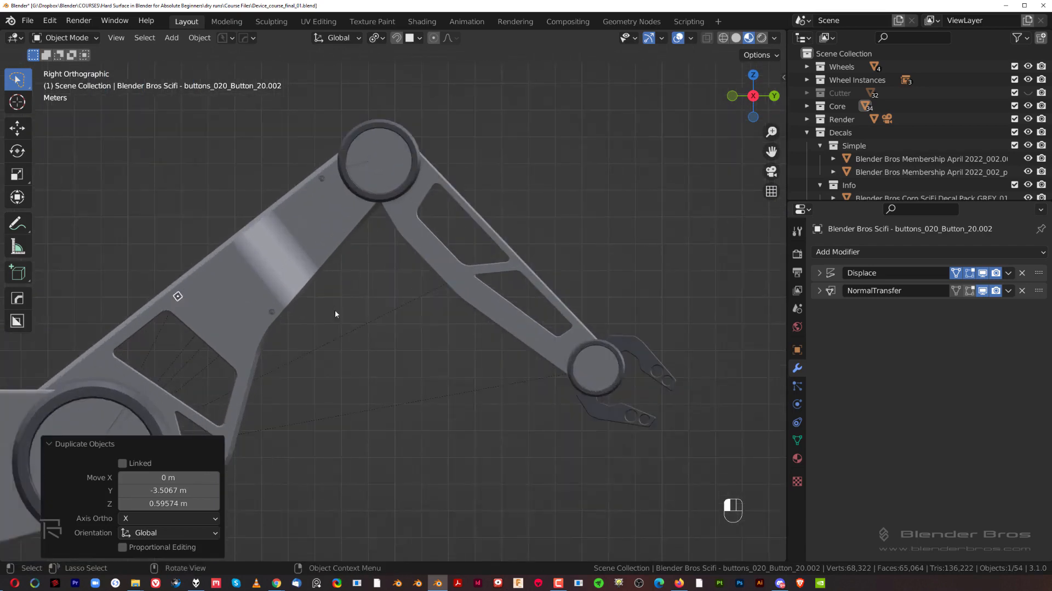
Step: Duplicate the button decal onto the forearm twice, beside the wrist joint and midway along the lower edge
left_click(272, 313)
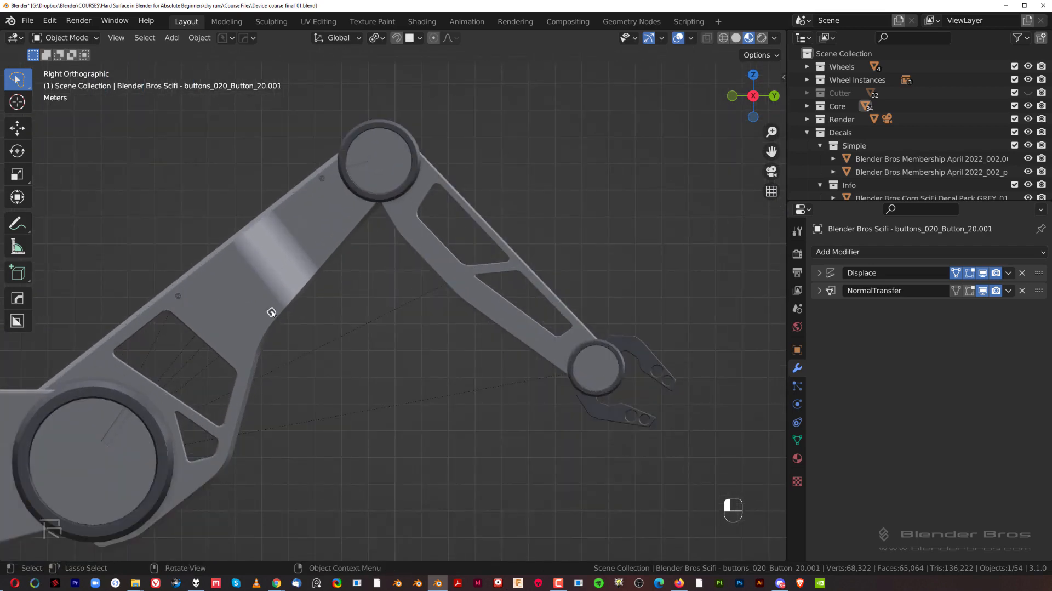
key("shift+d")
left_click(549, 353)
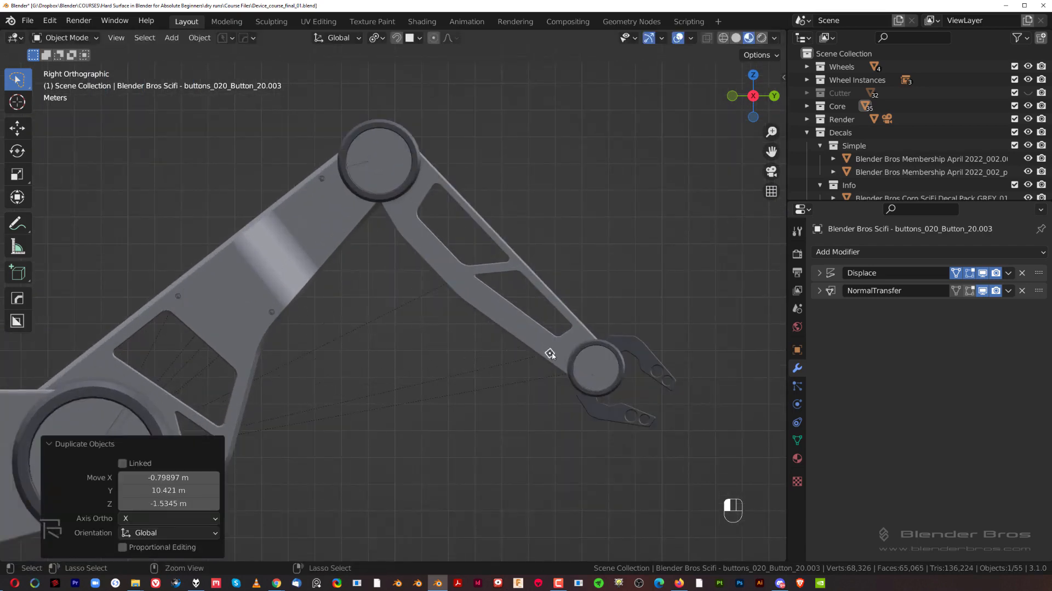
key("shift+d")
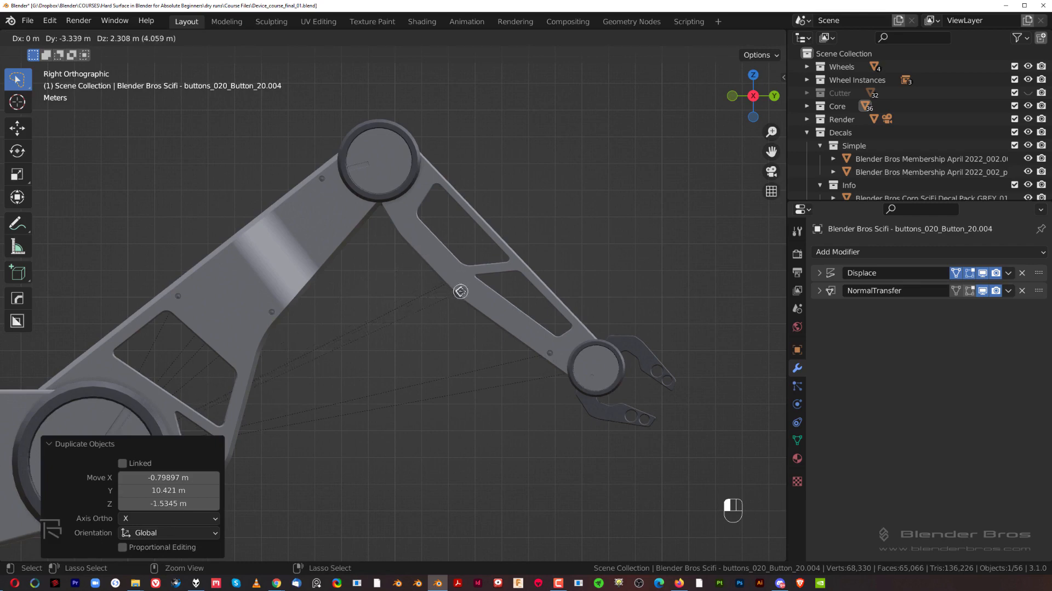
left_click(467, 291)
key("shift+d")
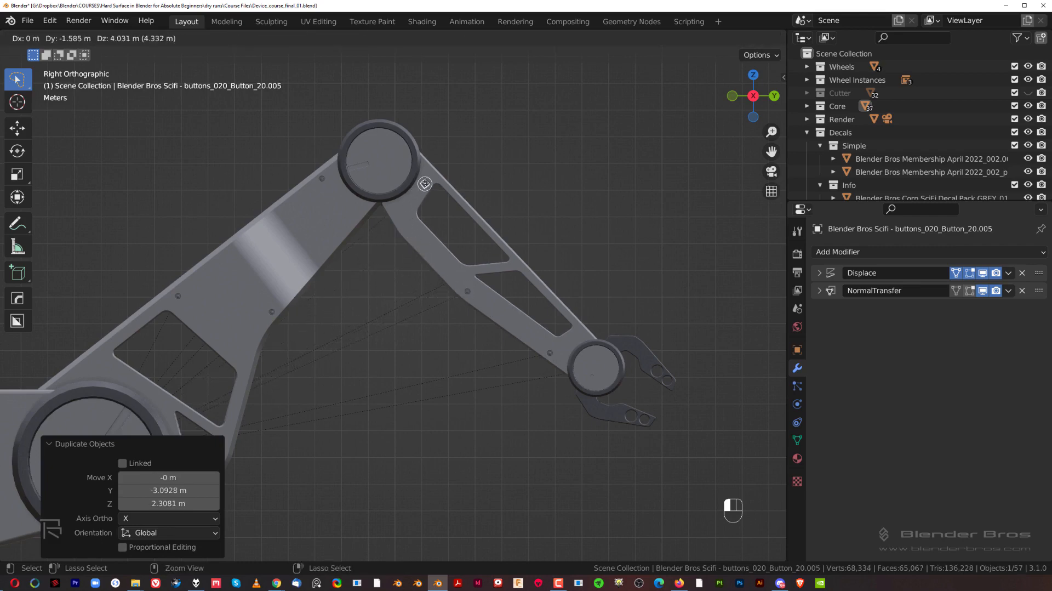
left_click(407, 230)
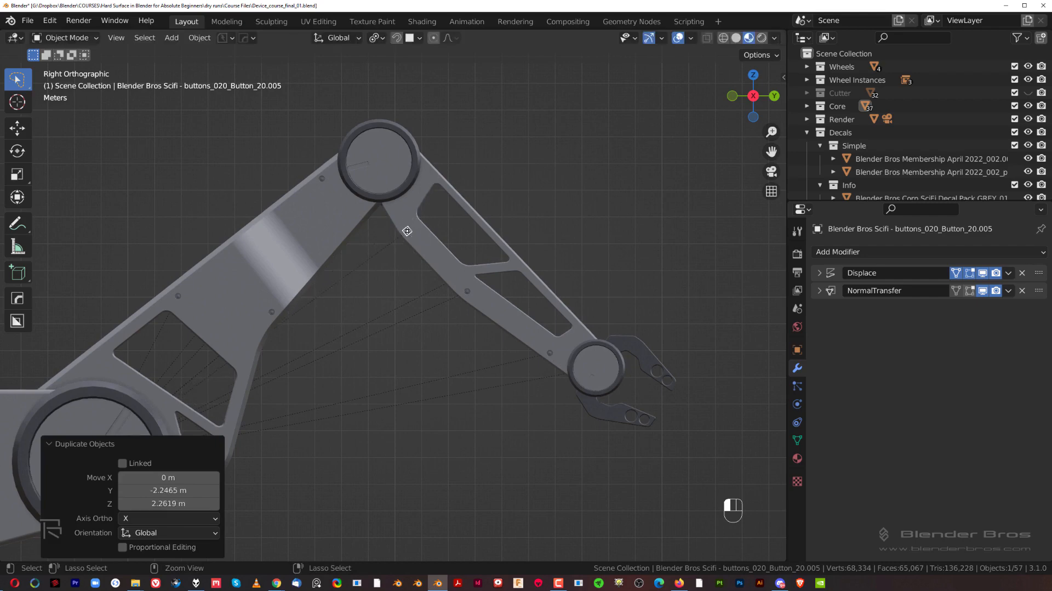
key("x")
left_click(426, 252)
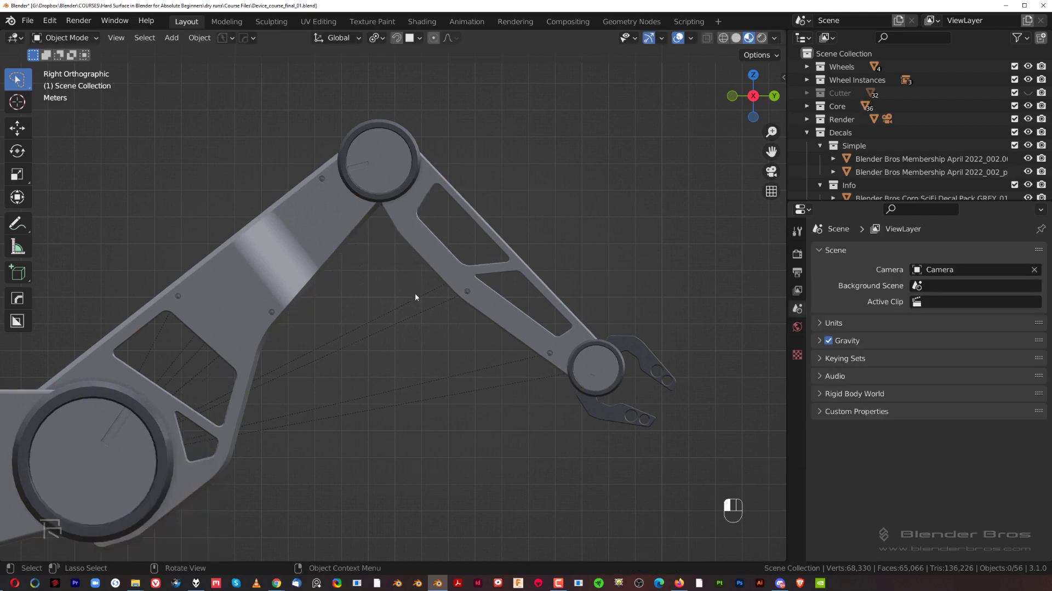
Step: Select all five button decals sharing the common parent and project them onto the arm surface
double_click(467, 291)
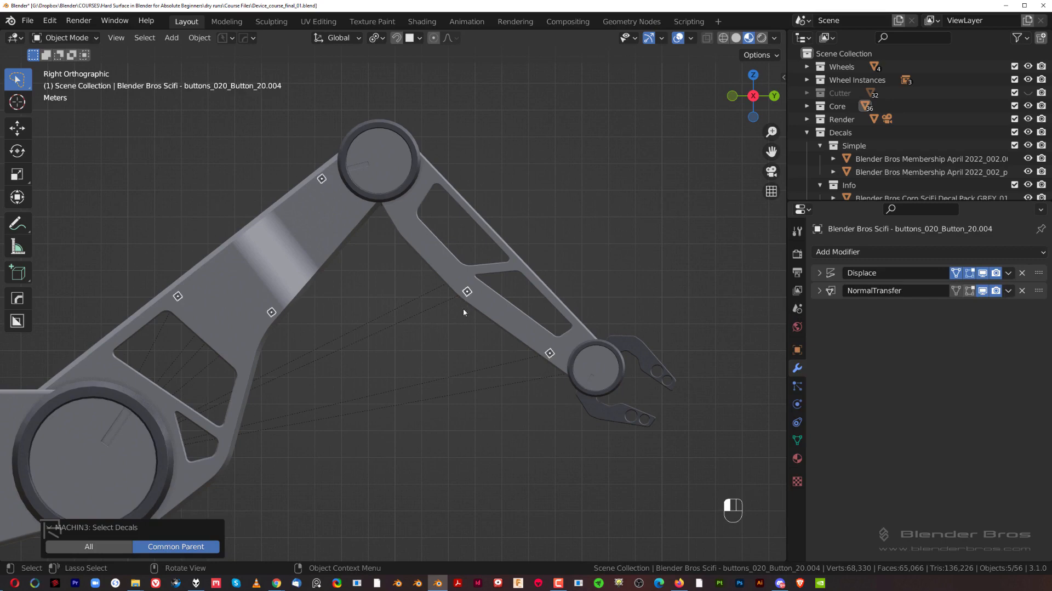
scroll(417, 328, "down", 4)
scroll(408, 331, "up", 5)
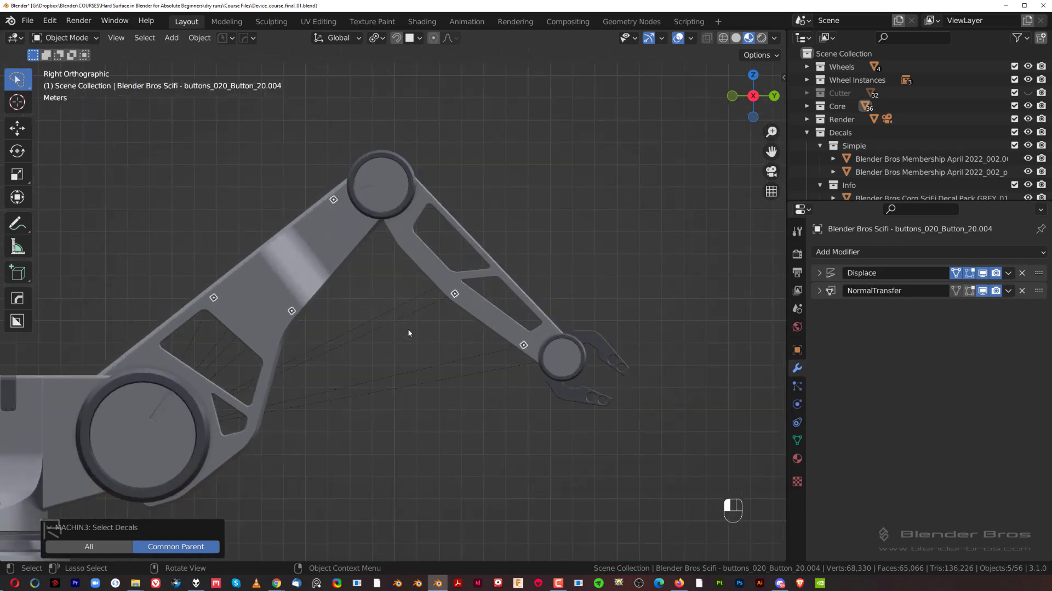
scroll(362, 299, "up", 1)
key("d")
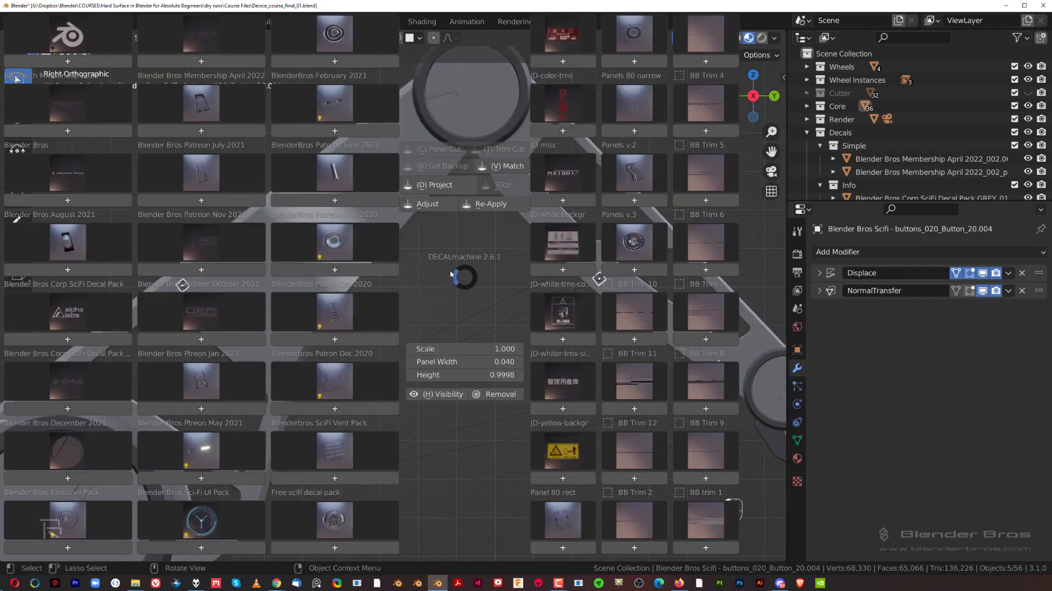
left_click(435, 186)
Step: Mirror the five projected button decals to the opposite side of the arm, using the upper arm segment as the active object
scroll(447, 189, "down", 1)
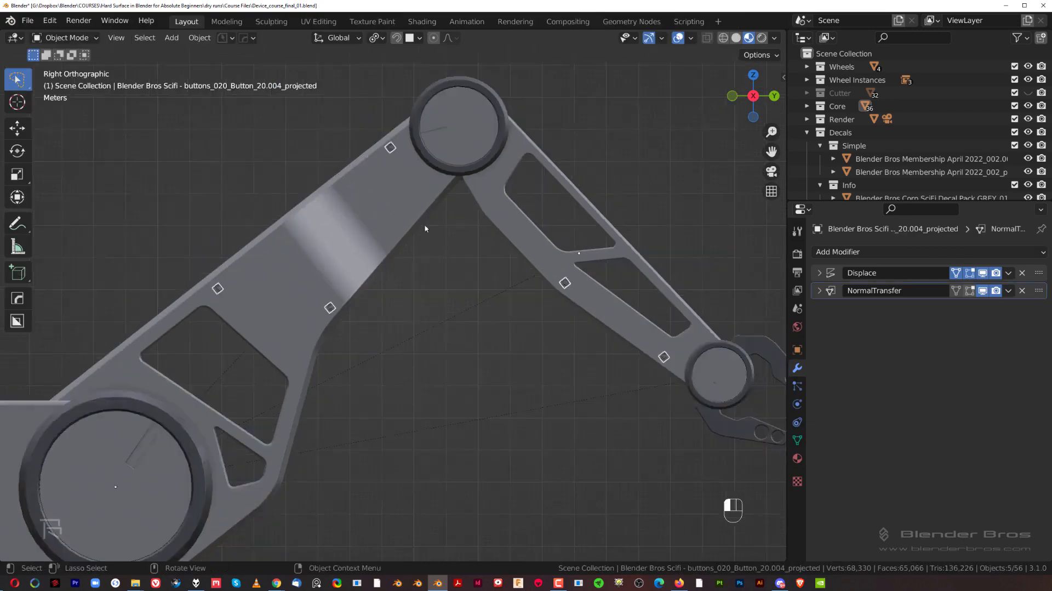
middle_click_drag(425, 227, 432, 255)
left_click(449, 245)
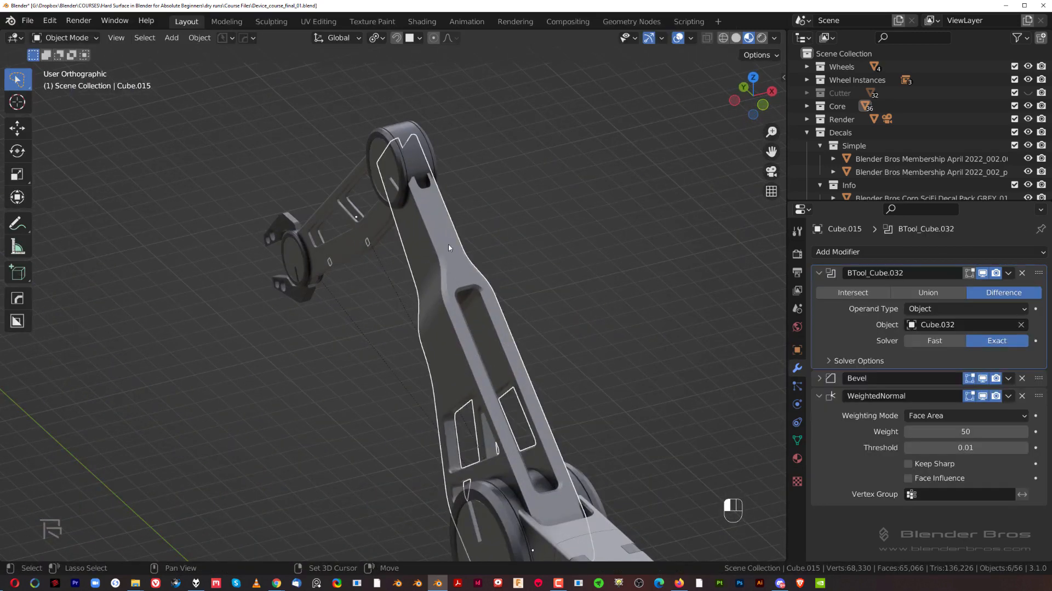
key("alt+x")
right_click(621, 515)
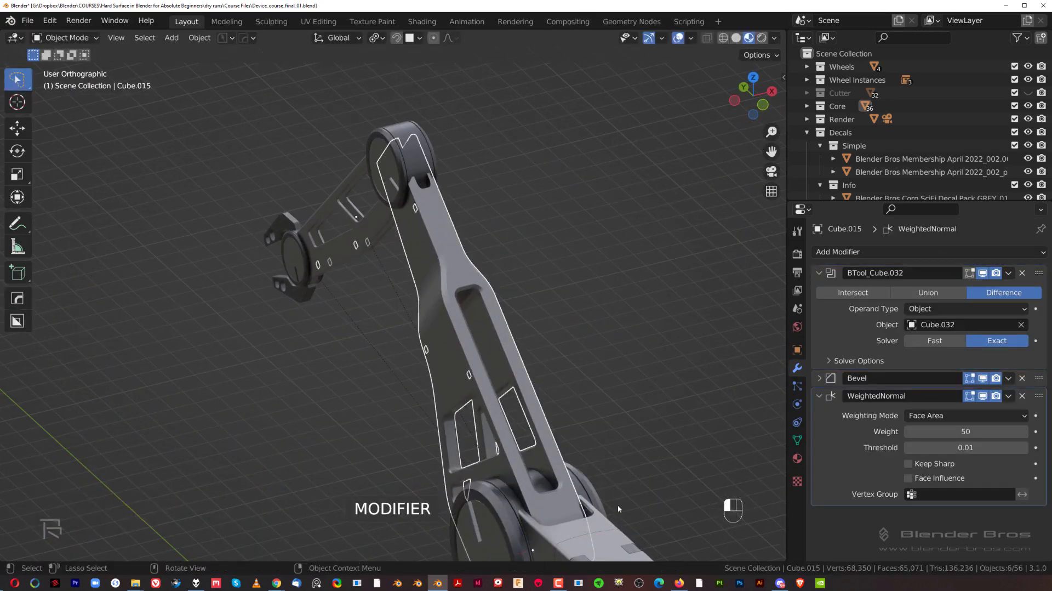
Step: Clear the selection and examine a projected button decal on the upper arm up close and from a distance
middle_click_drag(617, 504, 564, 331)
scroll(564, 332, "down", 4)
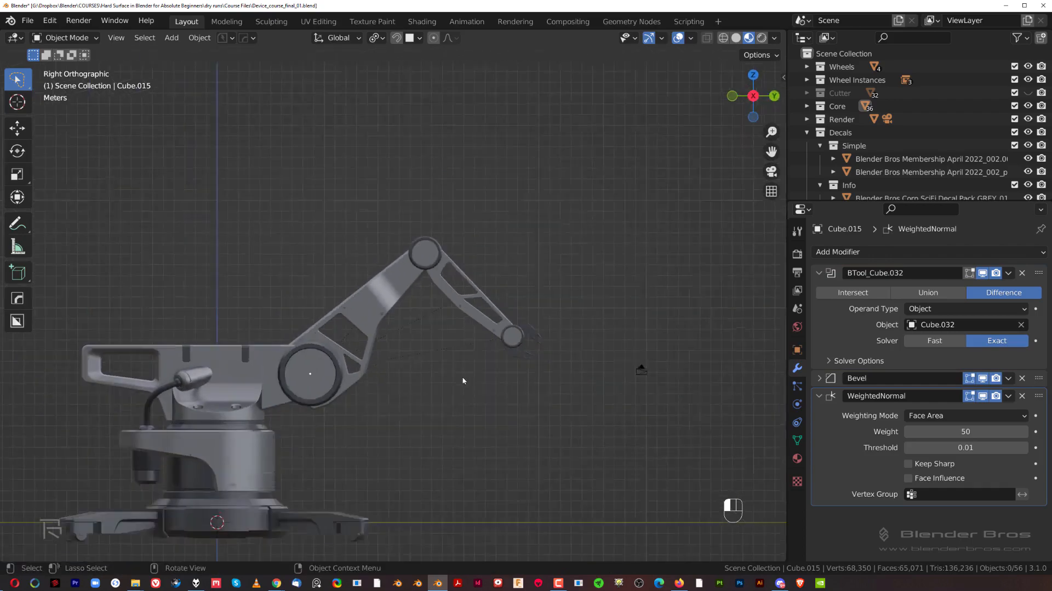
scroll(424, 352, "up", 3)
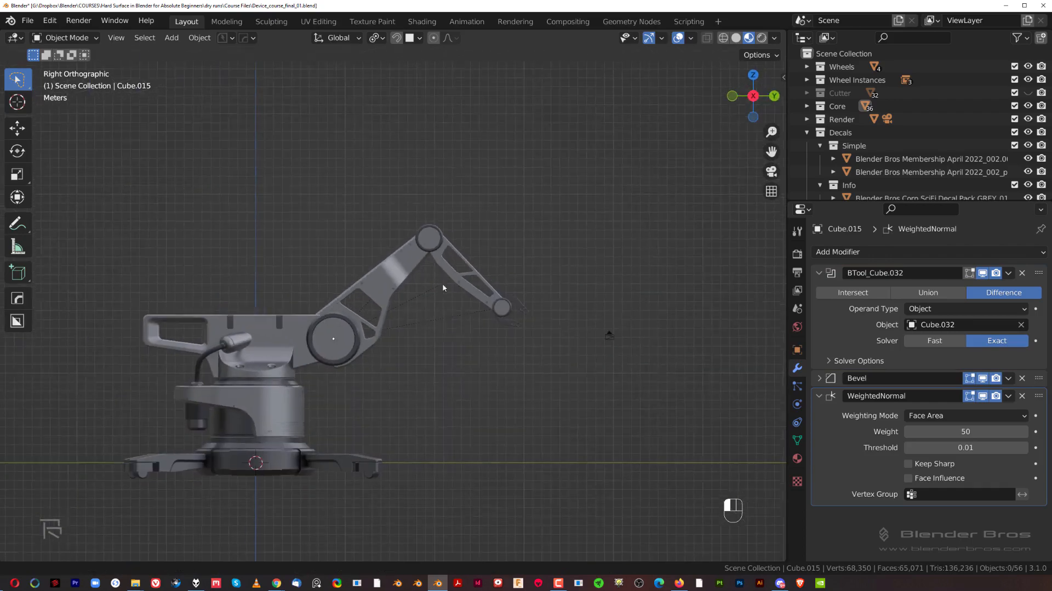
scroll(428, 310, "up", 10)
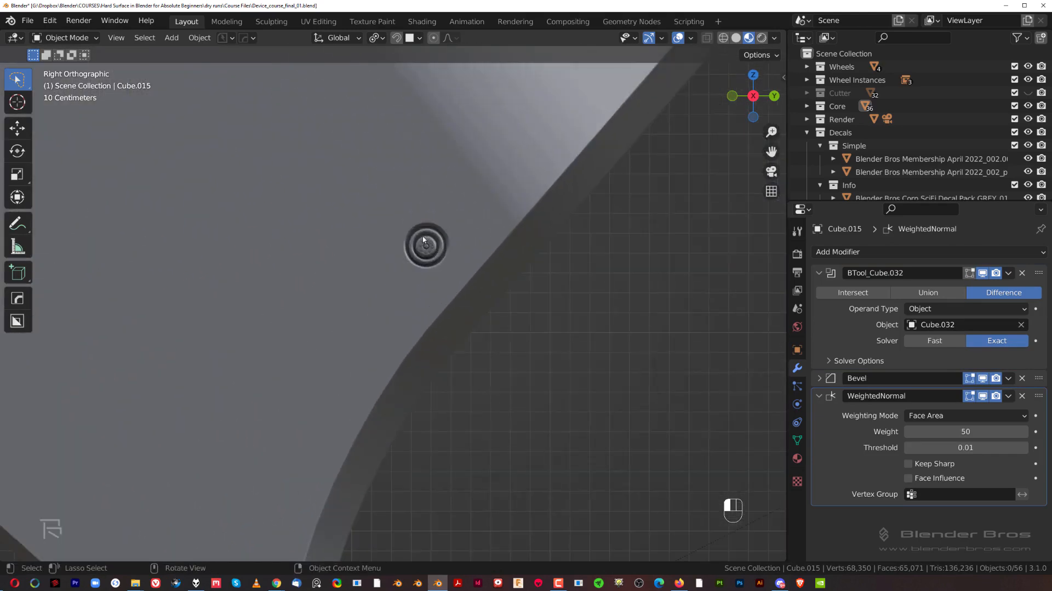
middle_click_drag(425, 274, 463, 261)
scroll(403, 302, "up", 3)
scroll(383, 301, "down", 10)
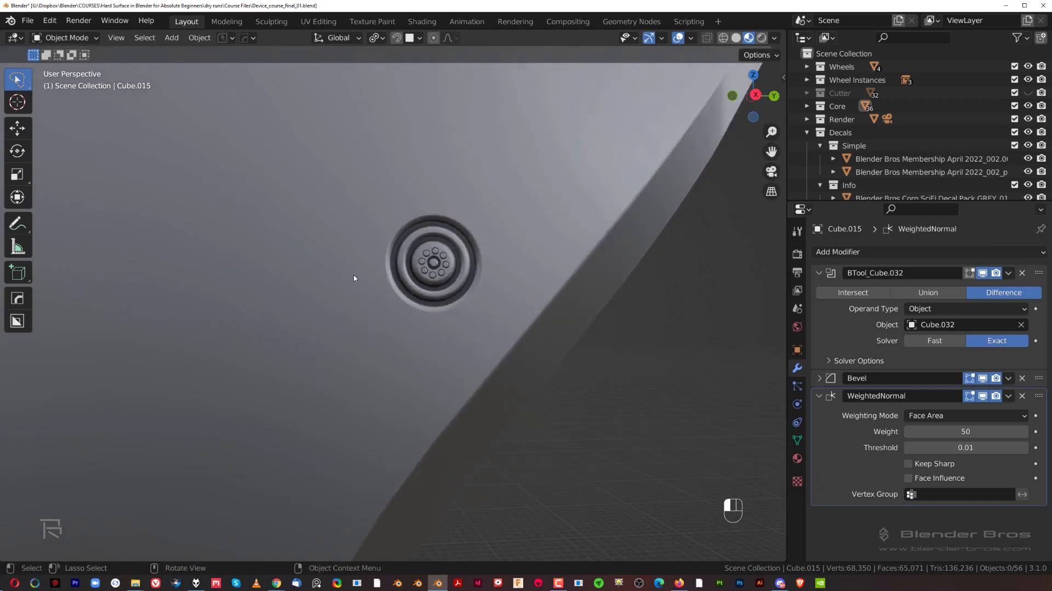
scroll(417, 271, "down", 6)
Step: Select the loop of front faces around the dark ring of the large shoulder joint in Edit Mode
middle_click_drag(423, 298, 549, 291)
scroll(550, 291, "up", 4)
left_click(443, 269)
middle_click_drag(350, 219, 329, 208)
key("Tab")
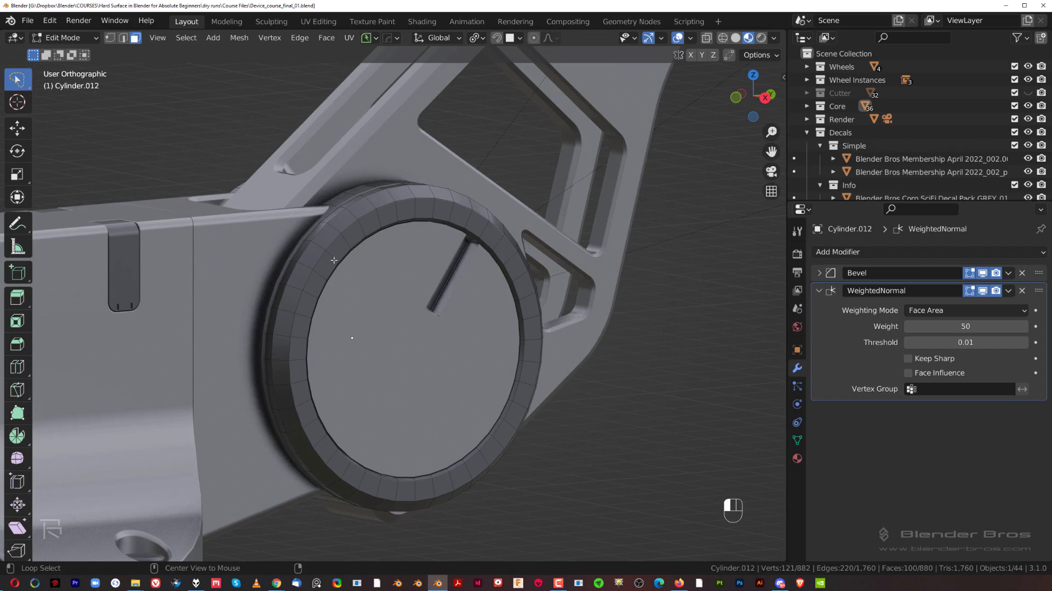
left_click(334, 259, "alt")
middle_click_drag(333, 260, 374, 274)
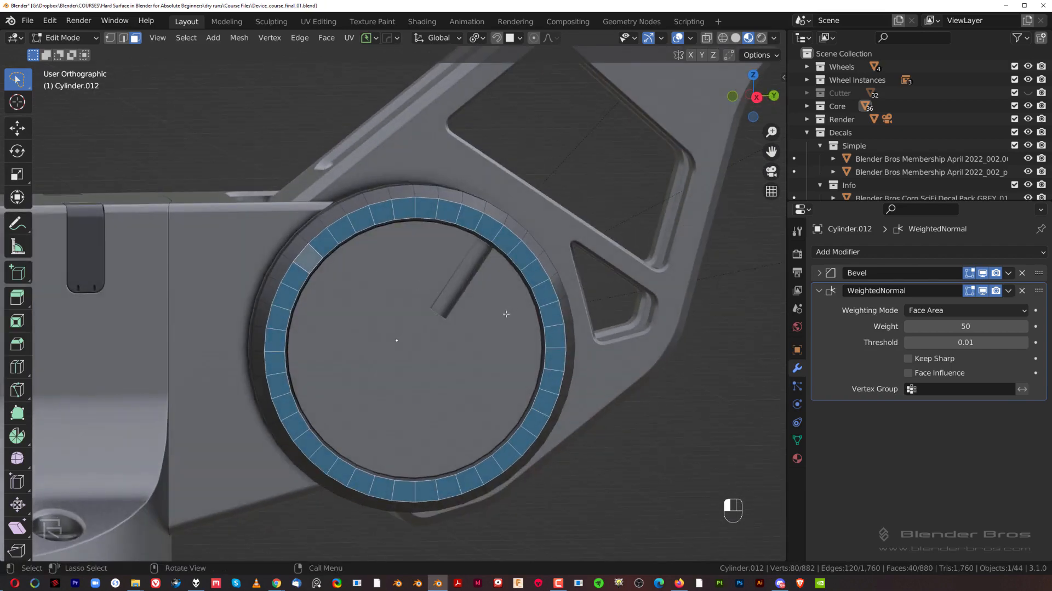
Step: Unwrap the selected loop of ring faces to trim 001 of the BB Trim 10 sheet, and return to Object Mode in the right side view
key("d")
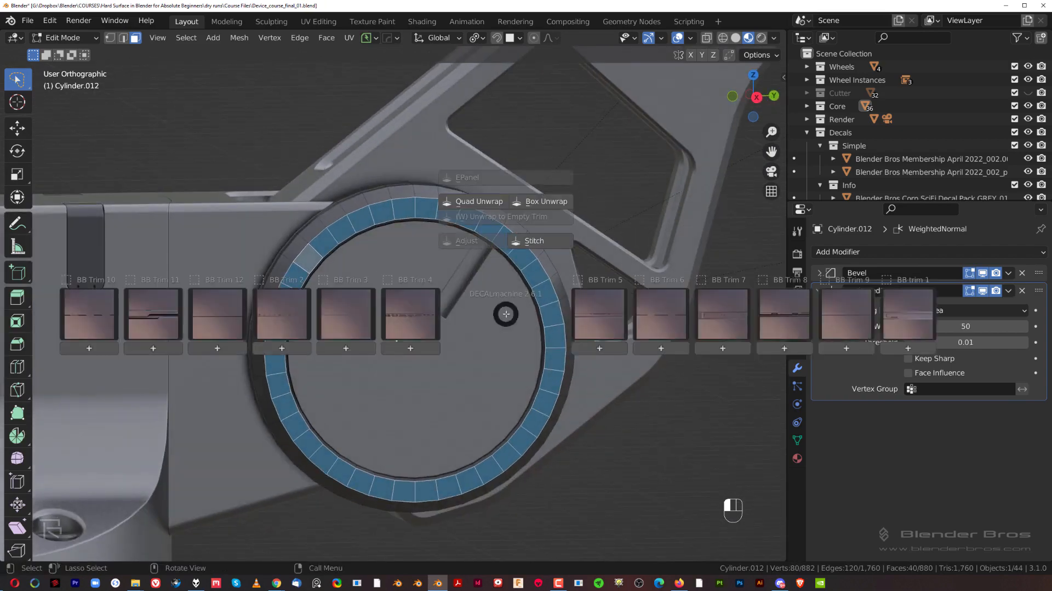
left_click(85, 323)
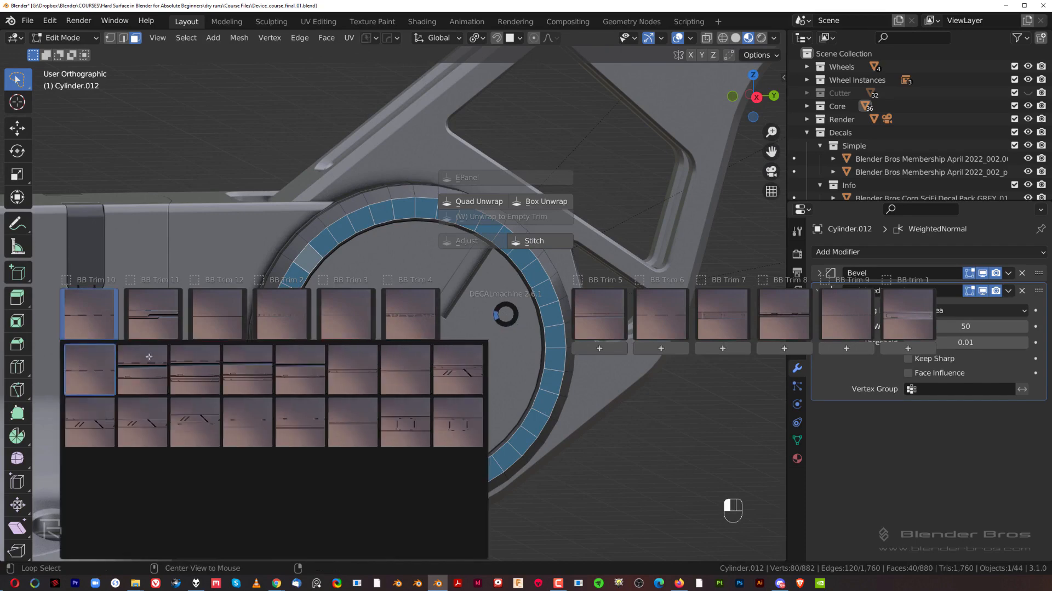
left_click(381, 308)
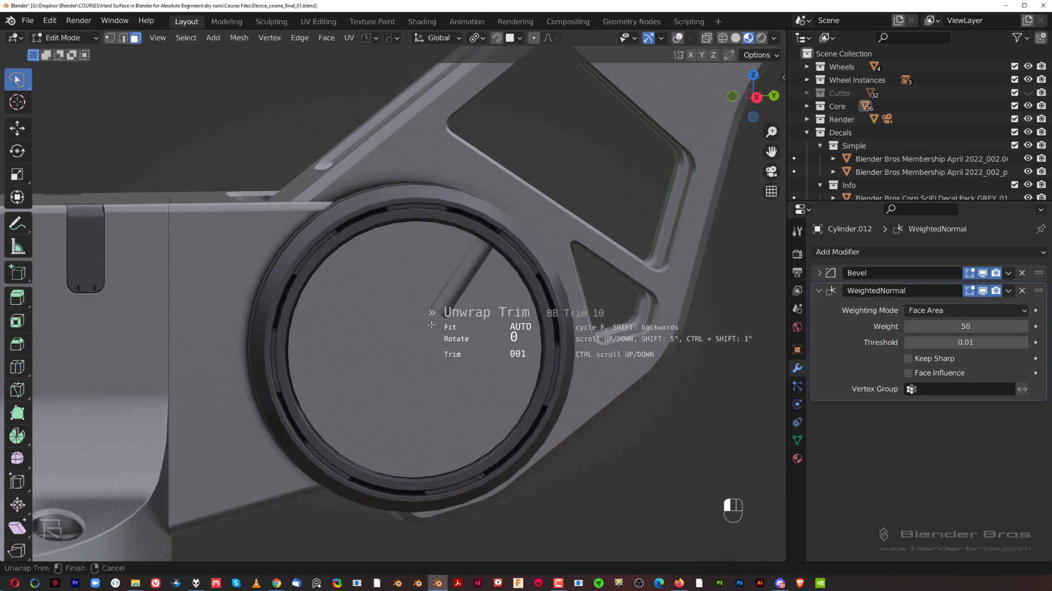
left_click(433, 328)
key("Tab")
scroll(508, 258, "down", 7)
key("KP_3")
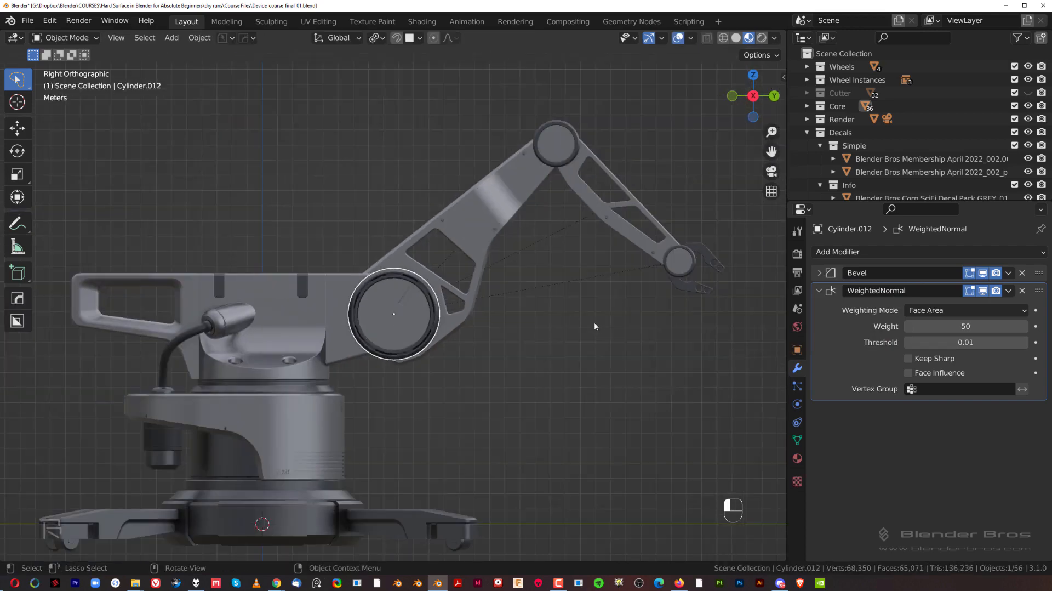
scroll(434, 352, "down", 1)
scroll(399, 265, "up", 5)
scroll(540, 233, "down", 6)
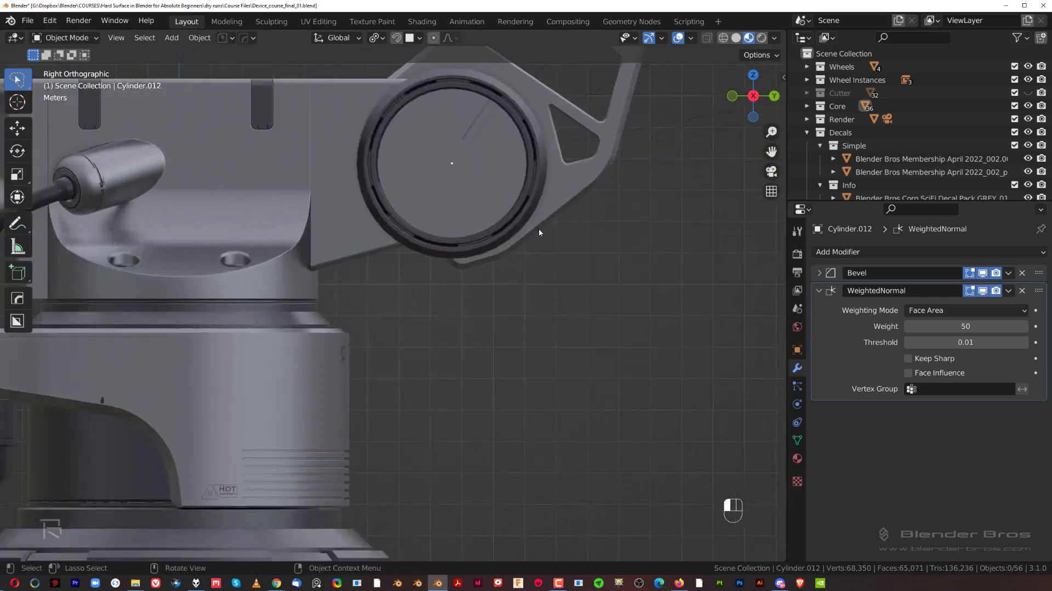
scroll(424, 274, "up", 1)
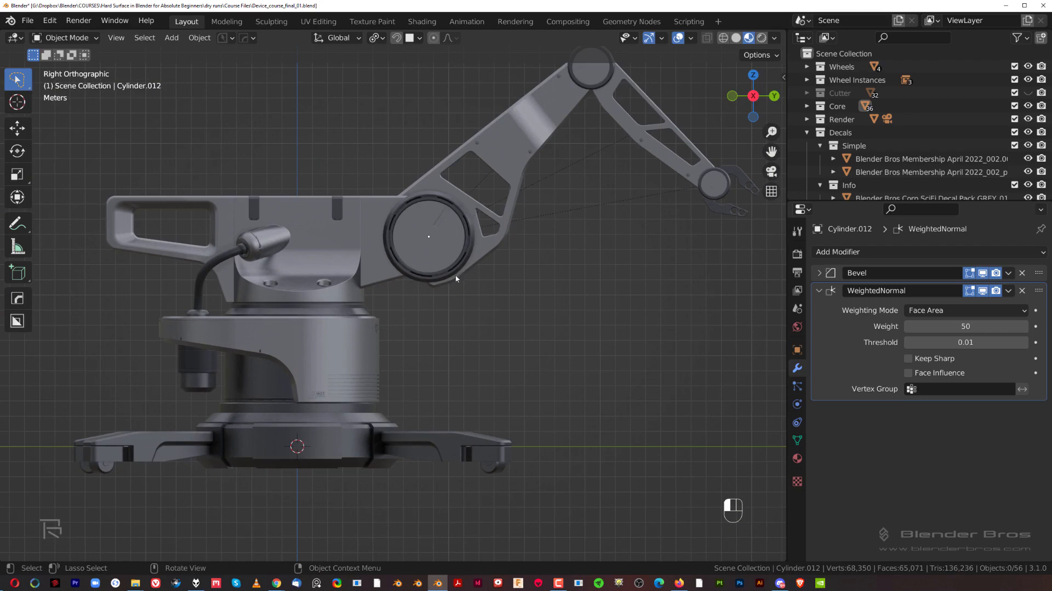
scroll(455, 211, "up", 6)
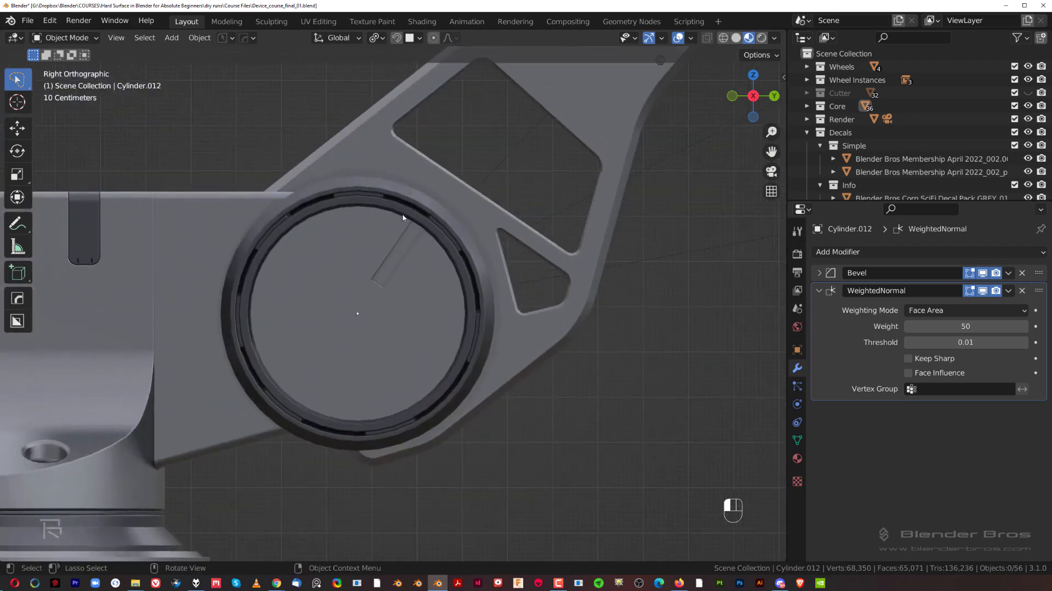
Step: Unwrap the shoulder joint's front face loop to trim 026 of the BB Trim 10 sheet and return to Object Mode
key("Tab")
scroll(438, 247, "up", 2)
left_click(502, 268, "alt")
key("d")
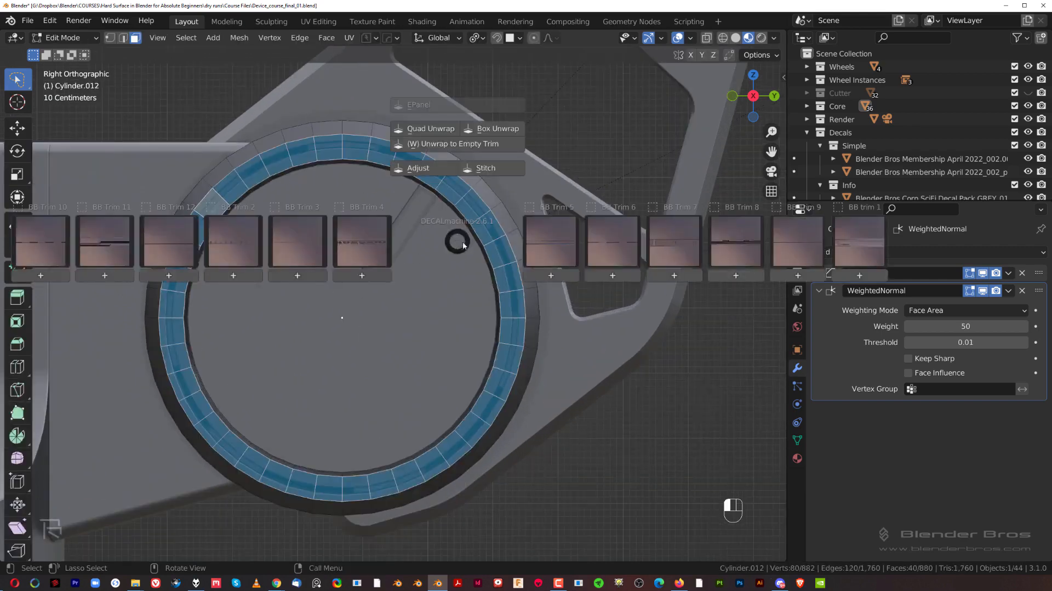
left_click(54, 246)
left_click(70, 297)
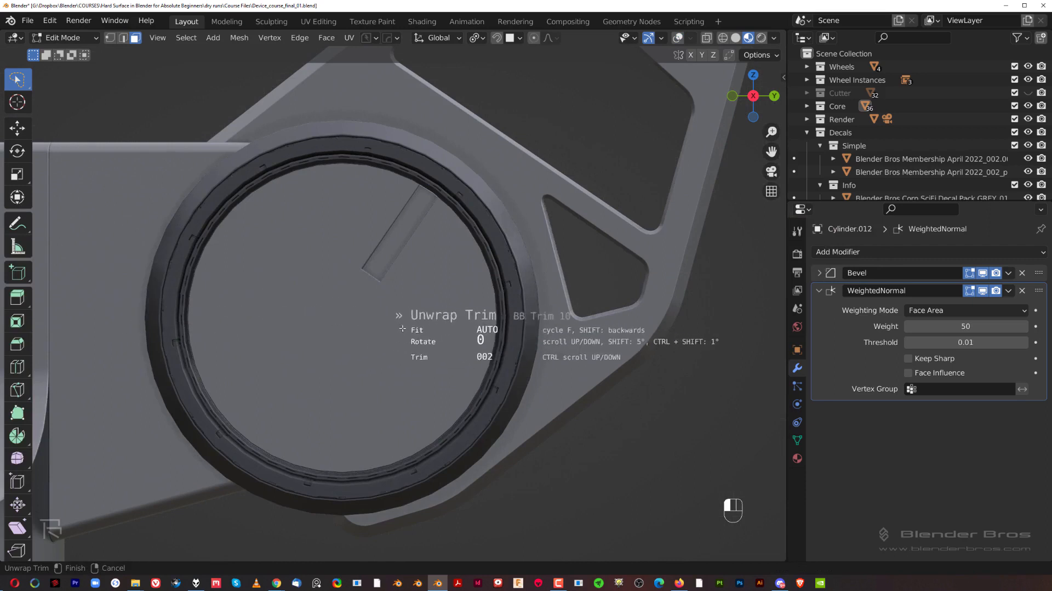
scroll(404, 343, "up", 7, "ctrl")
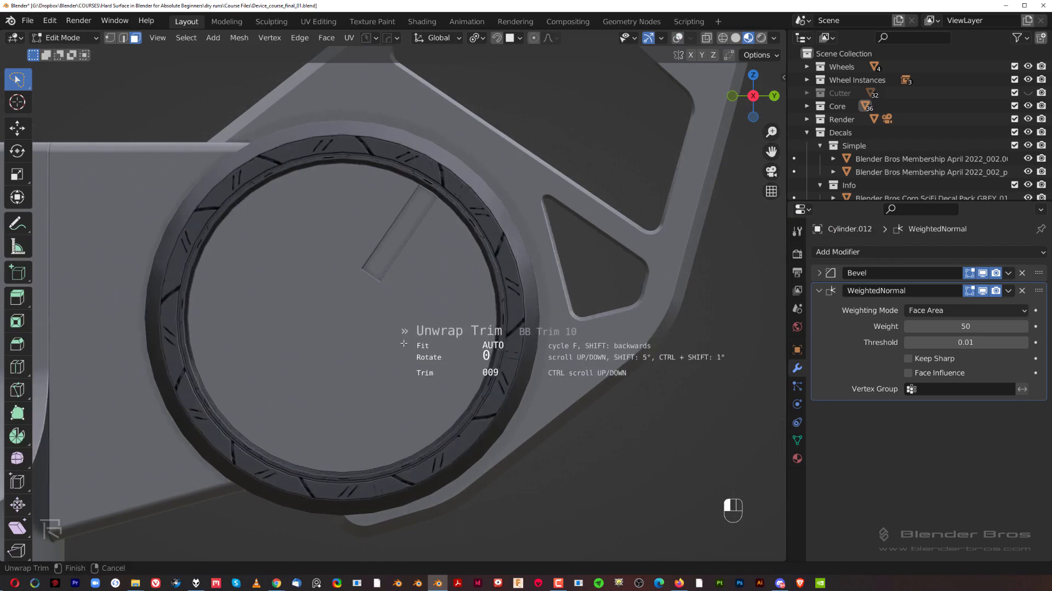
scroll(405, 345, "up", 6, "ctrl")
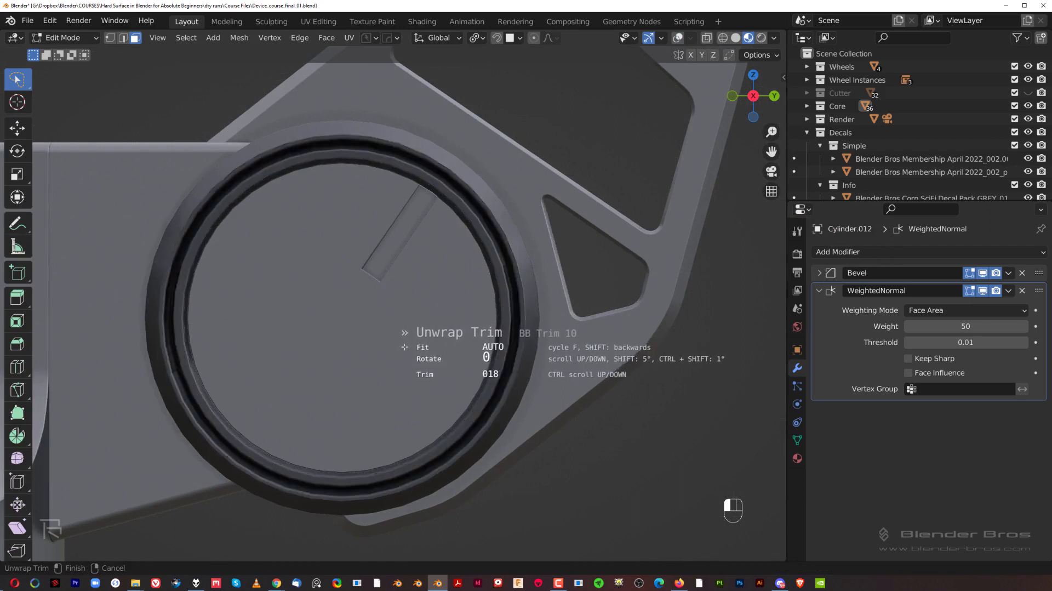
scroll(407, 345, "up", 5, "ctrl")
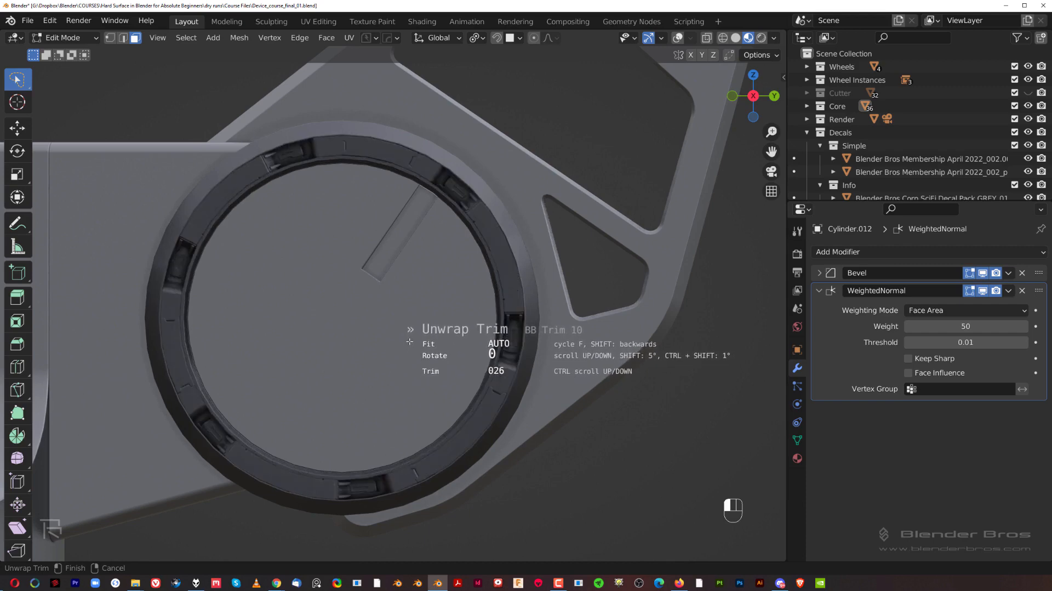
left_click(411, 336)
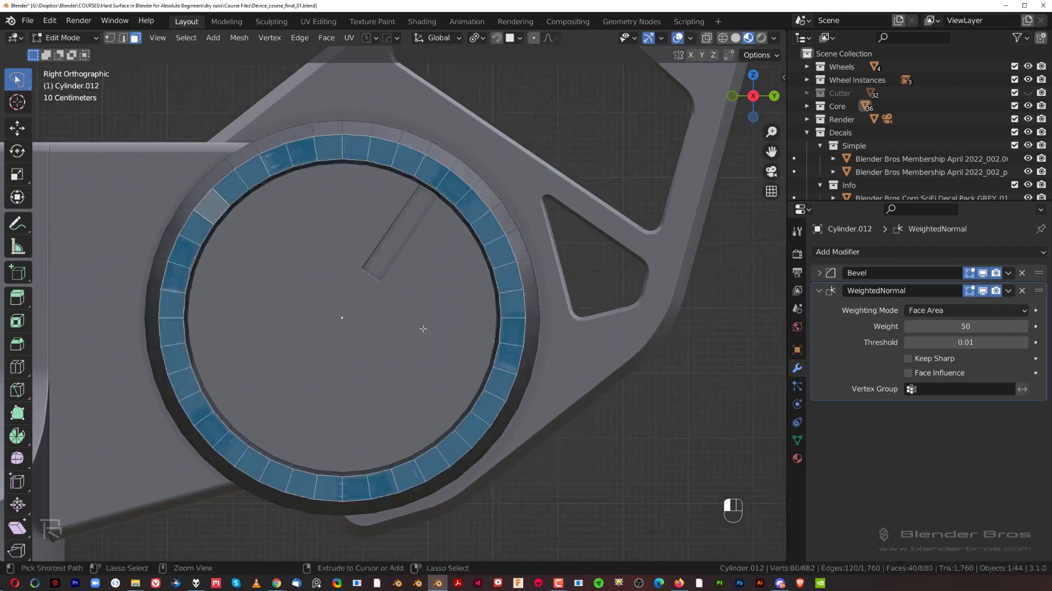
key("Tab")
scroll(420, 212, "down", 5)
scroll(511, 351, "down", 2)
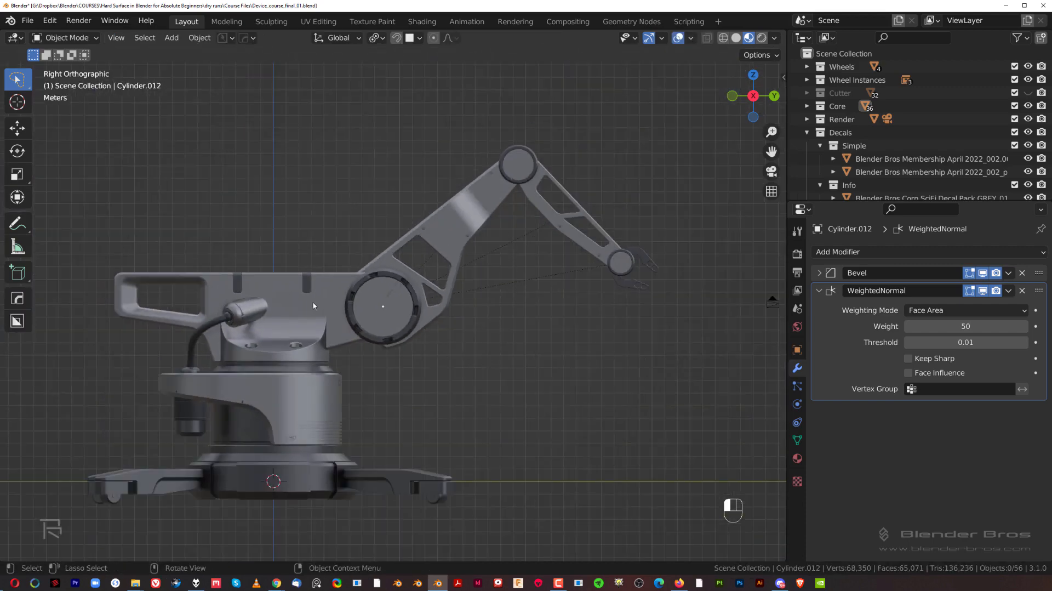
Step: Reset the front face loop of the shoulder ring in Edit Mode by unwrapping it to an empty trim
scroll(346, 287, "up", 9)
key("Tab")
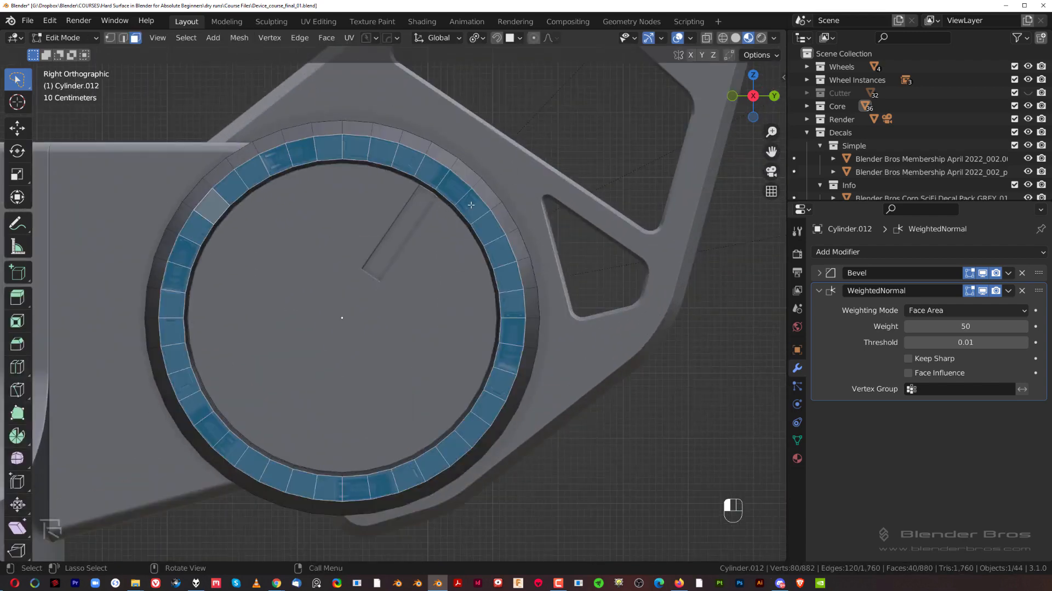
key("alt+w")
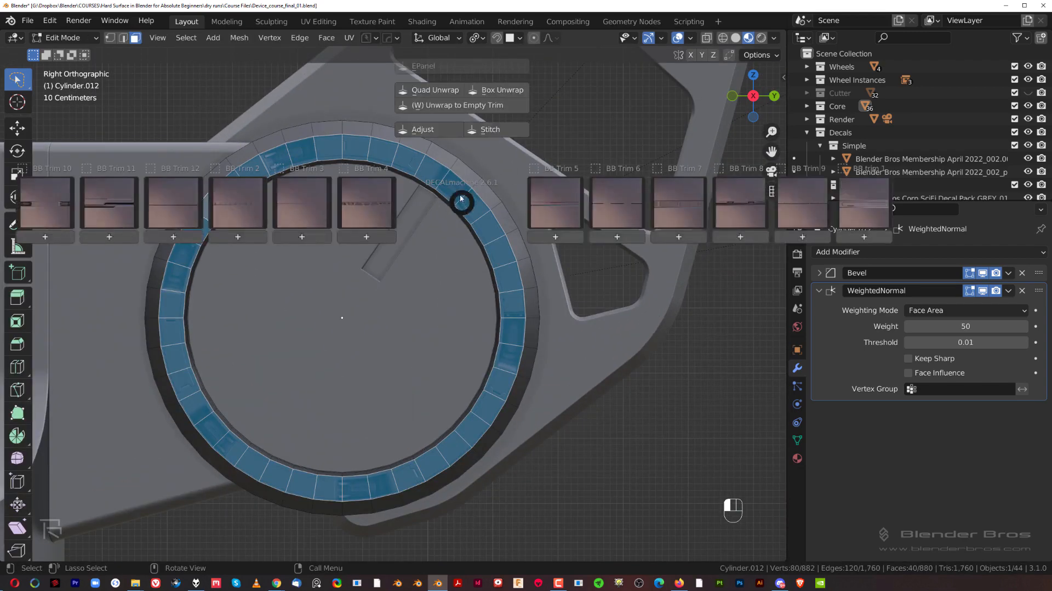
left_click(427, 106)
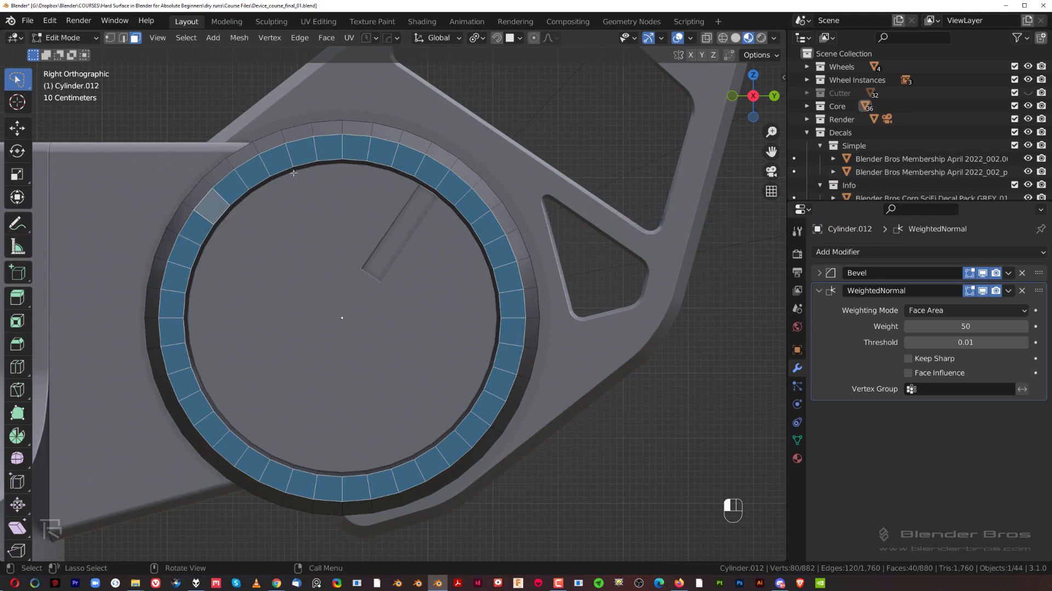
Step: Cut two edge loops around the ring's front faces and select the narrow strip of faces between them
key("ctrl+r")
left_click(292, 154)
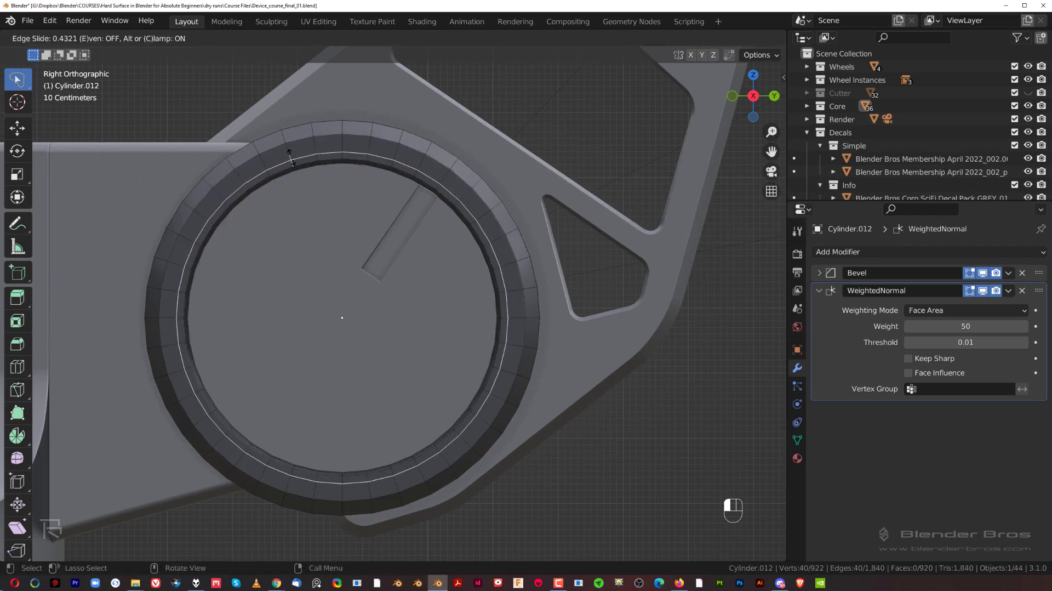
left_click(290, 155)
key("g")
key("g")
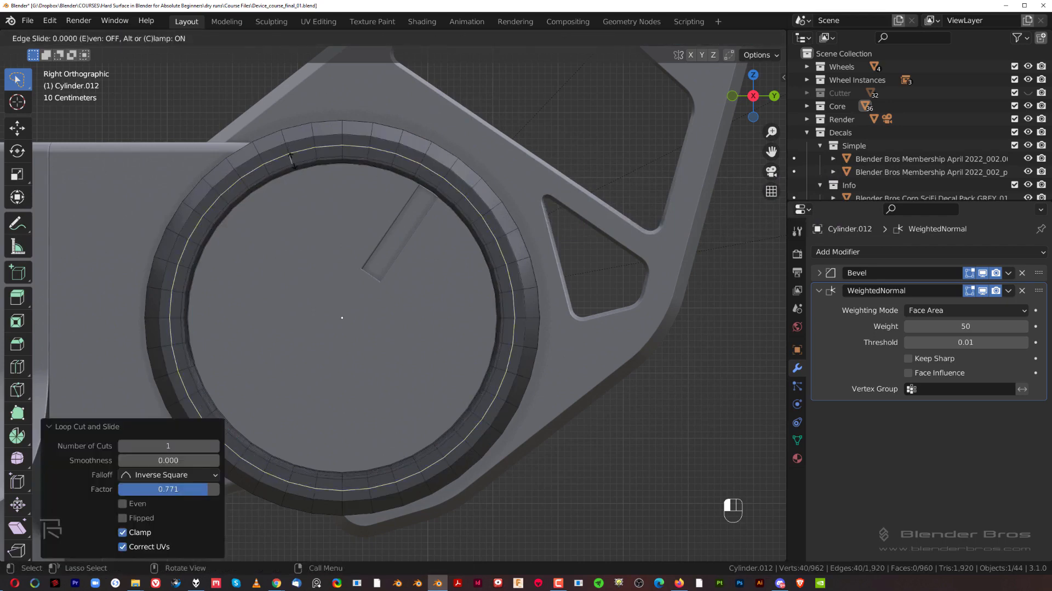
left_click(293, 163)
key("3")
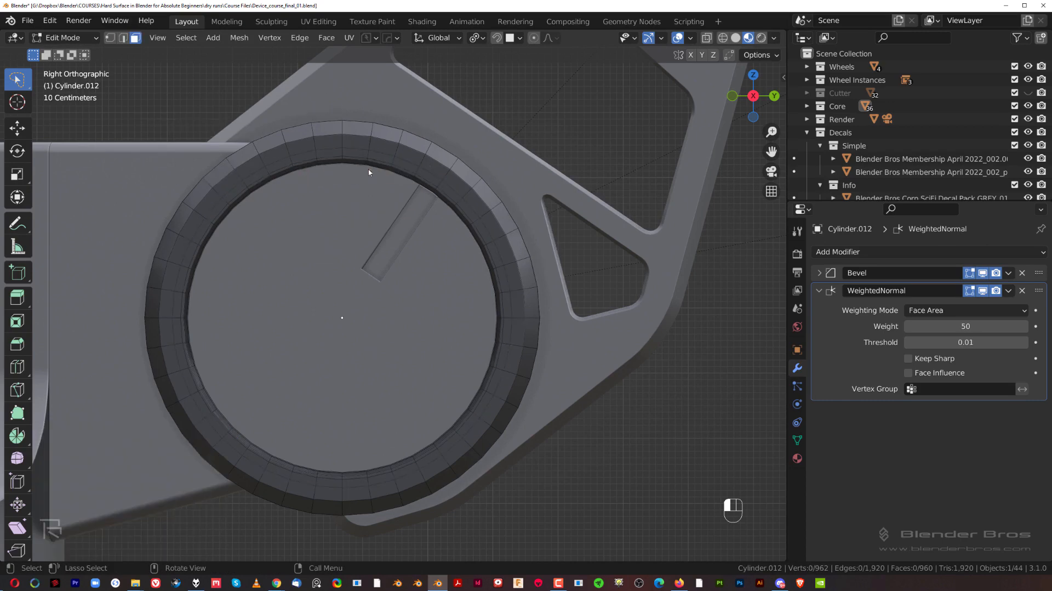
left_click(340, 153, "alt")
Step: Try trim 007 of the BB Trim 10 sheet on the selected narrow strip of ring faces
key("alt+d")
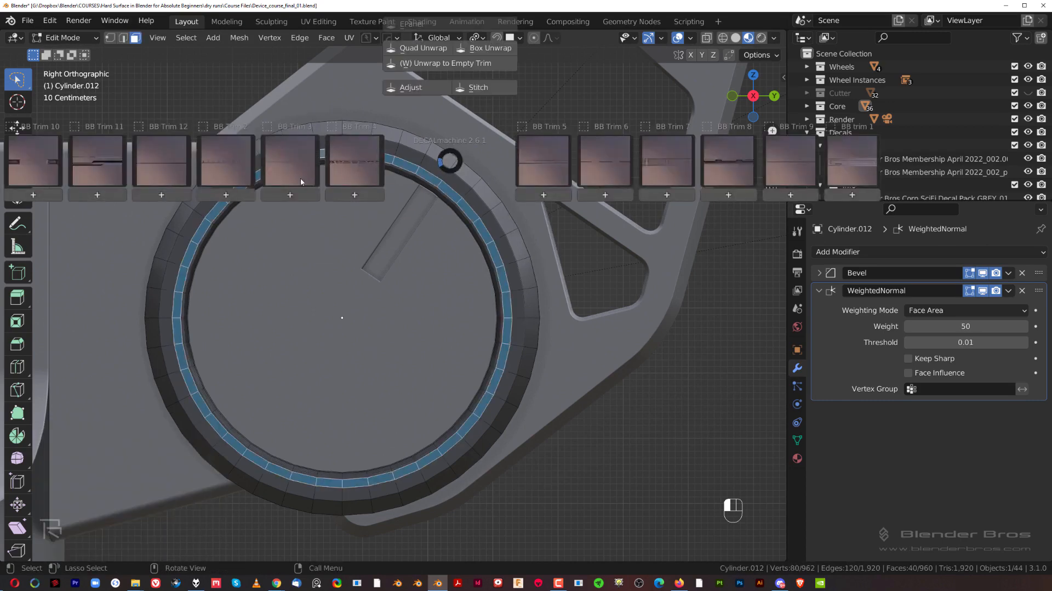
left_click(39, 196)
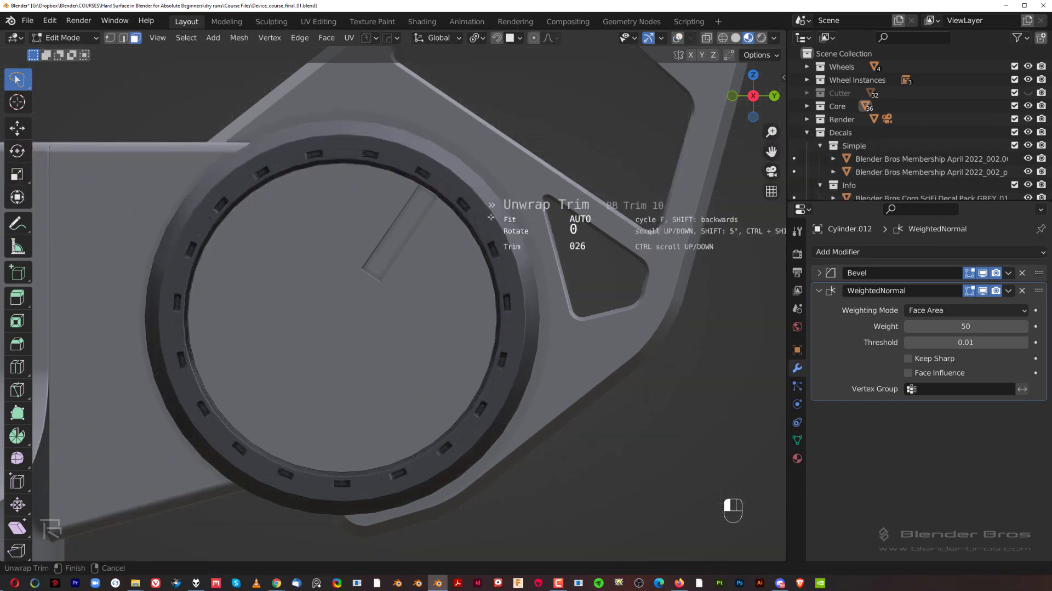
scroll(487, 224, "up", 5, "ctrl")
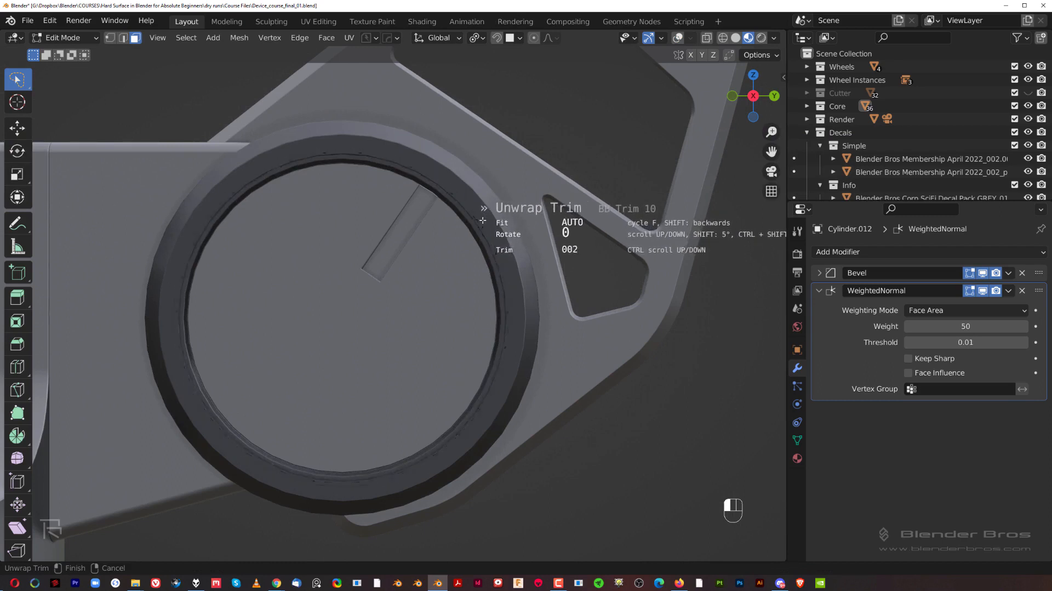
scroll(479, 217, "up", 6, "ctrl")
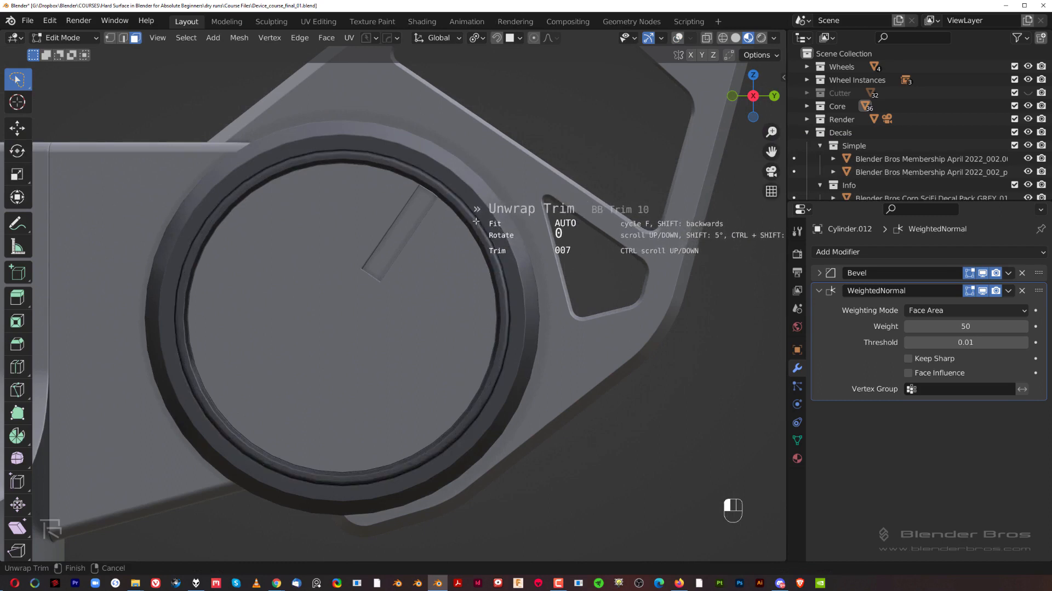
left_click(473, 221)
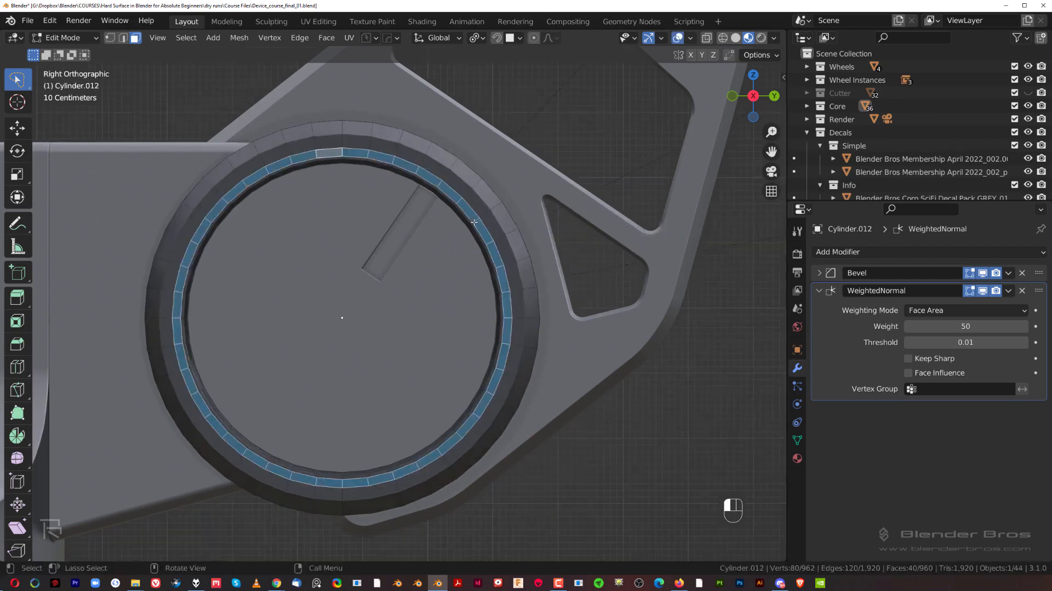
Step: Try trim 009 of the BB Trim 8 sheet on the narrow strip of ring faces
key("d")
left_click(714, 244)
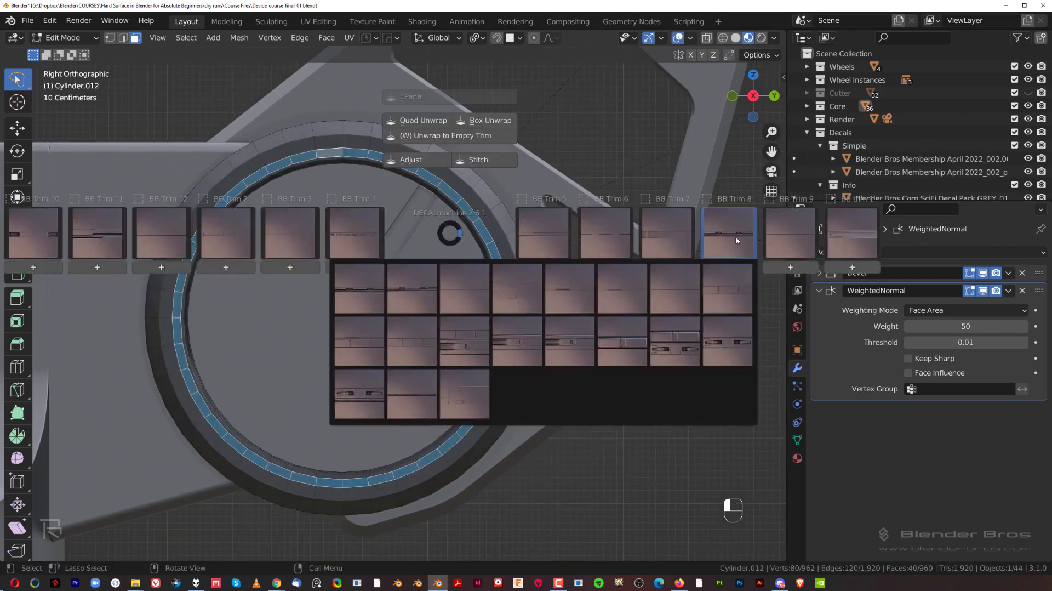
left_click(687, 289)
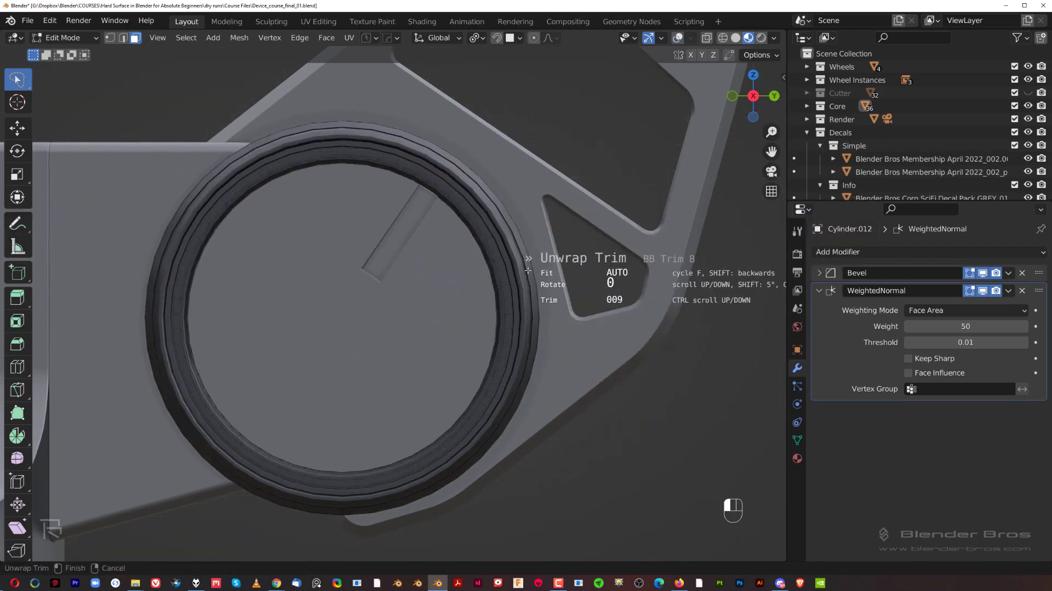
left_click(499, 252)
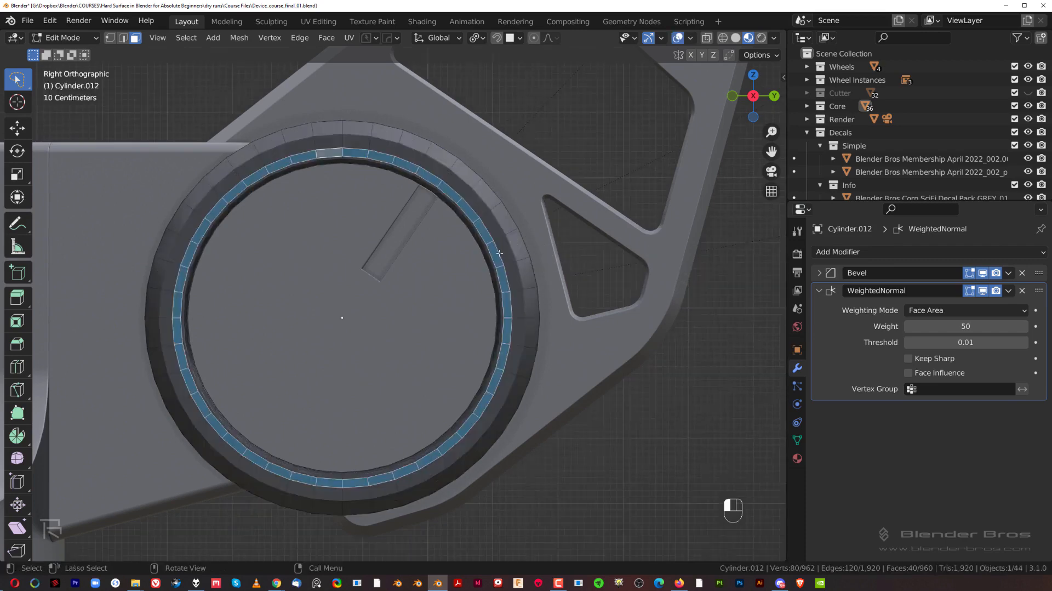
Step: Unwrap the narrow strip of ring faces to trim 006 of the BB Trim 8 sheet and return to Object Mode
key("d")
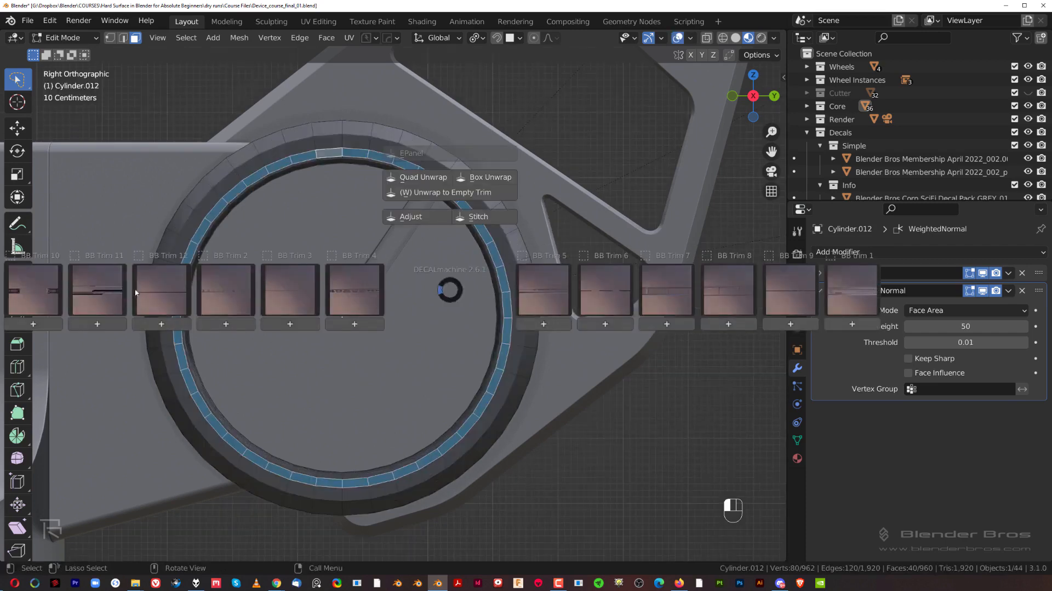
left_click(715, 291)
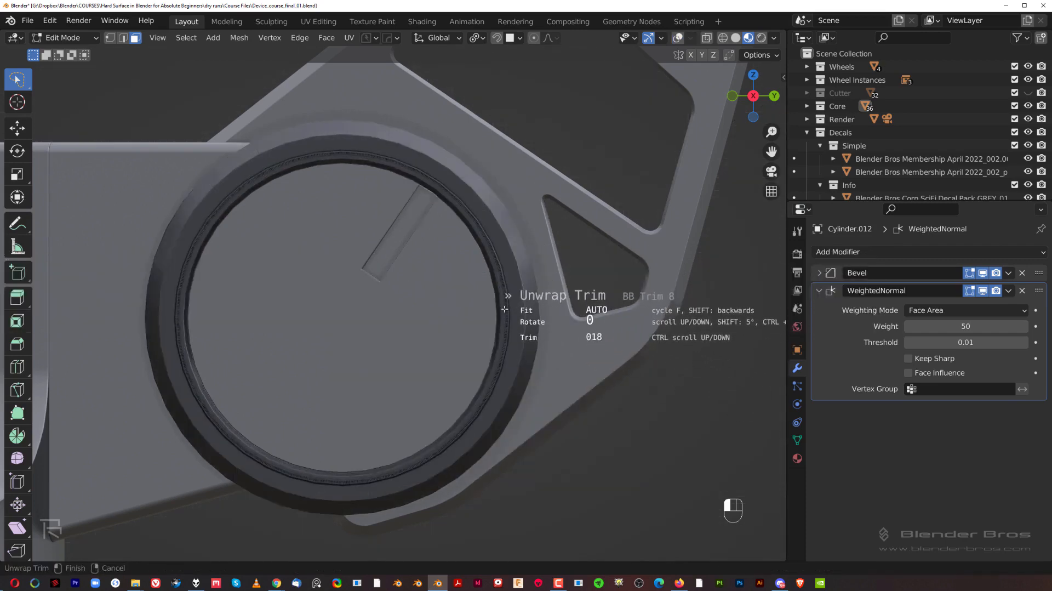
scroll(499, 309, "up", 1, "ctrl")
scroll(571, 309, "up", 2, "ctrl")
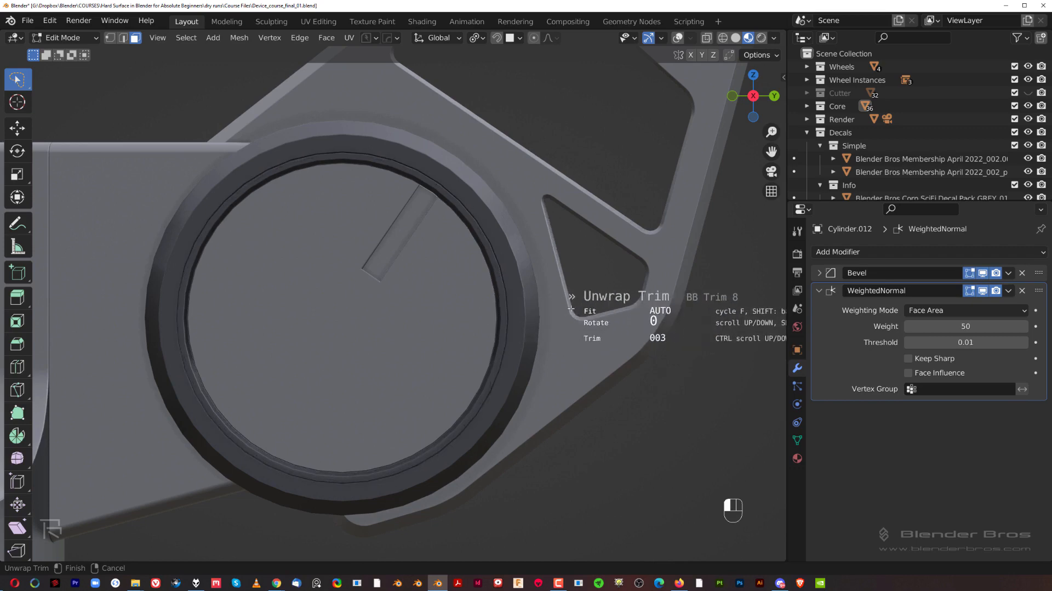
scroll(571, 309, "up", 2, "ctrl")
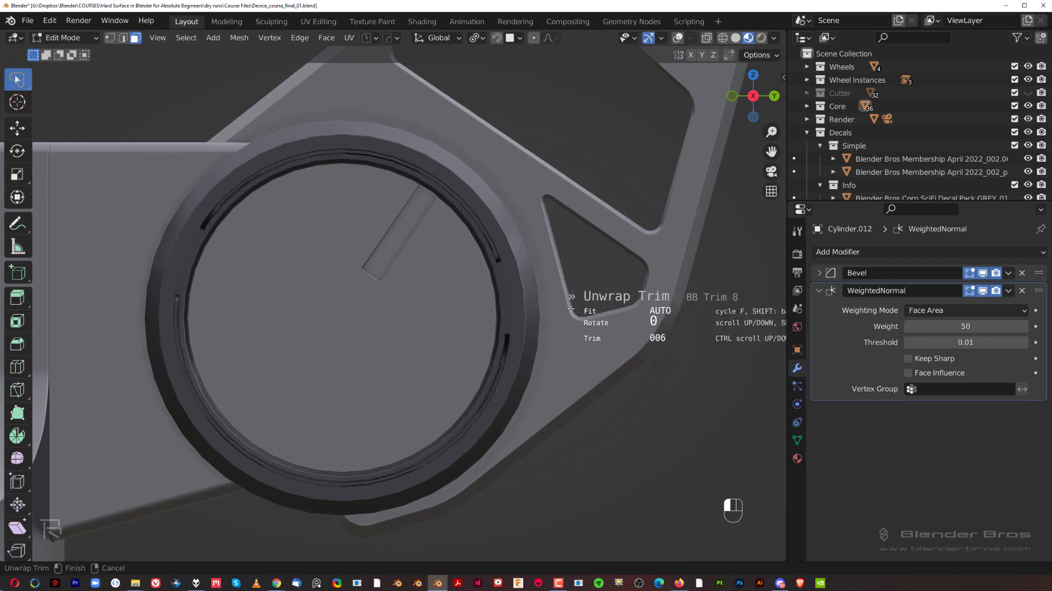
left_click(571, 309)
key("Tab")
scroll(524, 199, "down", 8)
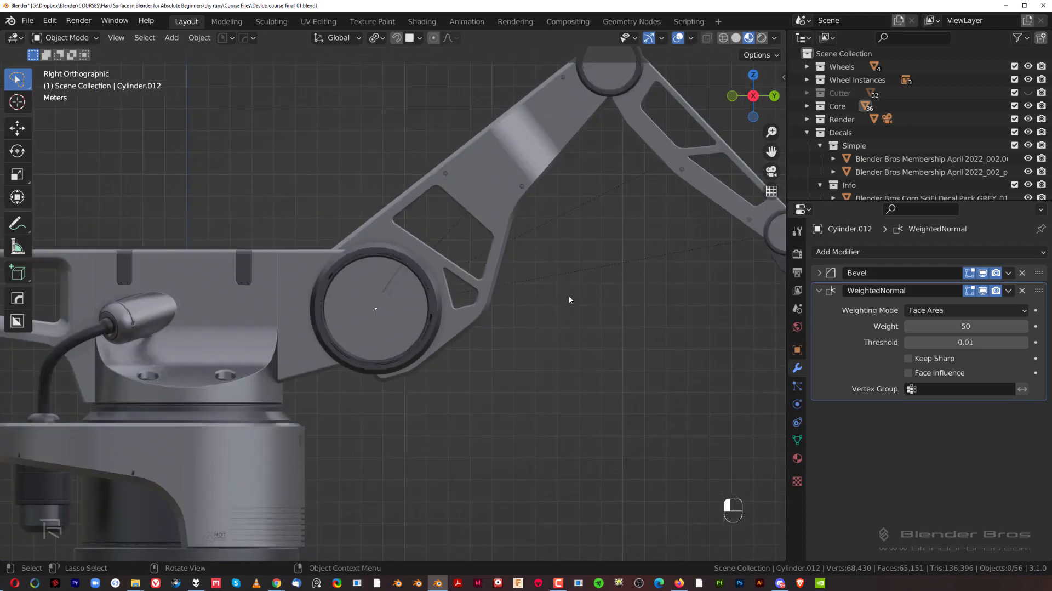
middle_click_drag(471, 341, 516, 280, "shift")
scroll(438, 200, "up", 2)
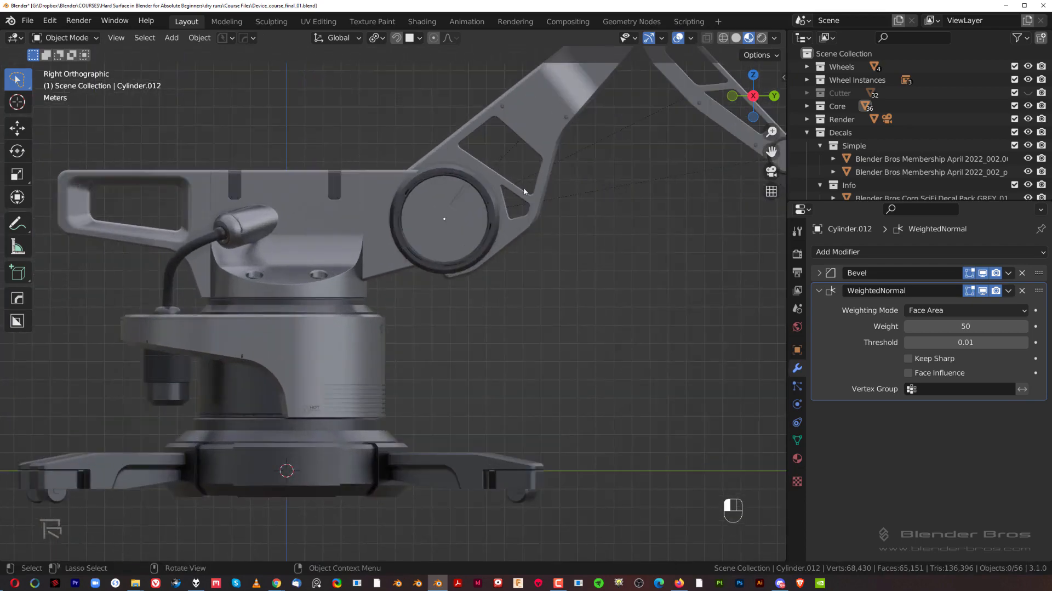
middle_click_drag(499, 206, 433, 264, "shift")
scroll(336, 220, "up", 6)
scroll(455, 248, "down", 4)
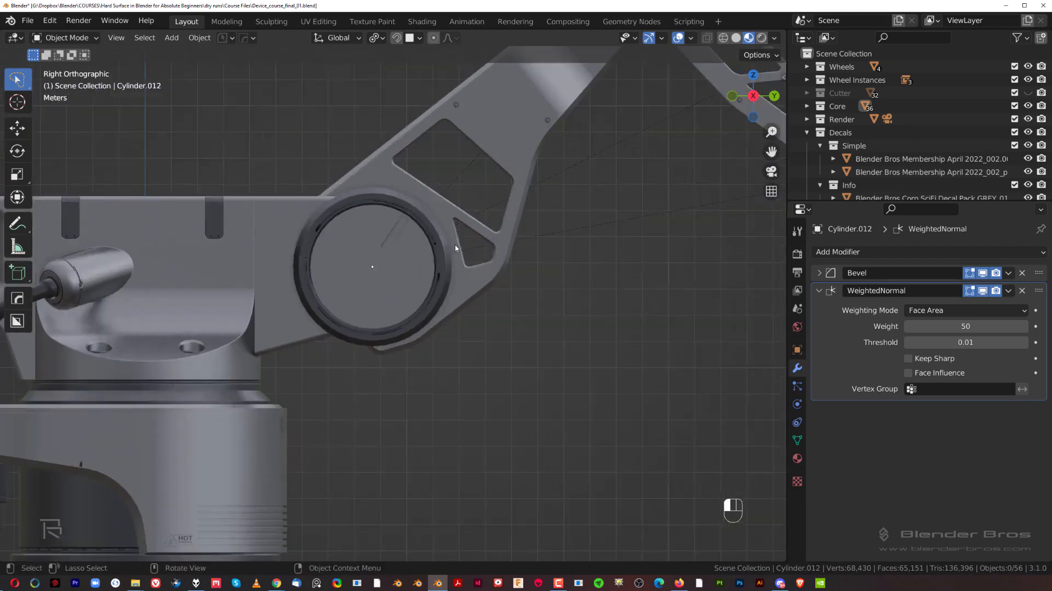
Step: Cut two edge loops around the front faces of the elbow joint's ring in Edit Mode
middle_click_drag(607, 155, 341, 294, "shift")
scroll(350, 285, "up", 2)
middle_click_drag(398, 256, 421, 456, "shift")
left_click(444, 249)
scroll(442, 246, "up", 3)
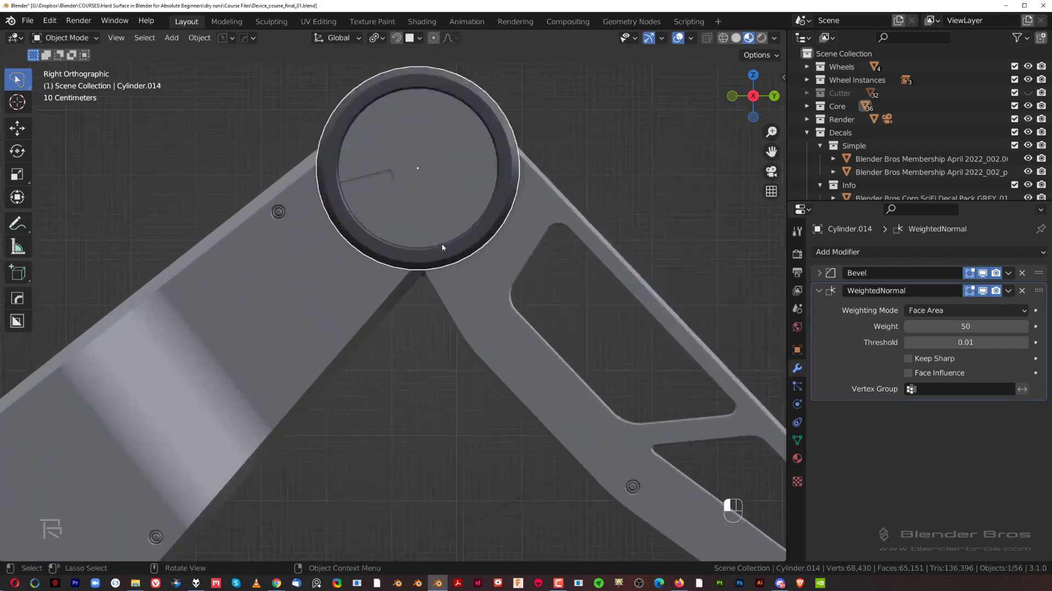
scroll(436, 299, "up", 2)
key("Tab")
middle_click_drag(437, 303, 382, 409, "shift")
key("ctrl+r")
left_click(421, 329)
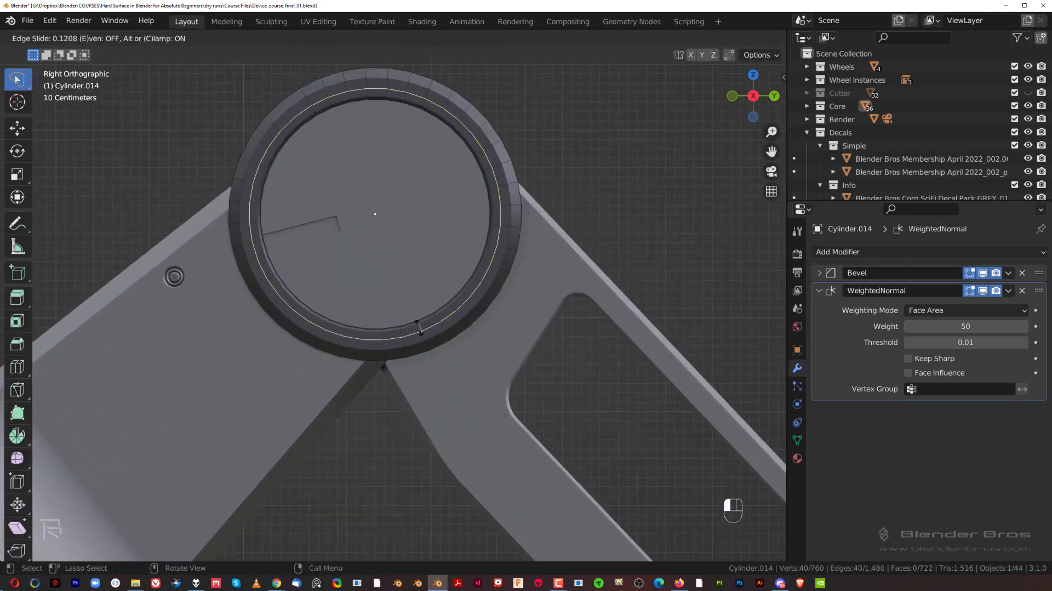
left_click(414, 321)
key("ctrl+r")
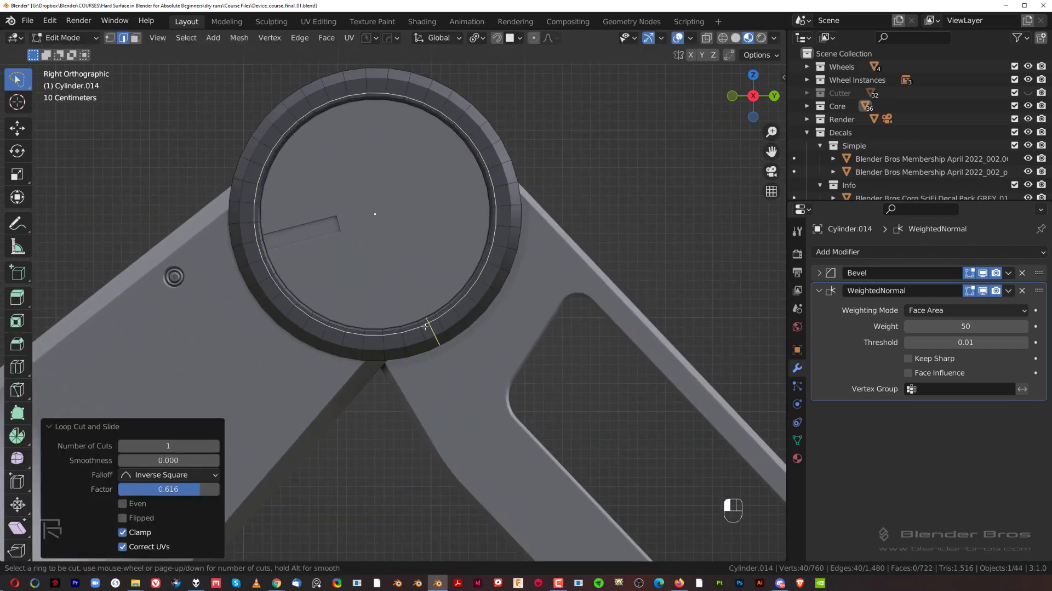
left_click(426, 330)
Step: Select the narrow strip of faces between the elbow ring's two loops and unwrap it to the BB Trim 8 sheet
key("3")
scroll(547, 325, "up", 2)
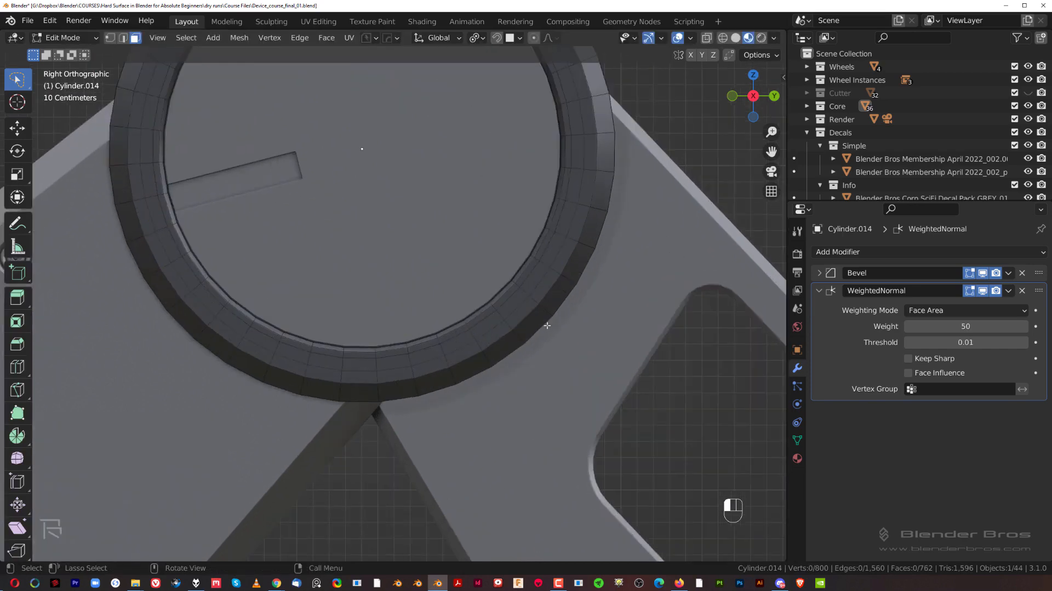
left_click(442, 346, "alt")
scroll(443, 346, "down", 3)
key("d")
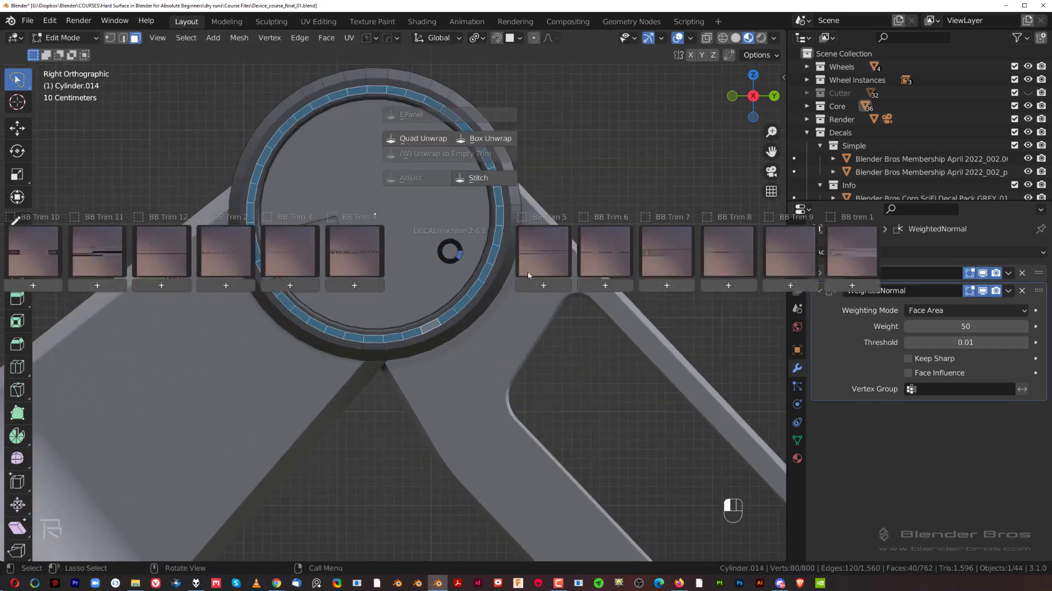
left_click(741, 286)
Step: Cut two edge loops around the front faces of the wrist joint's ring beside the gripper
scroll(311, 231, "down", 6)
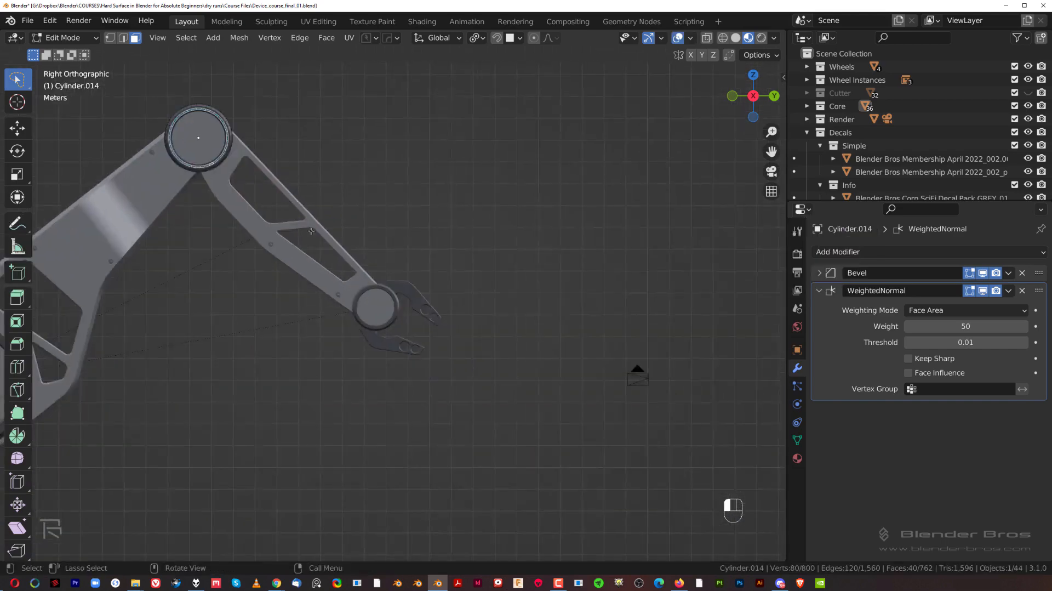
scroll(339, 205, "up", 8)
left_click(381, 232)
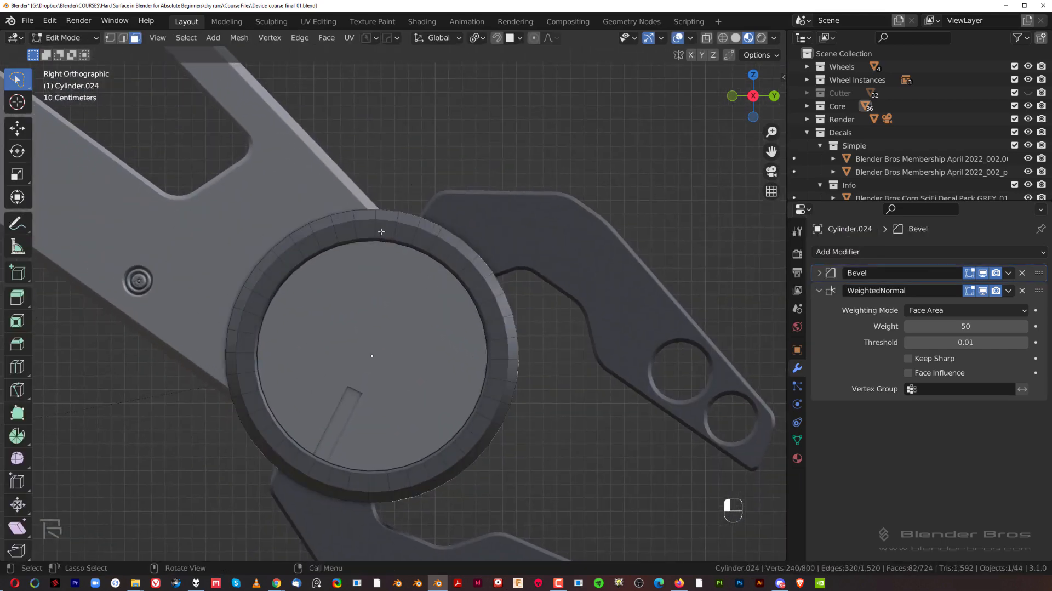
key("ctrl+r")
left_click(376, 224)
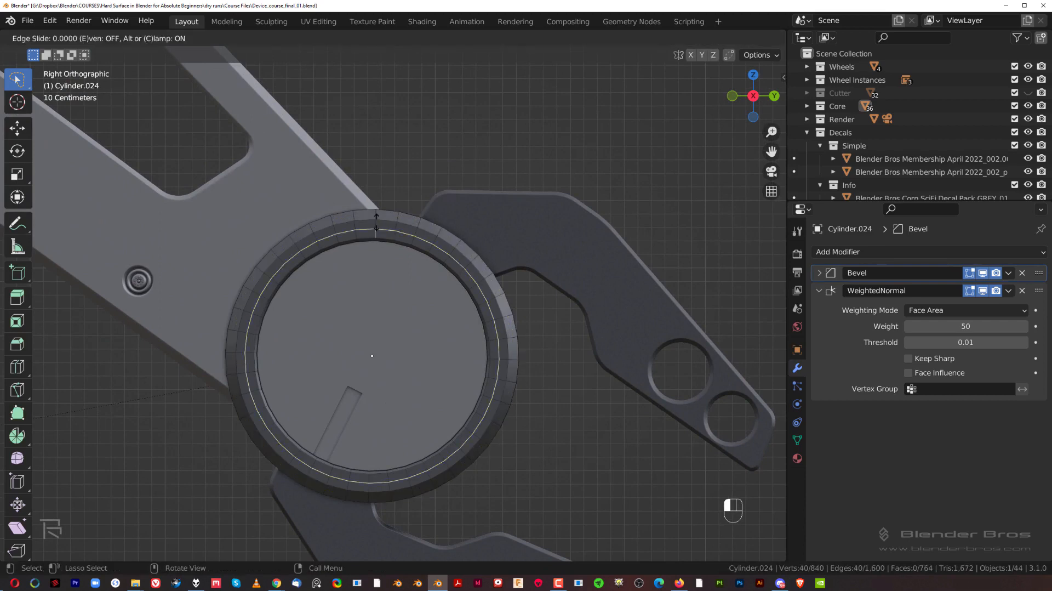
left_click(376, 228)
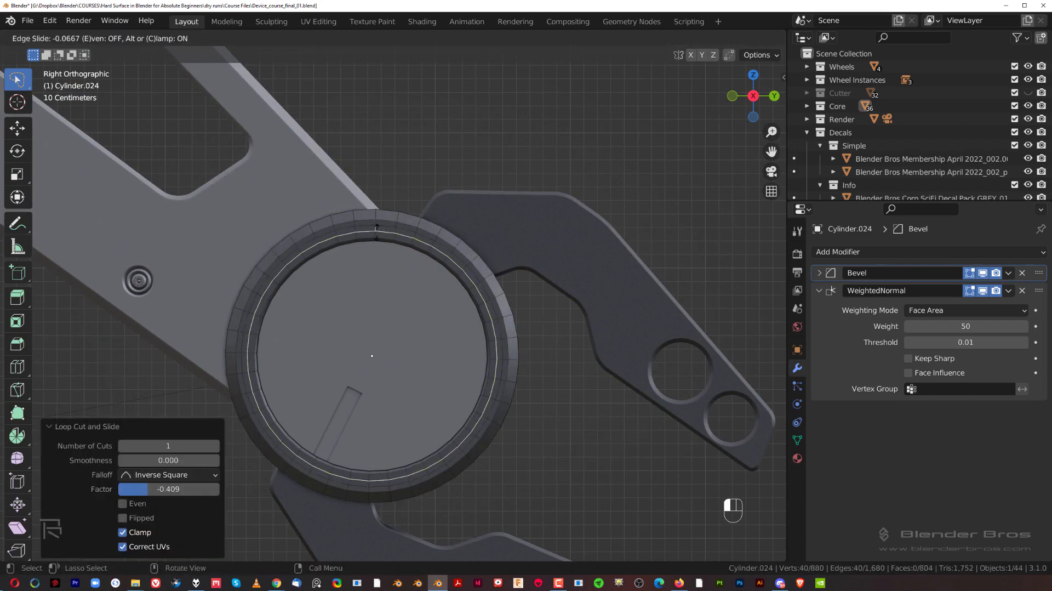
left_click(377, 234)
Step: Select the outer of the two new loops on the wrist ring and scale it to about 0.978
left_click(380, 225, "alt")
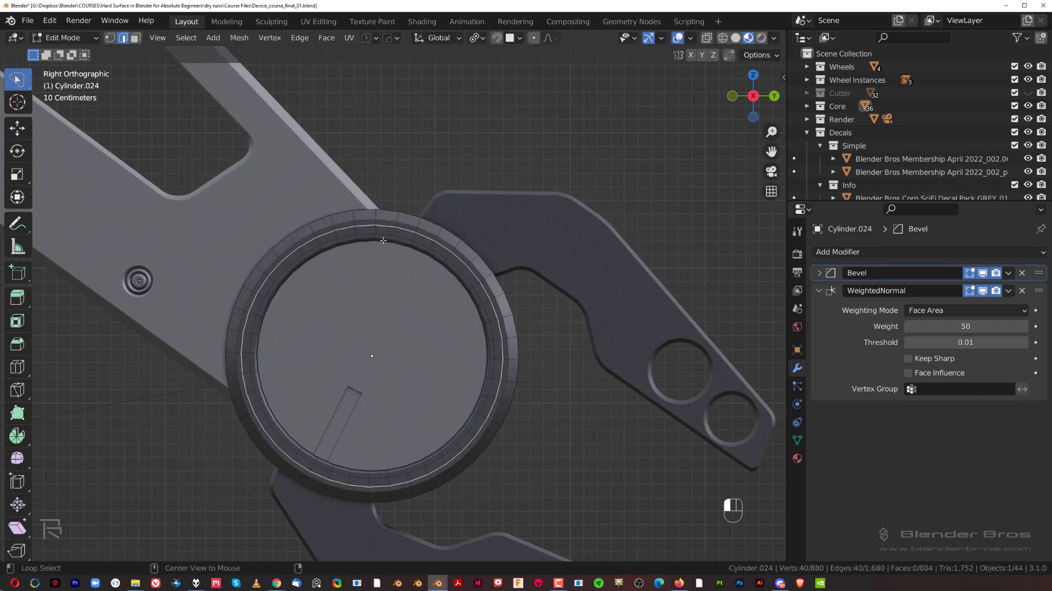
key("s")
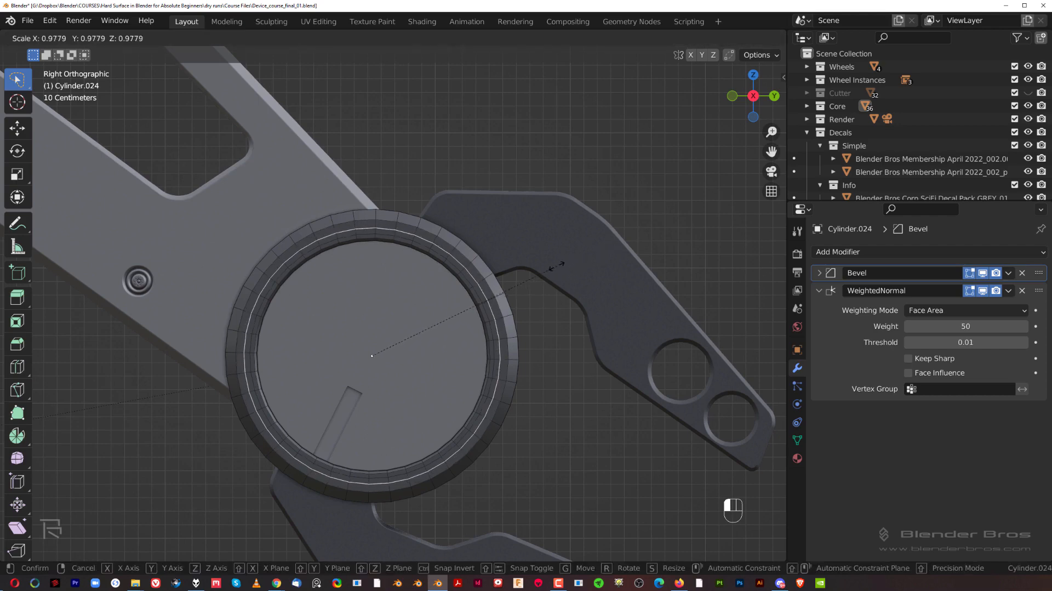
left_click(556, 266)
Step: Unwrap the narrow strip of faces between the wrist ring's loops to trim 006 of the BB Trim 8 sheet and return to Object Mode
scroll(444, 213, "up", 2)
key("alt+a")
left_click(448, 221, "alt")
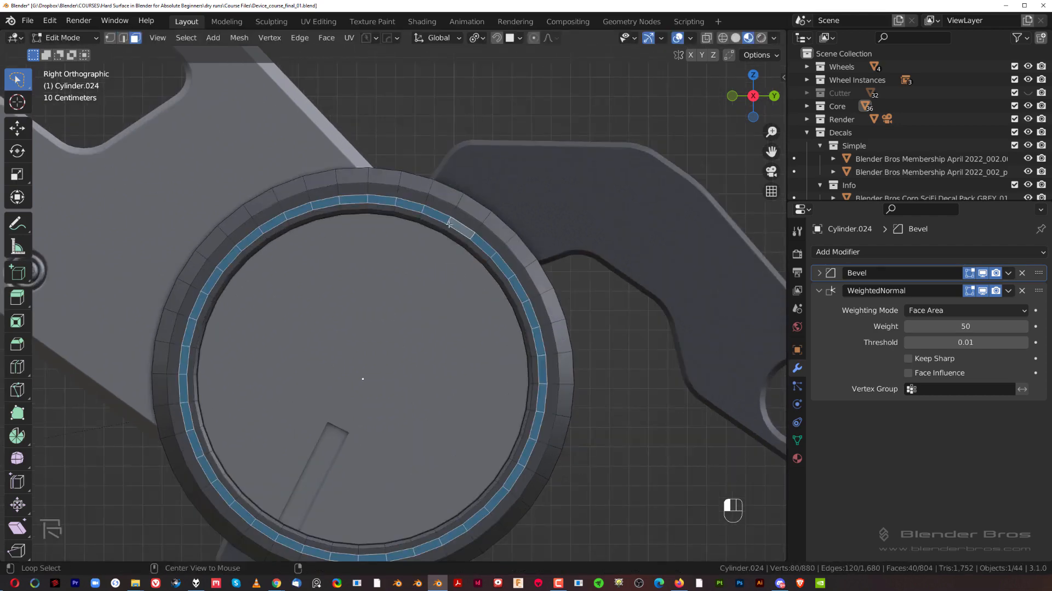
key("alt+w")
left_click(728, 300)
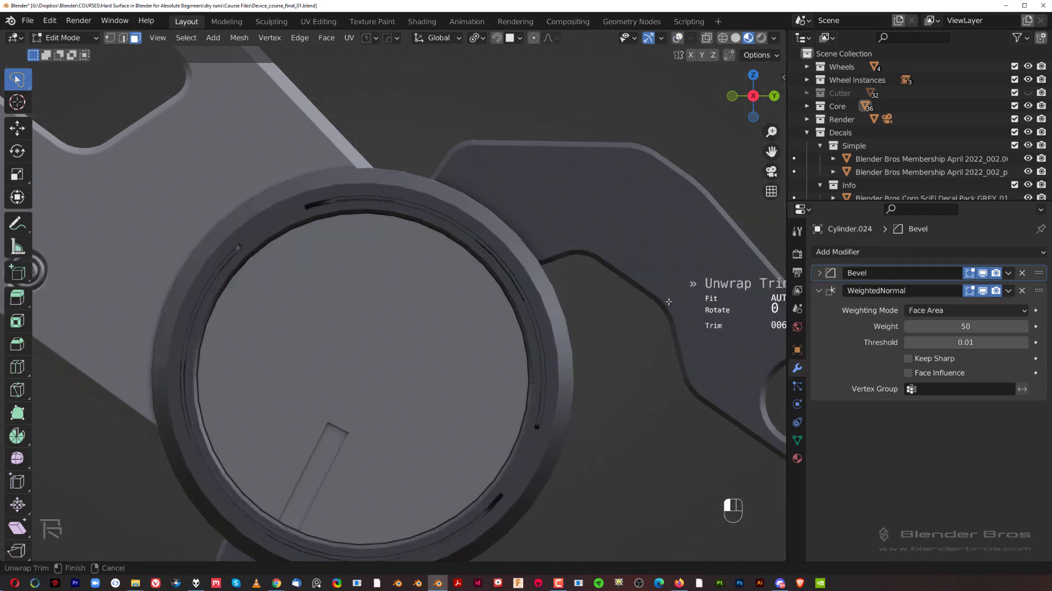
left_click(665, 300)
key("Tab")
left_click(577, 253)
scroll(464, 247, "down", 4)
scroll(463, 247, "down", 7)
left_click(422, 250)
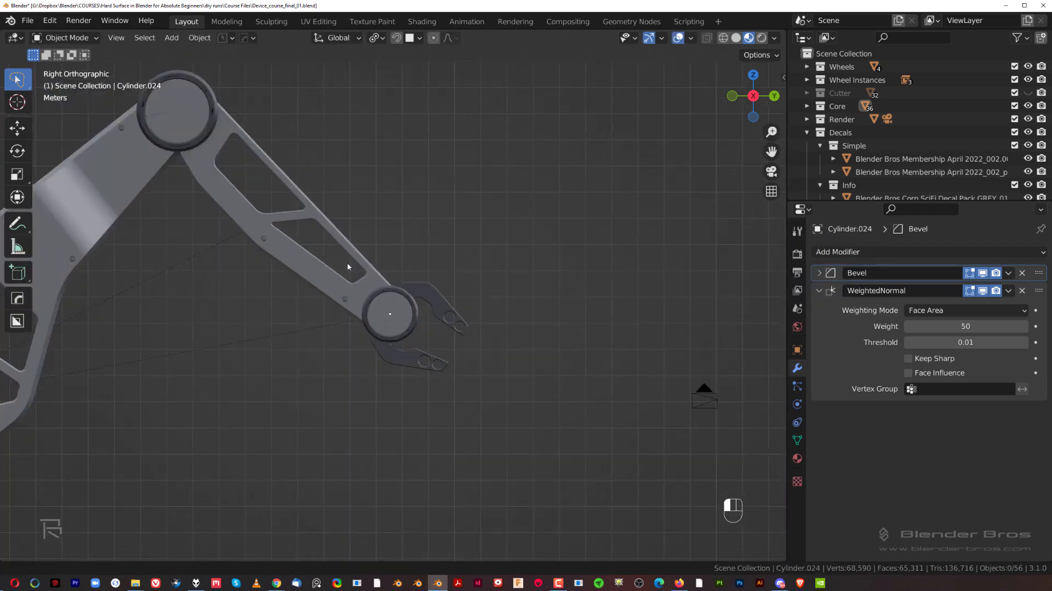
Step: Open the dark cable beside the base's cylindrical connector in Edit Mode and select all its faces
middle_click_drag(348, 263, 614, 285, "shift")
scroll(461, 338, "down", 2)
scroll(462, 338, "down", 5)
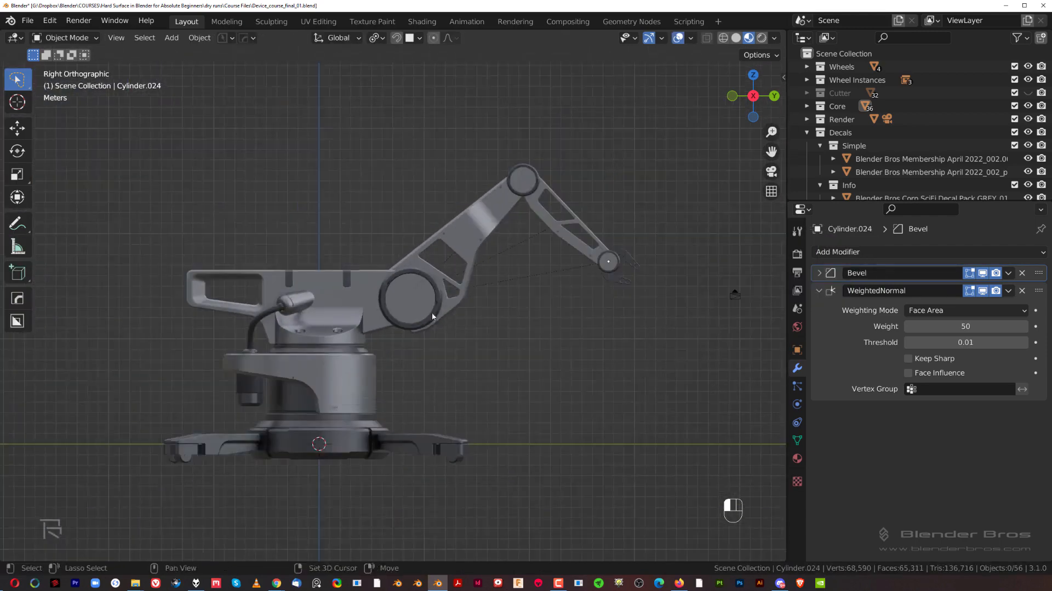
scroll(431, 312, "up", 4)
middle_click_drag(411, 272, 407, 265, "shift")
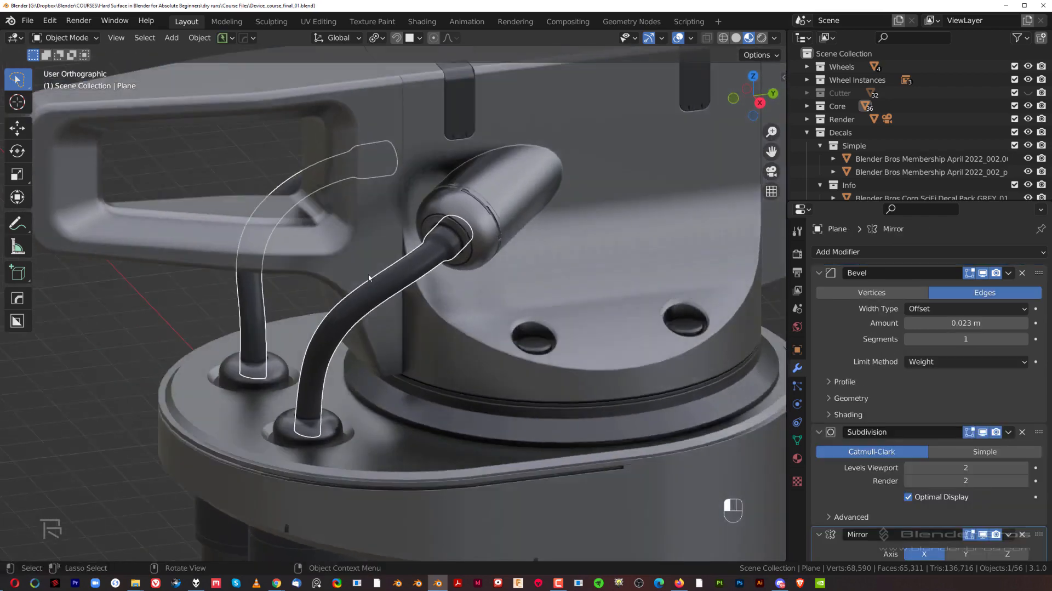
scroll(442, 277, "up", 3)
middle_click_drag(451, 243, 460, 280)
key("a")
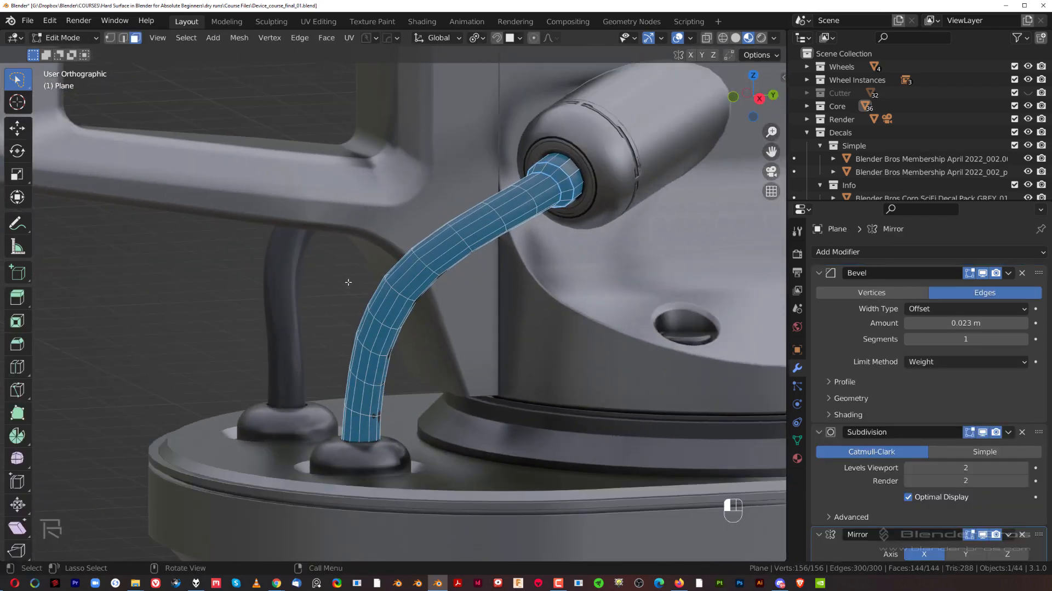
Step: Try several trims of the BB Trim 12 sheet, including 002, 005 and 013, on all the cable faces
key("d")
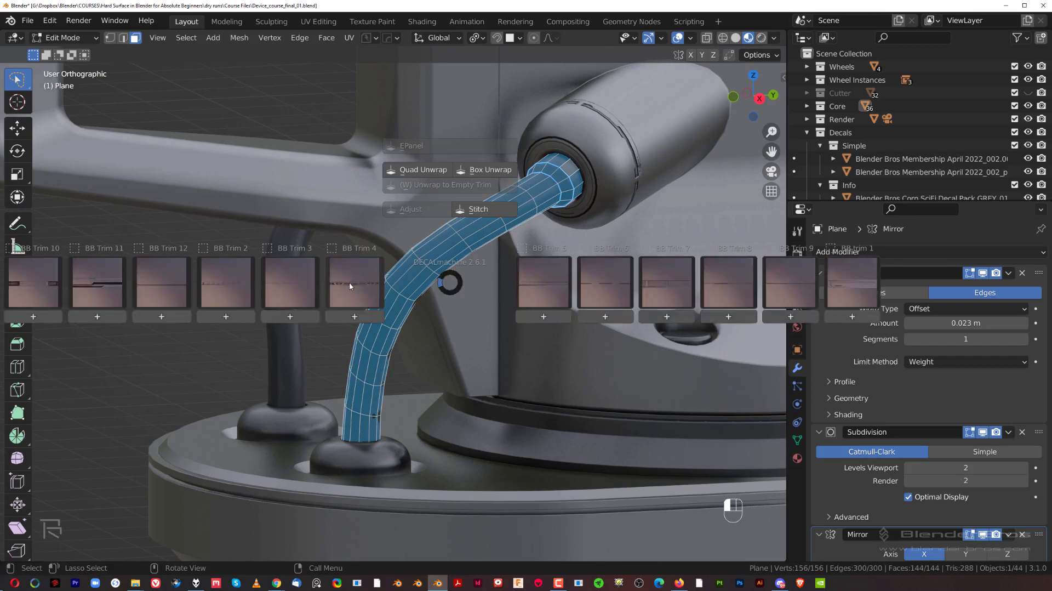
left_click(165, 293)
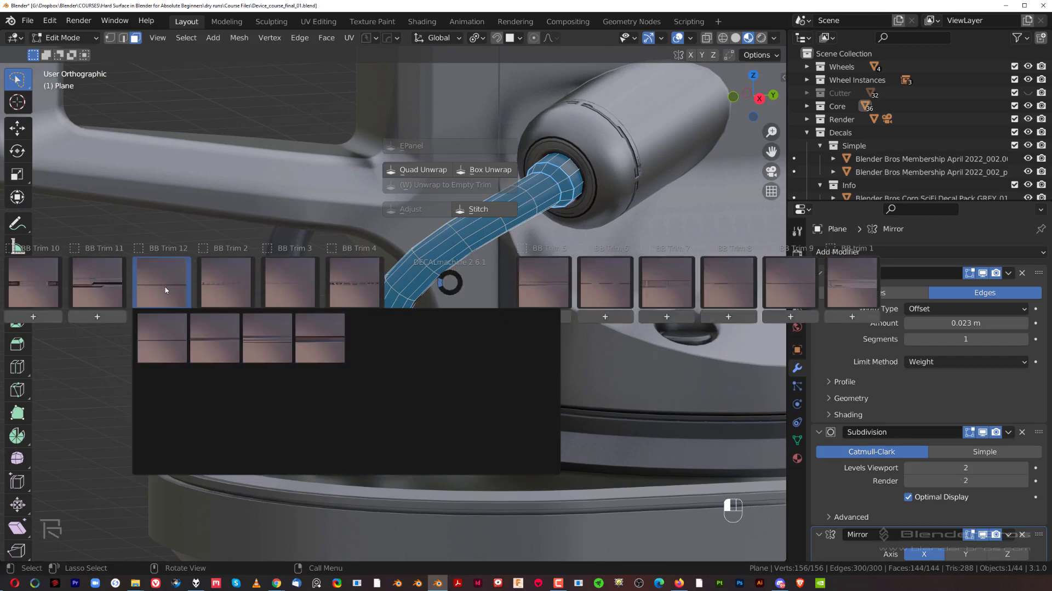
left_click(211, 340)
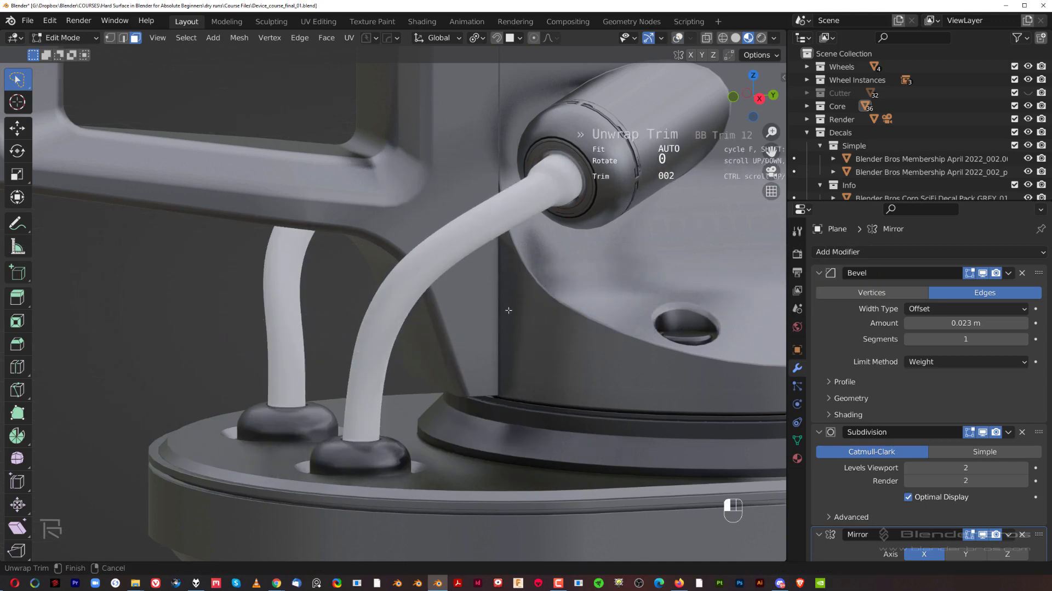
scroll(512, 312, "up", 3, "ctrl")
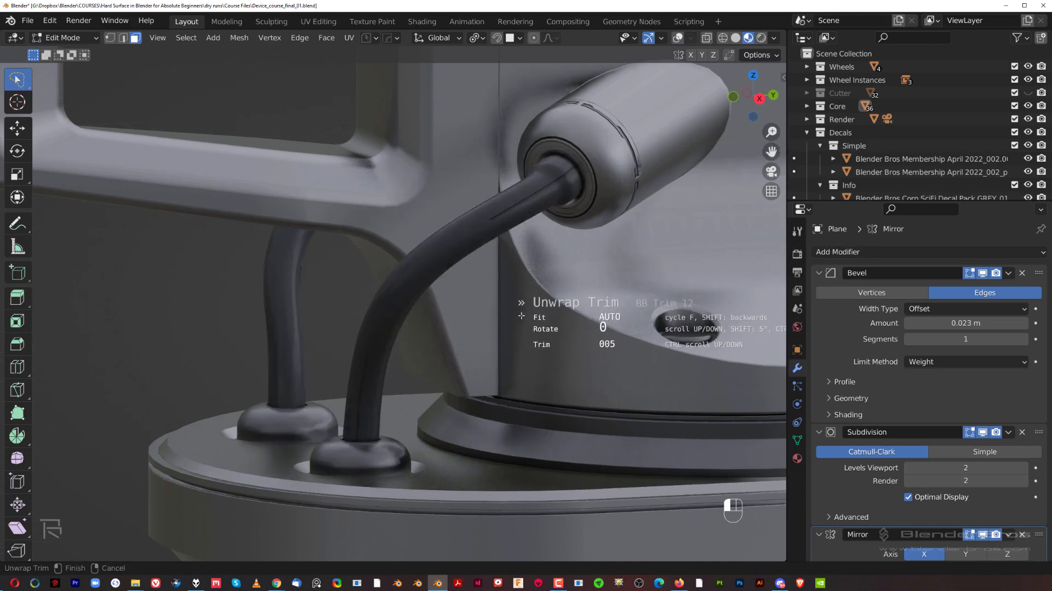
scroll(521, 316, "up", 8, "ctrl")
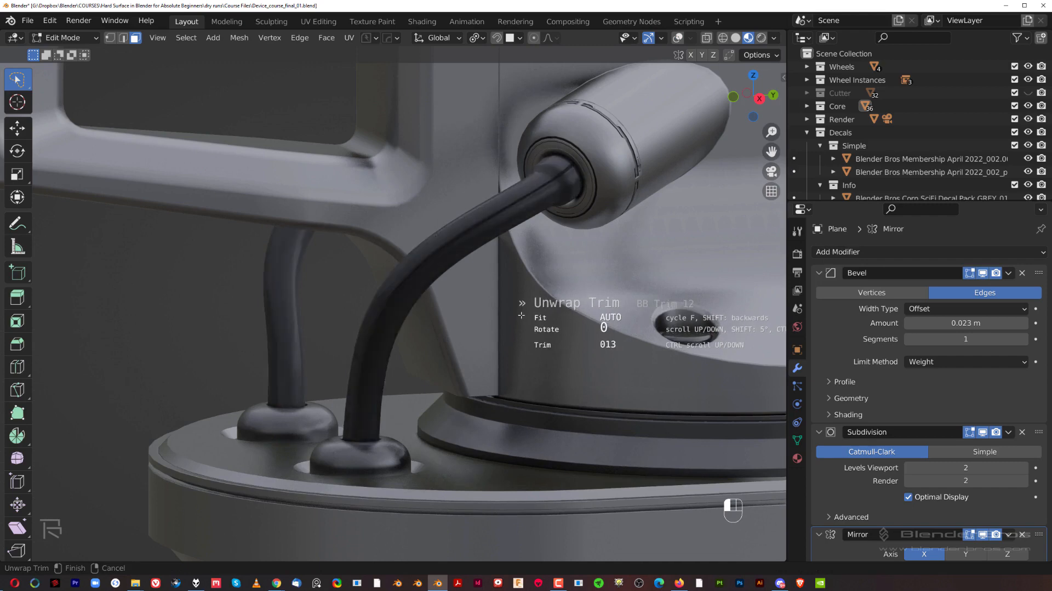
scroll(521, 316, "up", 3, "ctrl")
left_click(385, 293)
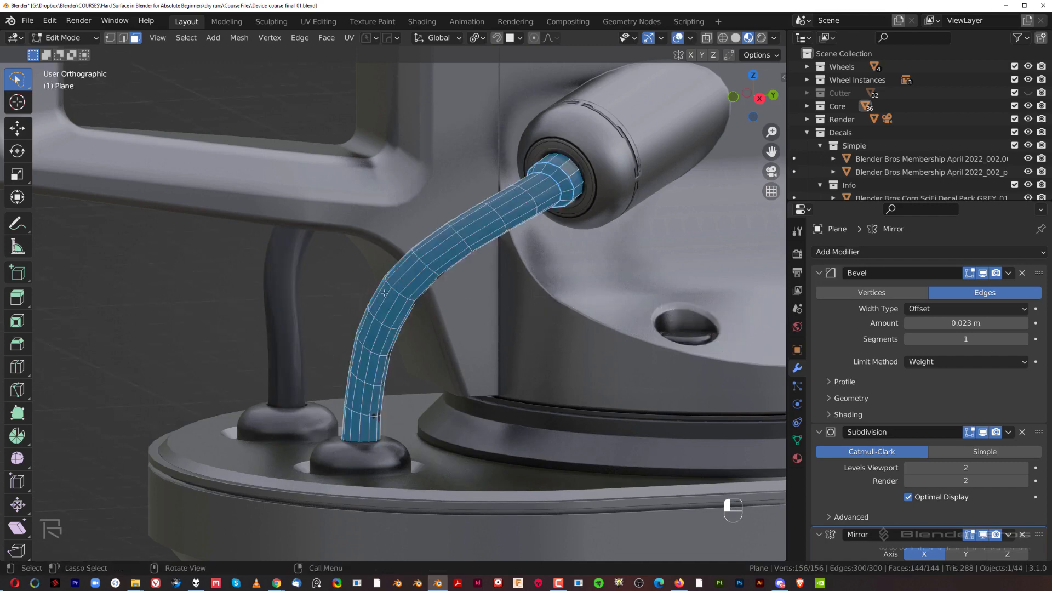
Step: Unwrap all the cable faces to trim 010 of the BB Trim 6 sheet and return to Object Mode
key("d")
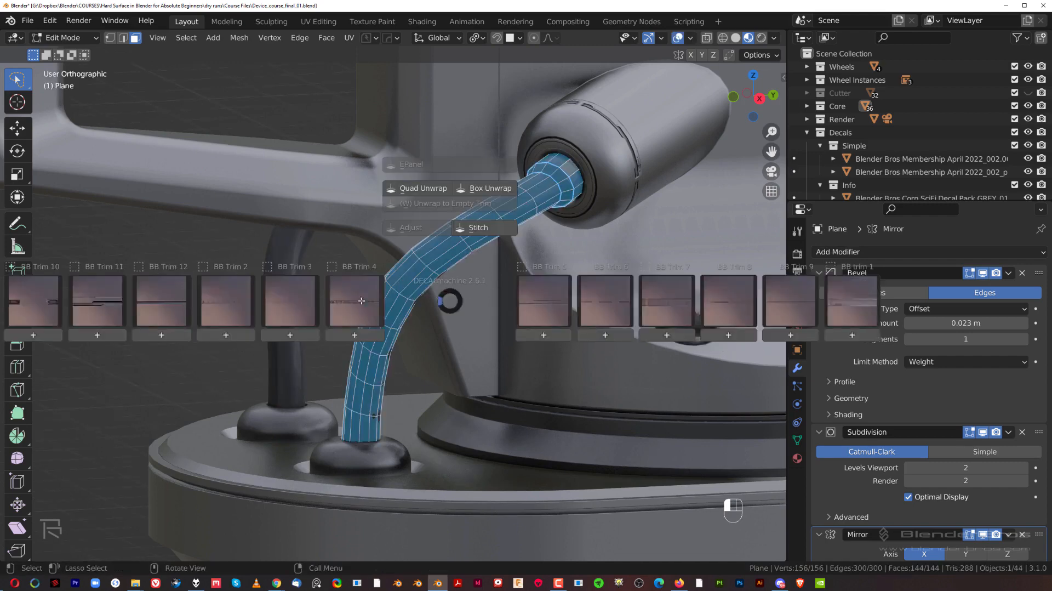
left_click(615, 304)
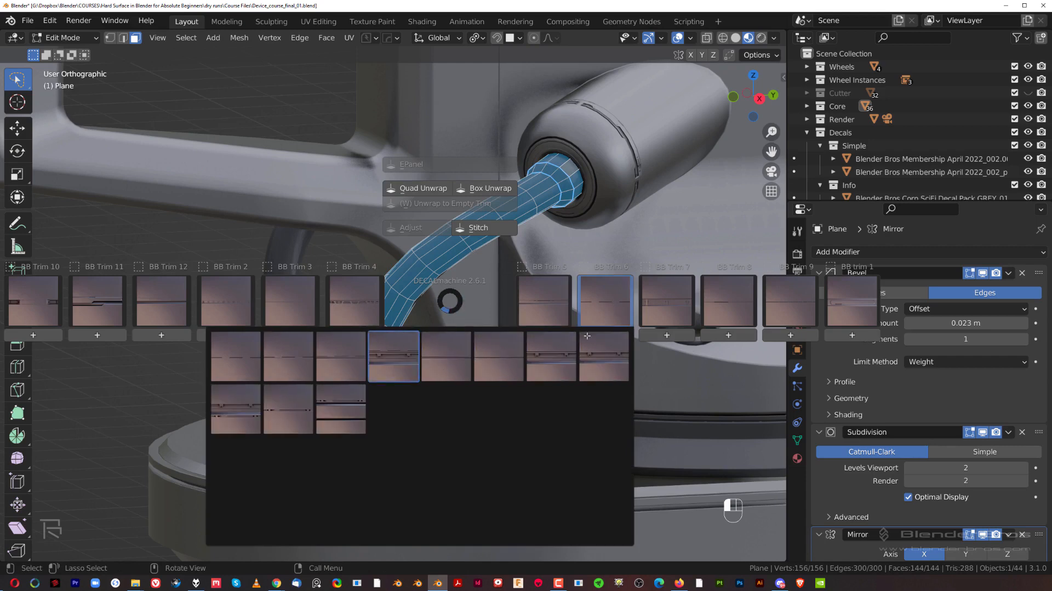
left_click(587, 336)
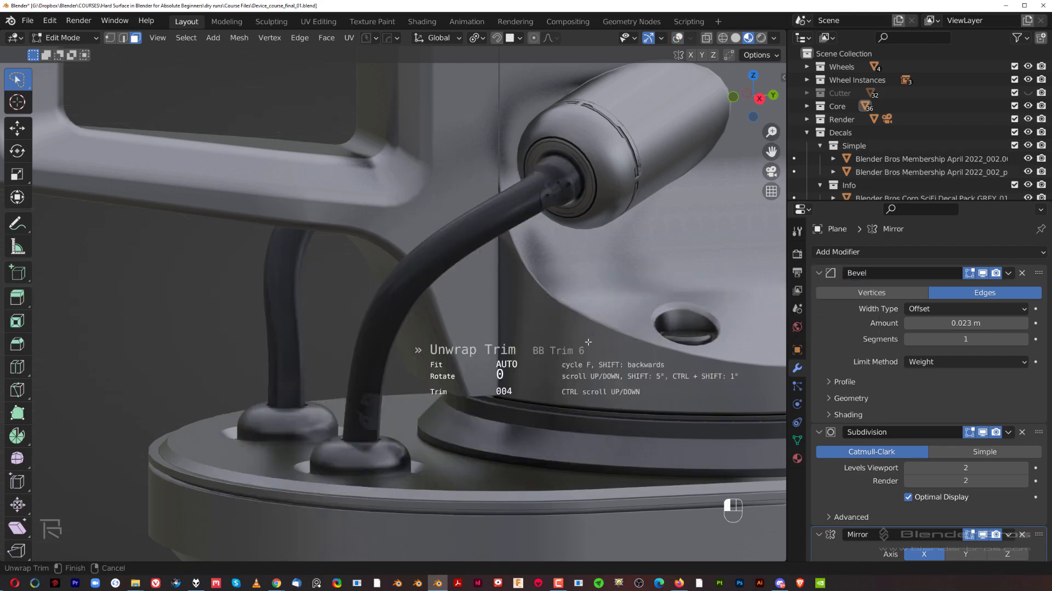
scroll(587, 341, "up", 5, "ctrl")
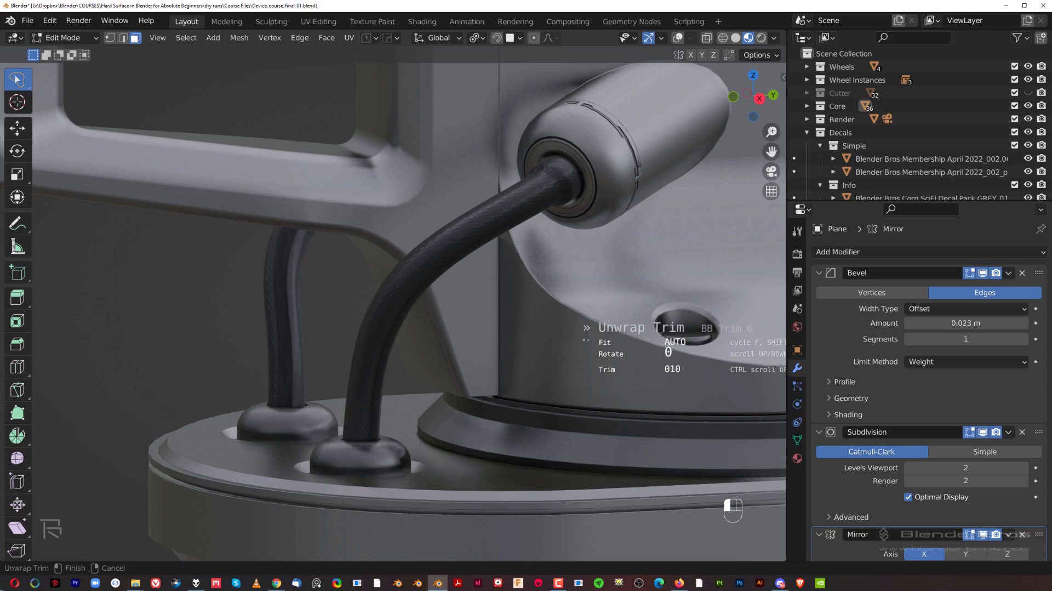
left_click(586, 339)
key("Tab")
Step: Examine the trim texture along the cable and at its connector, both close up and from a distance
scroll(569, 241, "up", 3)
middle_click_drag(568, 242, 457, 324, "shift")
middle_click_drag(457, 325, 485, 335)
scroll(485, 337, "down", 8)
key("KP_3")
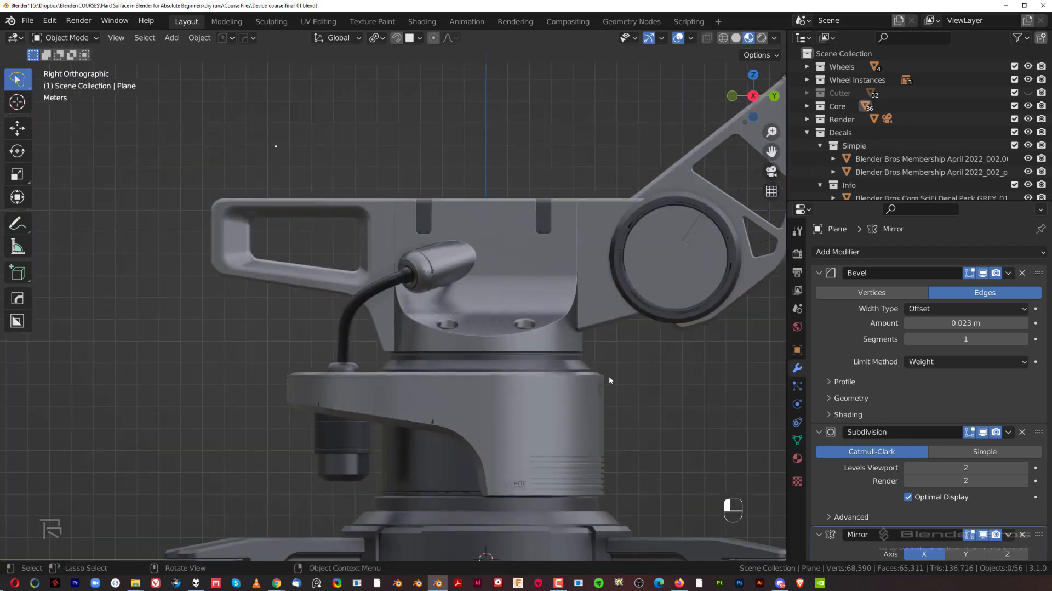
scroll(471, 307, "up", 10)
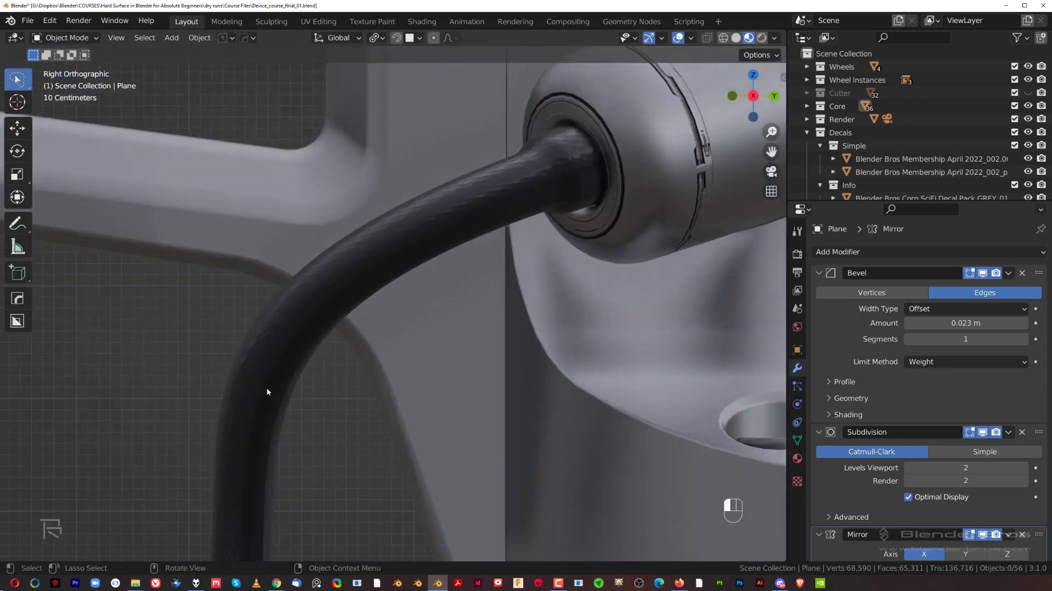
scroll(266, 387, "down", 6)
middle_click_drag(390, 383, 472, 308)
middle_click_drag(594, 334, 559, 254, "shift")
key("KP_3")
middle_click_drag(482, 274, 433, 274)
scroll(445, 325, "up", 3)
middle_click_drag(356, 164, 560, 281, "shift")
Step: Unwrap one lengthwise strip of faces along the cable's side to trim 008 of the BB Trim 11 sheet and return to Object Mode
key("KP_3")
scroll(519, 251, "up", 3)
key("Tab")
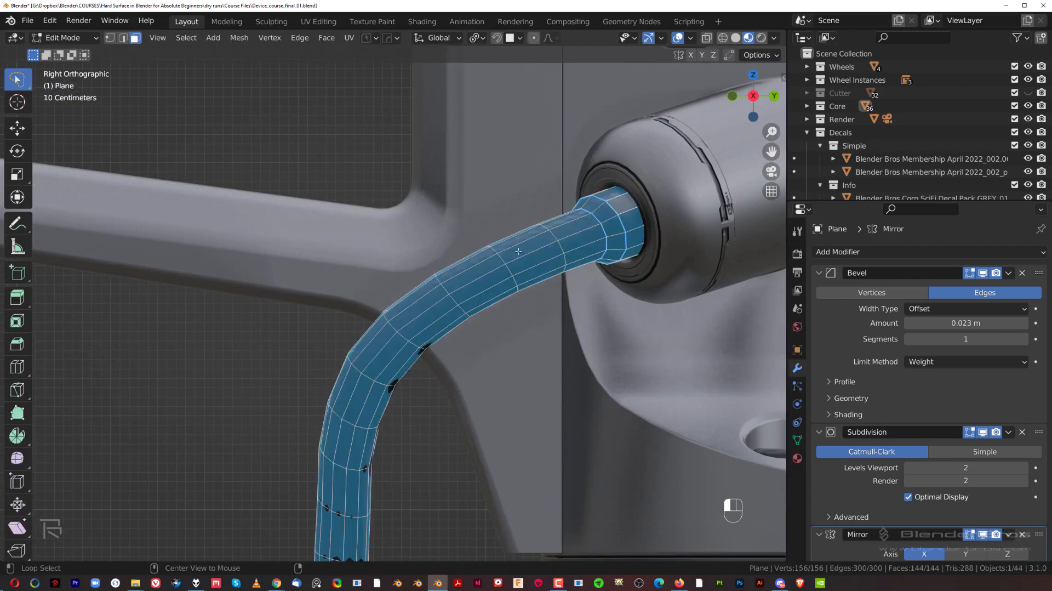
left_click(509, 272, "alt")
key("d")
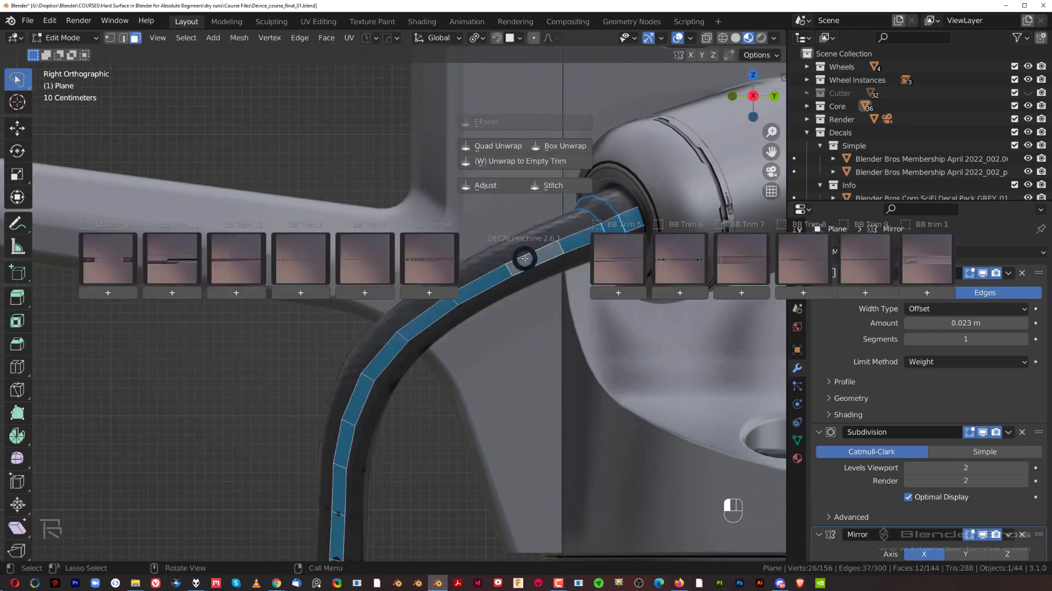
left_click(186, 272)
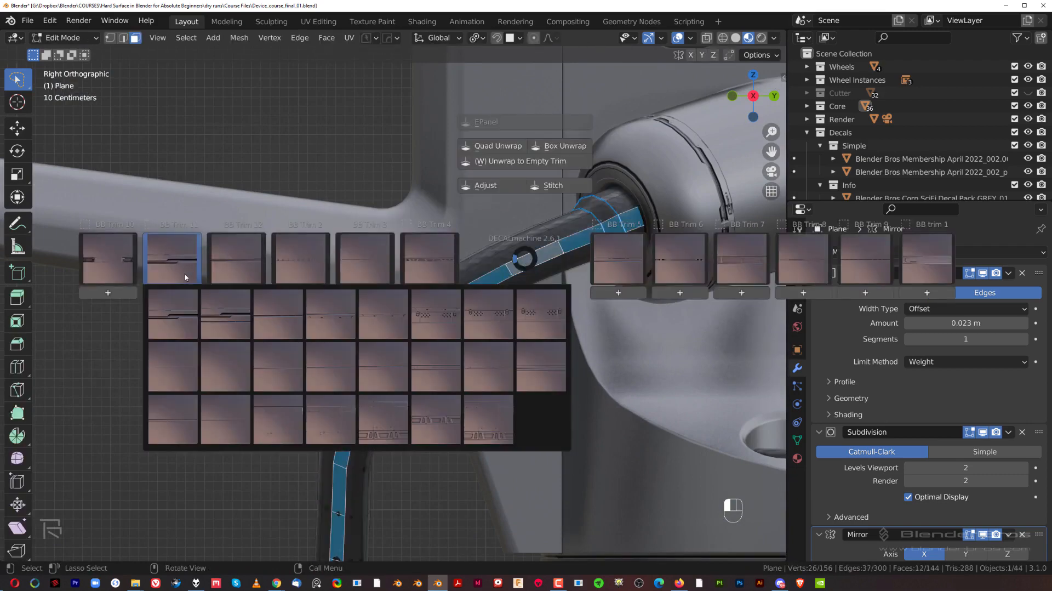
left_click(219, 322)
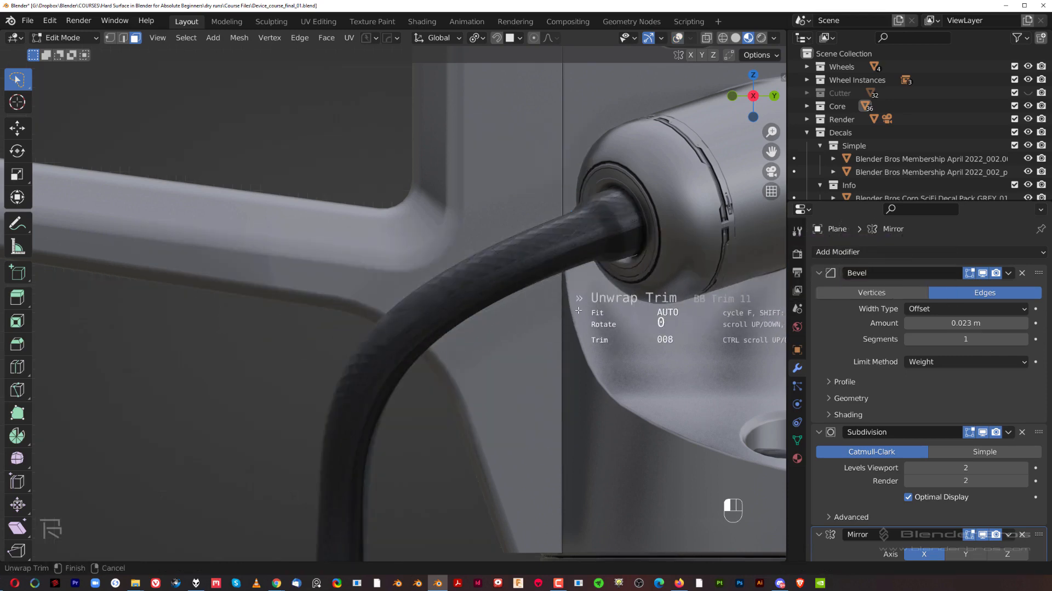
left_click(578, 310)
key("Tab")
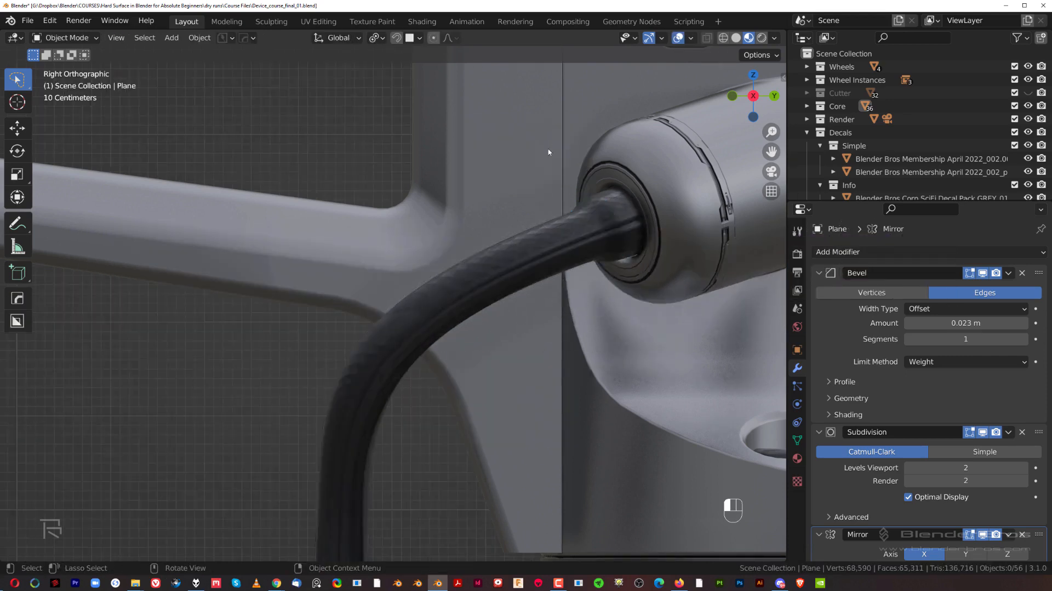
scroll(263, 353, "down", 5)
middle_click_drag(263, 353, 437, 323)
scroll(436, 324, "up", 6)
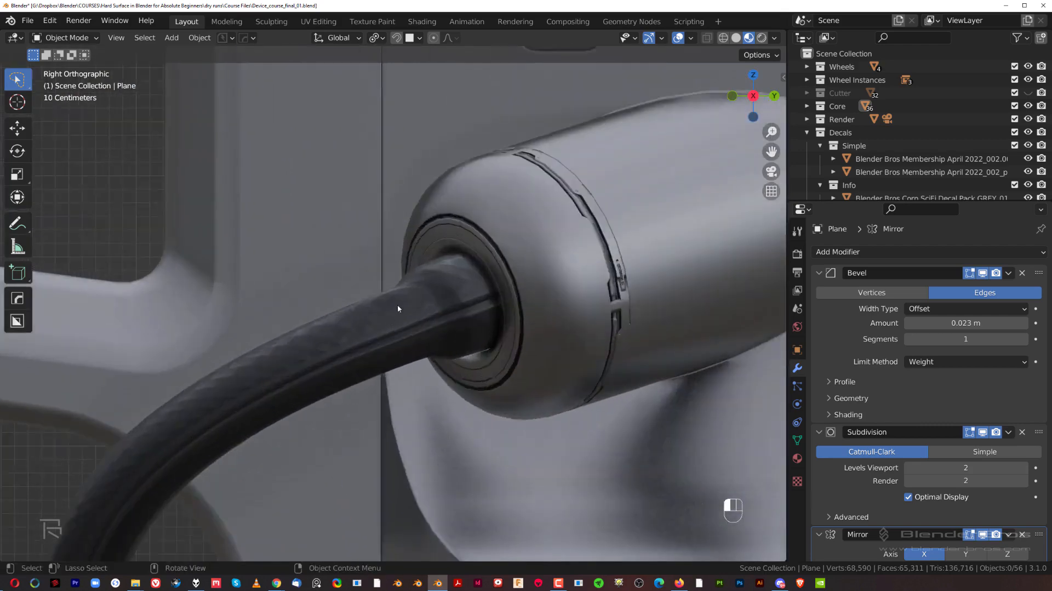
Step: Unwrap the ring of cable faces beside the connector to trim 015 of the BB Trim 4 sheet and return to Object Mode
key("Tab")
left_click(443, 285, "alt")
key("d")
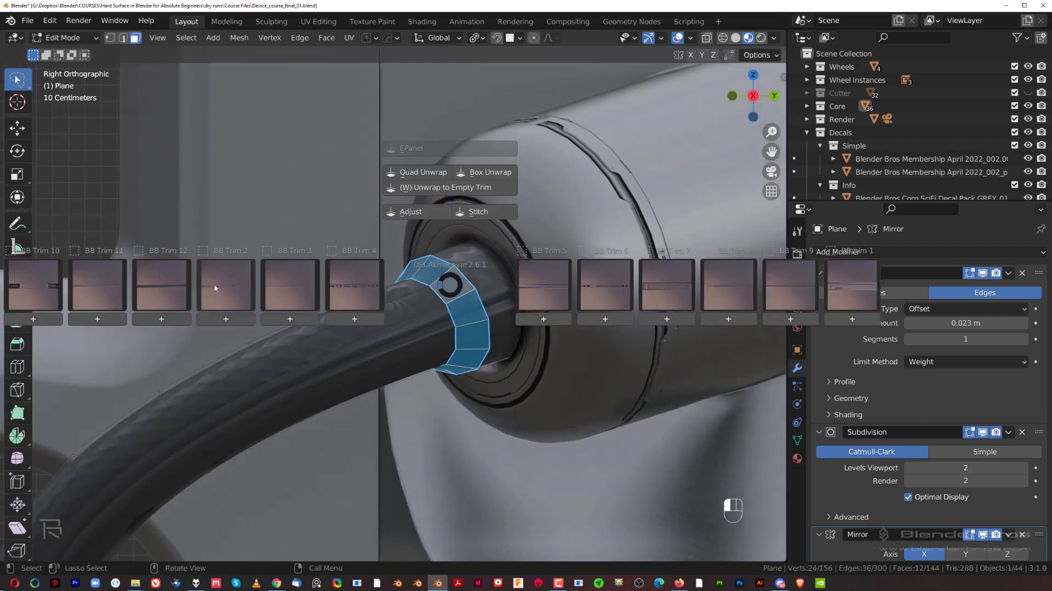
left_click(365, 288)
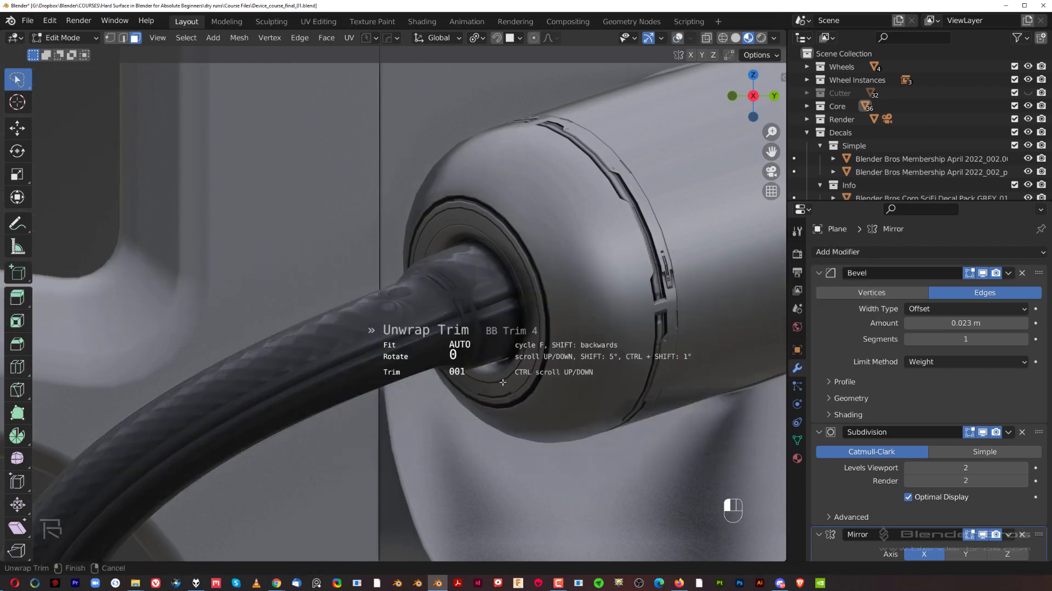
scroll(502, 382, "up", 4, "ctrl")
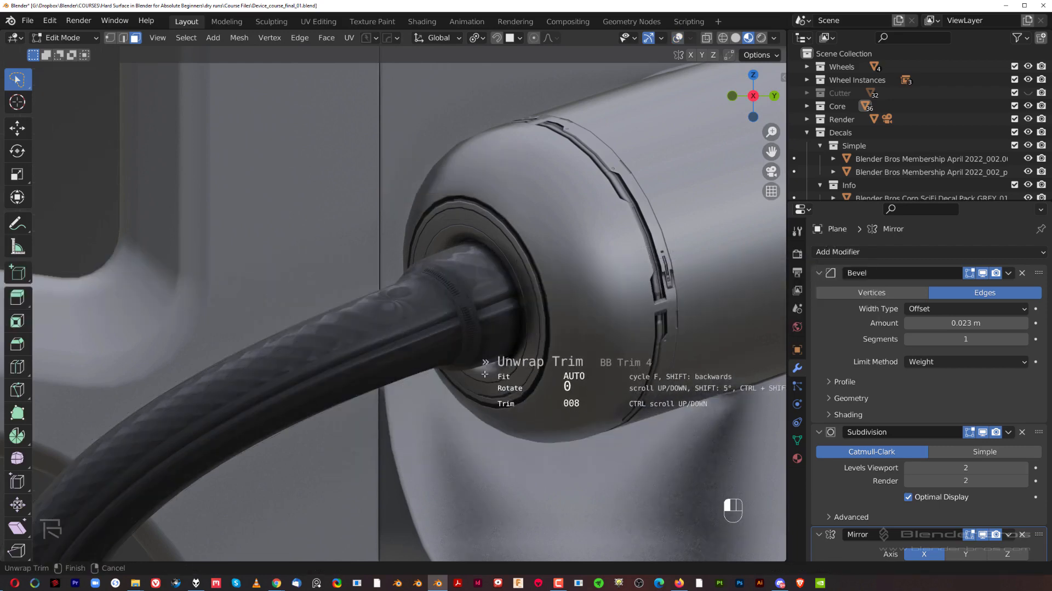
scroll(484, 373, "up", 6, "ctrl")
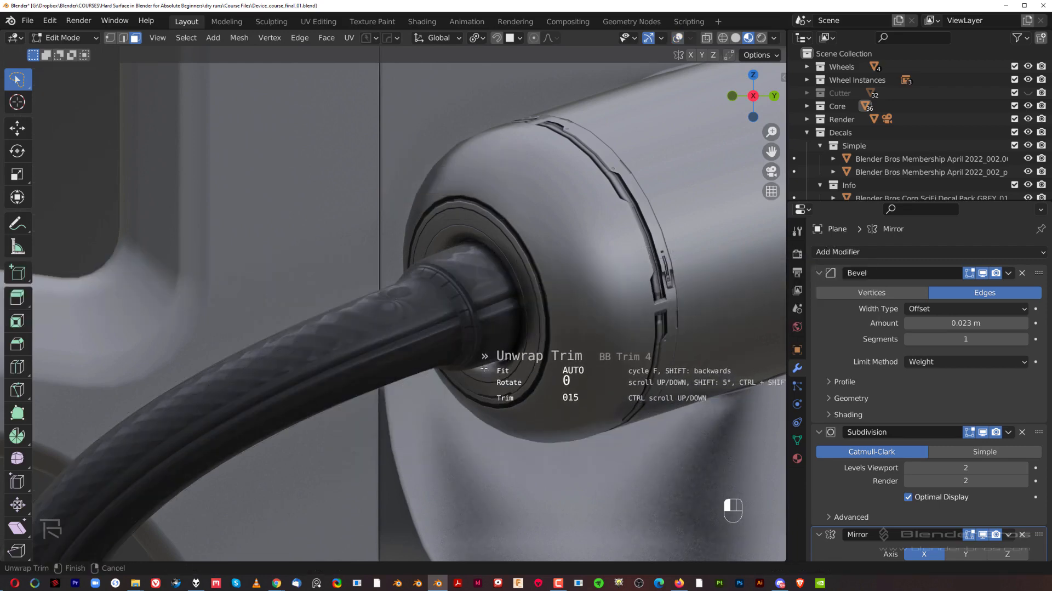
left_click(483, 369)
key("Tab")
Step: Add two closely spaced horizontal edge loops just above the chamfer of the narrow cylinder section under the bracket, the first at factor 0.846
scroll(471, 162, "down", 5)
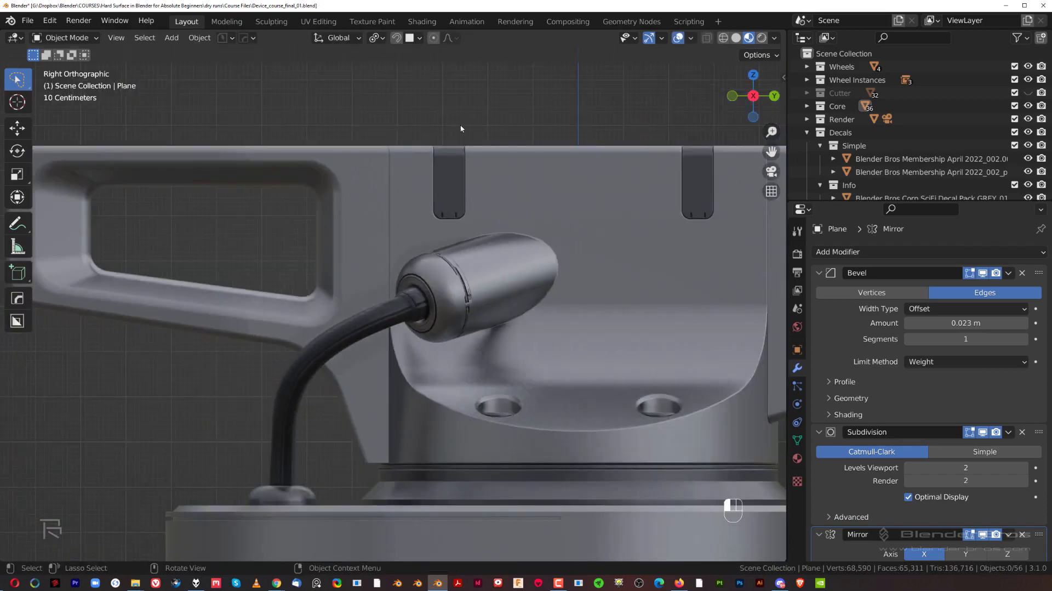
scroll(461, 128, "down", 5)
middle_click_drag(313, 232, 286, 110, "shift")
scroll(287, 111, "down", 1)
scroll(311, 271, "up", 5)
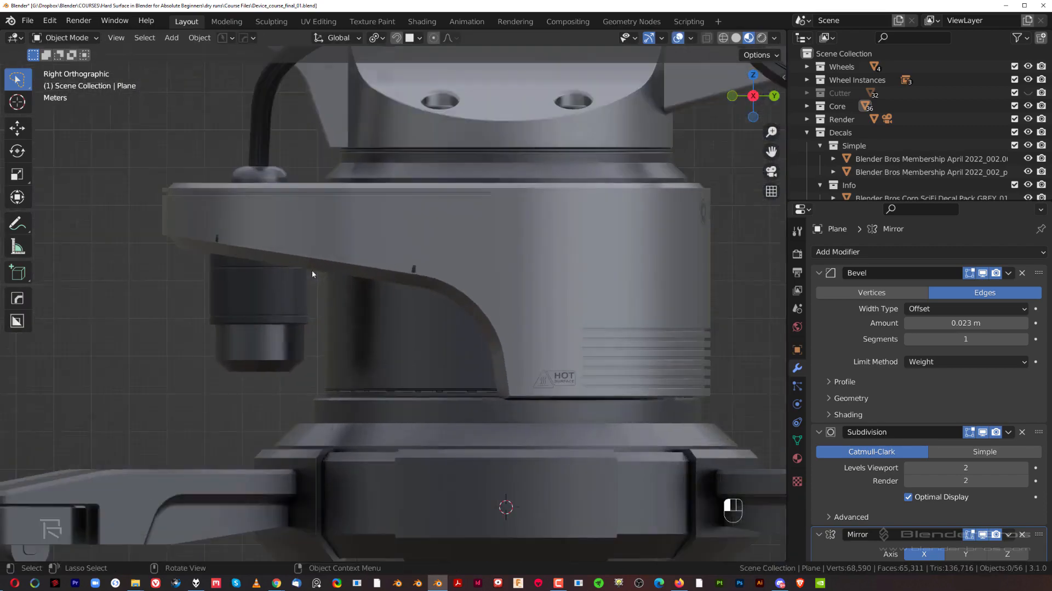
middle_click_drag(312, 273, 411, 301, "shift")
scroll(361, 348, "up", 6)
left_click(387, 352)
key("Tab")
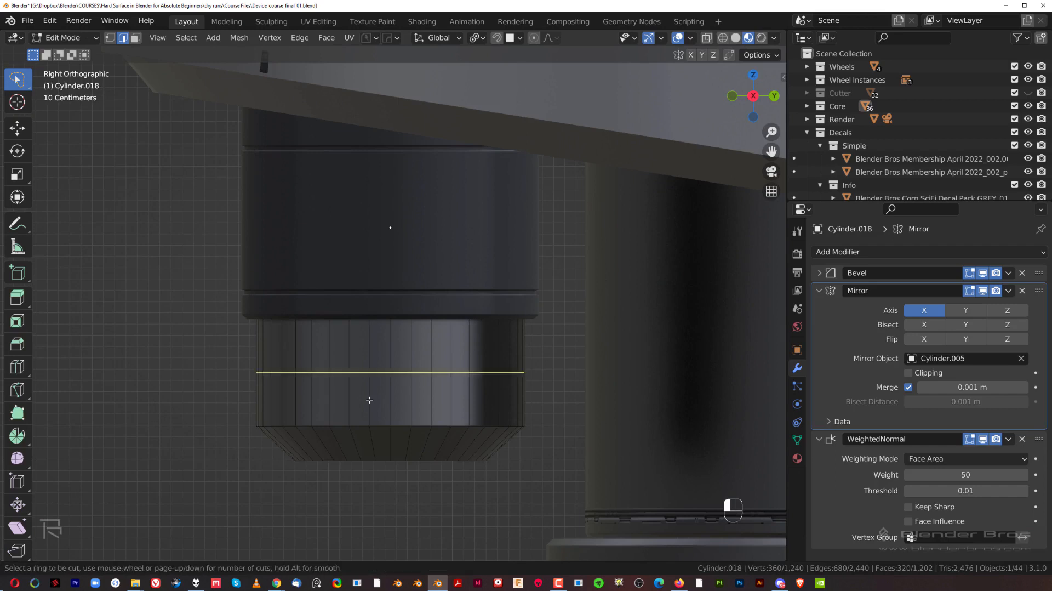
left_click(369, 400)
left_click(379, 427)
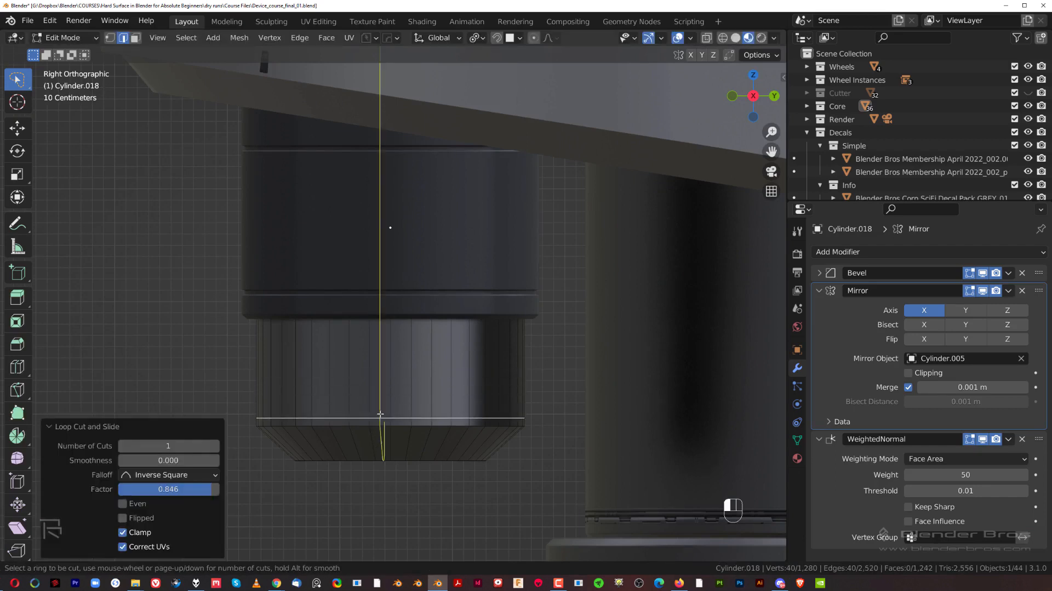
left_click(392, 408)
left_click(401, 448)
Step: Unwrap the thin face ring between the two new edge loops to trim 020 of the BB Trim 4 sheet and return to Object Mode
key("Tab")
left_click(408, 423)
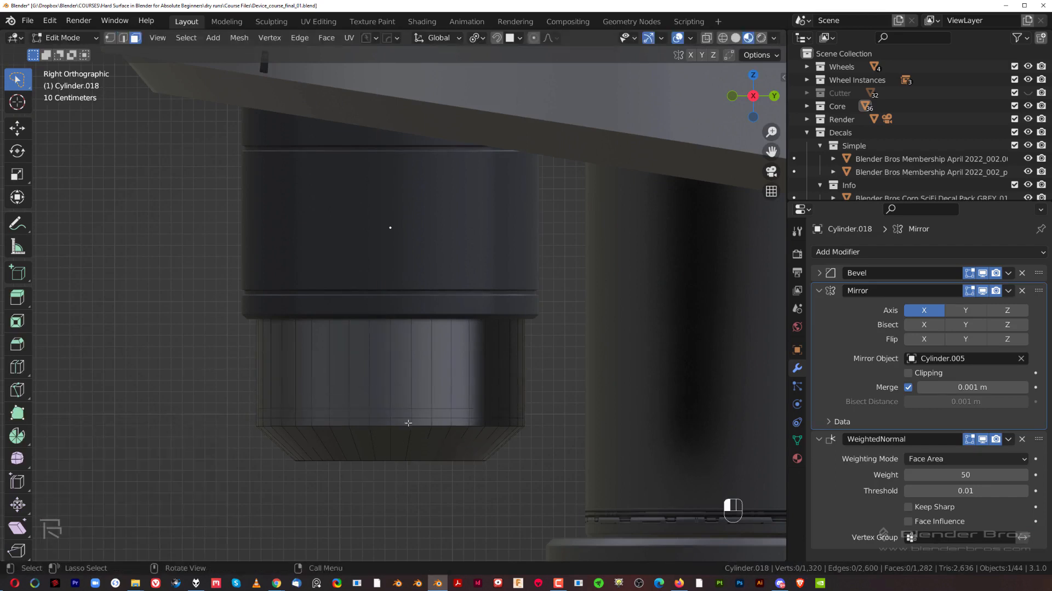
left_click(392, 416, "alt")
left_click(338, 404, "alt")
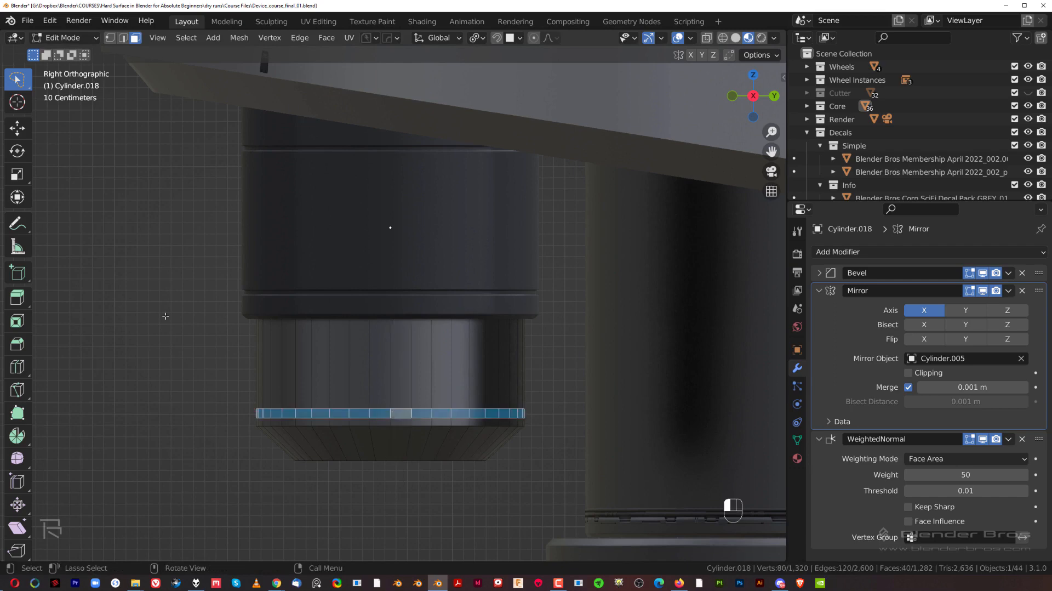
key("d")
left_click(367, 321)
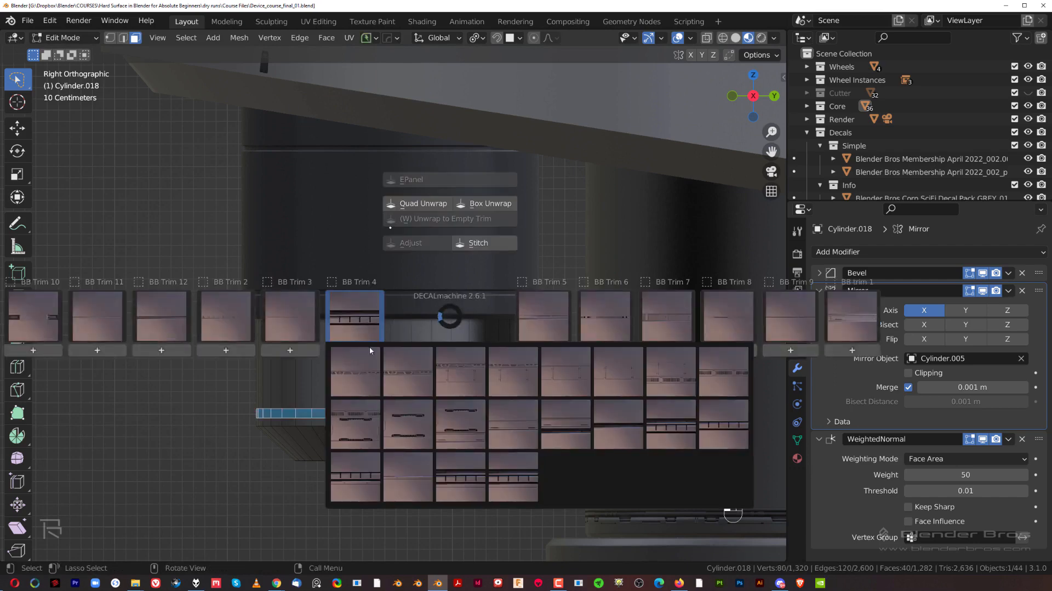
left_click(504, 483)
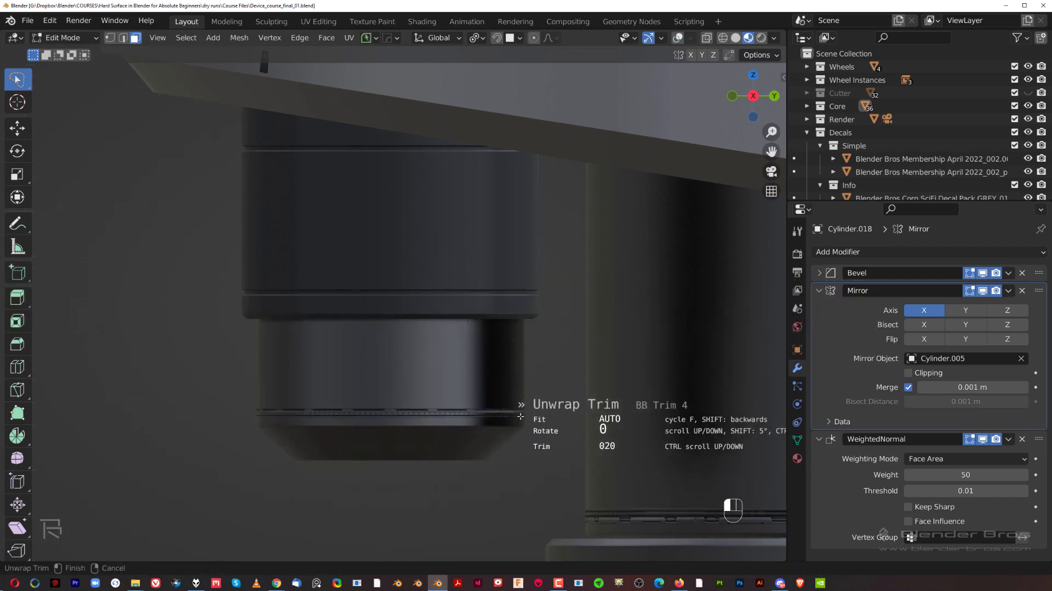
left_click(524, 396)
key("Tab")
left_click(495, 275)
scroll(482, 278, "down", 12)
left_click(247, 306)
scroll(350, 341, "up", 12)
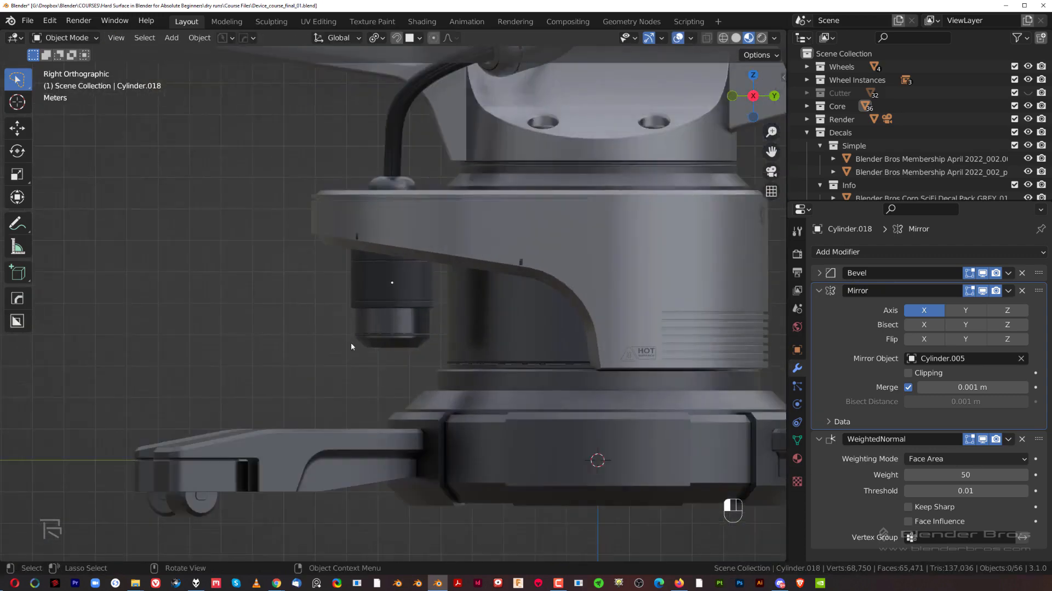
Step: Unwrap the thin face ring again with BB Trim 4, cycling past trims 014 and 013 to a finely toothed trim, and return to Object Mode
key("Tab")
left_click(630, 357)
scroll(438, 413, "up", 3)
middle_click_drag(438, 413, 425, 270, "shift")
key("d")
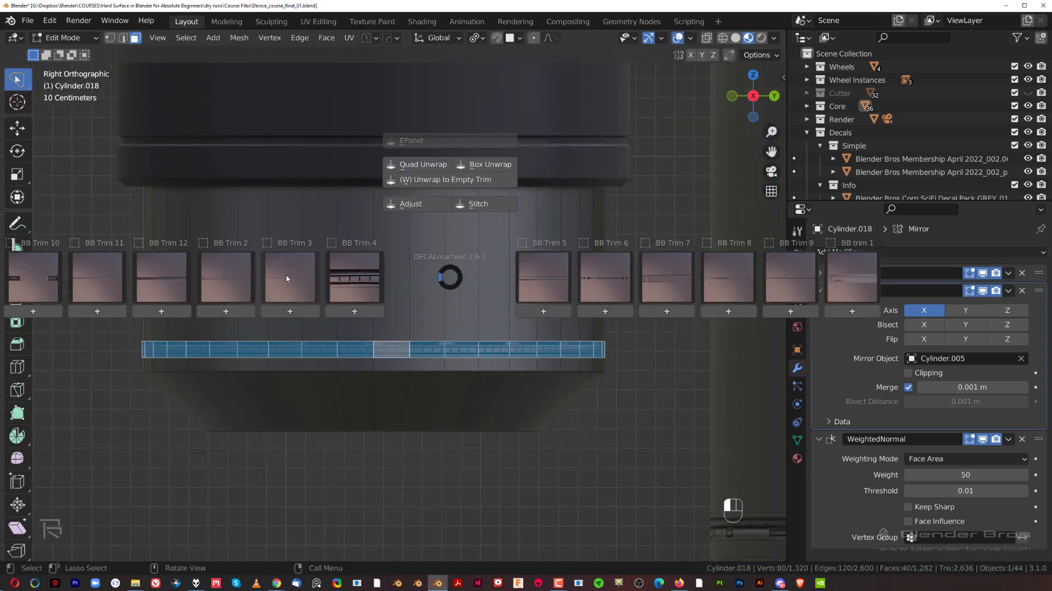
mouse_move(354, 286)
left_click(361, 337)
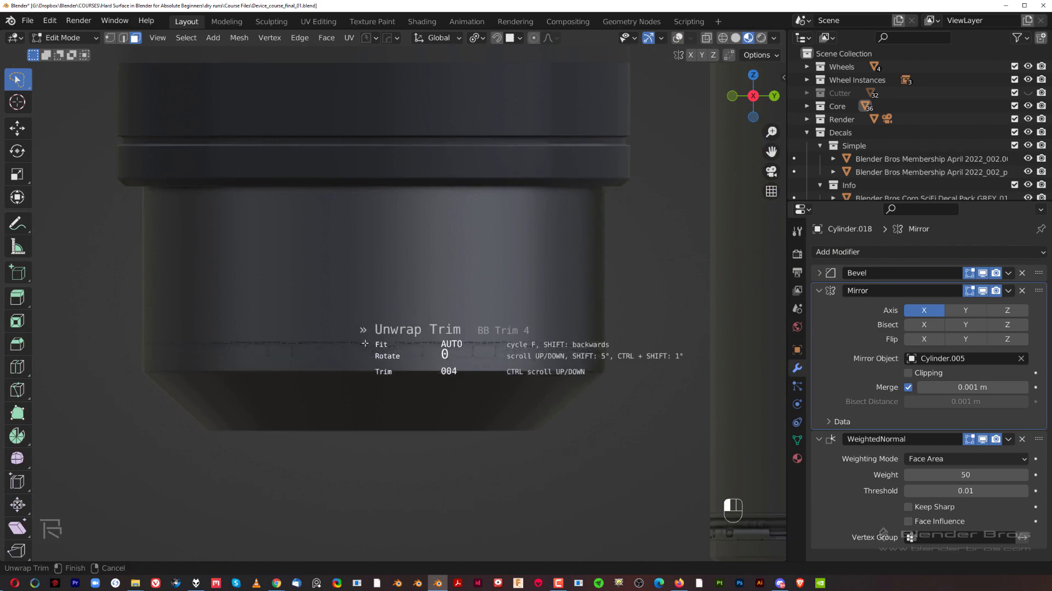
scroll(399, 355, "down", 8, "ctrl")
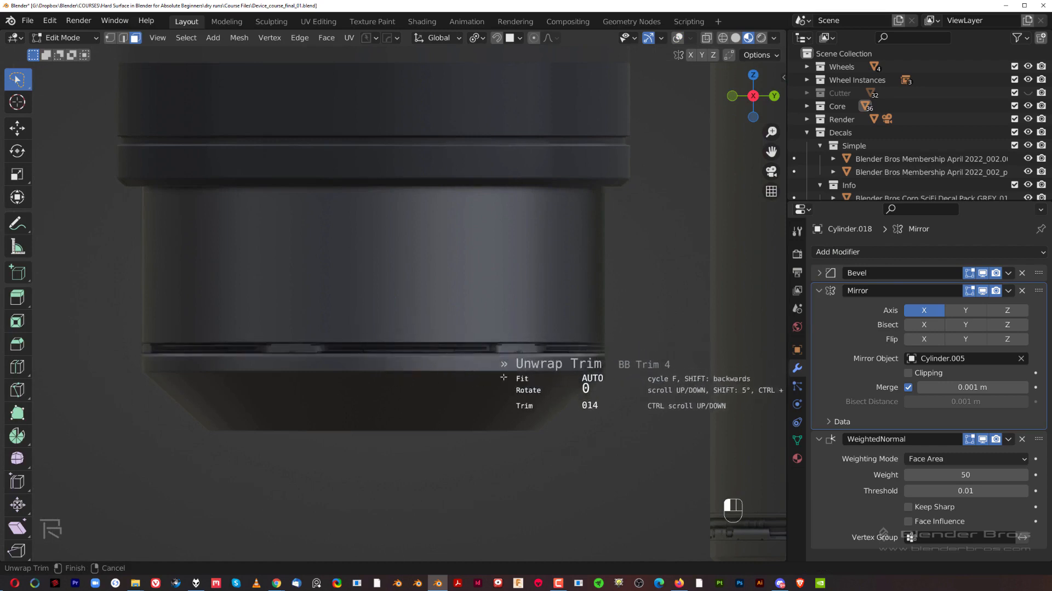
scroll(513, 394, "up", 7, "ctrl")
scroll(517, 398, "down", 5, "ctrl")
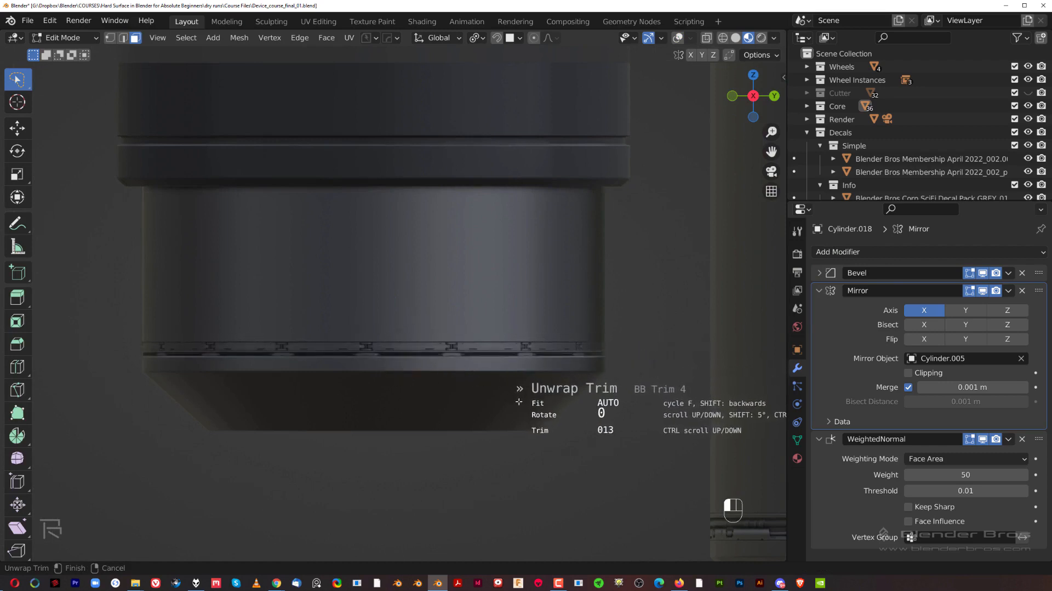
scroll(521, 402, "down", 3, "ctrl")
left_click(521, 403)
key("Tab")
scroll(524, 304, "down", 8)
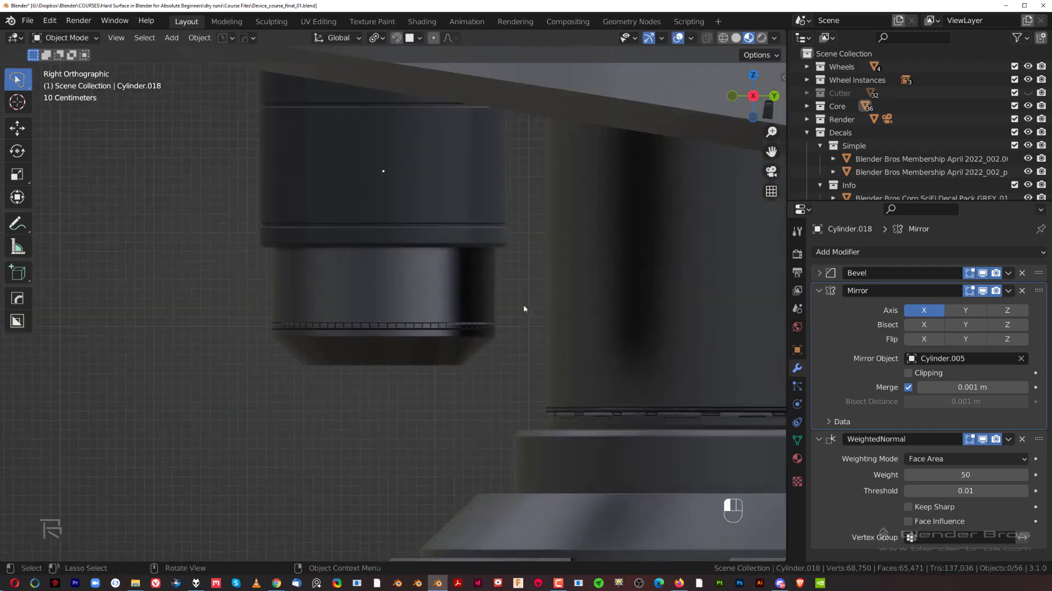
Step: Insert the CAUTION decal from the Blender Bros Patreon Nov 2021 library on the wide dark cylinder section under the bracket
scroll(389, 322, "up", 4)
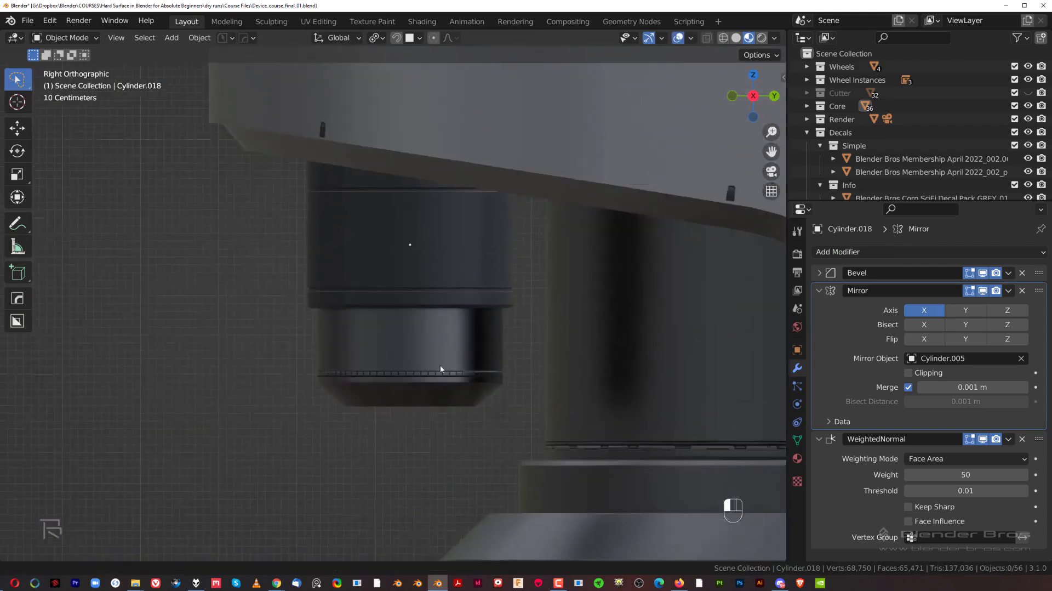
left_click(406, 280)
key("d")
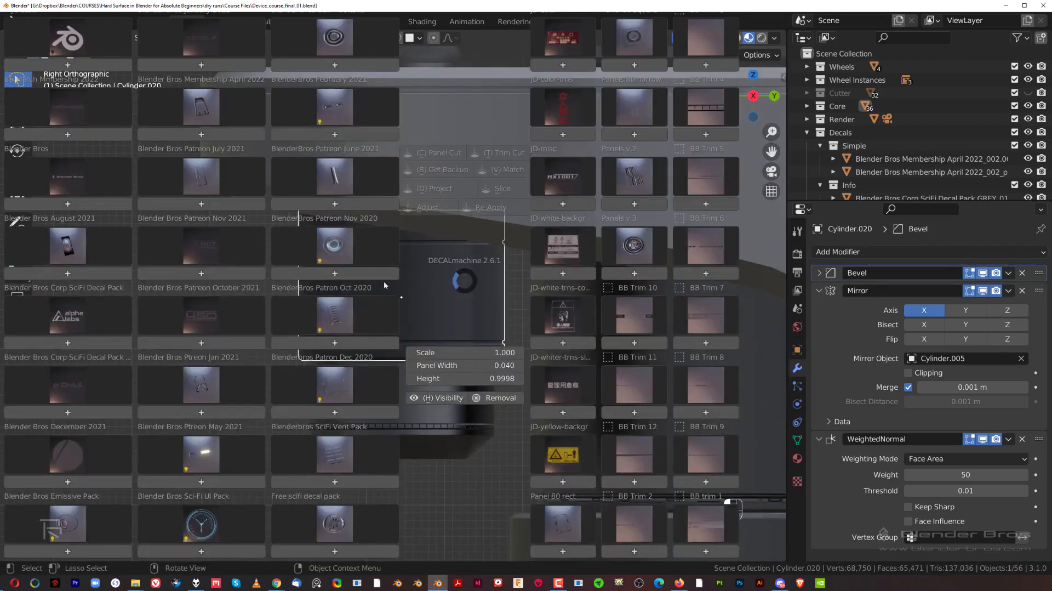
mouse_move(209, 314)
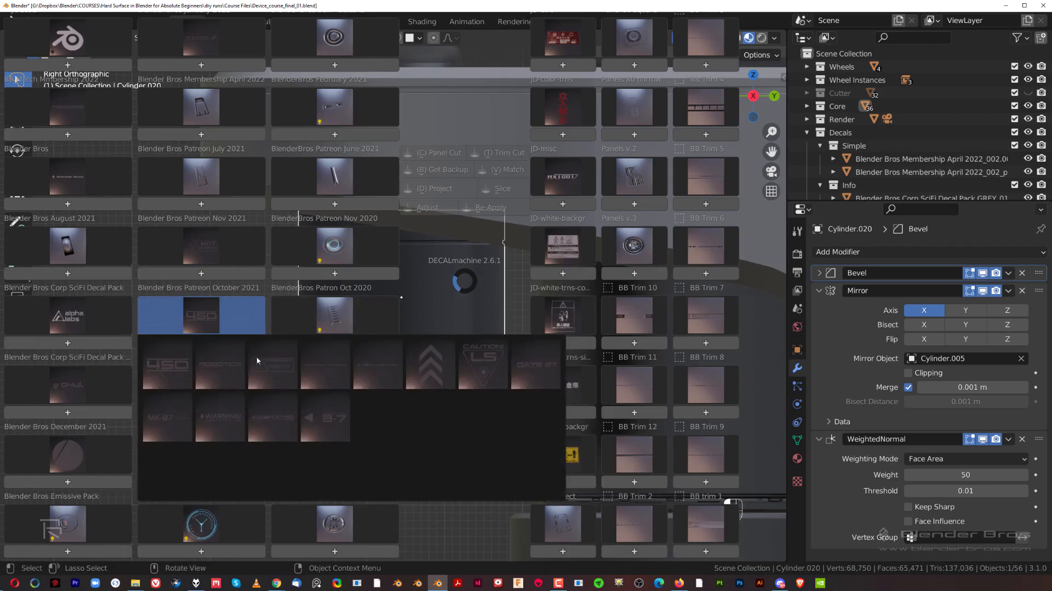
mouse_move(209, 249)
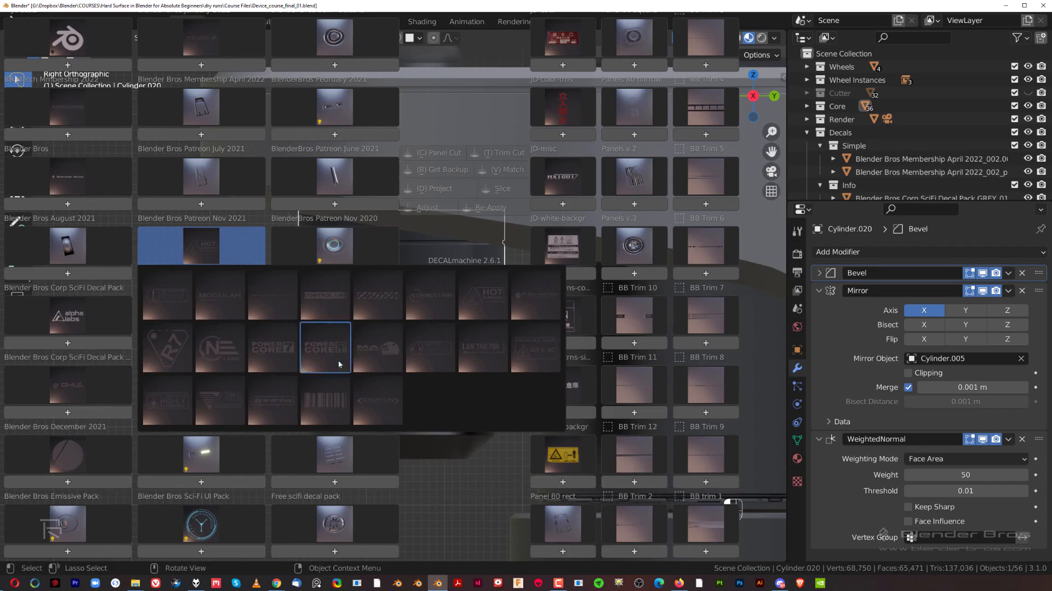
left_click(393, 309)
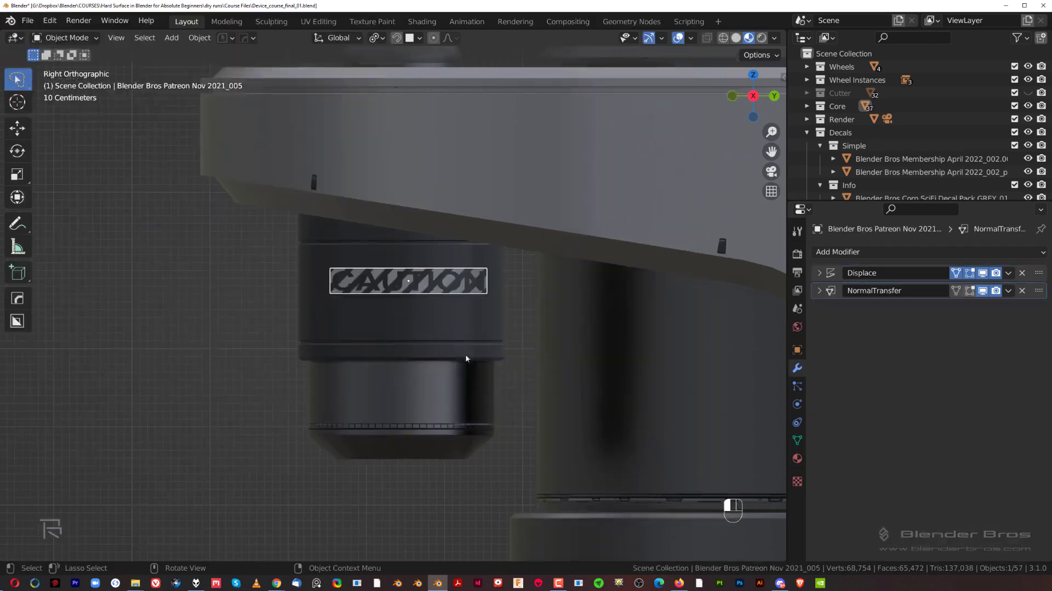
Step: Try the CAUTION decal scaled to 0.523 on the narrow lower cylinder section, and delete it
scroll(486, 355, "up", 1)
left_click_drag(429, 287, 431, 402)
key("s")
left_click(498, 410)
key("g")
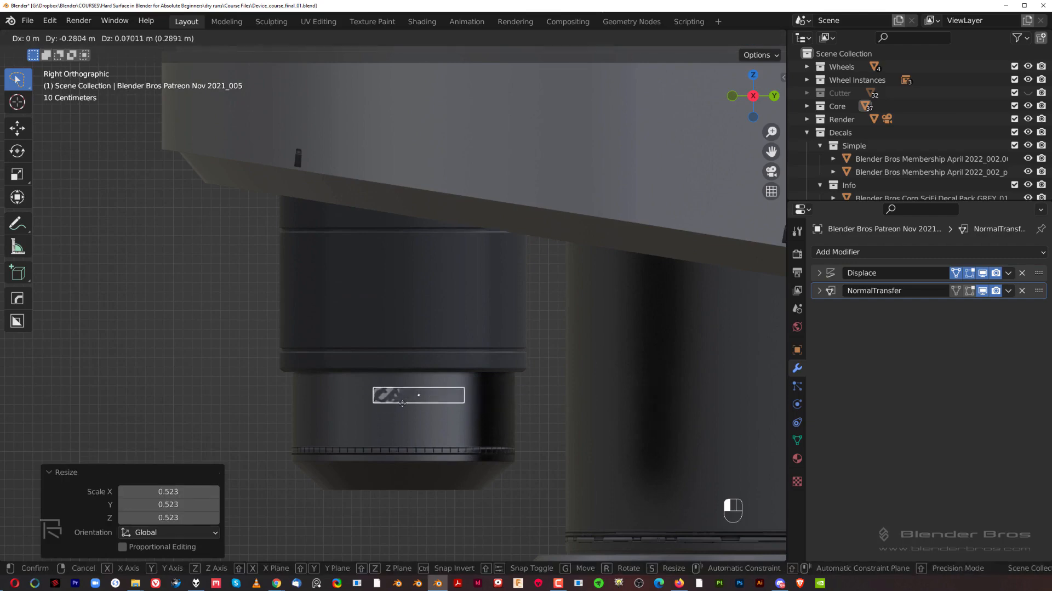
left_click(404, 383)
key("Delete")
Step: Select the wide dark cylinder section directly under the bracket
left_click(405, 314)
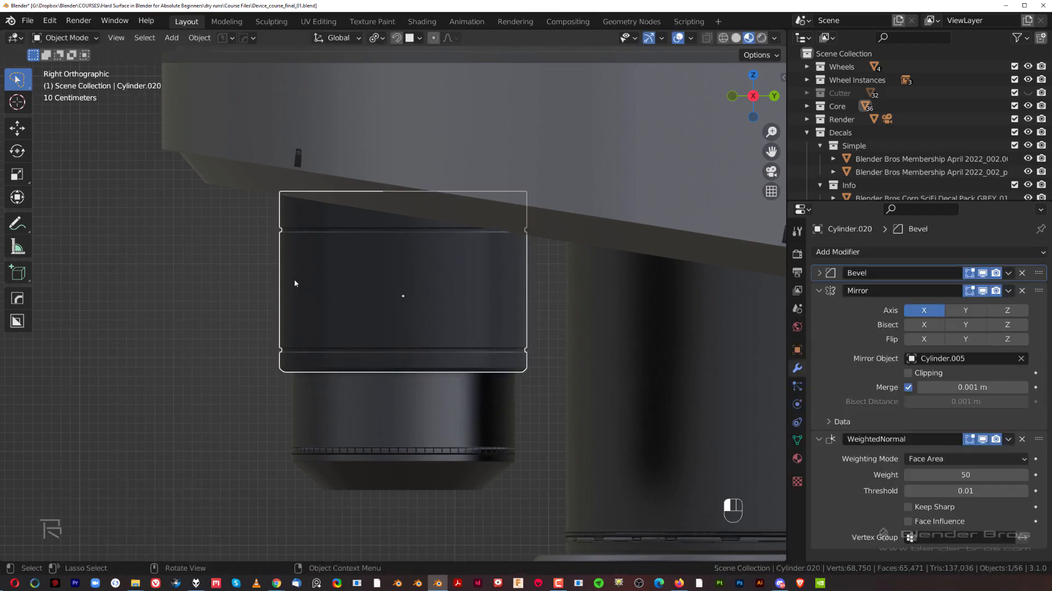
Step: Insert the SN TAE-708 info decal from the Blender Bros Patreon Nov 2021 library onto the dark cylinder below the bracket
key("d")
left_click(236, 255)
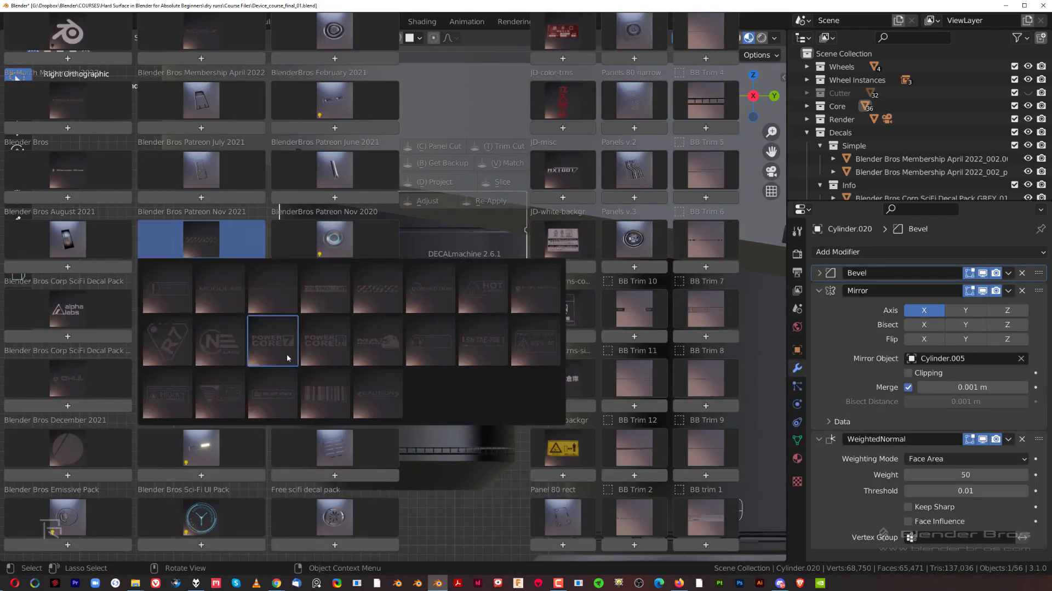
left_click(499, 360)
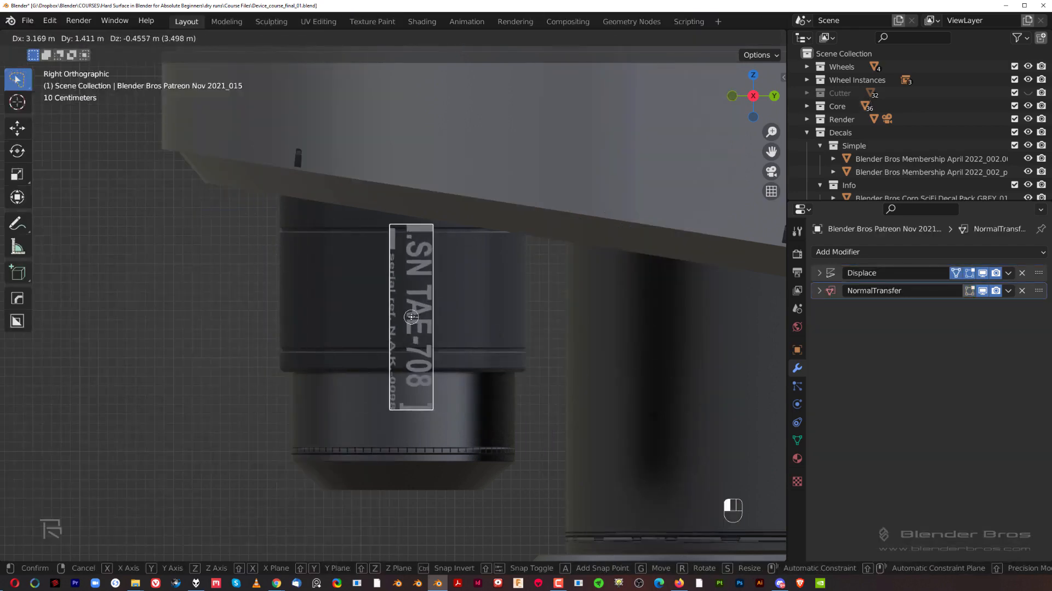
left_click(448, 344)
Step: Rotate the SN TAE-708 decal with Adjust Decal so that its text reads horizontally
key("d")
left_click(427, 269)
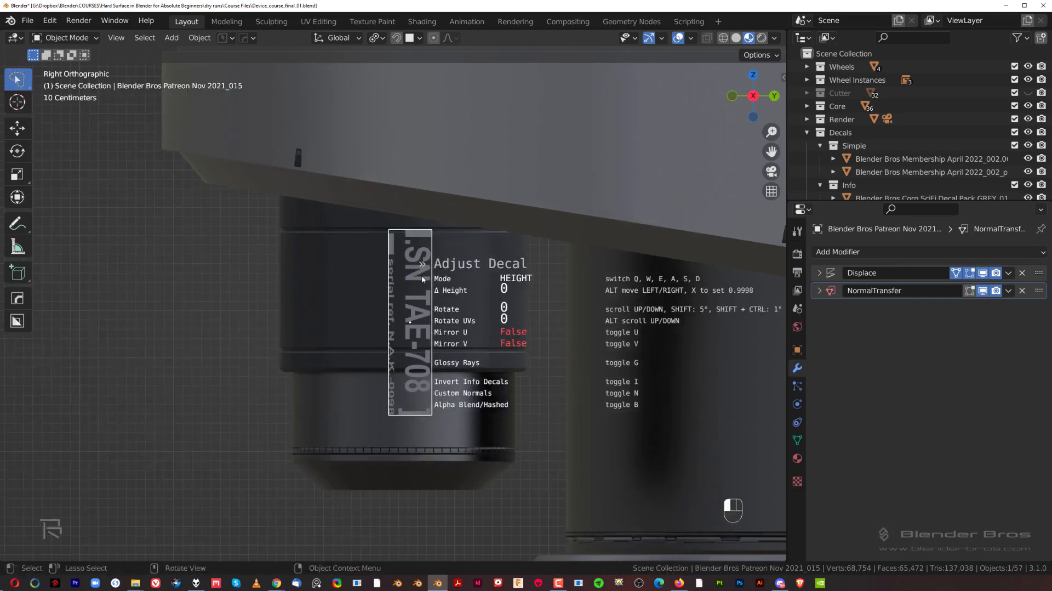
scroll(427, 274, "up", 2)
left_click(427, 279)
scroll(429, 354, "down", 2)
scroll(430, 357, "up", 3)
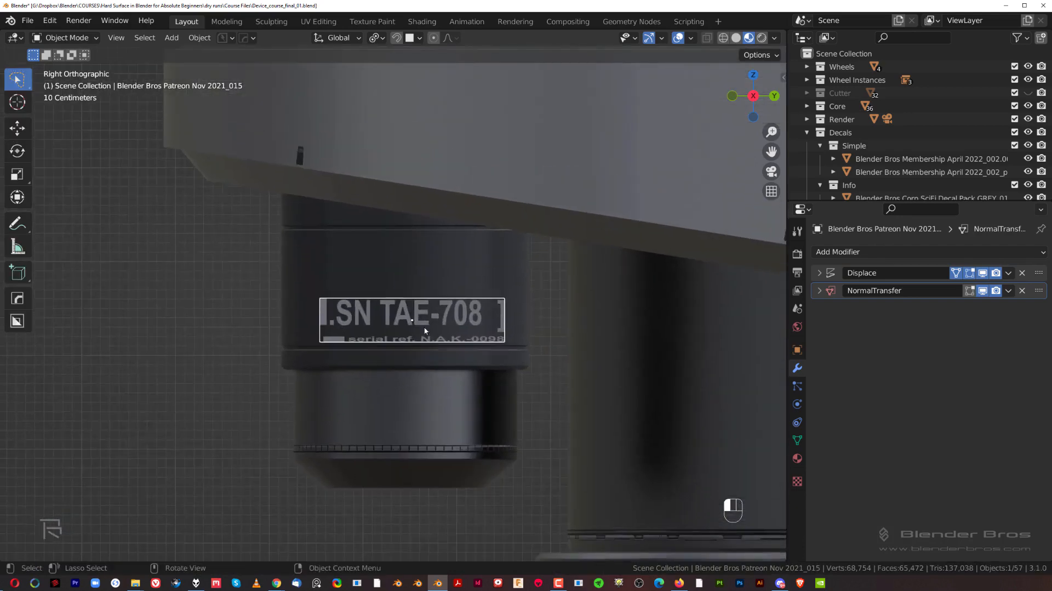
Step: Scale the SN TAE-708 decal by about 0.765 and position it on the narrower lower section of the cylinder
key("g")
left_click_drag(370, 322, 356, 379, "ctrl")
key("s")
left_click(415, 378)
key("g")
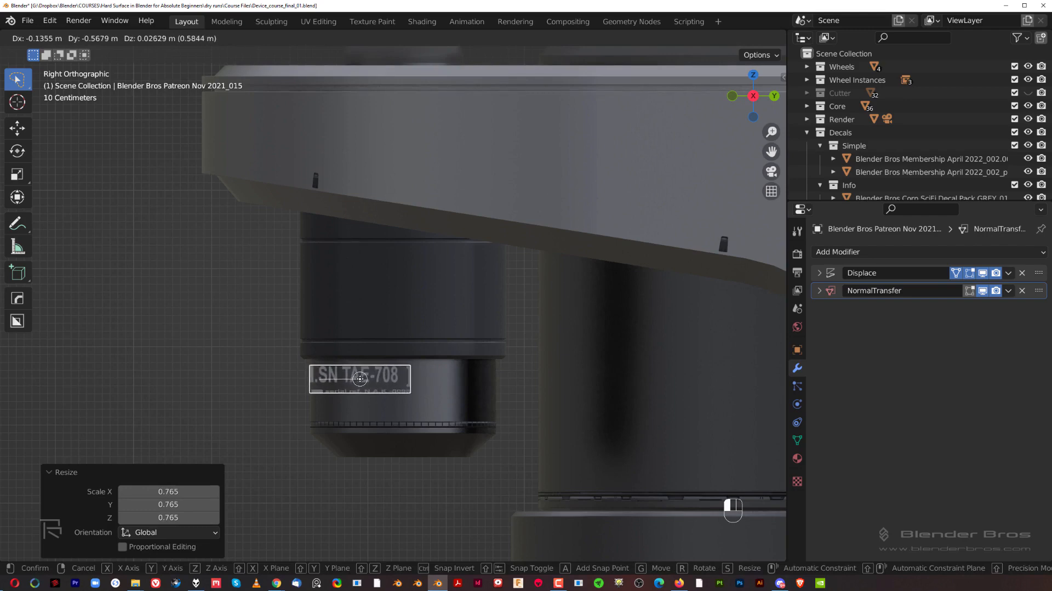
left_click(361, 378)
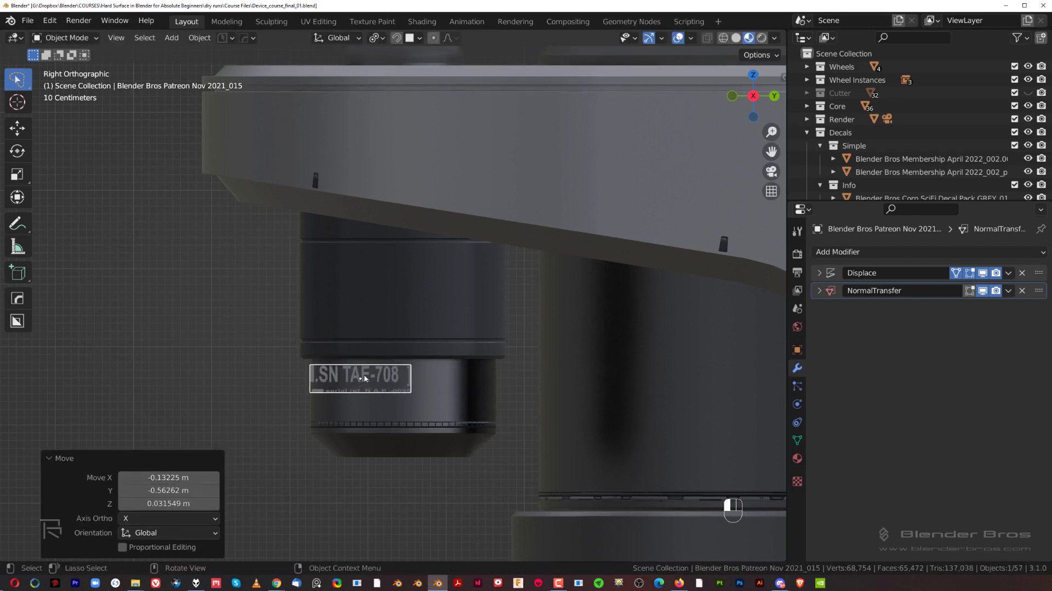
Step: Project the SN TAE-708 decal onto the curved cylinder surface and set its material's alpha to 0.360
key("d")
left_click(415, 288)
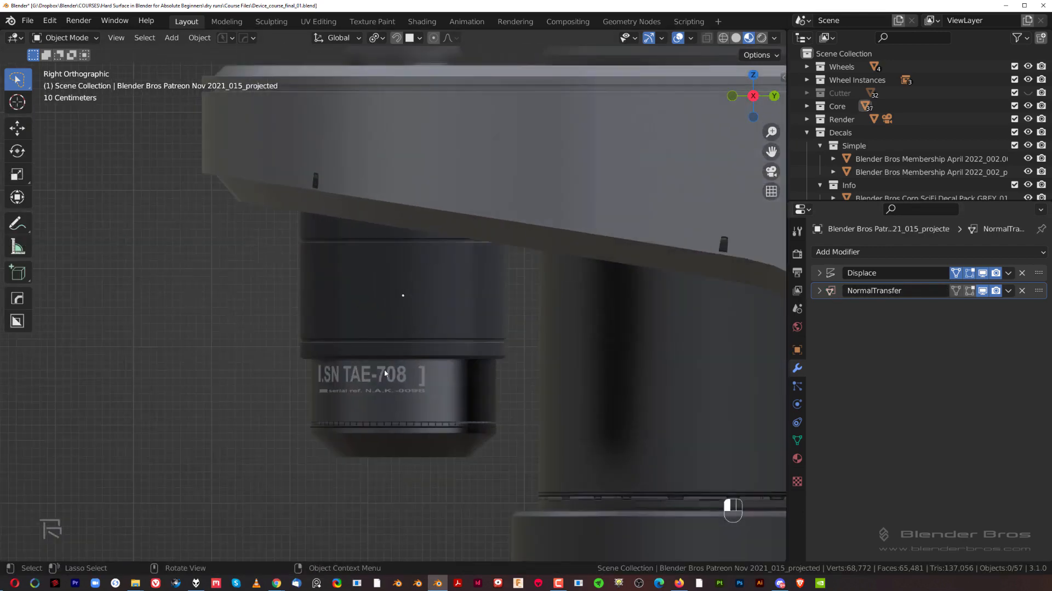
left_click(797, 456)
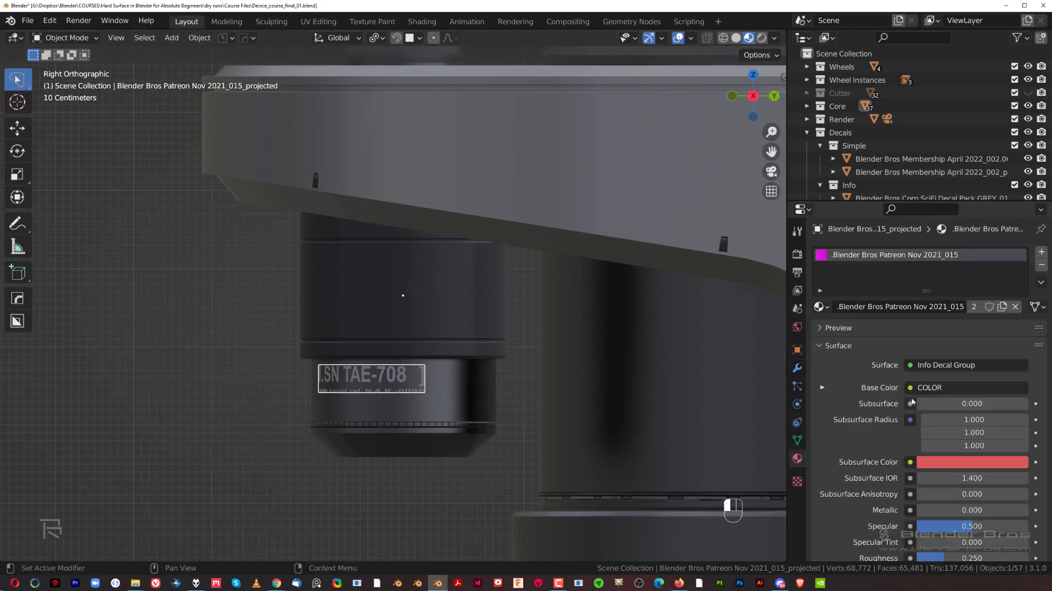
scroll(956, 411, "down", 12)
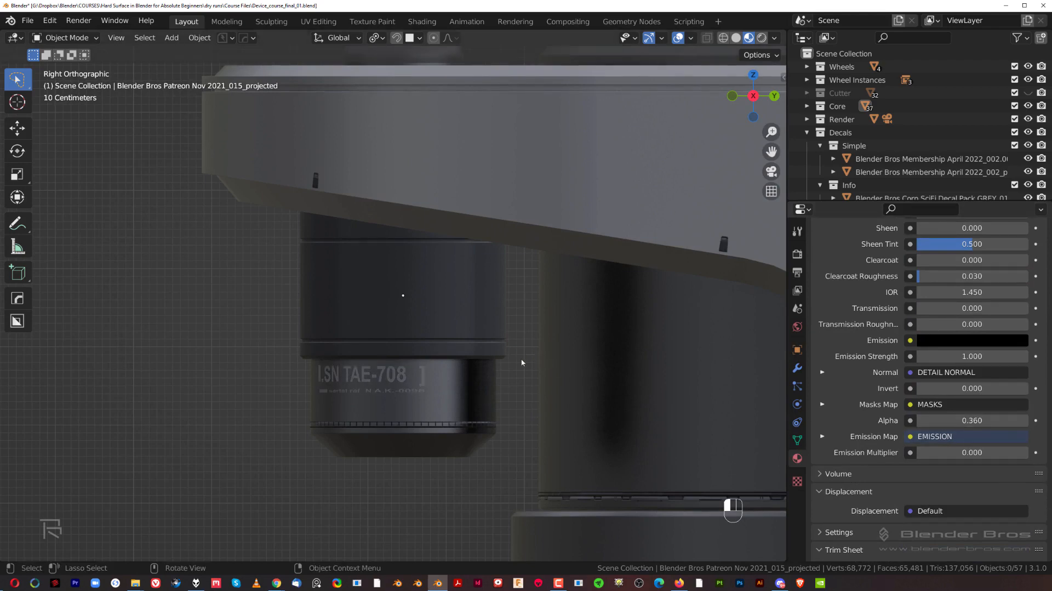
scroll(522, 362, "down", 5)
scroll(492, 409, "up", 4)
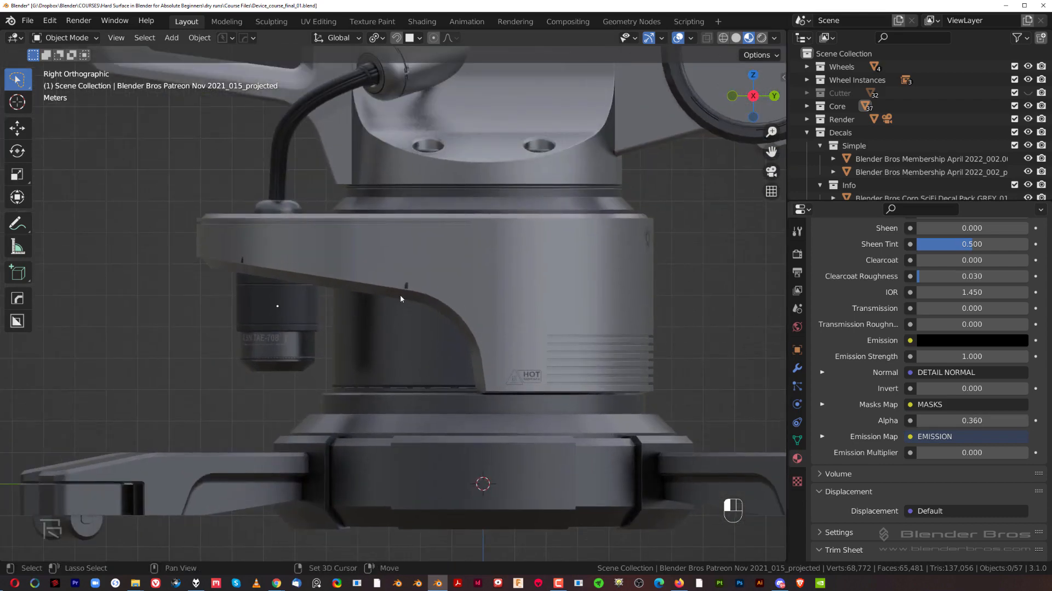
middle_click_drag(400, 295, 412, 278, "shift")
scroll(316, 294, "up", 6)
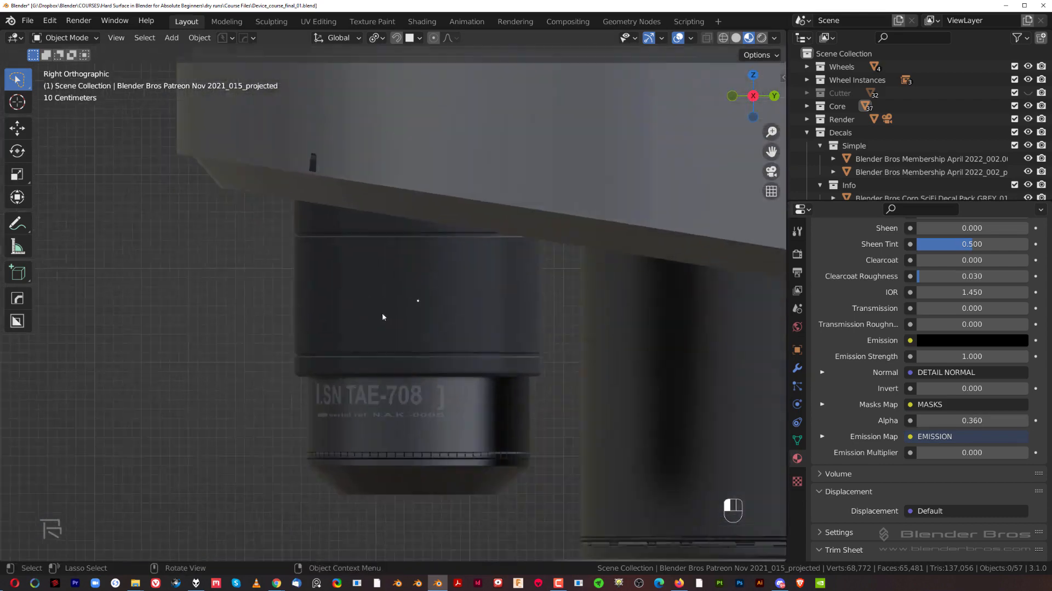
Step: Insert the colzer logo from the Blender Bros Corp SciFi Decal Pack on the wider upper cylinder section and project it onto the surface
left_click(390, 299)
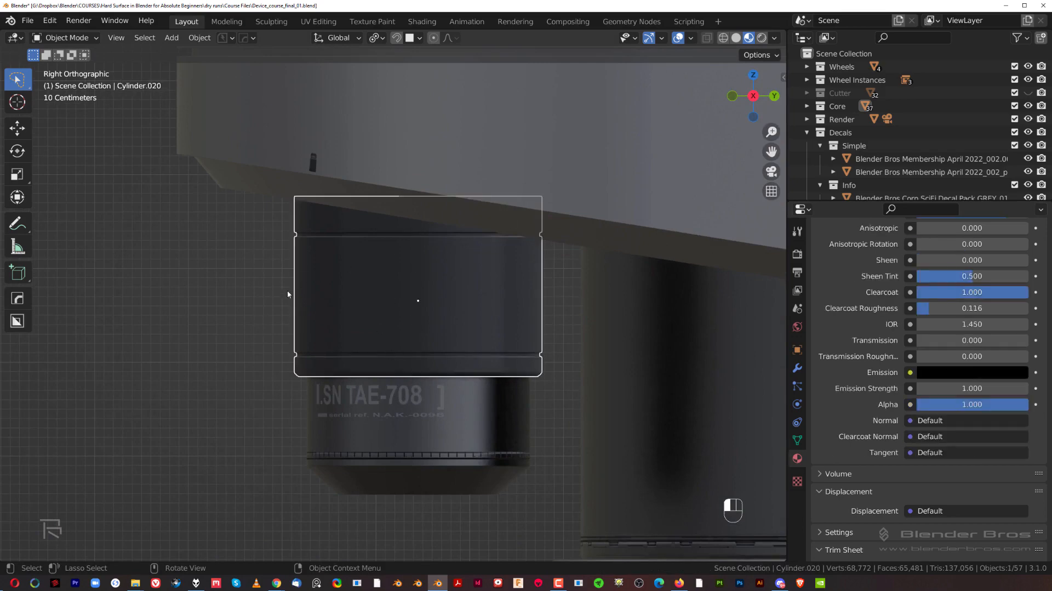
key("d")
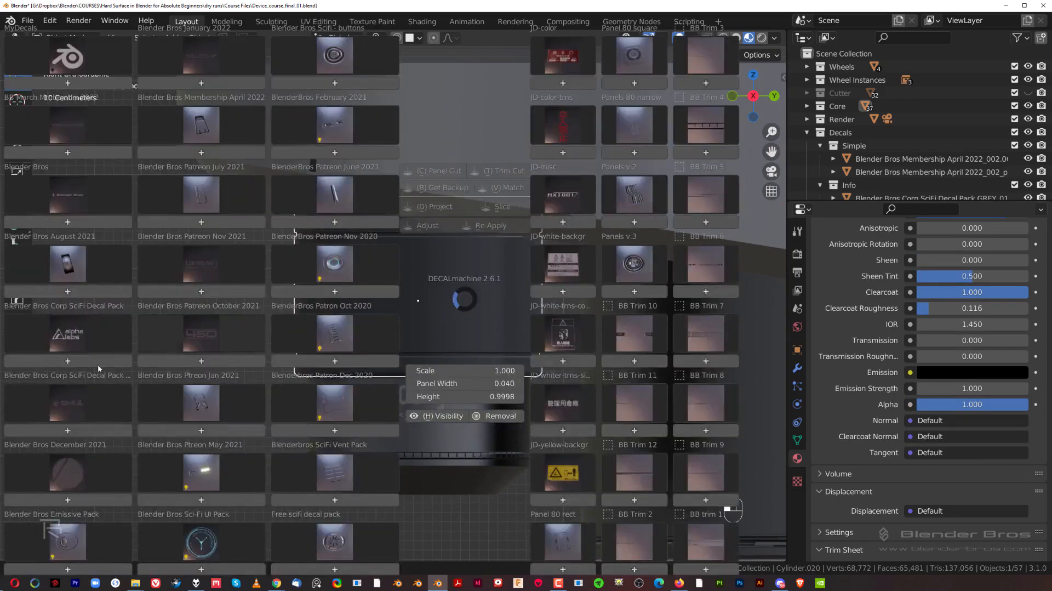
left_click(82, 338)
left_click(88, 393)
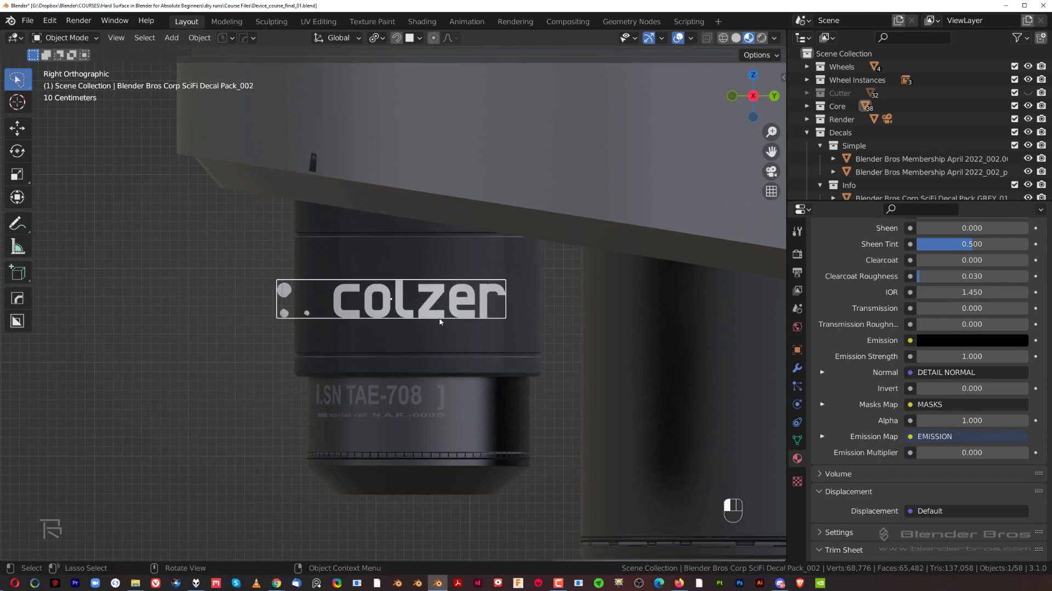
key("d")
left_click(449, 229)
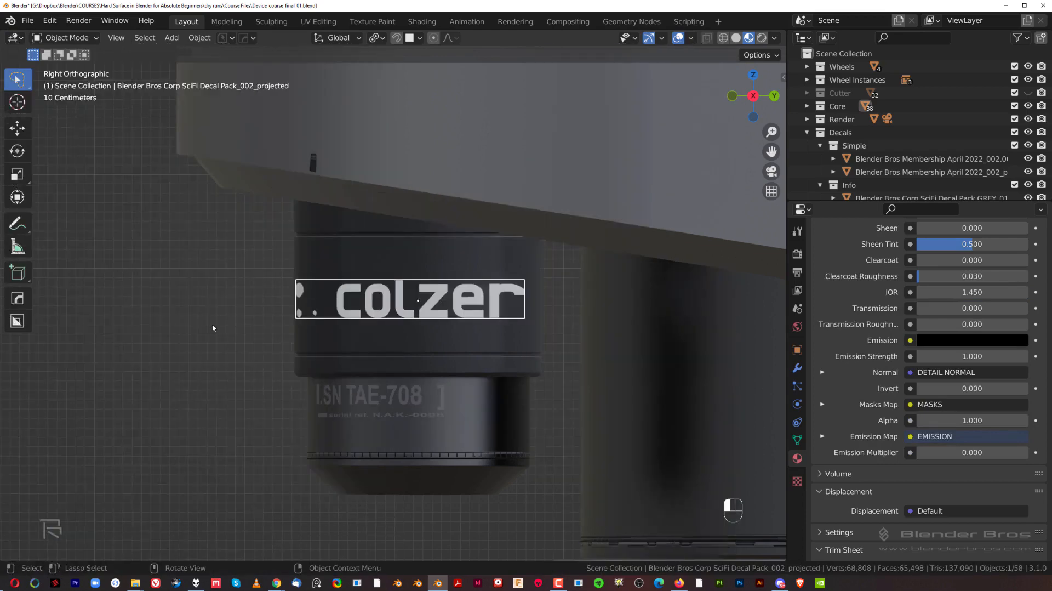
Step: Lower the alpha of the colzer decal's material to 0.160
scroll(226, 457, "down", 5)
middle_click_drag(371, 349, 282, 329, "shift")
scroll(274, 320, "down", 1)
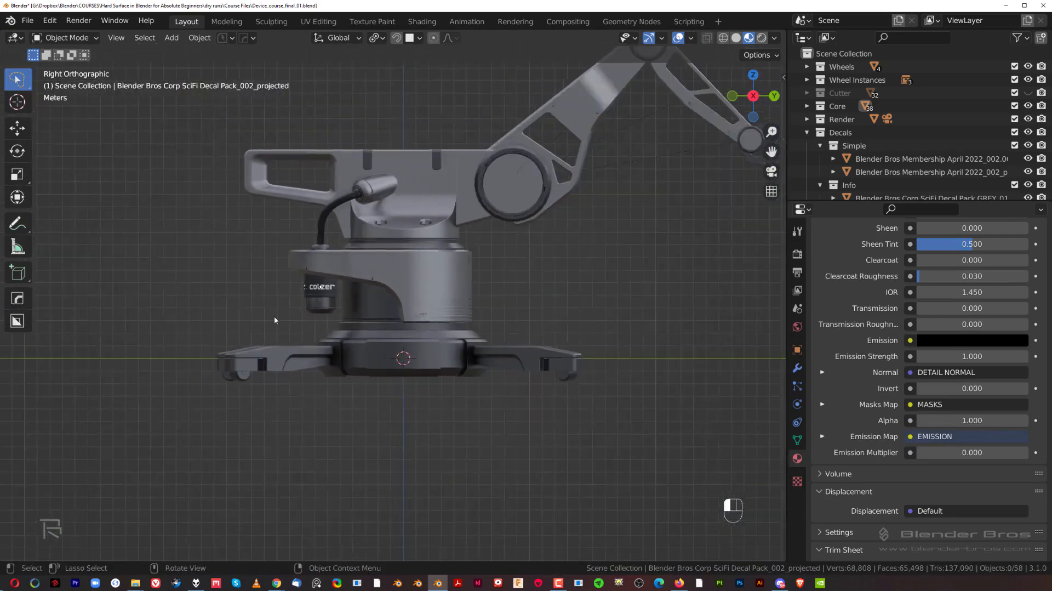
middle_click_drag(369, 308, 349, 356, "shift")
scroll(328, 353, "up", 1)
middle_click_drag(239, 346, 338, 329, "shift")
scroll(426, 324, "up", 7)
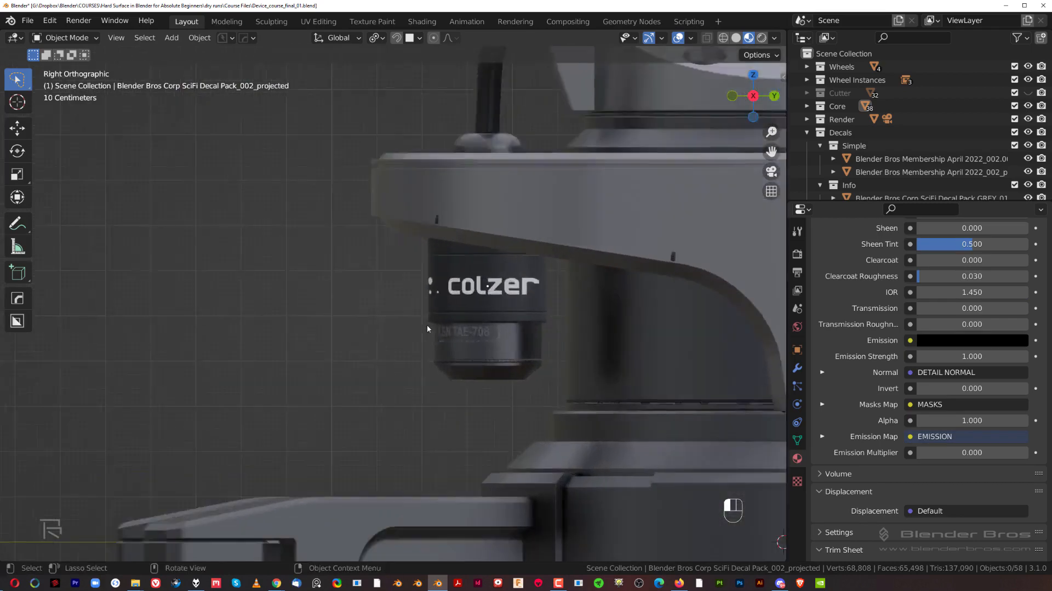
left_click(358, 331)
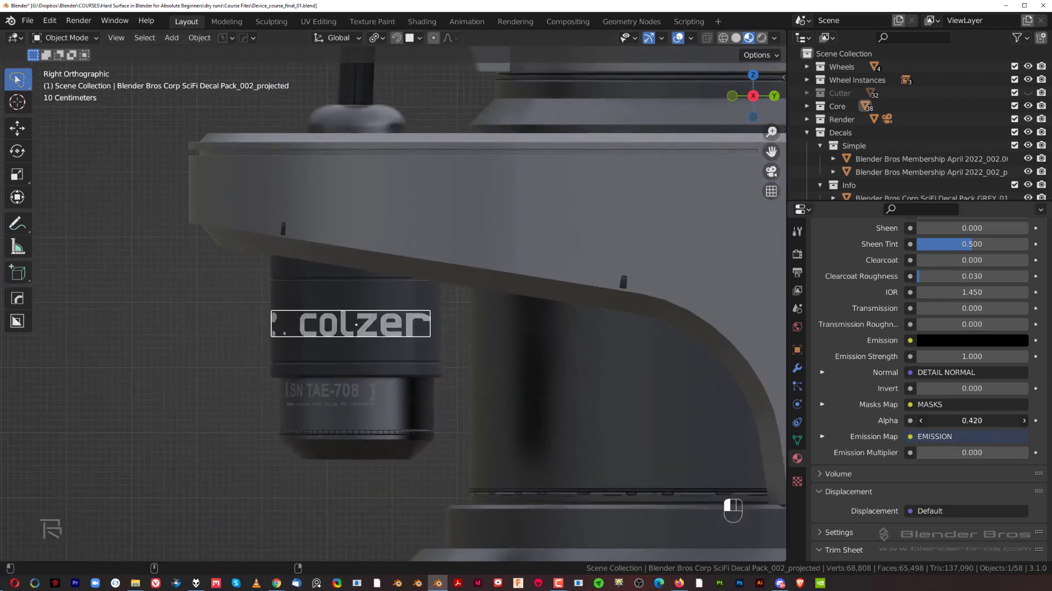
left_click(229, 363)
scroll(206, 350, "down", 7)
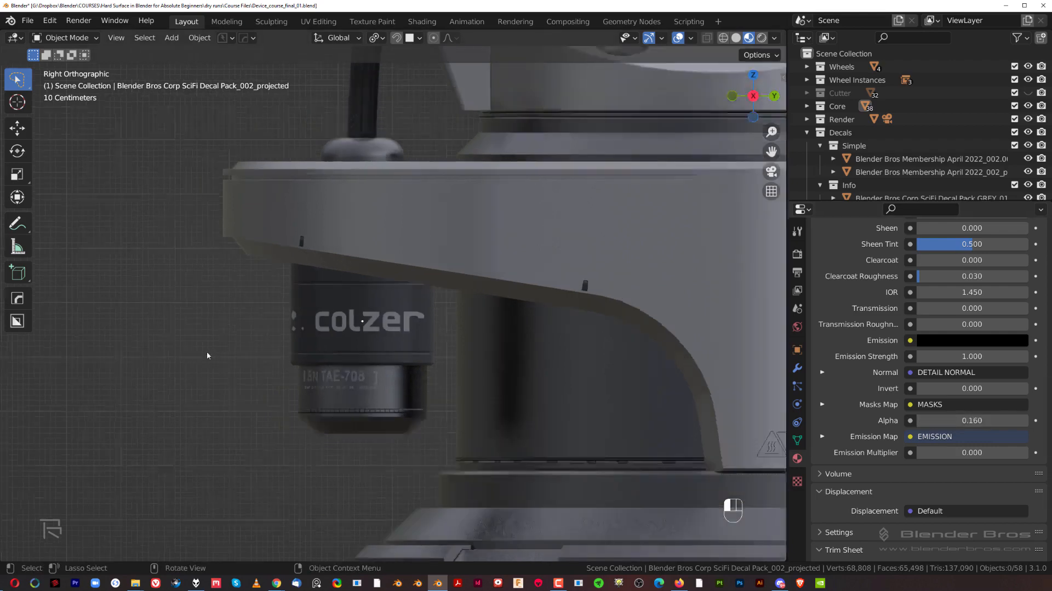
scroll(313, 340, "up", 7)
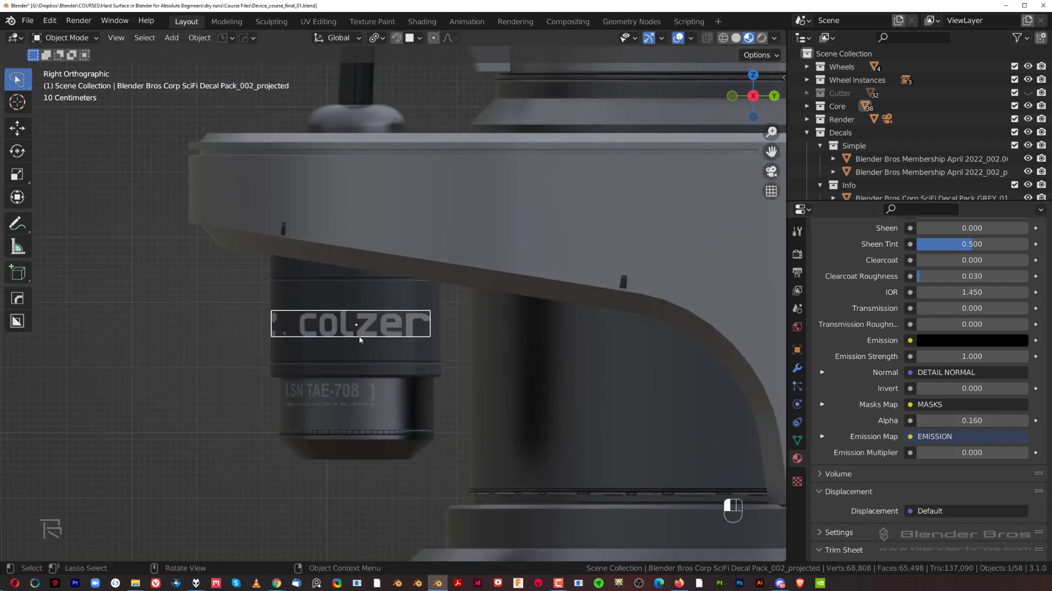
Step: Delete the colzer decal from the cylinder
key("x")
left_click(360, 340)
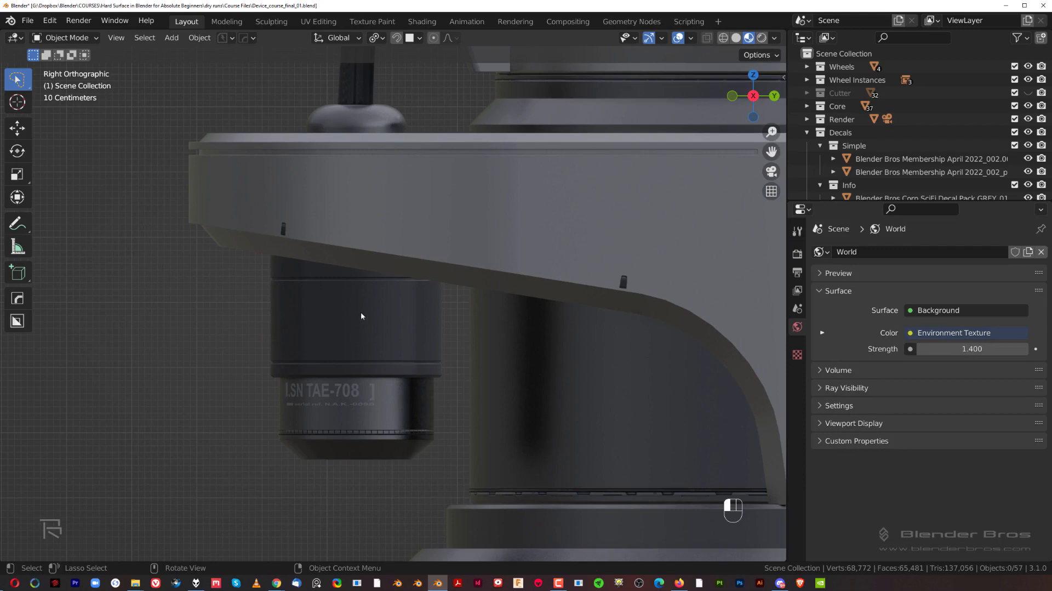
Step: In edit mode, select three adjacent face loops around the top of the rounded cap at the cable's base
scroll(361, 296, "down", 1)
middle_click_drag(364, 134, 361, 378, "shift")
scroll(361, 379, "up", 3)
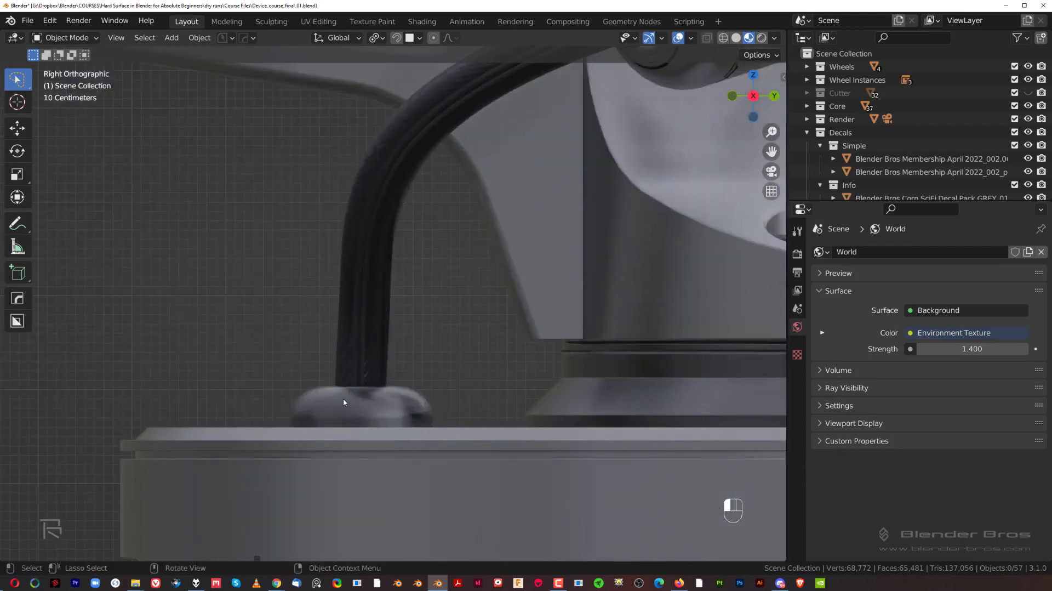
left_click(346, 403)
key("Tab")
middle_click_drag(563, 400, 606, 430)
middle_click_drag(493, 433, 482, 329, "shift")
scroll(476, 327, "up", 3)
key("KP_5")
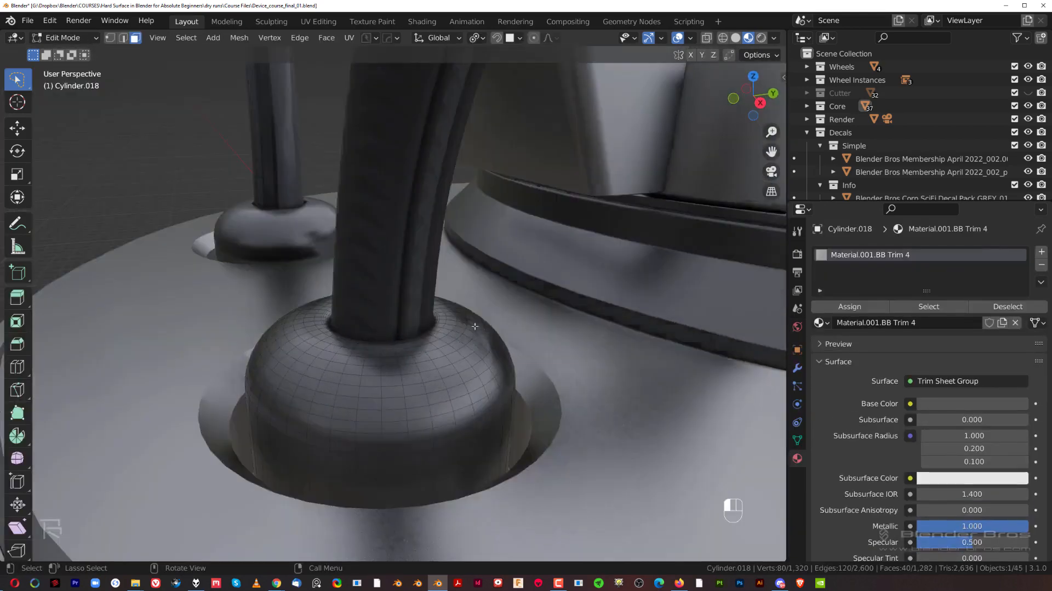
scroll(438, 320, "up", 2)
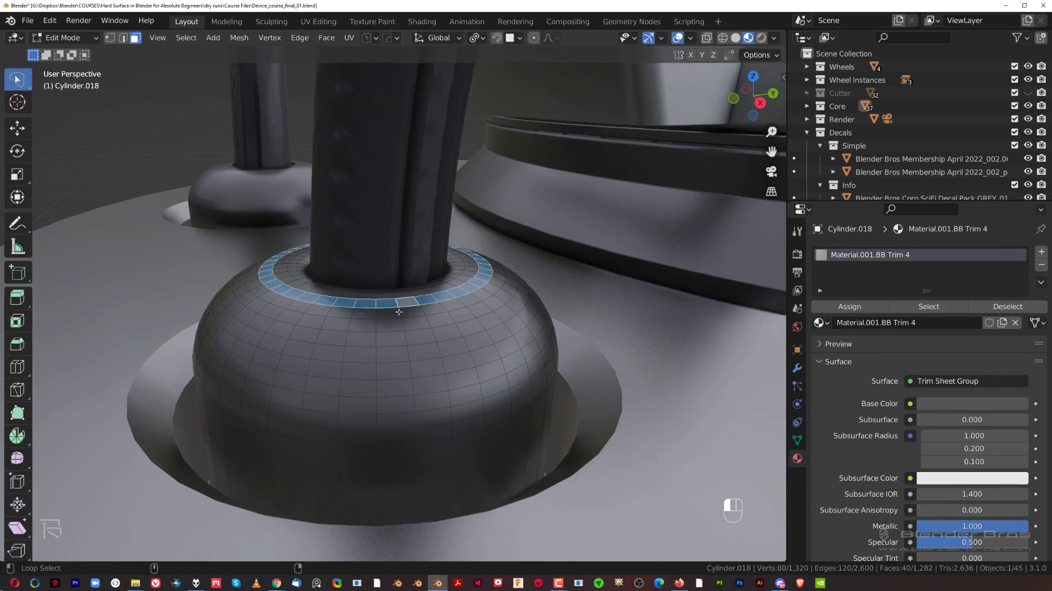
left_click(400, 312, "alt+shift")
left_click(402, 323, "alt+shift")
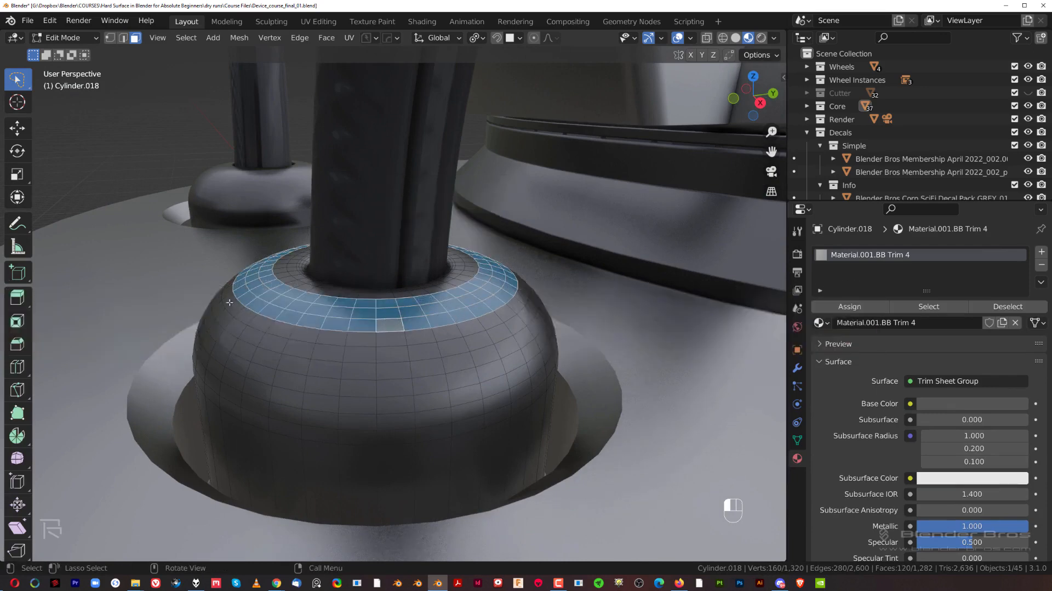
Step: Unwrap the selected cap loops to trim 007 of the BB Trim 9 sheet and return to object mode
key("d")
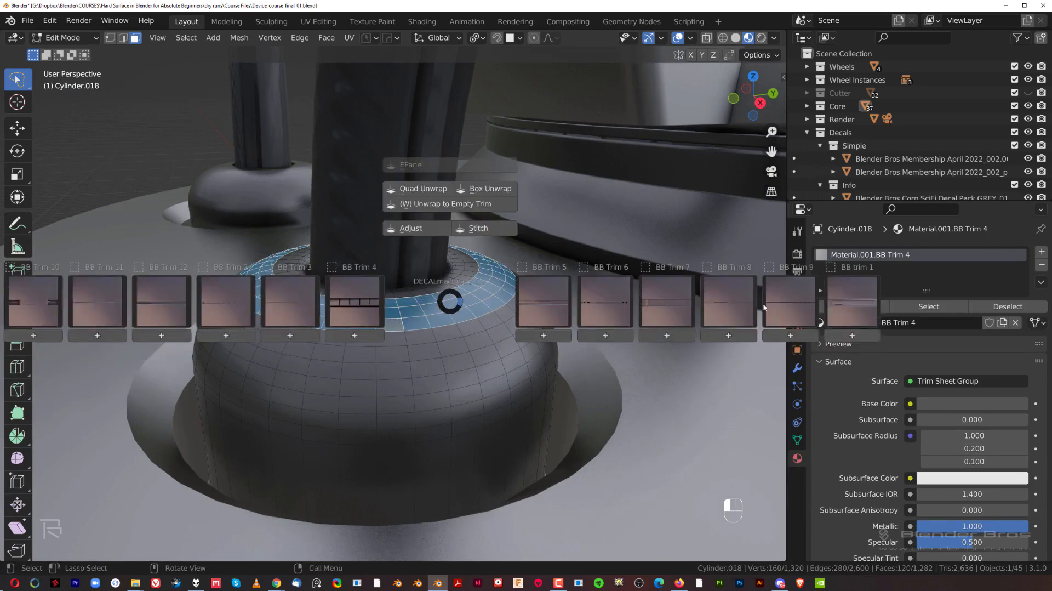
left_click(861, 302)
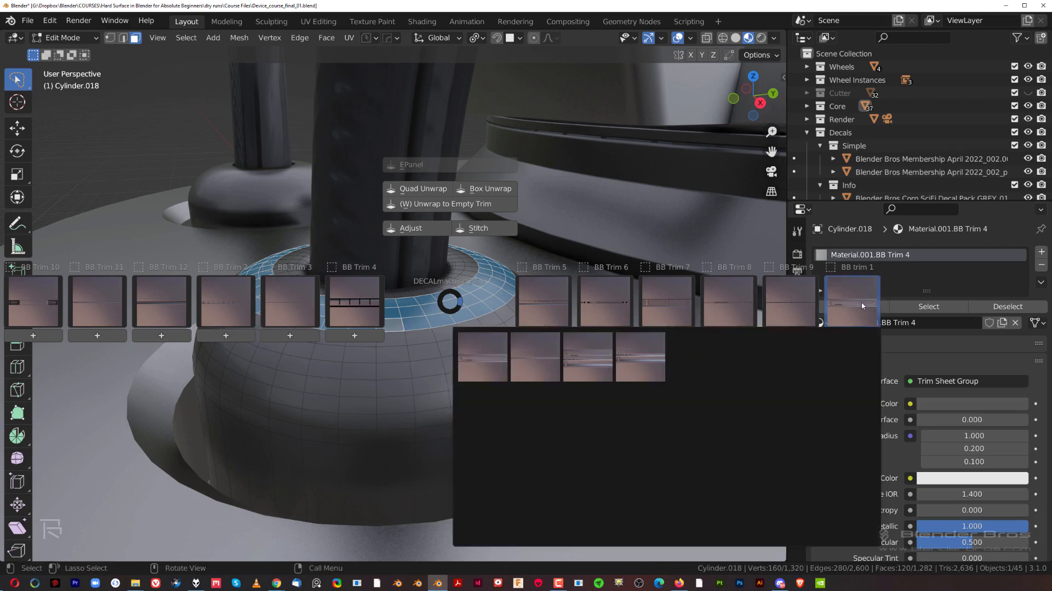
left_click(741, 350)
left_click(774, 301)
left_click(740, 337)
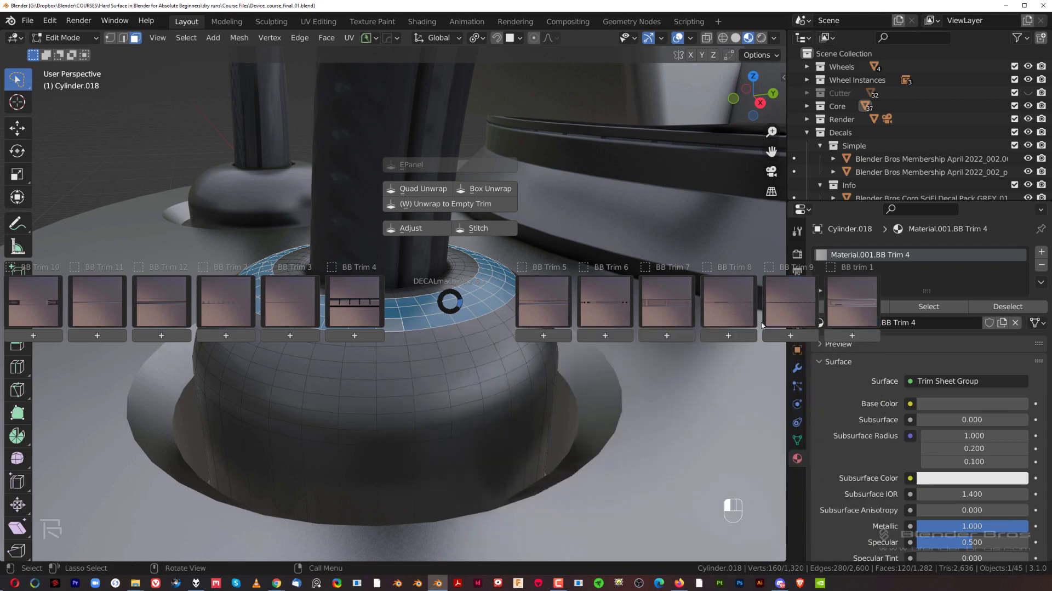
left_click(773, 303)
left_click(745, 373)
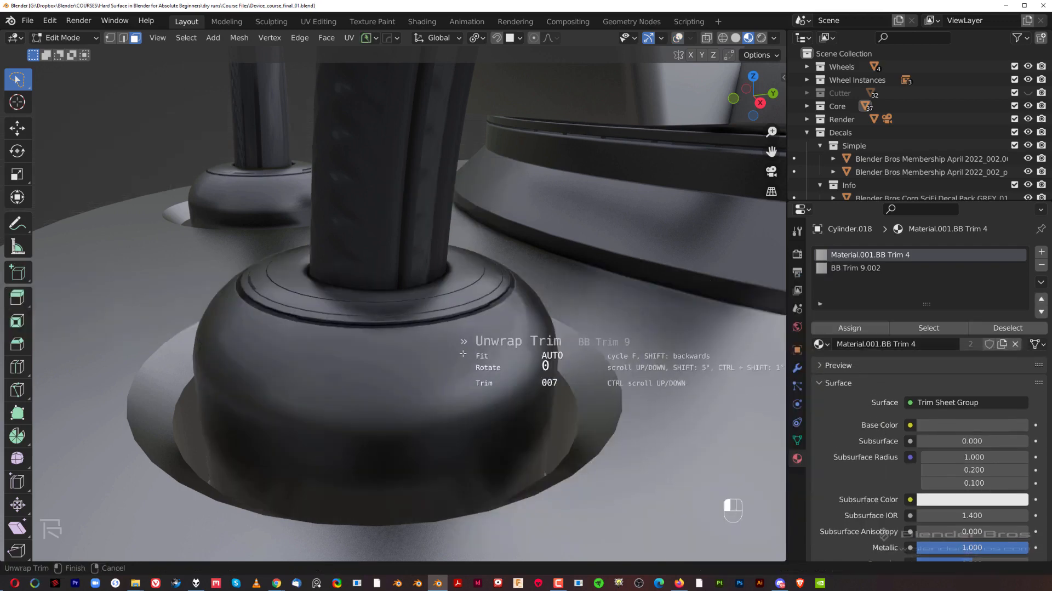
left_click(512, 354)
key("Tab")
Step: Examine the cable, its base cap and the upper cable connector from the right side of the device
scroll(462, 211, "down", 7)
key("KP_3")
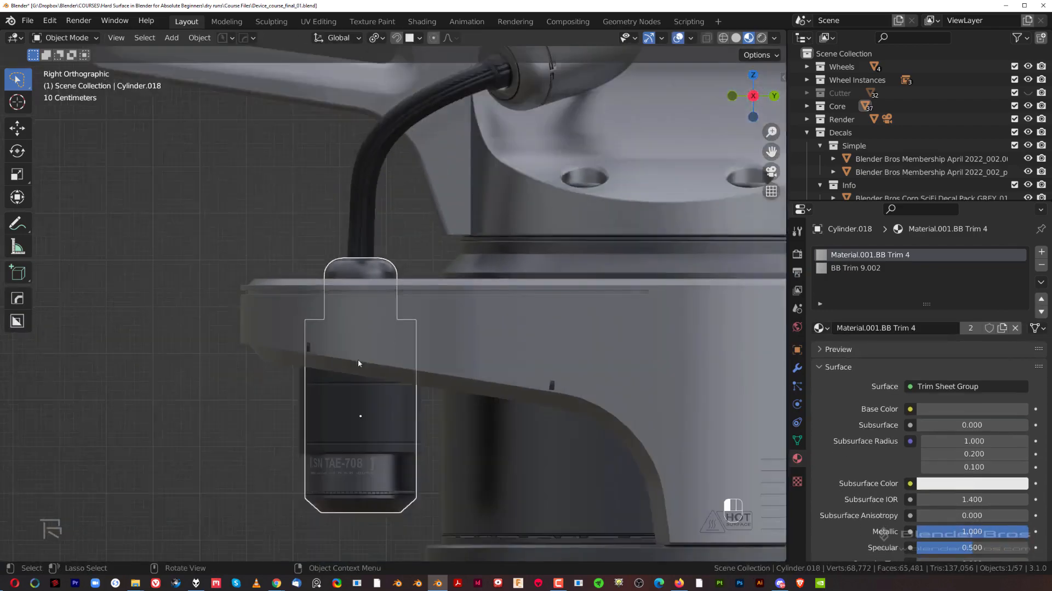
scroll(358, 362, "down", 3)
left_click(231, 327)
scroll(366, 351, "up", 3)
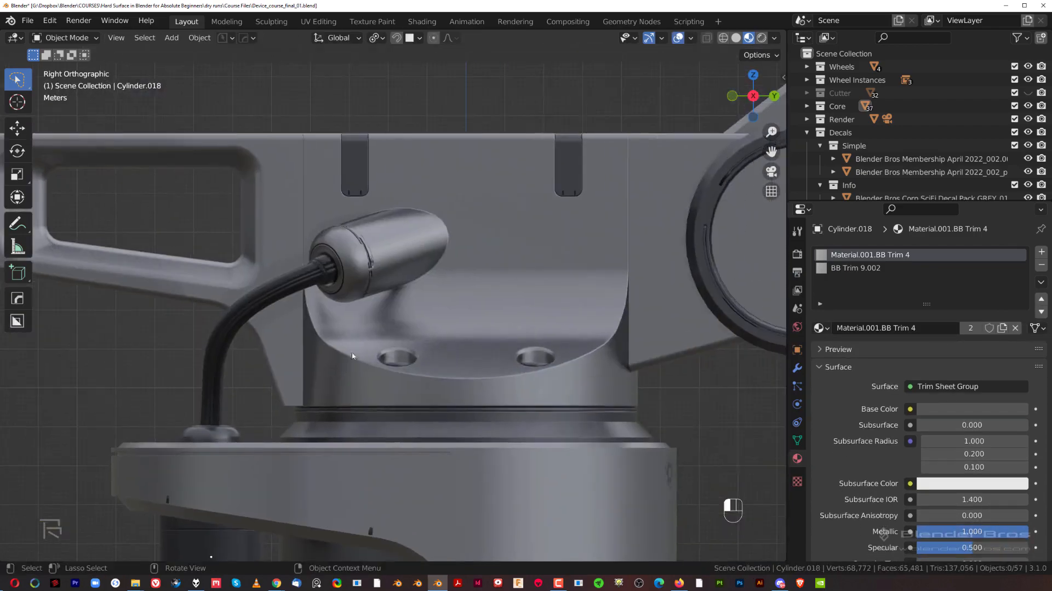
scroll(383, 288, "up", 5)
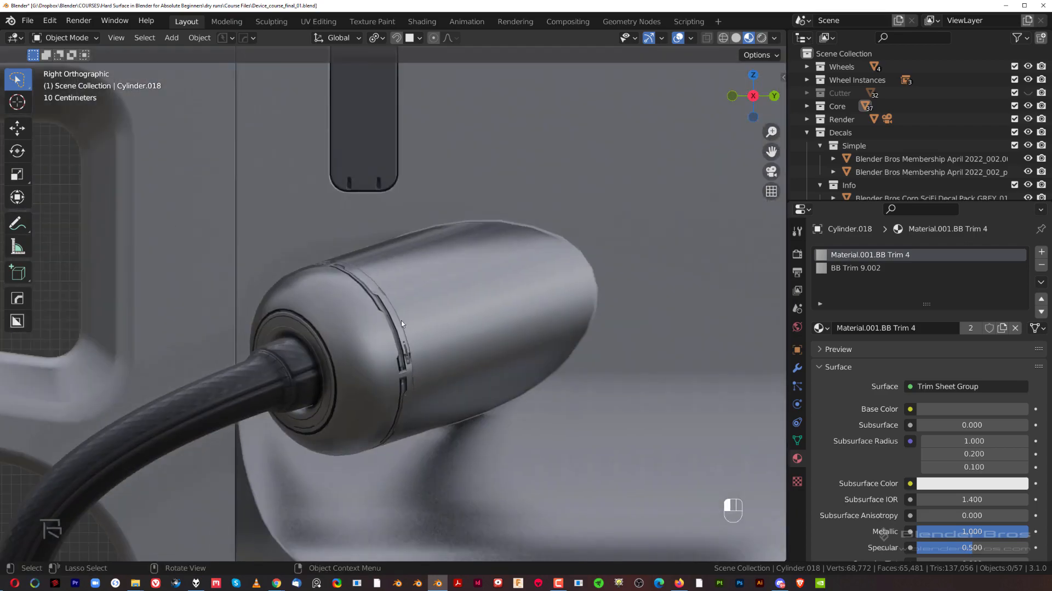
scroll(458, 308, "down", 5)
Step: Try the circular decal from the Blender Bros January 2022 library on the upper body's side, and delete it
left_click(450, 242)
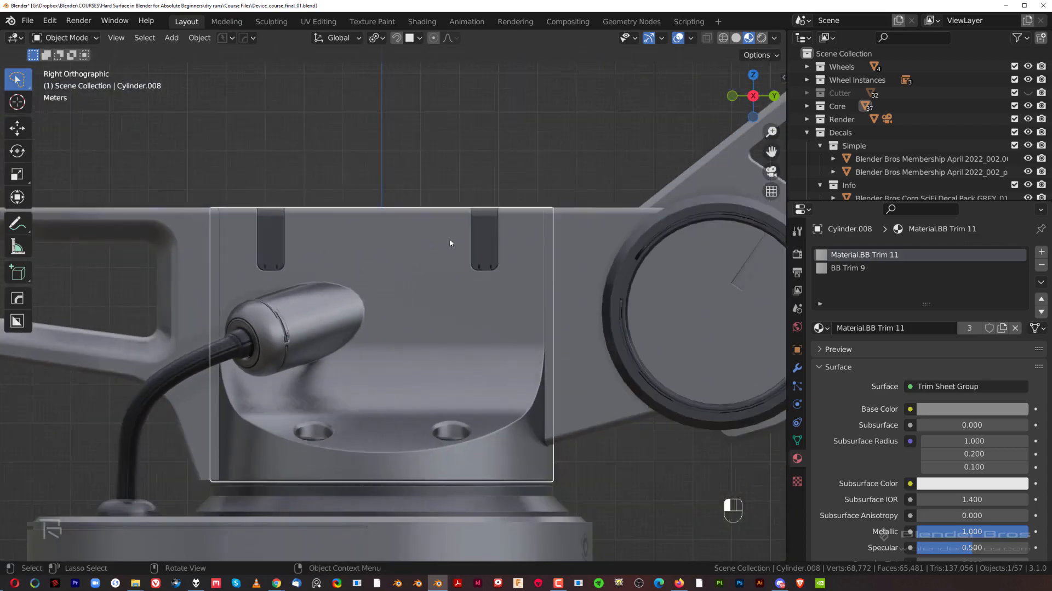
scroll(412, 241, "up", 4)
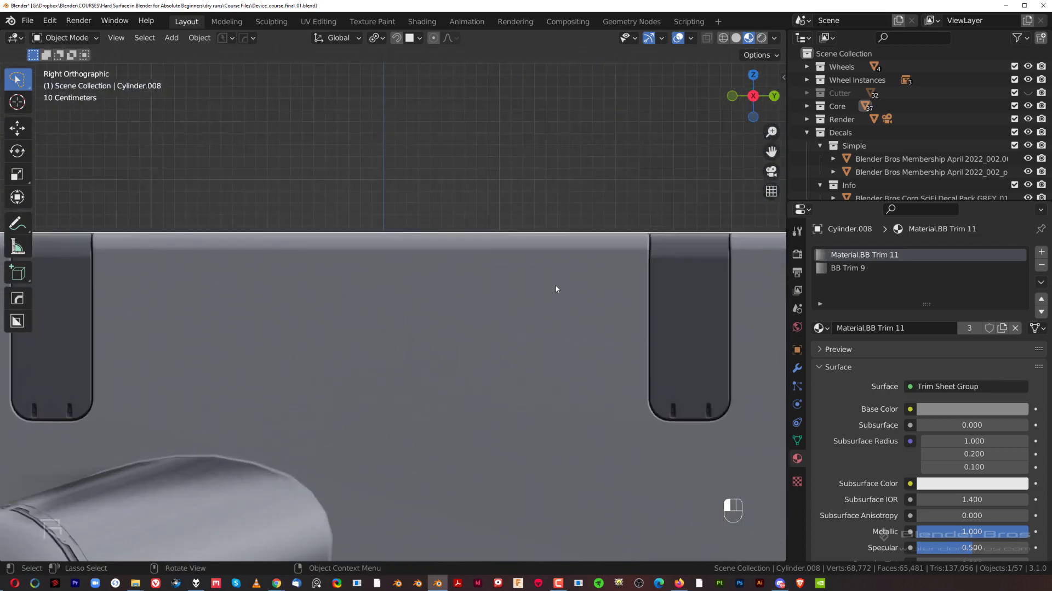
key("d")
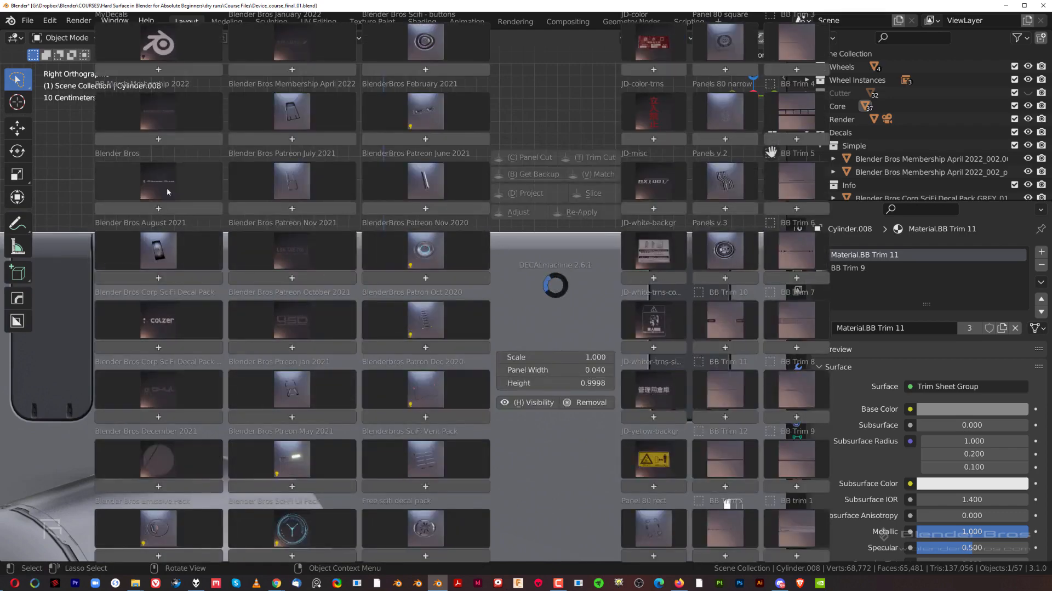
left_click(300, 48)
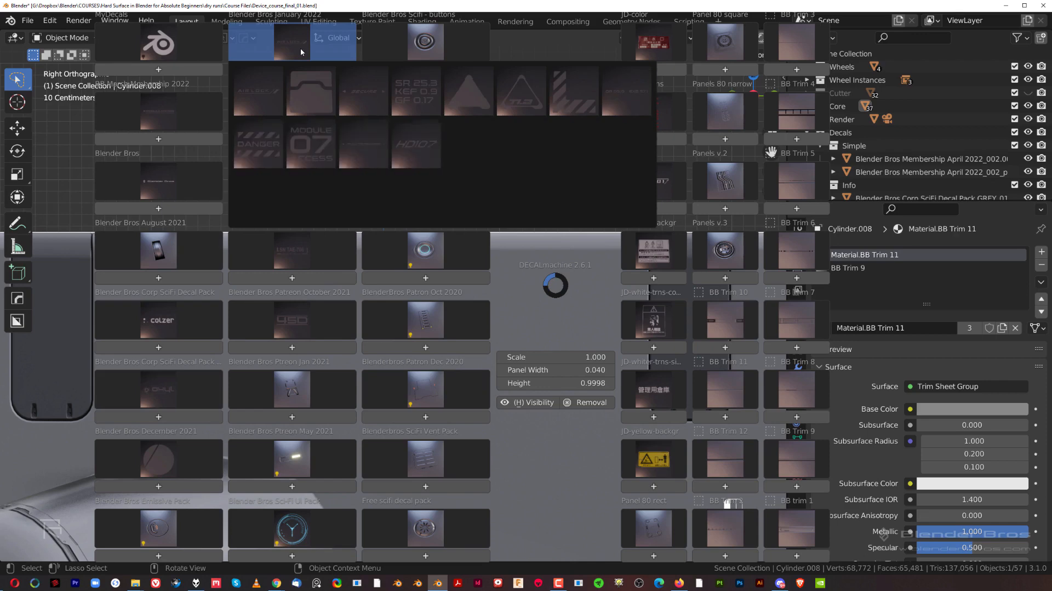
left_click(427, 205)
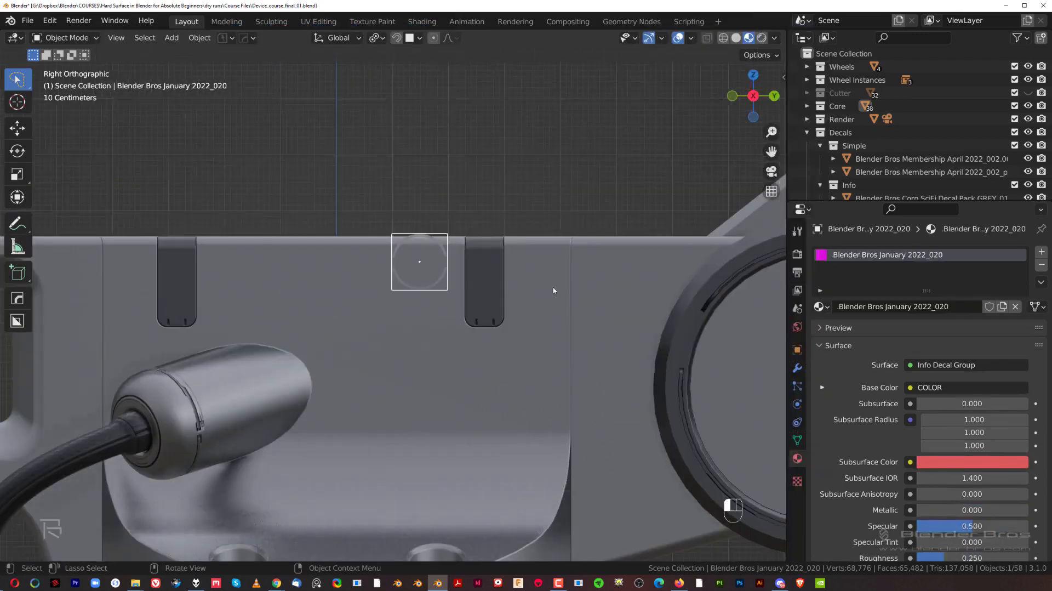
scroll(468, 346, "down", 3)
middle_click_drag(470, 316, 422, 321, "shift")
scroll(469, 262, "up", 3)
key("Delete")
Step: Insert the vertical arrow-and-number decal from the Blender Bros January 2022 library on the upper body, scaled to about 0.432
scroll(427, 318, "up", 2)
left_click(517, 270)
key("d")
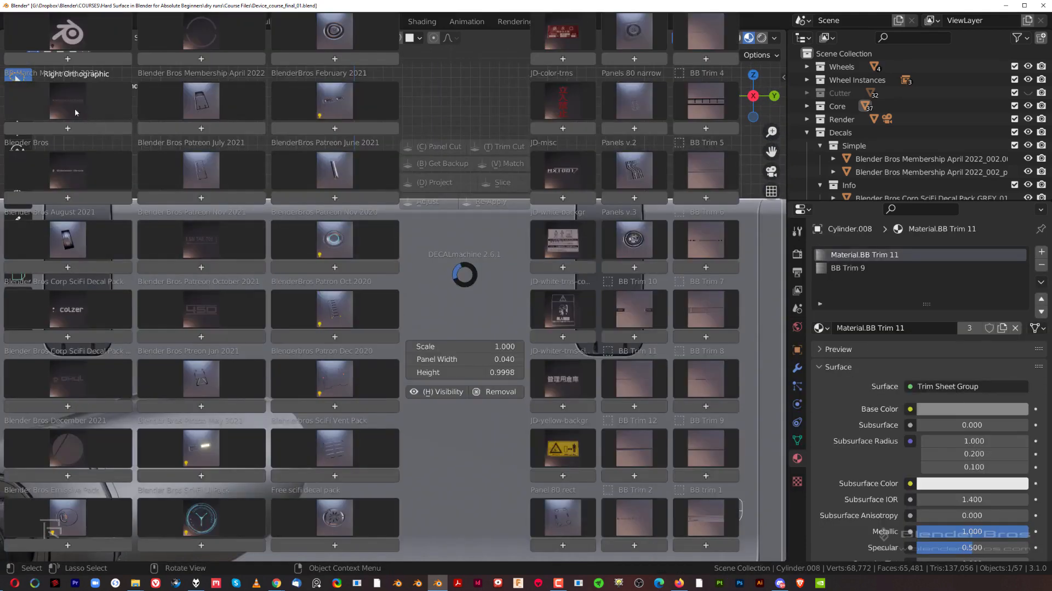
left_click(208, 48)
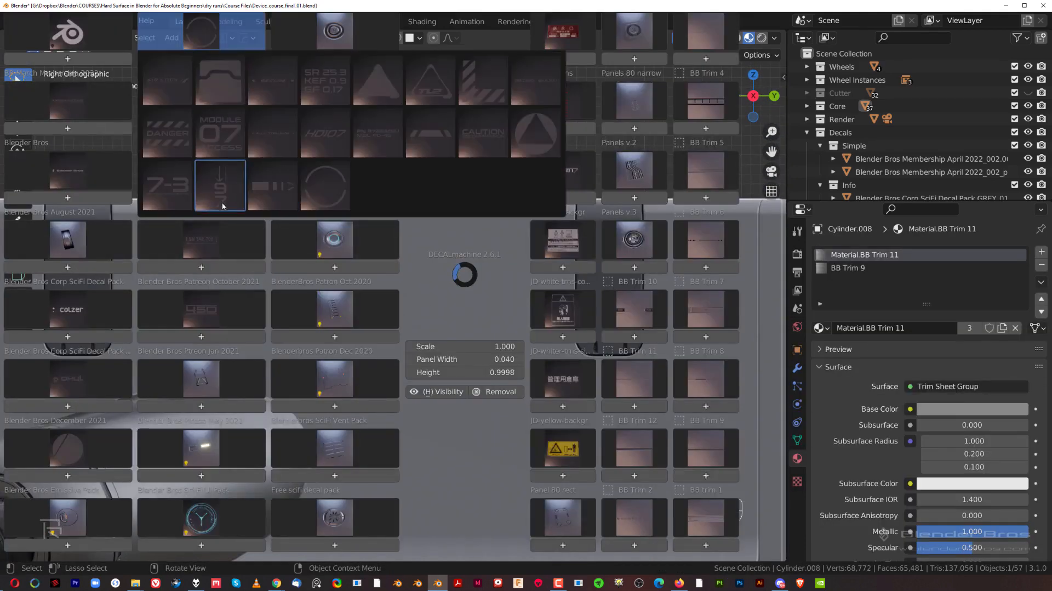
left_click(221, 185)
key("s")
left_click(308, 273)
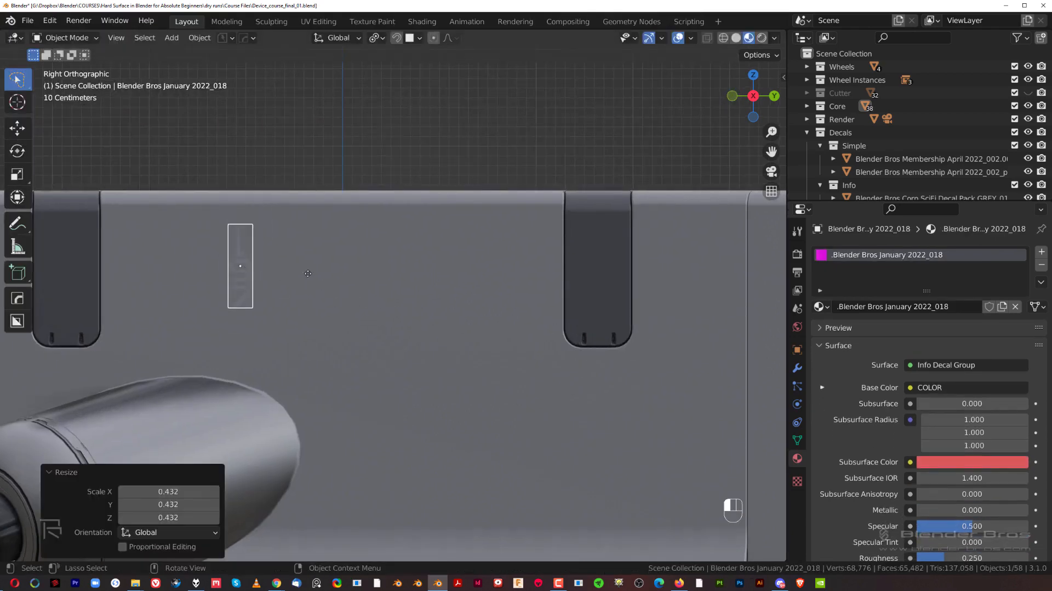
Step: Move the arrow-and-number decal onto the dark inset strip farther from the cable connector and scale it by about 0.706
key("g")
left_click(617, 268)
key("s")
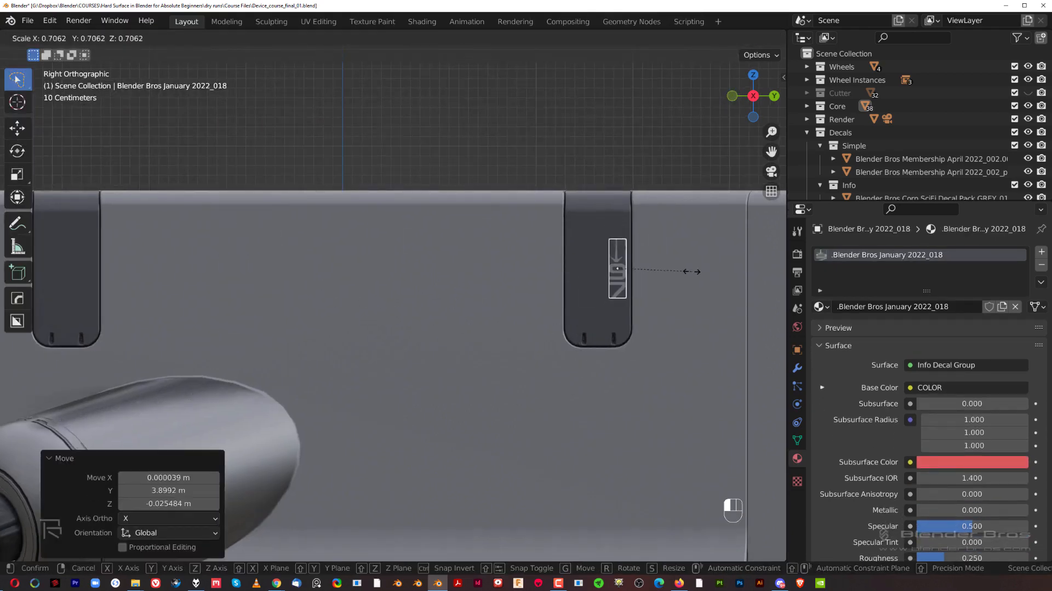
left_click(688, 272)
scroll(603, 277, "up", 1)
key("g")
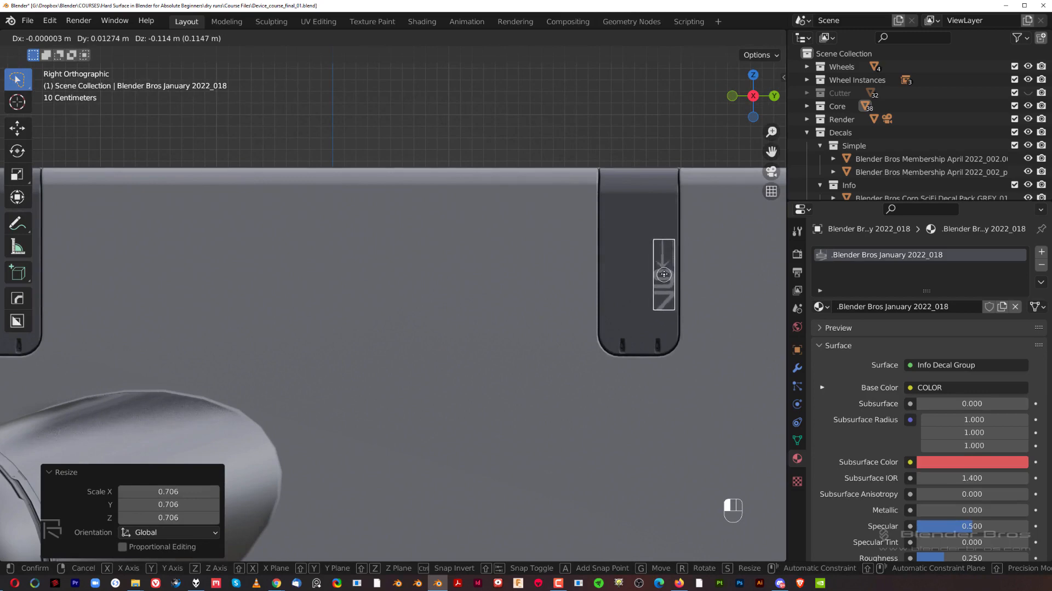
left_click(660, 284)
Step: Project the arrow-and-number decal onto the inset strip and set its material's alpha to 0.300
key("d")
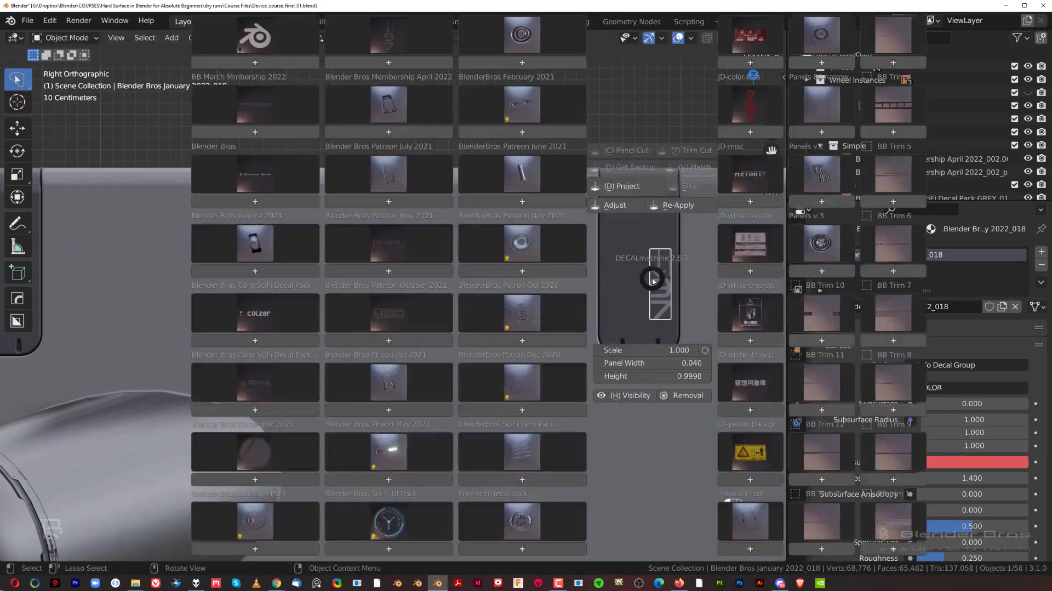
left_click(625, 191)
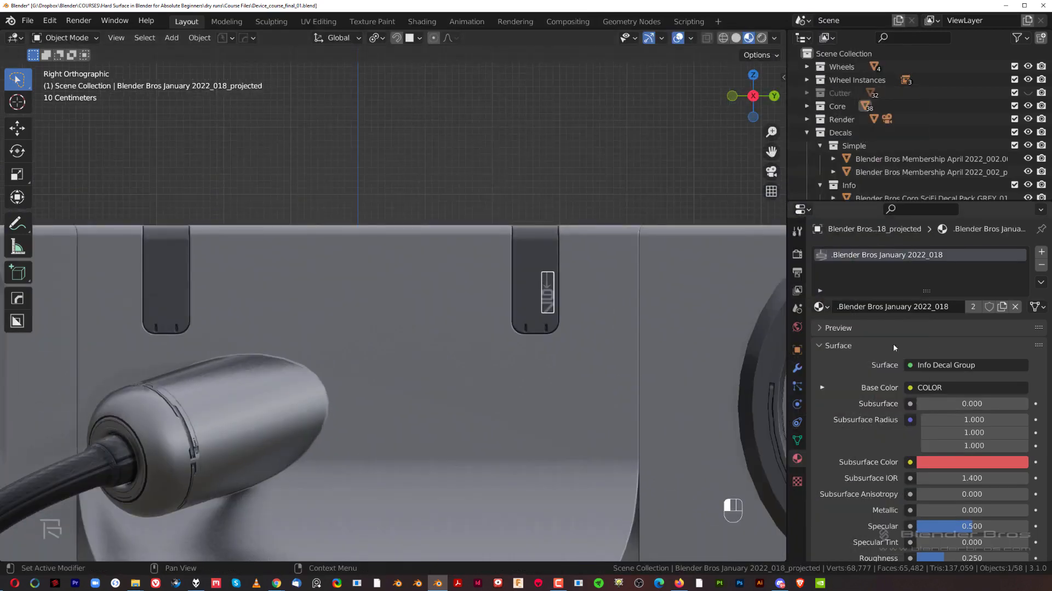
scroll(946, 436, "down", 15)
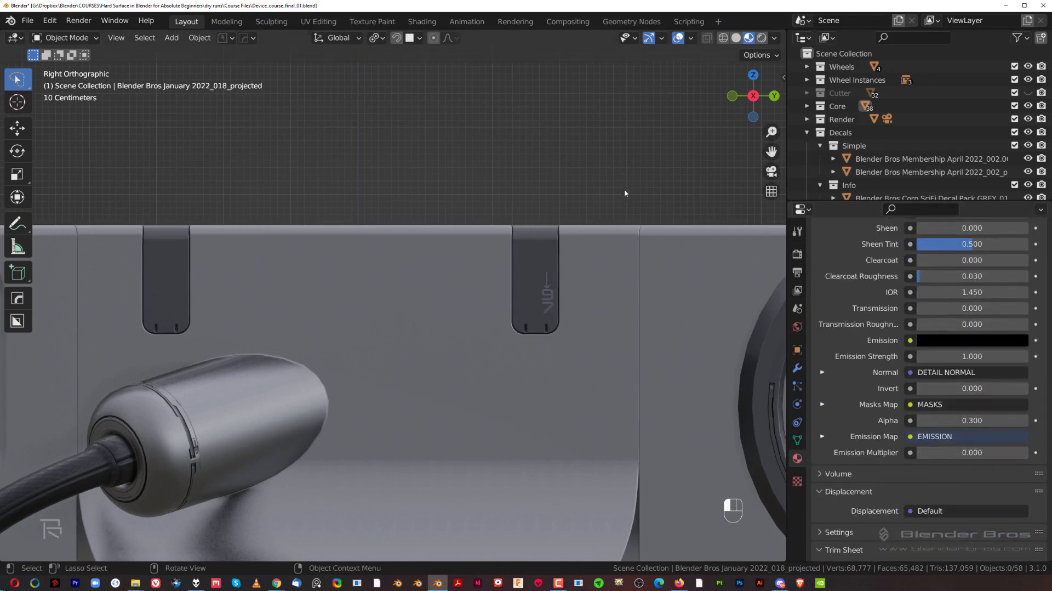
Step: Examine the whole device and the open handle frame at its rear for places that need more detail
scroll(624, 193, "down", 6)
middle_click_drag(503, 204, 458, 232)
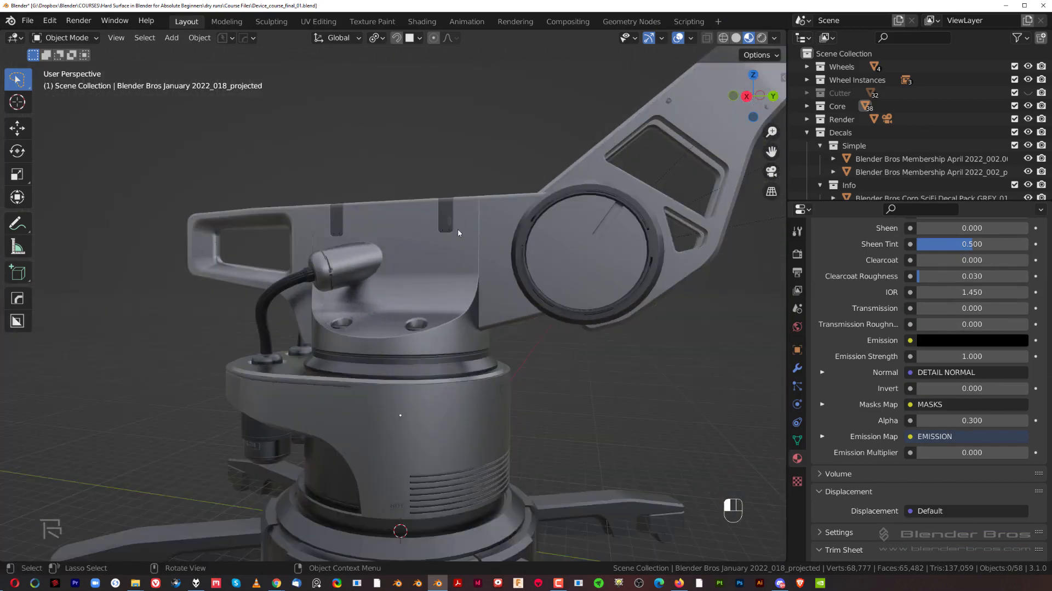
middle_click_drag(419, 269, 441, 228, "shift")
scroll(441, 228, "down", 1)
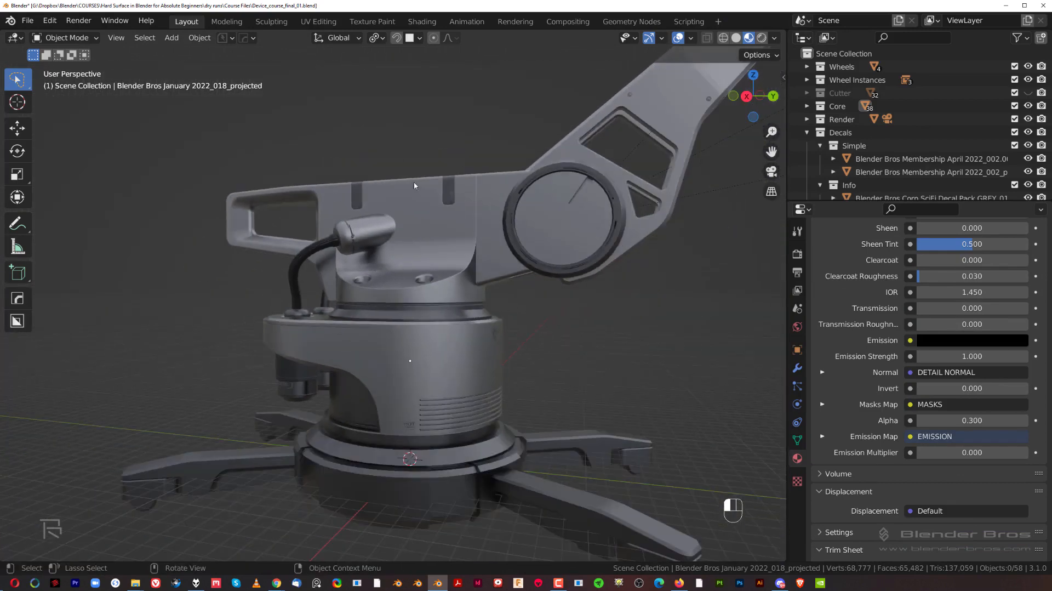
scroll(414, 185, "up", 5)
key("KP_3")
scroll(406, 365, "up", 3)
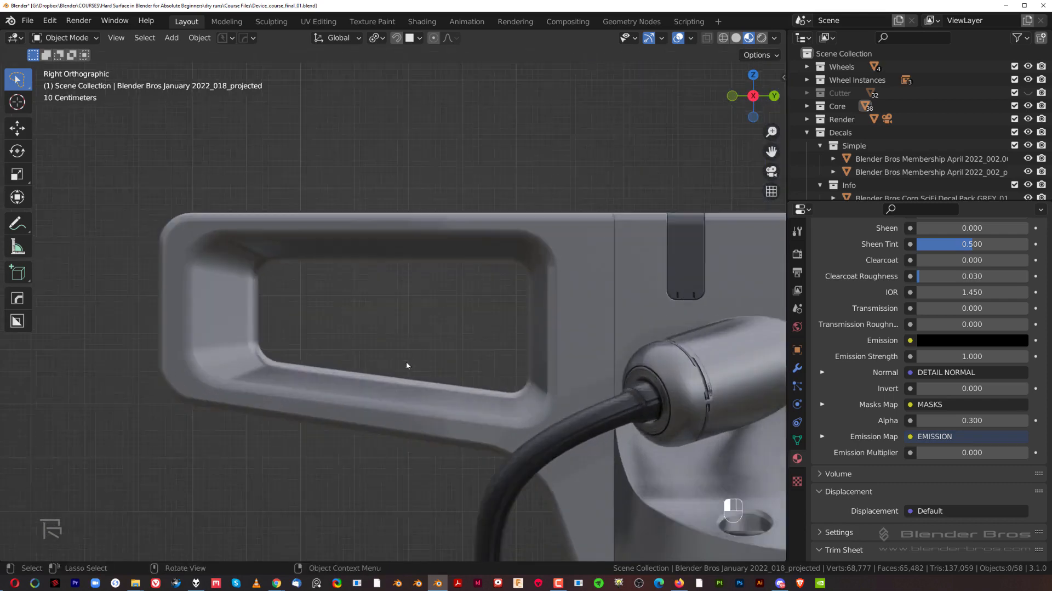
middle_click_drag(406, 364, 469, 369)
scroll(388, 294, "up", 4)
key("Tab")
key("Tab")
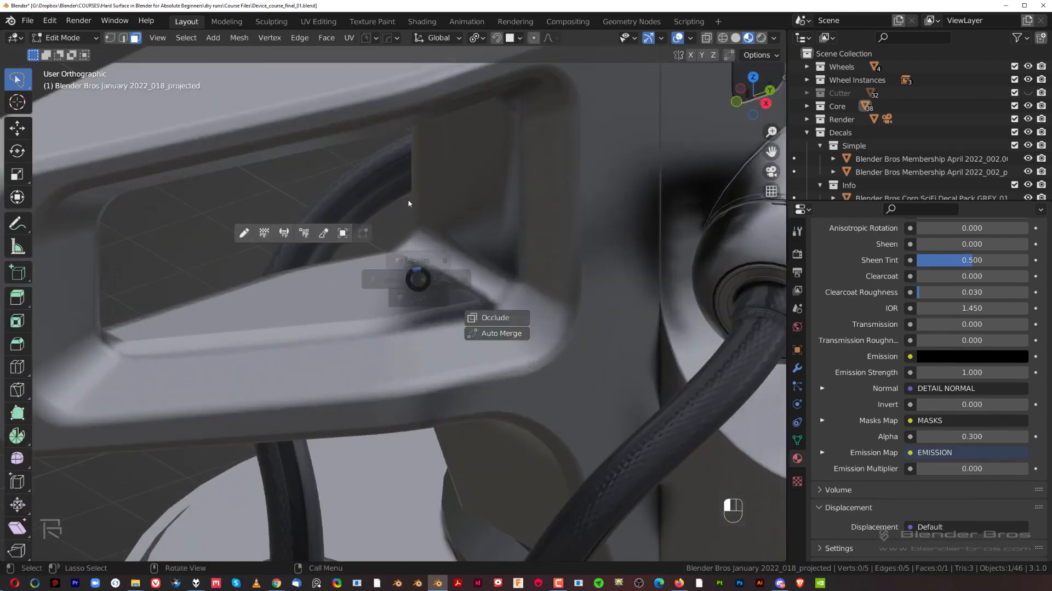
left_click(434, 261)
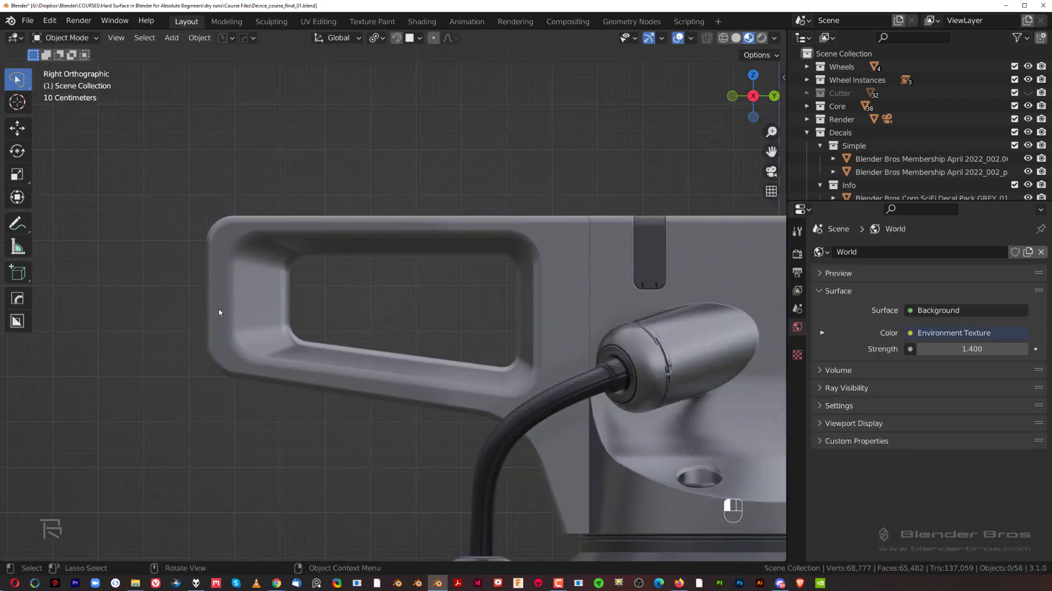
Step: Insert the thin slot decal 012 from Blender Bros Membership April 2022, scaled about 1.160, along the handle frame's outer vertical edge
scroll(219, 313, "up", 3)
left_click(338, 292)
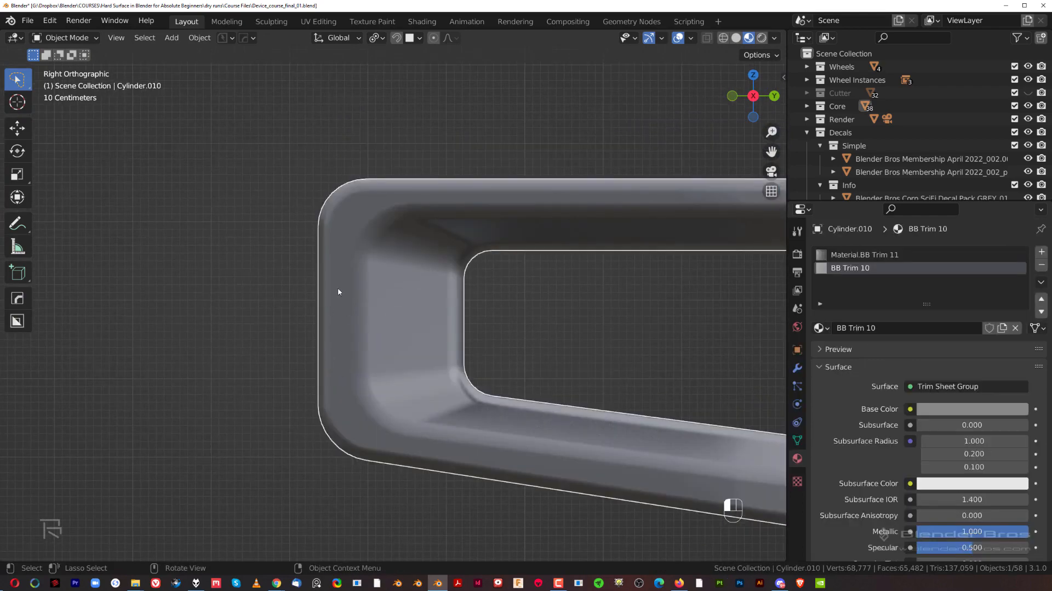
key("d")
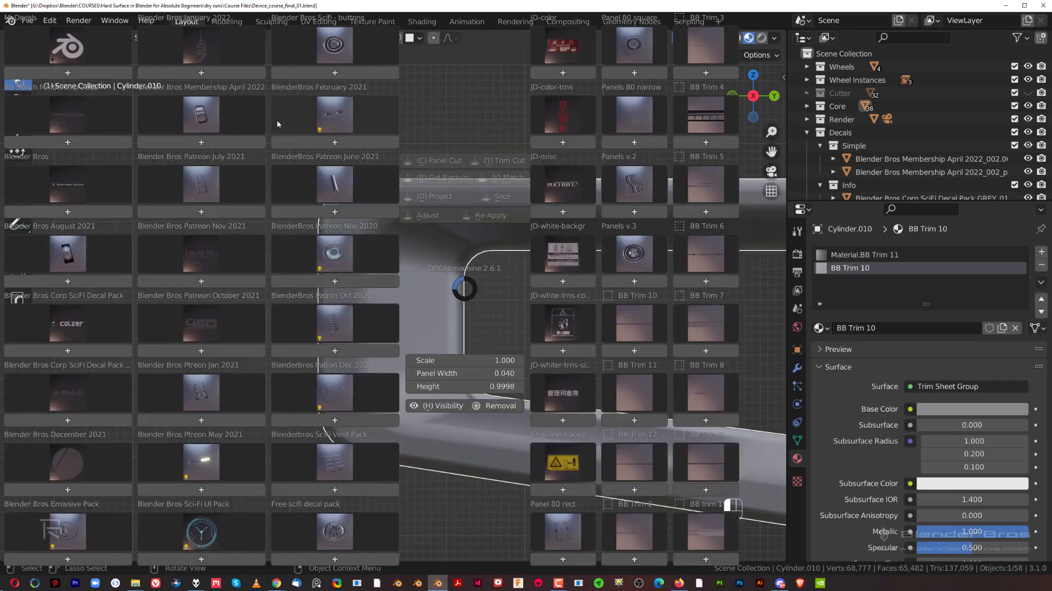
left_click(223, 117)
left_click(213, 164)
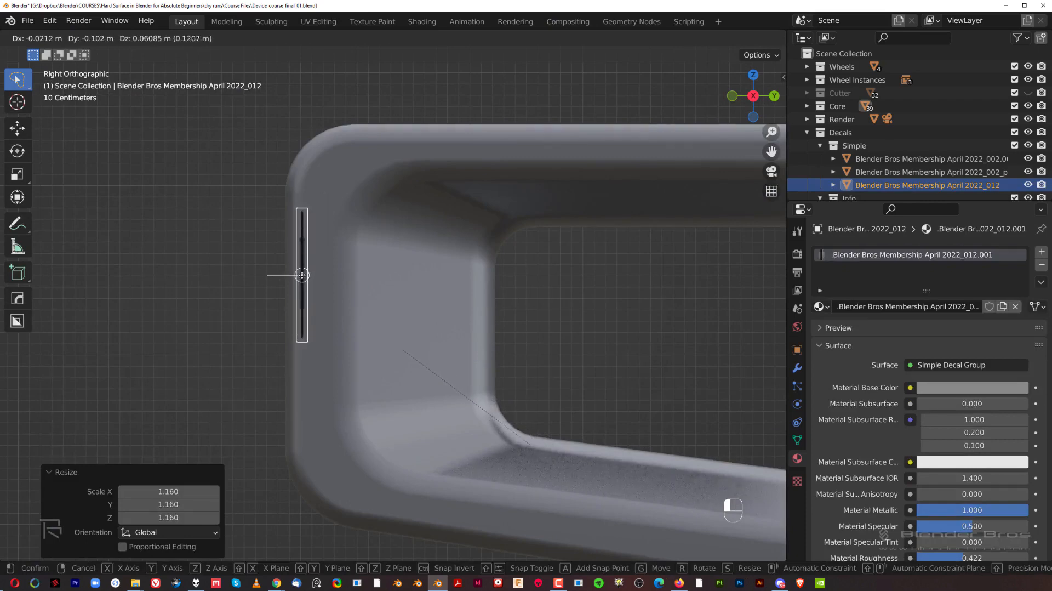
left_click(302, 275)
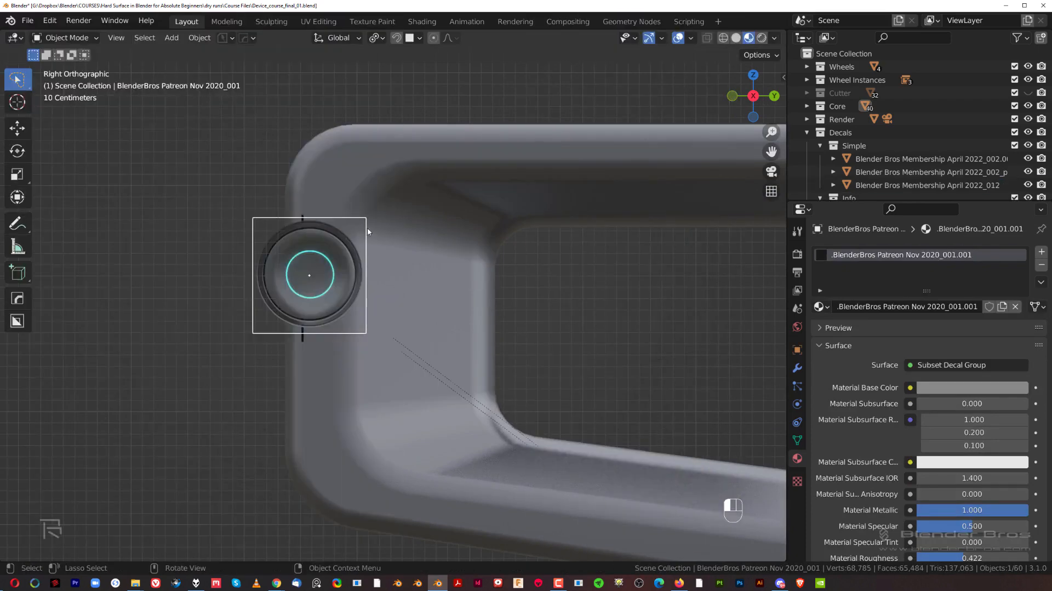
Step: Delete the round button decal and project the thin slot decal onto the handle frame's outer edge
key("x")
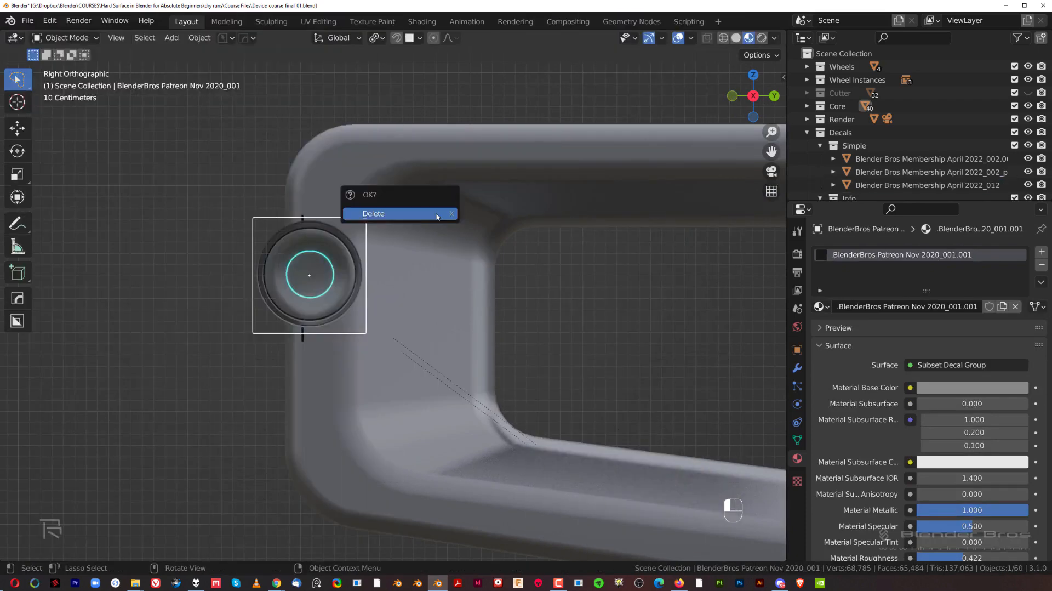
left_click(383, 214)
left_click(303, 263)
key("d")
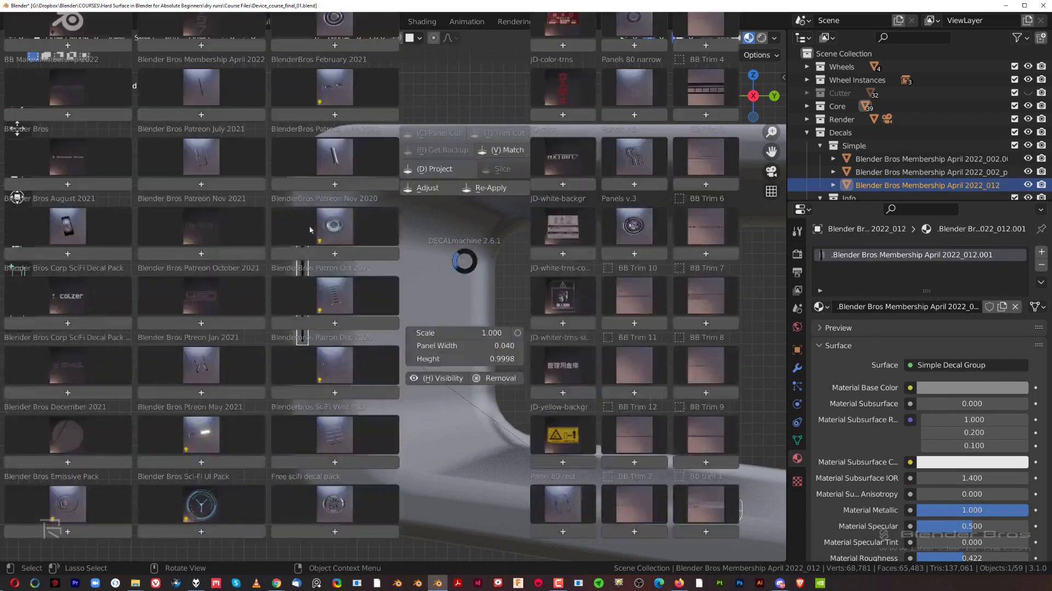
left_click(445, 170)
scroll(432, 197, "down", 4)
Step: Mirror the projected slot decal across the handle frame to its opposite side
middle_click_drag(372, 258, 478, 308)
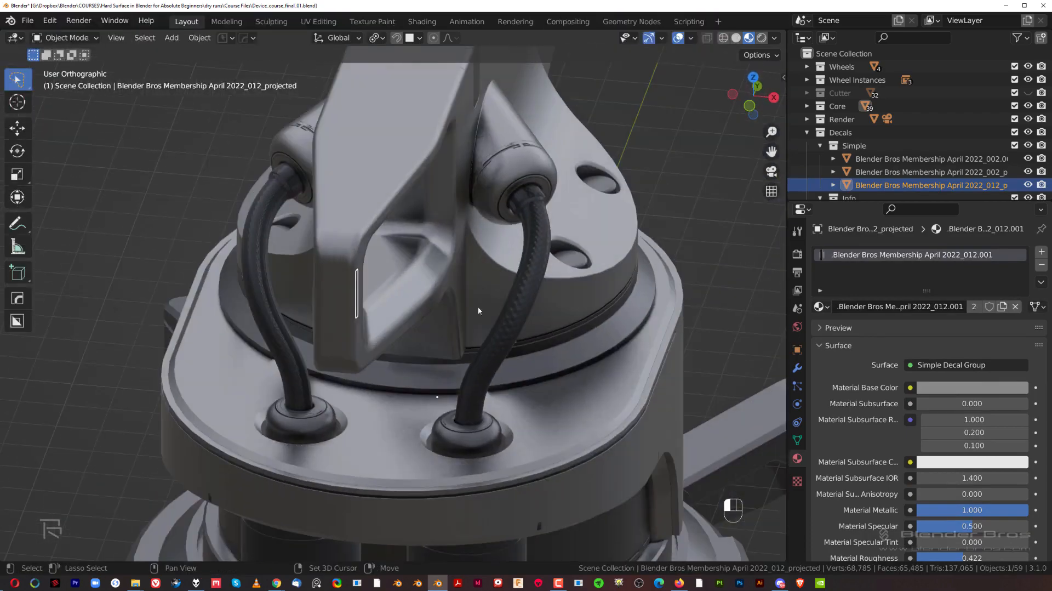
left_click(370, 224, "shift")
key("alt+x")
left_click(531, 404)
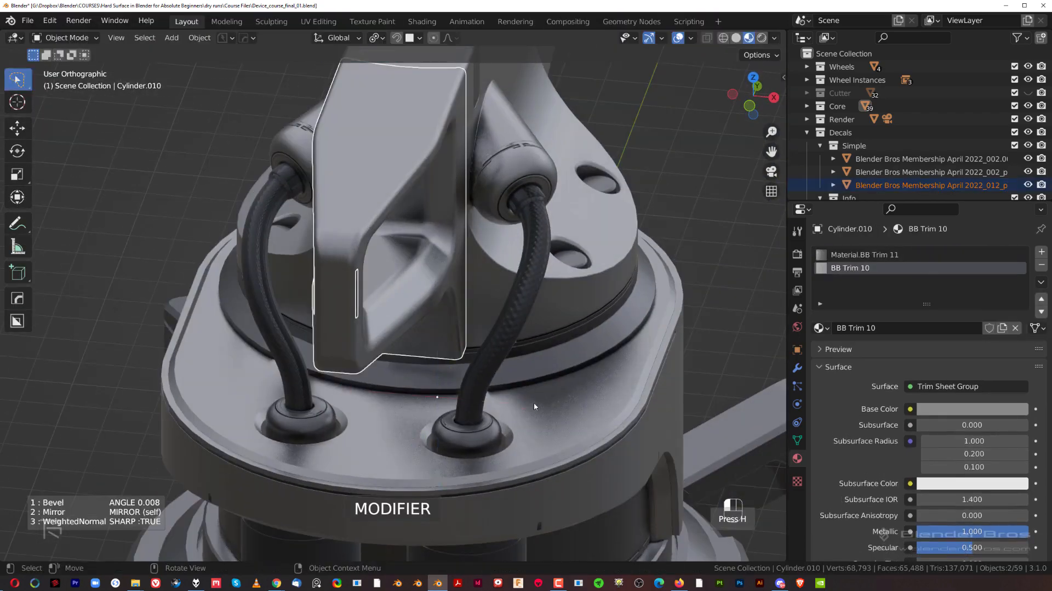
Step: Deselect everything and examine the decals on the handle frame and the device as a whole
key("KP_3")
scroll(550, 336, "down", 3)
left_click(453, 199)
scroll(466, 219, "down", 2)
scroll(355, 217, "up", 3)
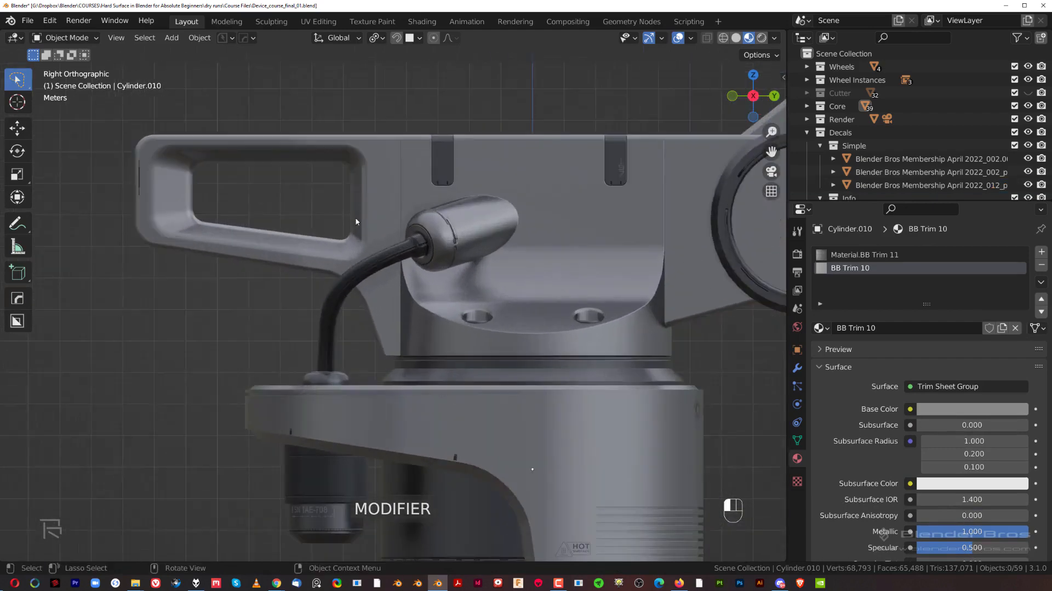
middle_click_drag(355, 217, 303, 193)
scroll(150, 216, "down", 6)
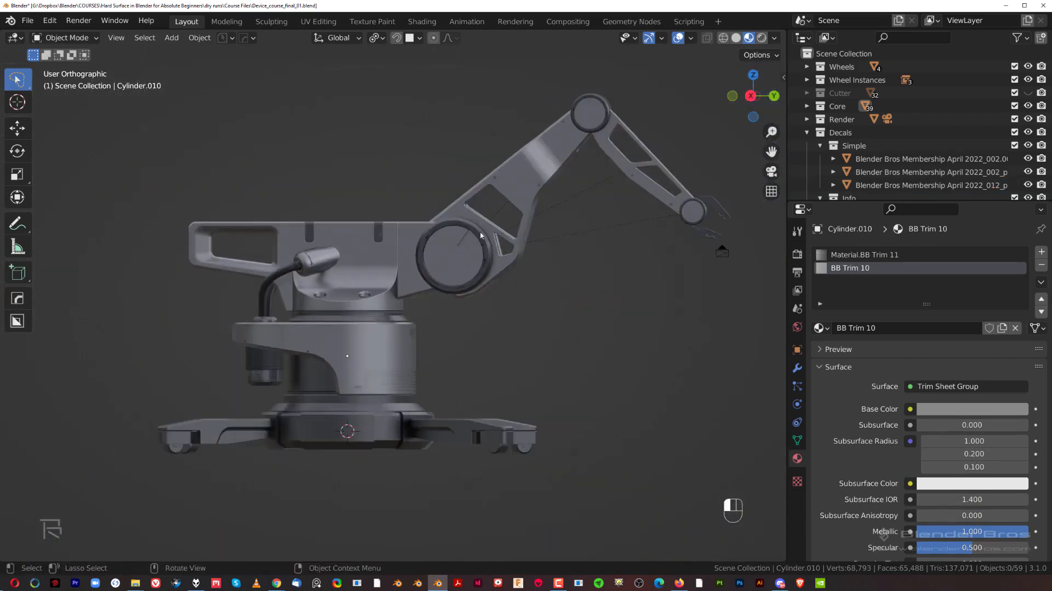
middle_click_drag(394, 230, 515, 287)
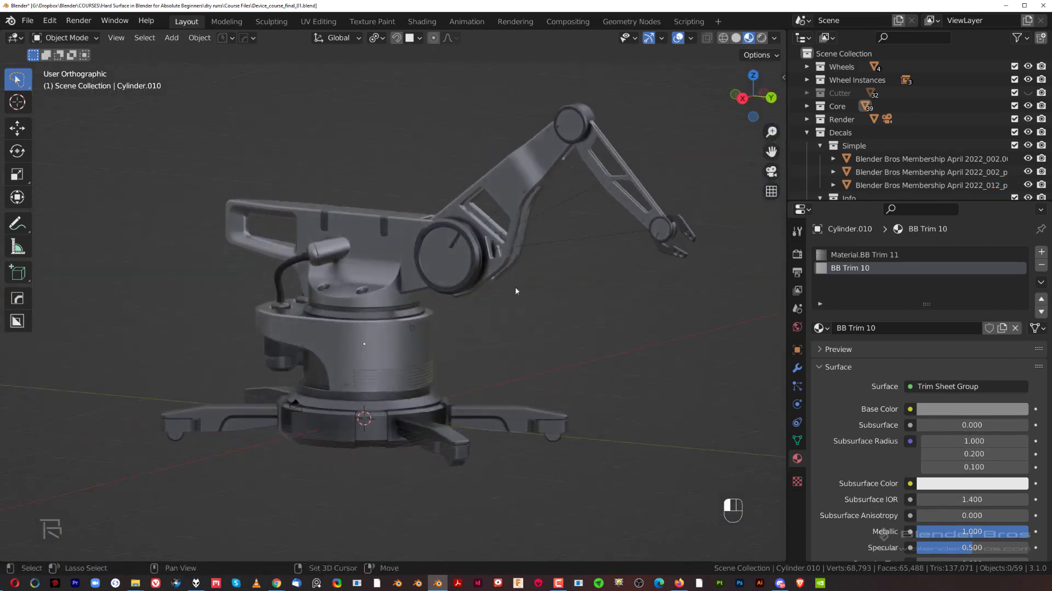
scroll(469, 320, "up", 5)
middle_click_drag(454, 345, 467, 342)
Step: Insert the thin slot decal 012 from Blender Bros Membership April 2022 on the modelled leg's side face near the base
middle_click_drag(467, 342, 366, 409, "shift")
scroll(568, 270, "up", 3)
middle_click_drag(365, 410, 409, 287, "shift")
left_click(411, 268)
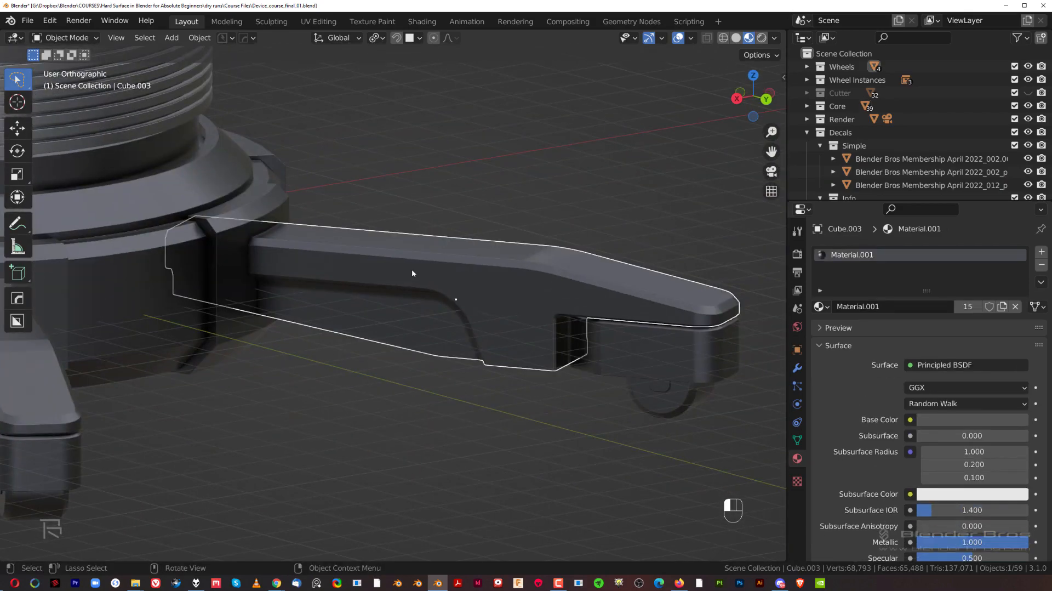
scroll(409, 270, "down", 2)
key("d")
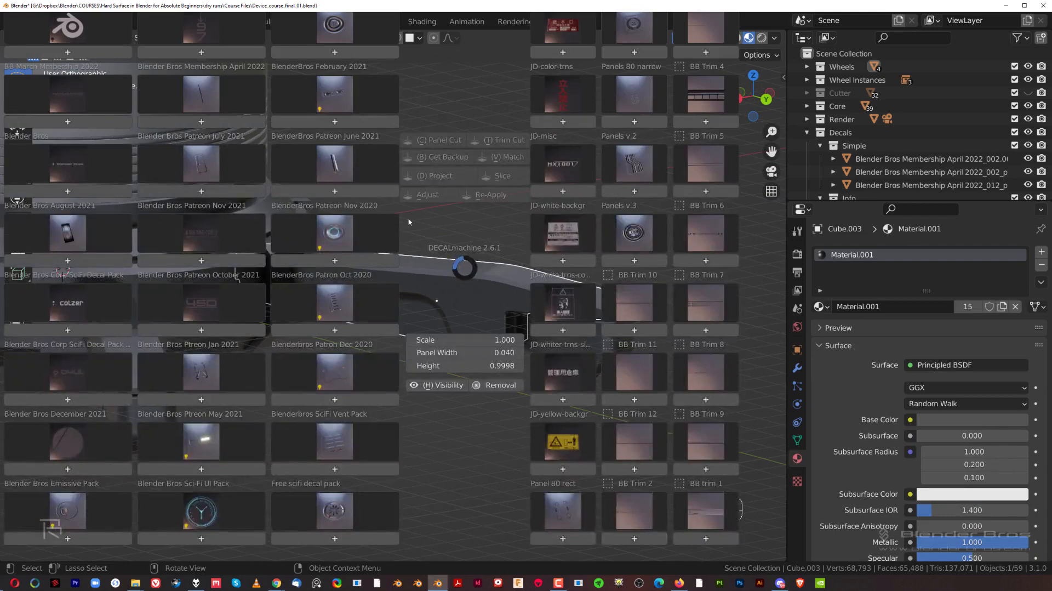
left_click(203, 98)
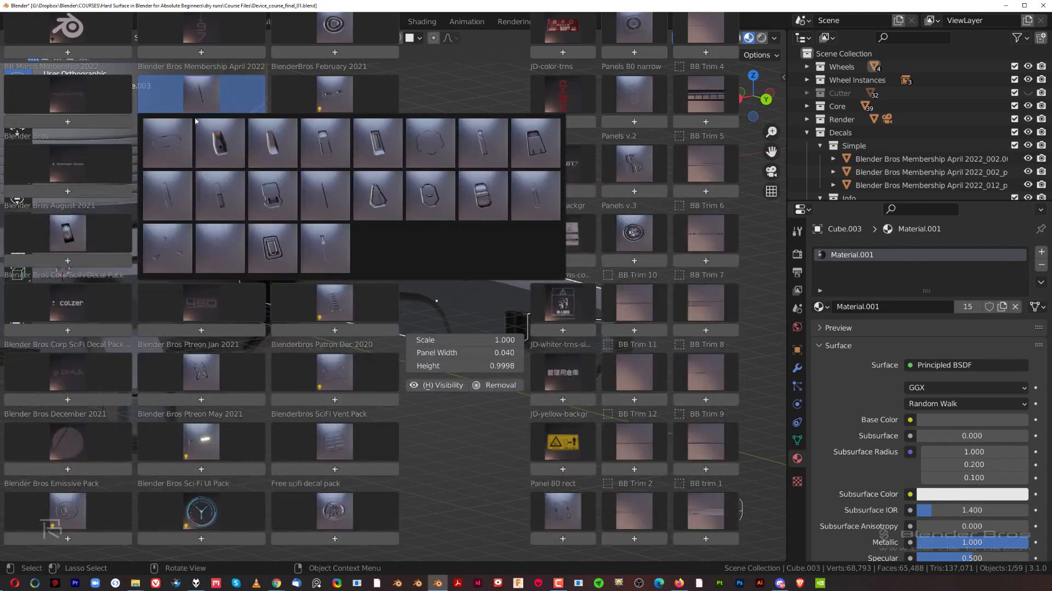
left_click(320, 198)
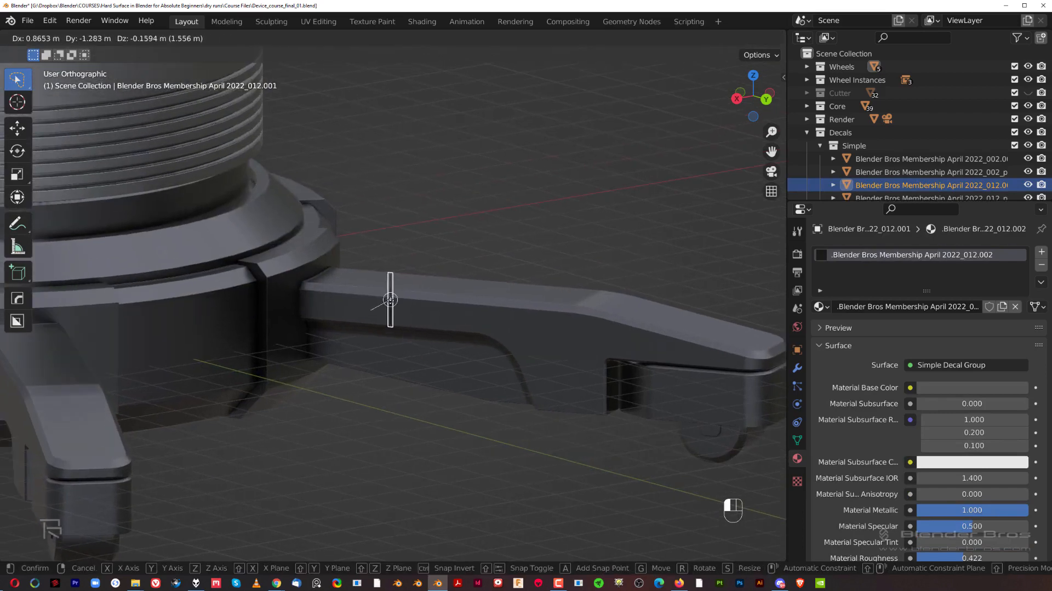
left_click(407, 317)
Step: Rotate the slot decal to run lengthwise along the leg's side and scale it up to span the narrow section
scroll(405, 318, "up", 5)
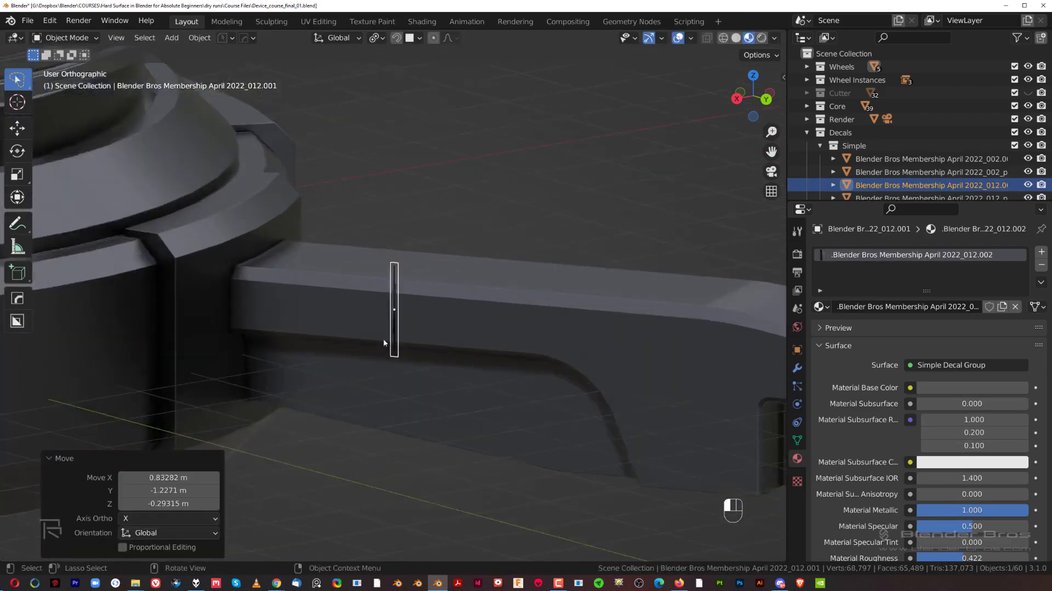
key("d")
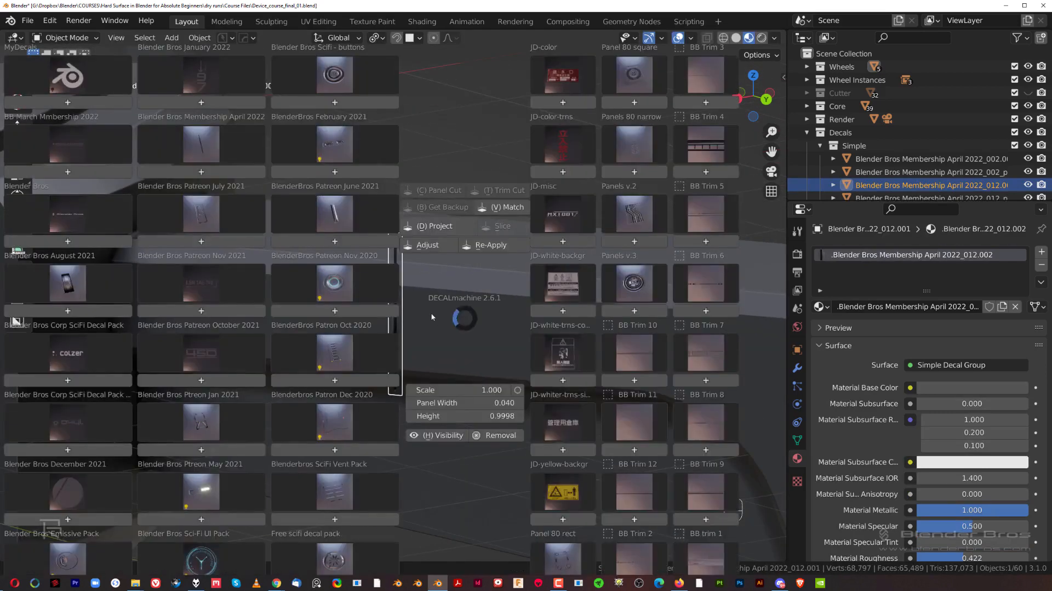
left_click(438, 246)
scroll(439, 244, "down", 2)
left_click(438, 244)
scroll(439, 247, "down", 4)
middle_click_drag(446, 297, 475, 259, "shift")
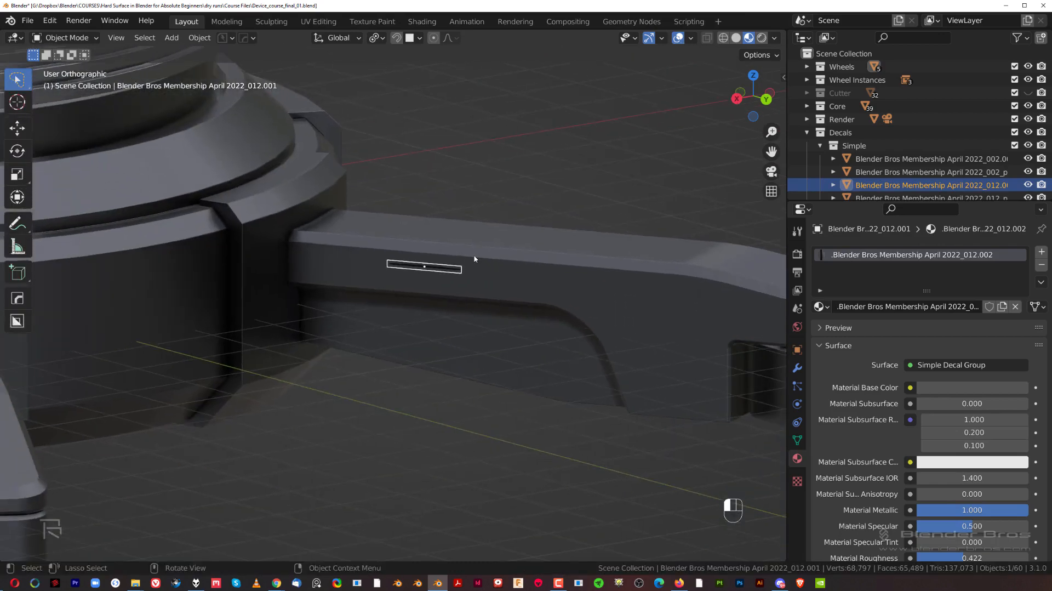
key("s")
left_click(486, 279)
Step: Try projecting the slot decal onto the leg's side and mirroring it across the leg
key("d")
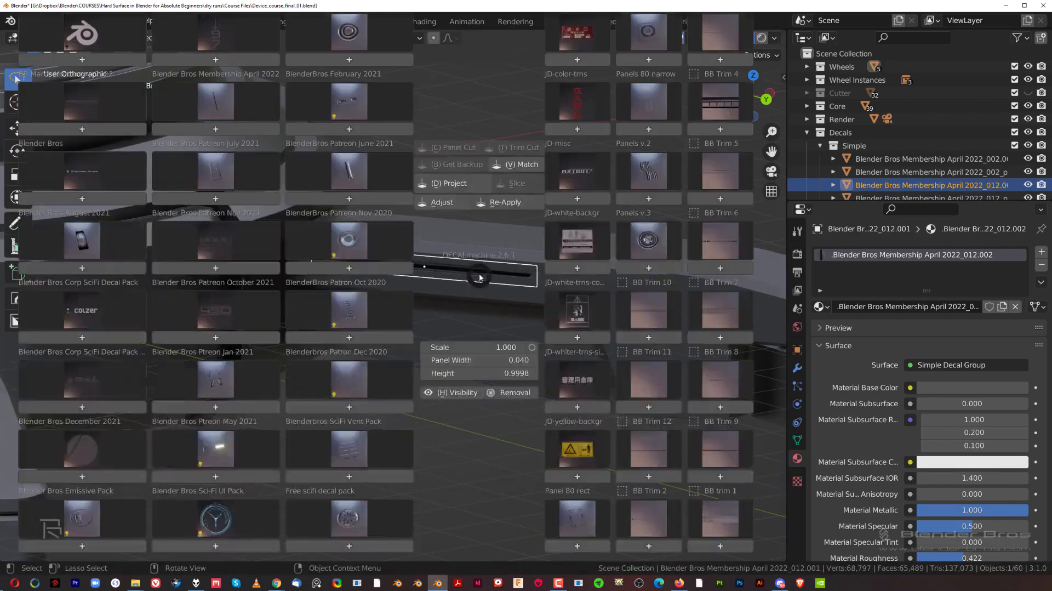
left_click(458, 190)
middle_click_drag(488, 209, 451, 271)
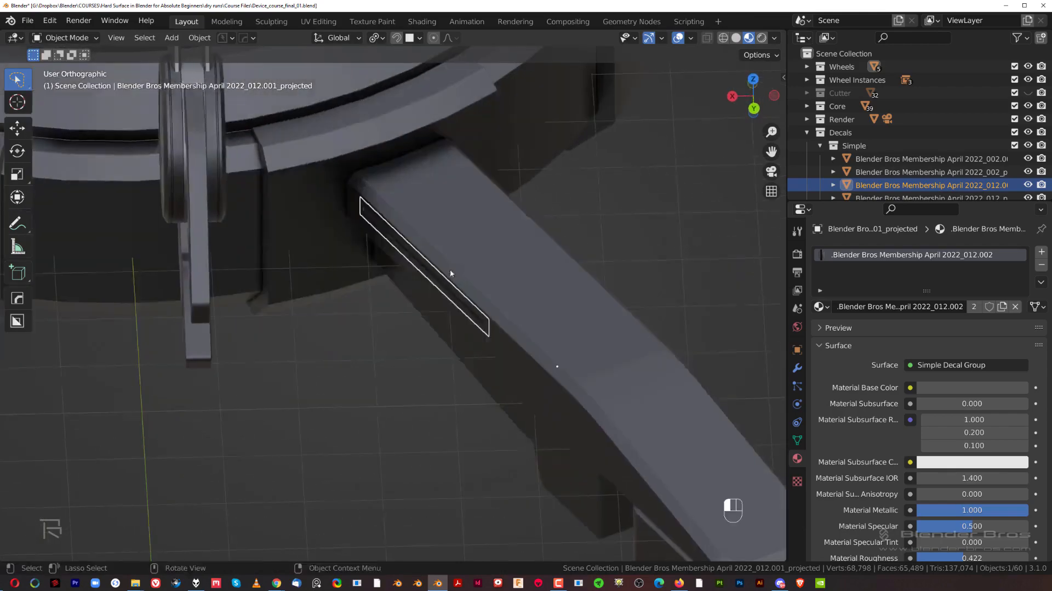
left_click(485, 270, "shift")
key("alt+x")
scroll(444, 323, "down", 4)
left_click(393, 362)
scroll(395, 360, "down", 2)
key("grave")
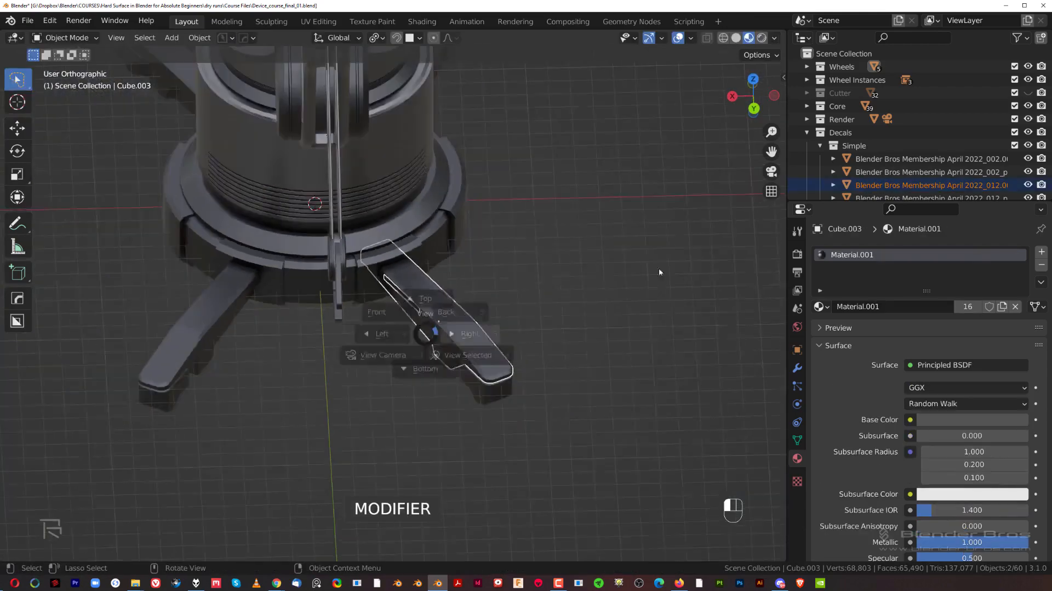
left_click(658, 267)
Step: Examine the mirrored slot decal from the right view and around the leg, and restore the unprojected decal
middle_click_drag(630, 265, 619, 293)
left_click(465, 260)
key("grave")
left_click(547, 285)
scroll(548, 289, "up", 5)
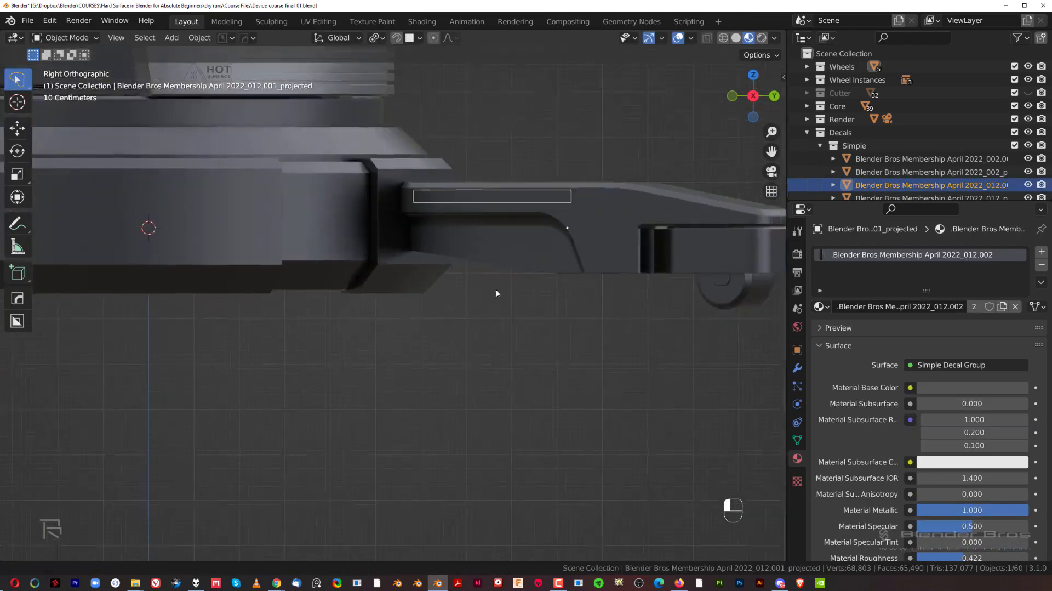
middle_click_drag(496, 290, 461, 307)
middle_click_drag(416, 343, 466, 255, "shift")
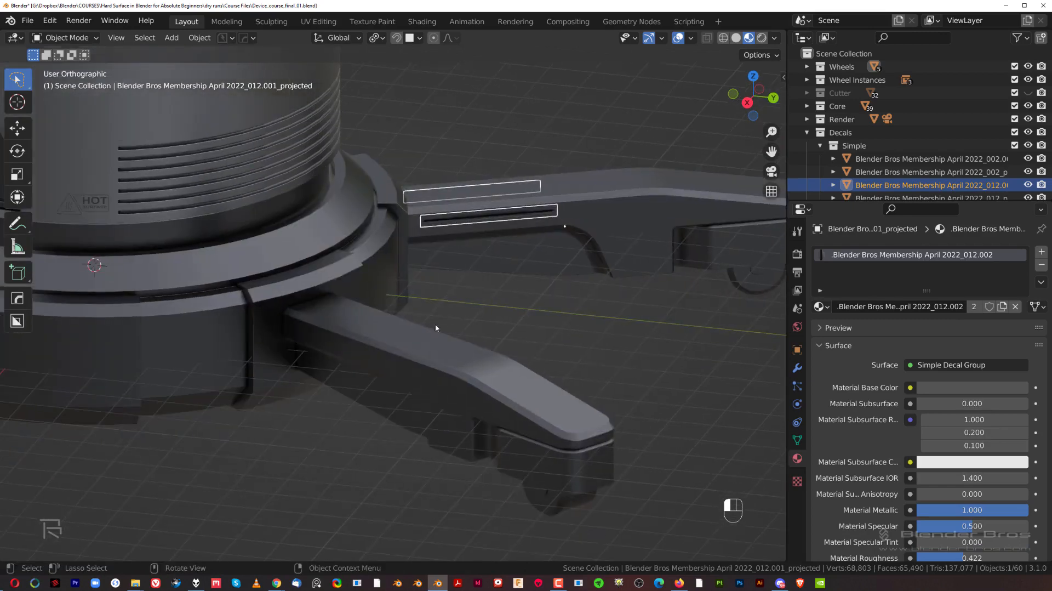
left_click(410, 343)
left_click(507, 240)
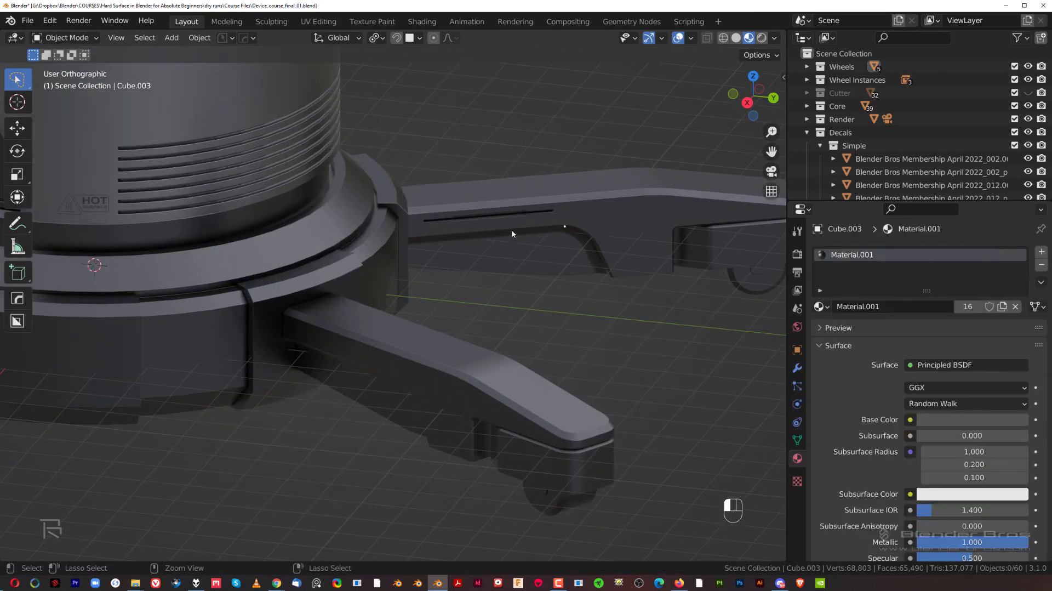
left_click(525, 235)
middle_click_drag(530, 235, 504, 245)
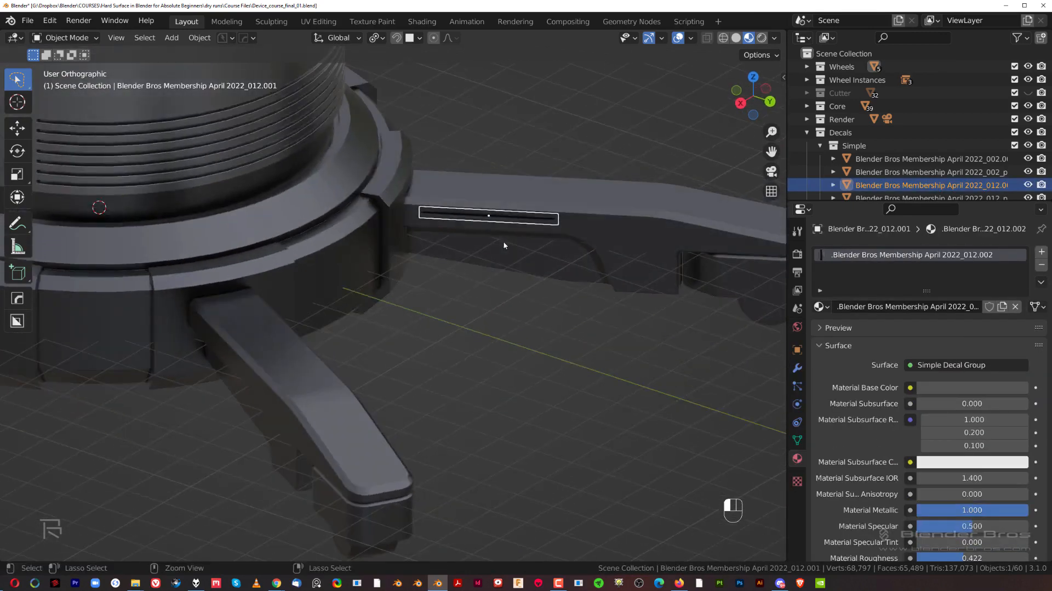
Step: Duplicate the slot decal onto the neighbouring leg's side, moving it about 8.69 m in X and -0.89 m in Y
key("g")
right_click(509, 253)
scroll(432, 286, "down", 4)
middle_click_drag(432, 286, 482, 269)
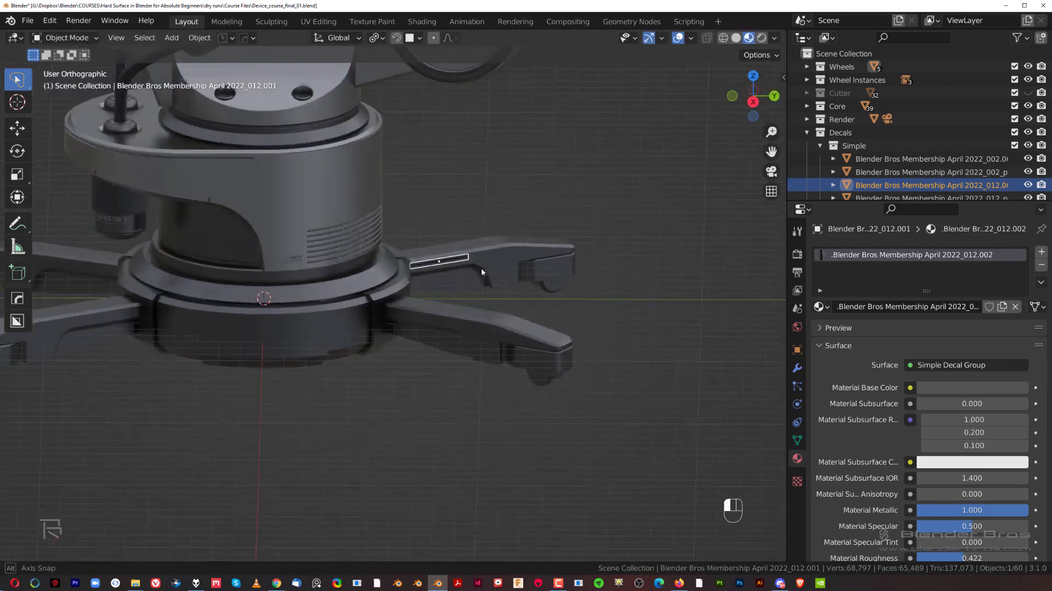
scroll(481, 270, "up", 2)
key("shift+d")
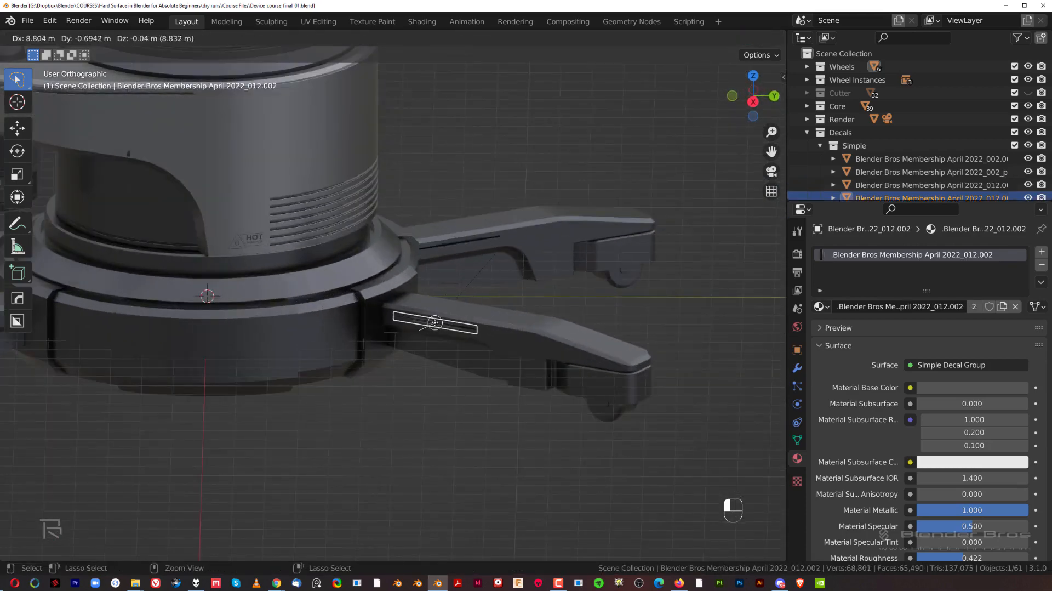
left_click(428, 323)
Step: Duplicate the slot decal onto the two opposite legs, moving about -14.29 m in Y for one and -8.03 m in X for the other
scroll(372, 344, "down", 3)
middle_click_drag(249, 336, 419, 334, "shift")
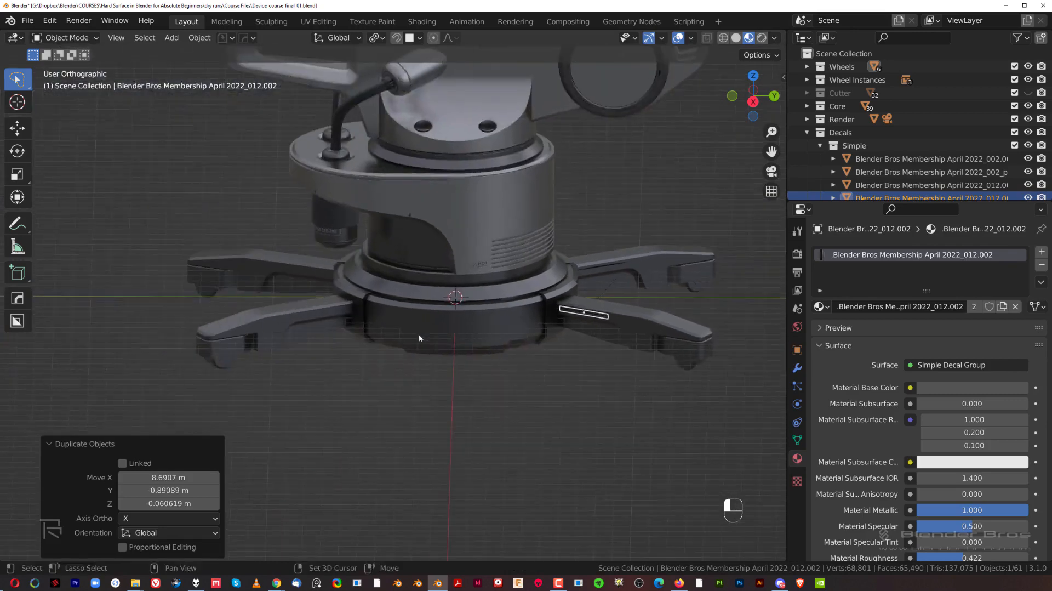
scroll(418, 334, "up", 1)
key("shift+d")
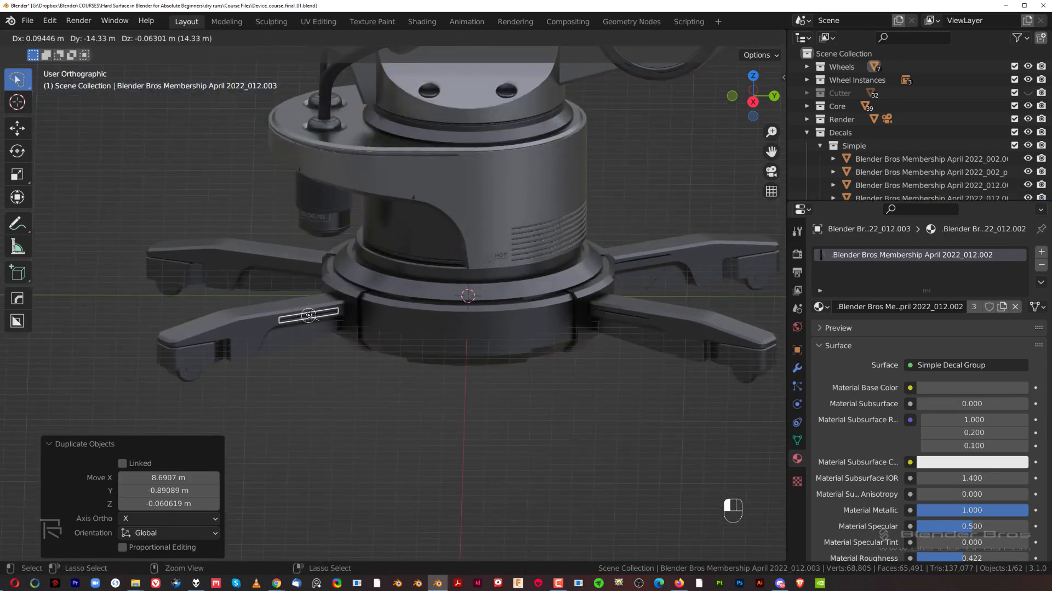
left_click(307, 313)
key("shift+d")
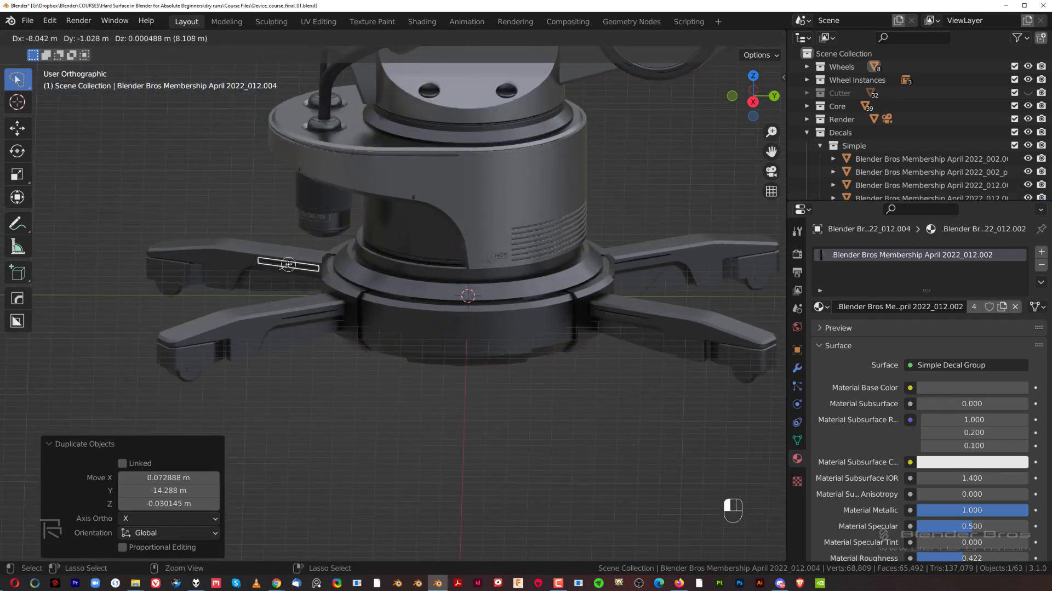
left_click(288, 264)
Step: Nudge the last duplicated slot decal slightly upward along its leg's side face
middle_click_drag(289, 266, 328, 274)
scroll(307, 282, "up", 5)
middle_click_drag(252, 274, 372, 284, "shift")
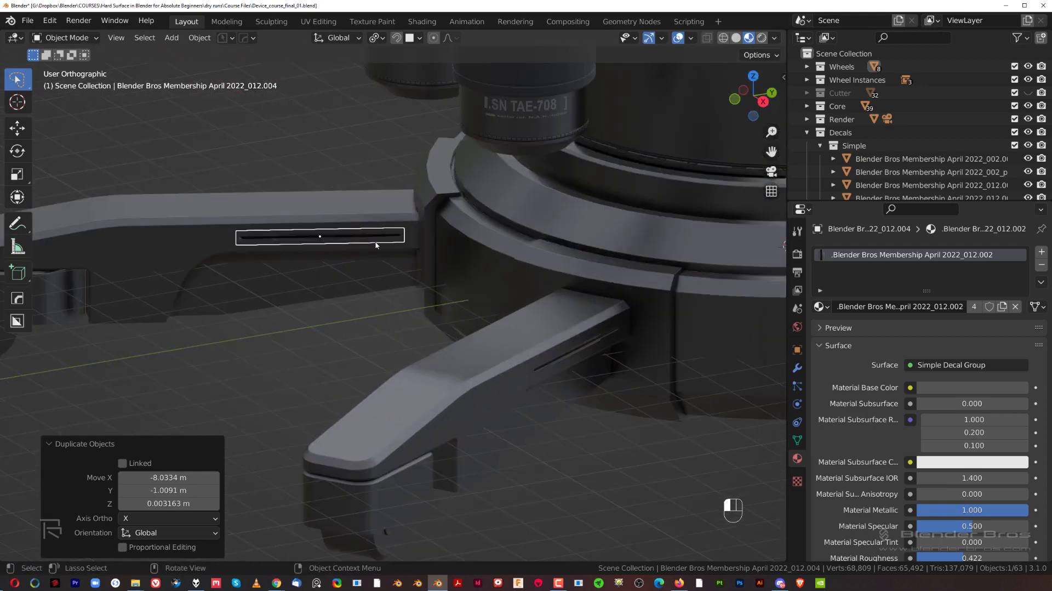
key("g")
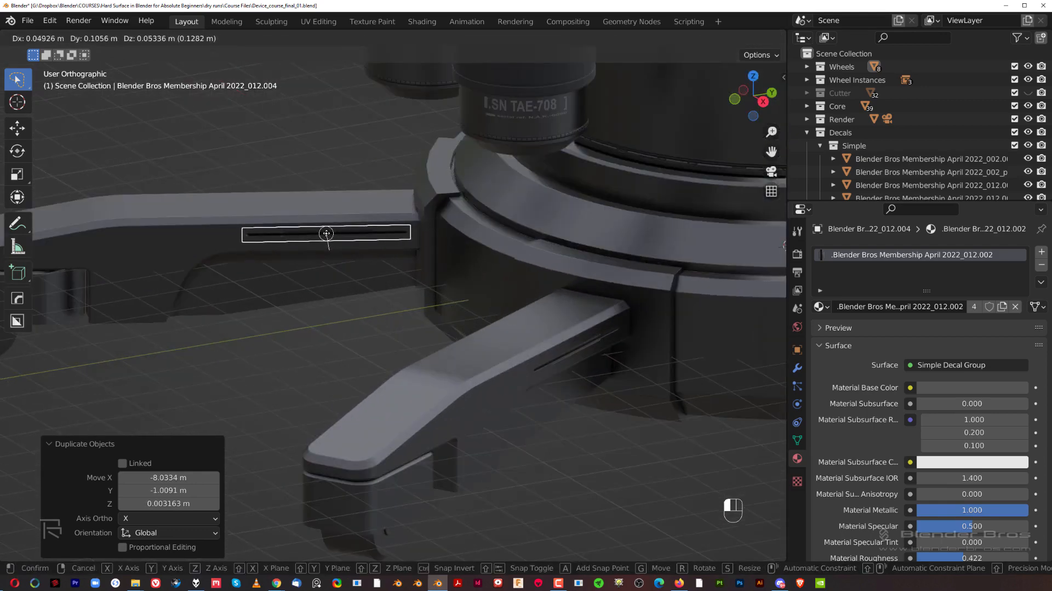
left_click(324, 235)
key("d")
left_click(340, 193)
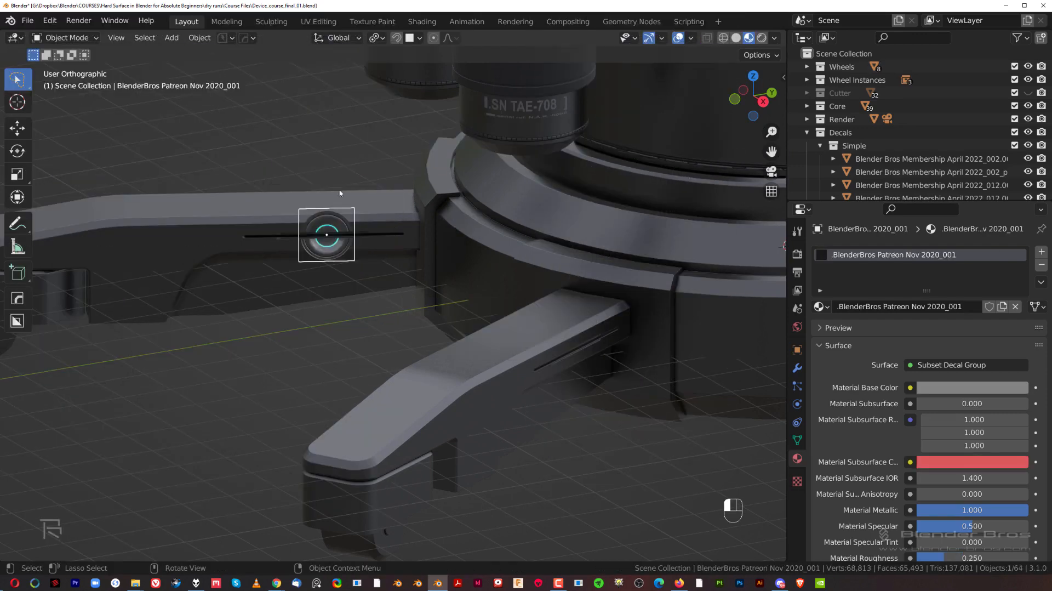
key("Delete")
Step: Try to project the last duplicated slot decal onto its leg's side face
left_click(343, 248)
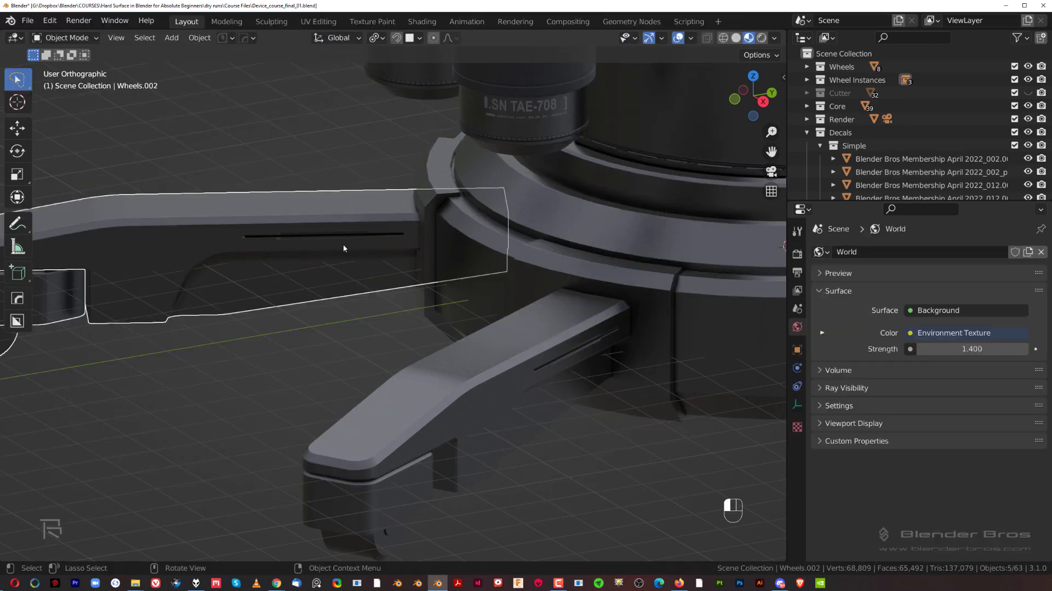
left_click(343, 248)
key("d")
left_click(455, 124)
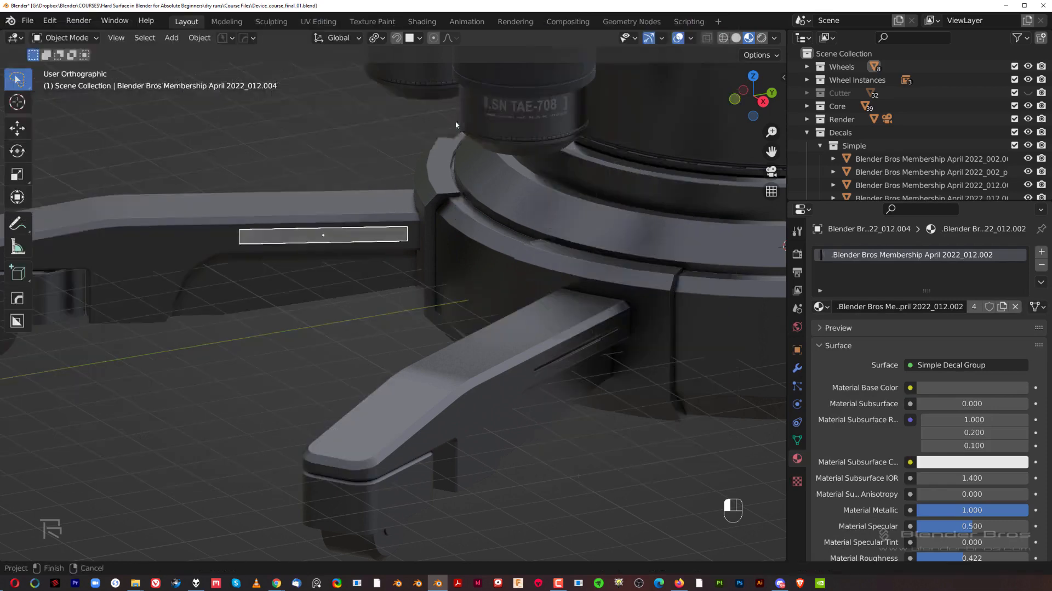
middle_click_drag(501, 300, 359, 272, "shift")
middle_click_drag(407, 300, 297, 271)
left_click(393, 307)
Step: Reposition the slot decal on the adjacent leg along its side and try projecting it onto the surface
left_click(254, 240)
middle_click_drag(254, 240, 263, 275, "shift")
key("g")
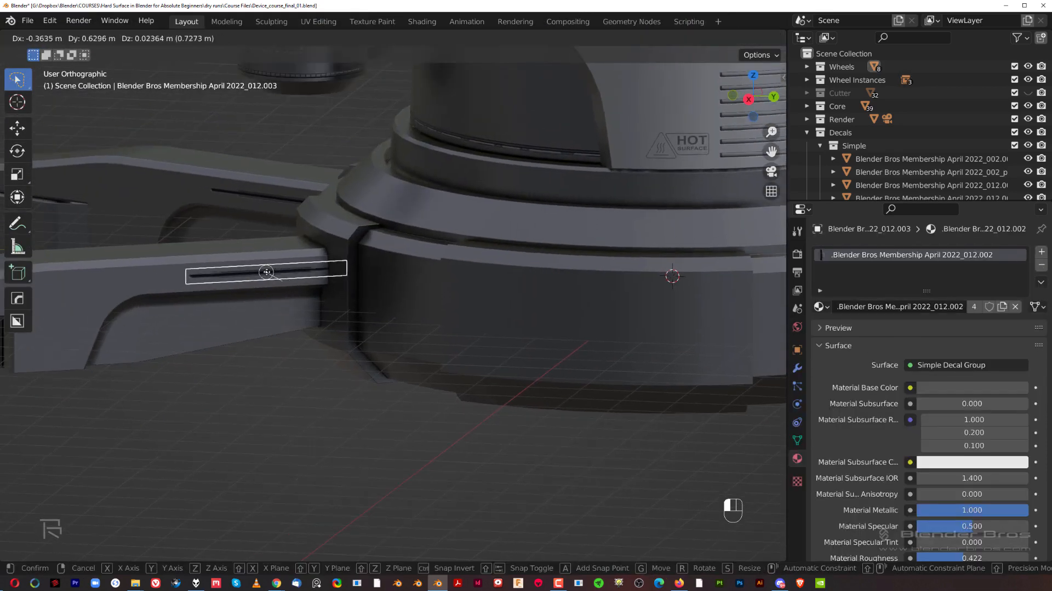
left_click(298, 268)
key("d")
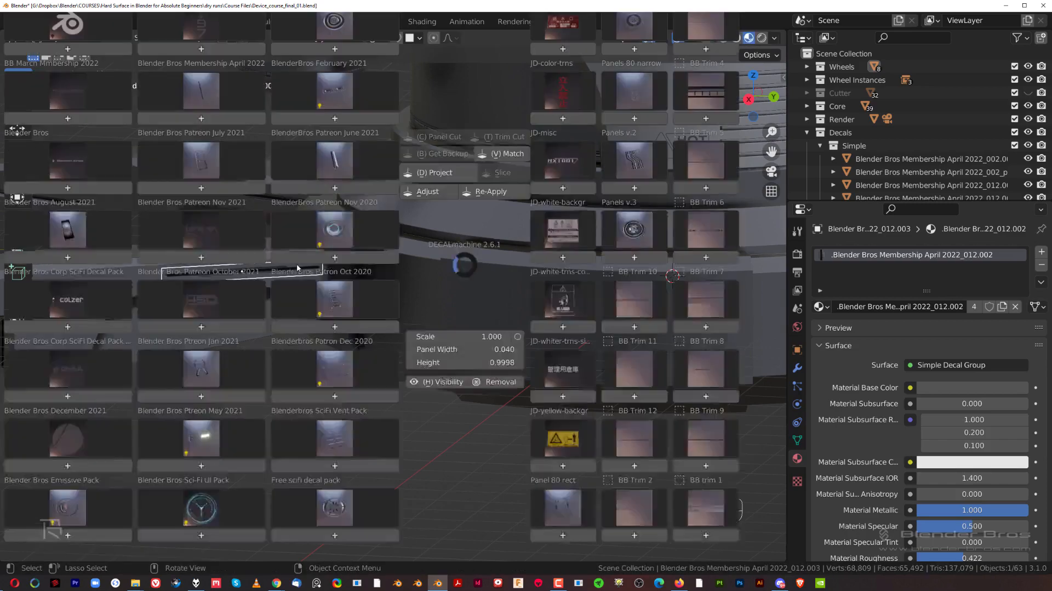
left_click(439, 176)
left_click(599, 280)
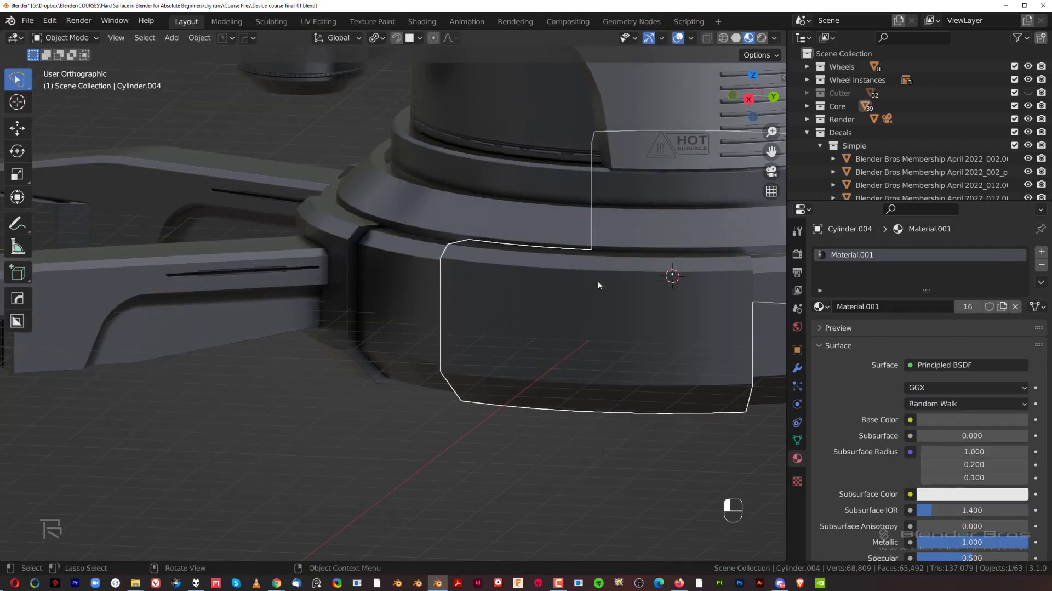
scroll(597, 281, "down", 5)
middle_click_drag(597, 296, 479, 330)
left_click(480, 322)
left_click(504, 320, "shift")
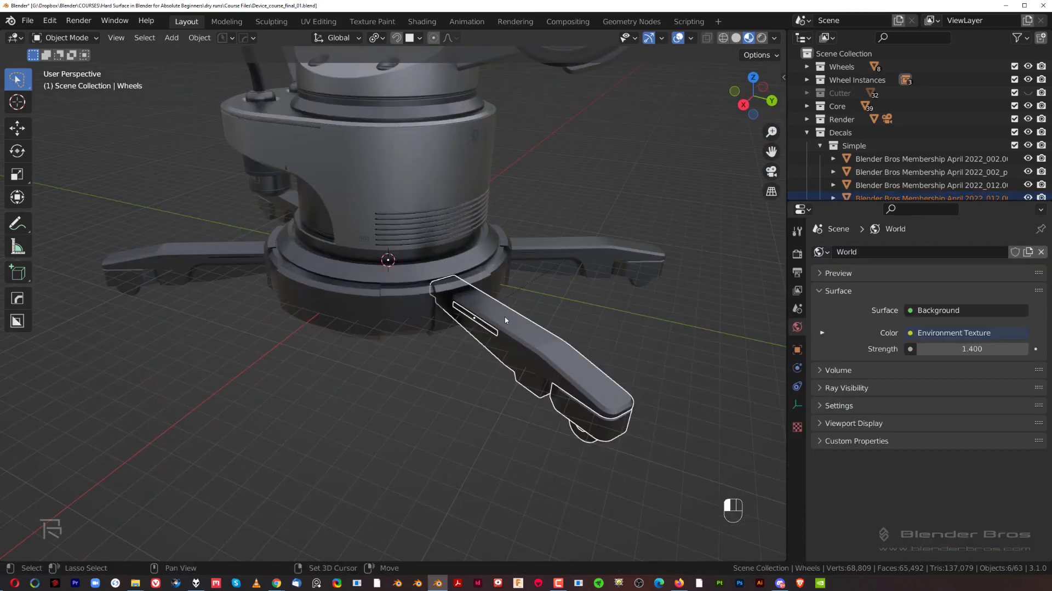
key("alt+x")
right_click(541, 285)
Step: Mirror the original slot decal along X across the modelled leg to its opposite side
middle_click_drag(517, 287, 303, 293)
scroll(428, 287, "up", 2)
left_click(440, 277)
scroll(459, 285, "down", 3)
left_click(397, 316, "shift")
key("alt+x")
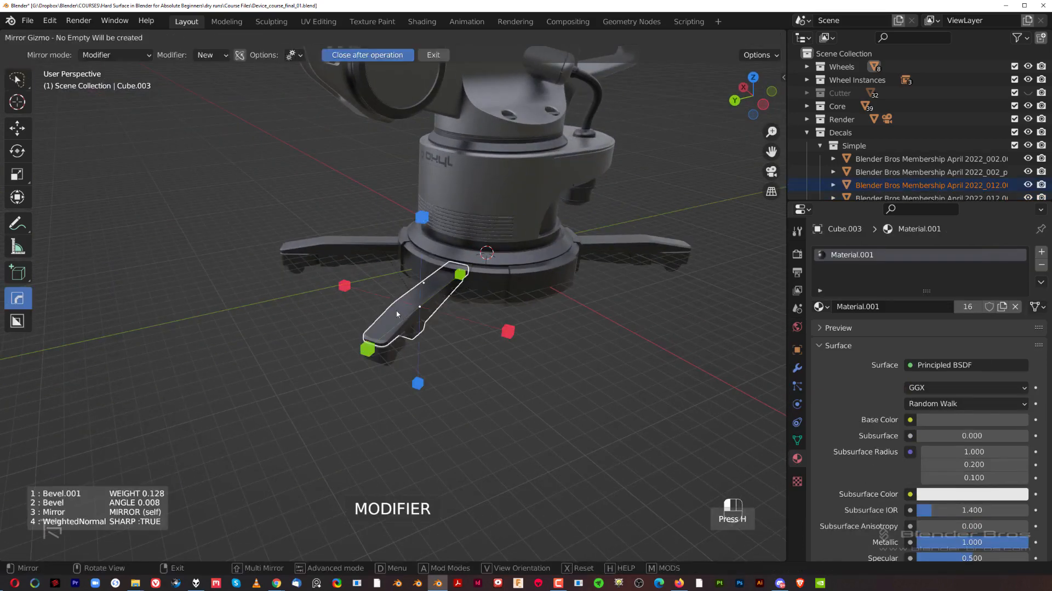
left_click(345, 285)
middle_click_drag(612, 278, 420, 310)
left_click(638, 256)
Step: Add an edge loop around the base cylinder's top vertical band, in its lower part just above the sloped ring
scroll(488, 258, "down", 1)
scroll(481, 262, "up", 1)
scroll(400, 340, "down", 3)
key("grave")
left_click(553, 322)
scroll(357, 333, "up", 2)
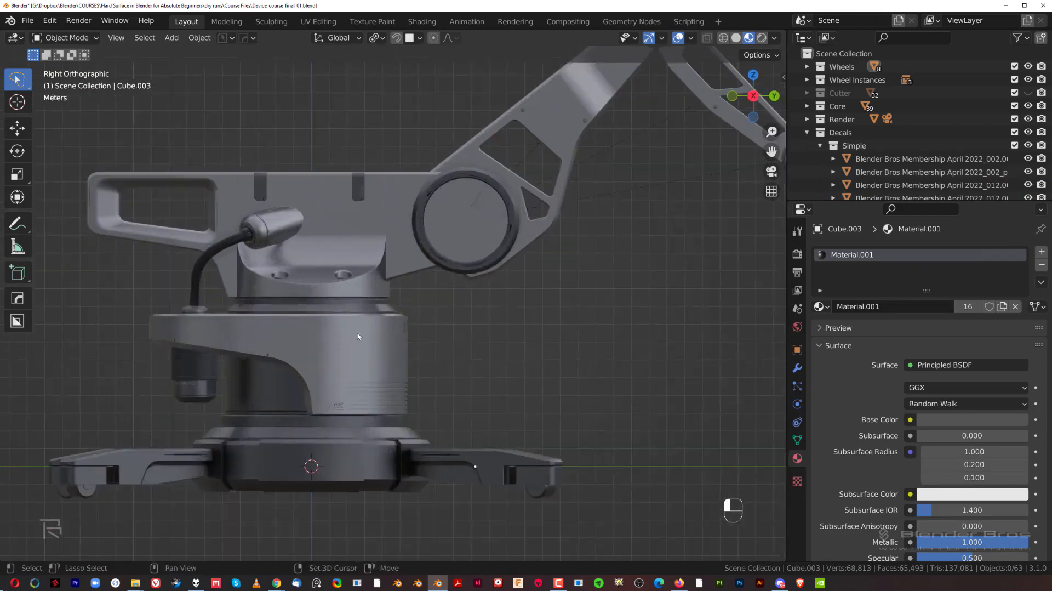
scroll(409, 303, "up", 3)
middle_click_drag(357, 333, 394, 281, "shift")
scroll(393, 280, "up", 2)
scroll(422, 317, "up", 2)
left_click(423, 317)
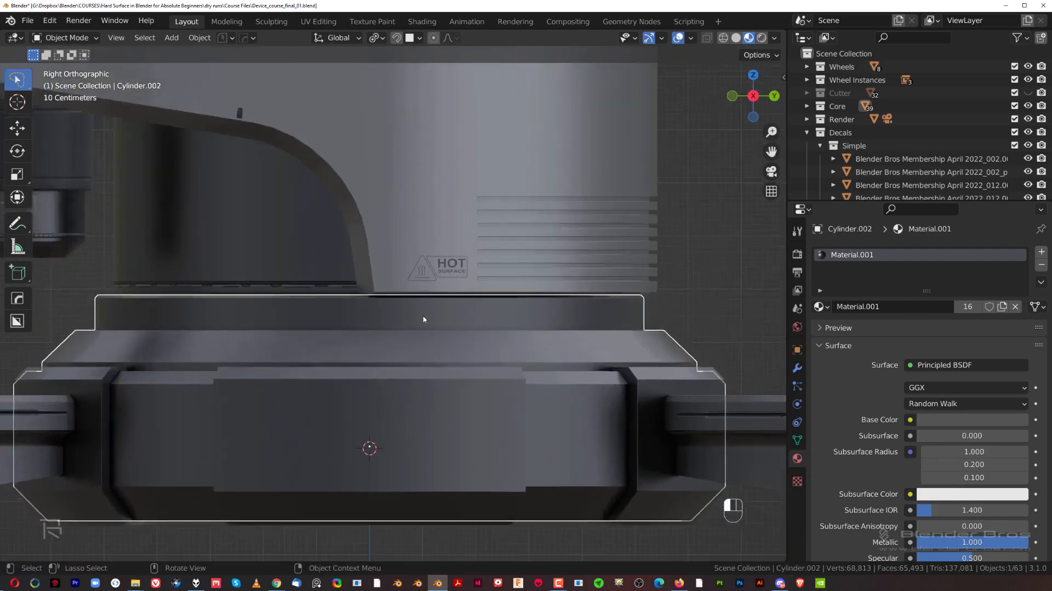
key("Tab")
scroll(381, 372, "up", 2)
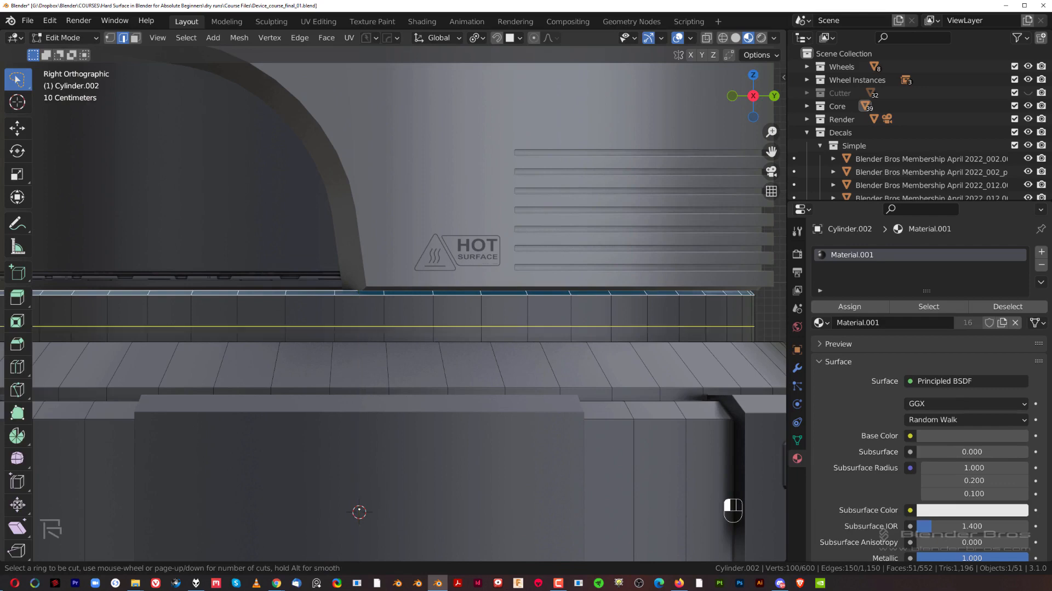
left_click(418, 365)
left_click(418, 367)
Step: Unwrap the narrow lower face loop of the base cylinder's top vertical band to trim 014 of the BB Trim 4 sheet
key("3")
left_click(385, 338, "alt")
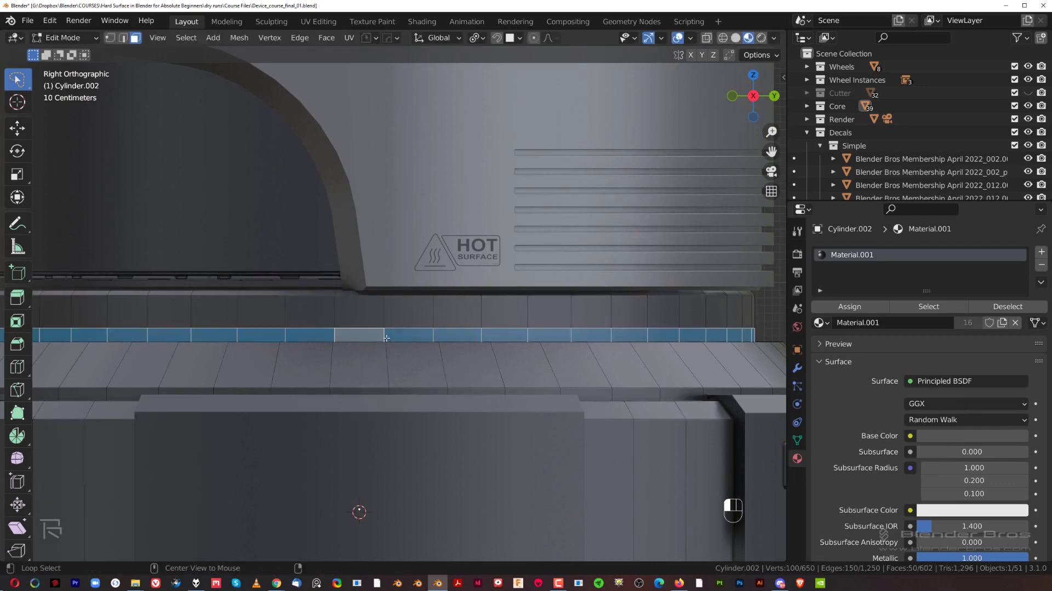
key("d")
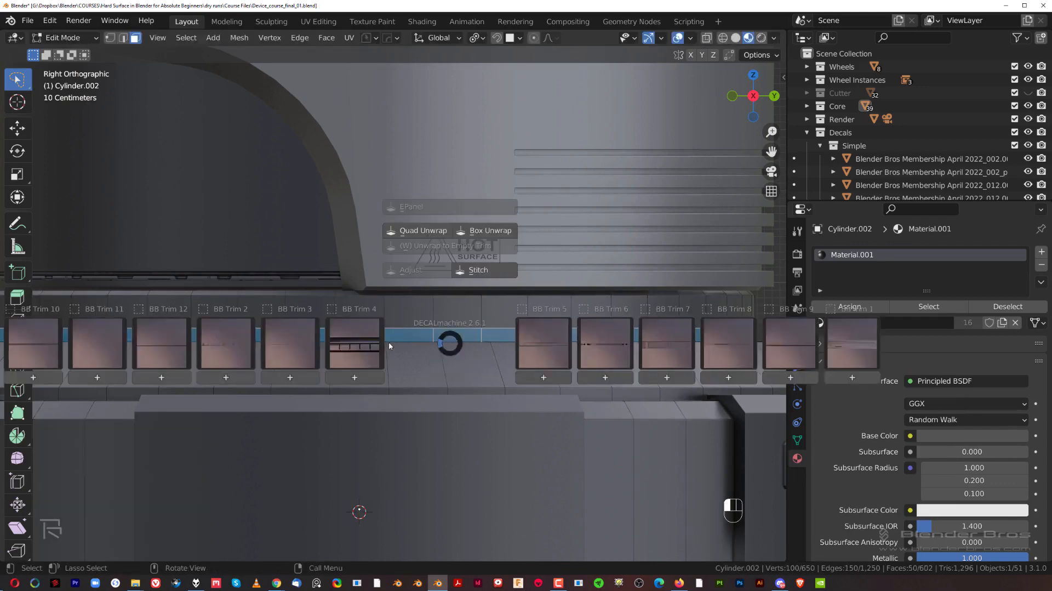
left_click(352, 349)
left_click(620, 466)
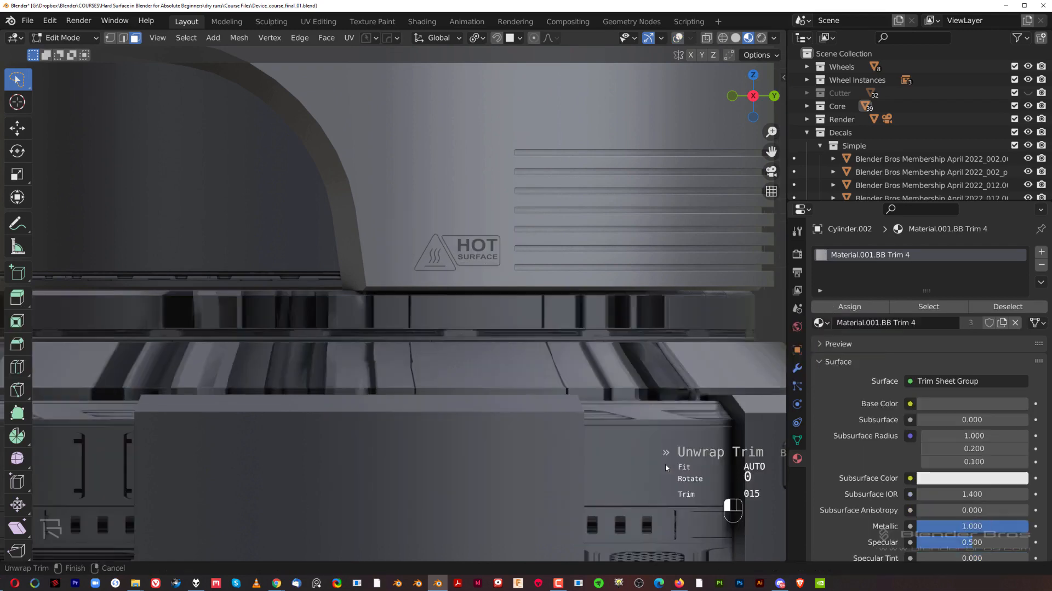
left_click(580, 396)
key("d")
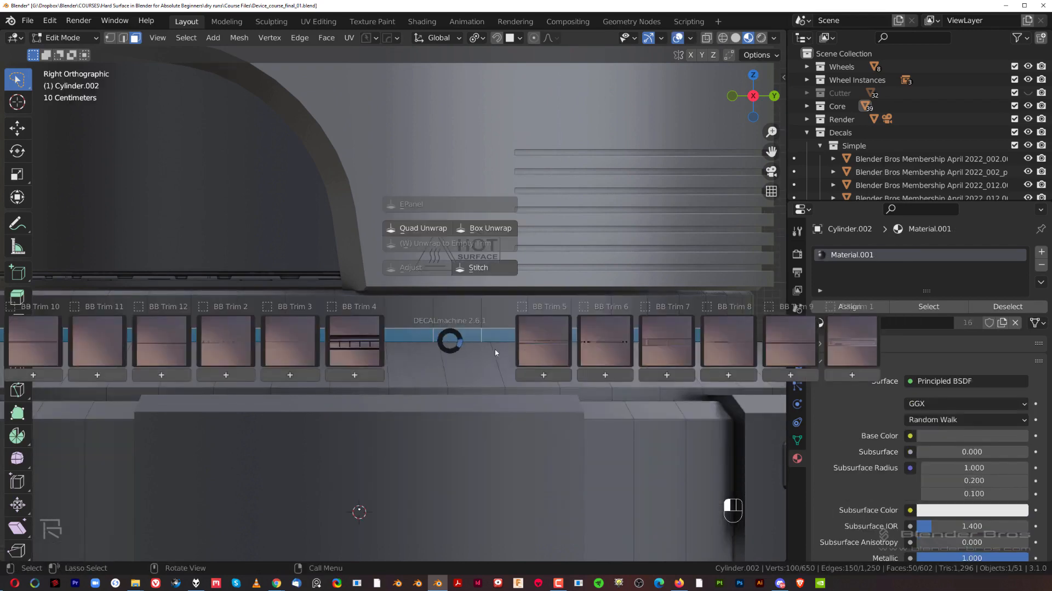
left_click(338, 353)
left_click(366, 448)
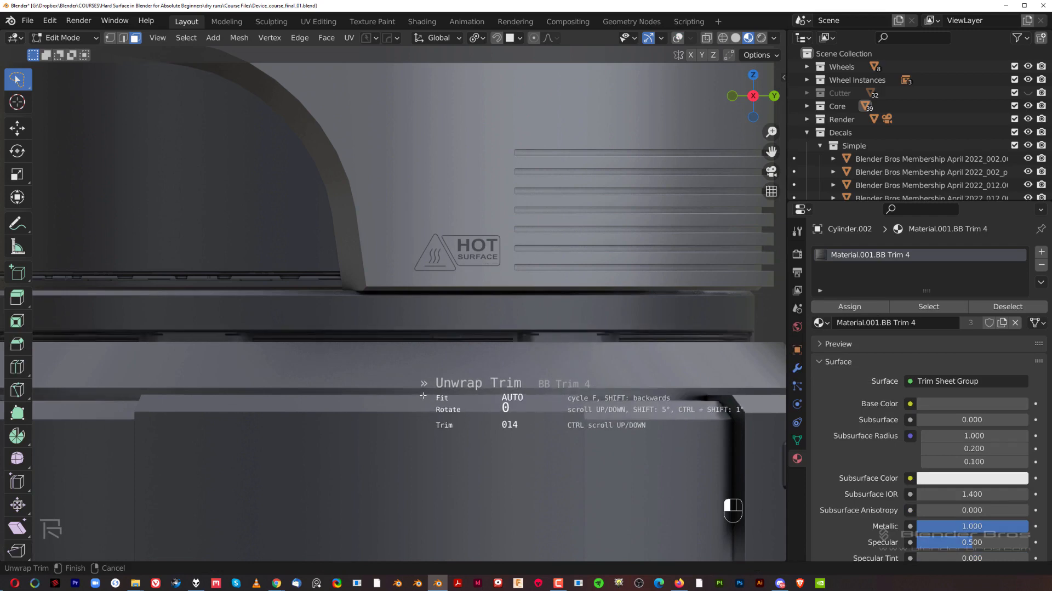
left_click(422, 395)
key("Tab")
Step: Add an edge loop around the thin vertical band directly beneath the base cylinder's sloped ring
scroll(712, 247, "down", 10)
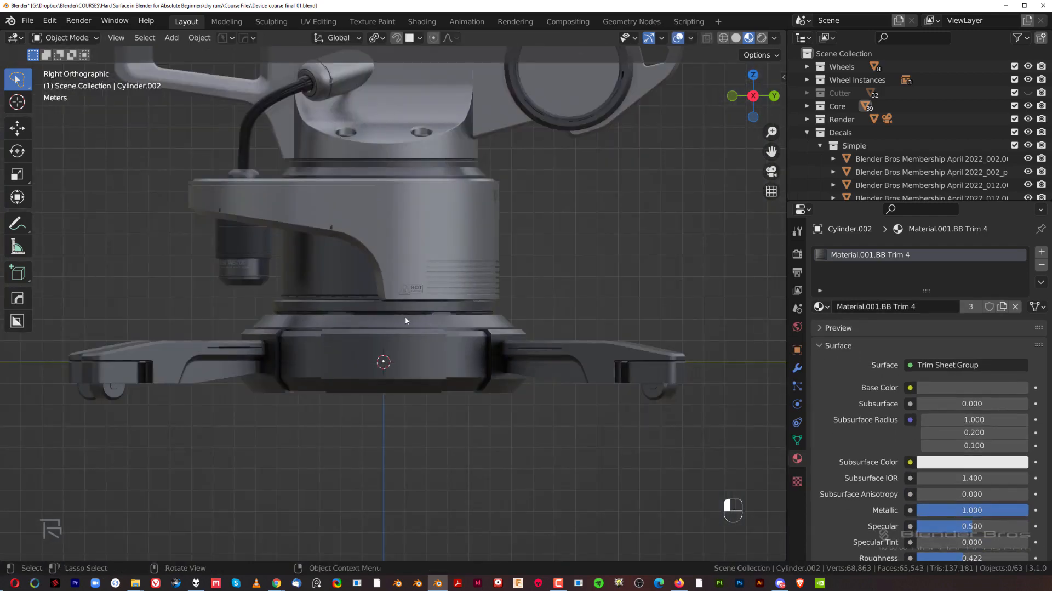
middle_click_drag(405, 320, 403, 342)
key("KP_3")
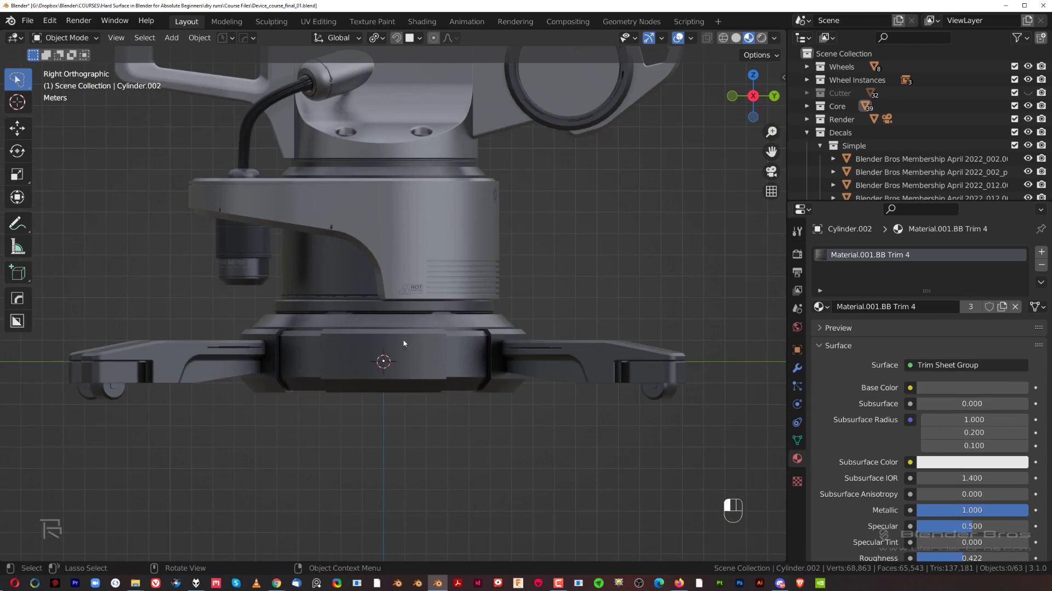
scroll(403, 330, "up", 8)
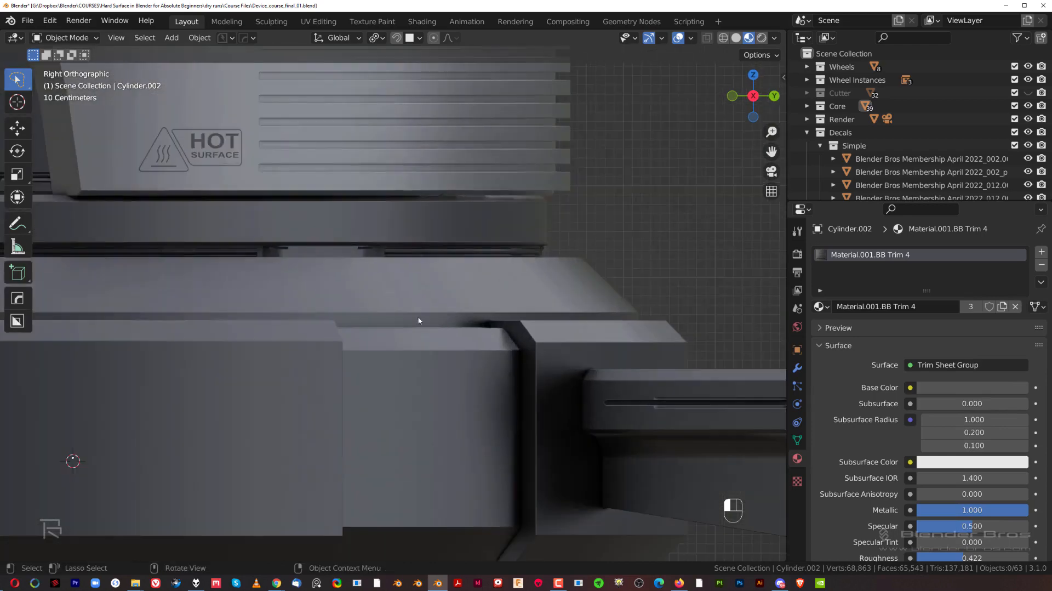
left_click(474, 328)
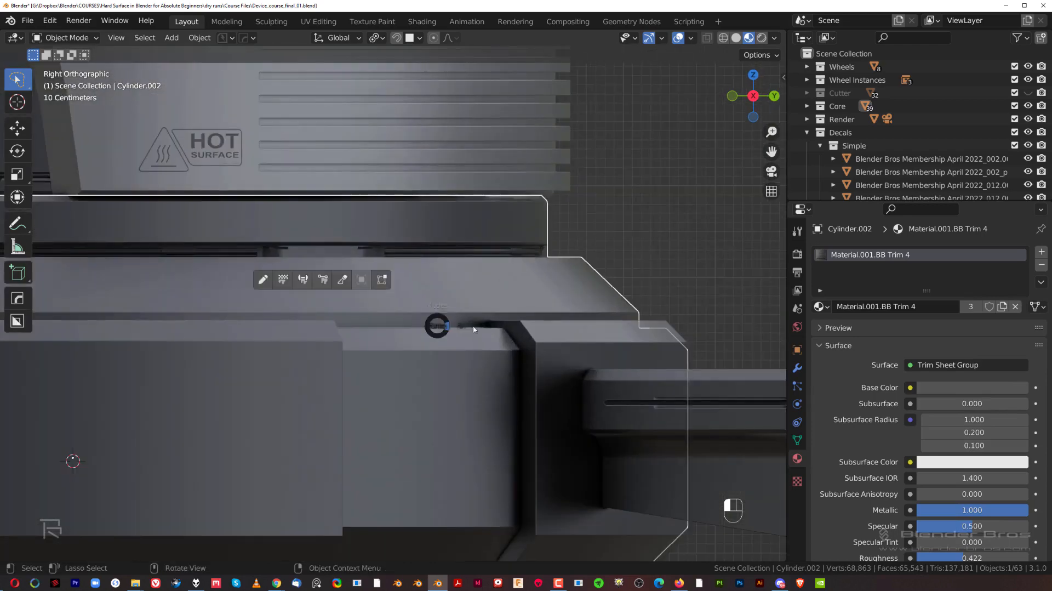
key("Tab")
left_click(413, 322)
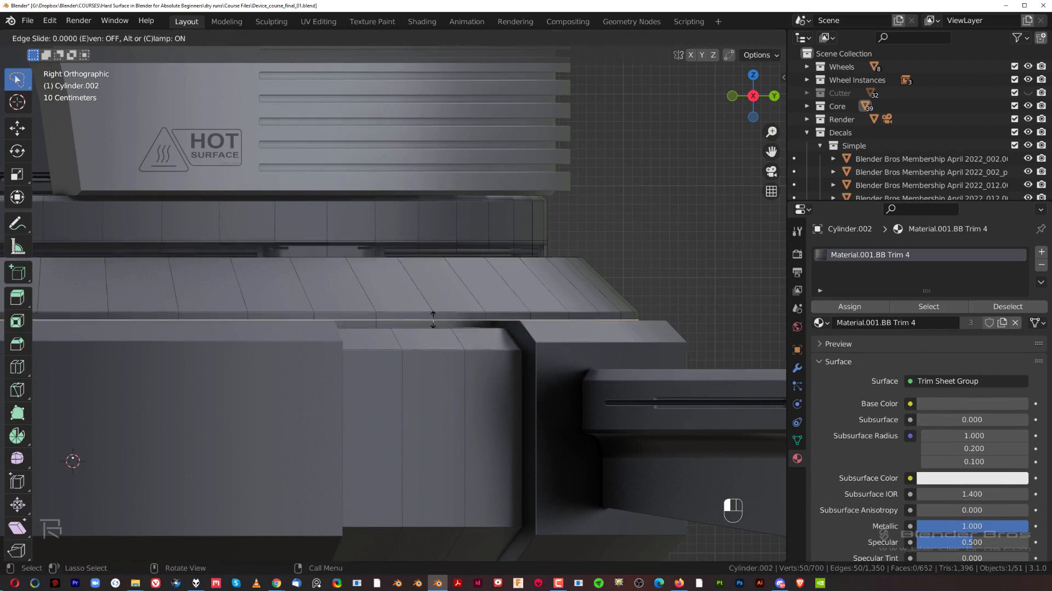
key("alt+a")
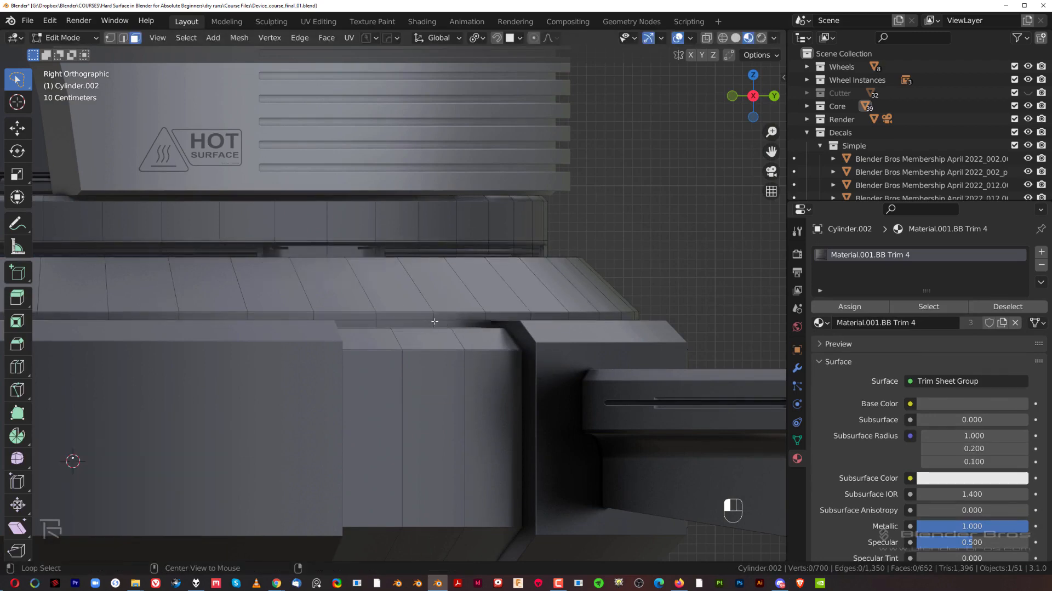
Step: Unwrap the face loop beneath the base cylinder's sloped ring to trim 018 of the BB Trim 4 sheet
left_click(434, 321, "alt")
key("alt+w")
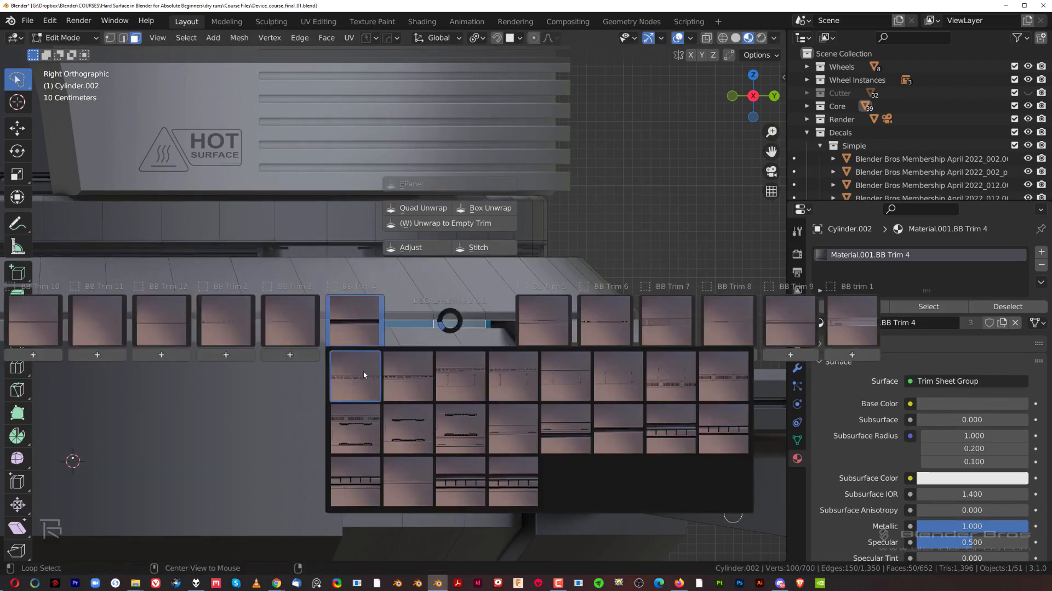
left_click(364, 370)
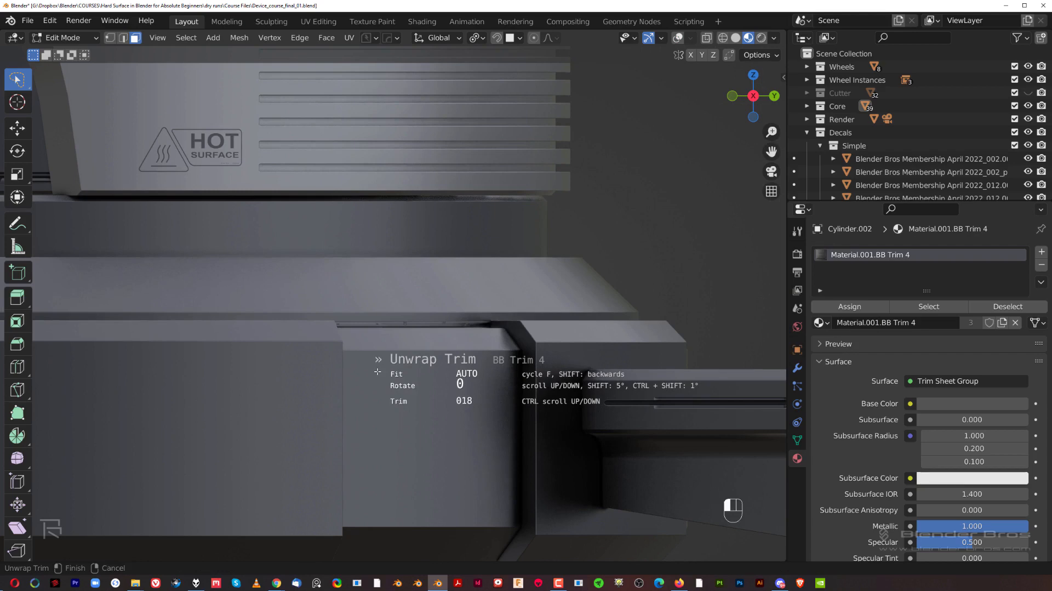
left_click(378, 371)
key("Tab")
scroll(420, 327, "down", 5)
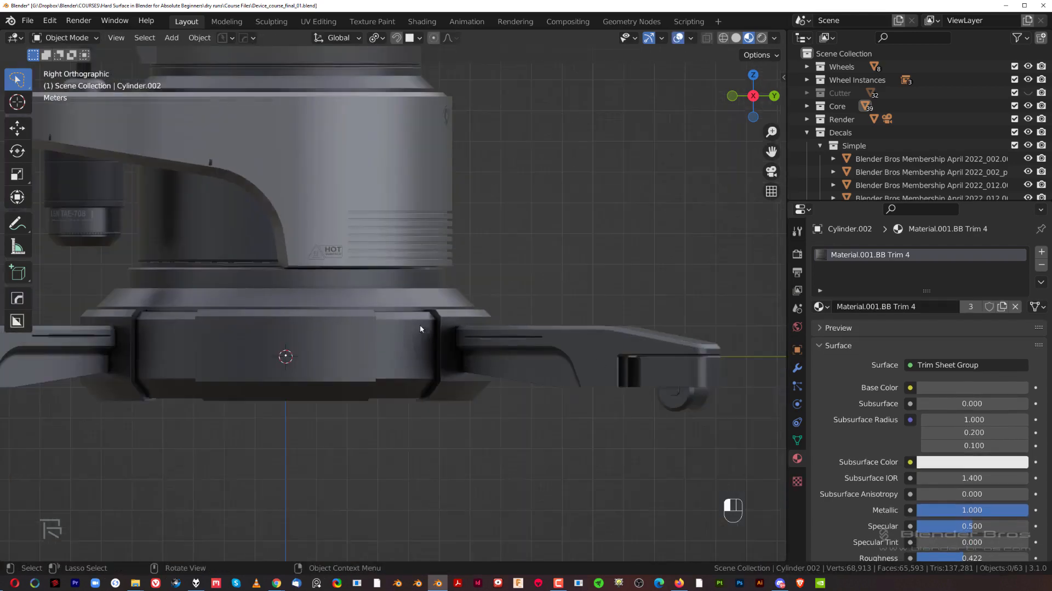
Step: Try inserting the third Blender Bros Membership April 2022 decal at the upper edge of the base's raised curved panel
middle_click_drag(347, 374, 383, 344, "shift")
middle_click_drag(383, 345, 420, 323)
scroll(415, 359, "up", 3)
left_click(378, 389)
scroll(407, 307, "up", 2)
key("d")
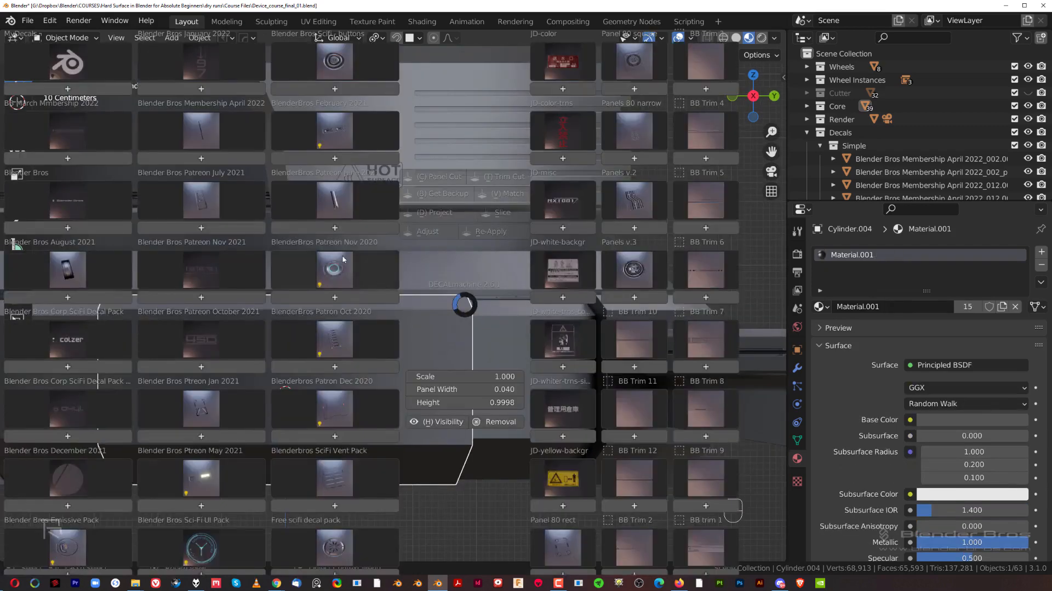
left_click(327, 140)
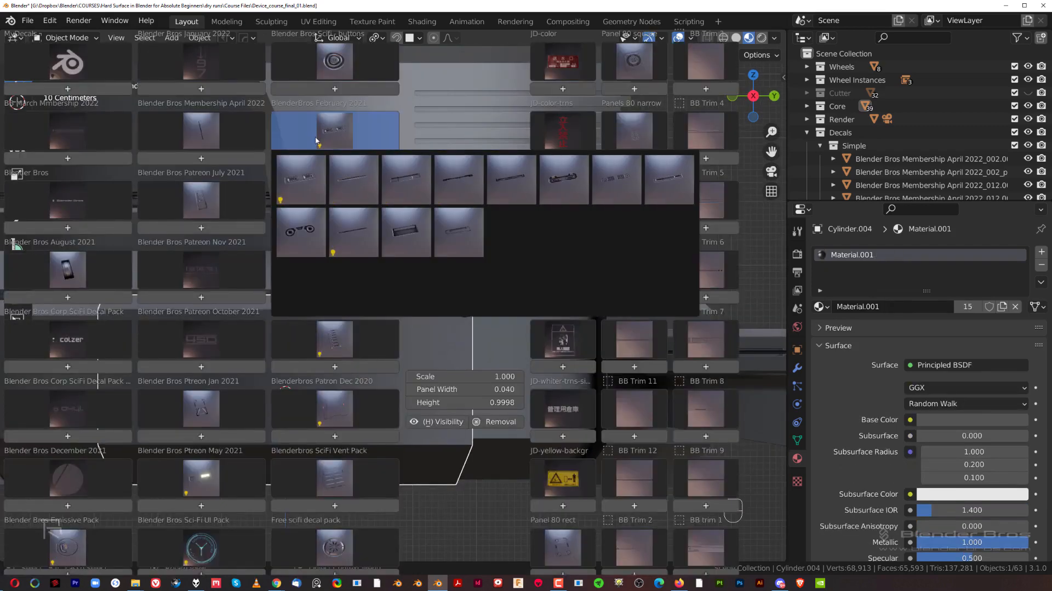
left_click(328, 69)
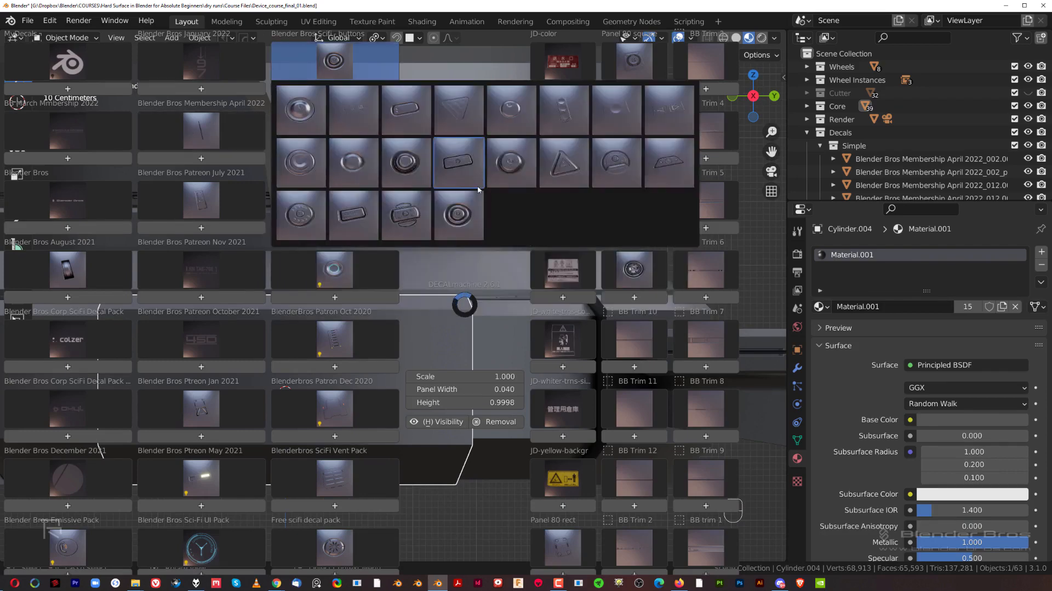
left_click(199, 136)
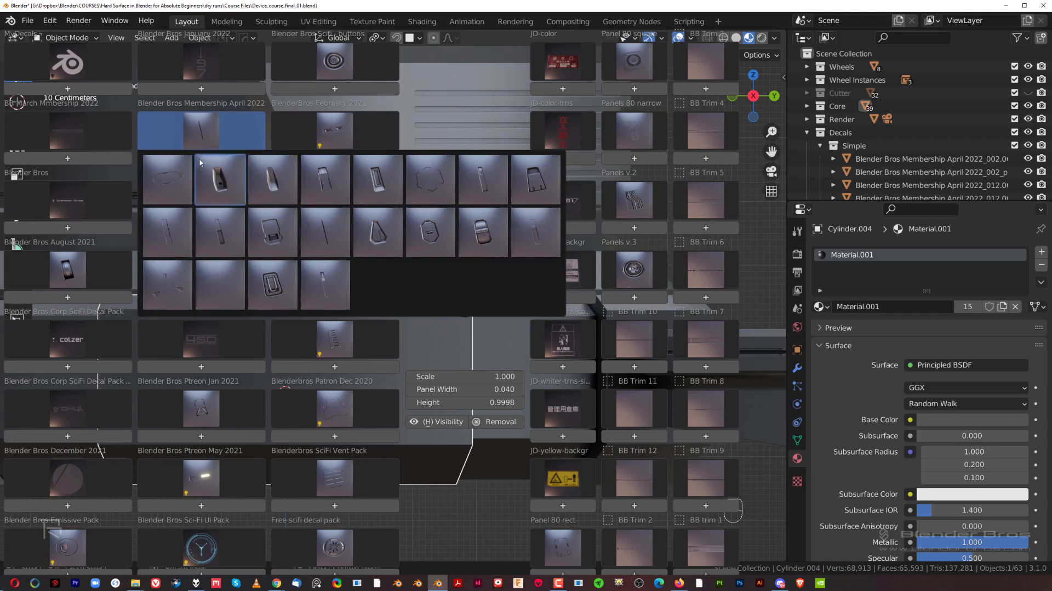
left_click(274, 183)
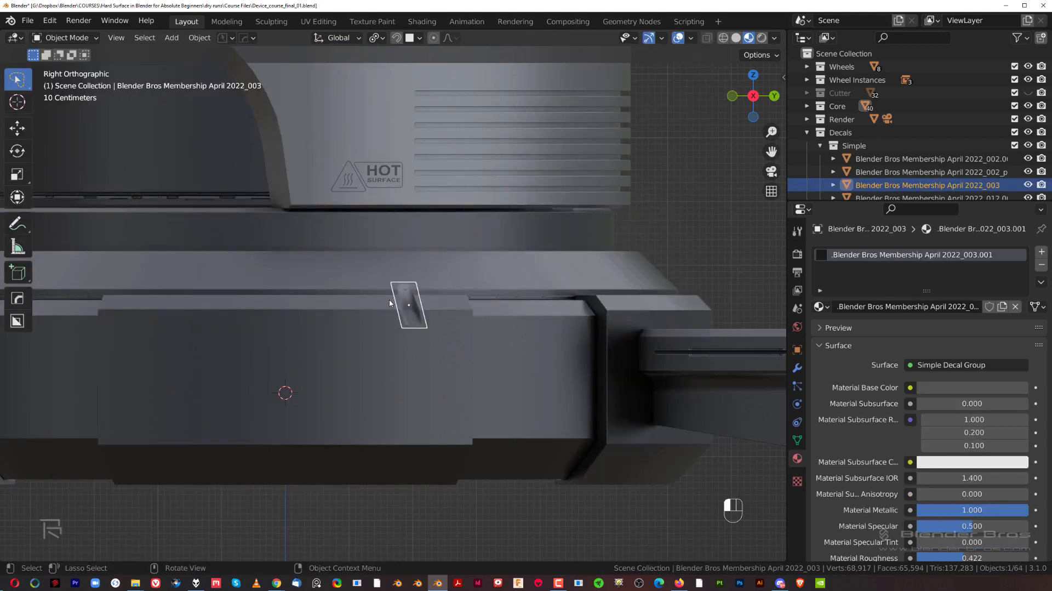
Step: Try moving the inserted decal lower near the end of the raised panel, and undo the move and insertion
key("g")
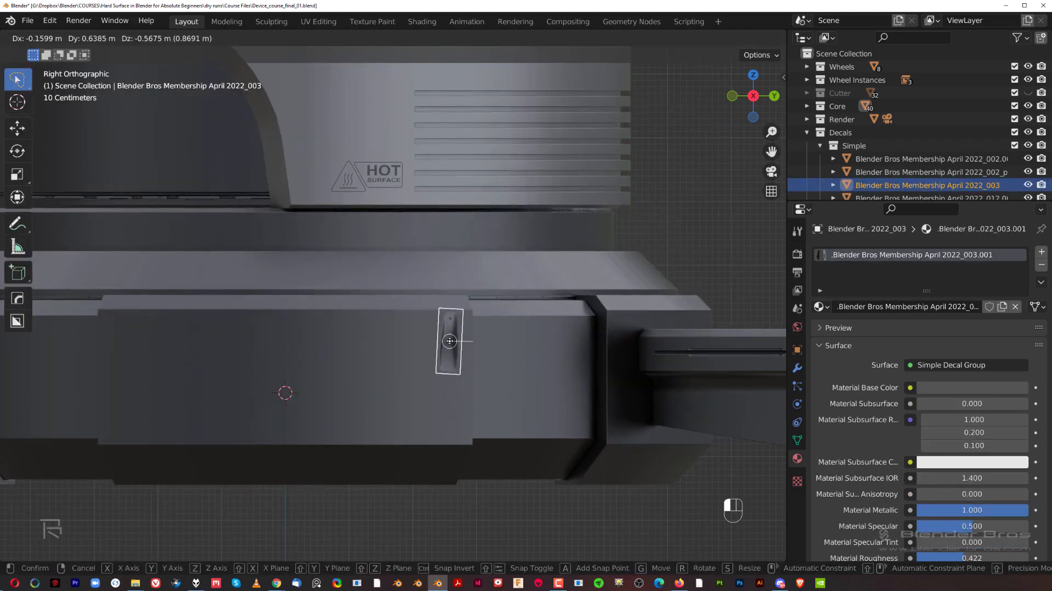
left_click(449, 340)
scroll(452, 349, "up", 1)
middle_click_drag(453, 349, 472, 328)
key("ctrl+z")
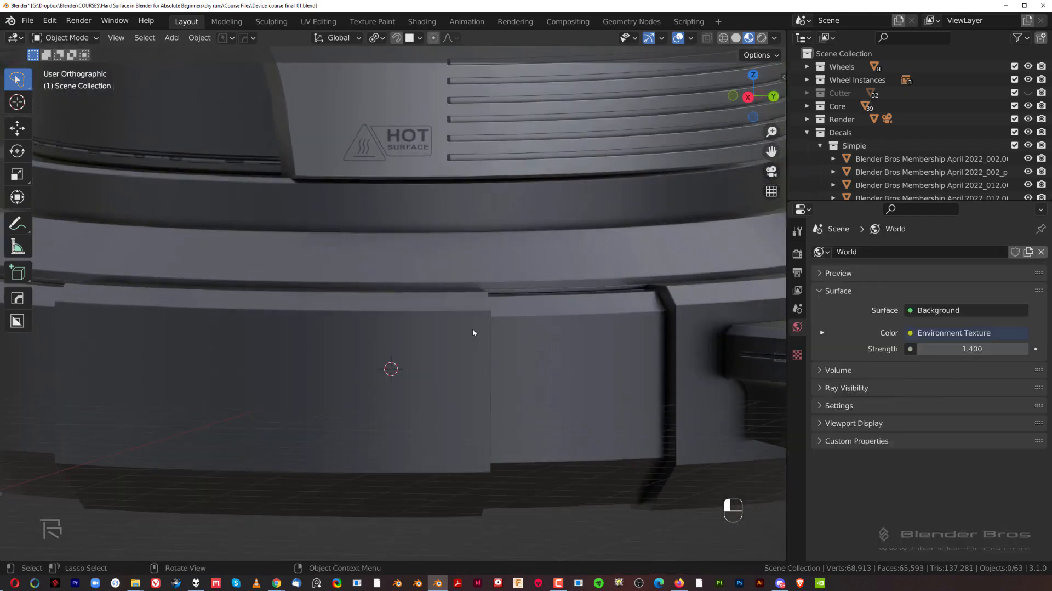
Step: Insert the Blender Bros Membership April 2022_003 decal upright on the base's raised curved panel, near the panel's vertical end
left_click(473, 329)
scroll(453, 337, "down", 3)
key("d")
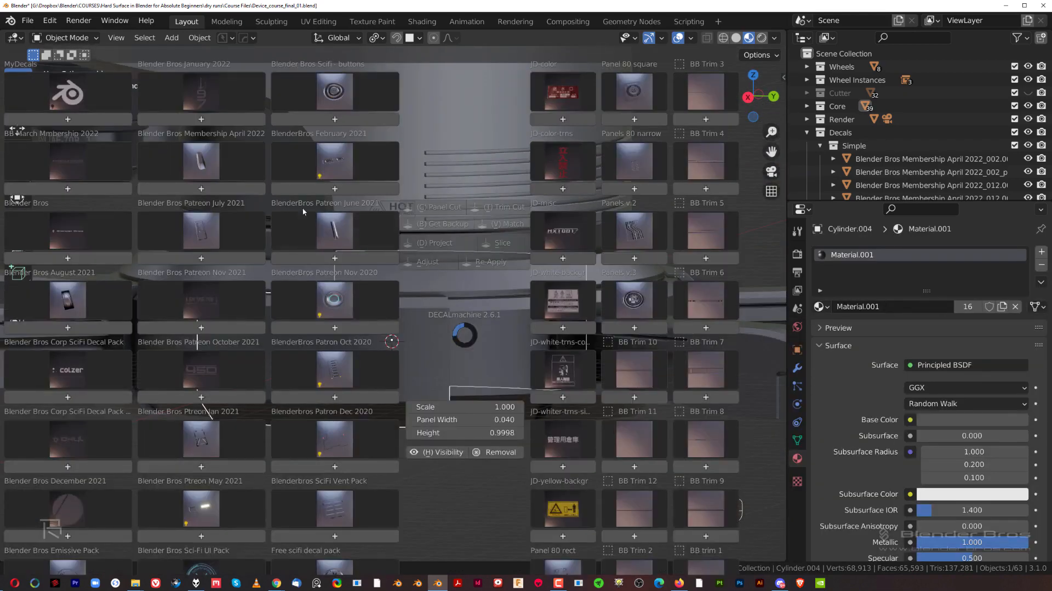
left_click(210, 188)
scroll(444, 364, "up", 3)
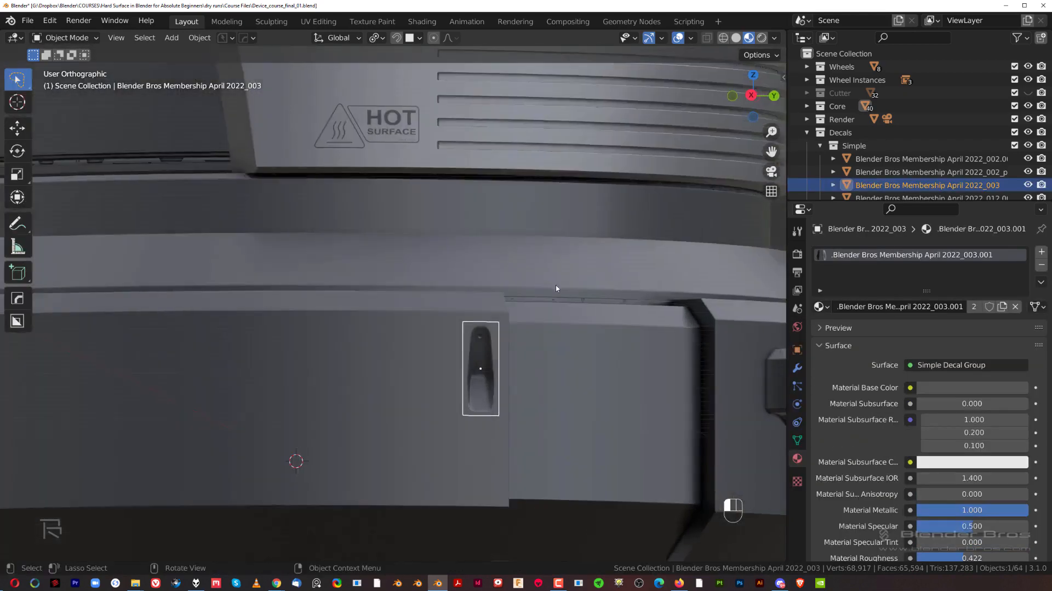
scroll(444, 364, "down", 4)
scroll(386, 327, "up", 3)
middle_click_drag(385, 327, 484, 327)
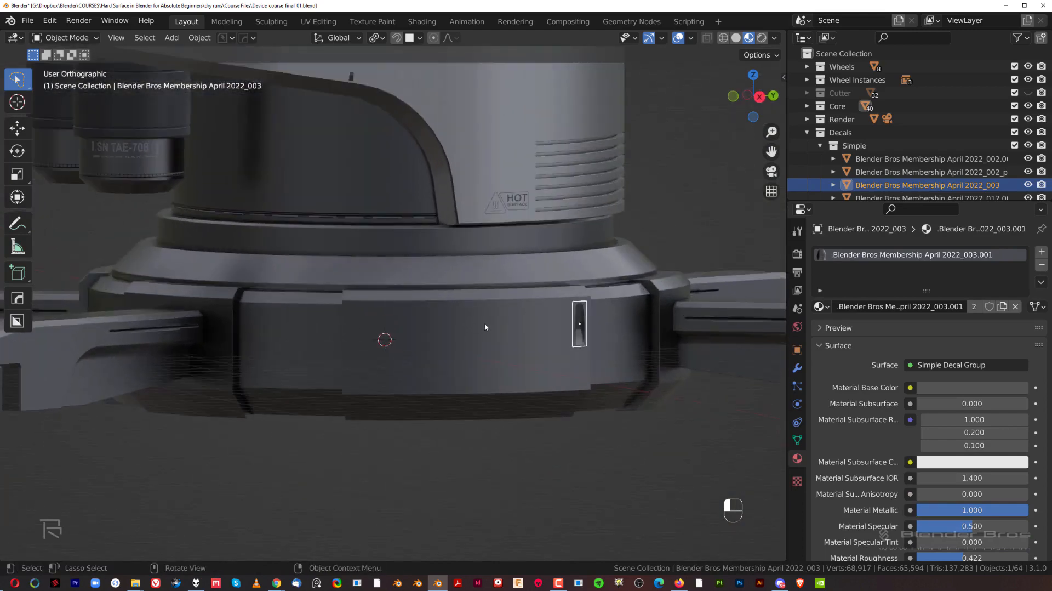
left_click(520, 344)
key("alt+x")
middle_click_drag(550, 339, 504, 340)
left_click(519, 341)
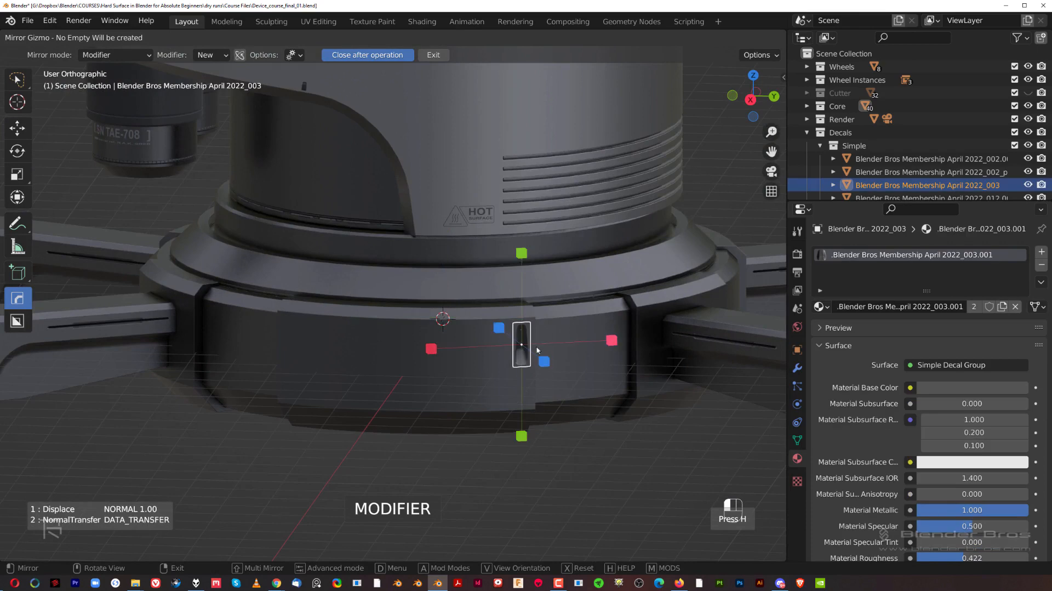
right_click(590, 322)
Step: Project the recessed decal onto the base's raised curved panel and mirror it across the panel to its opposite end
key("d")
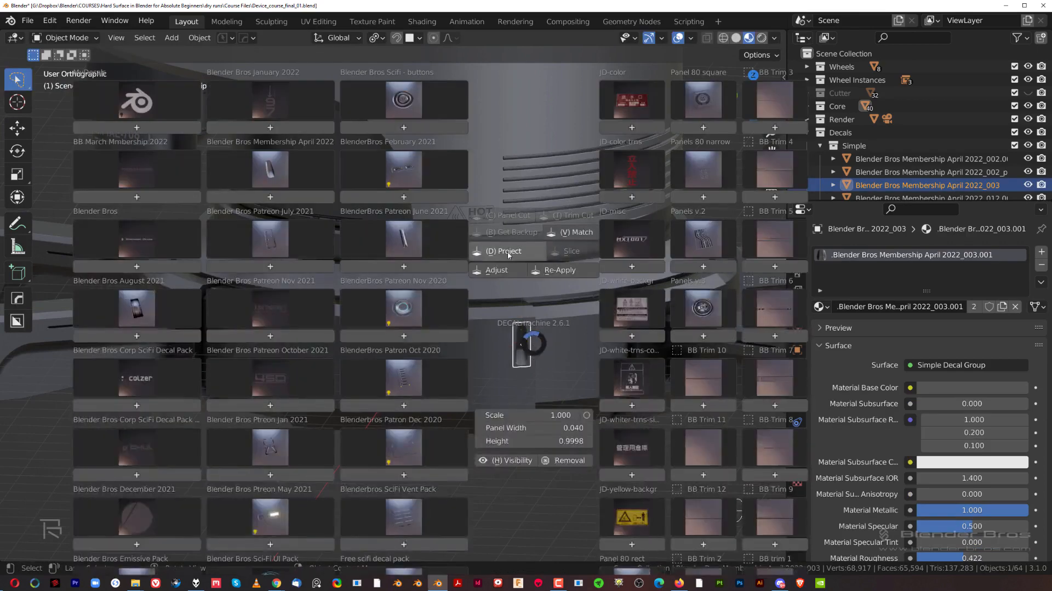
left_click(508, 255)
scroll(482, 328, "down", 3)
left_click(435, 349, "shift")
middle_click_drag(435, 349, 480, 353)
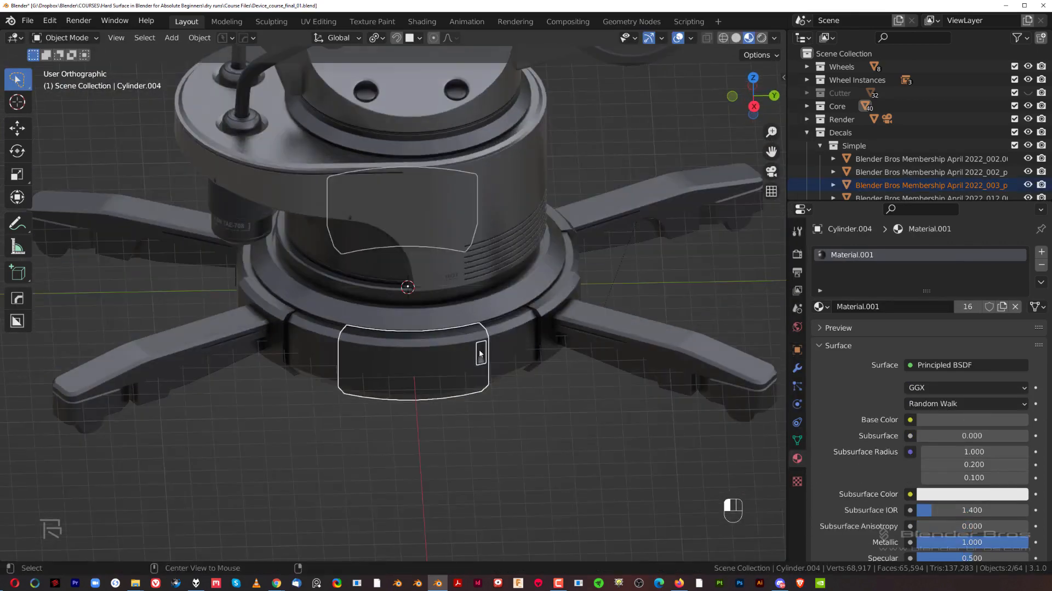
key("alt+x")
left_click(501, 287)
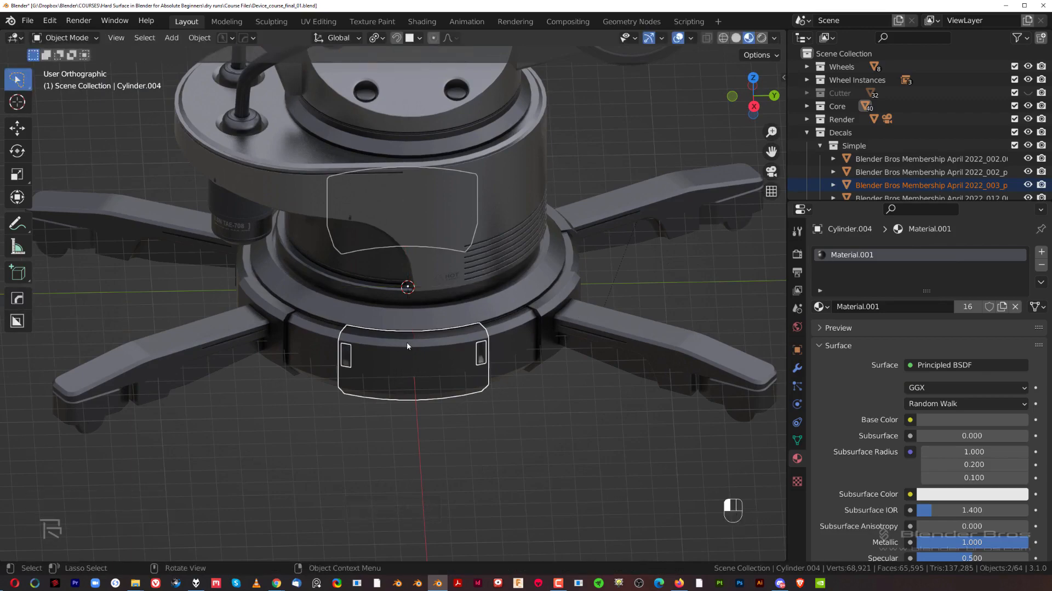
Step: Mirror the pair of recessed decals along X across the base cylinder onto the opposite raised panel
middle_click_drag(407, 345, 544, 359)
left_click(436, 352)
left_click(475, 343, "shift")
left_click(473, 355)
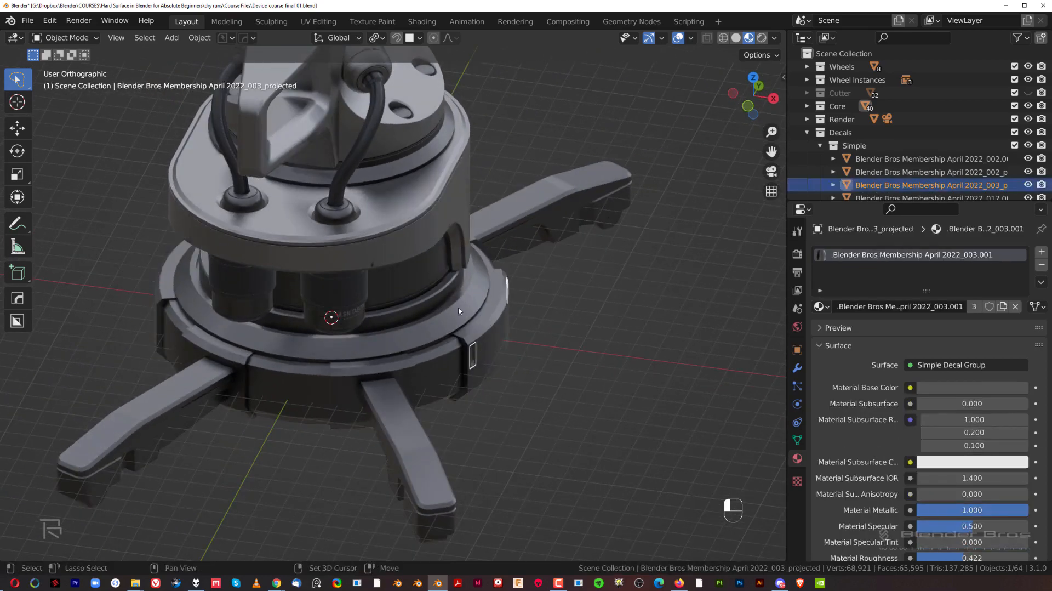
left_click(458, 310, "shift")
key("alt+x")
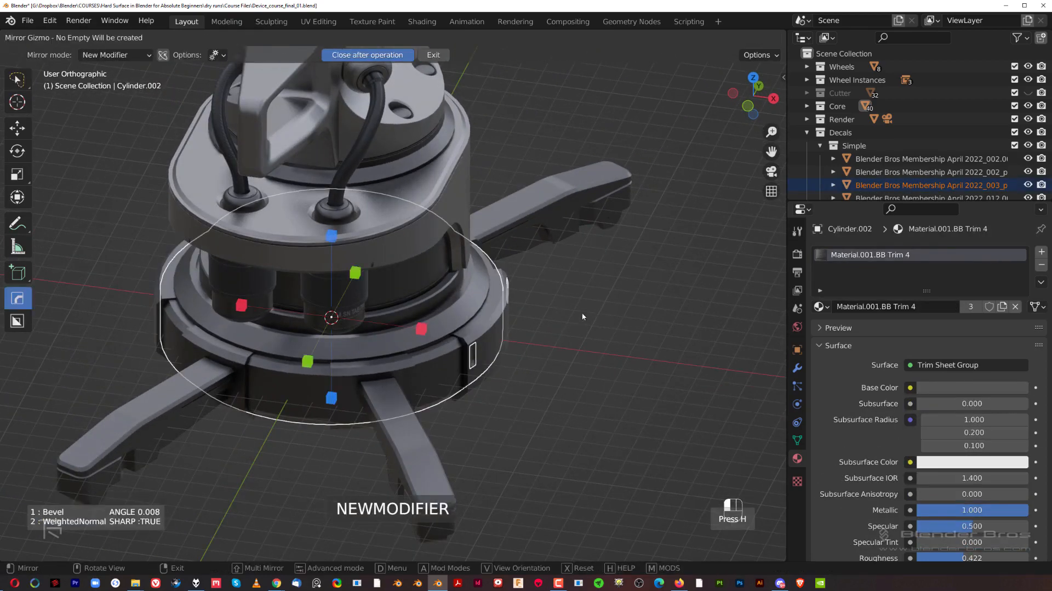
left_click(421, 328)
middle_click_drag(421, 329, 639, 297)
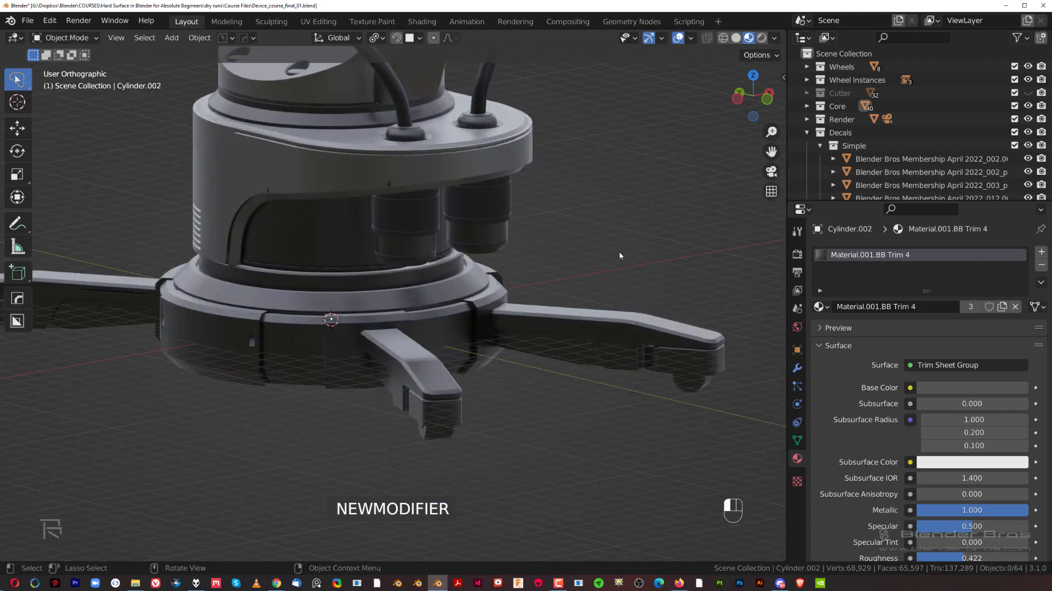
Step: Insert the Blender Bros Patreon Nov 2021_009 decal on the recessed core cylinder under the body overhang, scaled down and placed near its lower edge
key("KP_3")
scroll(575, 303, "up", 3)
scroll(463, 285, "down", 1)
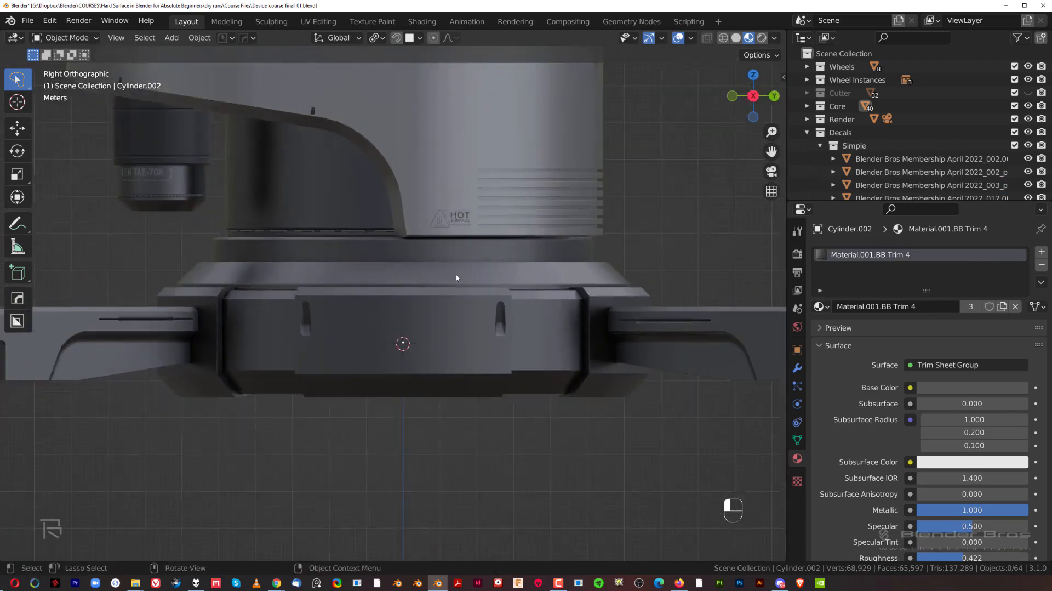
scroll(456, 278, "down", 4)
middle_click_drag(484, 327, 458, 324)
scroll(452, 284, "up", 2)
scroll(360, 331, "up", 5)
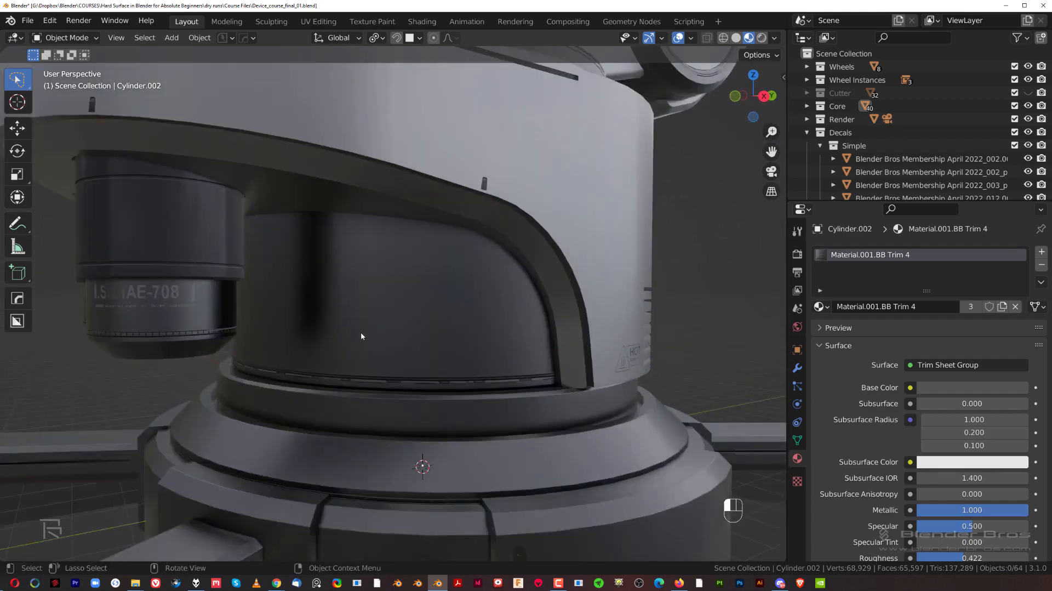
middle_click_drag(361, 331, 418, 328)
left_click(418, 329)
key("d")
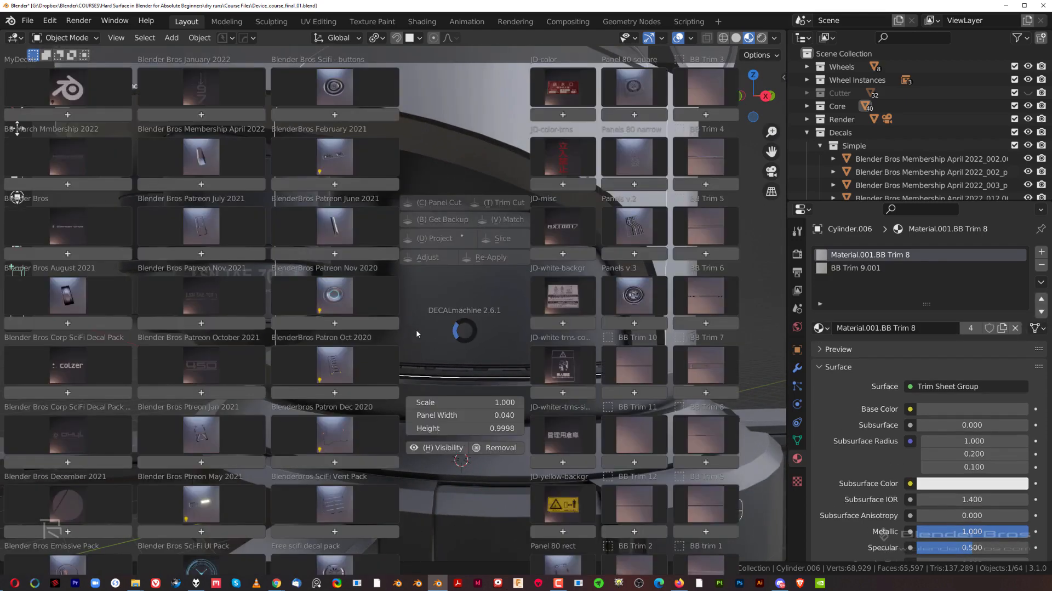
left_click(217, 299)
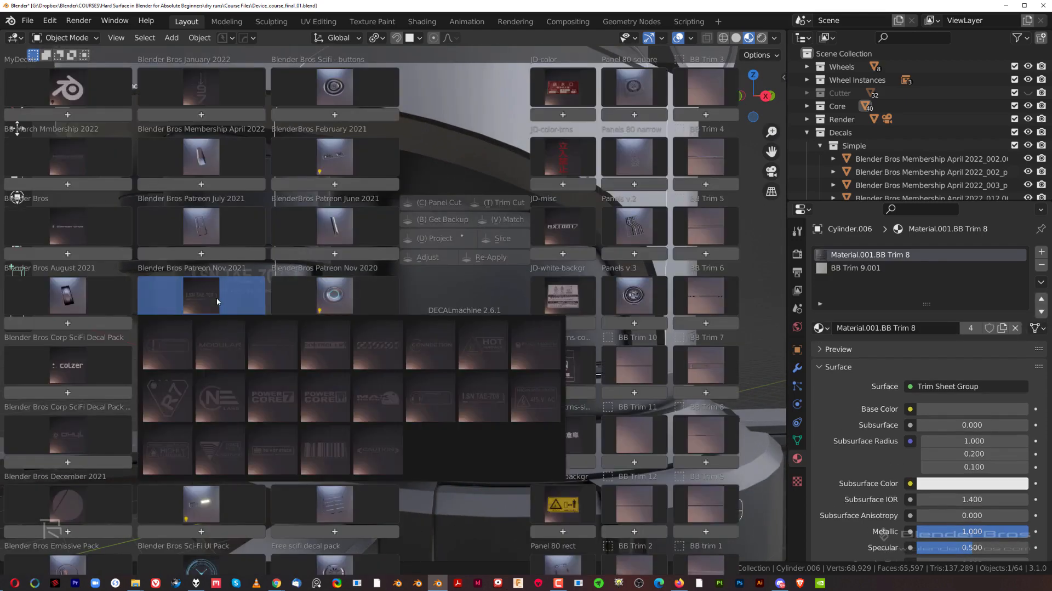
left_click(171, 393)
key("s")
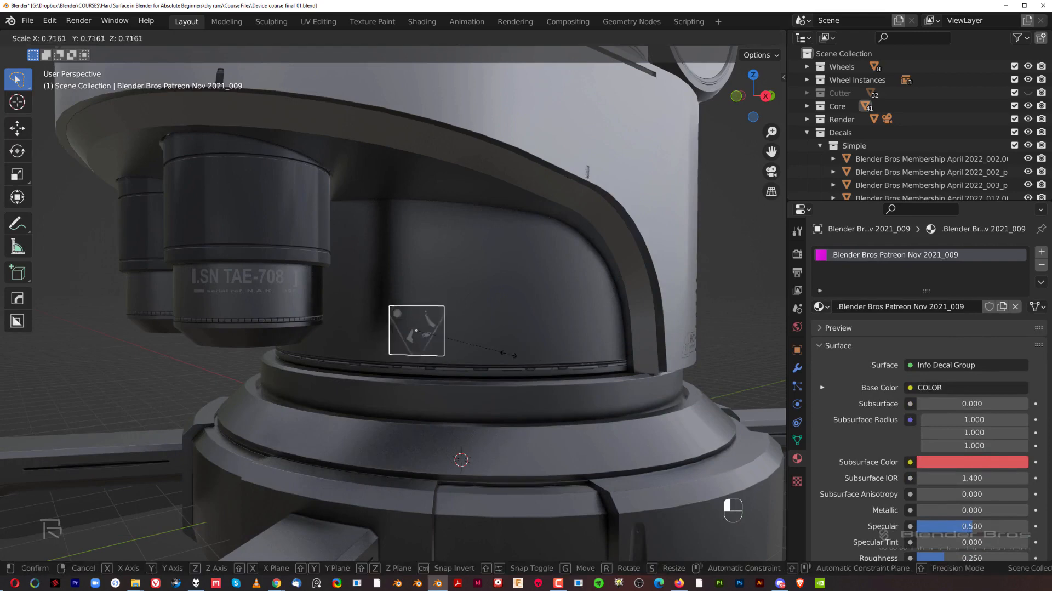
left_click(474, 350)
scroll(474, 350, "up", 2)
left_click_drag(416, 334, 459, 357)
Step: Project the Patreon Nov 2021_009 decal onto the curved surface of the core cylinder
key("d")
key("Escape")
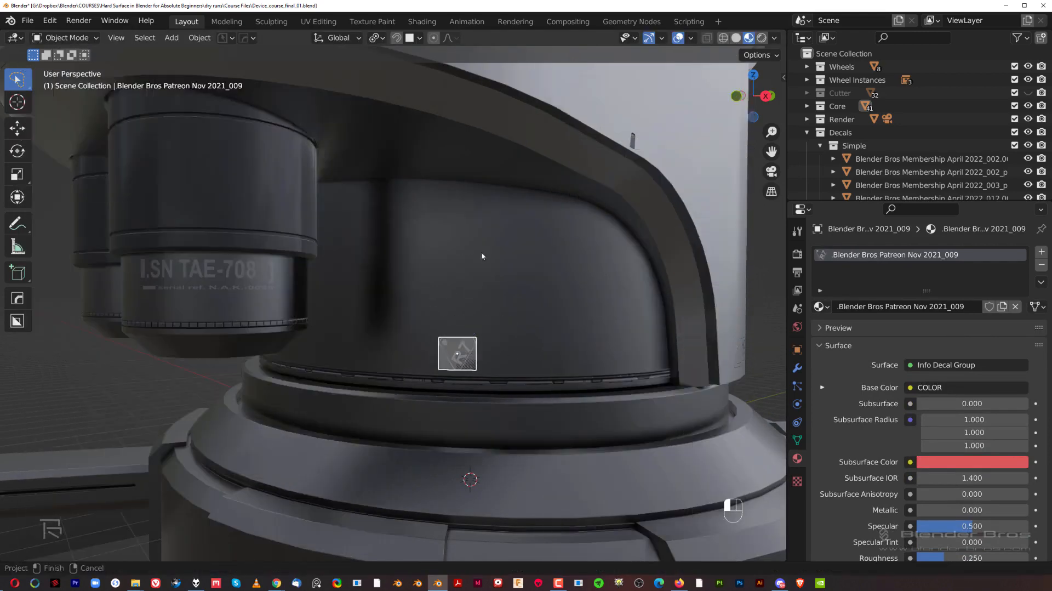
left_click(481, 251)
scroll(481, 252, "down", 5)
scroll(661, 282, "up", 4)
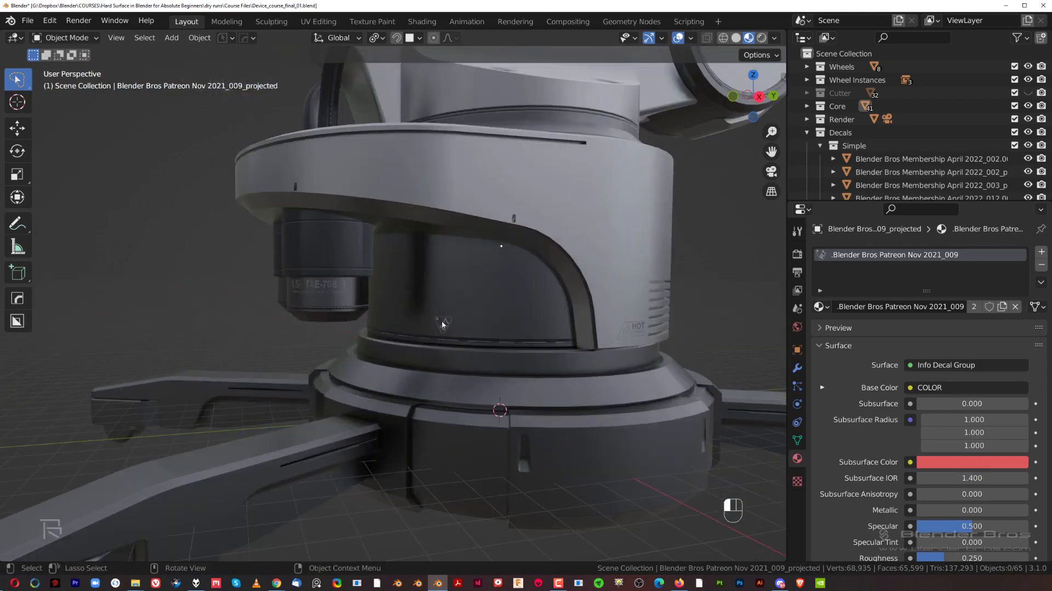
Step: Lower the Alpha of the projected Patreon Nov 2021_009 decal's material to fade the decal
left_click(441, 320)
left_click(445, 328)
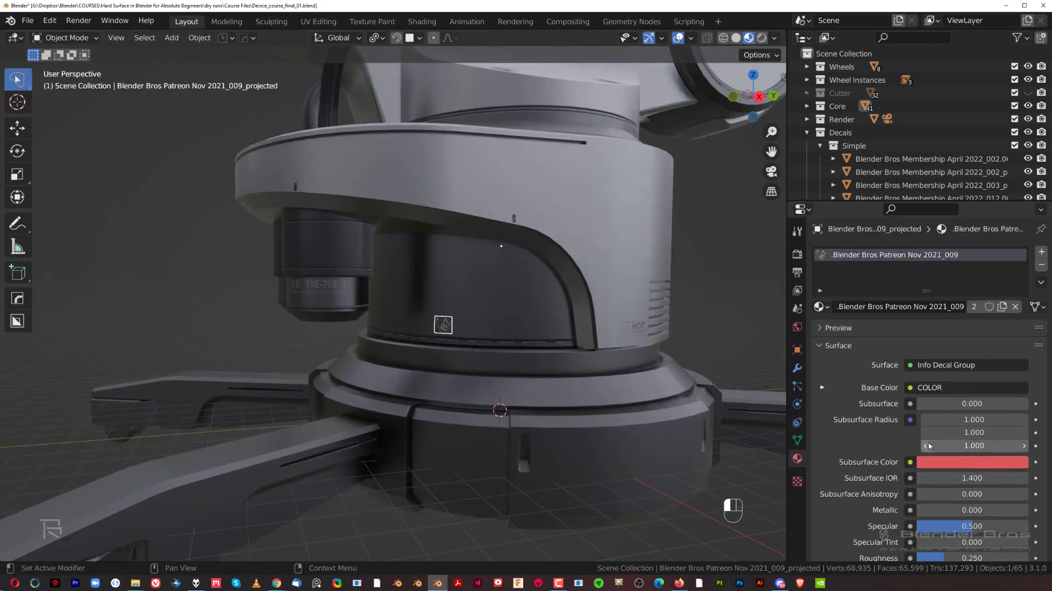
scroll(959, 458, "down", 12)
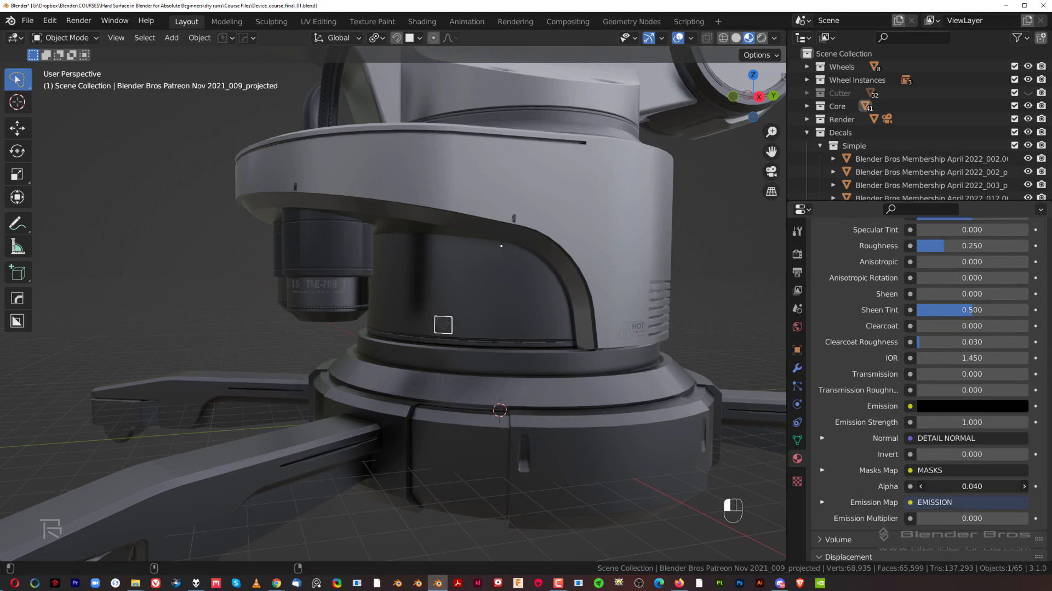
left_click(764, 333)
scroll(685, 345, "down", 3)
Step: Snap the 3D cursor to the upper section of the hanging cylinder that carries the TAE-708 label
middle_click_drag(634, 353, 461, 321)
scroll(585, 298, "up", 2)
key("KP_3")
scroll(548, 343, "up", 6)
left_click(493, 282)
key("shift+s")
left_click(386, 283)
left_click(409, 254)
left_click(461, 324)
scroll(453, 312, "down", 3)
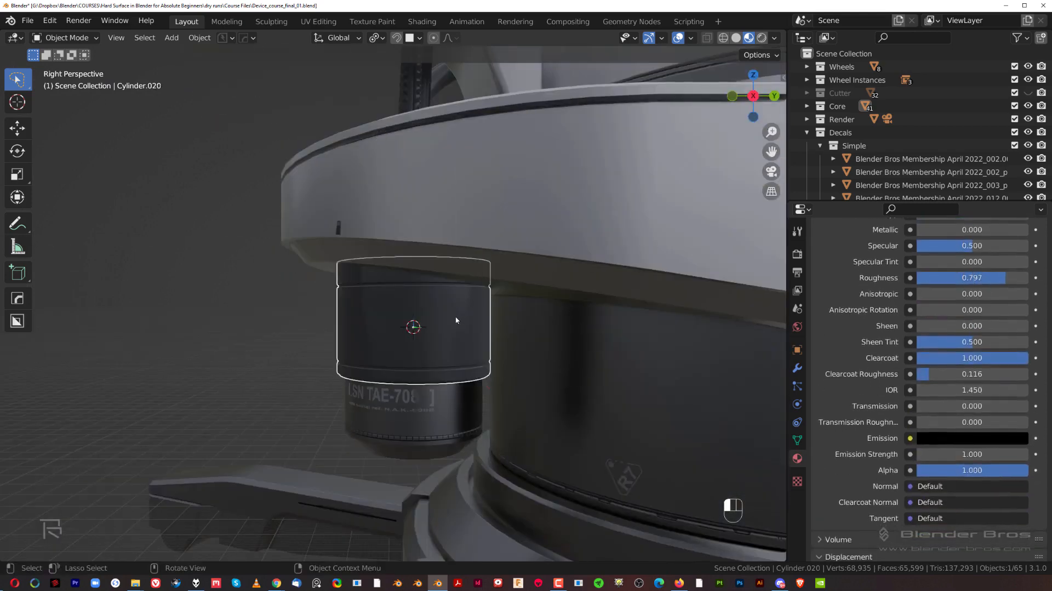
Step: Insert the Blender Bros Scifi - buttons_010_Button_10 decal onto the hanging cylinder's upper section from the right orthographic view
key("KP_3")
scroll(430, 317, "up", 3)
key("d")
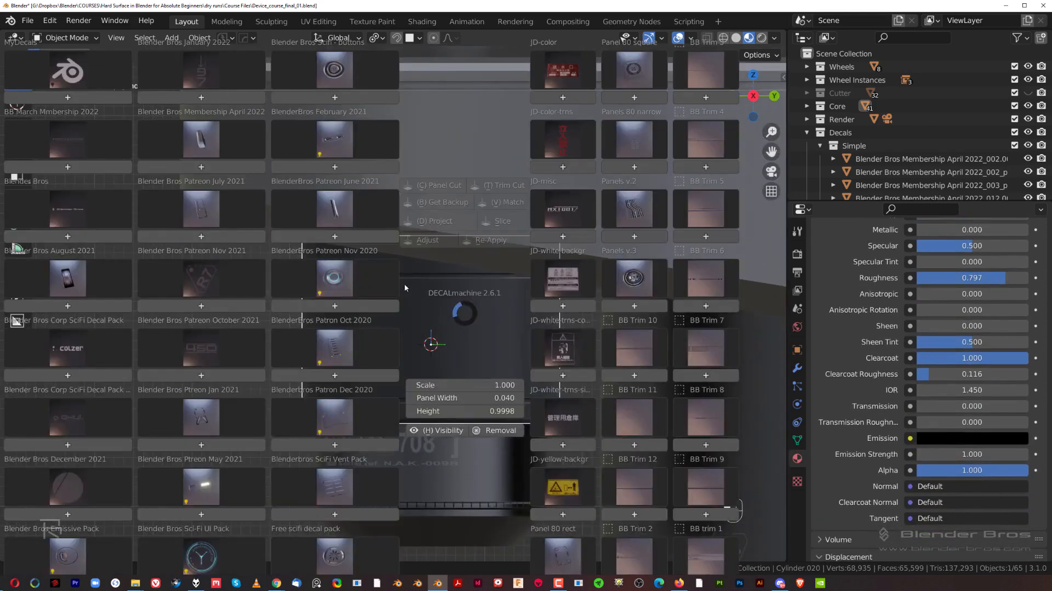
left_click(337, 284)
left_click(330, 70)
left_click(353, 169)
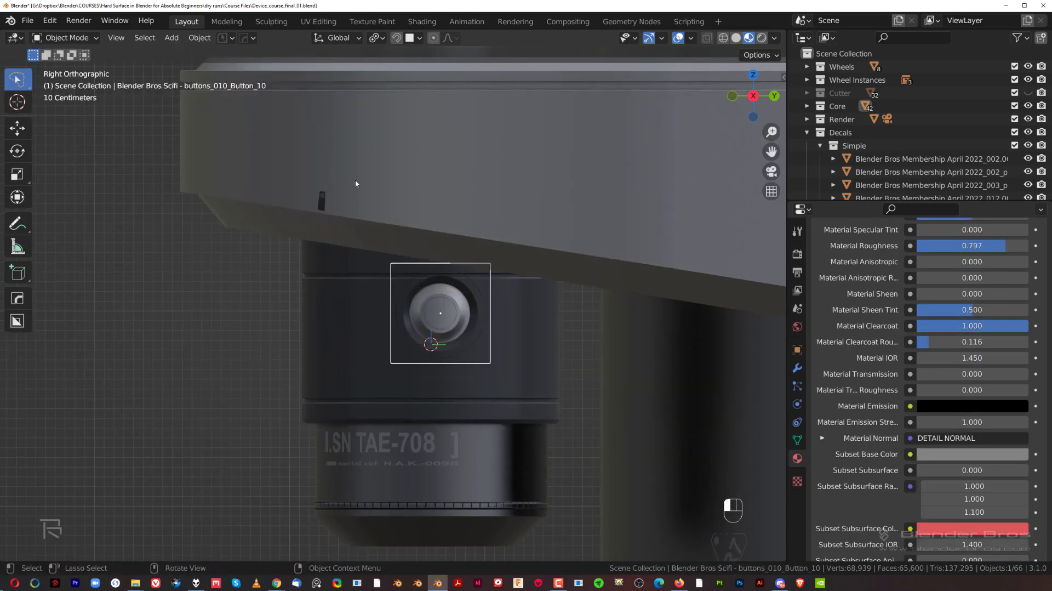
Step: Scale the button decal to 0.143 and move it up near the upper groove of the hanging cylinder
key("s")
left_click(470, 321)
scroll(469, 321, "up", 1)
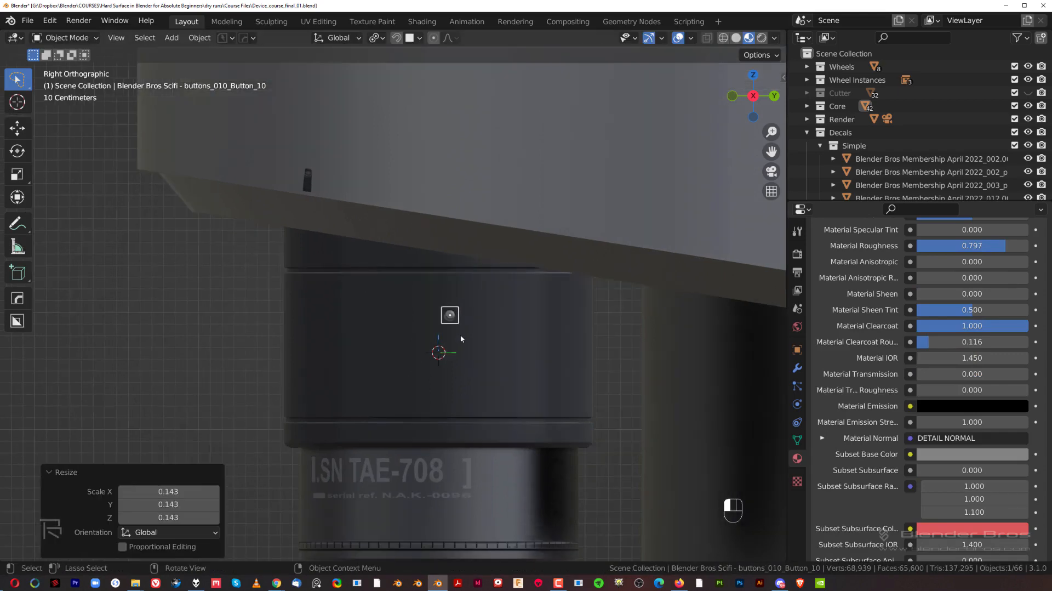
key("g")
left_click(449, 319)
scroll(449, 320, "down", 2)
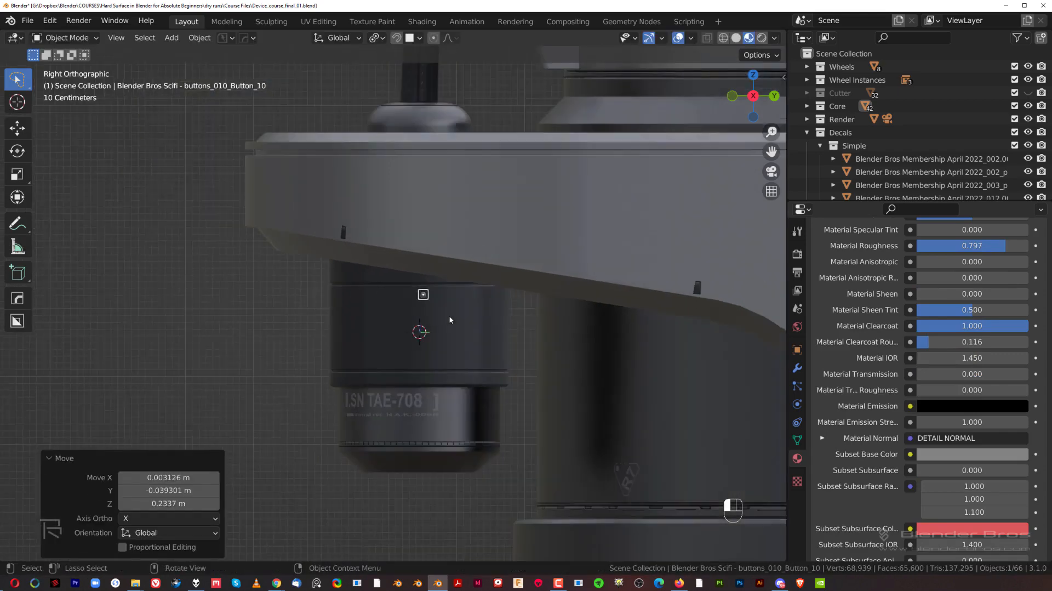
Step: Array the button decal radially around the hanging cylinder with a count of 8 and rotation axis Y
key("q")
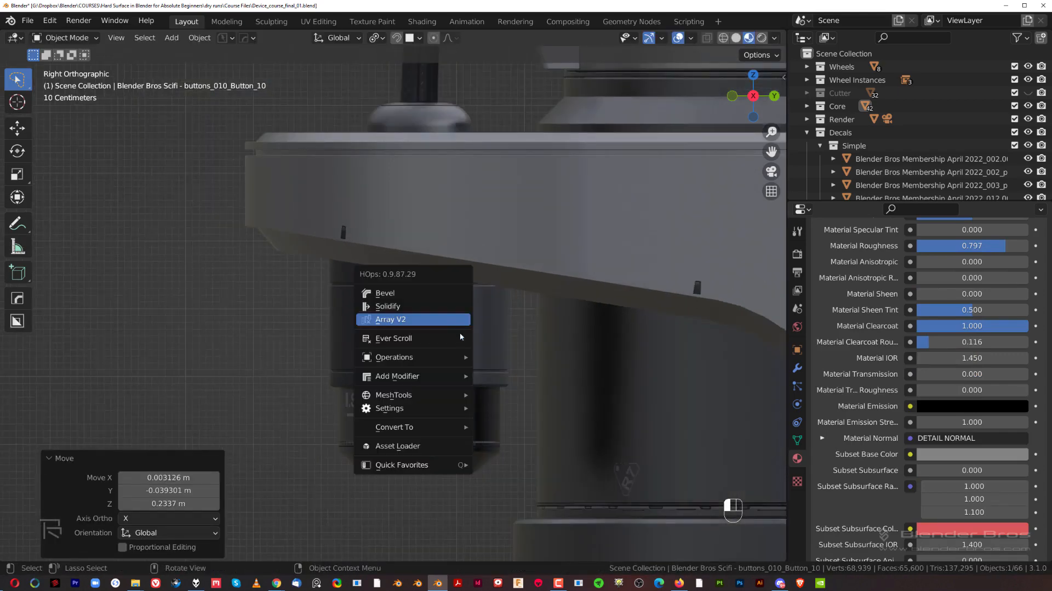
mouse_move(430, 394)
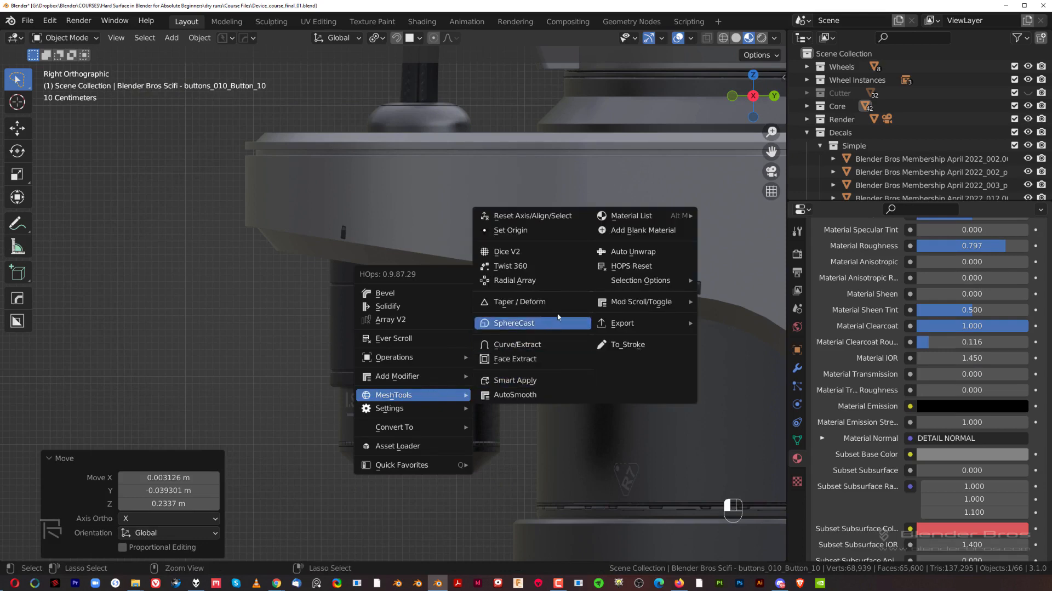
left_click(566, 281)
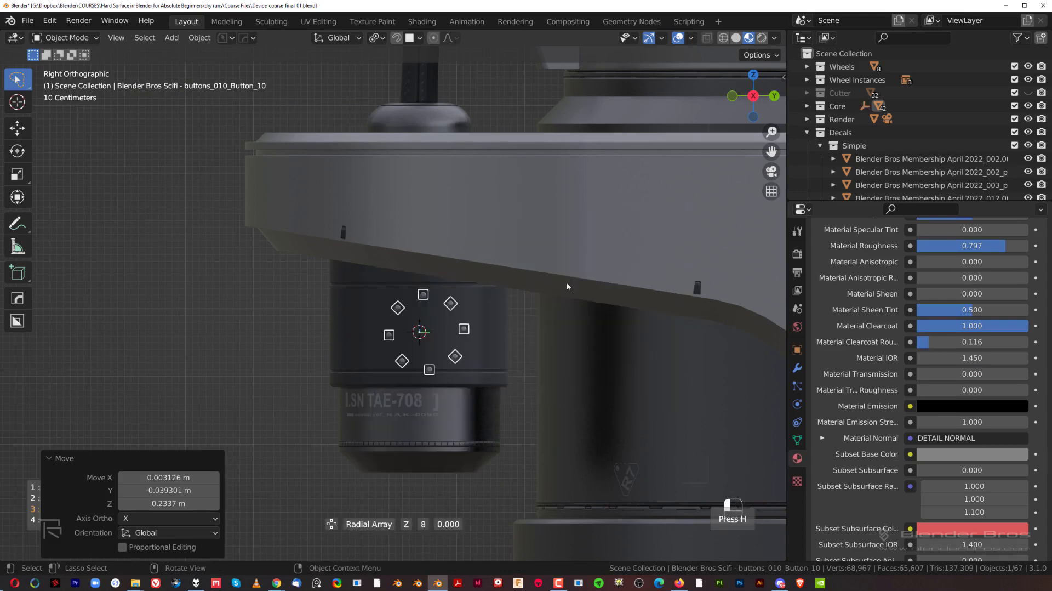
key("x")
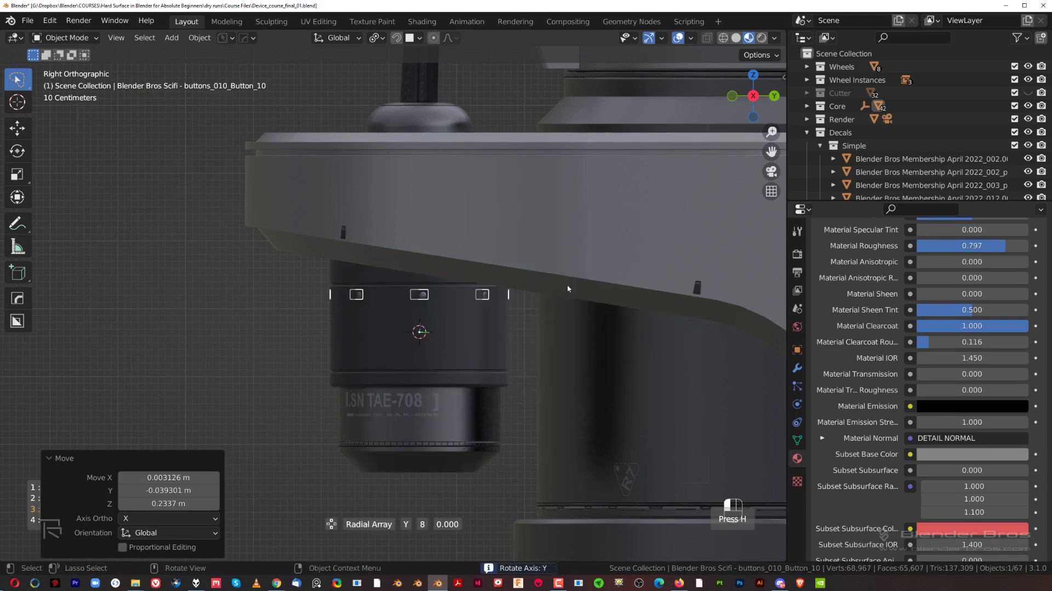
left_click(567, 285)
left_click(224, 332)
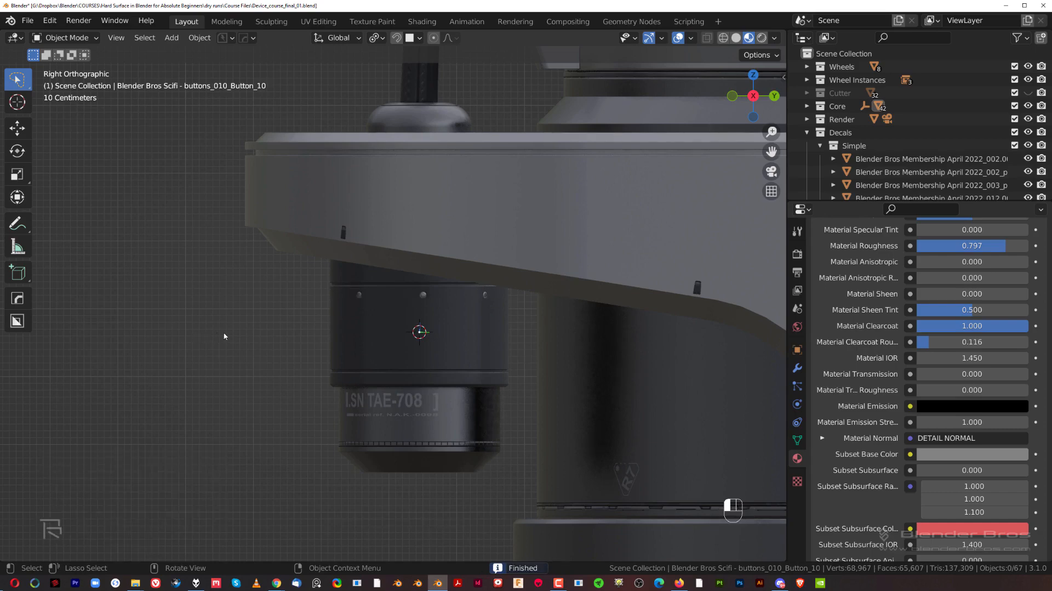
Step: Mirror the ring of button decals along X across the overhanging body onto the second hanging cylinder
middle_click_drag(224, 332, 422, 328)
scroll(360, 293, "up", 3)
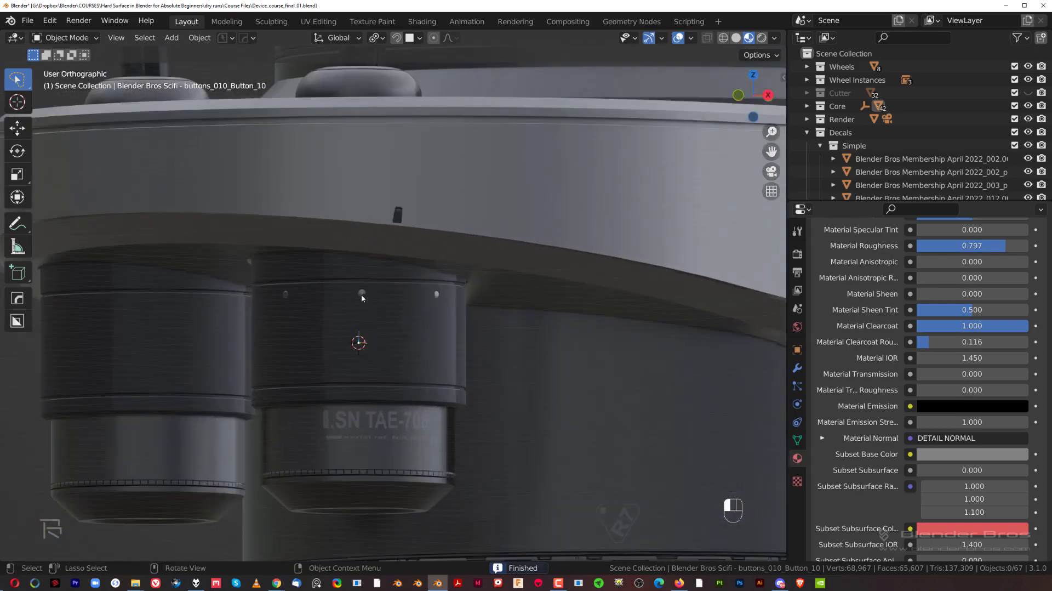
scroll(360, 297, "down", 3)
middle_click_drag(361, 298, 410, 378)
left_click(357, 270, "shift")
key("alt+x")
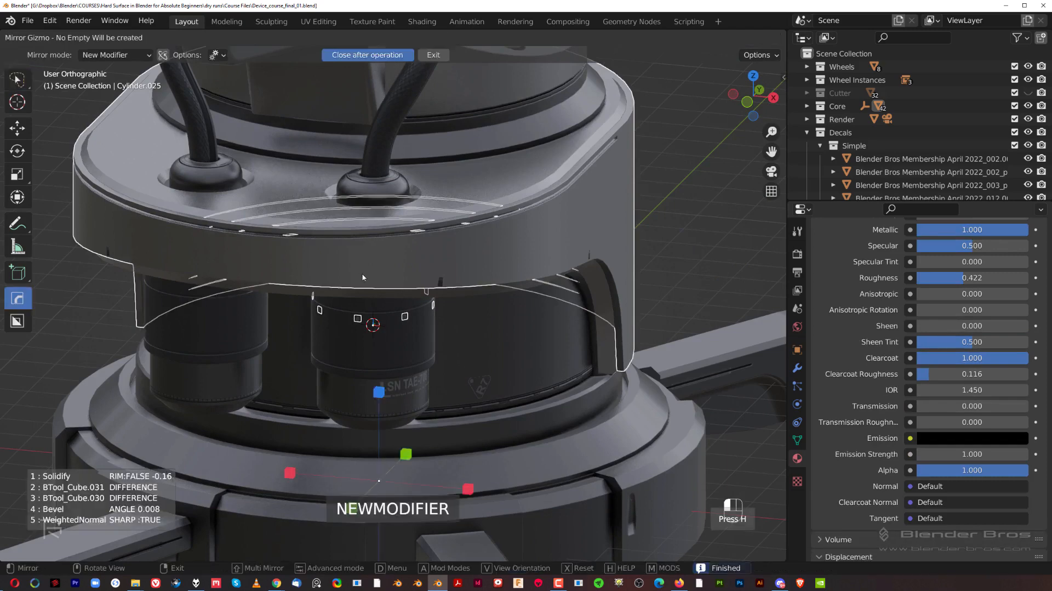
scroll(420, 347, "down", 2)
left_click(472, 435)
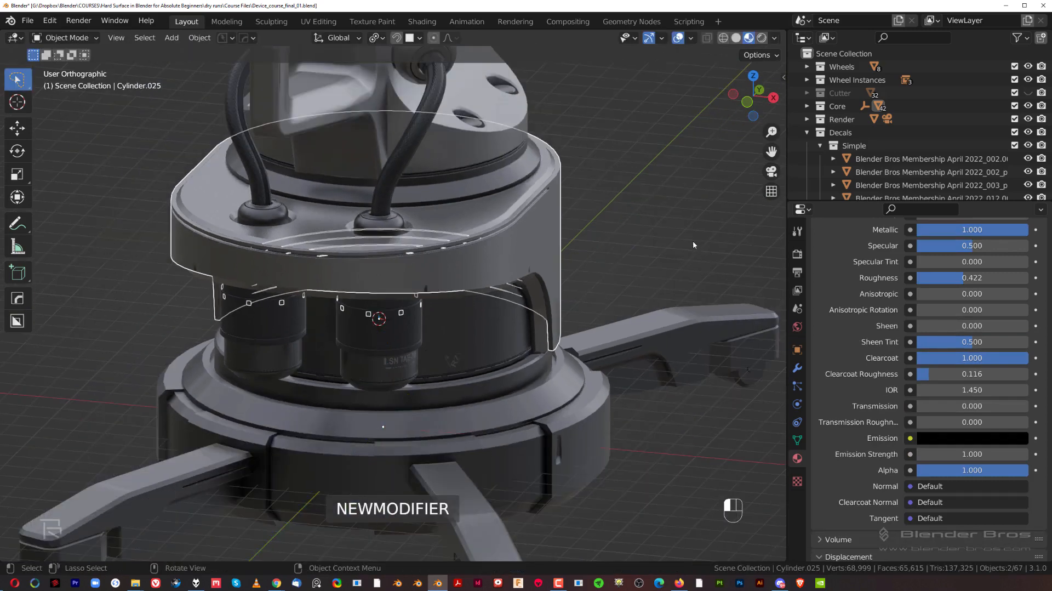
Step: Match the button decals' subset to a near-black material with DECALmachine's Match Materials
scroll(354, 297, "up", 6)
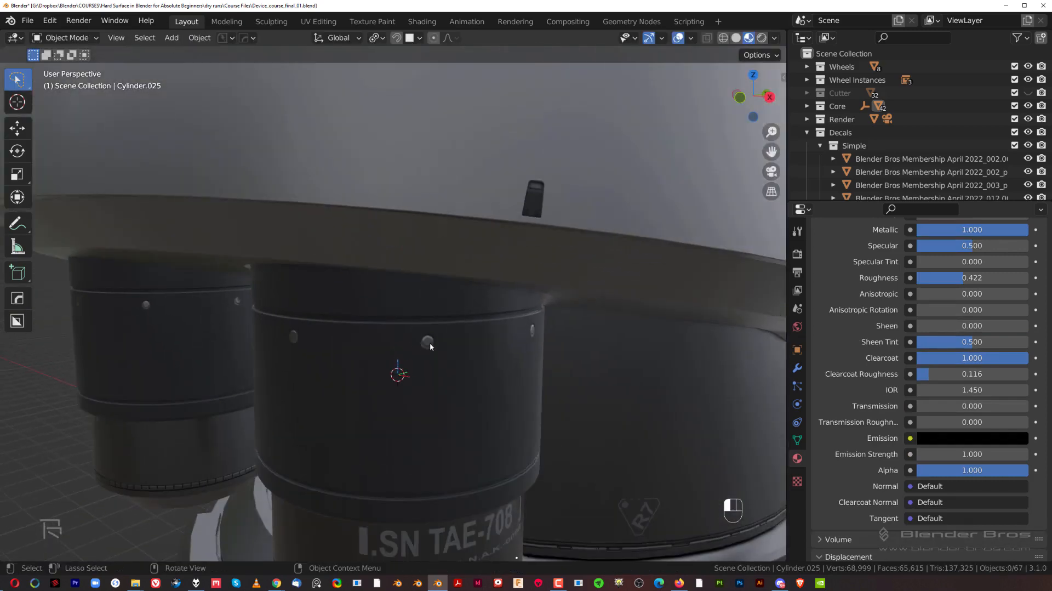
left_click(429, 343)
mouse_move(430, 343)
middle_mouse_down()
mouse_move(406, 330)
mouse_move(420, 326)
middle_mouse_up()
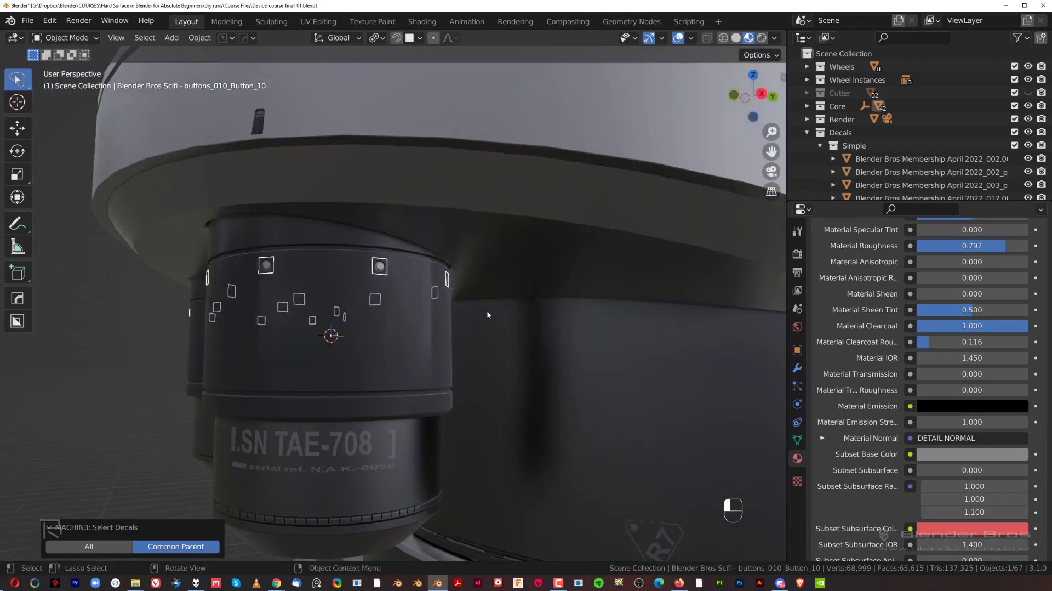
key("d")
left_click(535, 206)
scroll(534, 206, "down", 2)
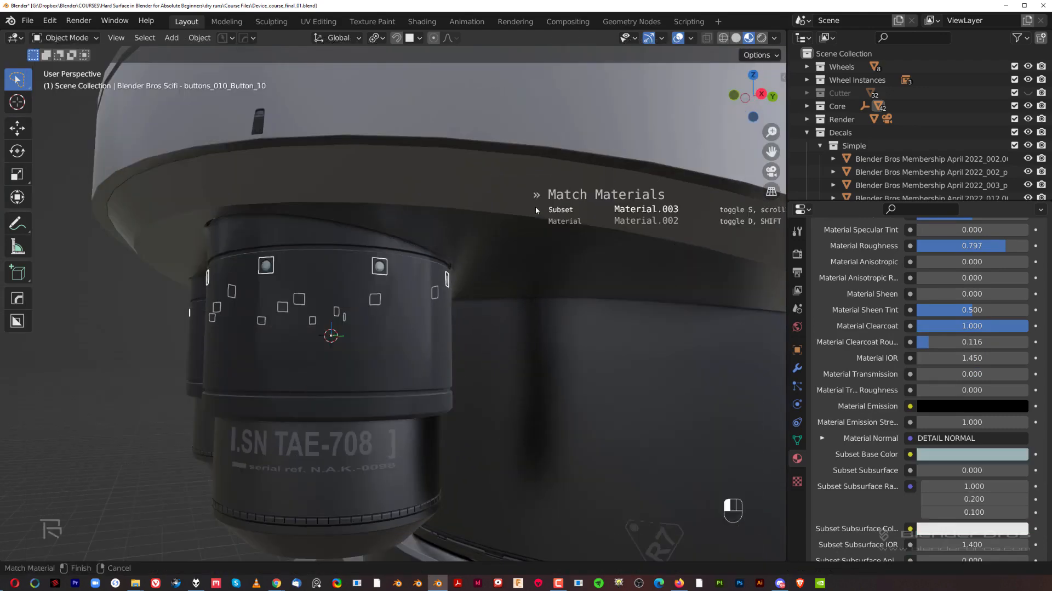
left_click(534, 210)
key("KP_3")
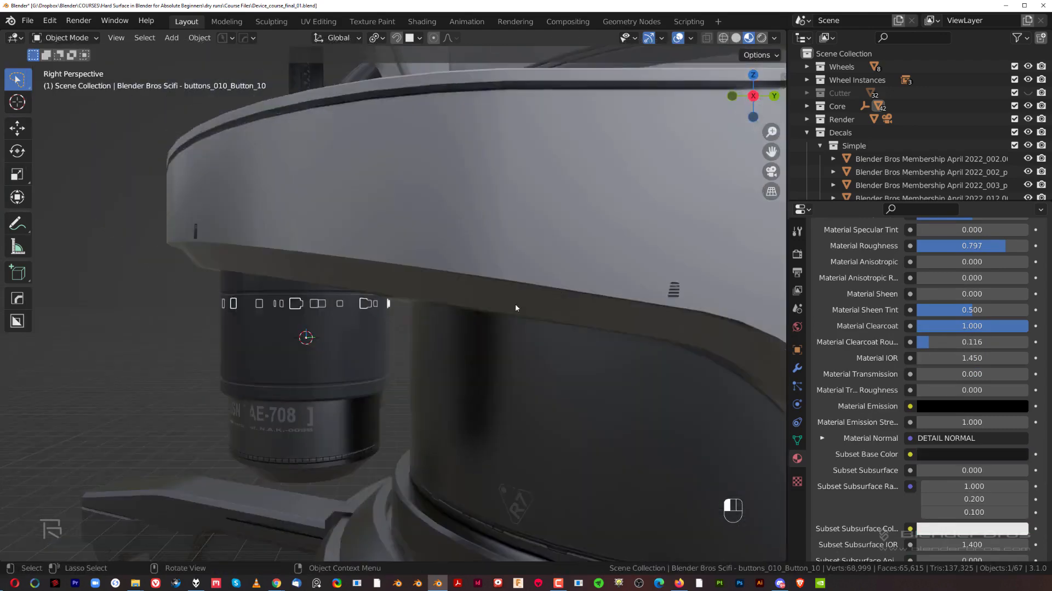
left_click(212, 359)
Step: Examine the hanging cylinders, body, handle frame and arm pivot from the side for areas needing more decals
scroll(295, 388, "down", 3)
scroll(295, 388, "up", 8)
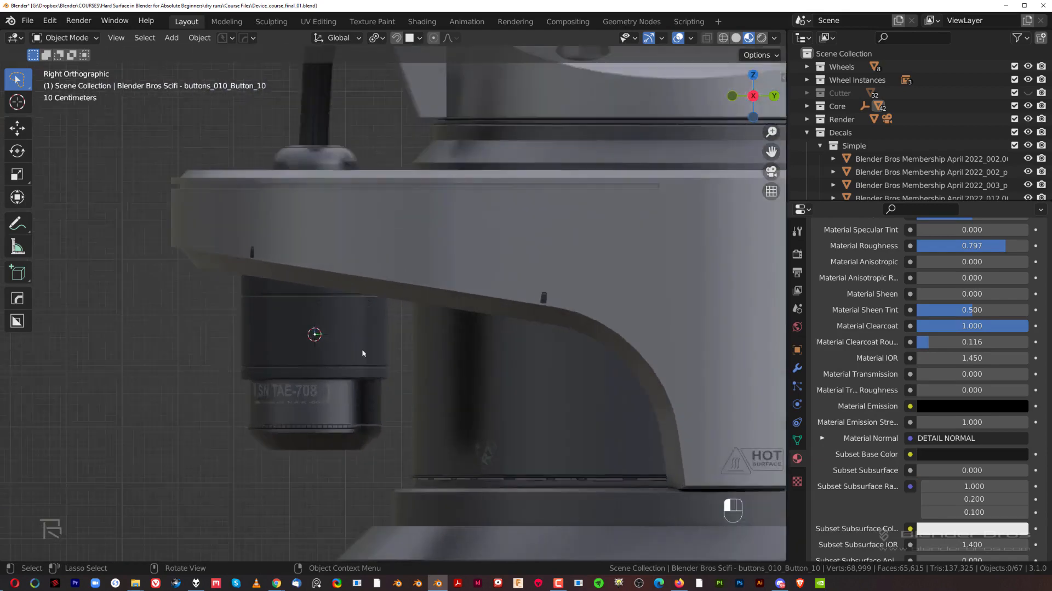
scroll(299, 337, "down", 5)
scroll(329, 333, "up", 2)
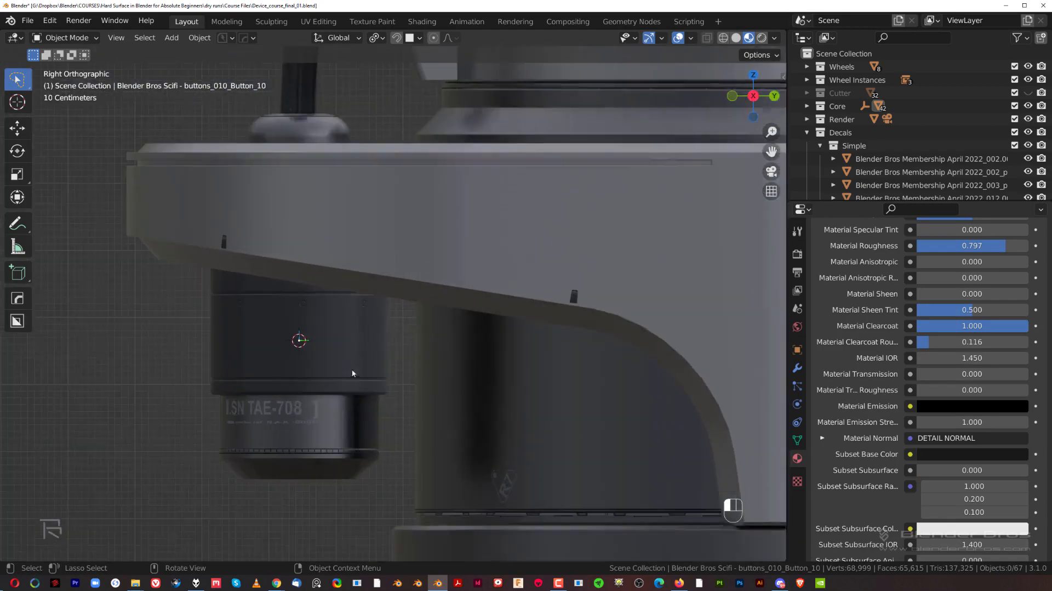
scroll(303, 301, "down", 6)
scroll(288, 368, "up", 3)
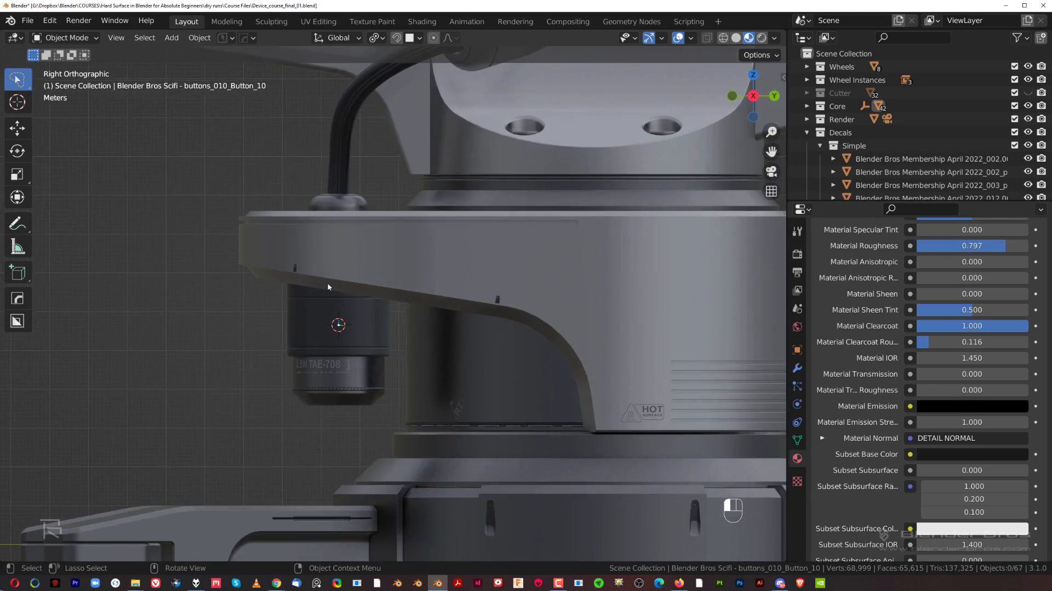
scroll(336, 362, "down", 6)
middle_click_drag(336, 362, 428, 270)
middle_click_drag(463, 319, 439, 296, "shift")
scroll(439, 296, "up", 2)
scroll(441, 296, "down", 3)
middle_click_drag(554, 307, 392, 344, "shift")
key("KP_3")
scroll(592, 294, "down", 2)
middle_click_drag(518, 305, 465, 242, "shift")
key("KP_5")
scroll(465, 241, "down", 1)
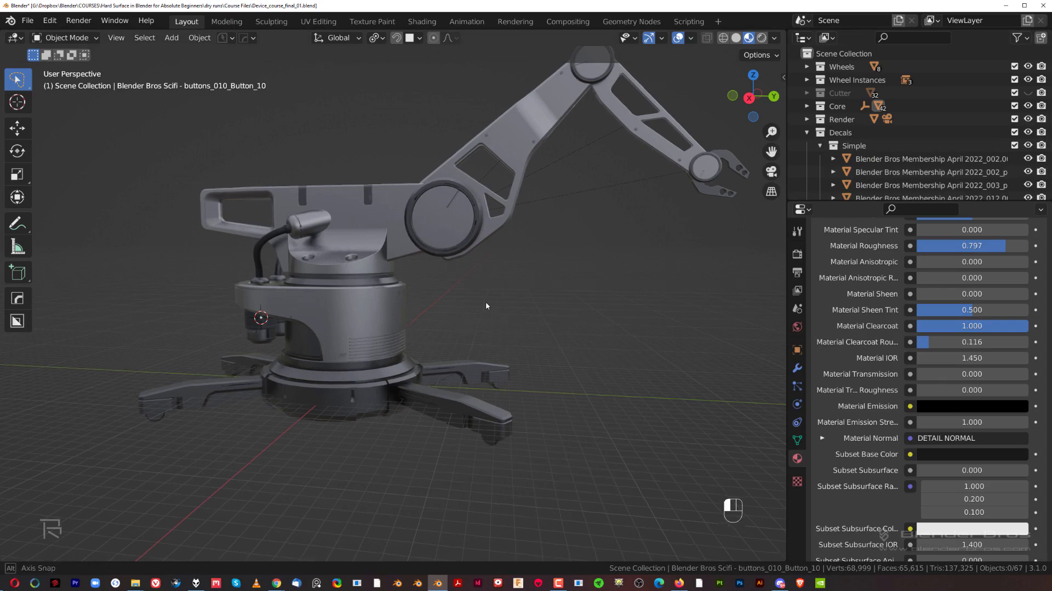
middle_click_drag(485, 302, 524, 294)
scroll(443, 302, "up", 3)
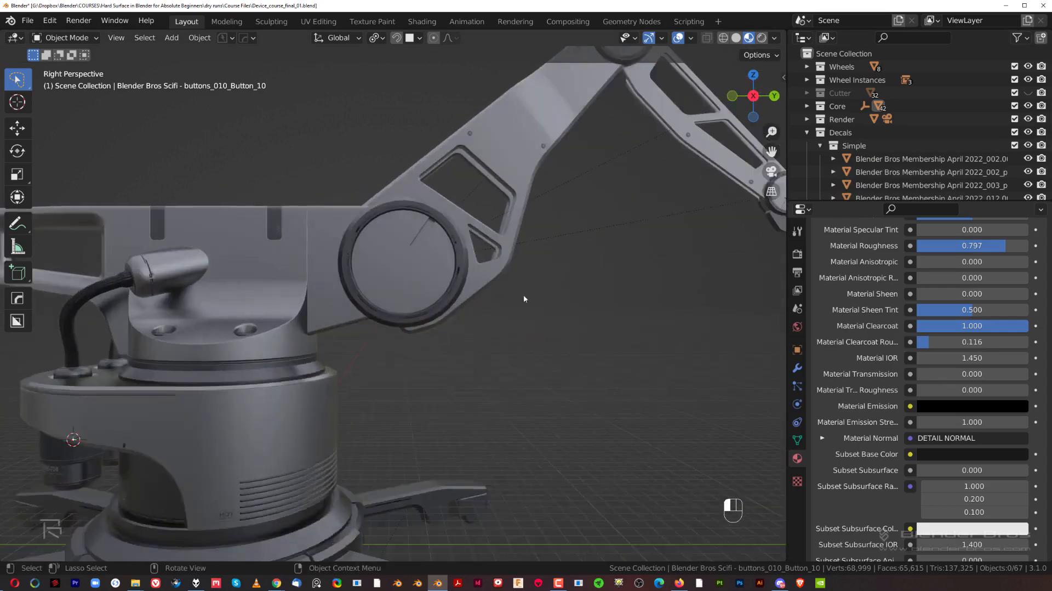
middle_click_drag(422, 301, 439, 313, "shift")
scroll(439, 312, "up", 2)
middle_click_drag(312, 329, 487, 317, "shift")
scroll(507, 210, "up", 2)
middle_click_drag(507, 210, 439, 200, "shift")
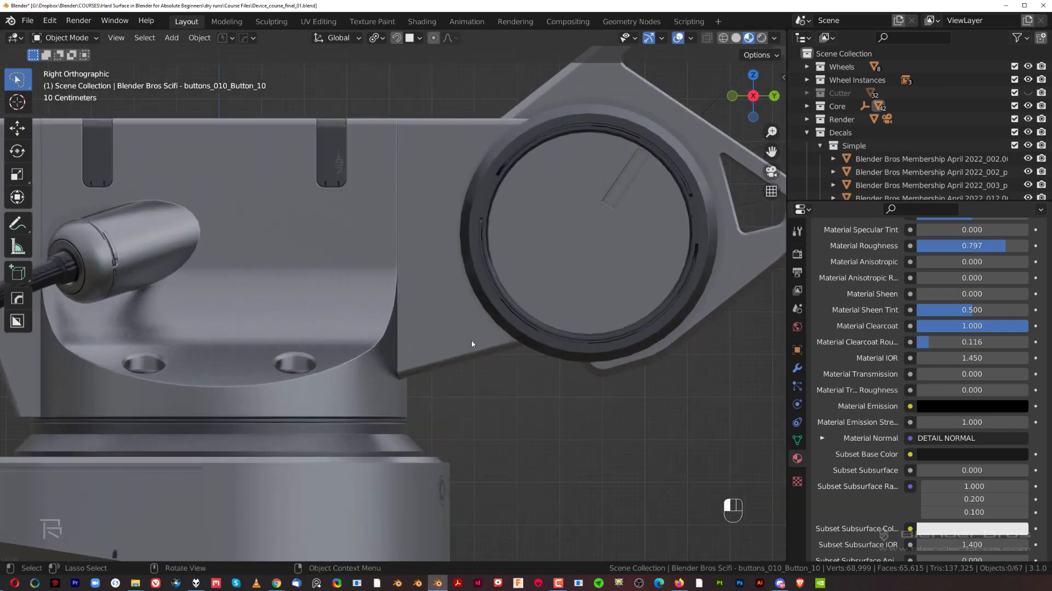
scroll(448, 166, "down", 3)
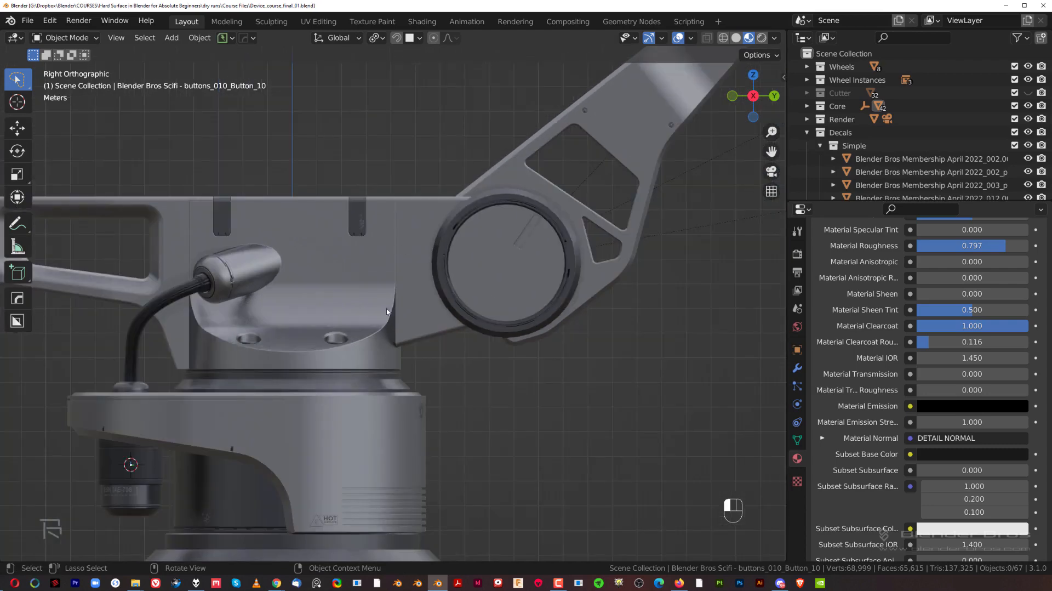
scroll(386, 311, "up", 5)
scroll(413, 364, "down", 3)
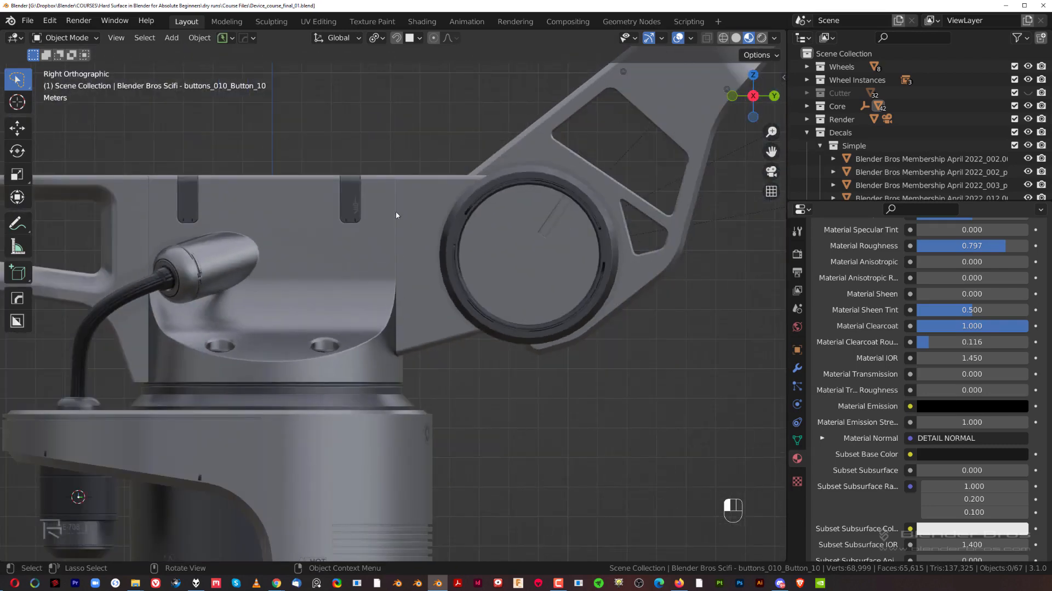
Step: Insert the Blender Bros Patreon October 2021_001 decal on the plate beside the large arm pivot and scale it by 0.446
scroll(404, 305, "up", 3)
middle_click_drag(420, 297, 413, 334, "shift")
scroll(415, 326, "up", 2)
left_click(415, 326)
key("d")
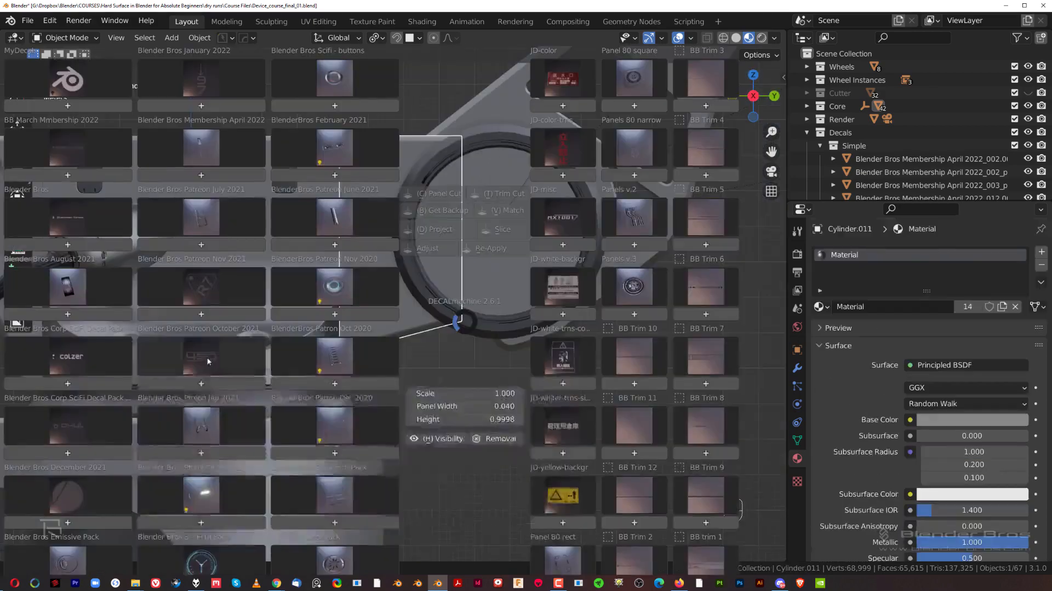
left_click(209, 362)
left_click(167, 411)
key("s")
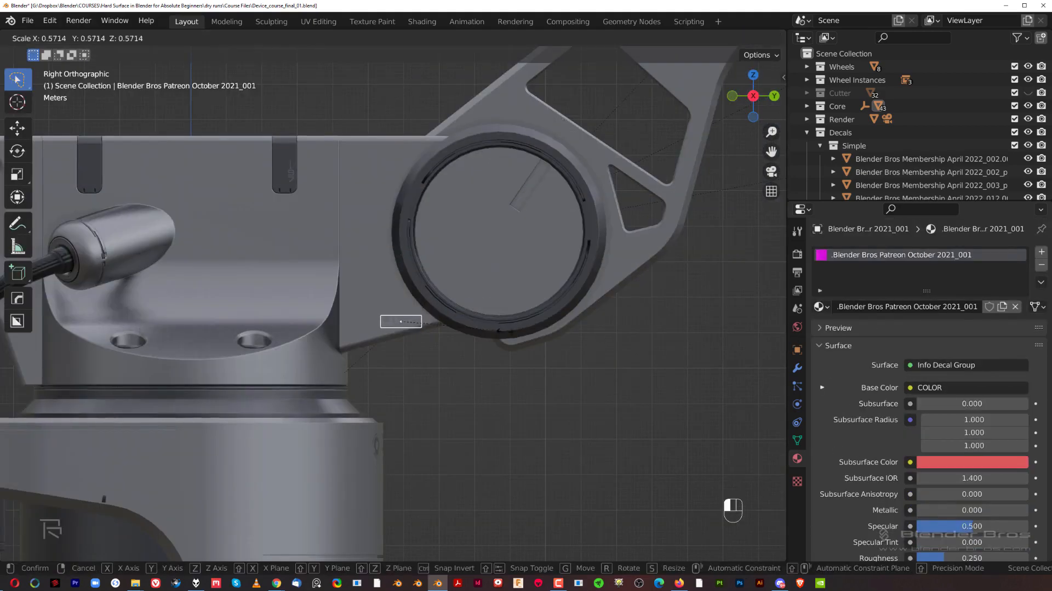
left_click(487, 353)
Step: Move the number decal into the plate's lower corner and rotate it 14° to follow the sloped edge
scroll(406, 366, "up", 4)
middle_click_drag(406, 351, 428, 281, "shift")
scroll(427, 281, "up", 2)
key("g")
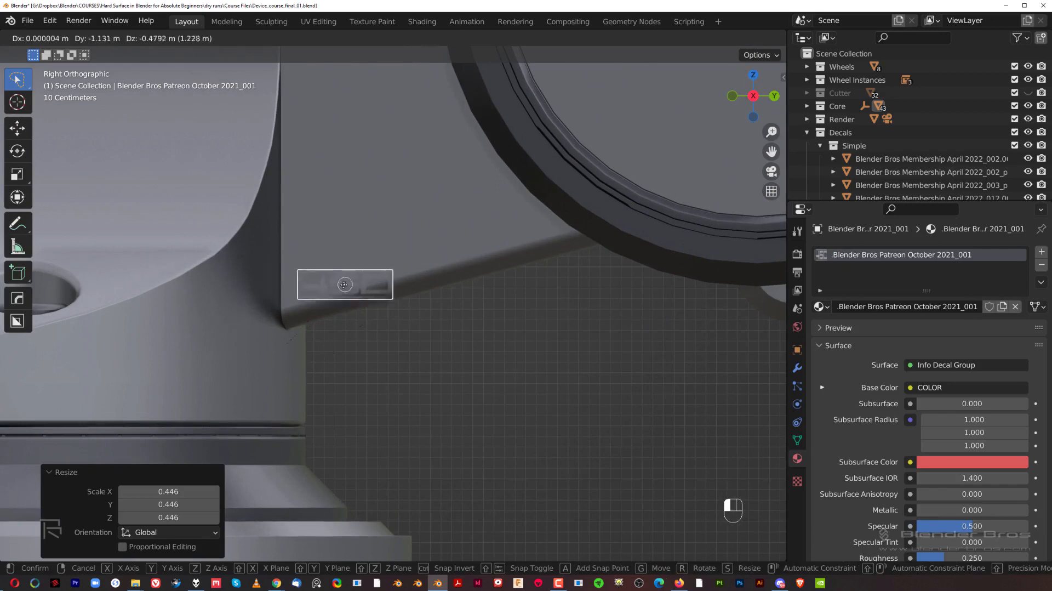
left_click(332, 273)
key("d")
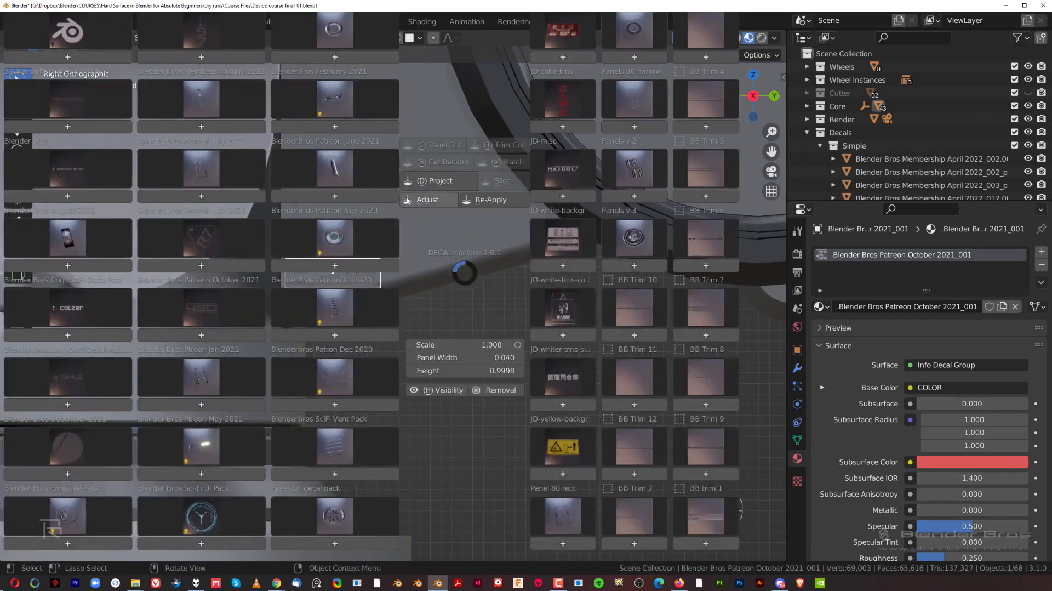
left_click(429, 200)
scroll(436, 216, "up", 4)
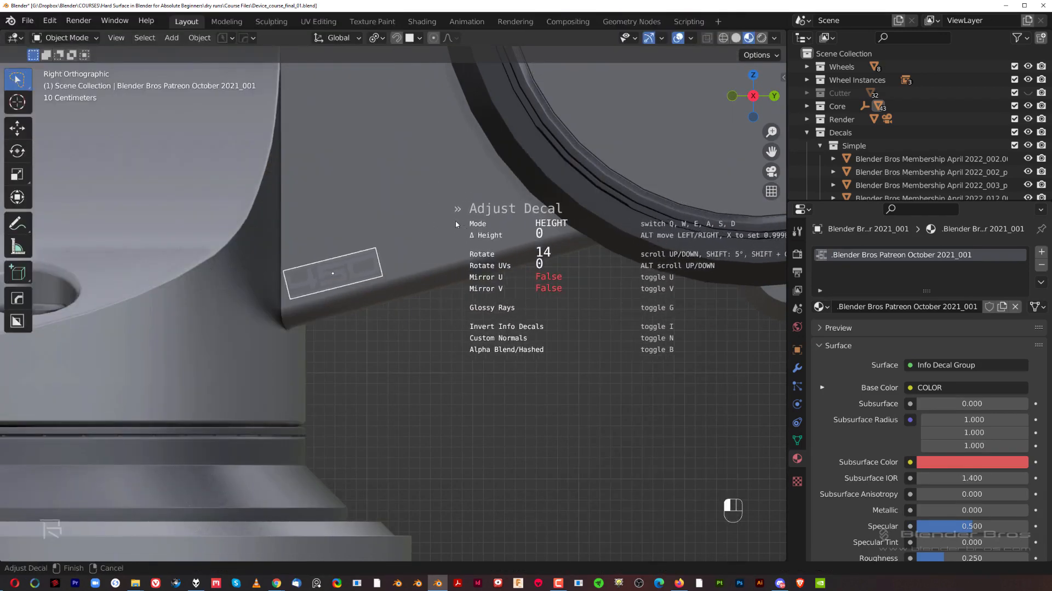
left_click(459, 231)
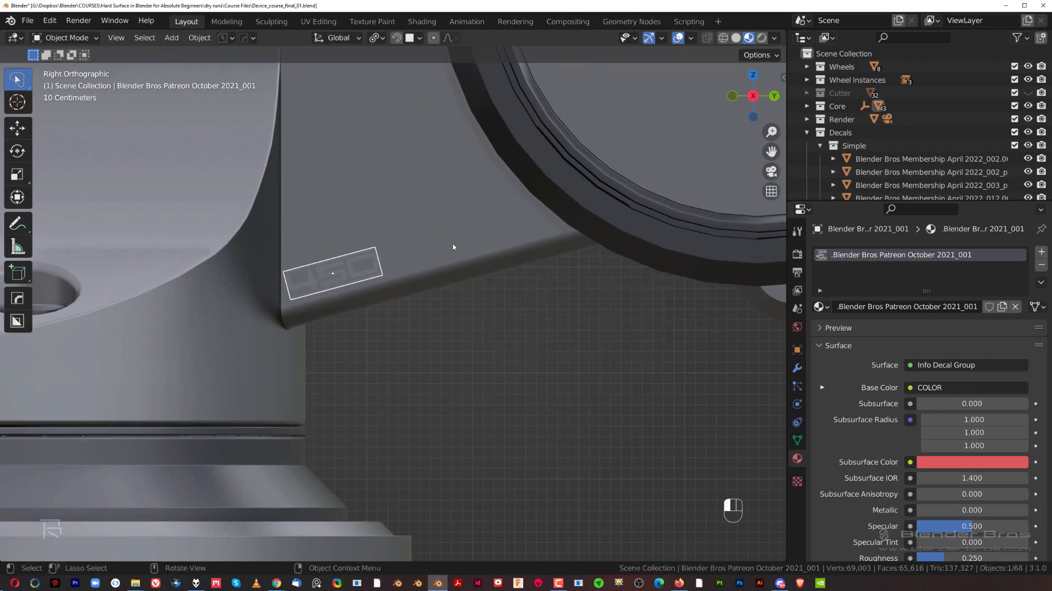
Step: Scale the number decal by 0.802 and project it onto the pivot plate
key("s")
left_click(439, 248)
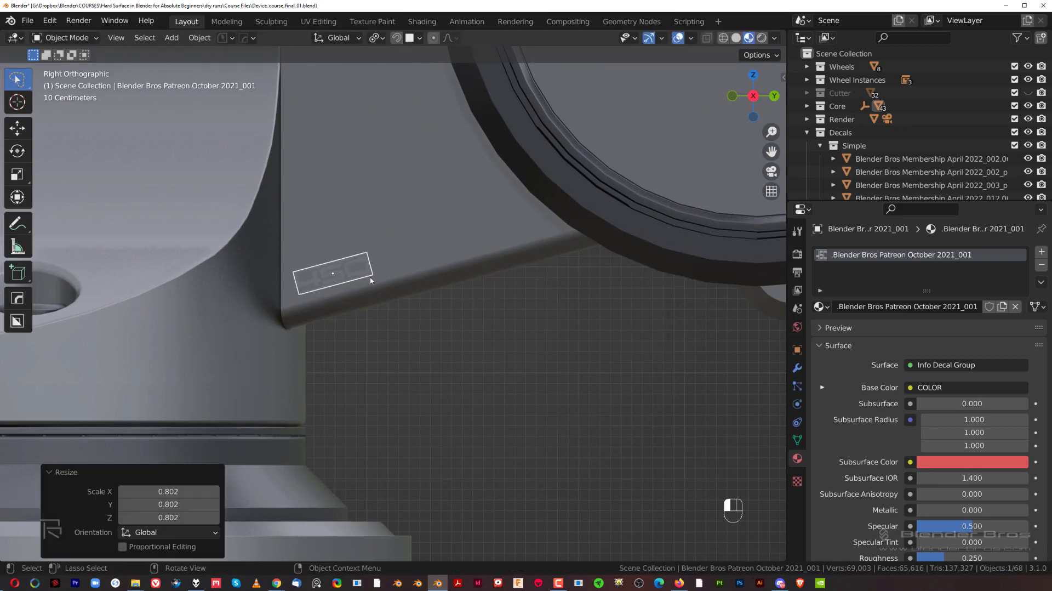
key("d")
left_click(435, 181)
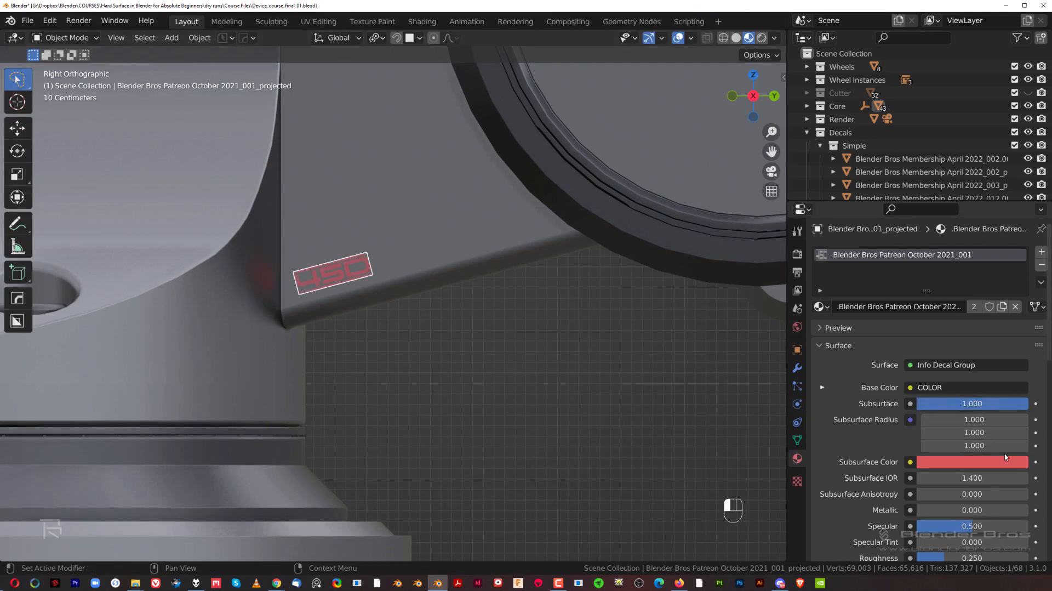
Step: Colour the projected 450 decal dark grey using subsurface 1.000, a subsurface colour with saturation 0, and alpha 0.580
left_click(991, 464)
left_click_drag(958, 422, 915, 422)
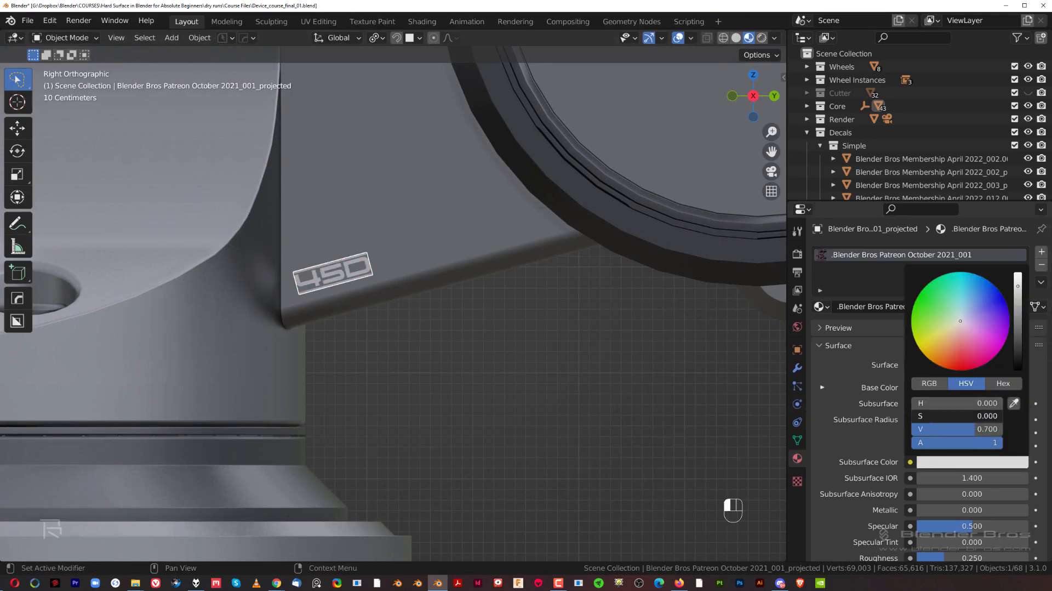
left_click(1016, 331)
left_click_drag(1017, 337, 1017, 347)
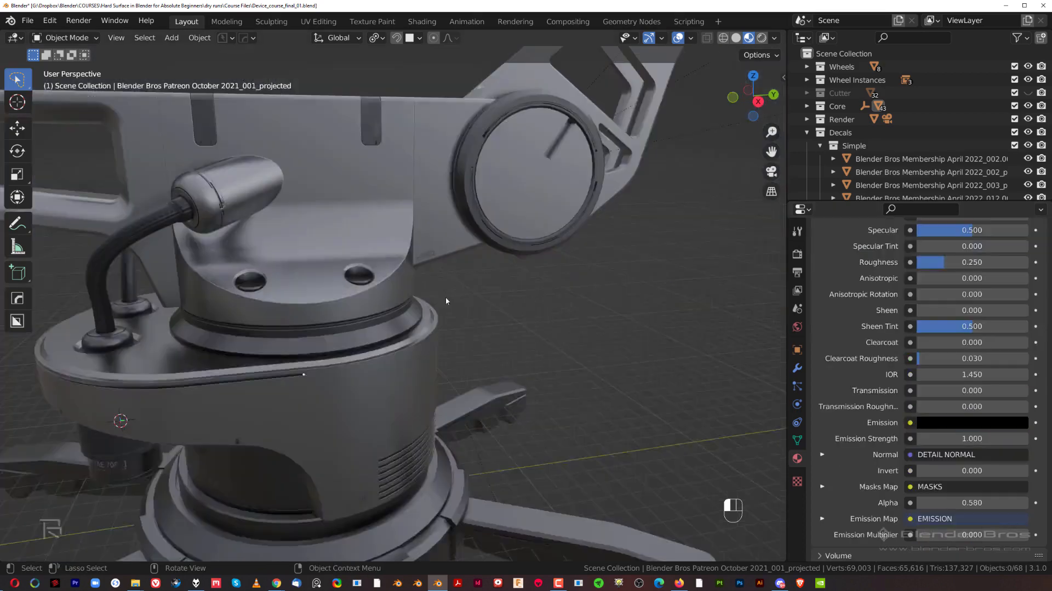
Step: Mirror the HOT SURFACE warning decal along X across the lower vented body
middle_click_drag(446, 297, 423, 255)
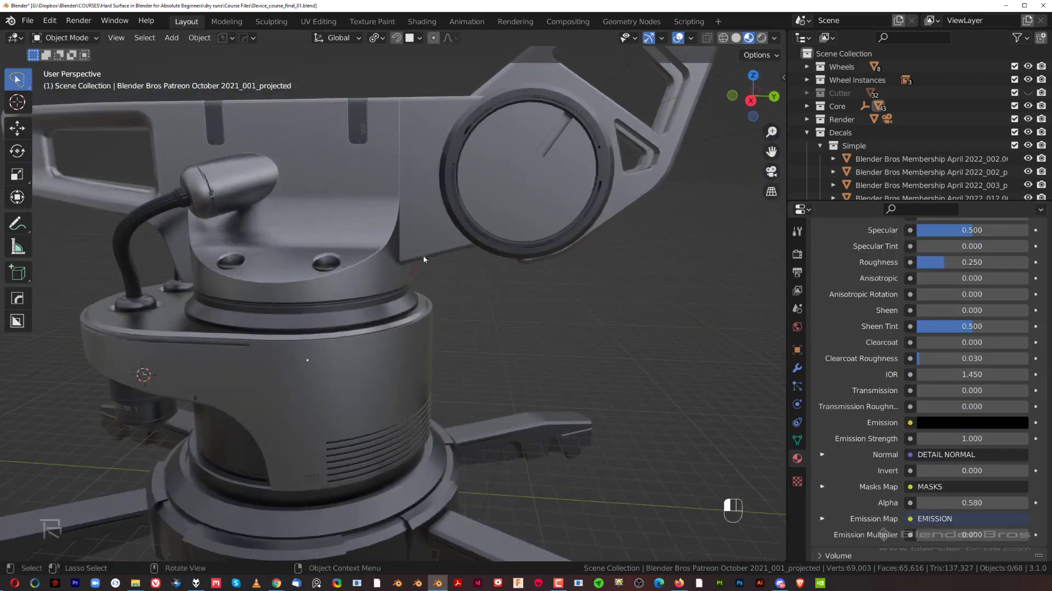
left_click(417, 254)
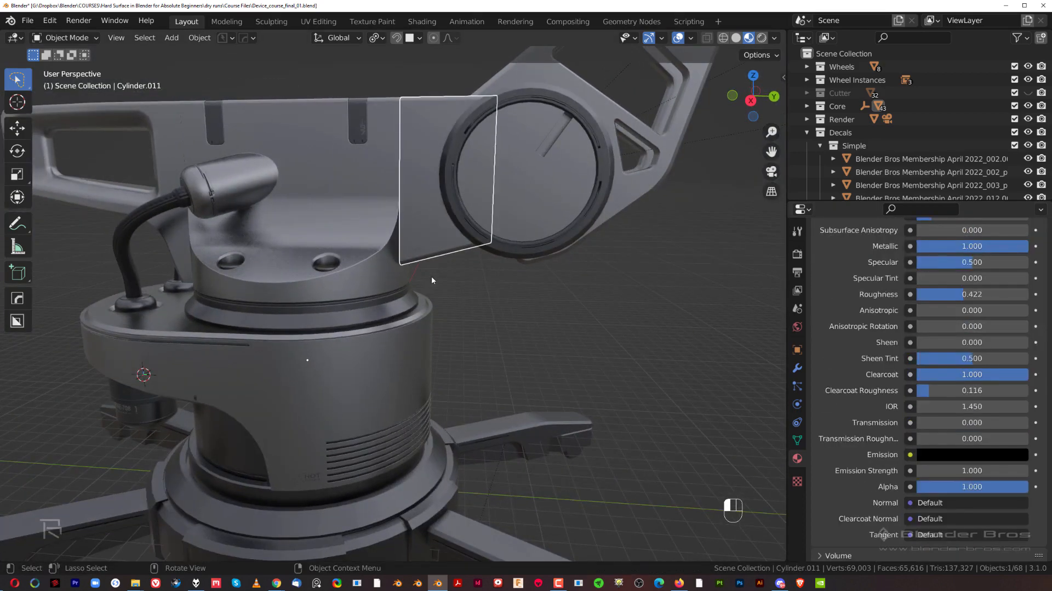
middle_click_drag(453, 264, 327, 488)
left_click(340, 486)
scroll(343, 487, "down", 2)
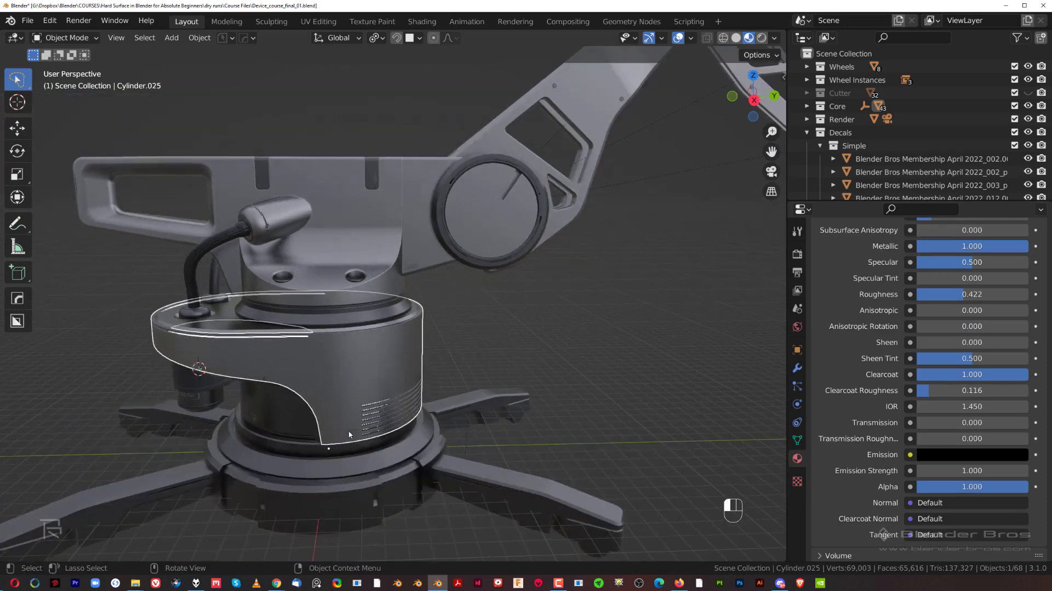
left_click(348, 432)
middle_click_drag(349, 433, 378, 381)
left_click(379, 369, "shift")
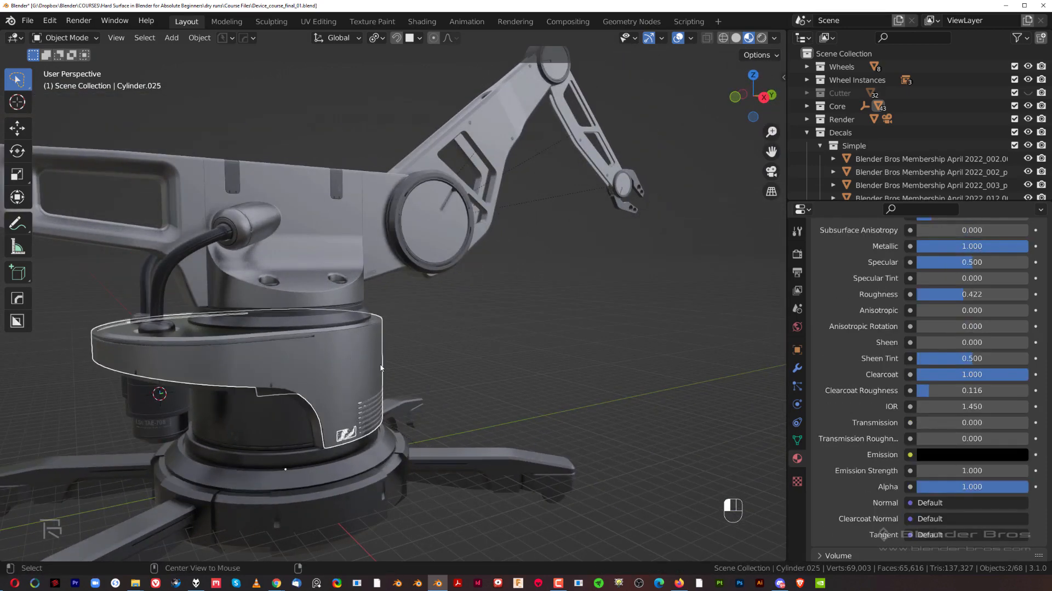
key("alt+x")
left_click(323, 499)
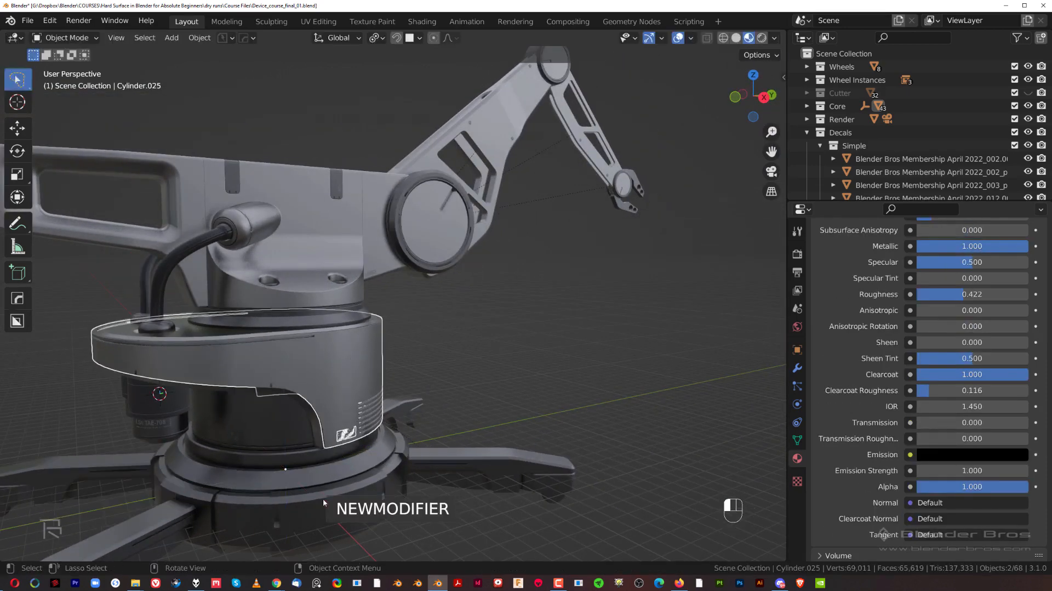
middle_click_drag(307, 386, 556, 343)
left_click(557, 342)
Step: Turn on Data with Mirror U in the HOT SURFACE decal's mirror modifier so the mirrored text reads correctly
scroll(266, 430, "up", 4)
middle_click_drag(266, 430, 520, 315, "shift")
scroll(472, 328, "up", 2)
middle_click_drag(410, 249, 434, 330, "shift")
left_click(411, 325)
key("ctrl+grave")
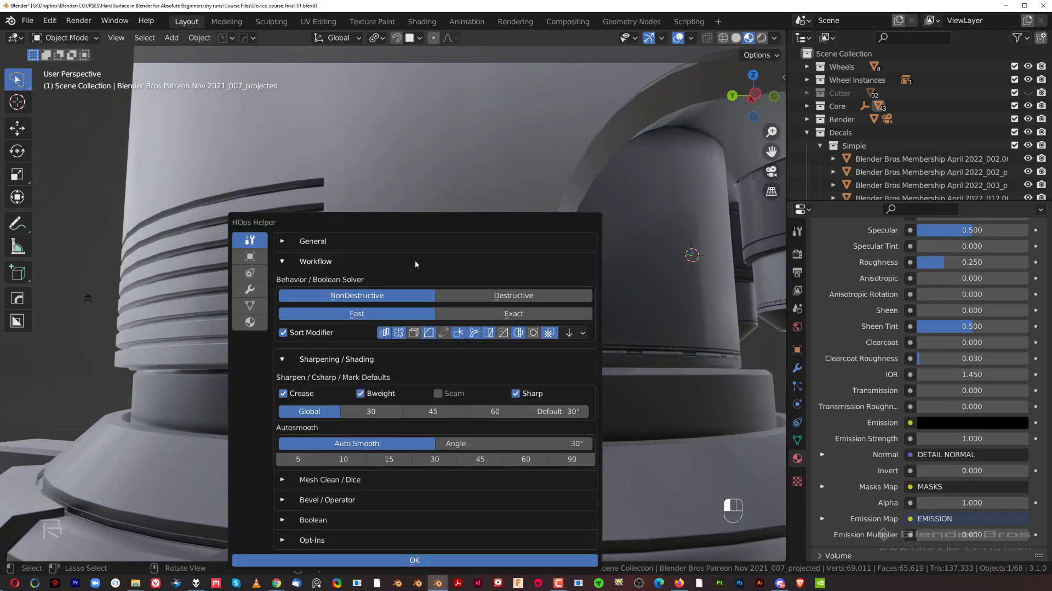
left_click_drag(448, 219, 638, 99)
left_click(437, 168)
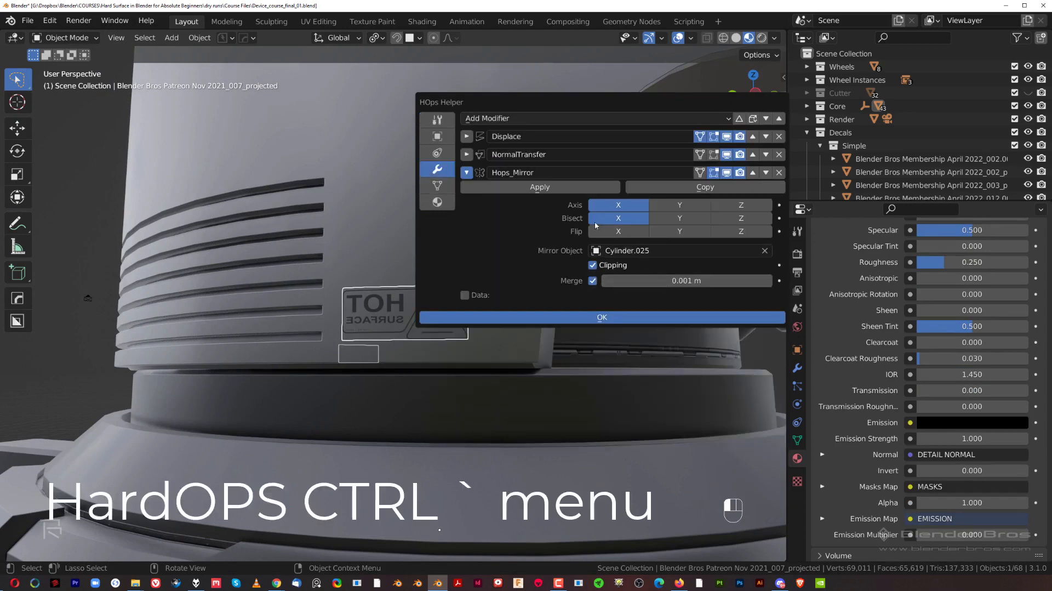
left_click(465, 296)
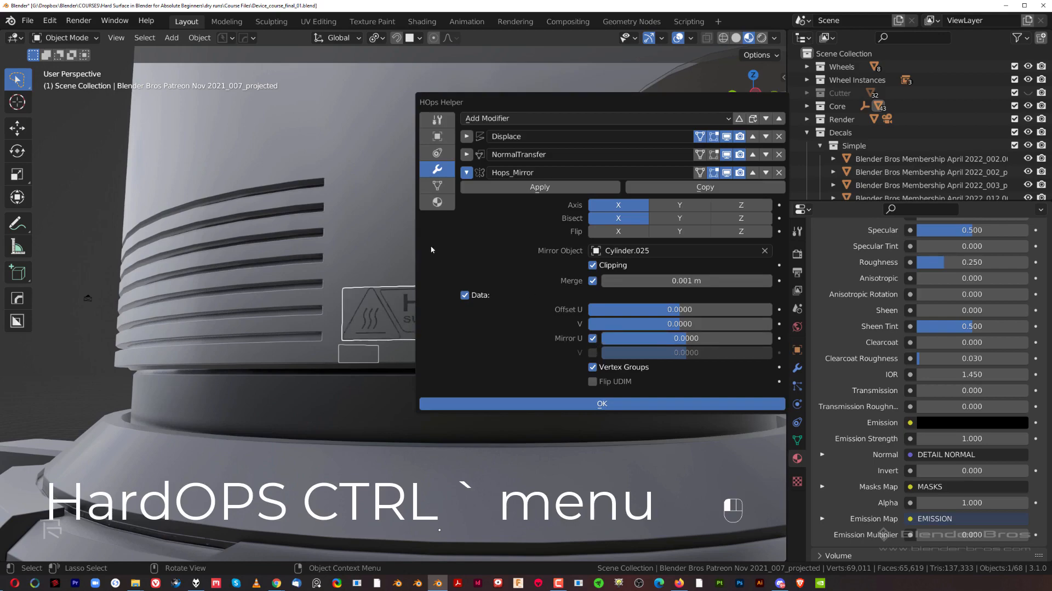
left_click(355, 306)
Step: Examine the lower body, arm pivot, base and legs from several angles for spots still needing detail
scroll(583, 306, "down", 7)
middle_click_drag(576, 303, 298, 303)
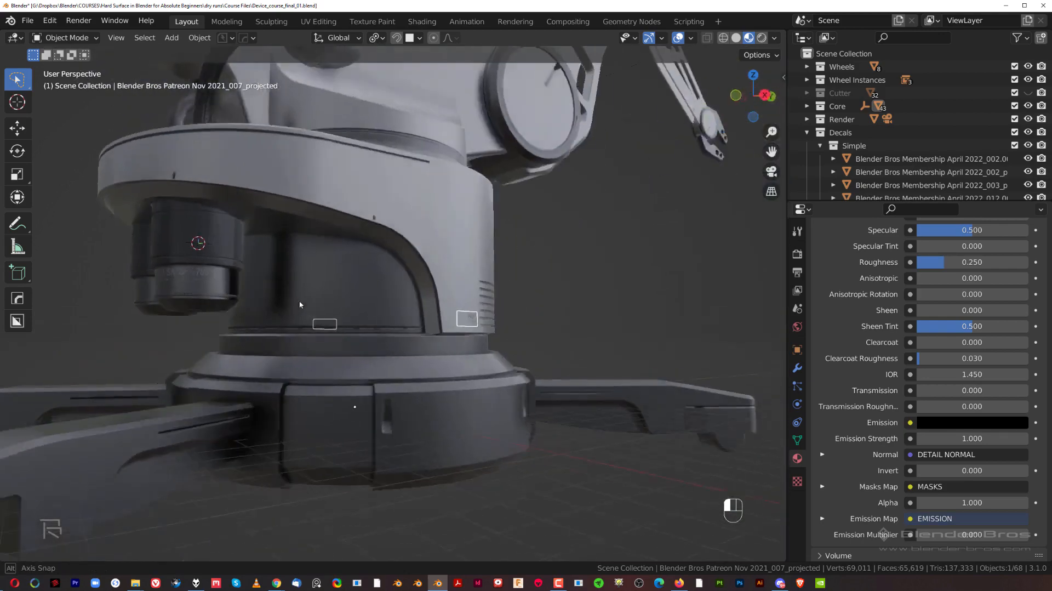
middle_click_drag(679, 290, 571, 281)
scroll(462, 292, "down", 5)
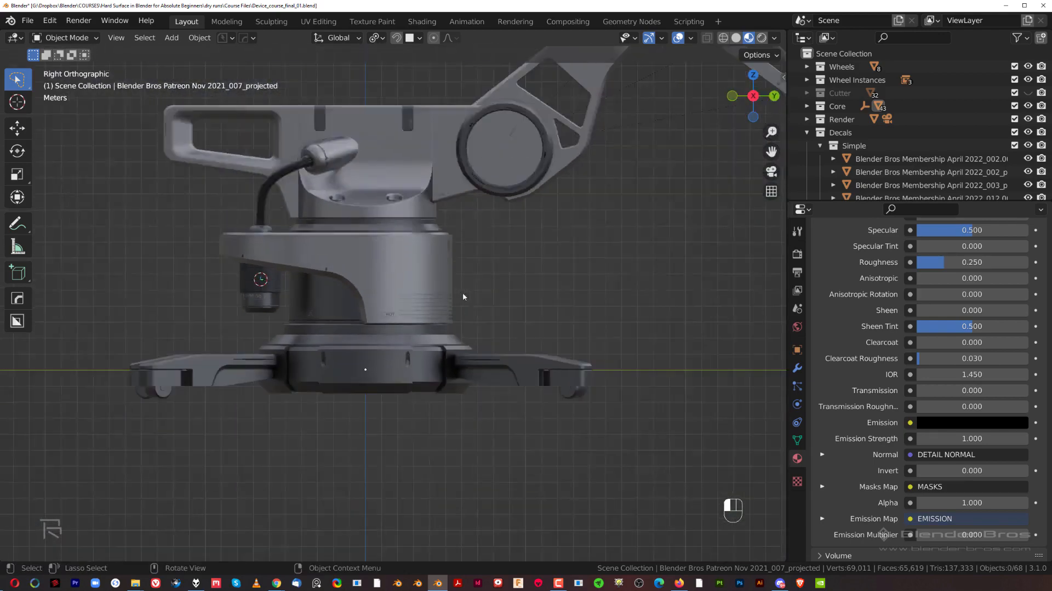
scroll(458, 249, "up", 8)
scroll(458, 251, "down", 6)
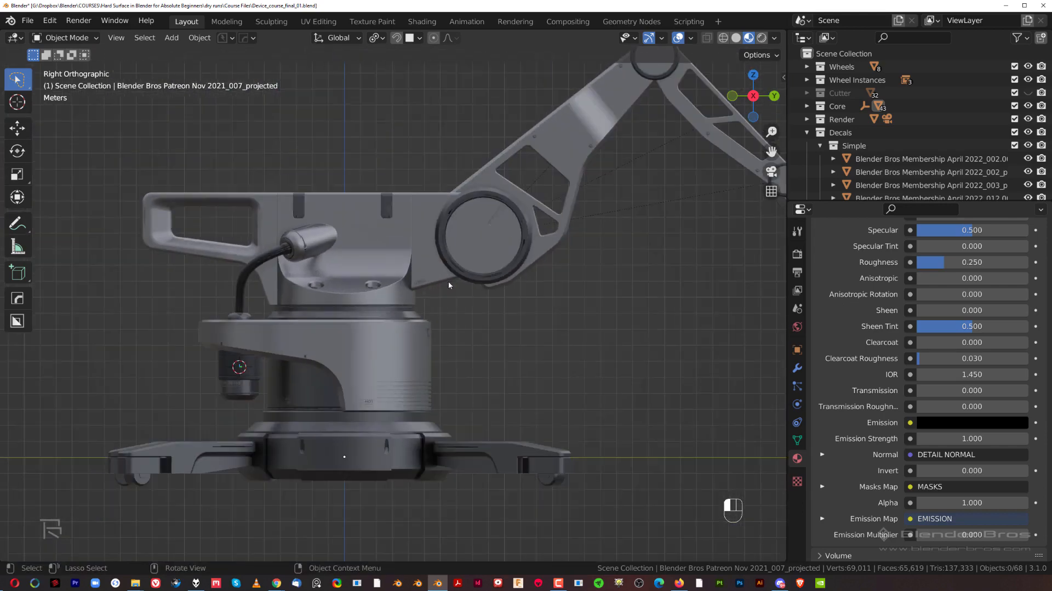
middle_click_drag(448, 281, 507, 276)
key("KP_5")
middle_click_drag(507, 277, 477, 223, "shift")
scroll(477, 223, "up", 2)
scroll(508, 282, "up", 3)
middle_click_drag(508, 282, 448, 292, "shift")
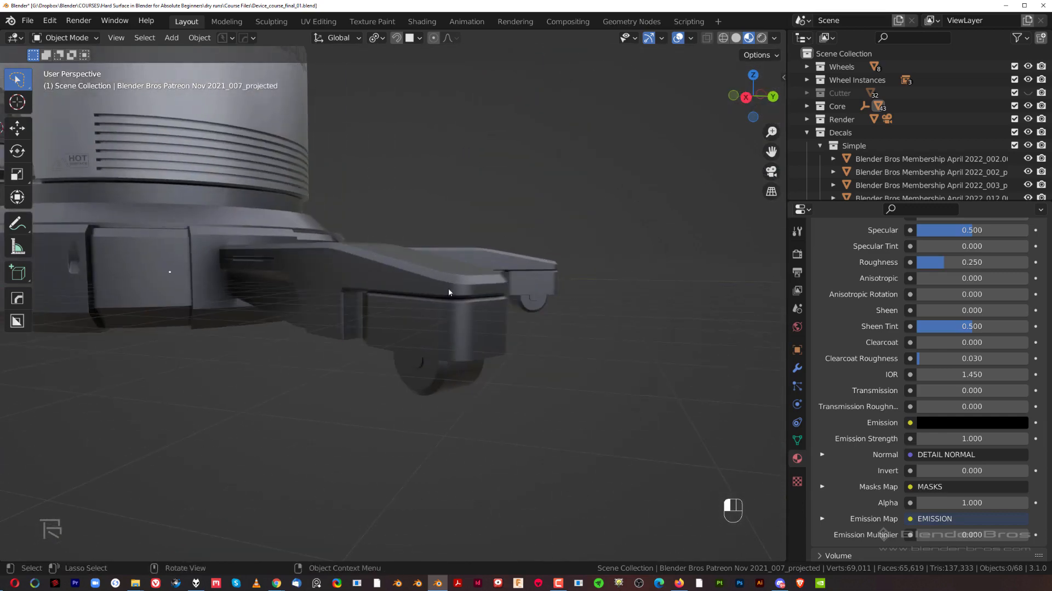
Step: Try to copy the vented body's material onto the caster wheel's side tab
left_click(536, 302)
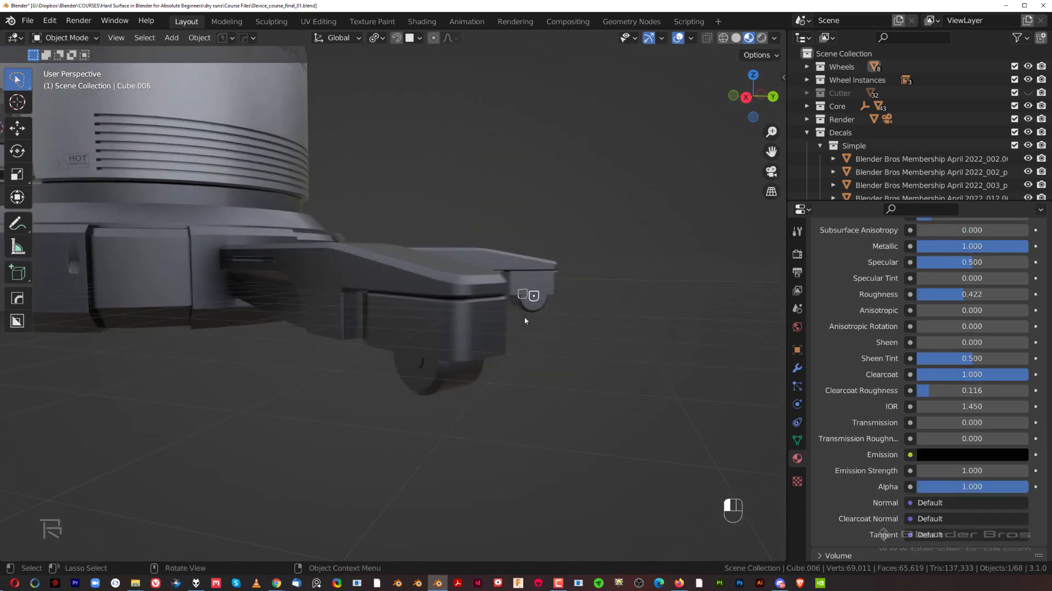
left_click(417, 369)
left_click(475, 293)
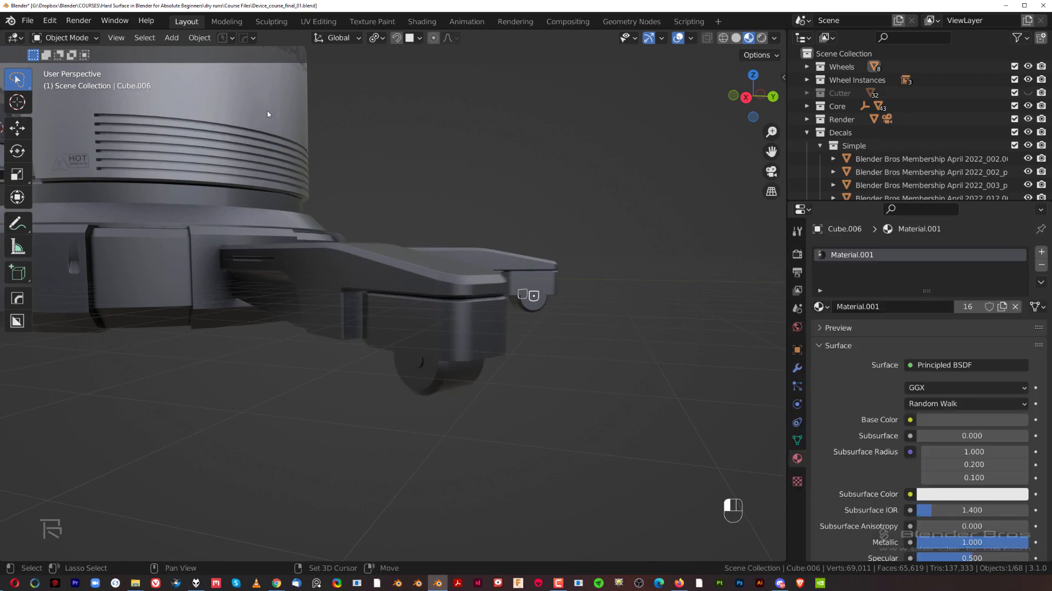
left_click(281, 127, "shift")
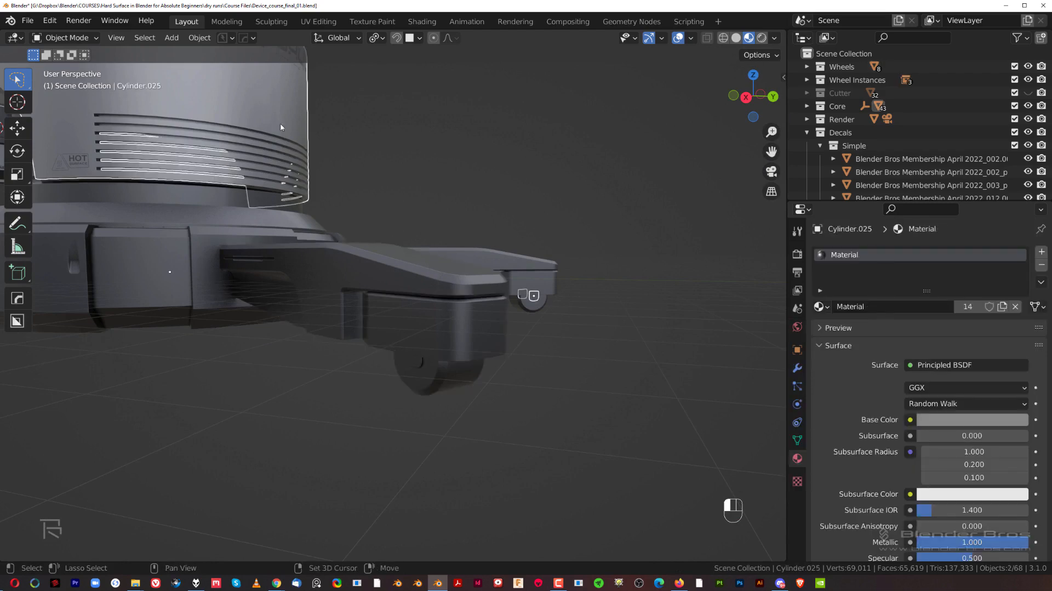
left_click(1039, 284)
left_click(1010, 310)
left_click(702, 238)
scroll(557, 260, "down", 3)
middle_click_drag(558, 259, 480, 270)
key("ctrl+z")
key("ctrl+z")
Step: Inset the front face of the caster wheel's side tab twice, the second time by about 0.0085 m
scroll(615, 299, "up", 4)
key("grave")
left_click(718, 291)
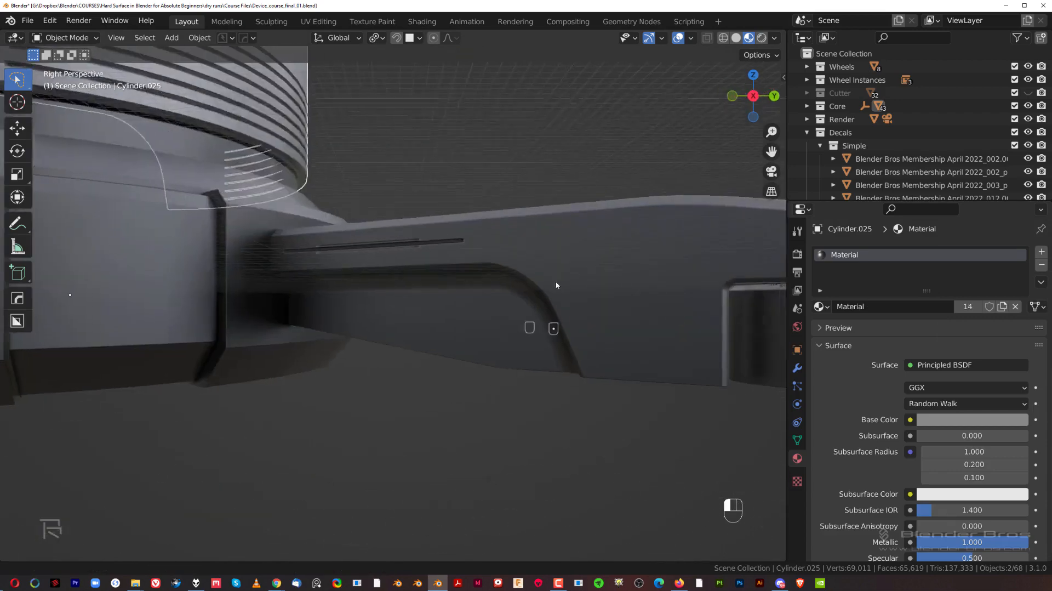
middle_click_drag(556, 285, 460, 273, "shift")
middle_click_drag(460, 273, 350, 252)
scroll(349, 253, "up", 6)
scroll(378, 241, "up", 3)
middle_click_drag(413, 358, 432, 276, "shift")
scroll(379, 240, "up", 5)
scroll(432, 276, "up", 2)
key("Tab")
left_click(396, 263)
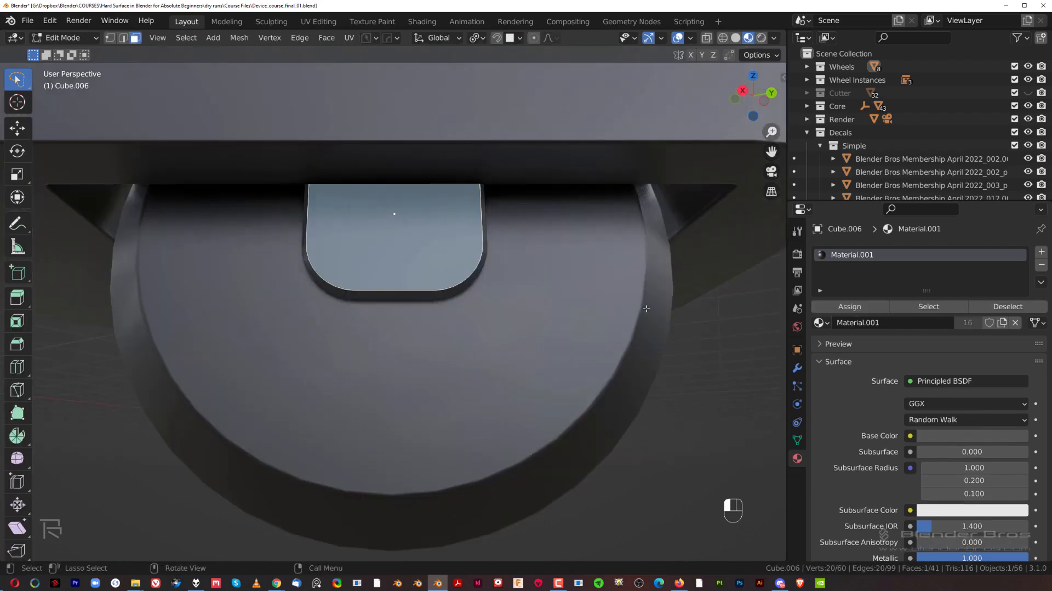
key("i")
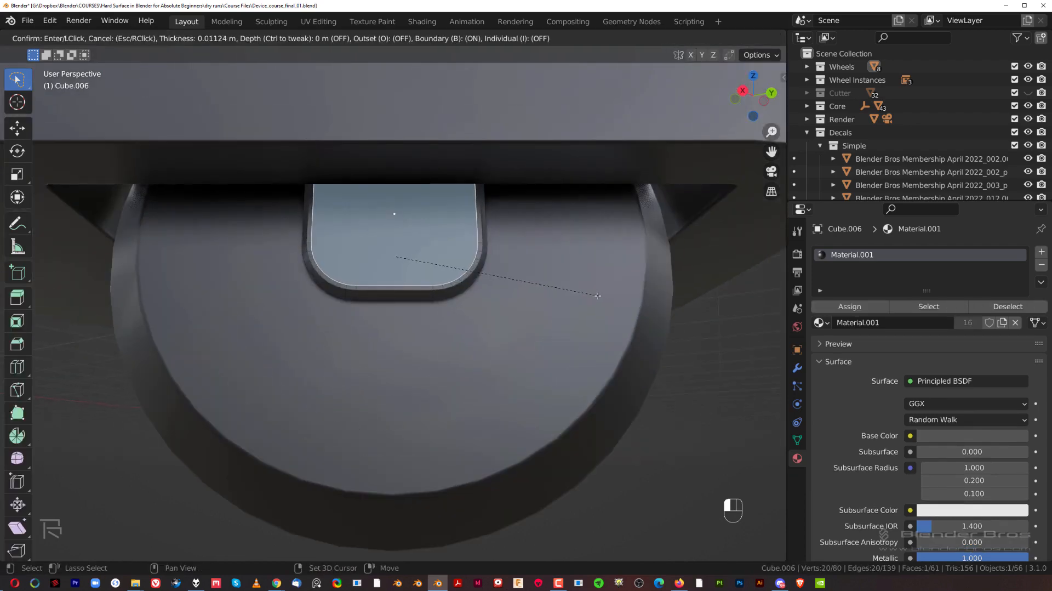
left_click(607, 298)
key("i")
left_click(621, 299)
scroll(452, 296, "up", 3)
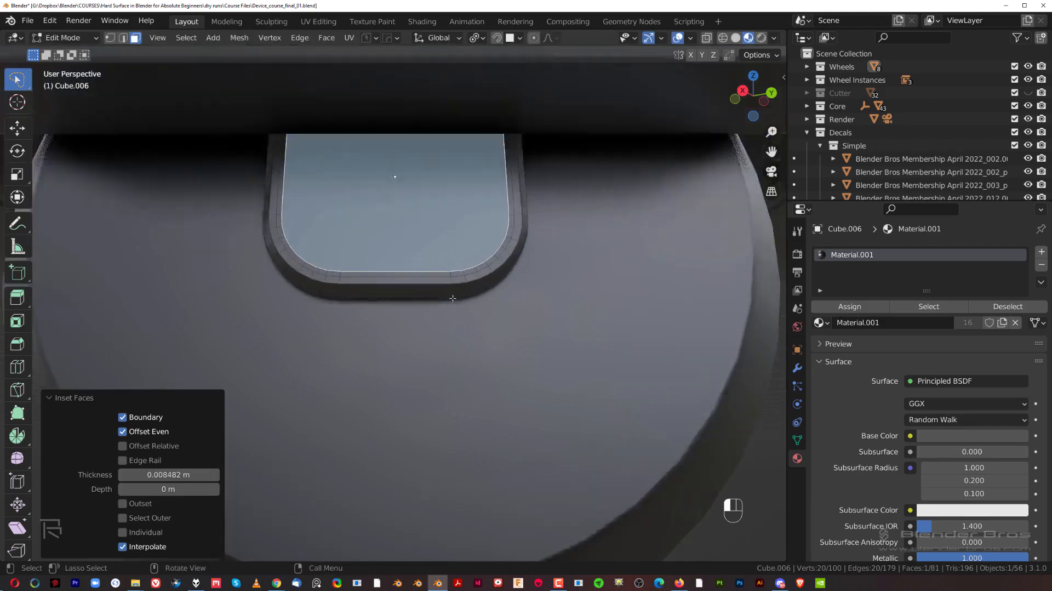
Step: Extrude the narrow ring of faces between the two insets inward about 0.0037 m to form a groove
middle_click_drag(493, 287, 579, 314)
key("e")
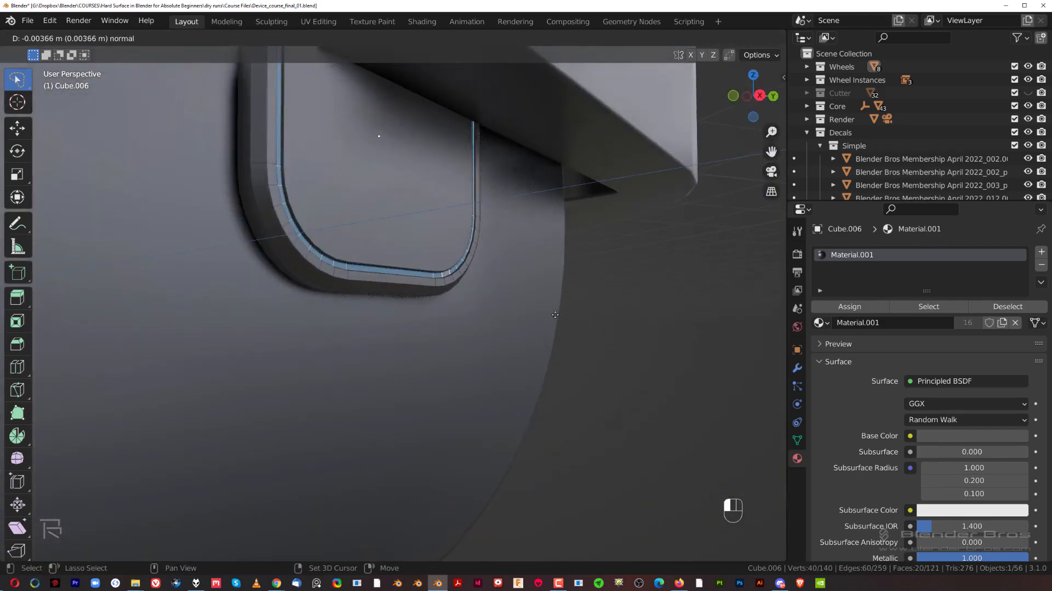
left_click(555, 315)
key("Tab")
scroll(527, 166, "down", 6)
middle_click_drag(493, 249, 414, 259)
left_click(546, 260)
scroll(467, 317, "down", 4)
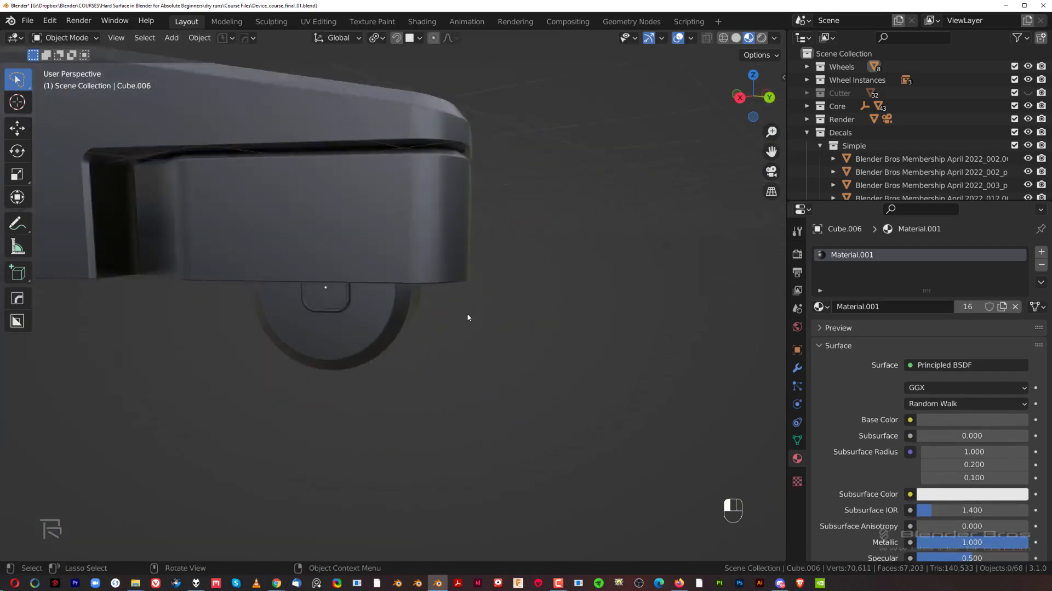
Step: Inset the ring of faces on the floor of the caster wheel side tab's groove by a very small thickness
middle_click_drag(467, 317, 484, 251)
scroll(292, 336, "up", 3)
scroll(434, 324, "up", 3)
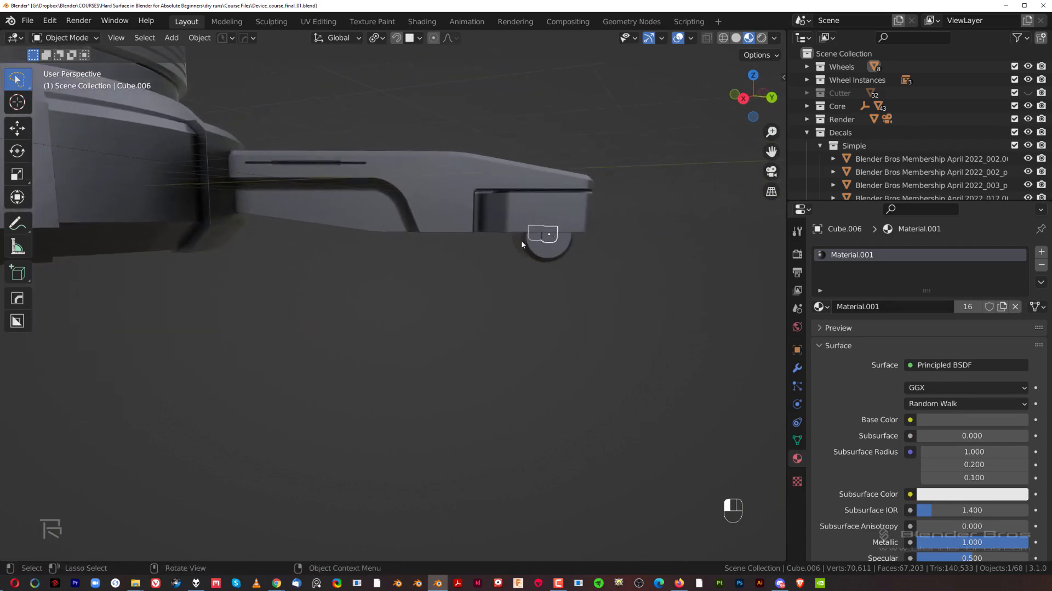
scroll(522, 245, "up", 8)
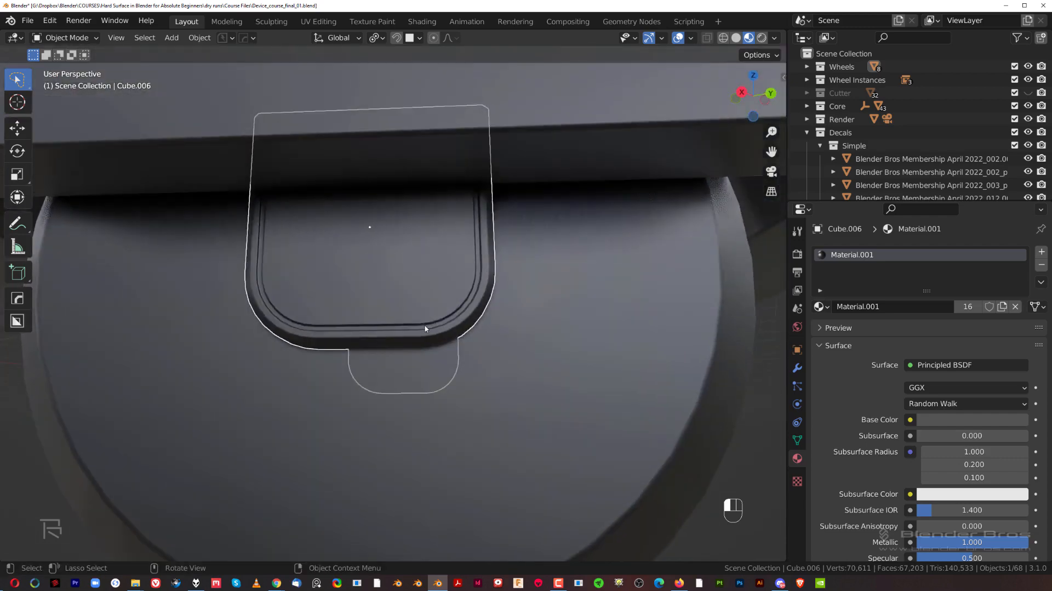
scroll(425, 328, "up", 2)
key("Tab")
middle_click_drag(572, 315, 626, 333)
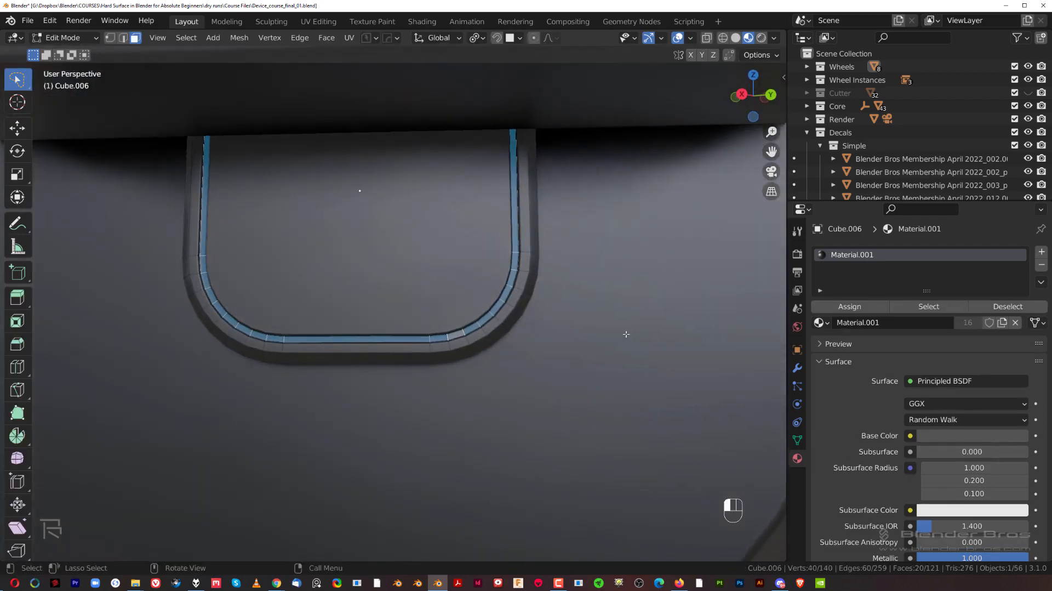
scroll(597, 347, "up", 4)
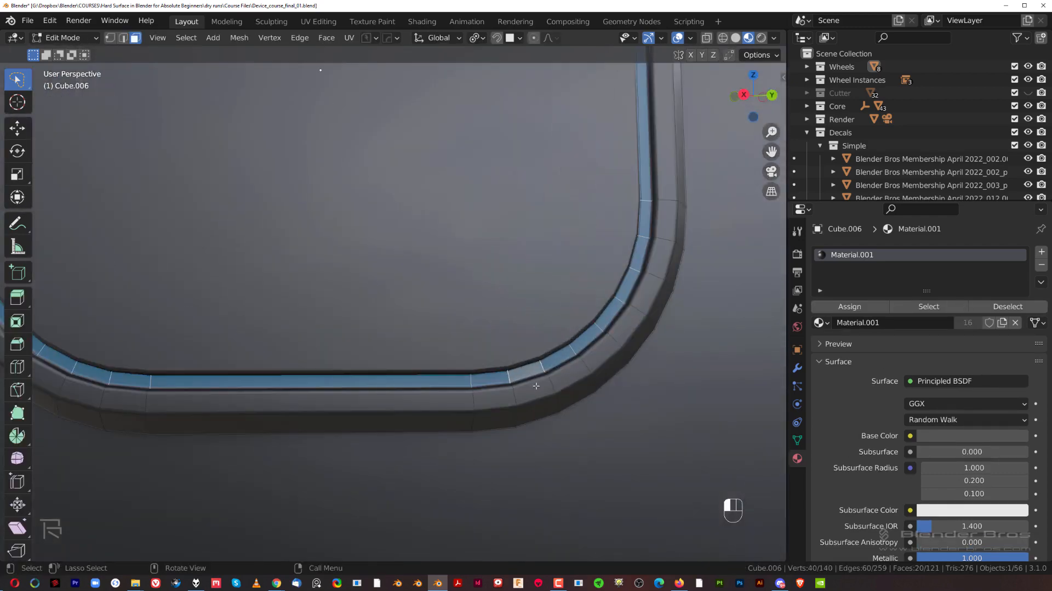
key("i")
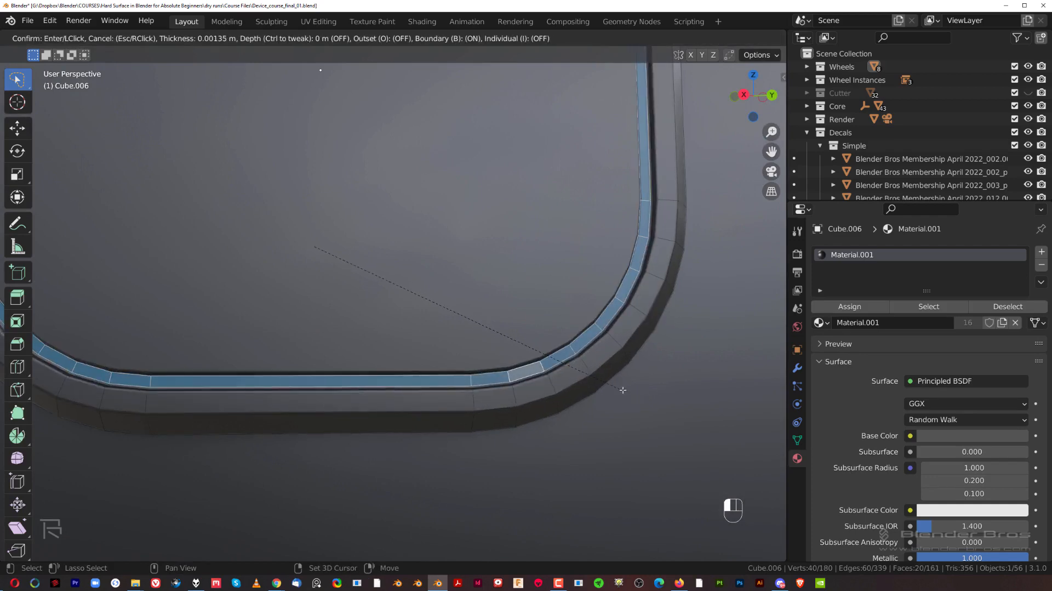
left_click(597, 379)
Step: With the tab isolated and its Bevel modifier hidden in the viewport, dissolve the outer edge loops bounding the groove floor's inset strips
key("KP_Divide")
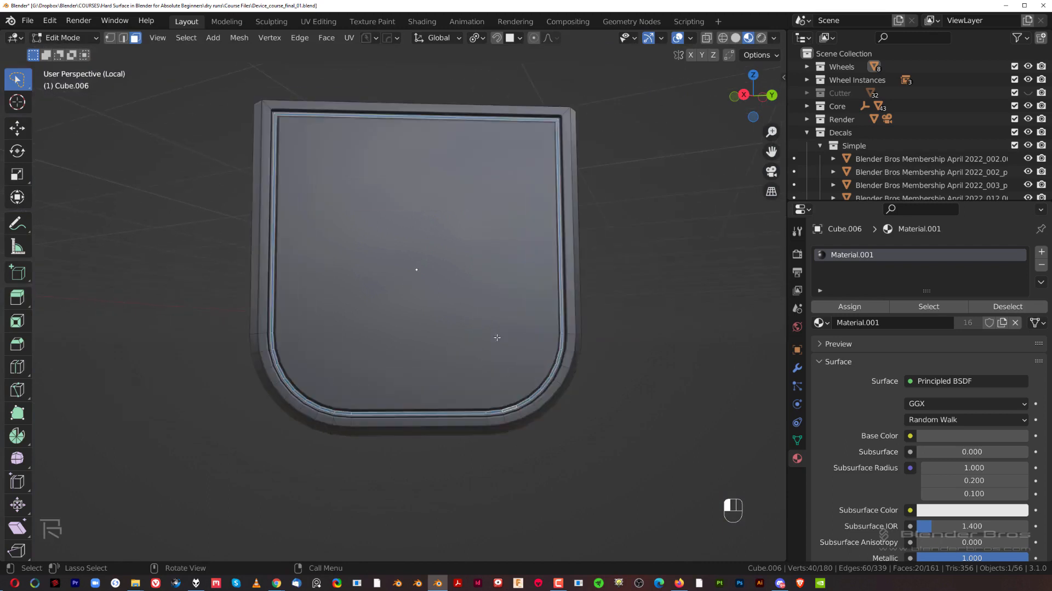
scroll(497, 322, "up", 2)
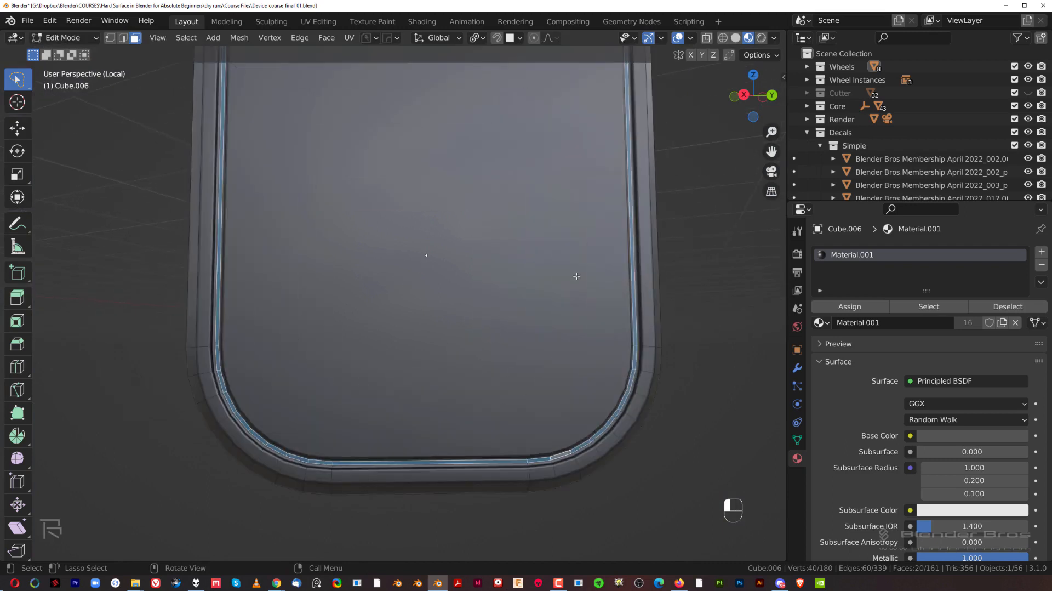
key("ctrl+KP_Add")
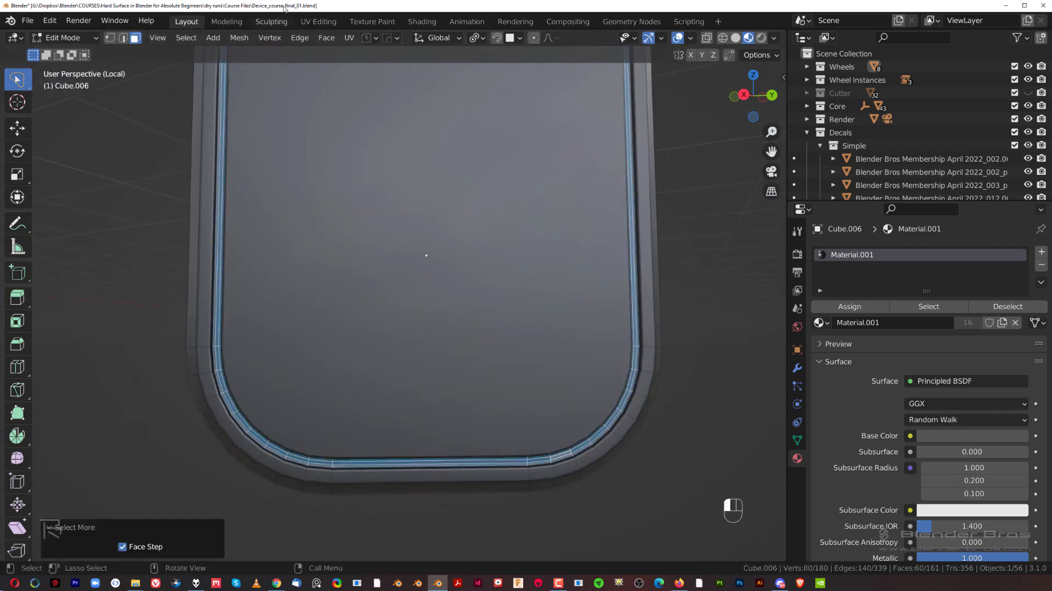
left_click(185, 38)
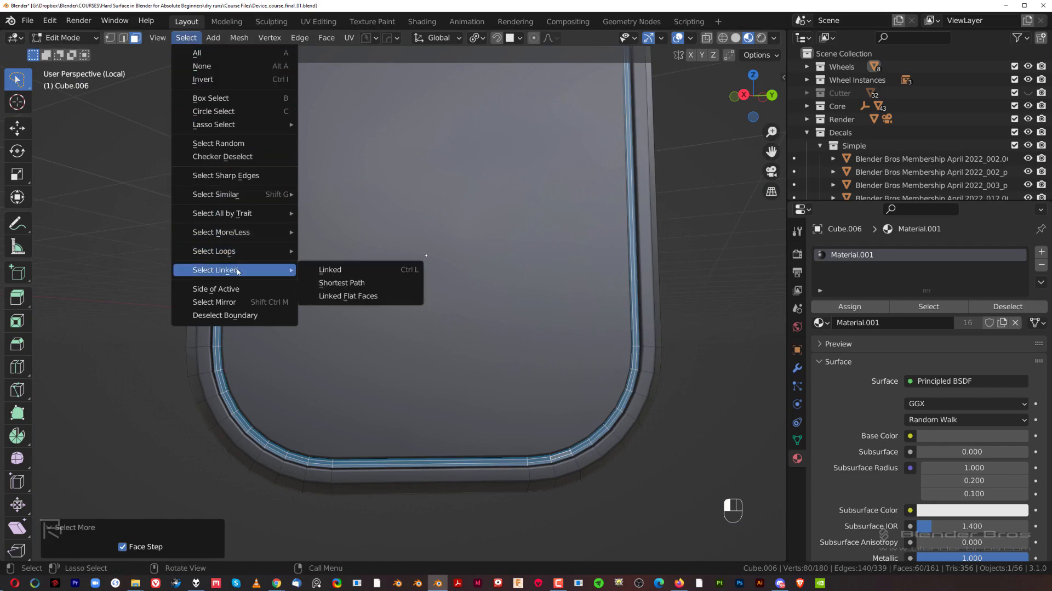
mouse_move(280, 254)
left_click(332, 283)
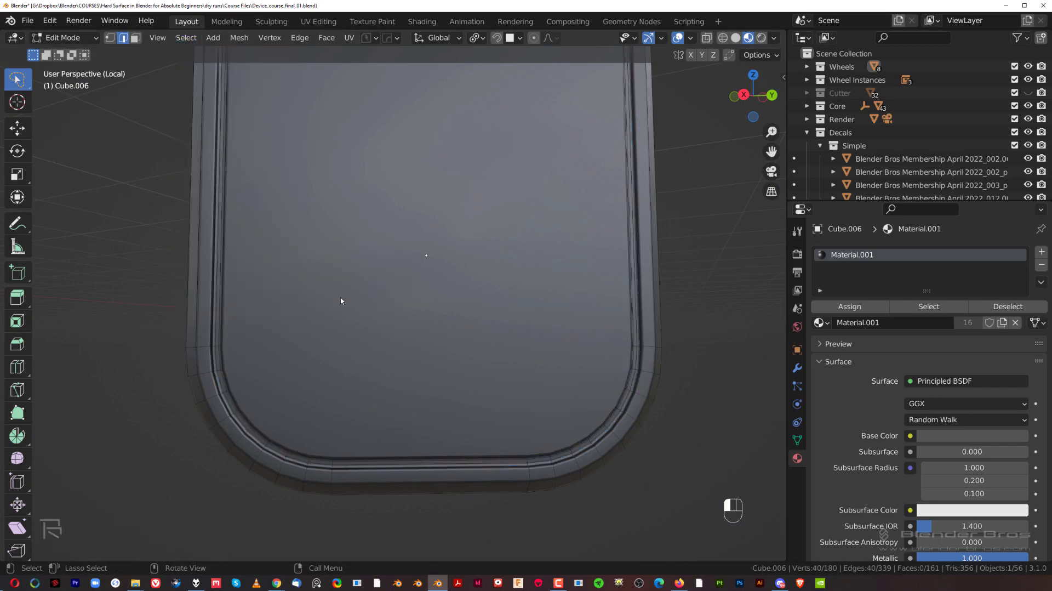
middle_click_drag(296, 326, 433, 309)
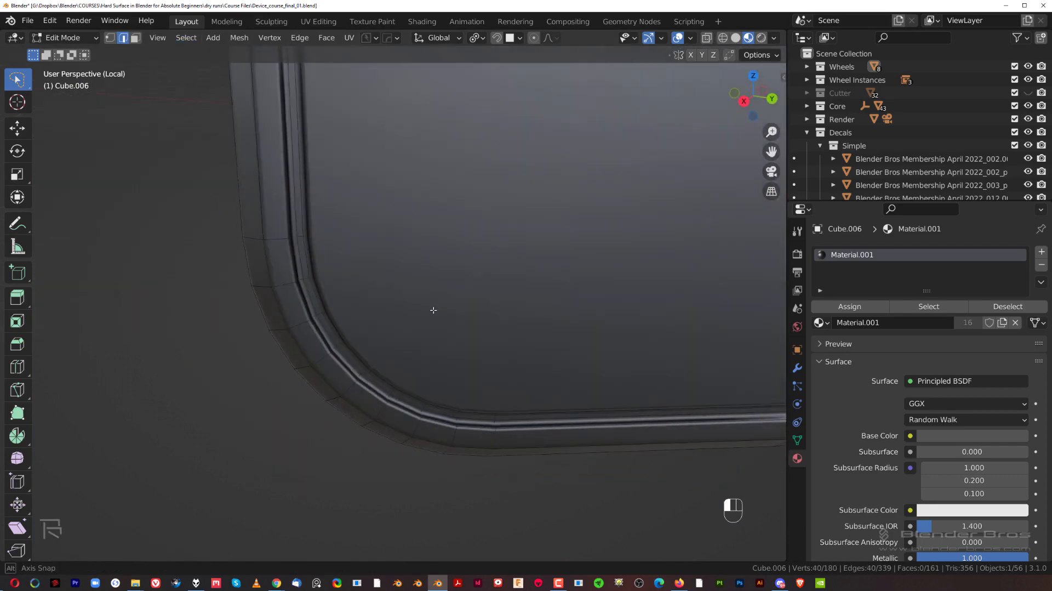
left_click(798, 368)
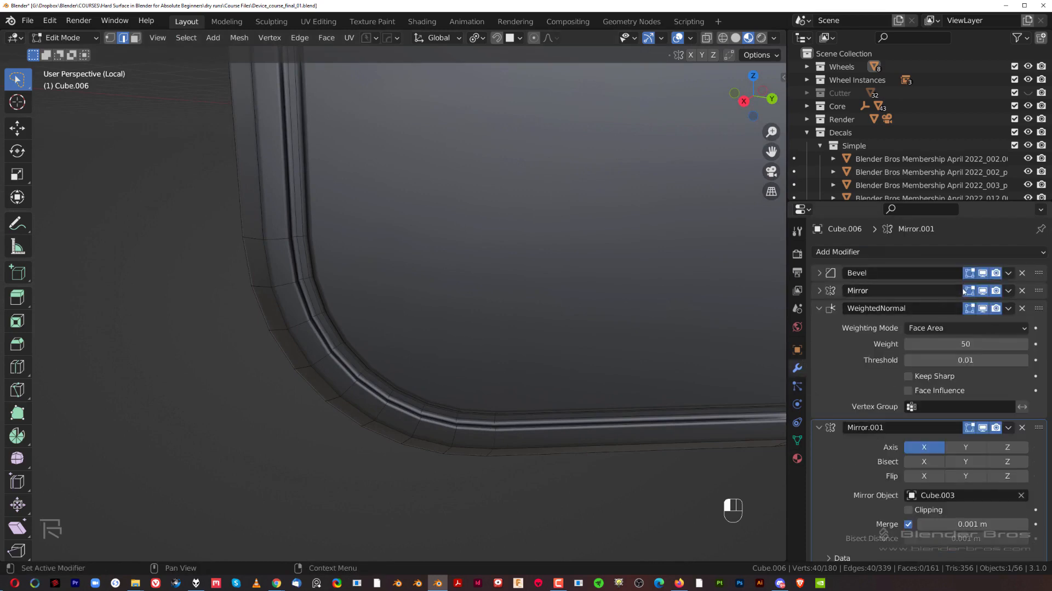
left_click(983, 272)
middle_click_drag(383, 356, 367, 222)
key("x")
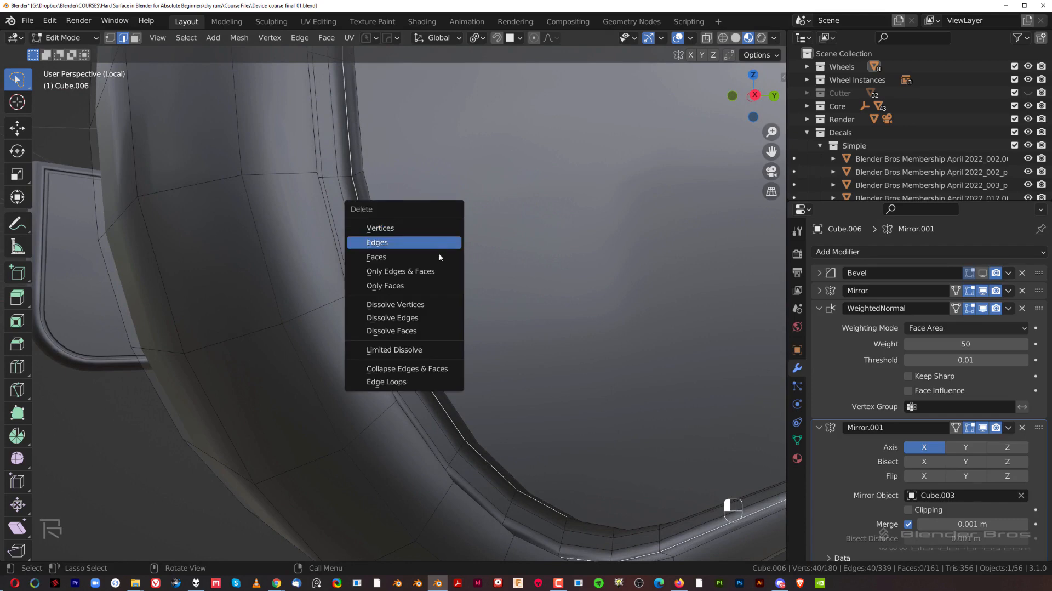
left_click(436, 314)
middle_click_drag(436, 314, 385, 227)
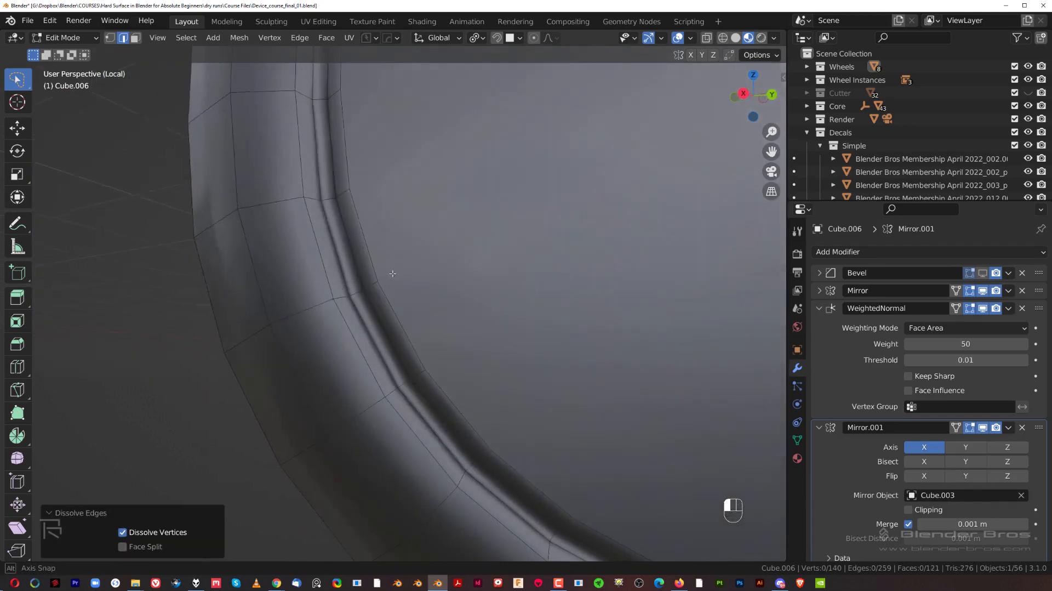
Step: Leave mesh editing, show the tab's Bevel modifier in the viewport again and bring back the rest of the model
key("Tab")
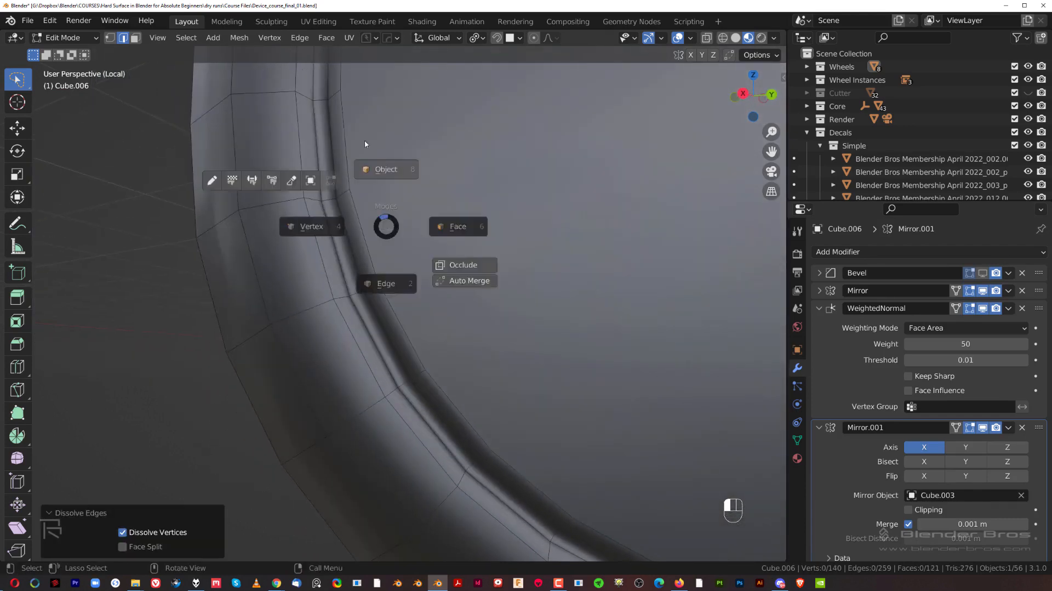
left_click(364, 140)
scroll(364, 275, "down", 3)
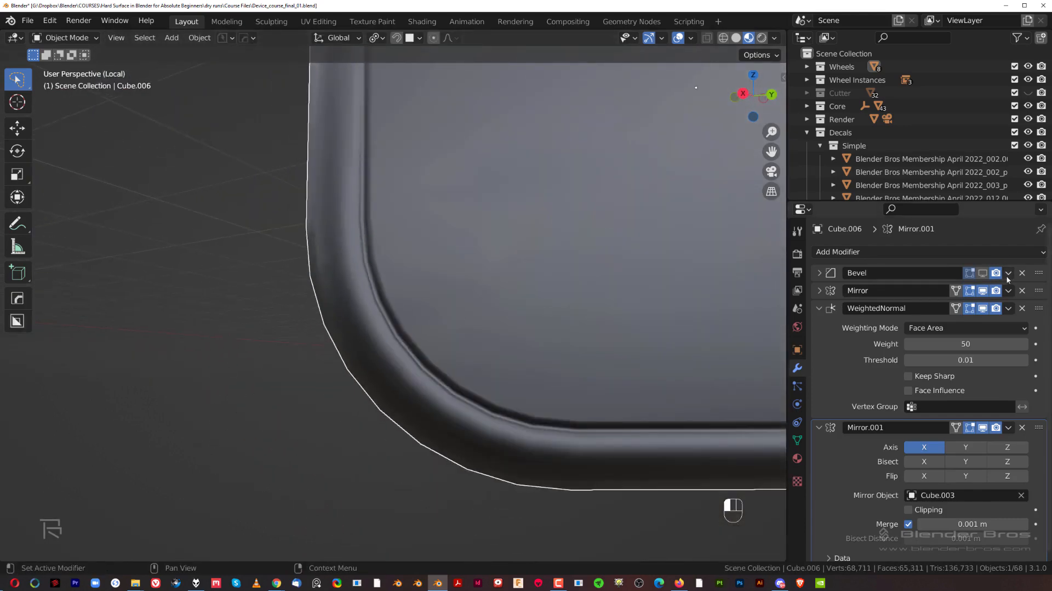
left_click(982, 272)
scroll(458, 293, "down", 6)
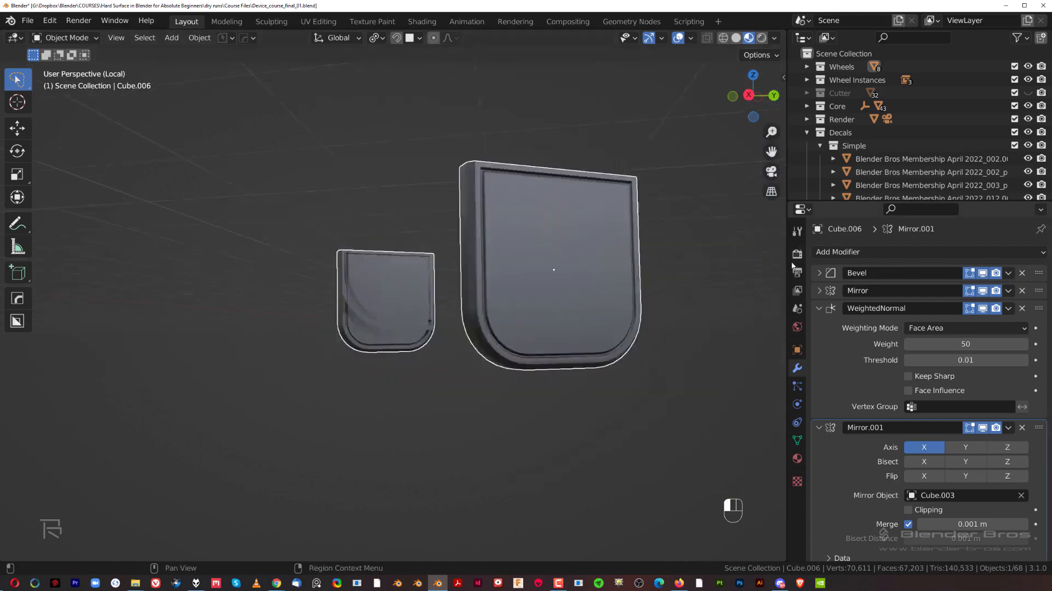
key("KP_3")
key("KP_Divide")
key("KP_Divide")
key("KP_Divide")
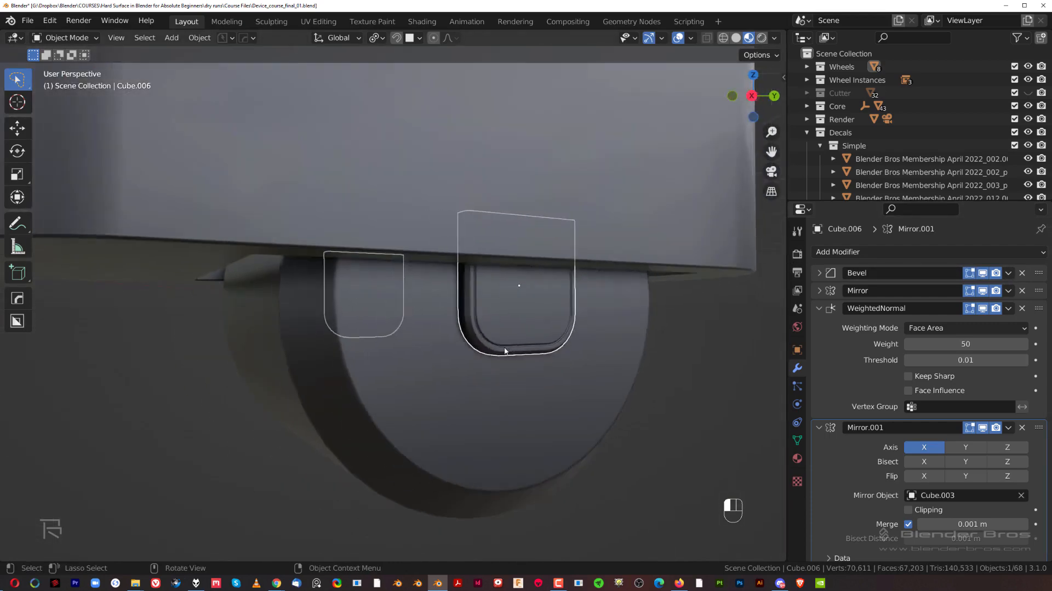
Step: Examine the grooved side tab, caster wheel and leg from close up and from a distance
middle_click_drag(534, 377, 492, 369)
left_click(492, 368)
scroll(487, 373, "down", 5)
middle_click_drag(439, 408, 453, 364)
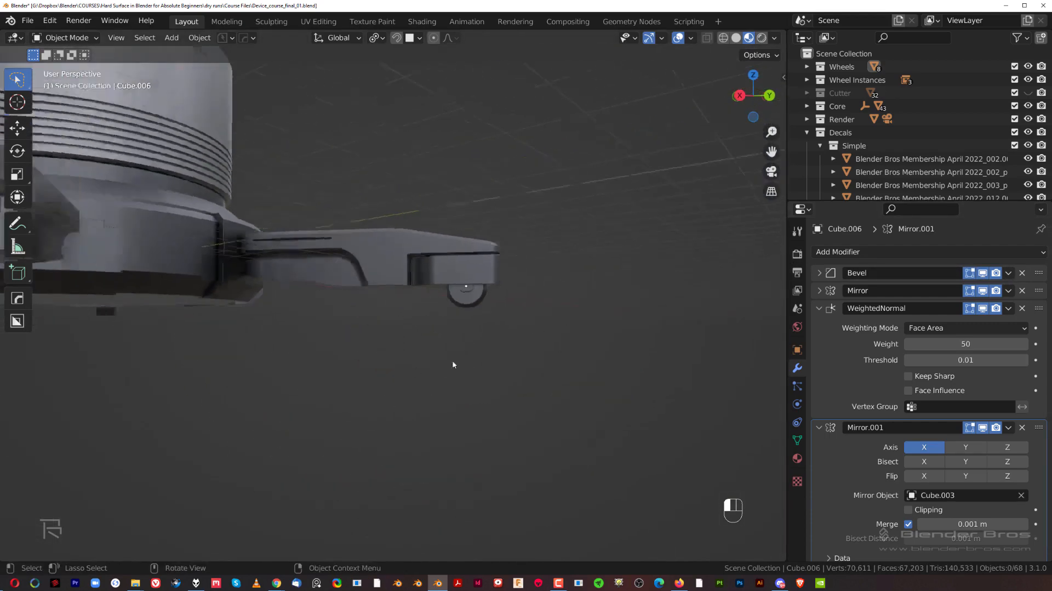
scroll(454, 364, "down", 4)
middle_click_drag(394, 329, 600, 242)
scroll(361, 317, "up", 10)
scroll(436, 334, "down", 6)
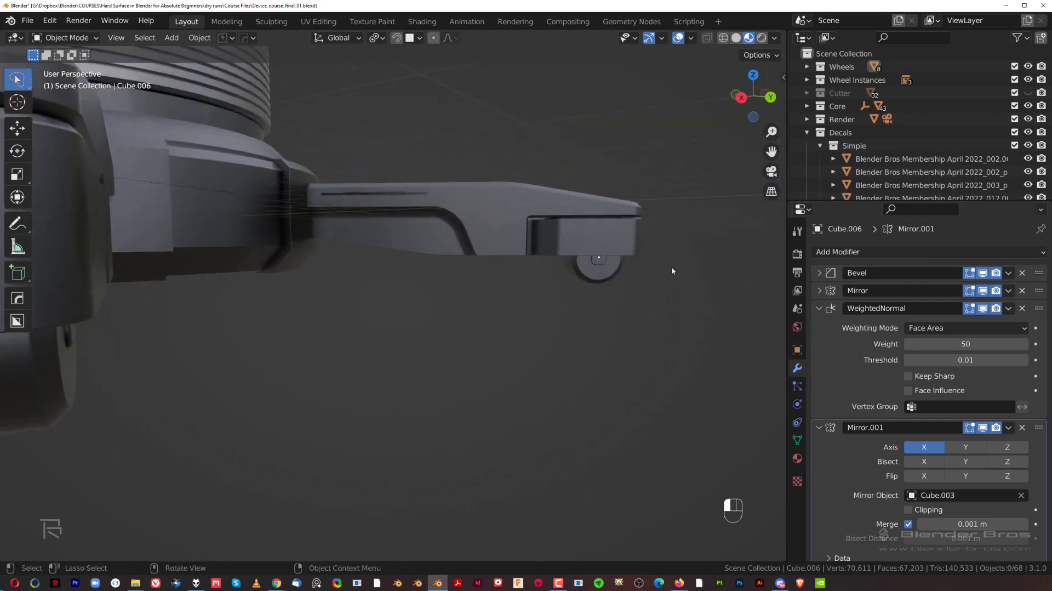
Step: Inset the chamfered ring of faces around the side of the caster wheel
scroll(362, 282, "up", 3)
left_click(544, 263)
scroll(597, 267, "up", 4)
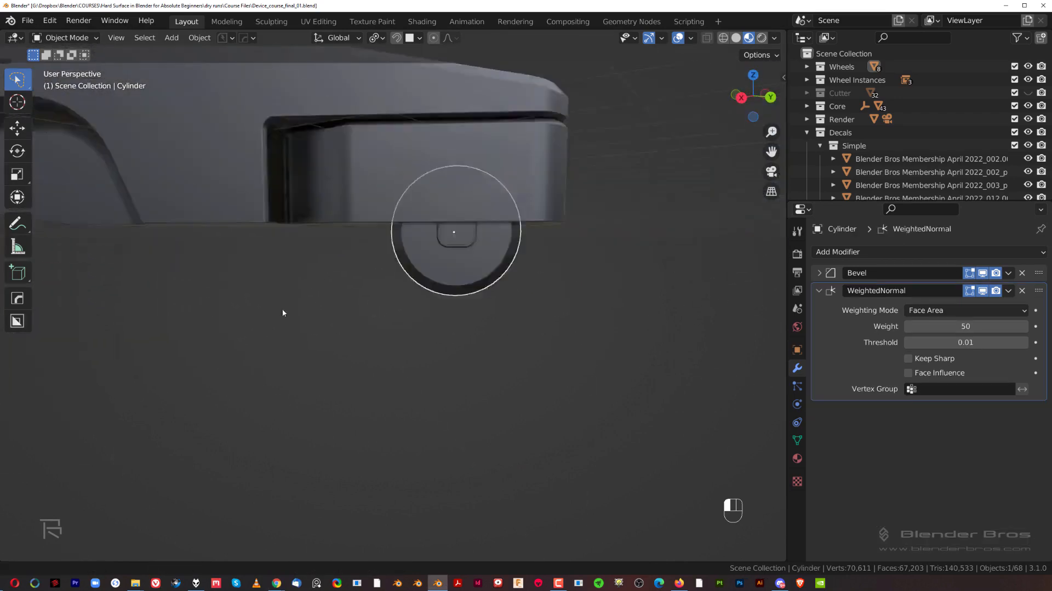
middle_click_drag(283, 313, 468, 312)
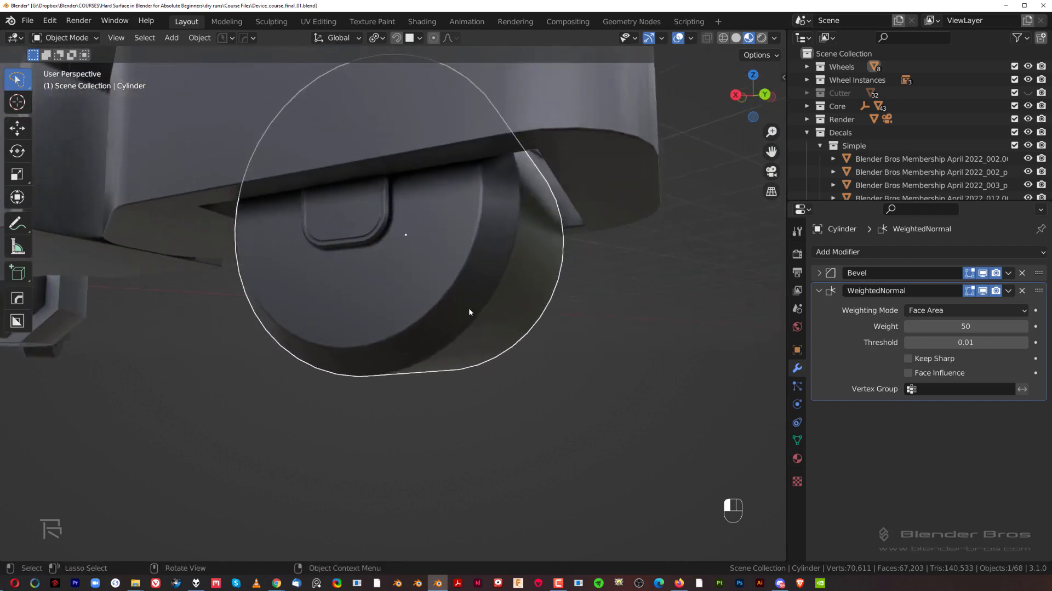
key("Tab")
scroll(517, 251, "up", 1)
left_click(534, 224, "alt")
scroll(533, 224, "down", 2)
middle_click_drag(533, 225, 620, 312)
key("i")
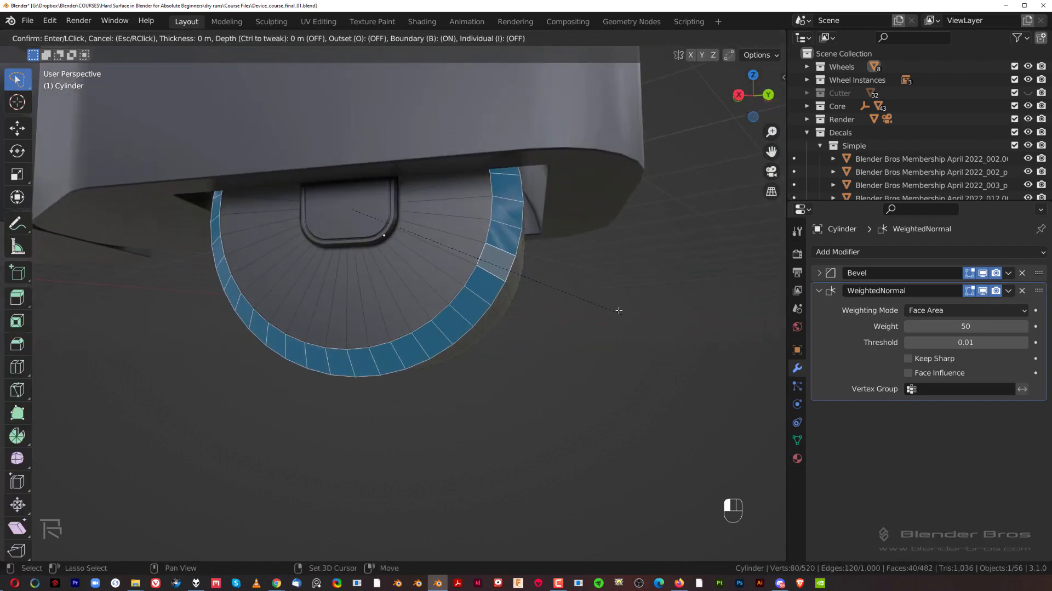
left_click(543, 293)
Step: Unwrap the caster wheel's inset ring to trim 029 of the BB Trim 10 sheet and finish editing the wheel
key("alt+d")
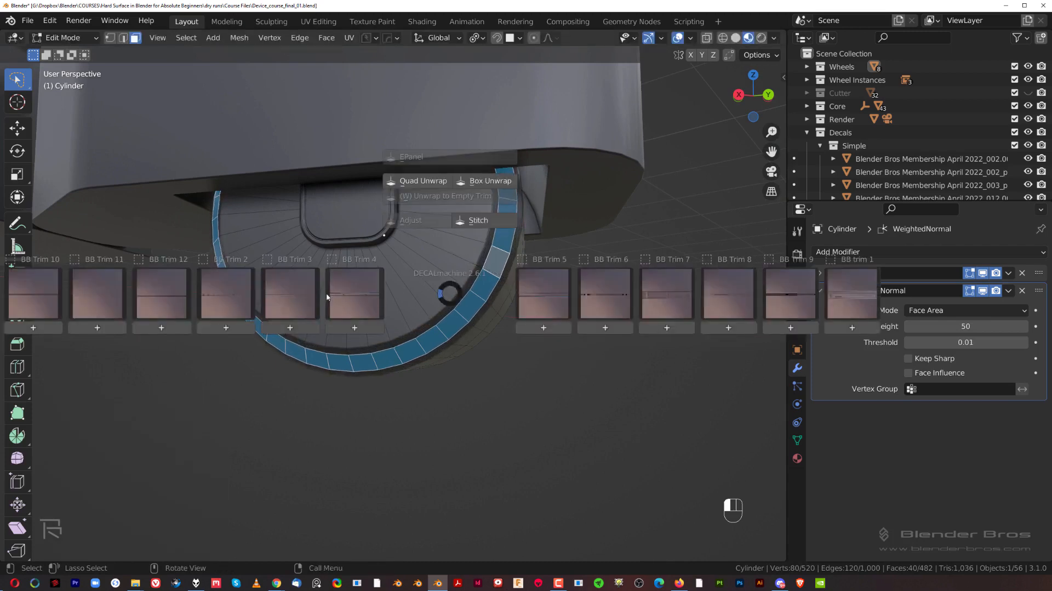
left_click(142, 497)
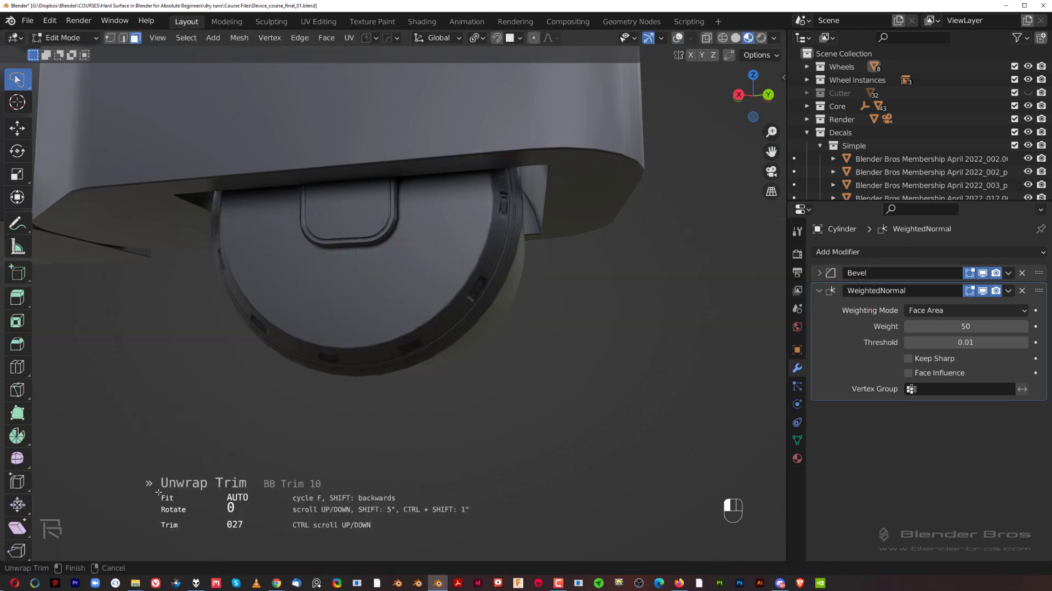
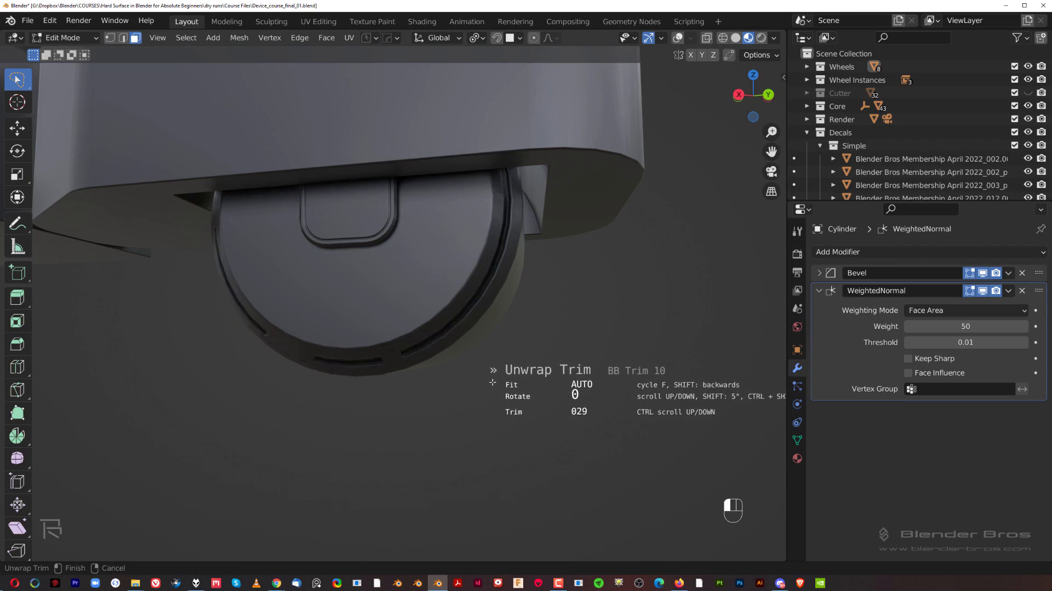
left_click(492, 382)
key("Tab")
left_click(491, 340)
scroll(437, 285, "down", 8)
left_click(494, 323)
Step: Inspect the base, legs and wheels from several angles for surfaces still lacking detail
scroll(405, 322, "down", 3)
middle_click_drag(402, 322, 456, 331)
scroll(439, 331, "up", 6)
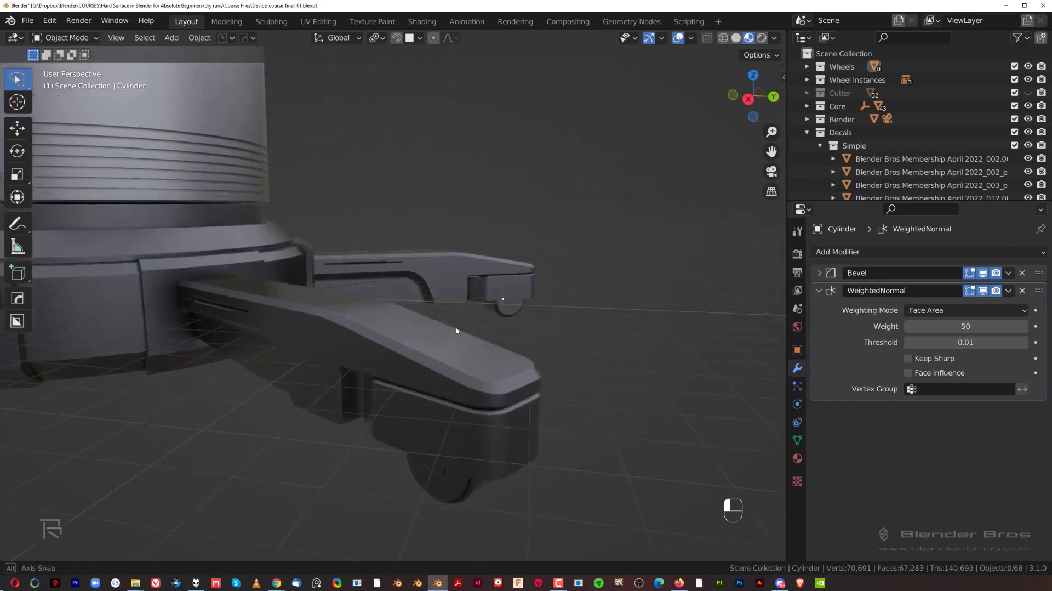
scroll(443, 342, "down", 7)
scroll(463, 310, "up", 8)
middle_click_drag(509, 301, 403, 305)
left_click(404, 305)
scroll(461, 283, "down", 3)
middle_click_drag(461, 284, 352, 222)
middle_click_drag(501, 241, 540, 246)
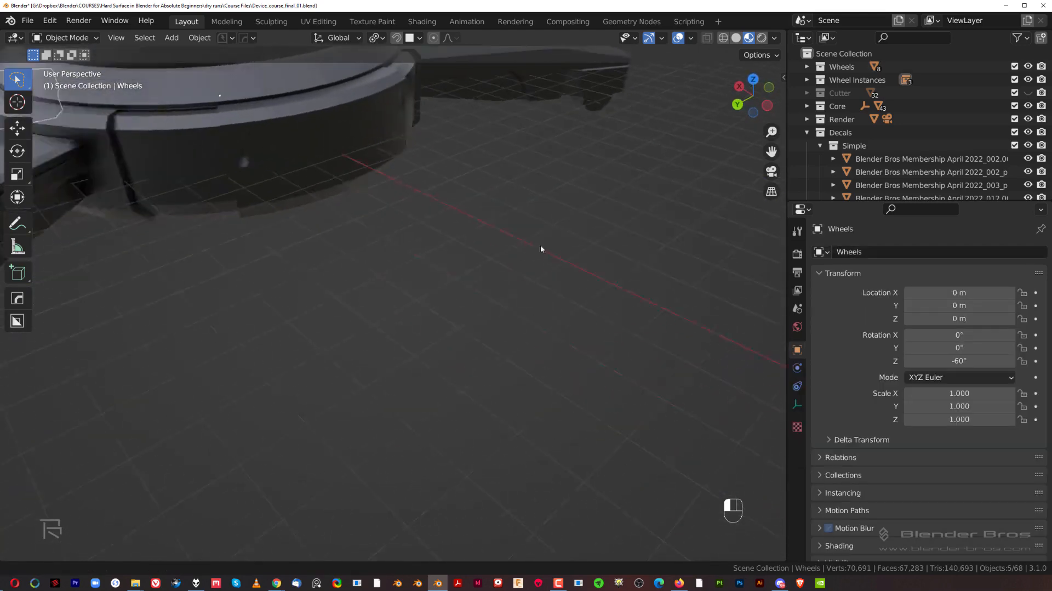
scroll(541, 246, "down", 3)
middle_click_drag(380, 288, 533, 326)
scroll(451, 285, "up", 3)
scroll(467, 354, "up", 3)
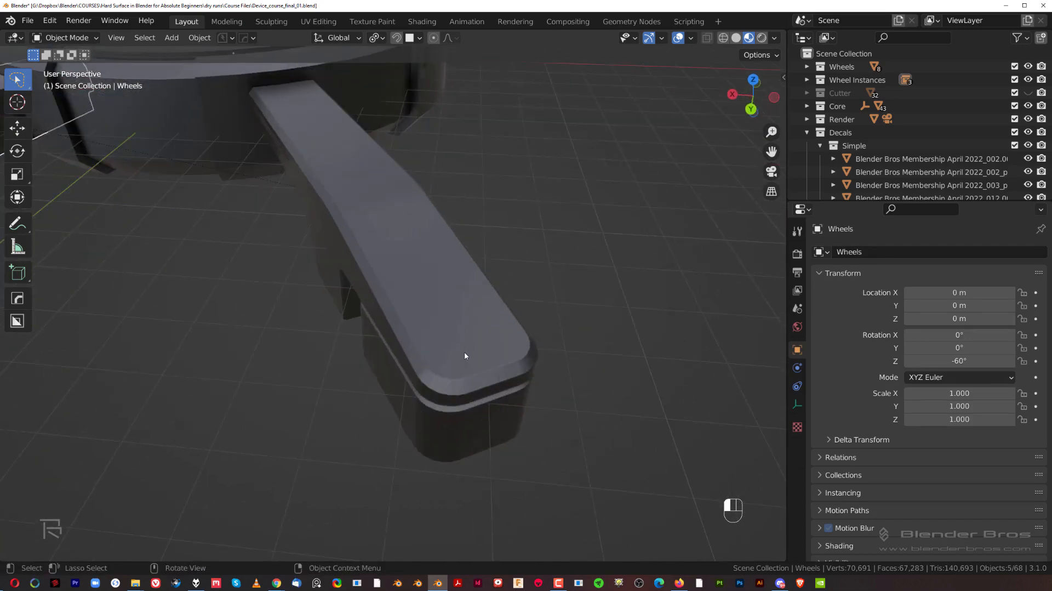
Step: Browse the decal libraries and insert decal 008 from Blender Bros Patreon July 2021 on top of the leg's outer end
left_click(464, 355)
key("d")
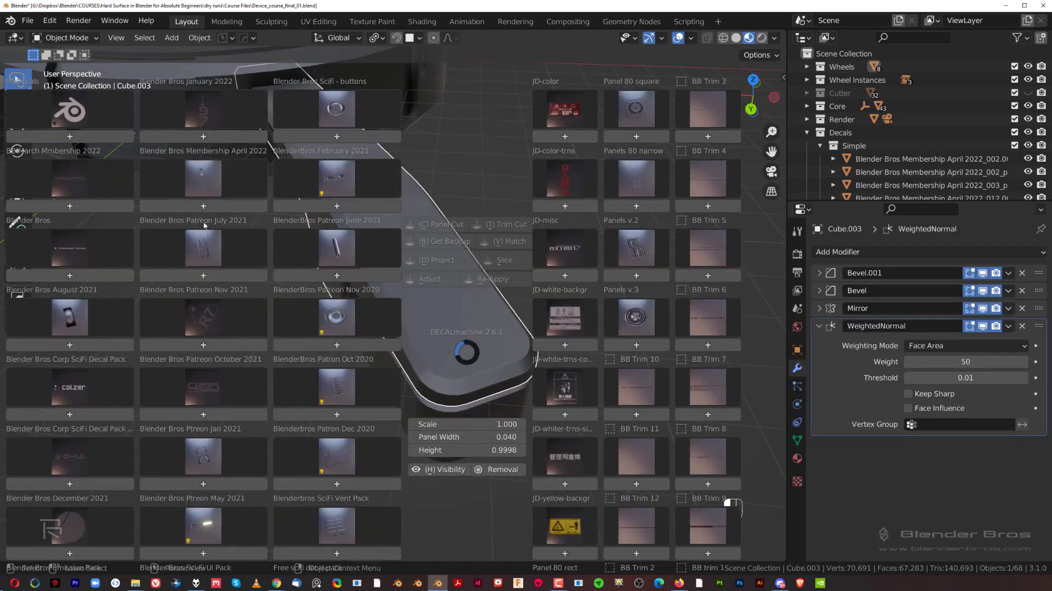
left_click(341, 121)
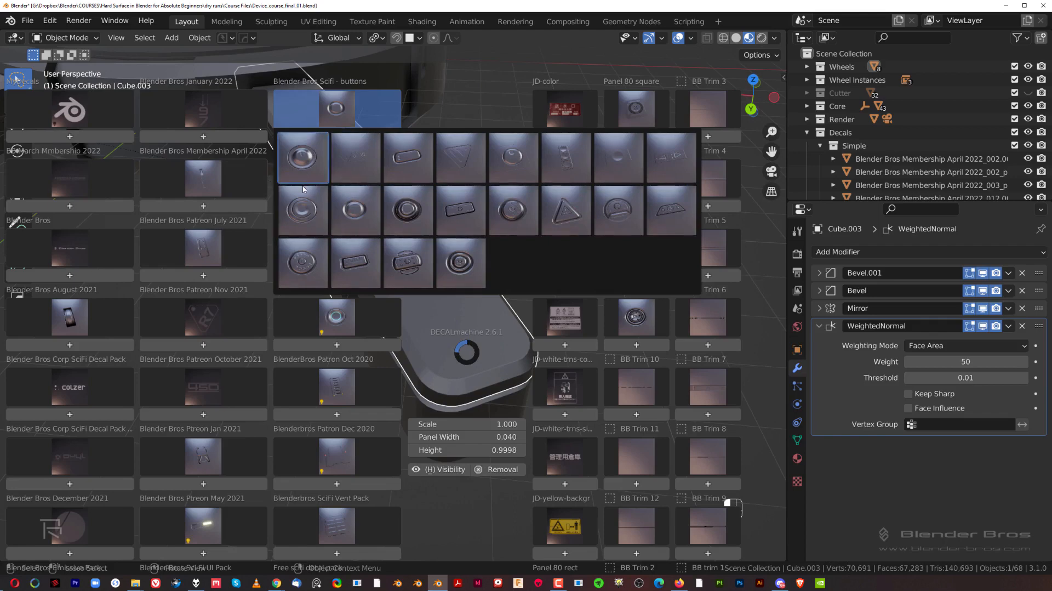
left_click(340, 328)
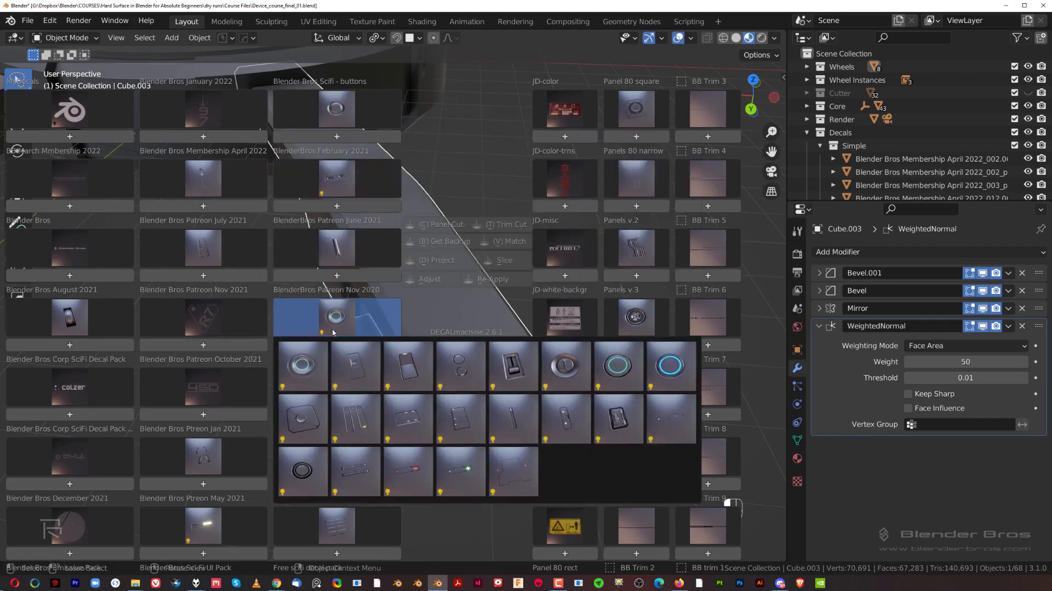
left_click(190, 249)
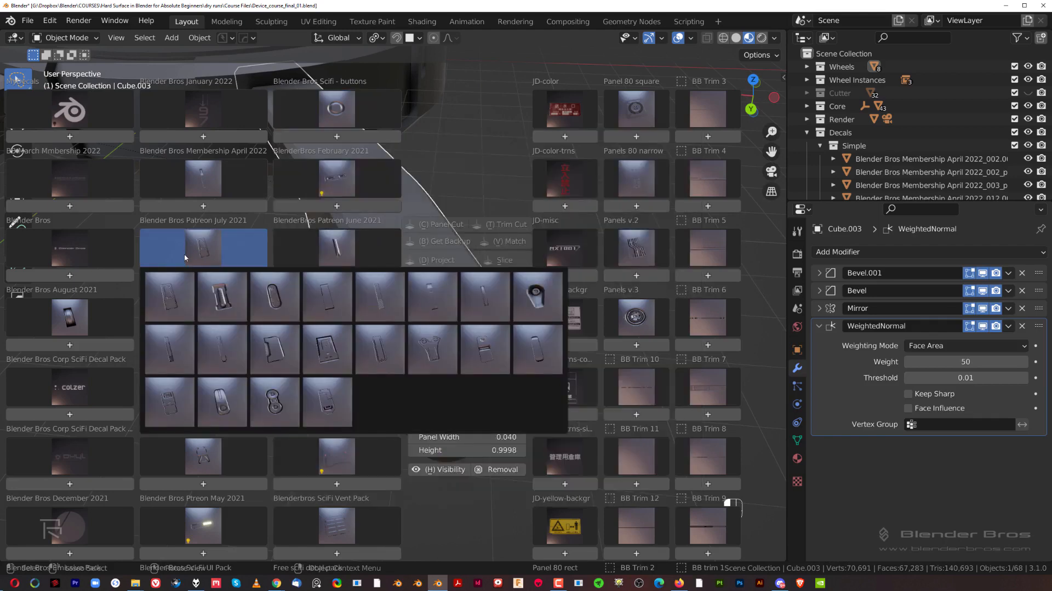
left_click(193, 252)
left_click(297, 396)
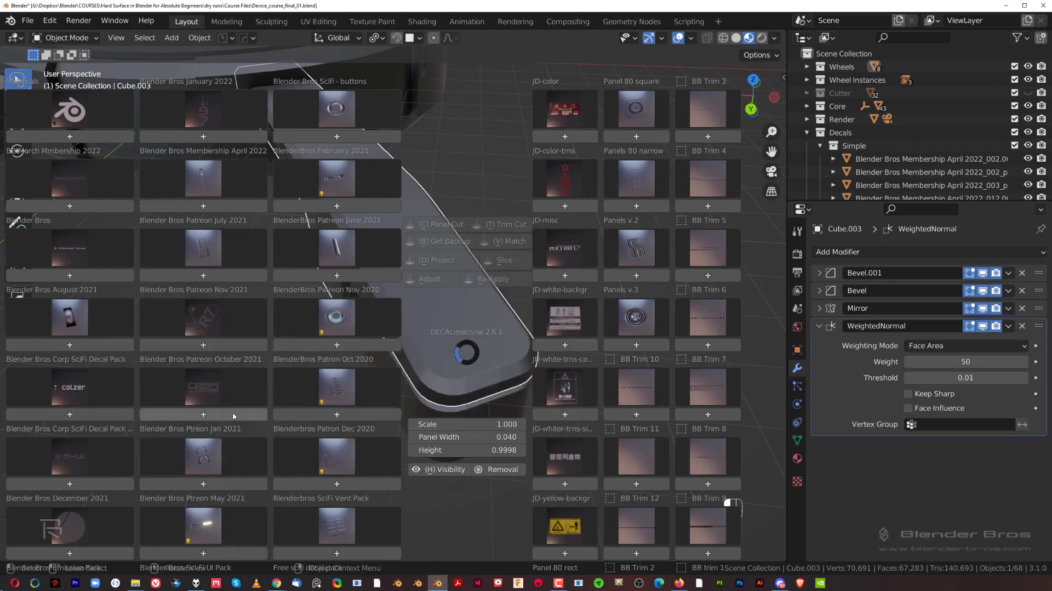
left_click(220, 258)
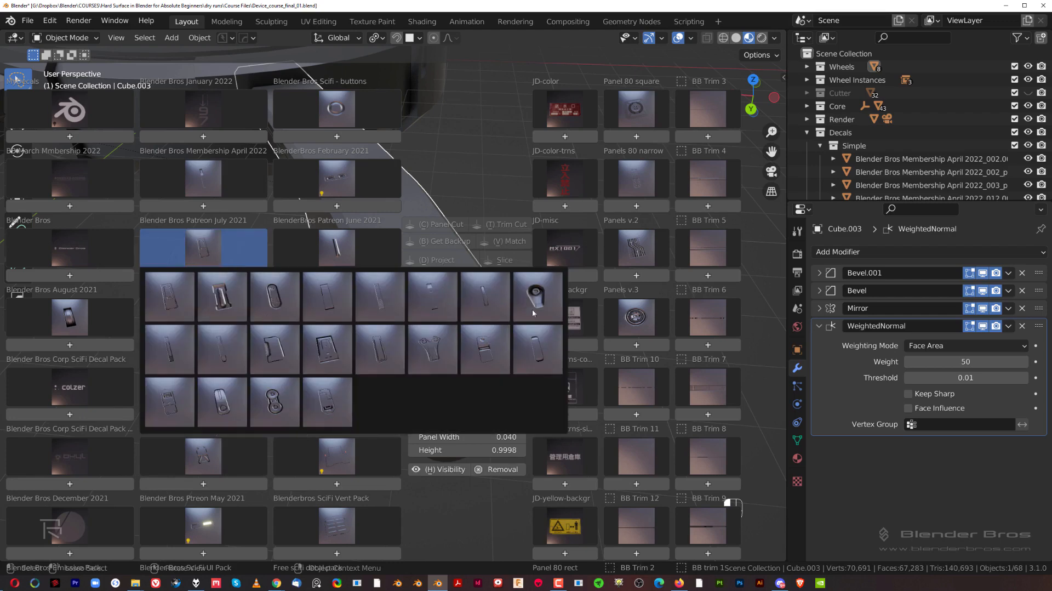
left_click(550, 306)
Step: Scale the inserted decal to 0.223 and move it near one corner of the leg's outer end
middle_click_drag(497, 337, 450, 332, "shift")
scroll(450, 334, "up", 2)
key("s")
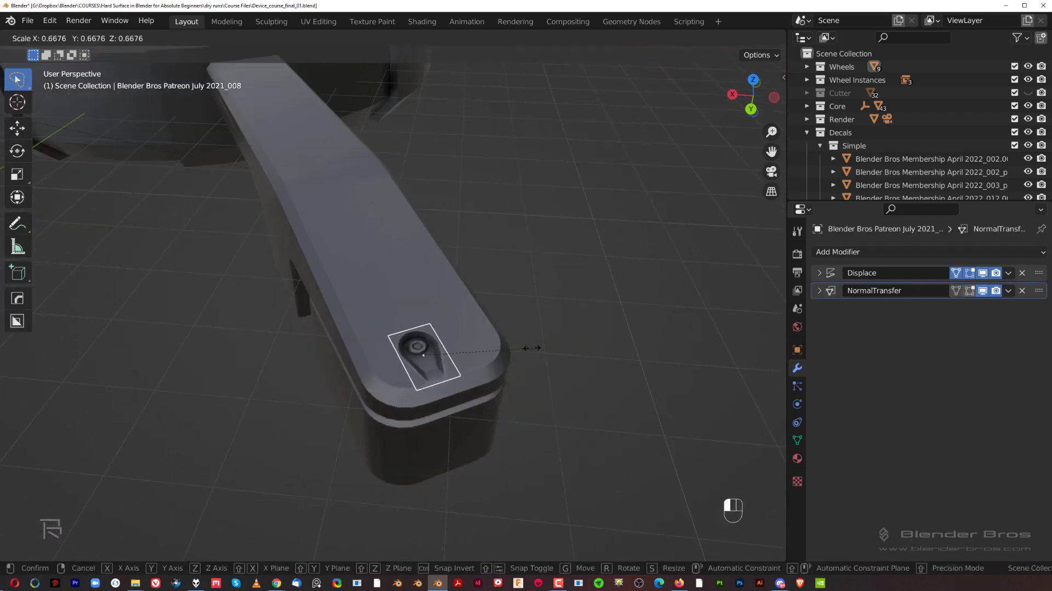
left_click(460, 357)
scroll(462, 362, "up", 1)
key("g")
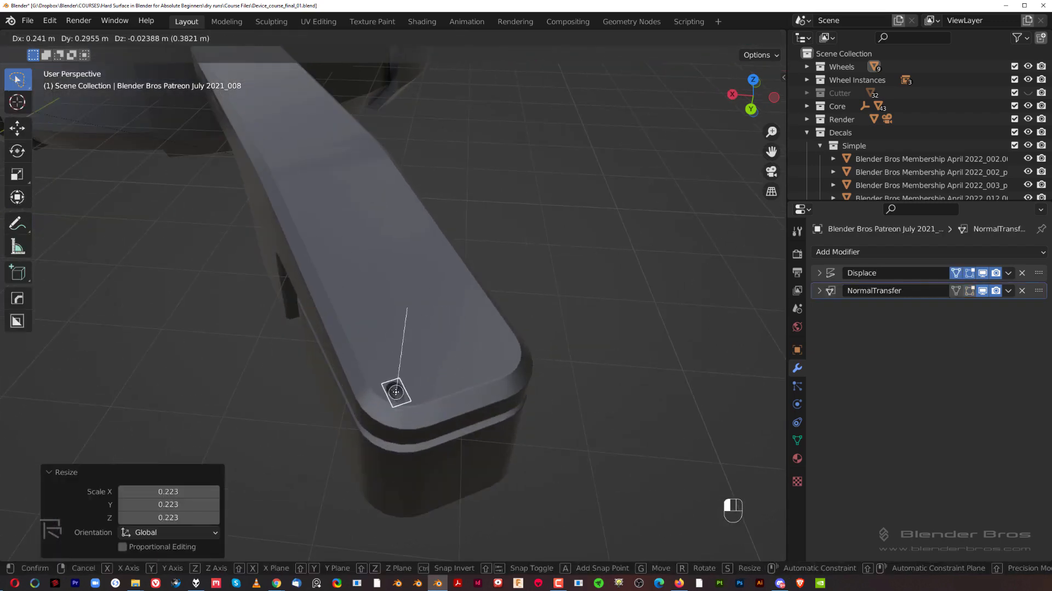
left_click(379, 369)
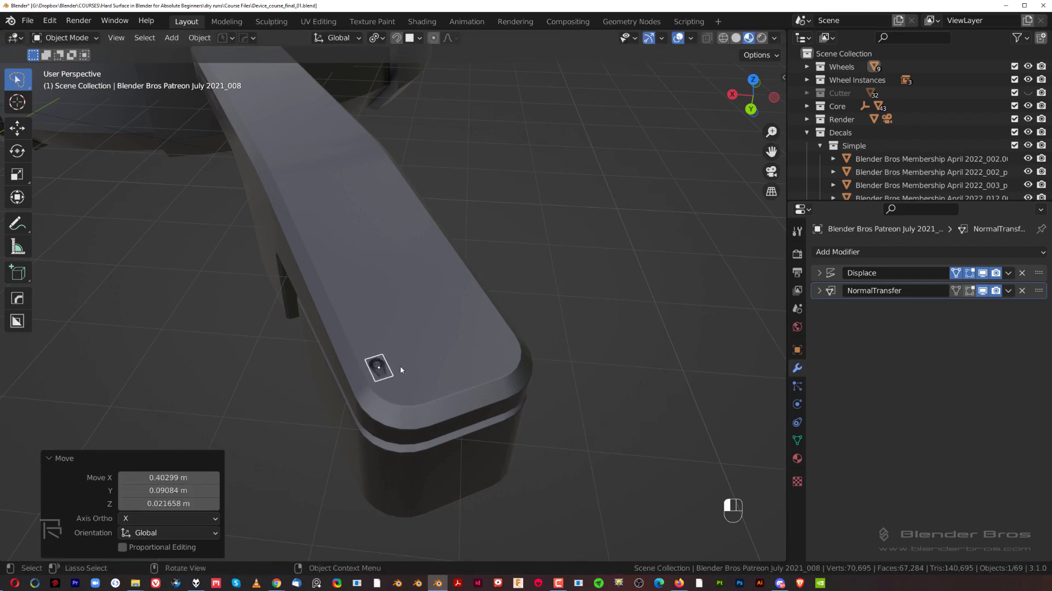
Step: Duplicate the small decal about 1.11 m along its local X axis to the opposite corner of the leg's end
key("shift+d")
key("x")
key("x")
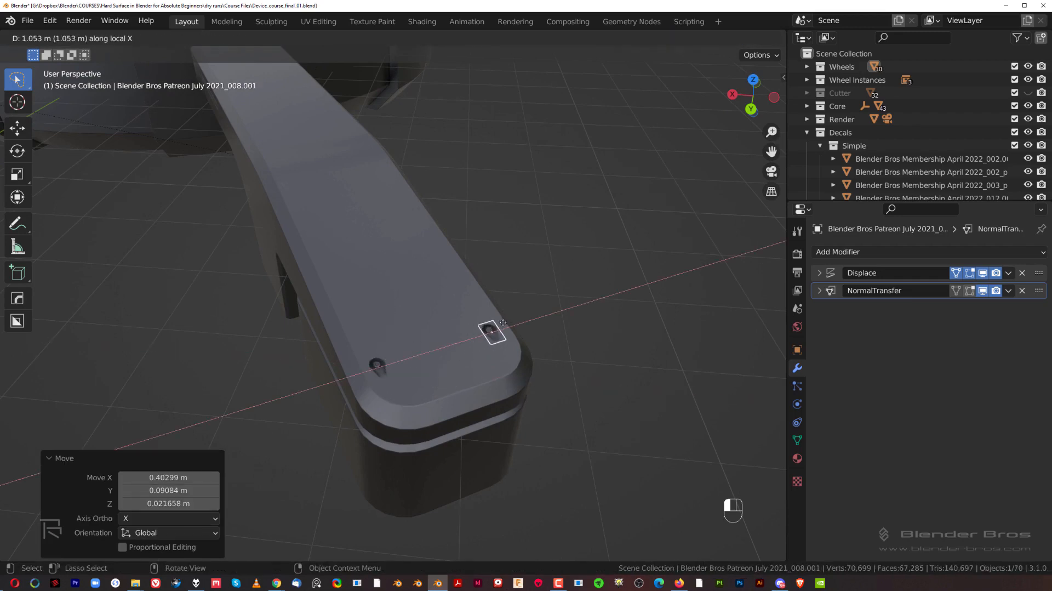
left_click(509, 320)
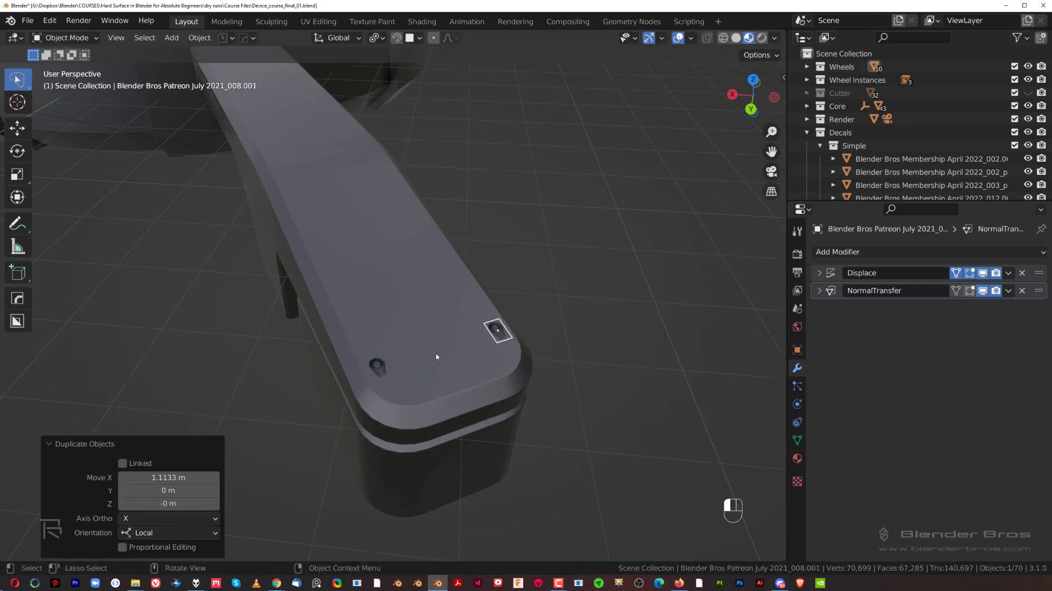
scroll(433, 359, "down", 6)
middle_click_drag(419, 368, 638, 351)
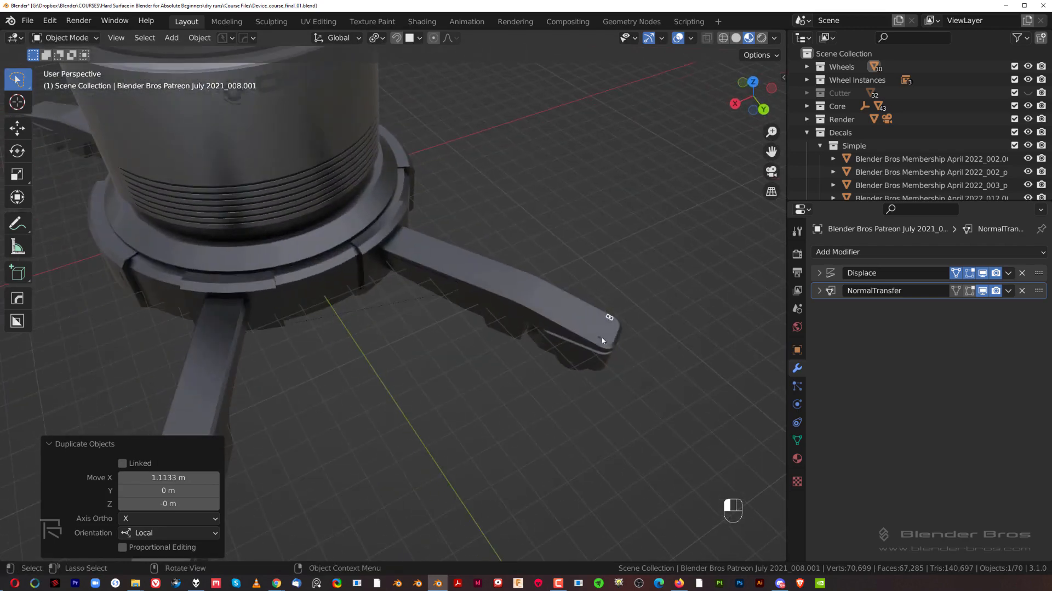
left_click(600, 343)
left_click(599, 339)
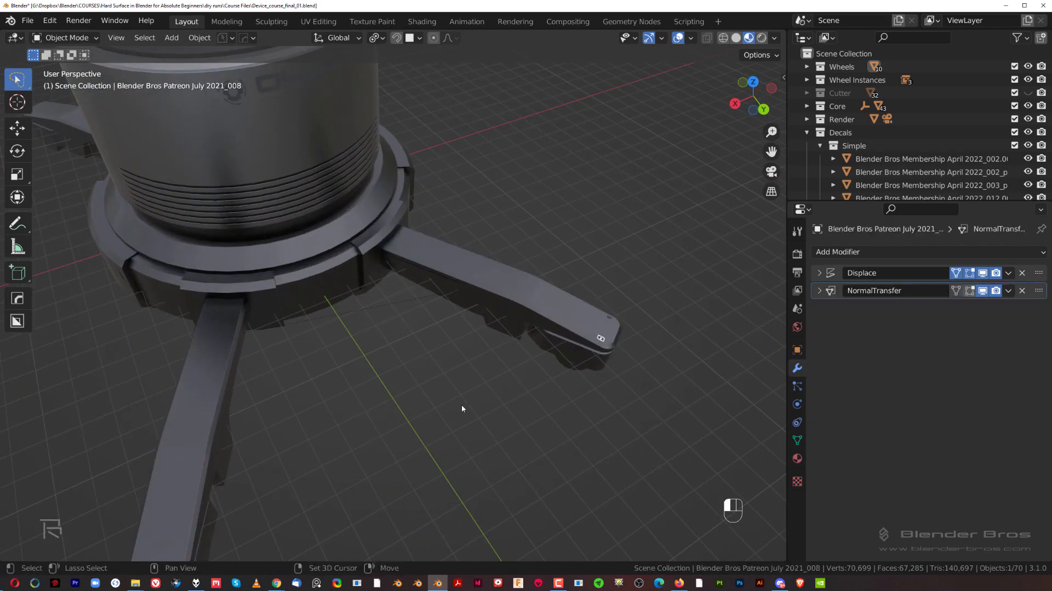
middle_click_drag(461, 404, 562, 320)
key("shift+d")
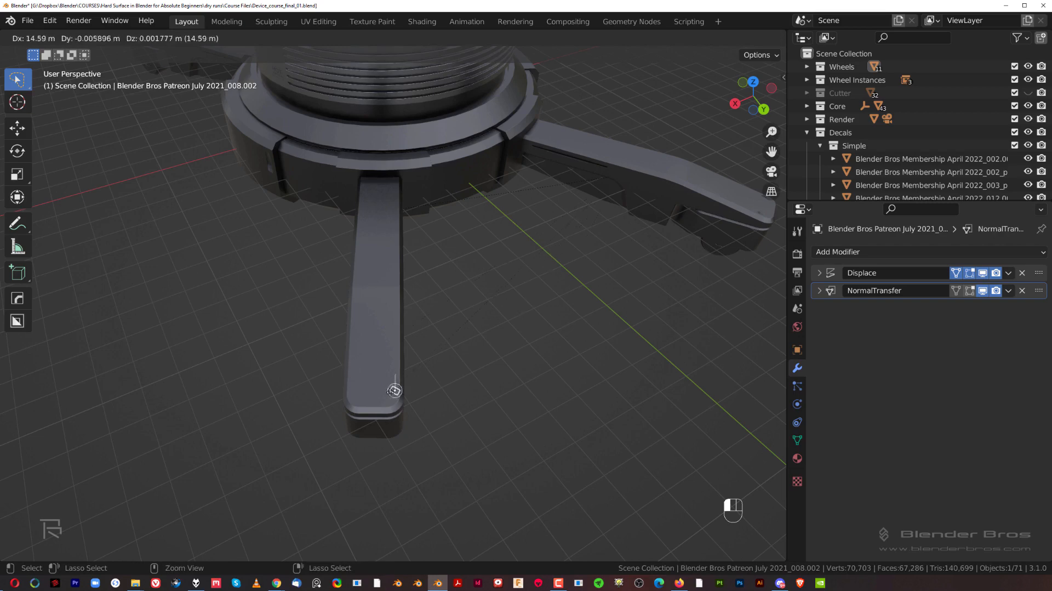
left_click(348, 395)
middle_click_drag(348, 395, 446, 359)
scroll(481, 377, "up", 5)
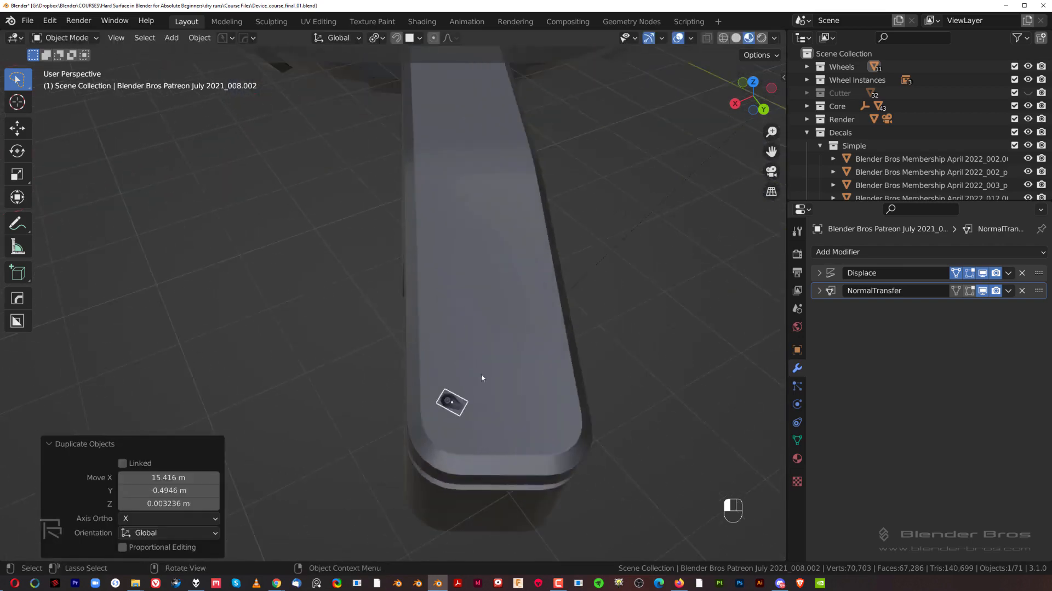
key("x")
left_click(419, 330)
Step: Snap the 3D cursor to the world origin at the centre of the base
scroll(427, 333, "down", 5)
middle_click_drag(471, 321, 411, 290)
left_click(405, 287)
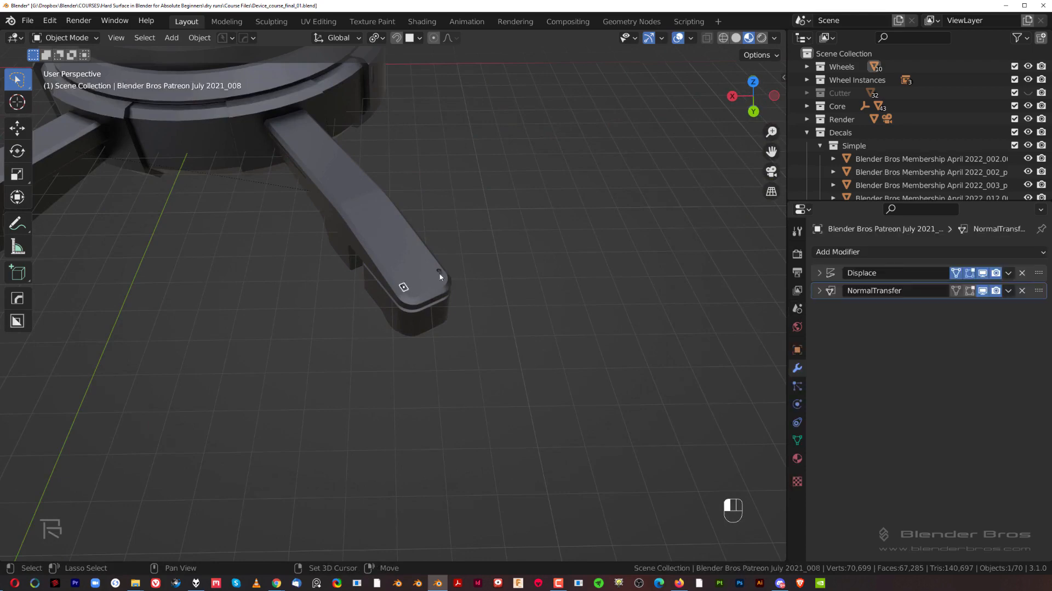
left_click(439, 275, "shift")
scroll(436, 279, "down", 2)
left_click(401, 292)
left_click(427, 282)
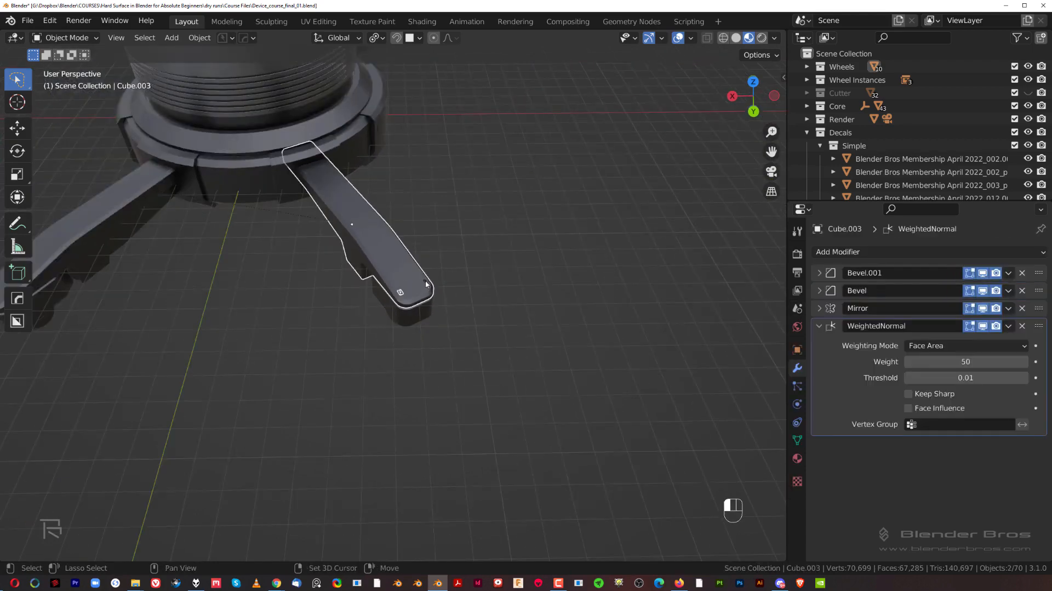
left_click(290, 125)
middle_click_drag(292, 199, 360, 215)
key("shift+s")
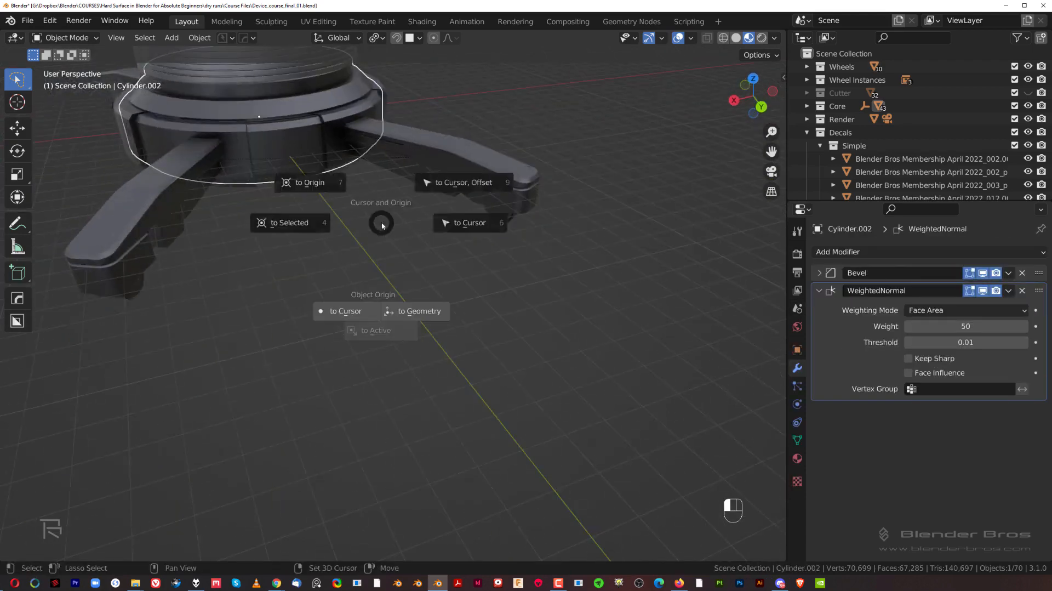
left_click(297, 180)
scroll(471, 229, "down", 2)
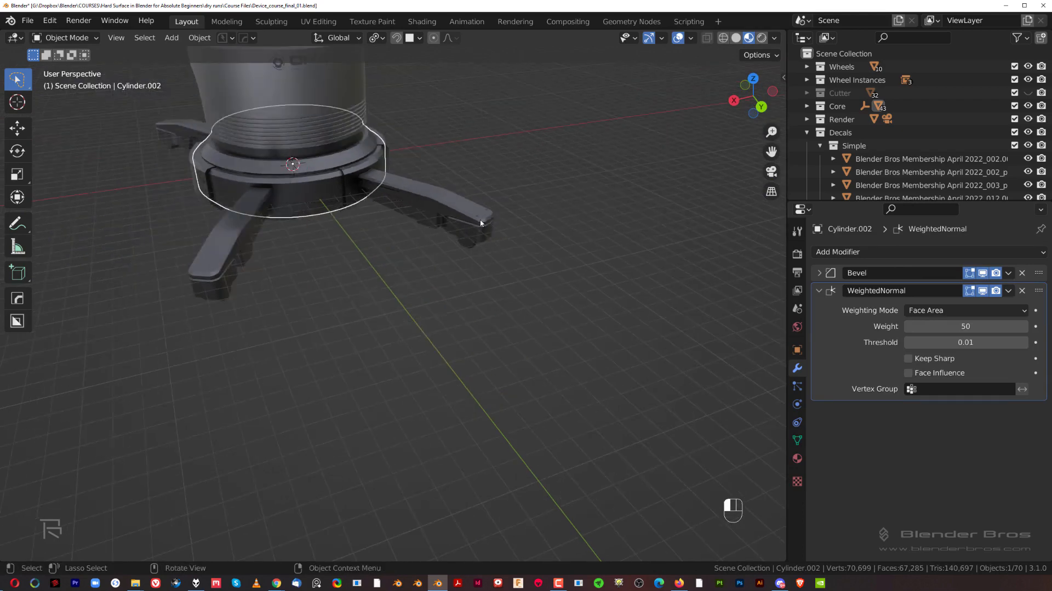
Step: Select both corner decals on the leg and, in top view, set the transform pivot point to 3D Cursor
left_click(479, 216)
key("alt+a")
middle_click_drag(478, 218, 366, 296, "shift")
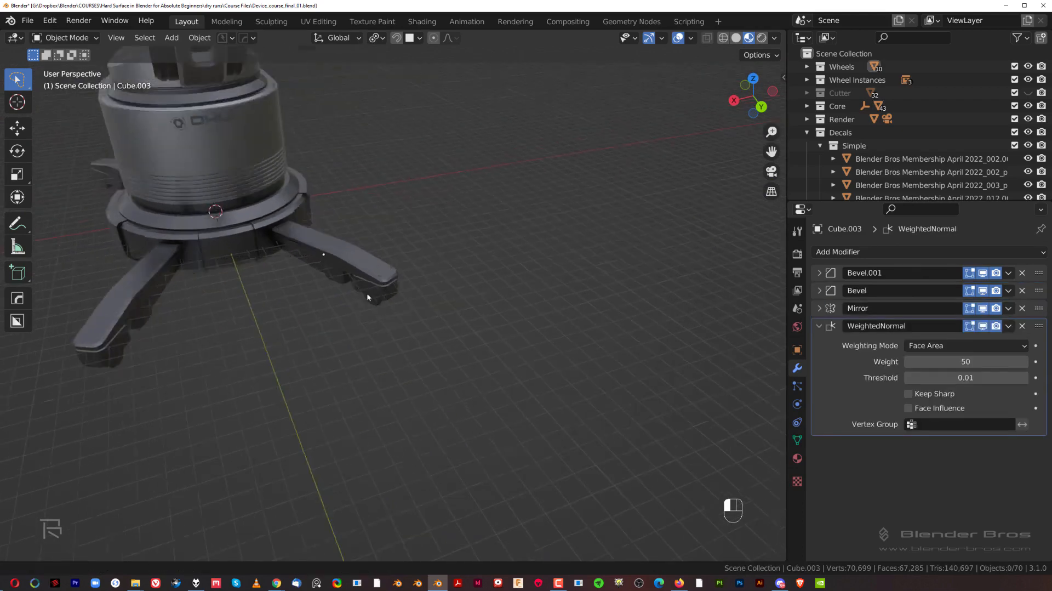
scroll(376, 285, "up", 5)
left_click(334, 236)
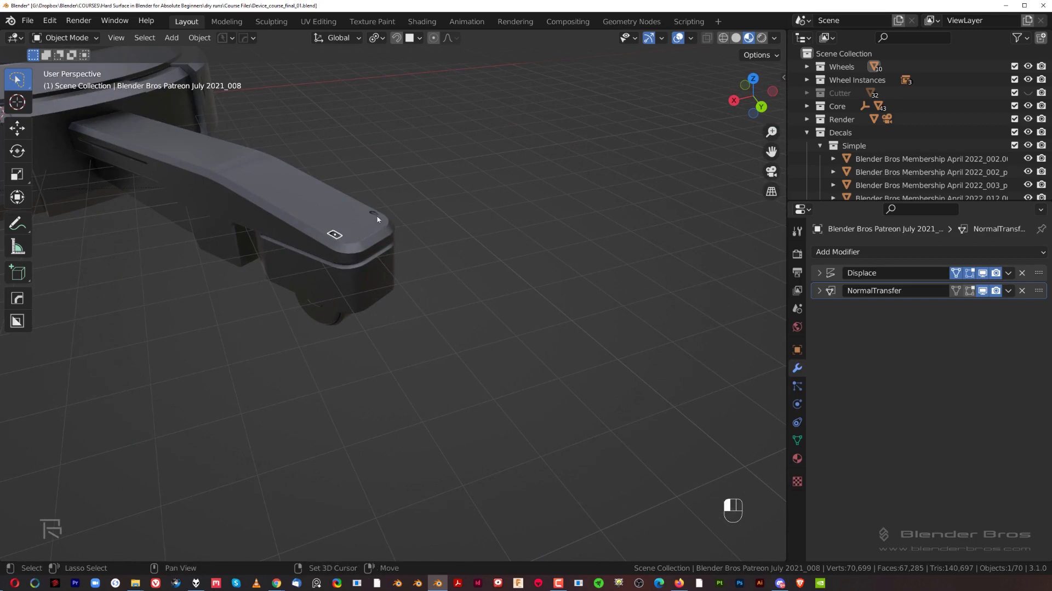
scroll(375, 215, "down", 7)
key("KP_7")
scroll(478, 237, "down", 5)
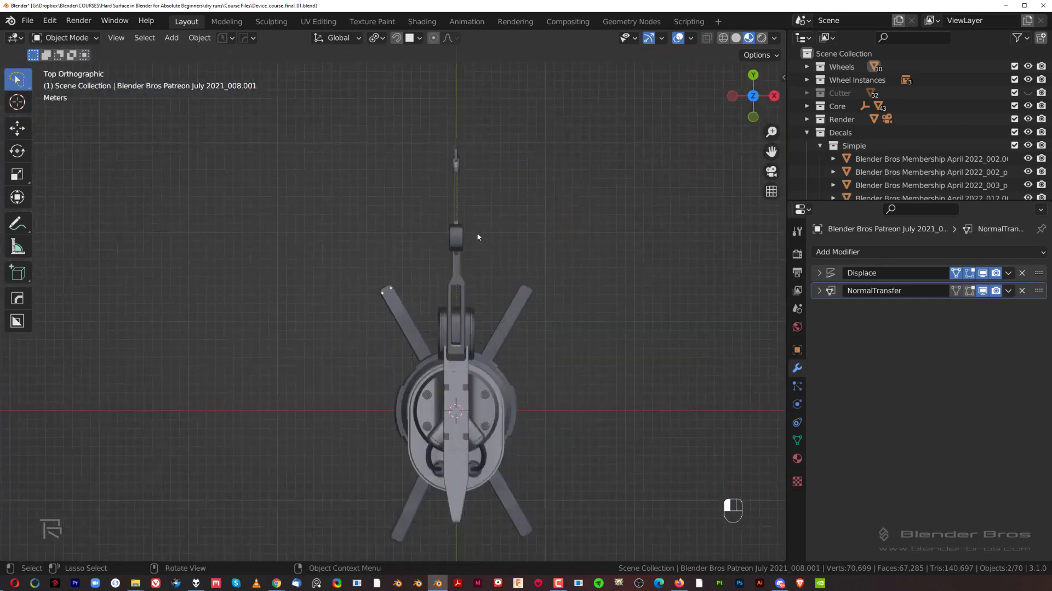
middle_click_drag(402, 305, 351, 299, "shift")
scroll(389, 323, "up", 3)
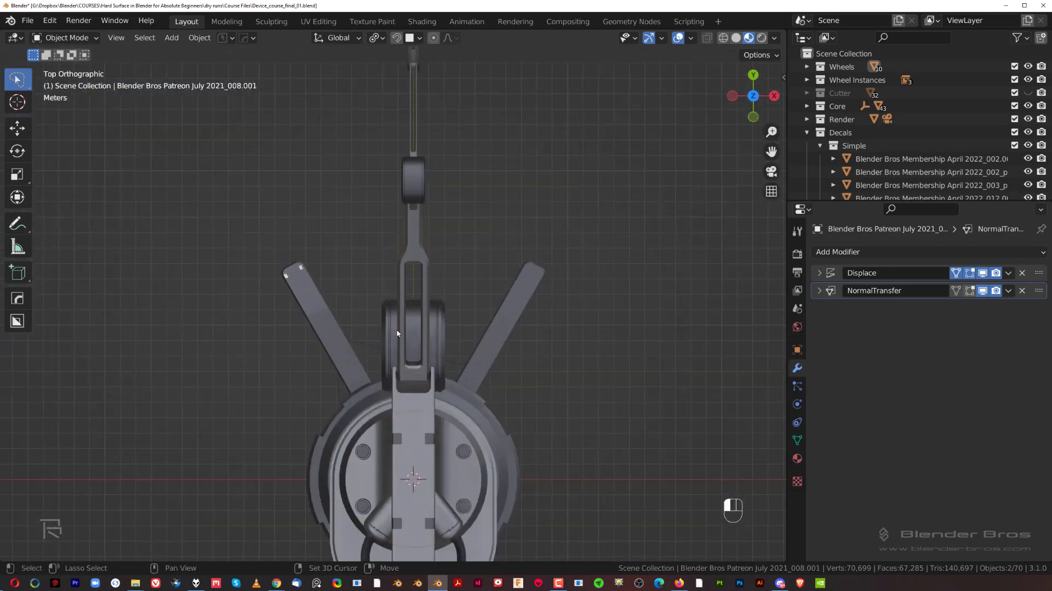
left_click(377, 37)
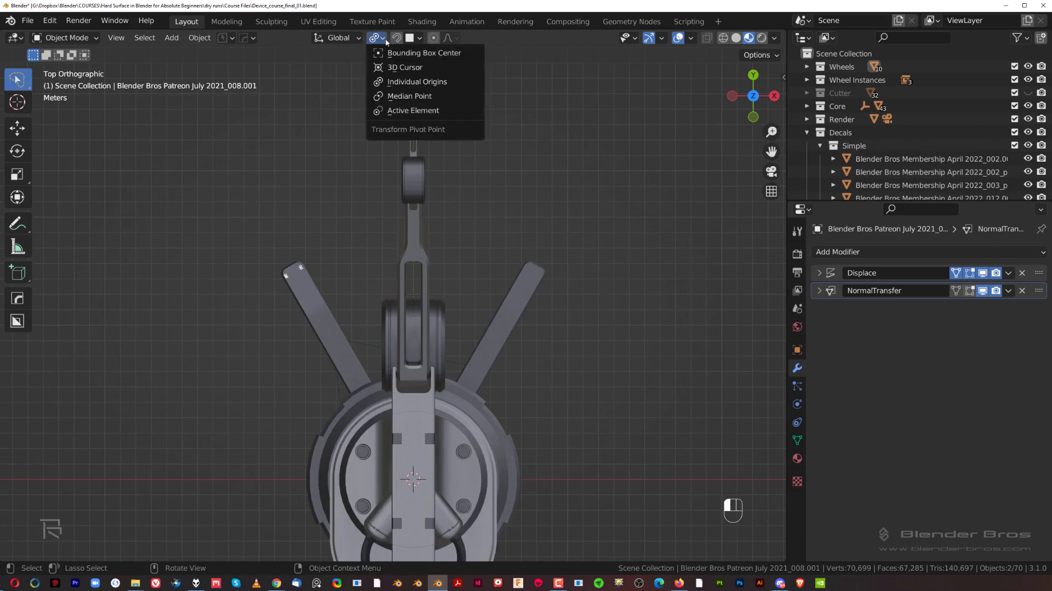
left_click(392, 72)
Step: Duplicate the decal pair and rotate the copy 60° about the base's centre onto the neighbouring leg
key("shift+d")
key("r")
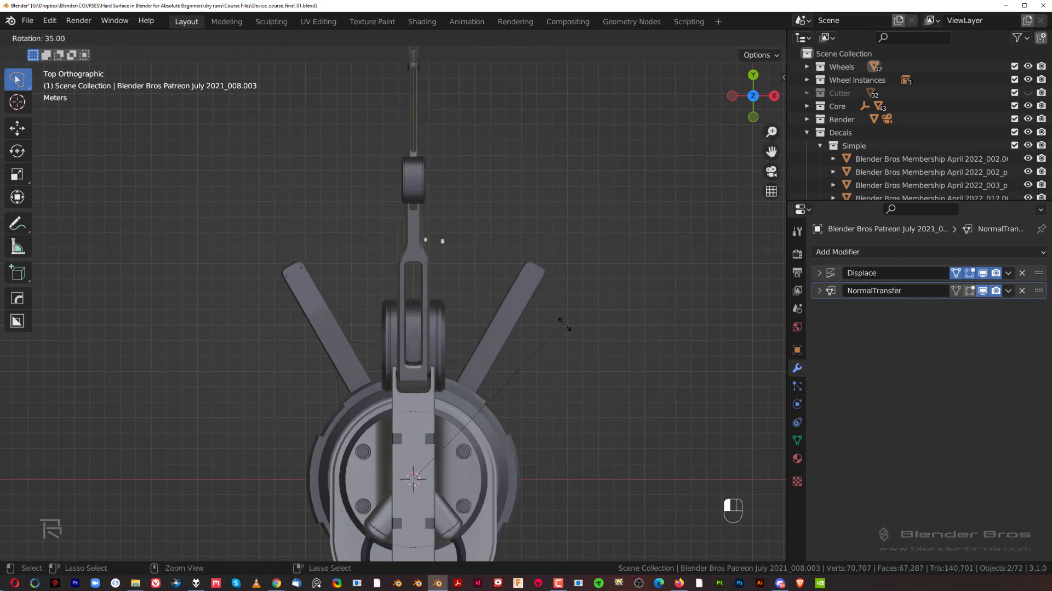
key("Return")
scroll(566, 415, "down", 3)
middle_click_drag(564, 415, 484, 280, "shift")
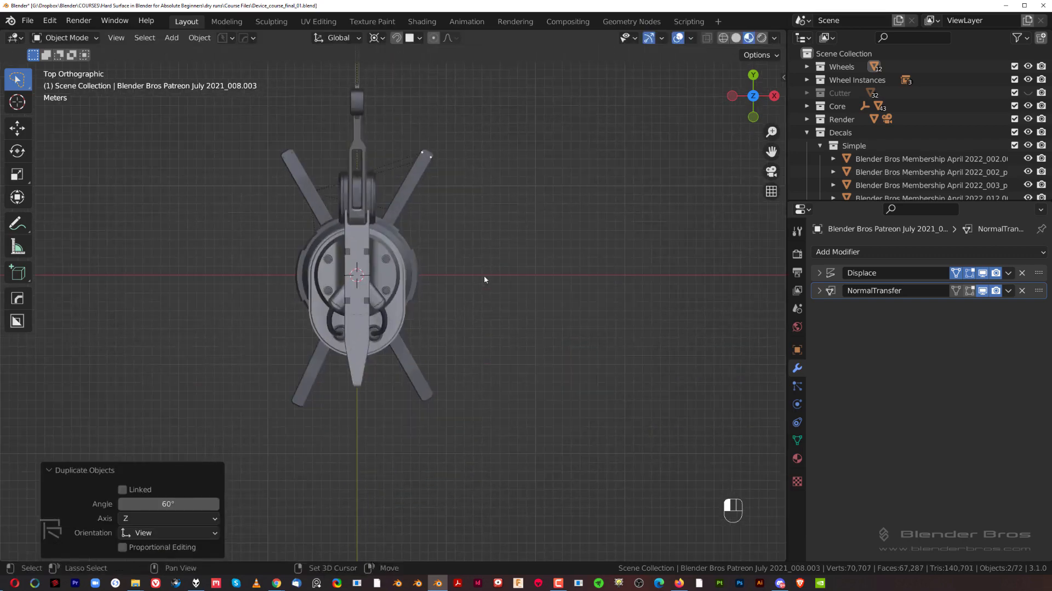
Step: Duplicate the decal pair onto the two remaining legs, rotating the copies 120° and 55° about the base's centre
key("shift+d")
key("r")
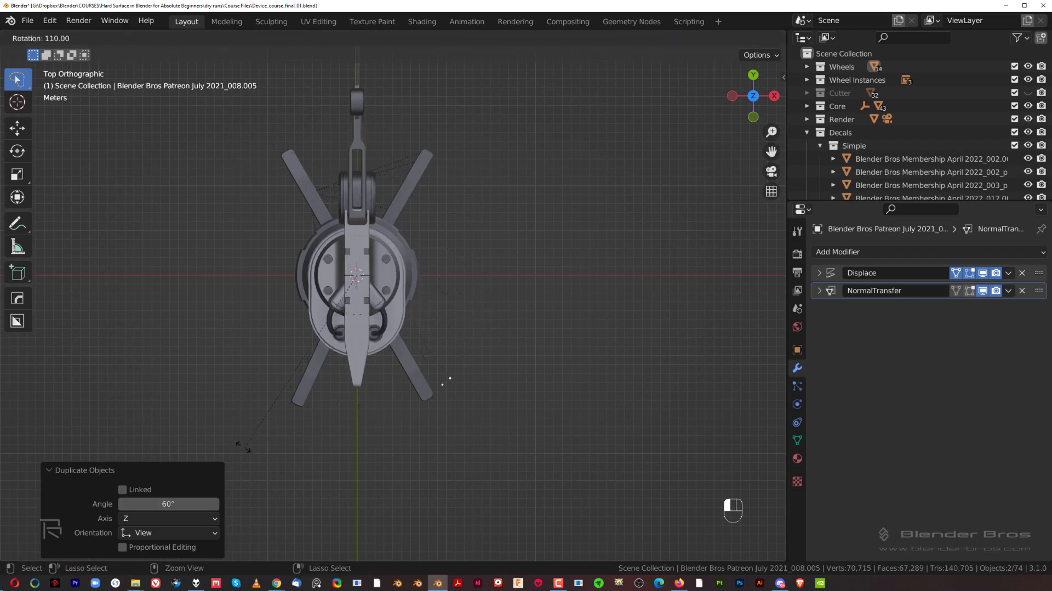
key("Return")
key("shift+d")
key("r")
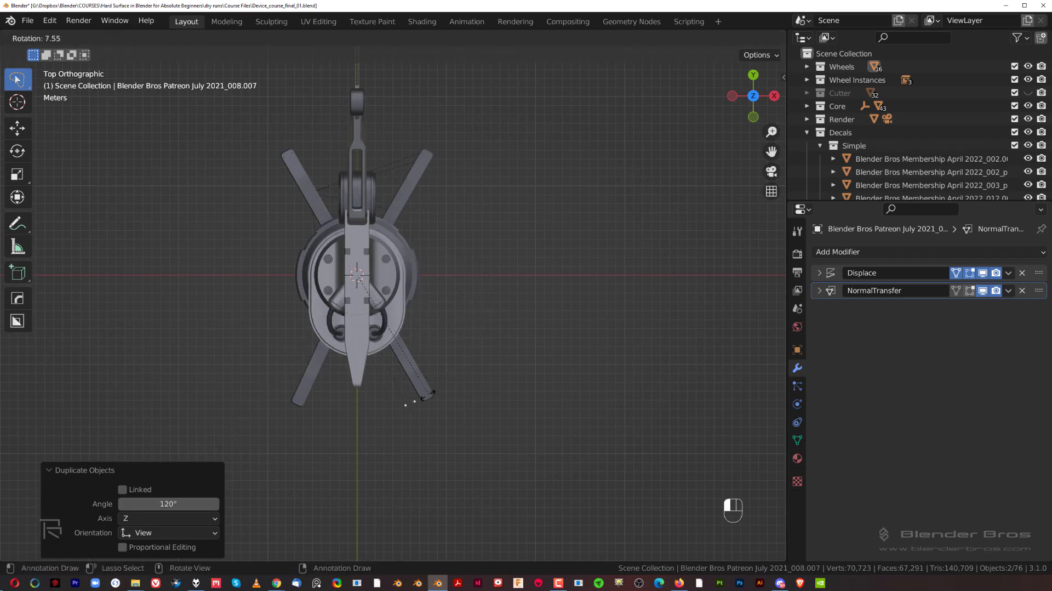
key("Return")
Step: Select all decals attached to the first leg and project them onto its surface
middle_click_drag(377, 383, 443, 217)
scroll(469, 222, "up", 3)
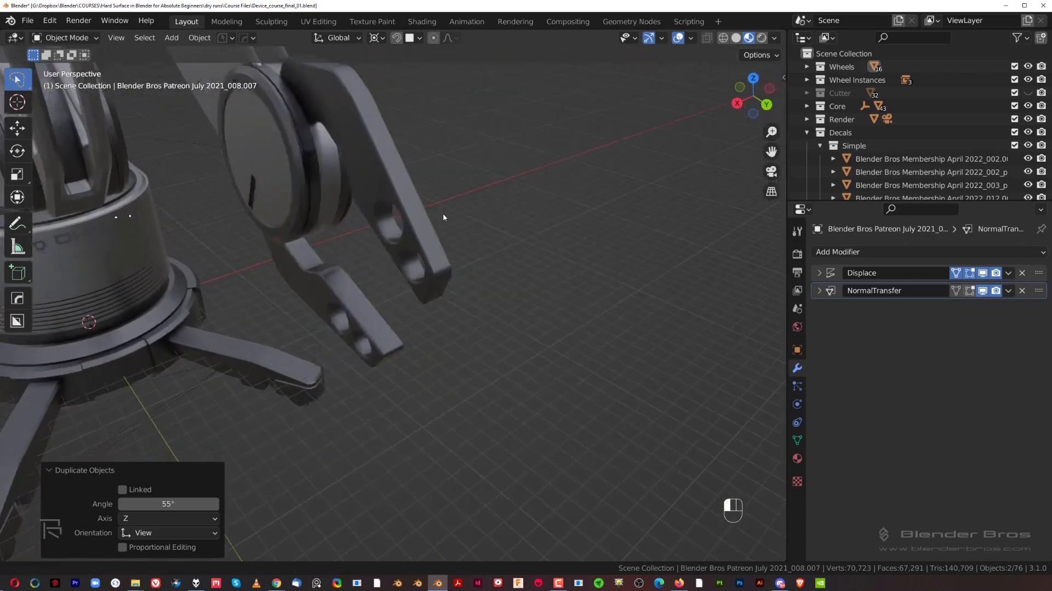
scroll(338, 398, "up", 3)
scroll(339, 394, "up", 4)
middle_click_drag(327, 384, 537, 224, "shift")
scroll(459, 345, "up", 3)
left_click(469, 344)
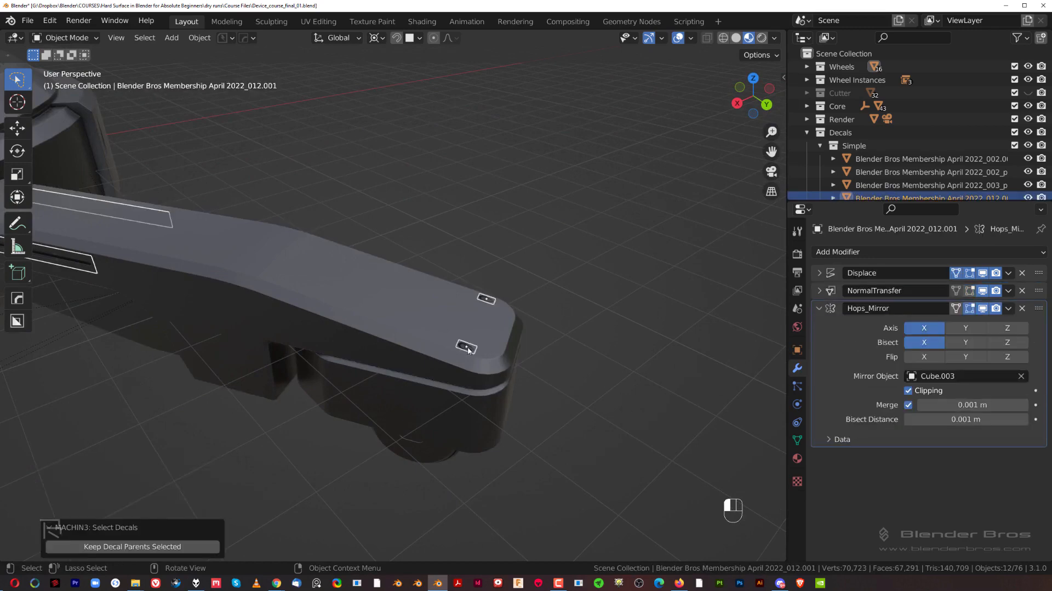
key("d")
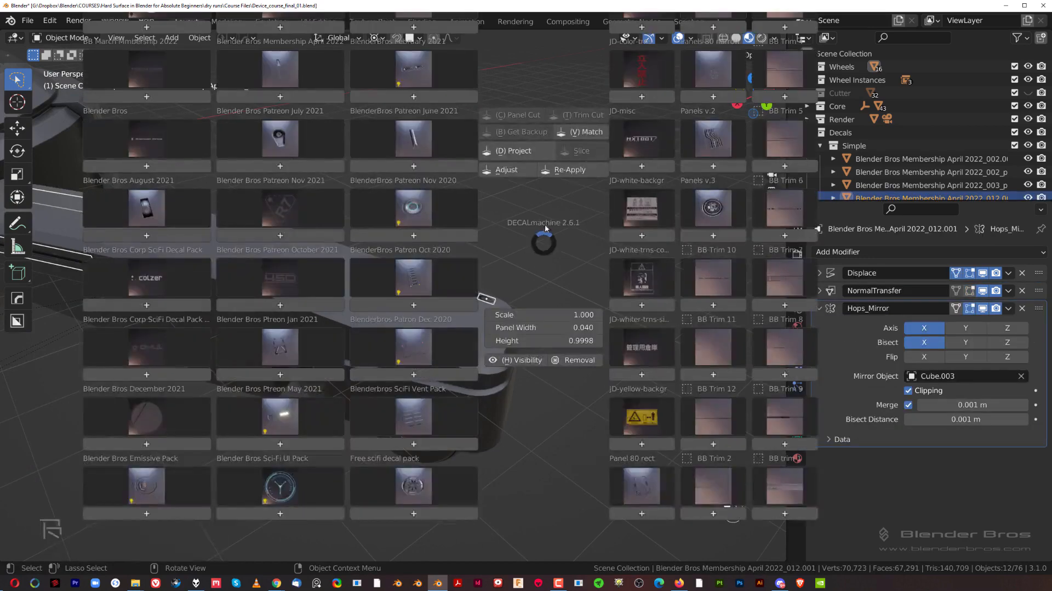
left_click(534, 156)
Step: Clear the selection and inspect the decals on the legs and the base from several angles
scroll(557, 257, "down", 7)
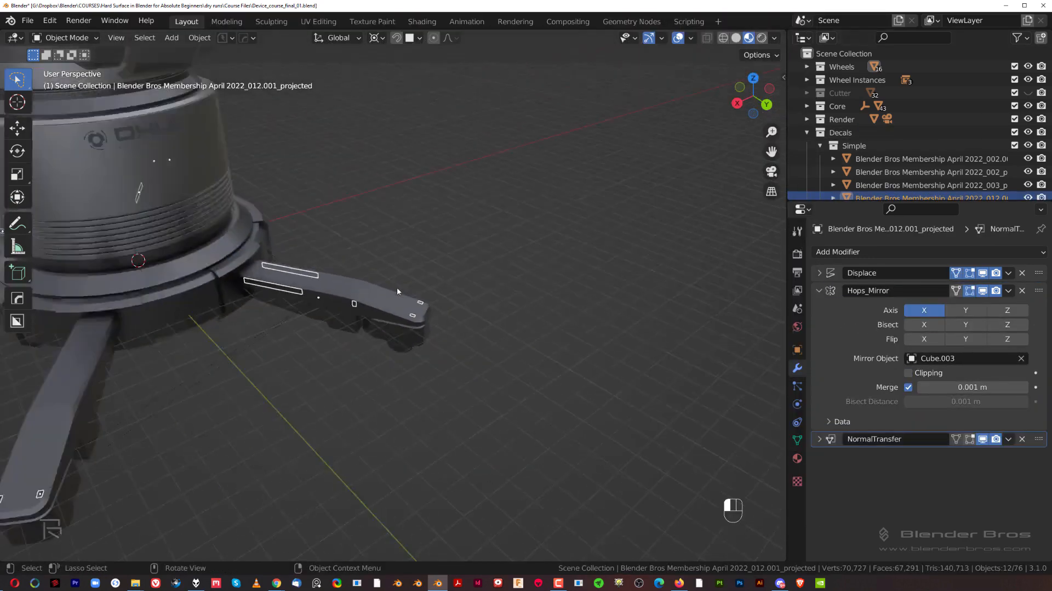
middle_click_drag(397, 287, 540, 215, "shift")
scroll(540, 215, "up", 4)
left_click(494, 261)
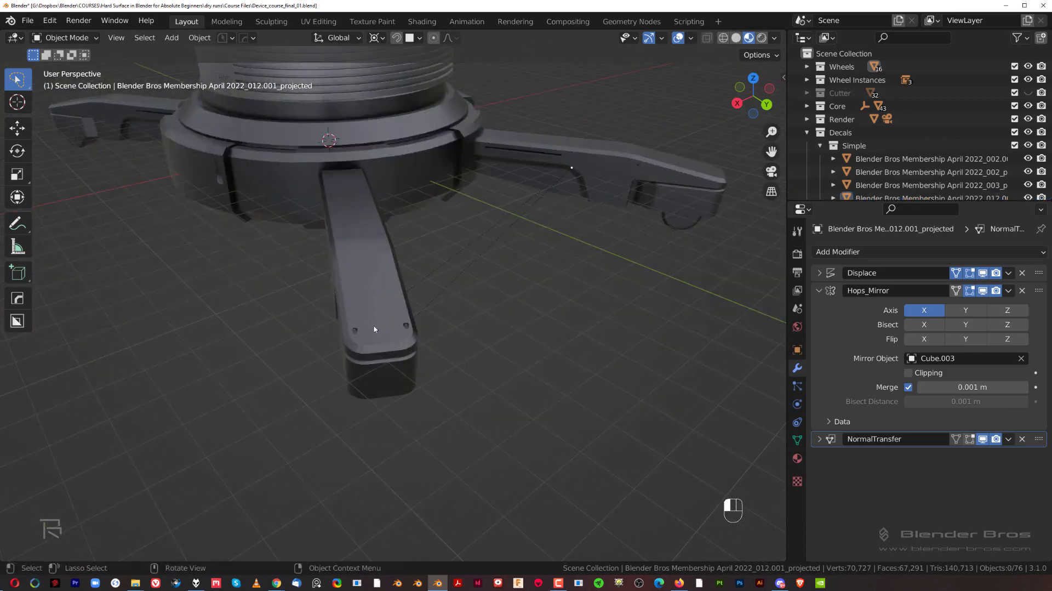
scroll(374, 329, "down", 3)
middle_click_drag(356, 314, 485, 263)
middle_click_drag(443, 257, 619, 286, "shift")
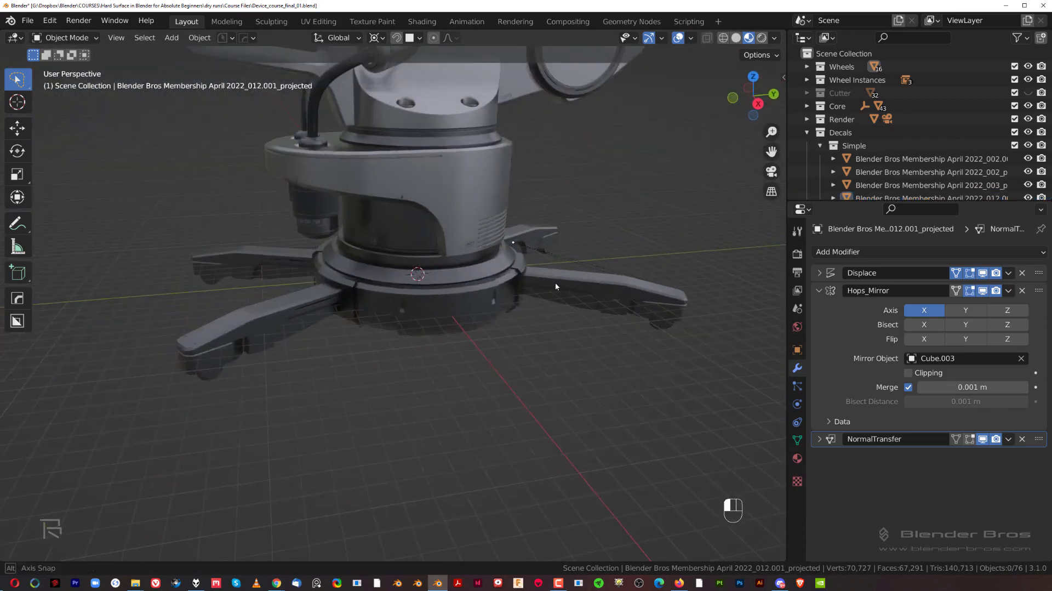
middle_click_drag(555, 287, 433, 278)
scroll(433, 277, "up", 4)
middle_click_drag(501, 282, 466, 250)
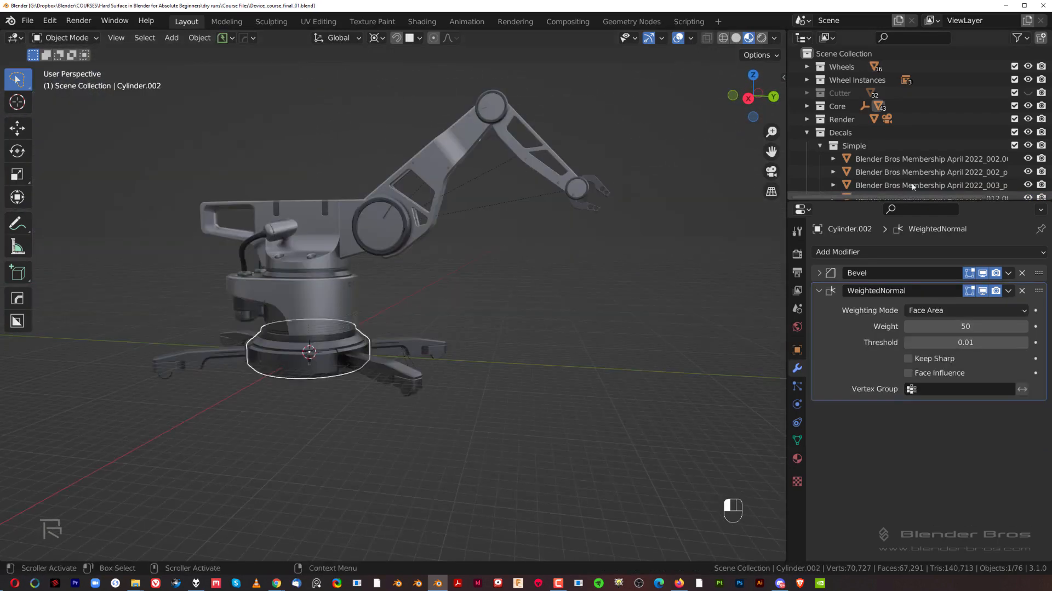
Step: Collapse the Decals collection and save an incremental version of the file as Device_course_final_02
left_click(807, 132)
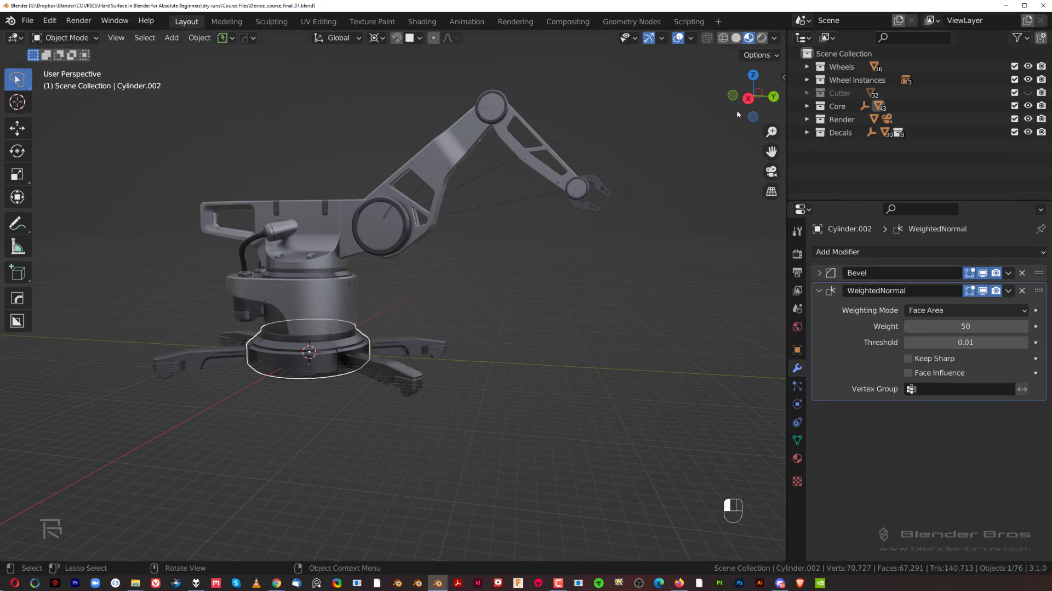
left_click(228, 39)
left_click(231, 86)
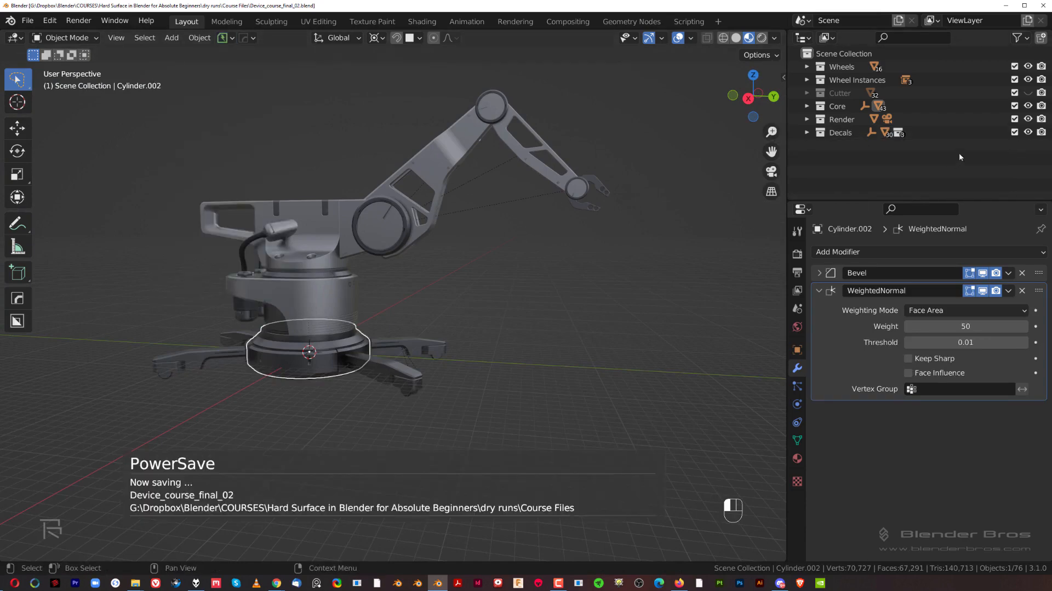
Step: Unhide the backdrop Plane.001 in the Render collection, select the camera and look through it
left_click(806, 118)
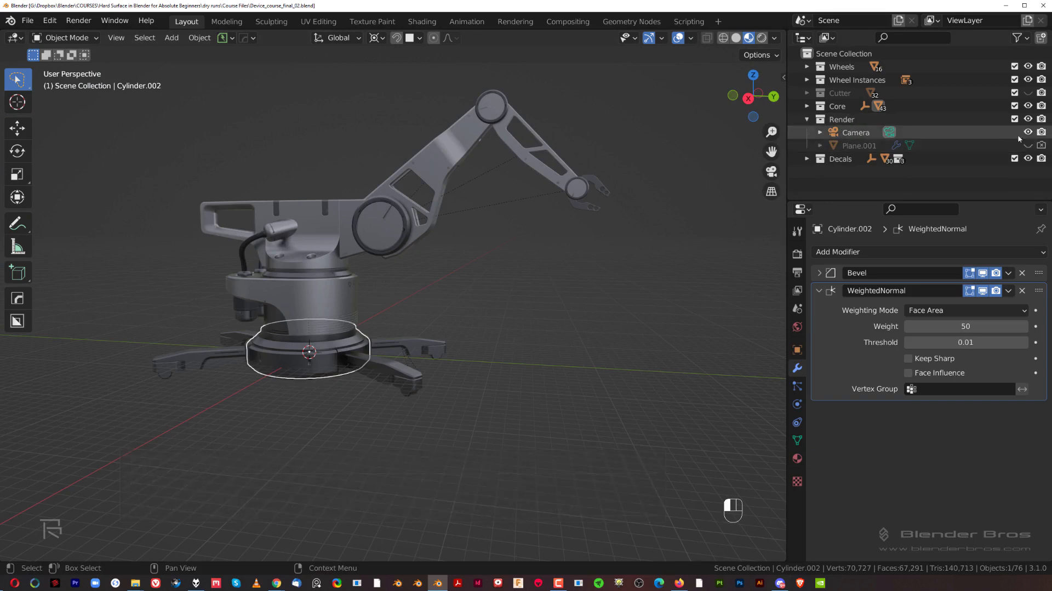
left_click(1028, 144)
scroll(569, 248, "down", 6)
scroll(453, 285, "up", 3)
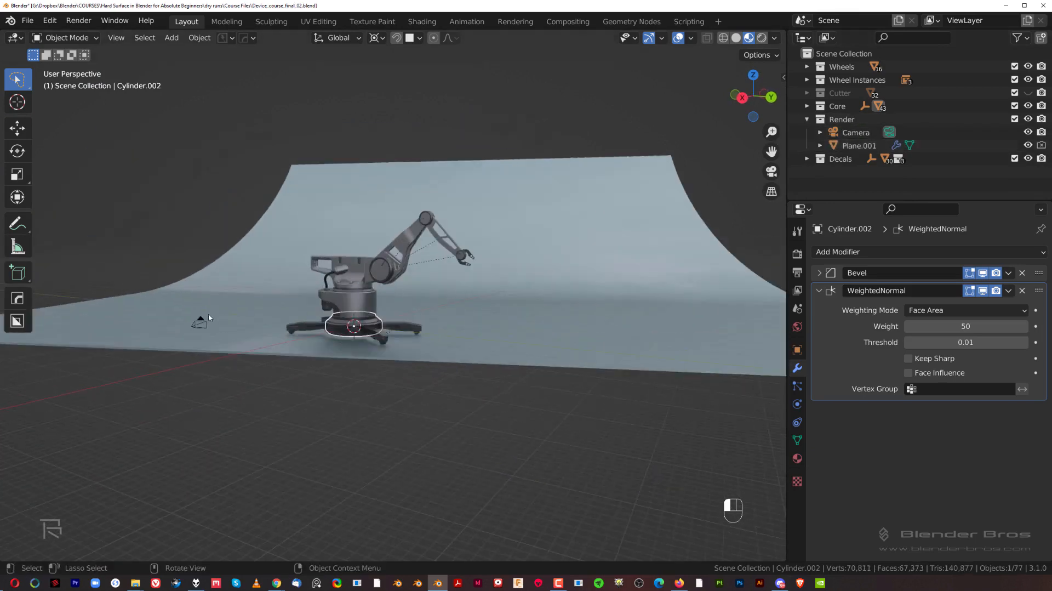
left_click(302, 312)
key("KP_0")
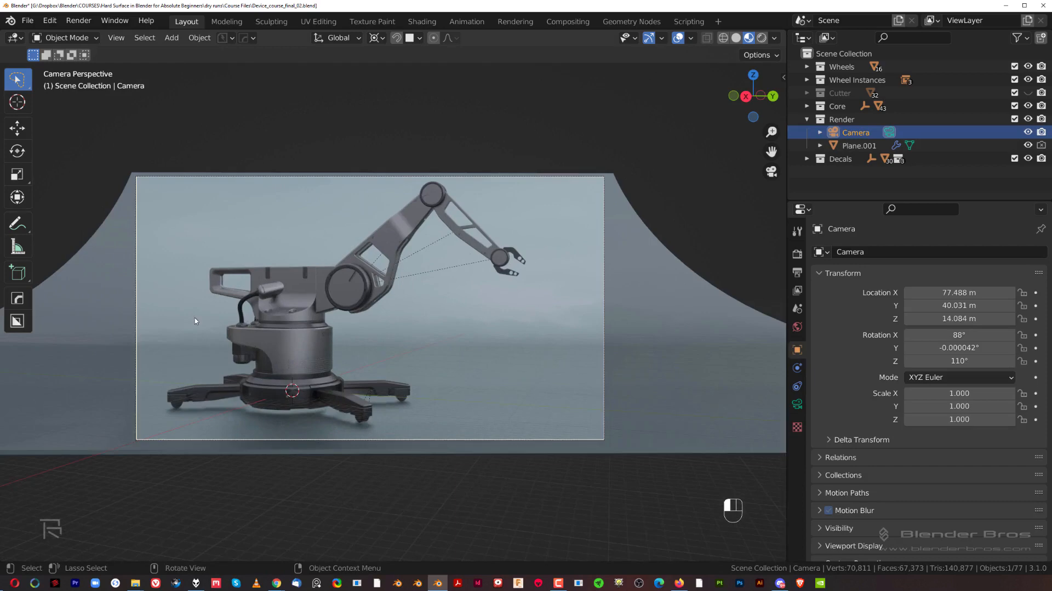
Step: Try a test render of the camera view, closing the render window
left_click(78, 24)
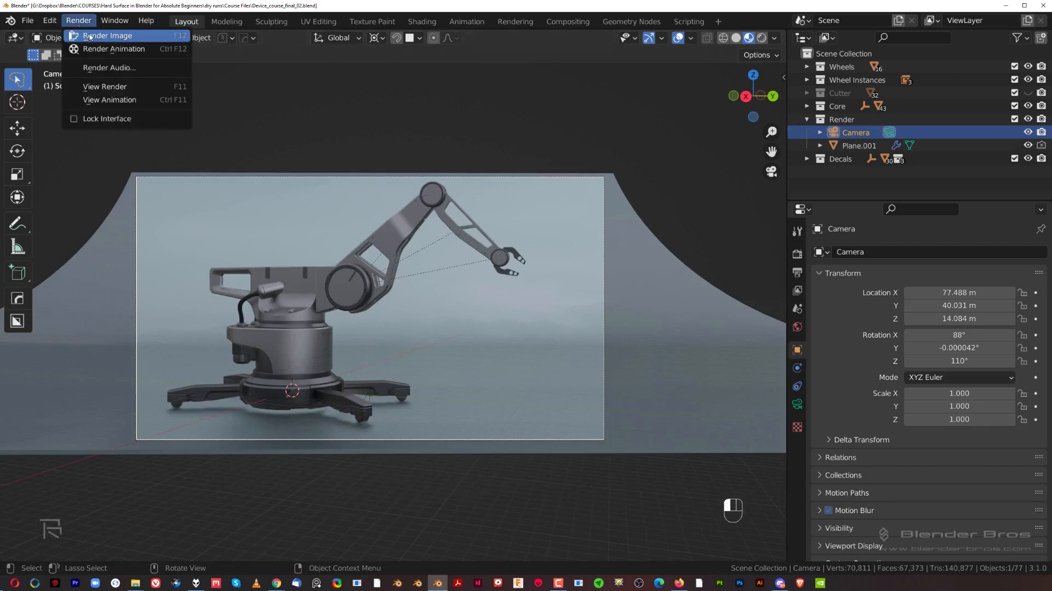
left_click(90, 37)
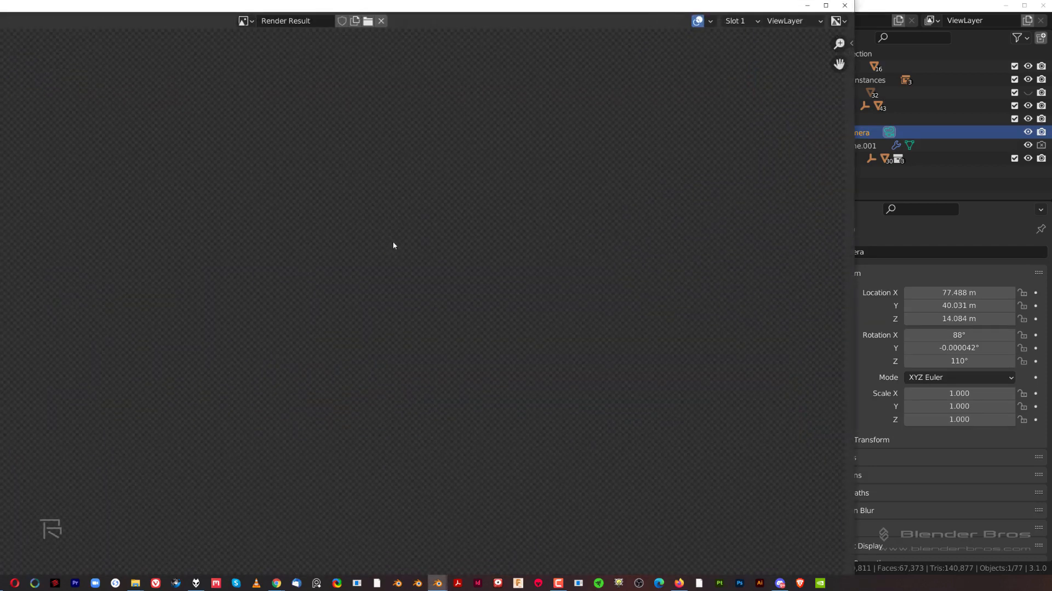
scroll(407, 257, "up", 2)
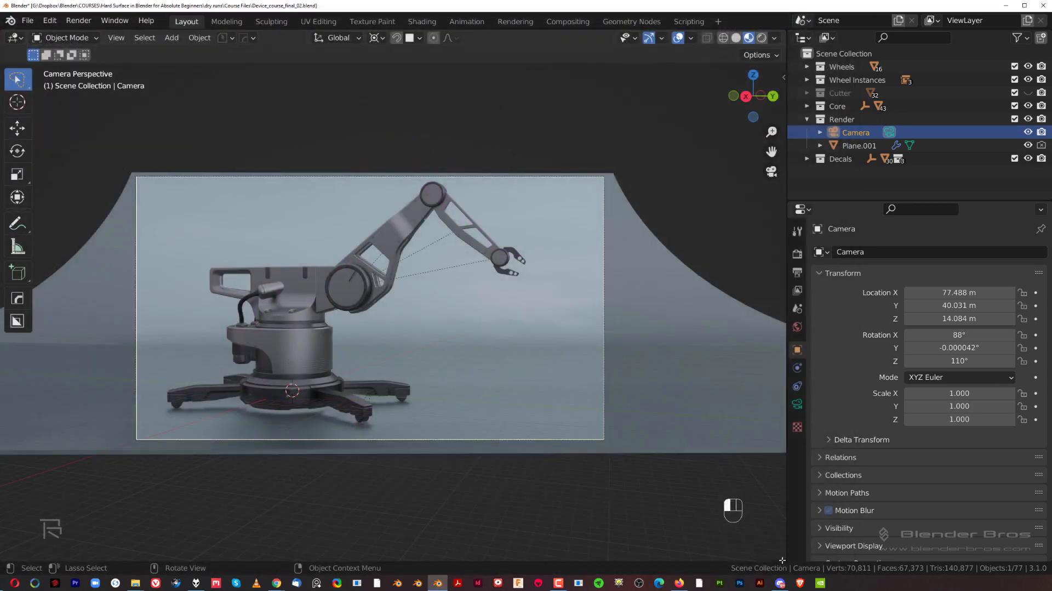
Step: Split the 3D viewport horizontally and turn the lower area into a Shader Editor showing the World nodes
left_click_drag(784, 453, 771, 454)
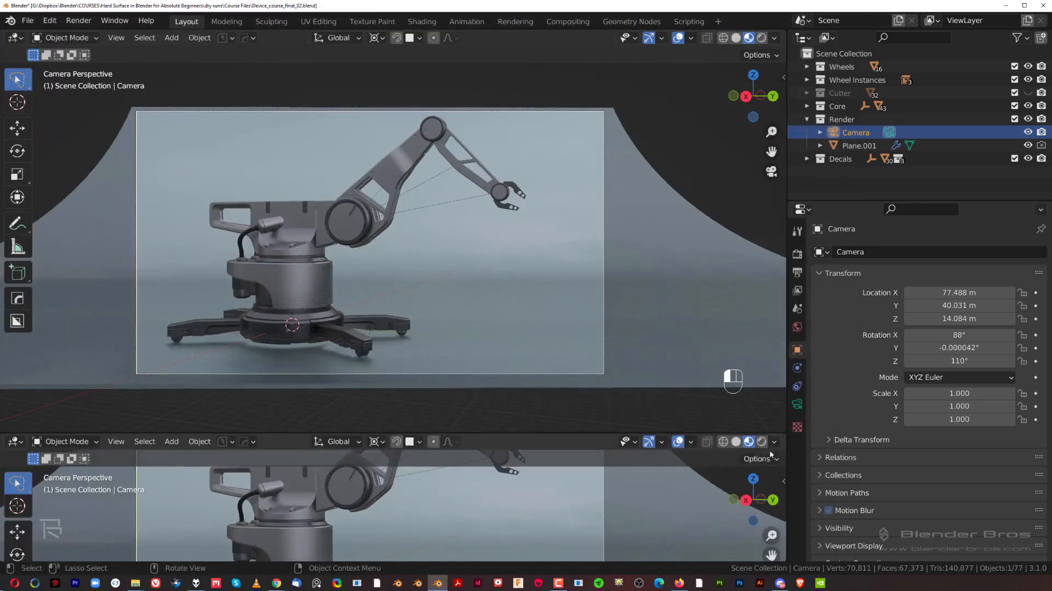
left_click(15, 442)
left_click(34, 396)
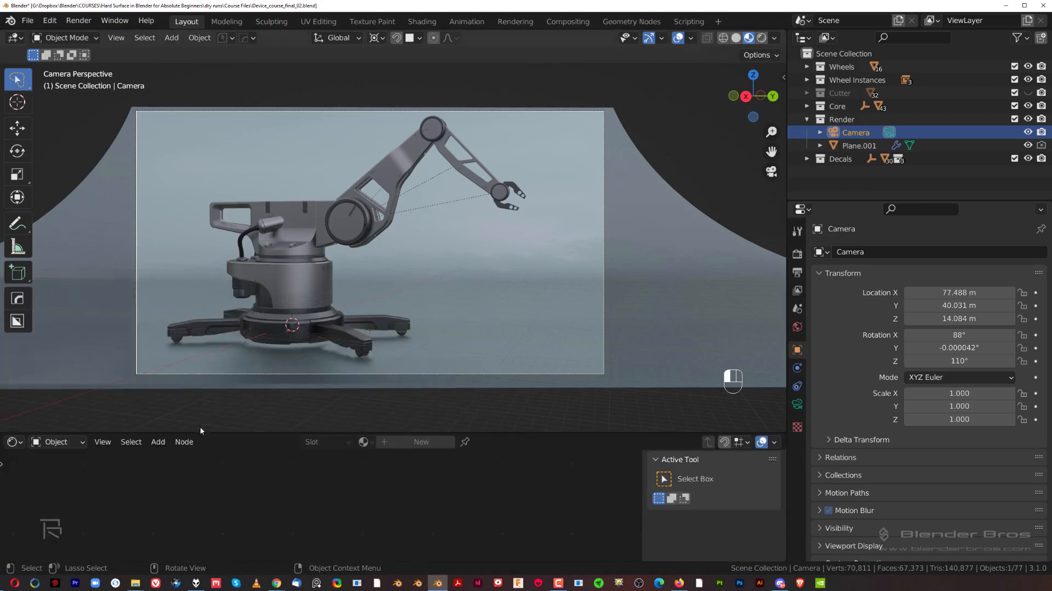
left_click(57, 442)
left_click(61, 467)
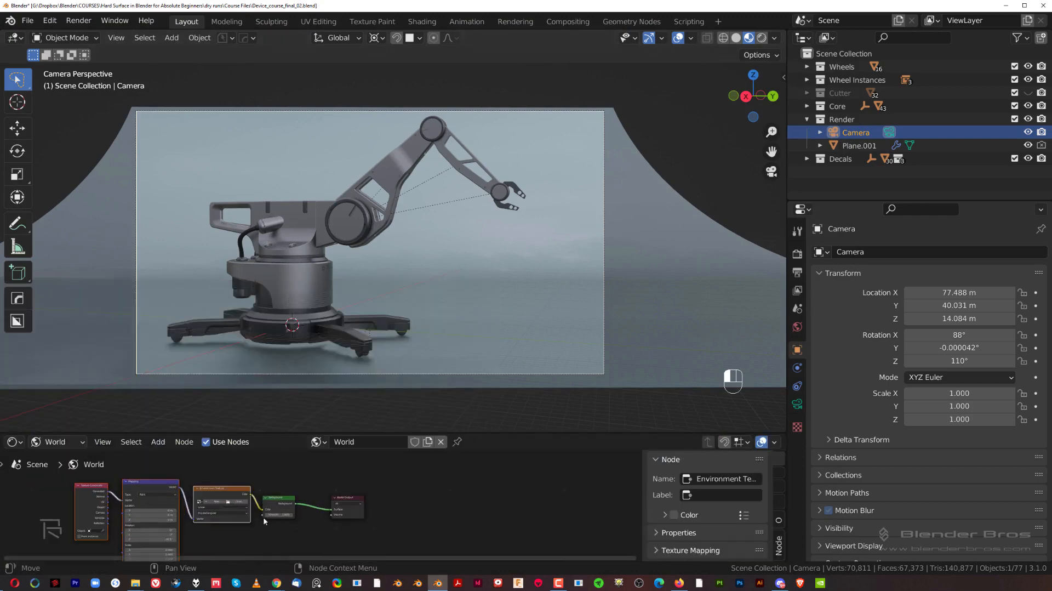
Step: Open abandoned_slipway_4k.hdr from the HDRI folder in the World's Environment Texture node
scroll(202, 505, "up", 1)
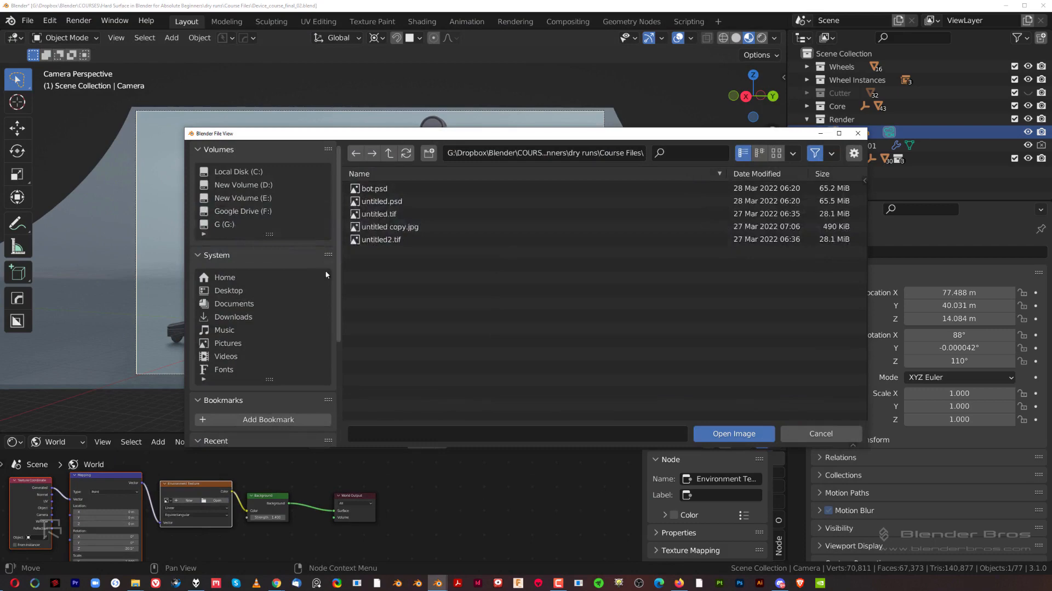
left_click(257, 289)
left_click(400, 253)
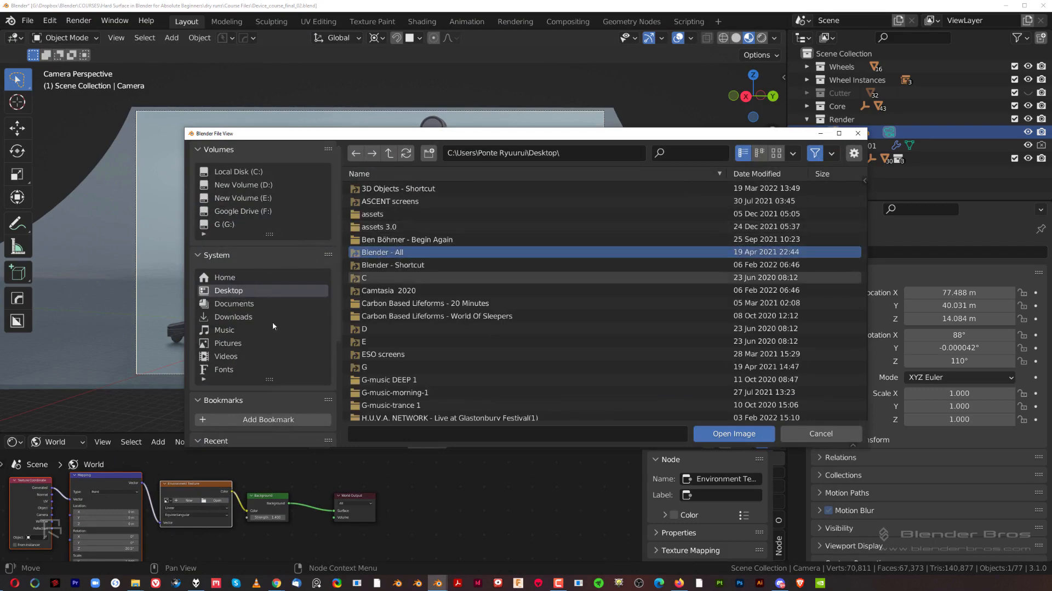
scroll(266, 332, "down", 5)
left_click(236, 411)
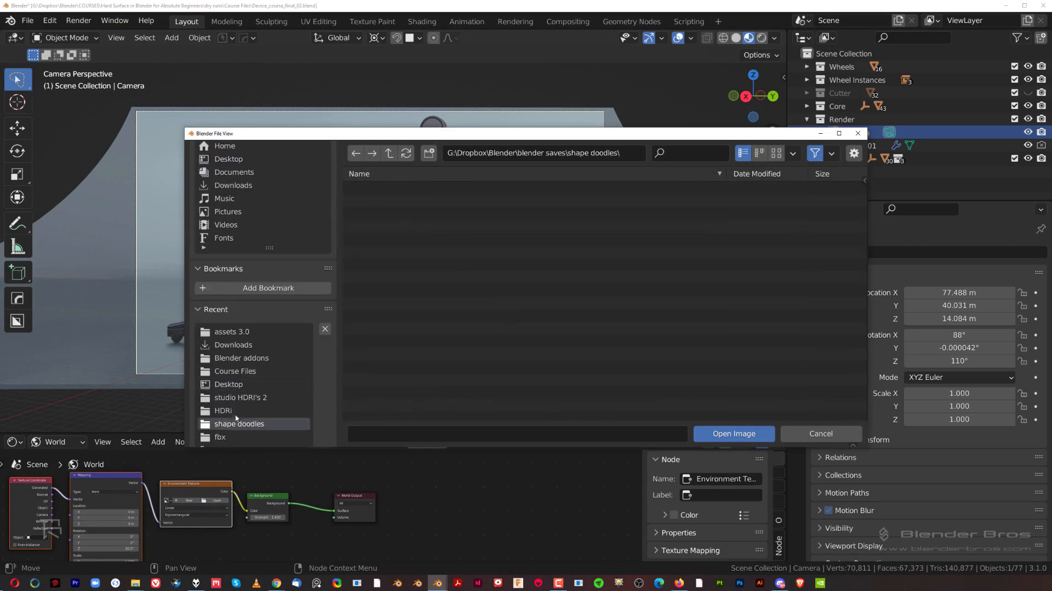
left_click(449, 227)
double_click(450, 232)
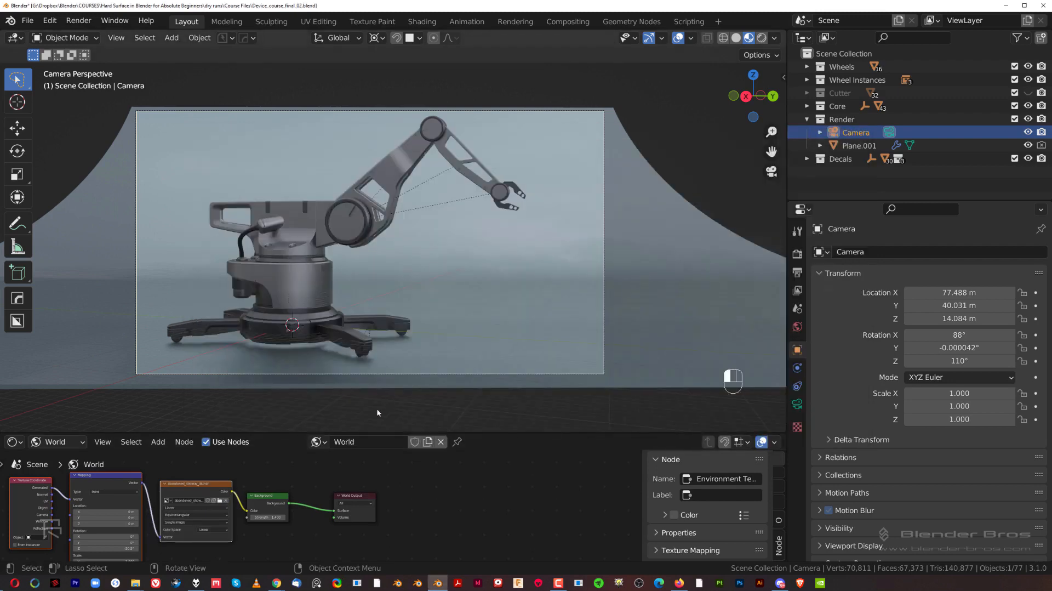
Step: Replace the Environment Texture's image with abandoned_slipway_16k.hdr and deselect the camera
left_click(220, 500)
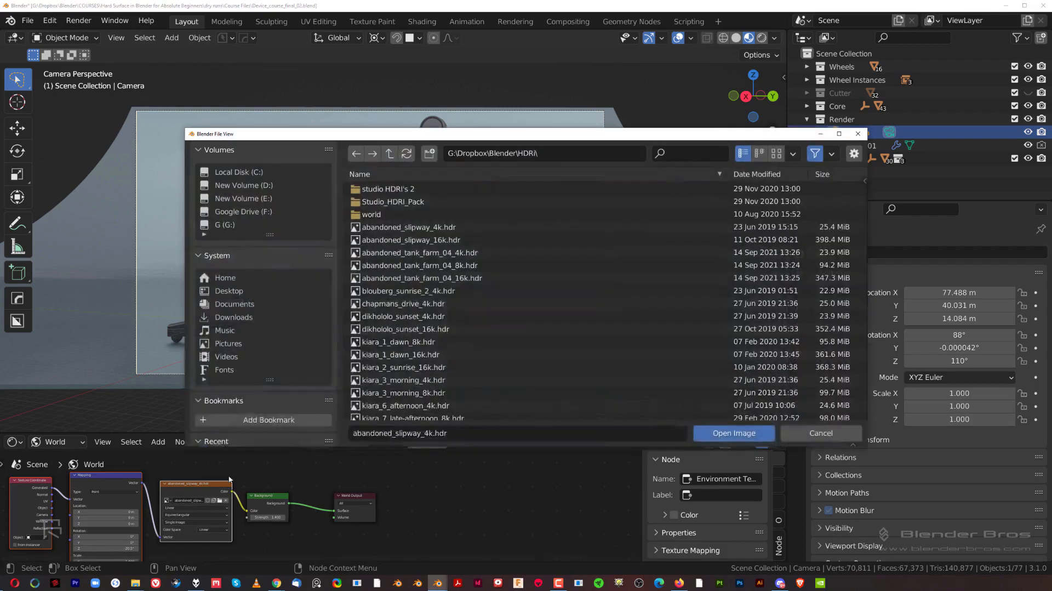
left_click(446, 239)
left_click(732, 431)
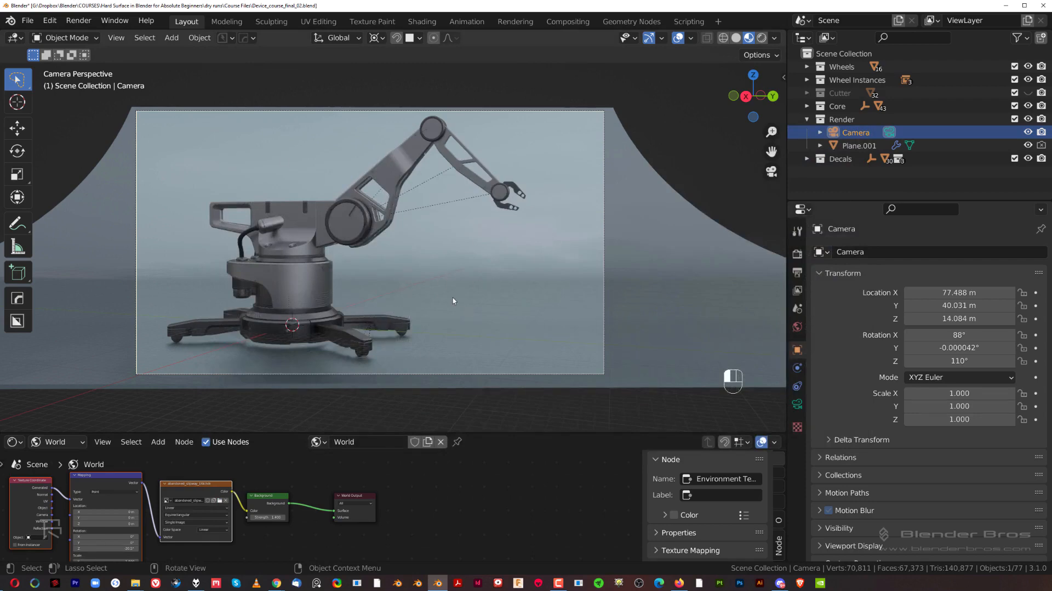
left_click(323, 409)
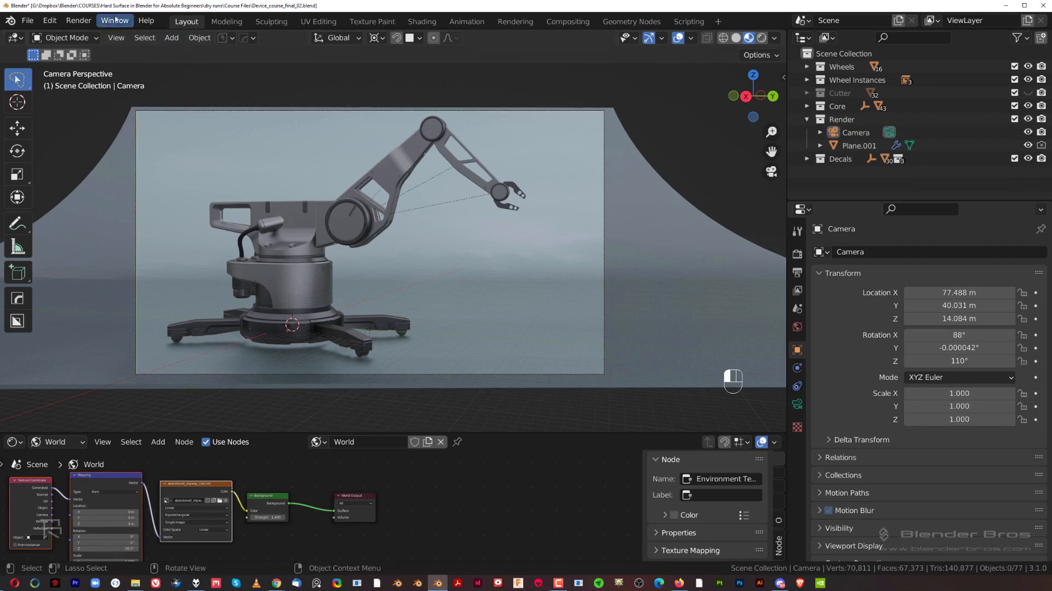
Step: Render the camera view as an image and inspect the decals and grooves in the result up close
left_click(78, 20)
left_click(102, 37)
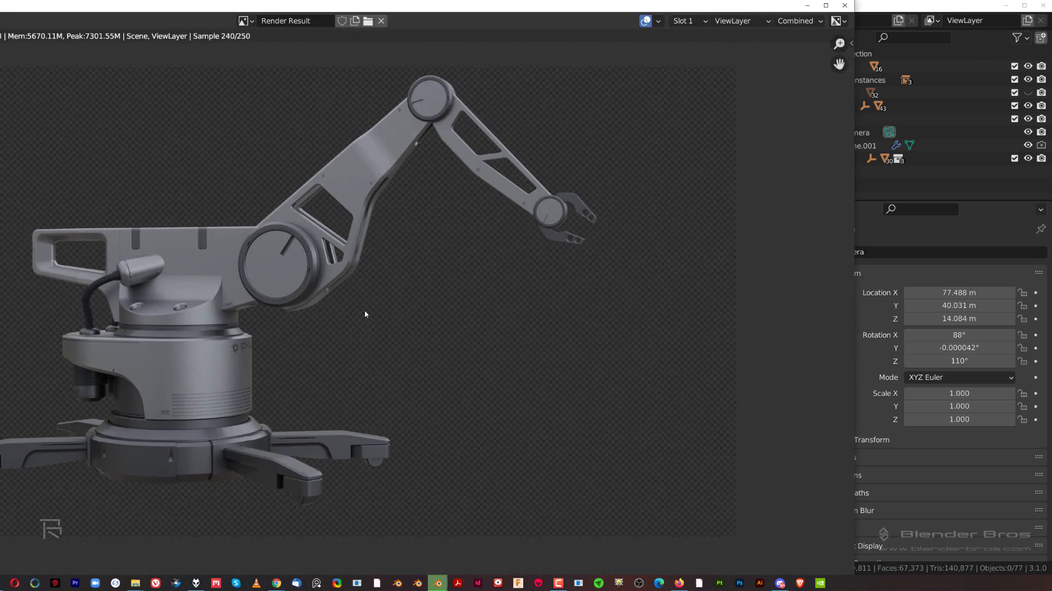
scroll(235, 295, "up", 4)
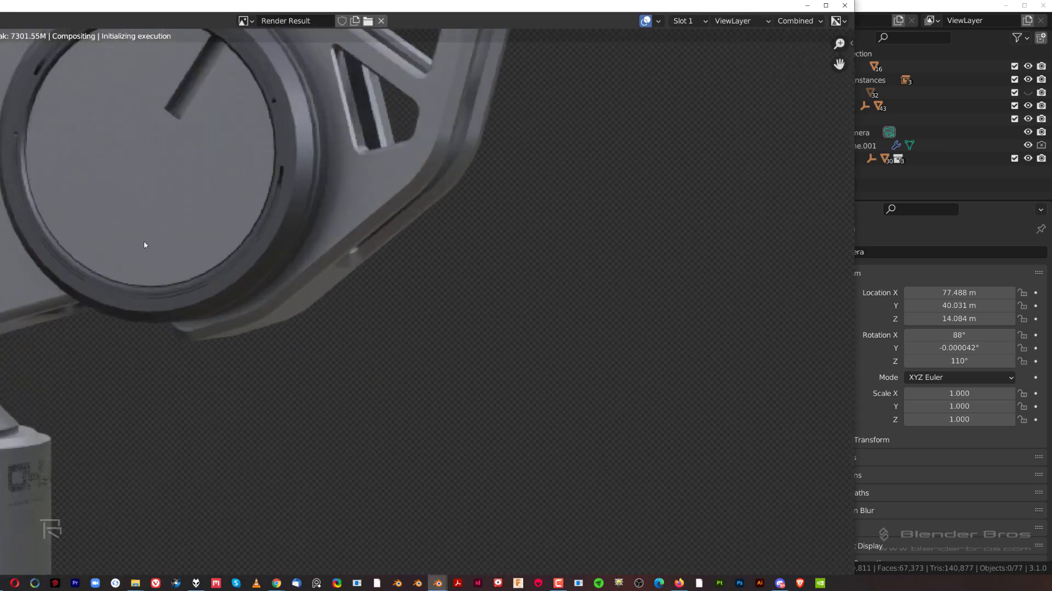
scroll(255, 298, "down", 6)
scroll(254, 299, "up", 4)
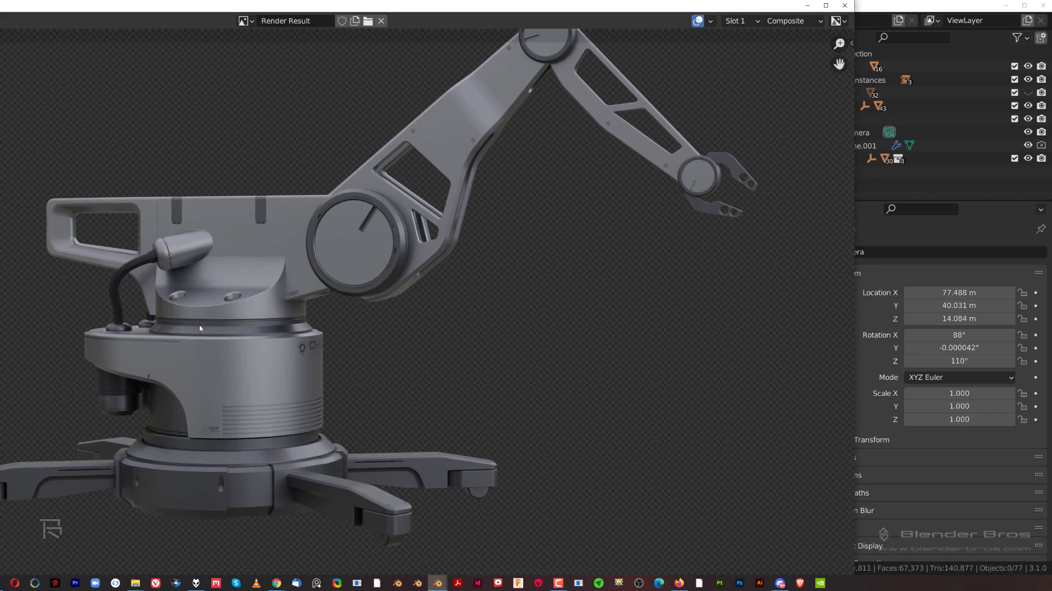
scroll(200, 328, "down", 1)
scroll(361, 351, "up", 1)
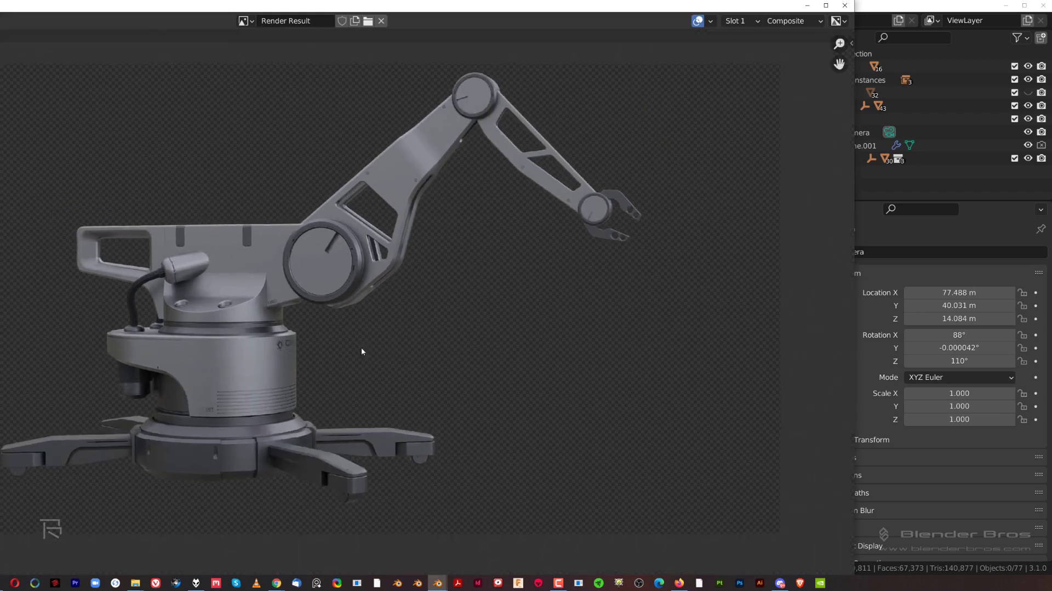
scroll(362, 350, "up", 2)
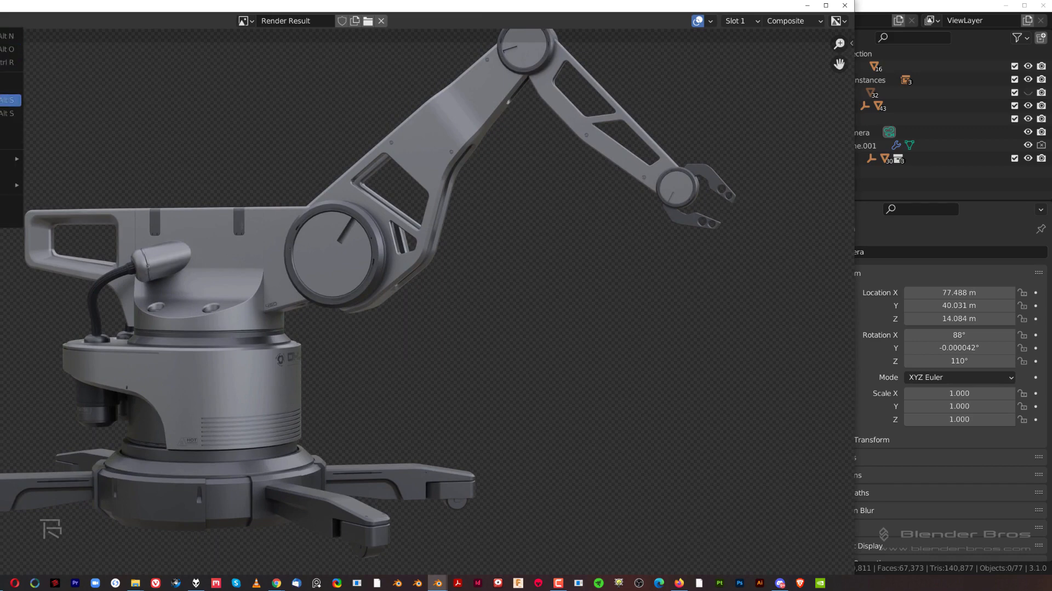
Step: Save the render as untitled-dec1.tif in the Course Files folder and close the render window
double_click(279, 7)
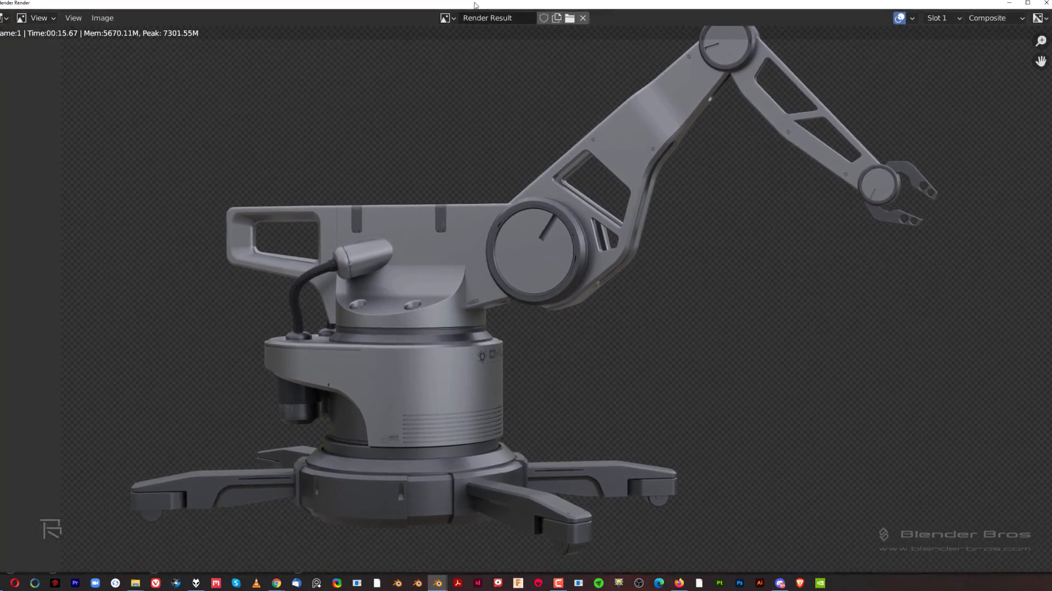
left_click(113, 24)
left_click(125, 113)
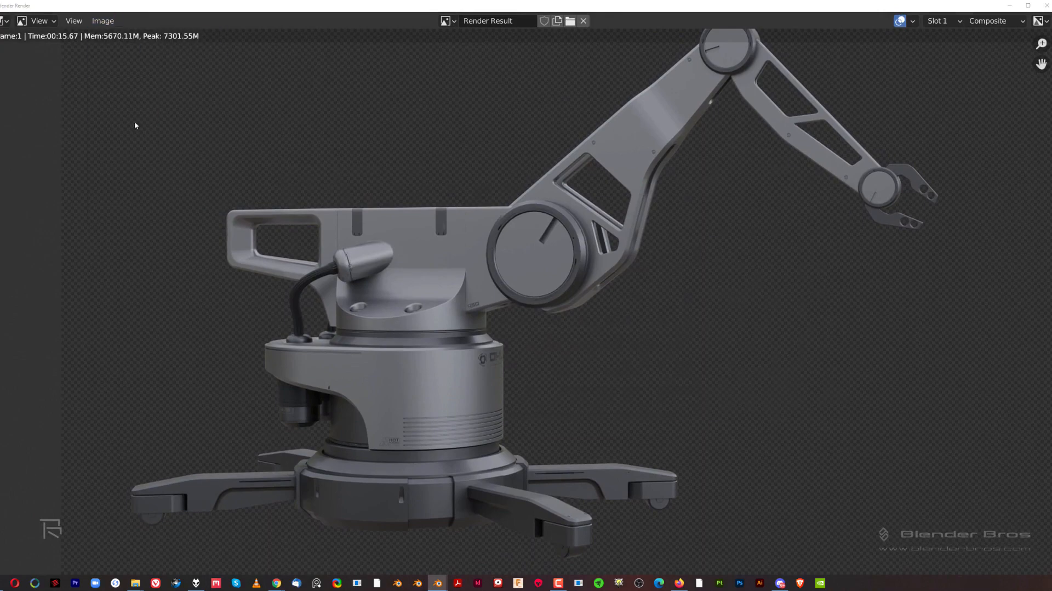
left_click(376, 434)
left_click(376, 434)
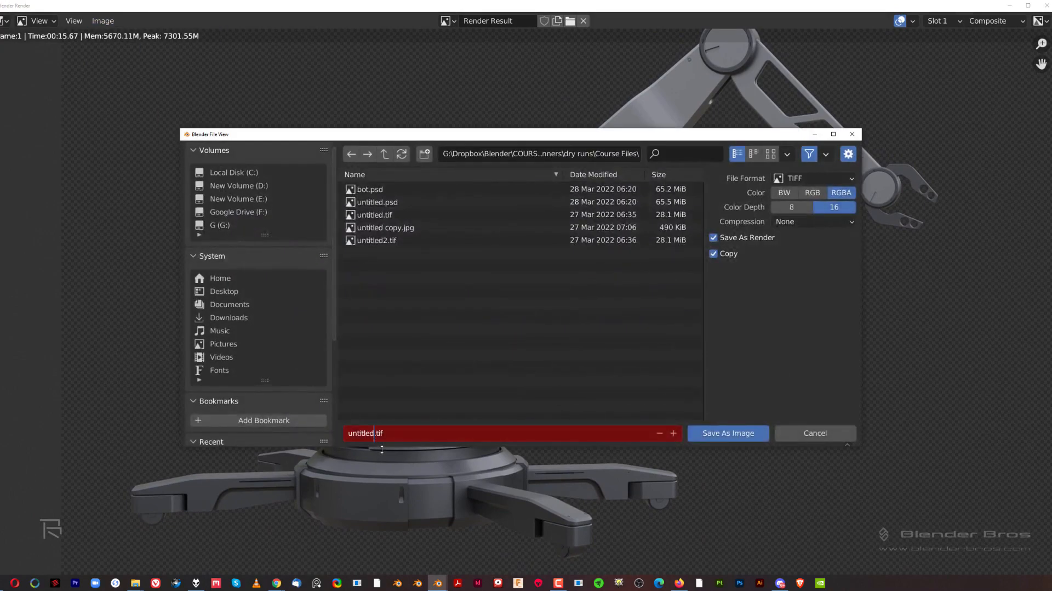
type("-dec1")
left_click(756, 434)
left_click(1046, 8)
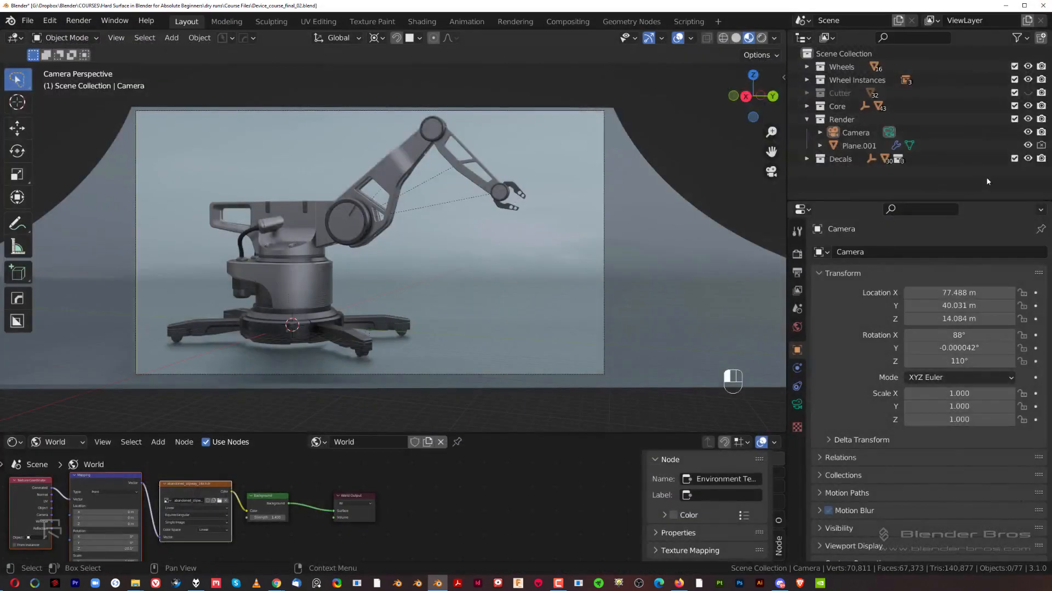
Step: Render the camera view again with the backdrop plane included and show the whole frame
left_click(78, 21)
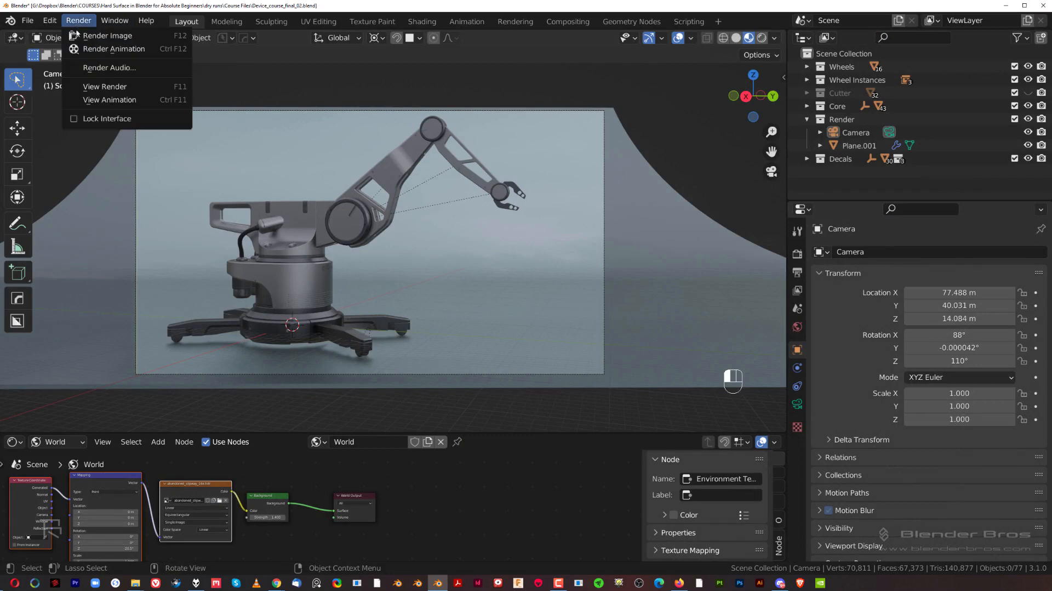
left_click(95, 37)
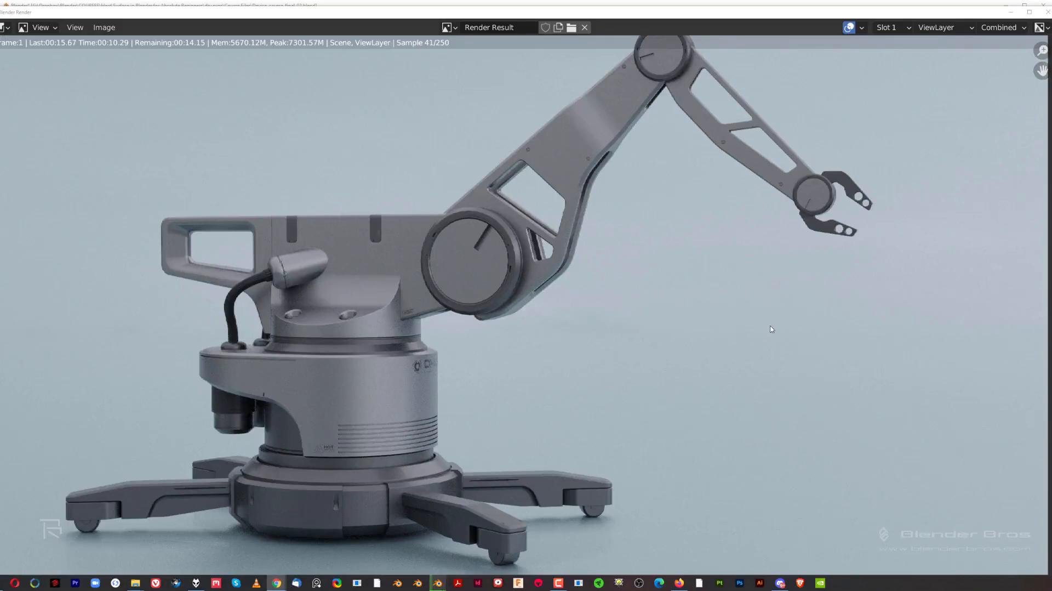
left_click(111, 30)
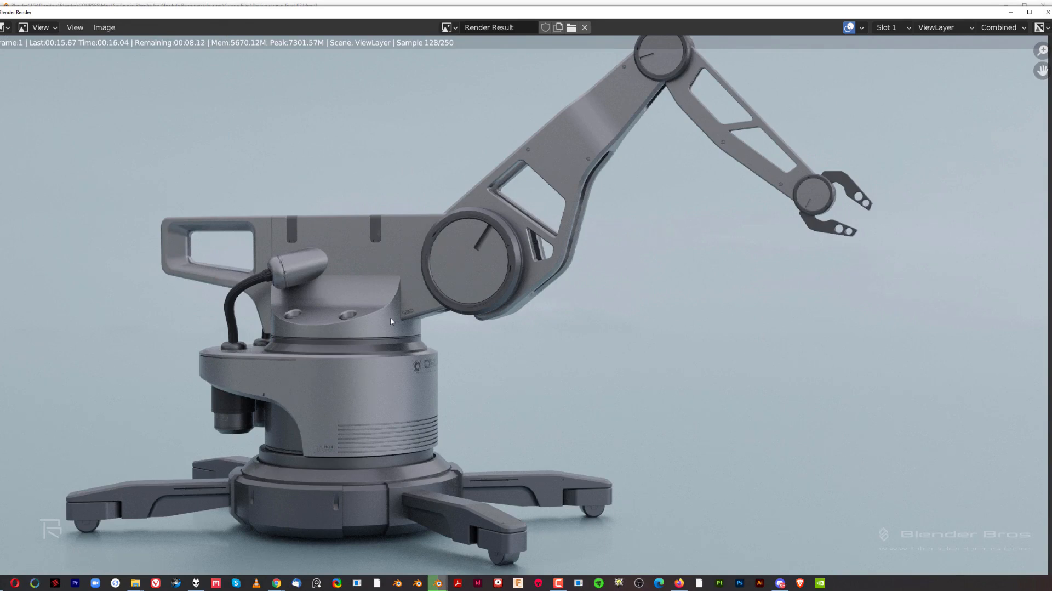
scroll(392, 328, "down", 1)
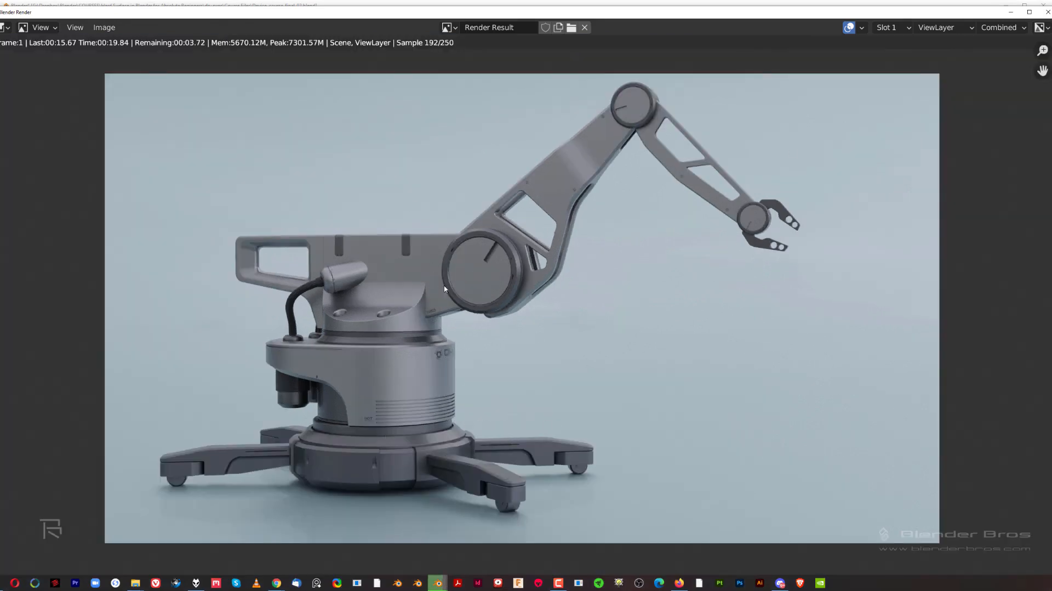
Step: Save the render with the backdrop as untitled-dec2.tif in the Course Files folder
left_click(102, 30)
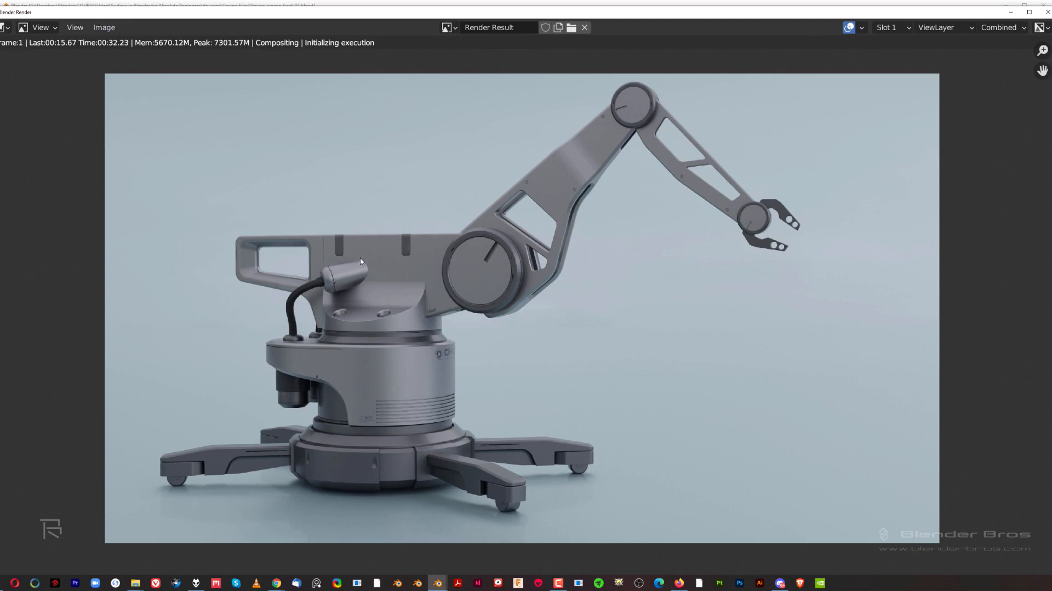
left_click(110, 36)
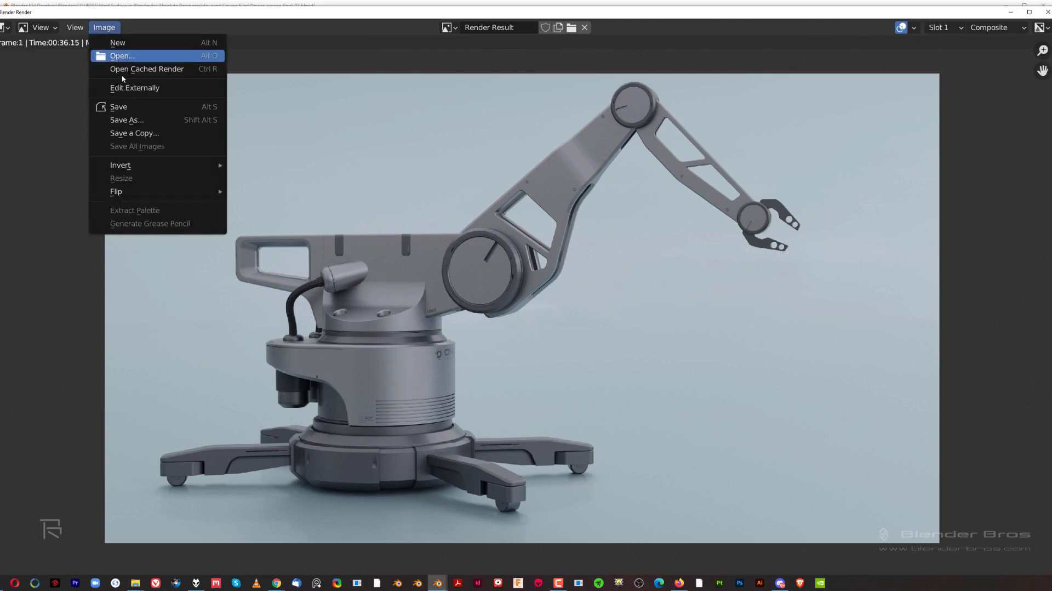
left_click(137, 122)
left_click(394, 444)
left_click(394, 441)
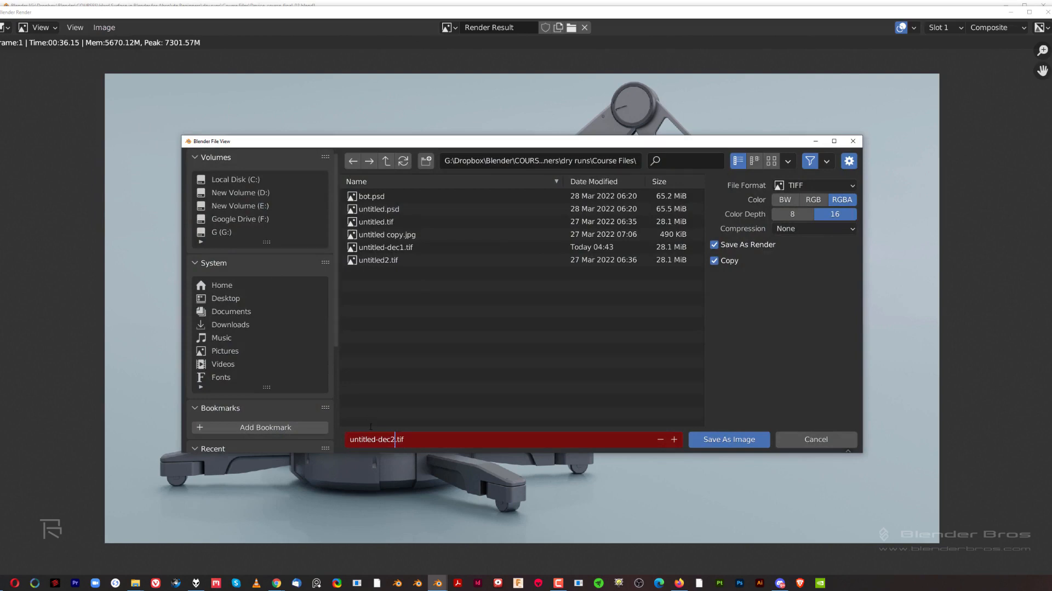
type("2")
left_click(741, 439)
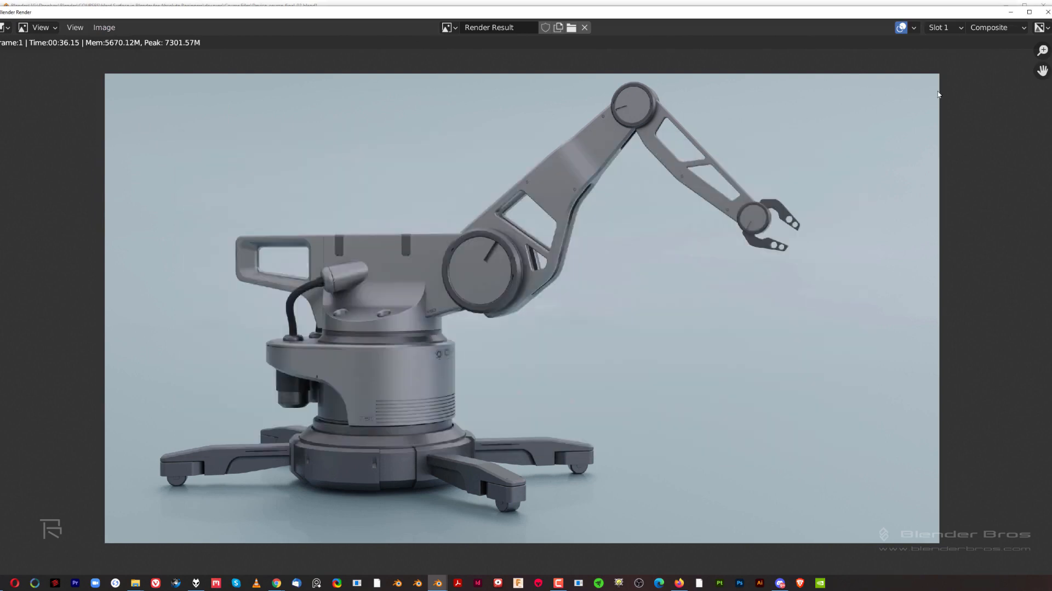
Step: Return the viewport to solid shading, unlink the HDRI image from the world's Environment Texture node, and save the scene as Device_course_final_03
left_click(1046, 12)
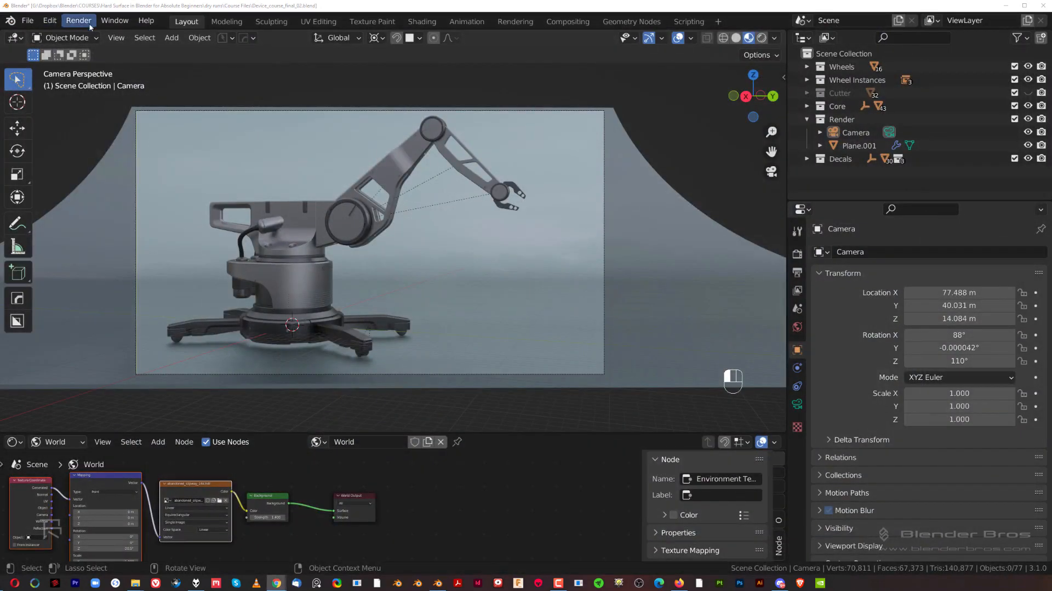
left_click(736, 40)
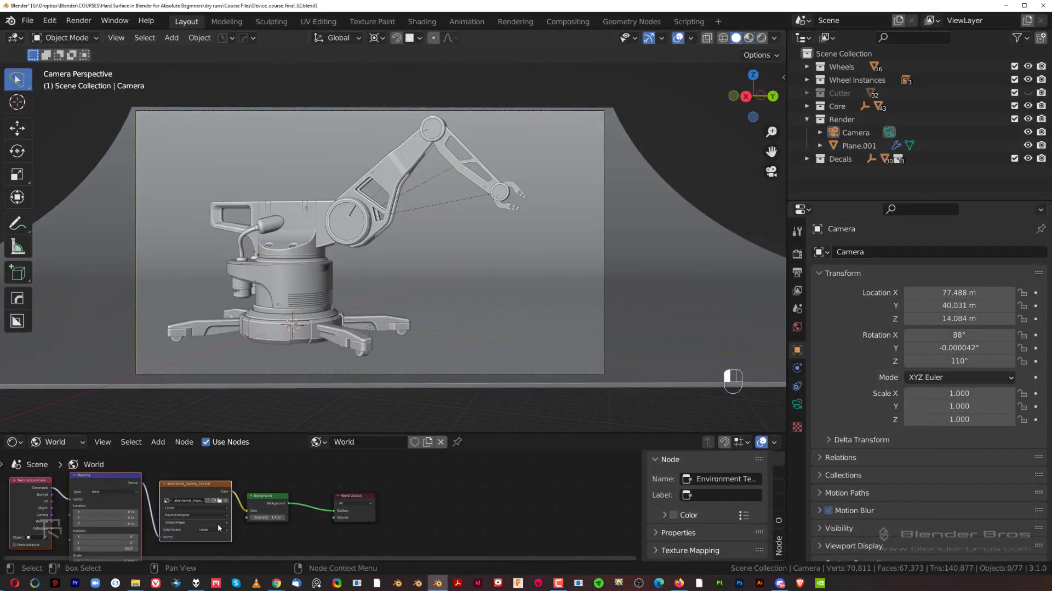
scroll(220, 514, "up", 2)
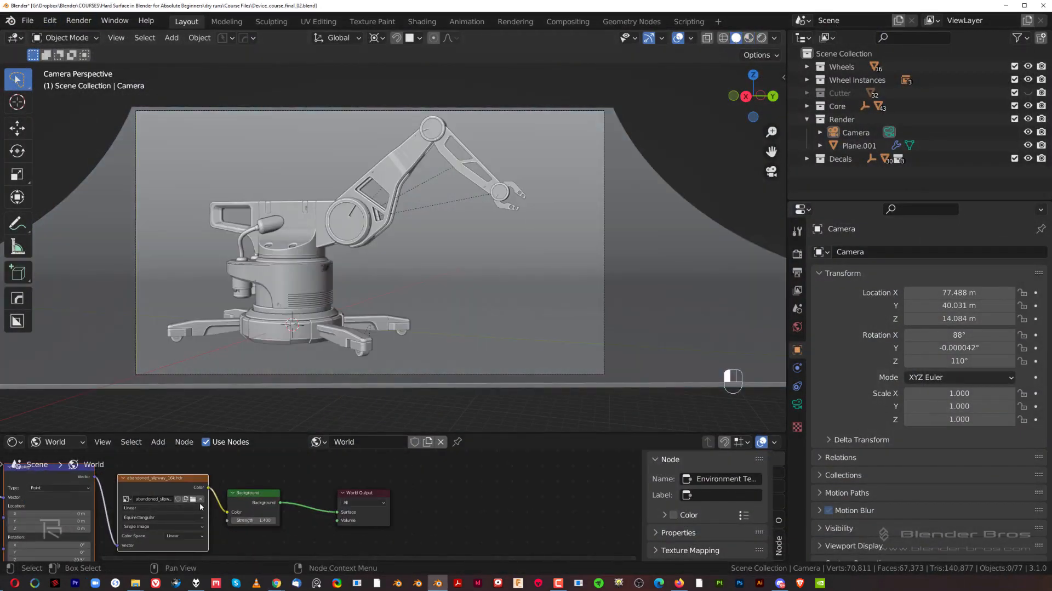
left_click(202, 500)
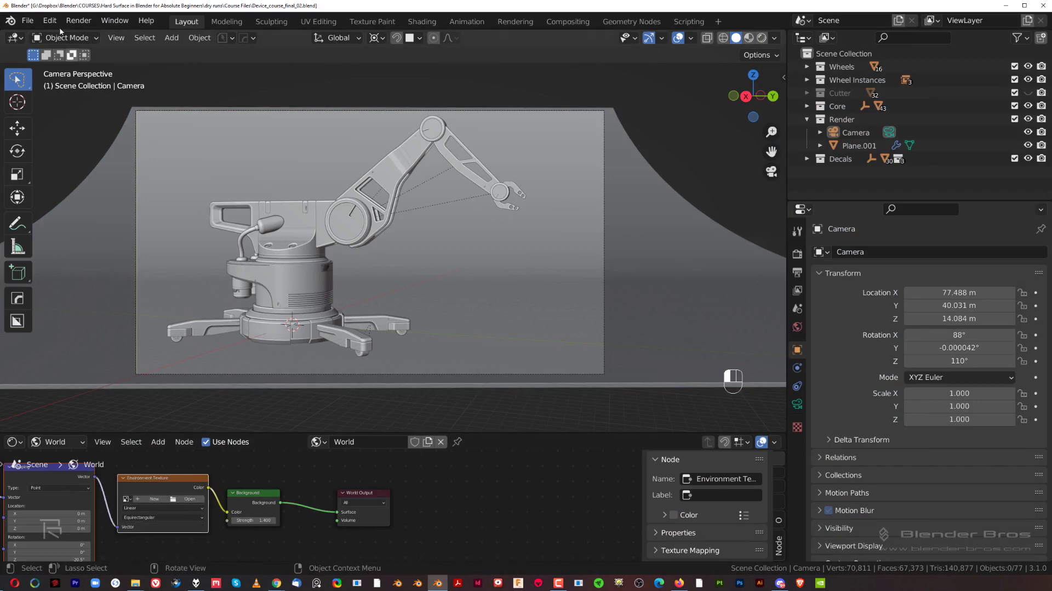
left_click(27, 21)
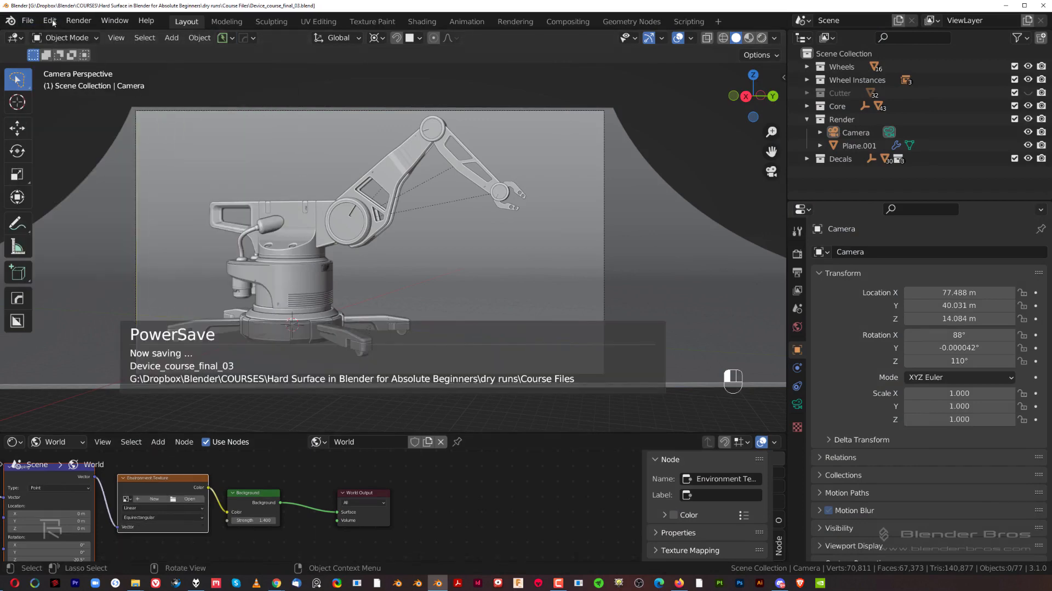
Step: Close the world node editor area so the 3D viewport takes up its space
left_click(27, 21)
mouse_move(88, 231)
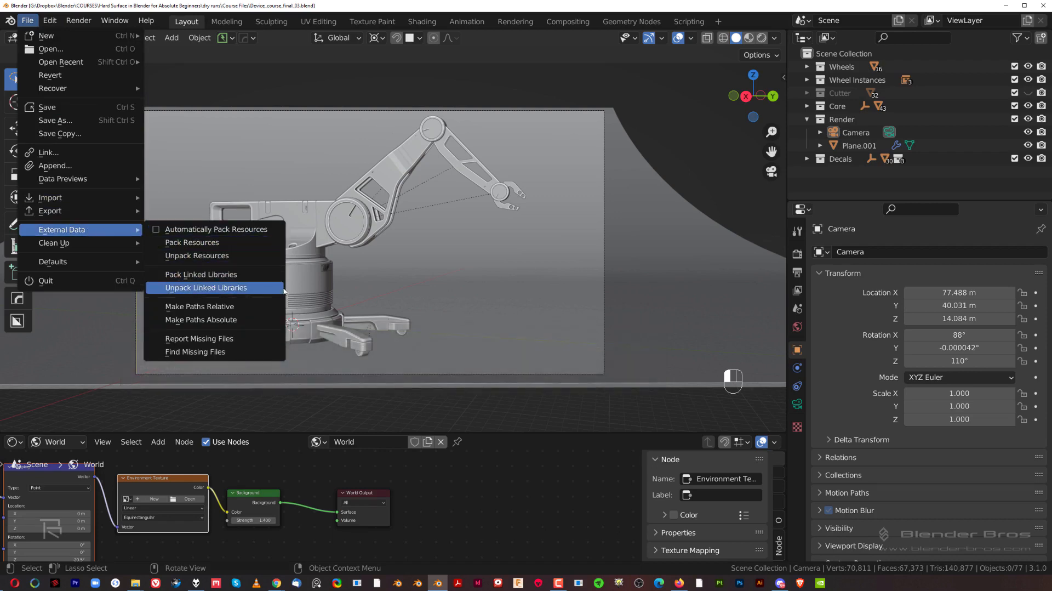
key("ctrl+space")
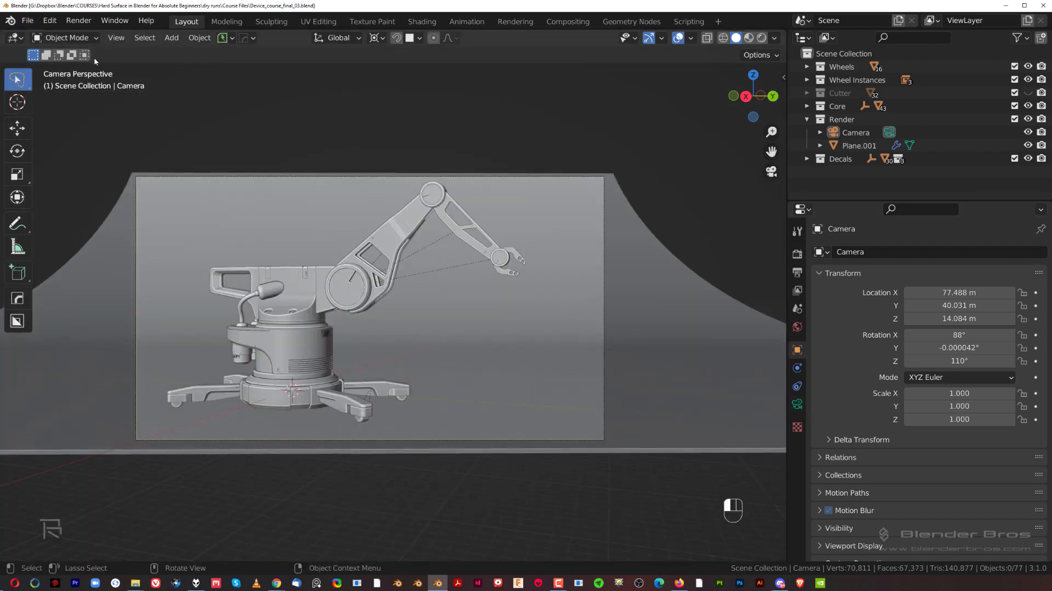
left_click(52, 22)
mouse_move(72, 21)
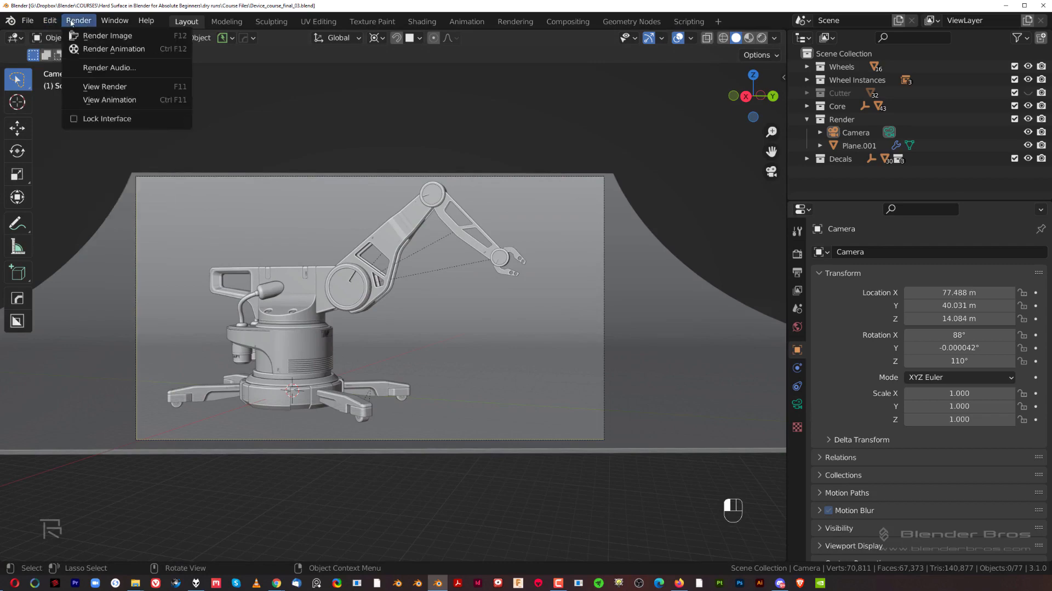
Step: Pack the external resources into the blend file and save it as Device_course_final_DECAL PACKED.blend
left_click(27, 21)
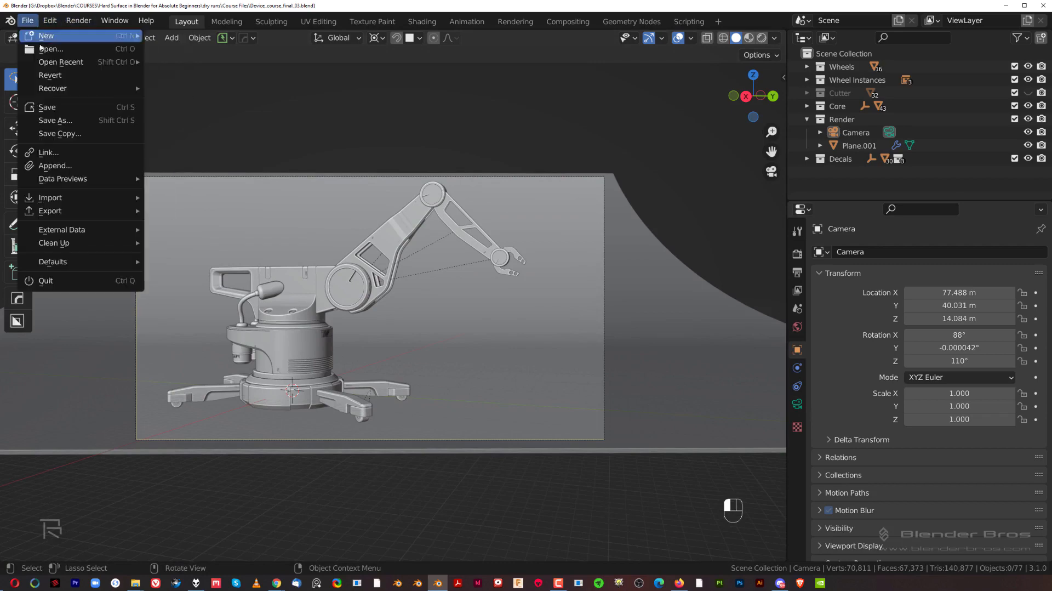
mouse_move(99, 235)
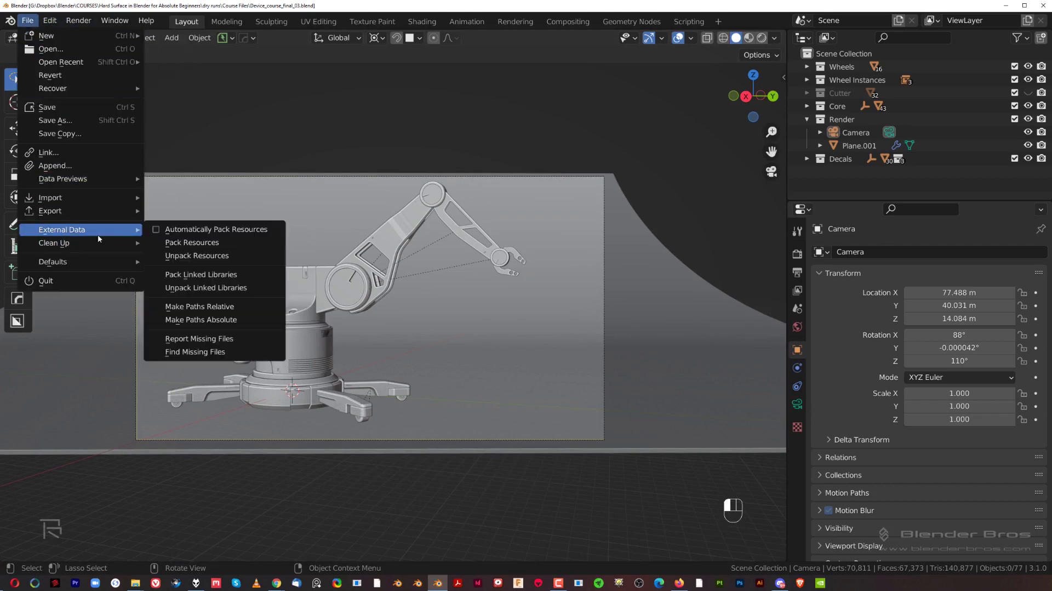
left_click(200, 243)
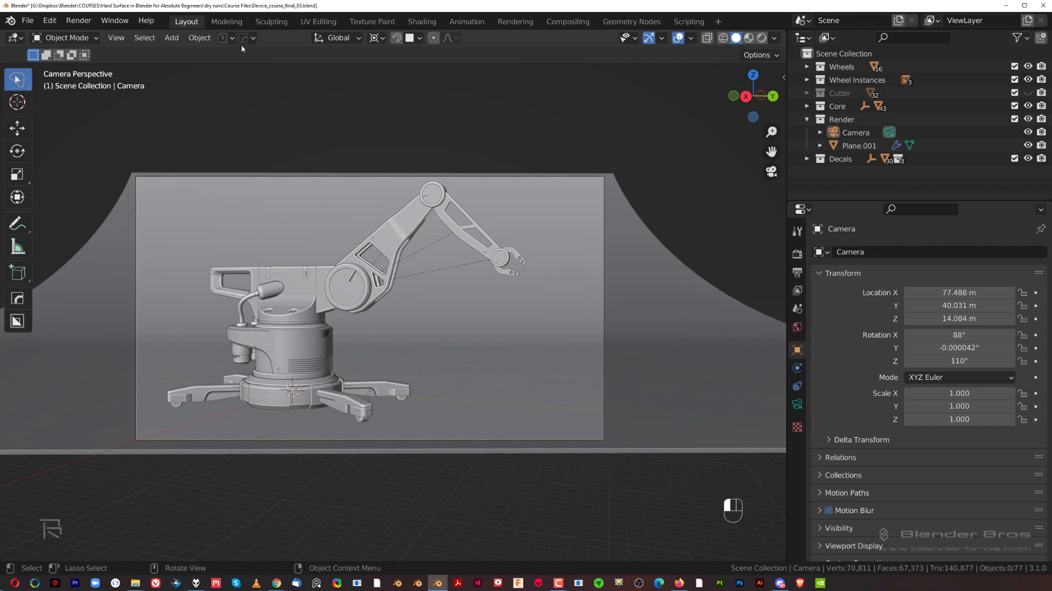
left_click(26, 21)
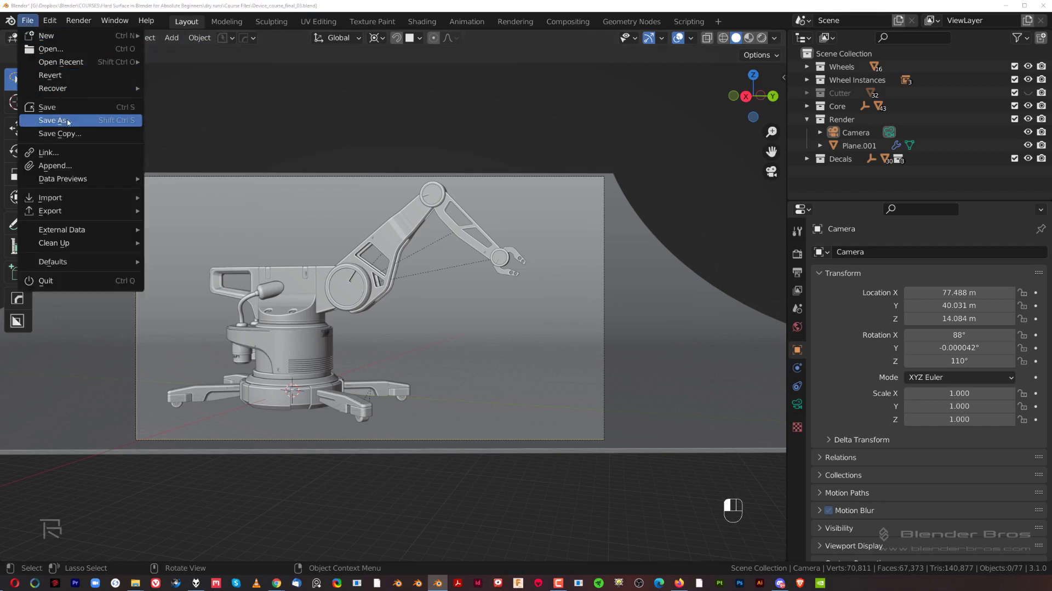
left_click(49, 120)
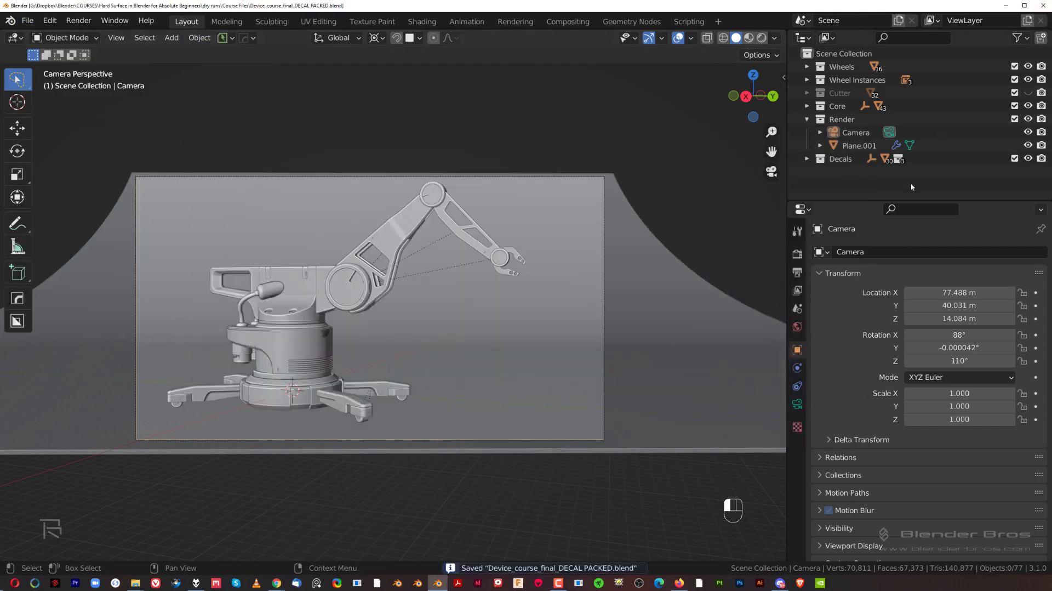